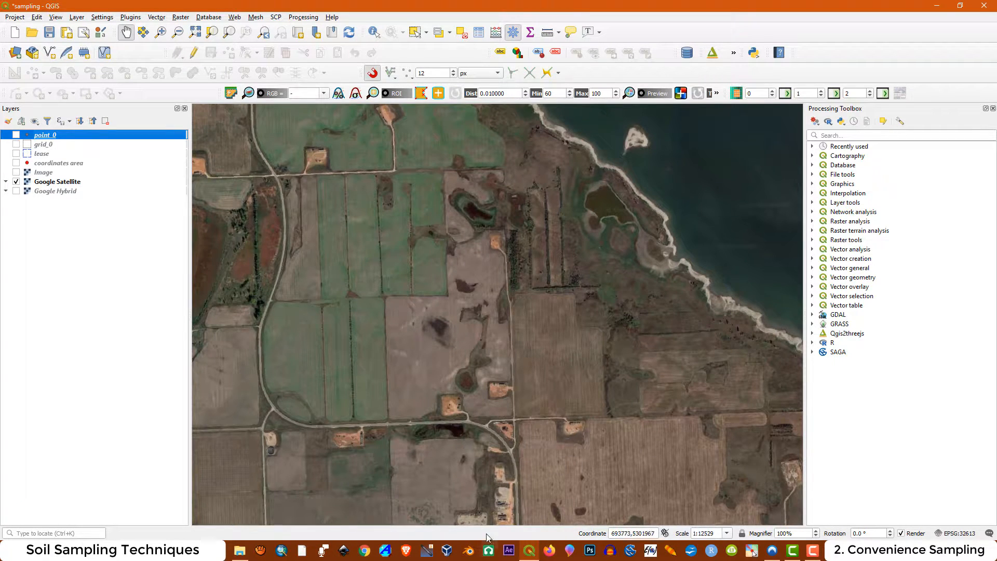
# Start a new shapefile layer for the tank battery site, saved as Tanks.shp in the project's shp folder
pyautogui.scroll(1, 481, 501)
pyautogui.scroll(1, 519, 259)
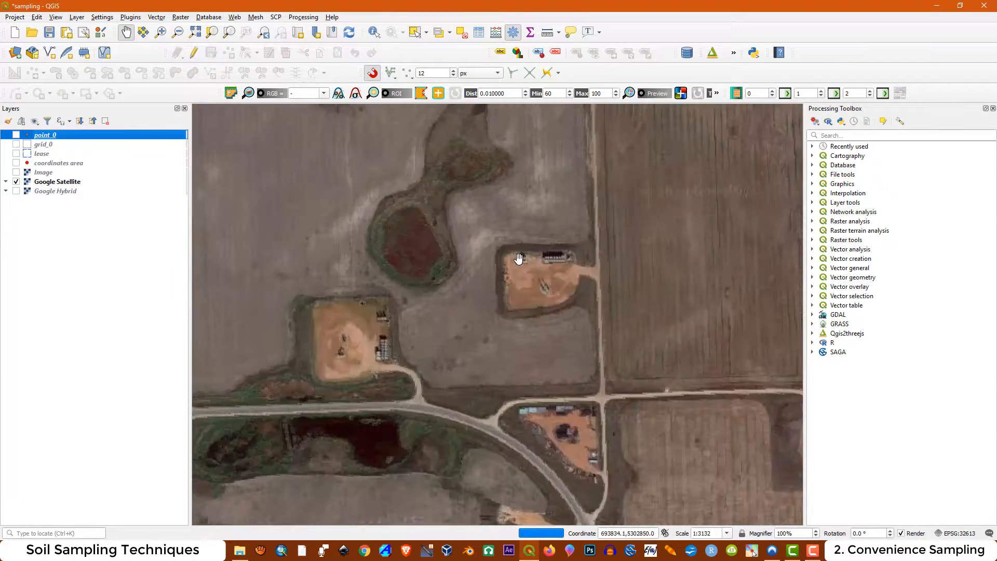
pyautogui.scroll(1, 591, 252)
pyautogui.scroll(1, 588, 254)
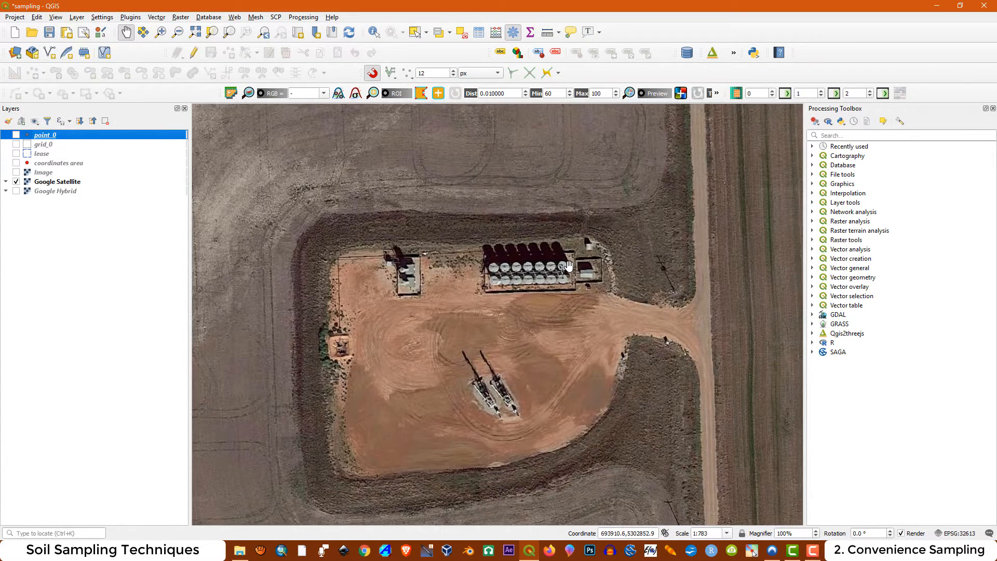
pyautogui.scroll(1, 582, 259)
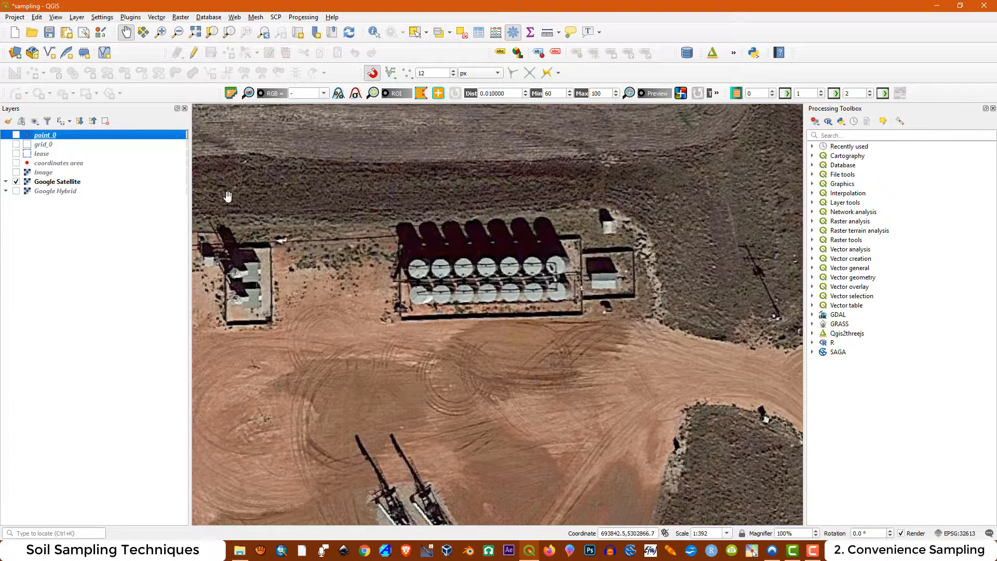
pyautogui.click(77, 17)
pyautogui.moveTo(95, 43)
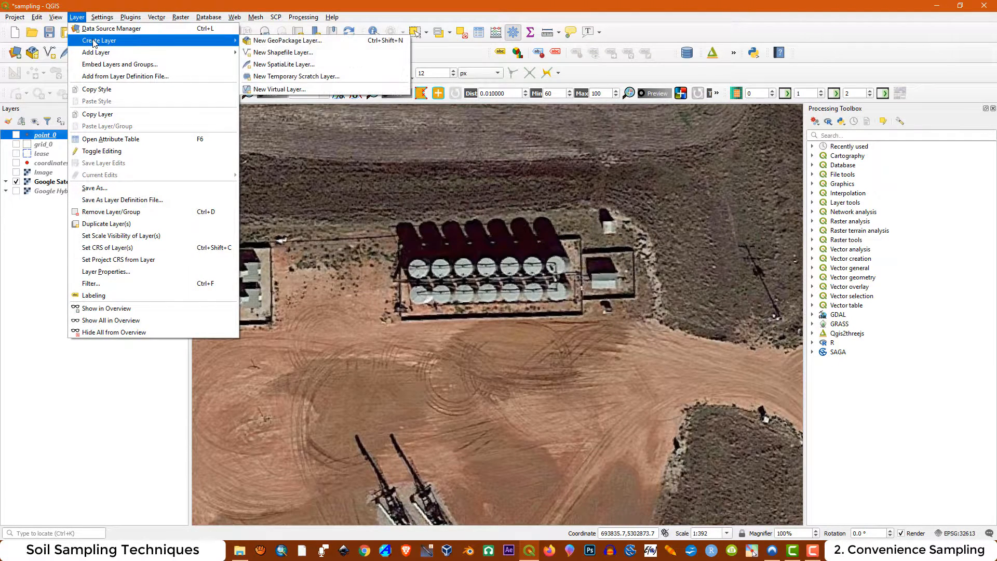
pyautogui.click(289, 54)
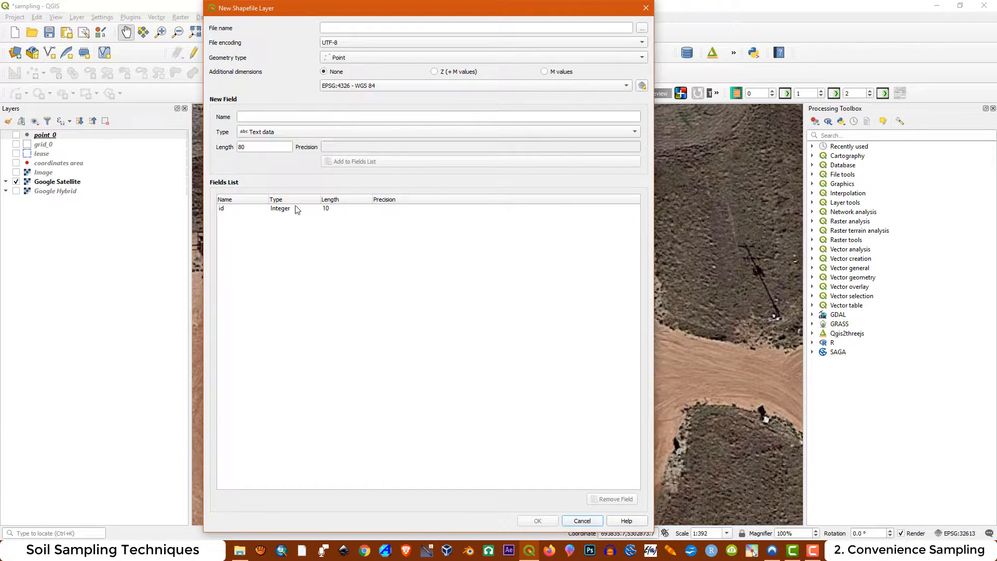
pyautogui.click(642, 28)
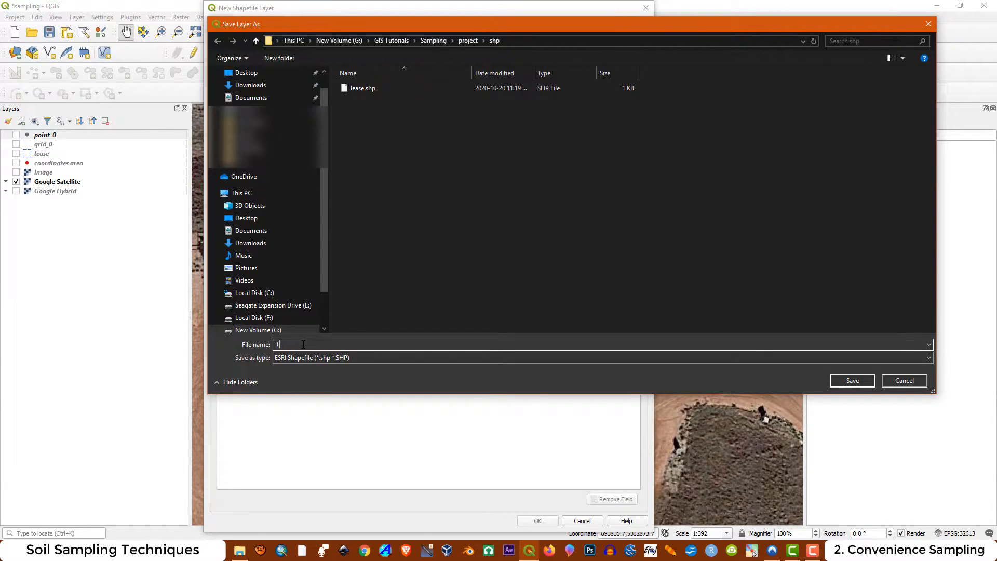
pyautogui.click(849, 381)
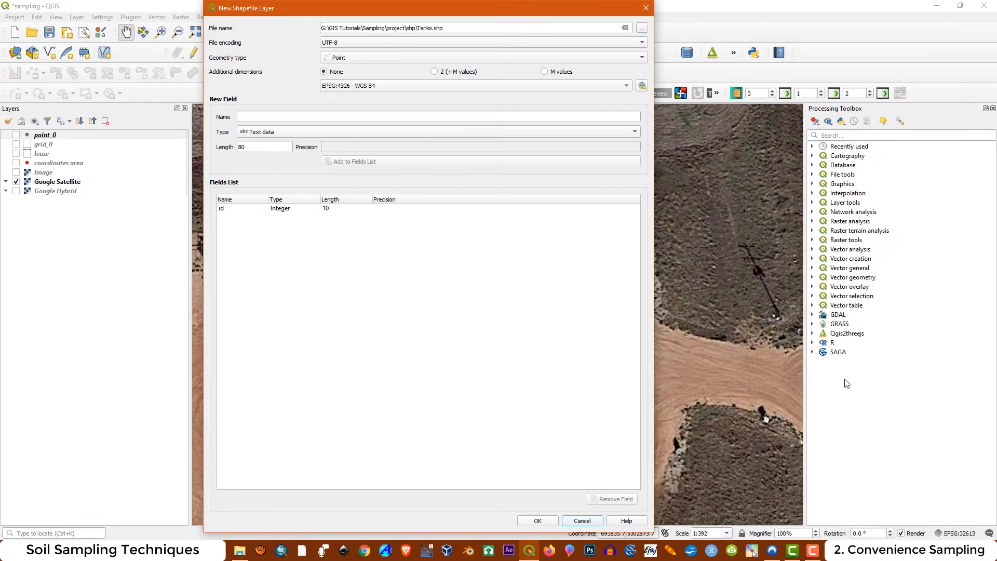
# Create the Tanks layer with Polygon geometry in the project CRS EPSG:32613 - WGS 84 / UTM zone 13N, and make it editable
pyautogui.click(350, 59)
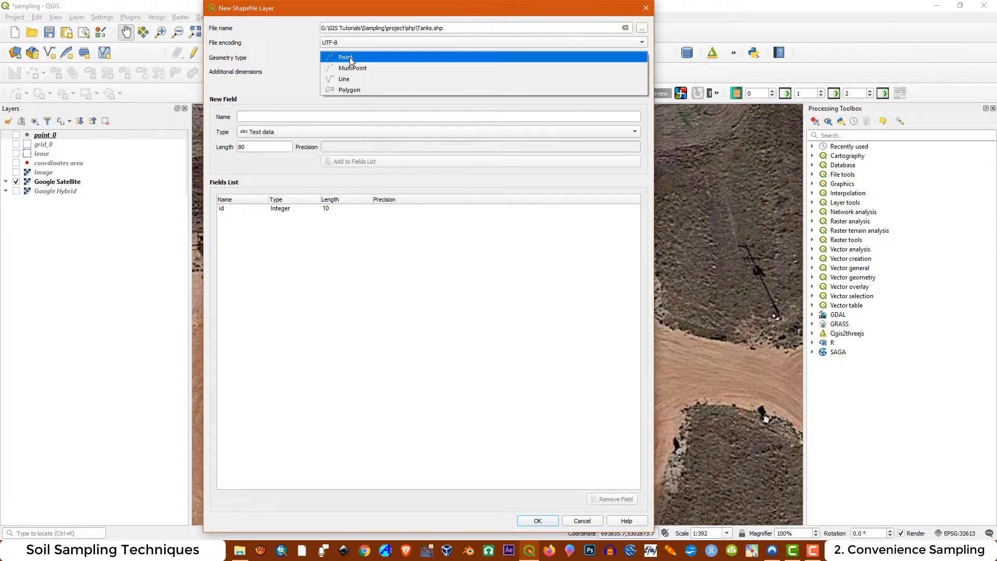
pyautogui.click(353, 89)
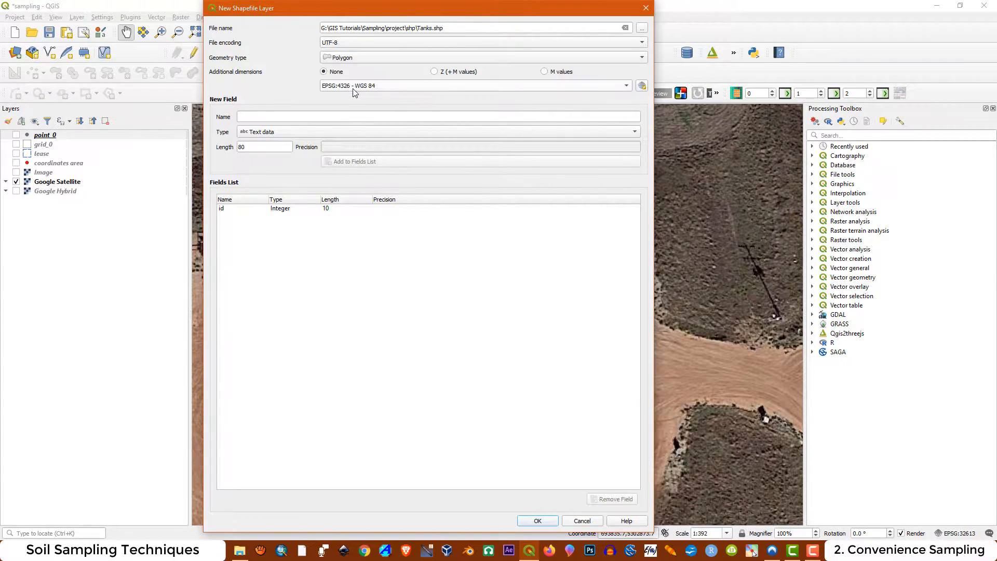
pyautogui.click(628, 85)
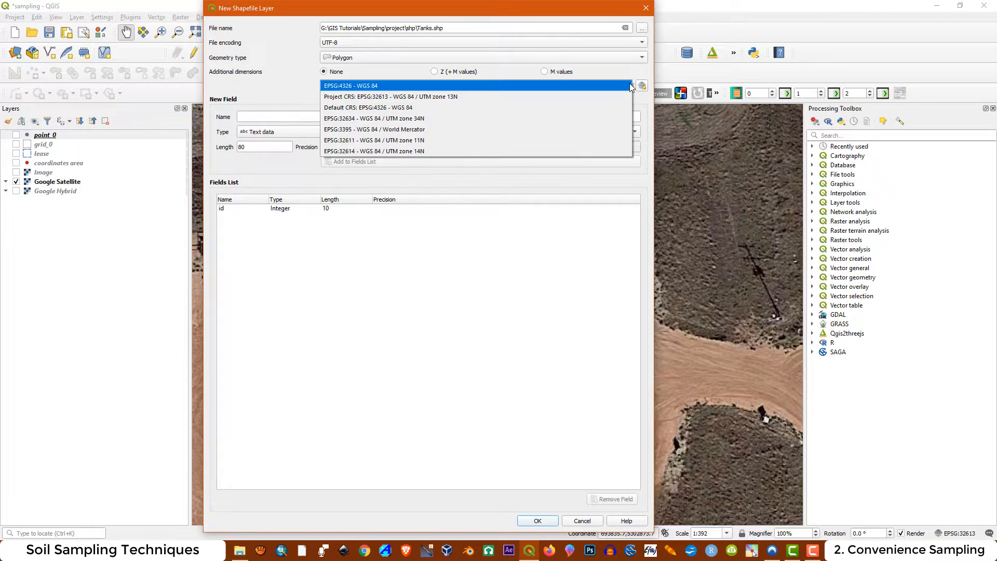
pyautogui.click(475, 97)
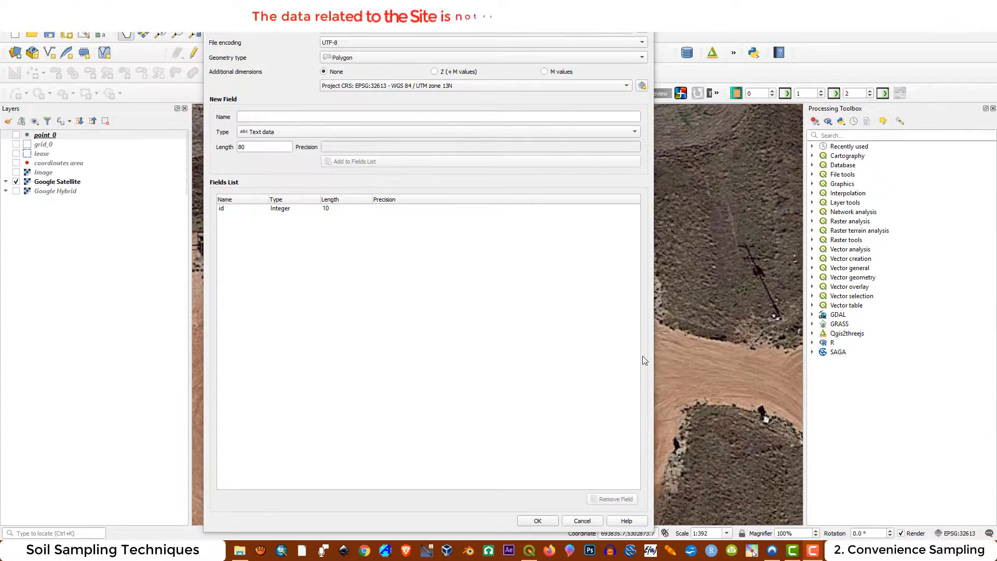
pyautogui.click(538, 521)
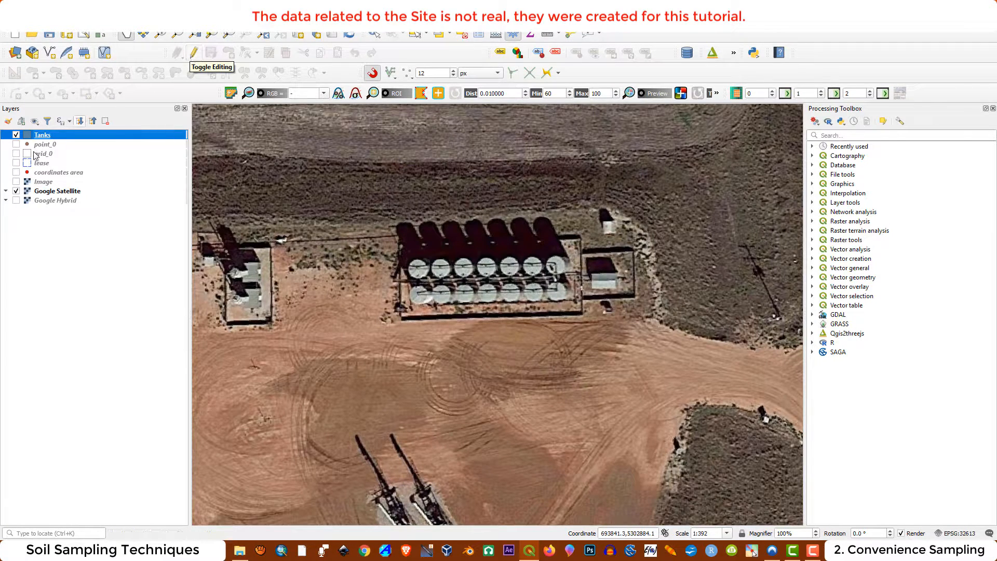
pyautogui.click(193, 52)
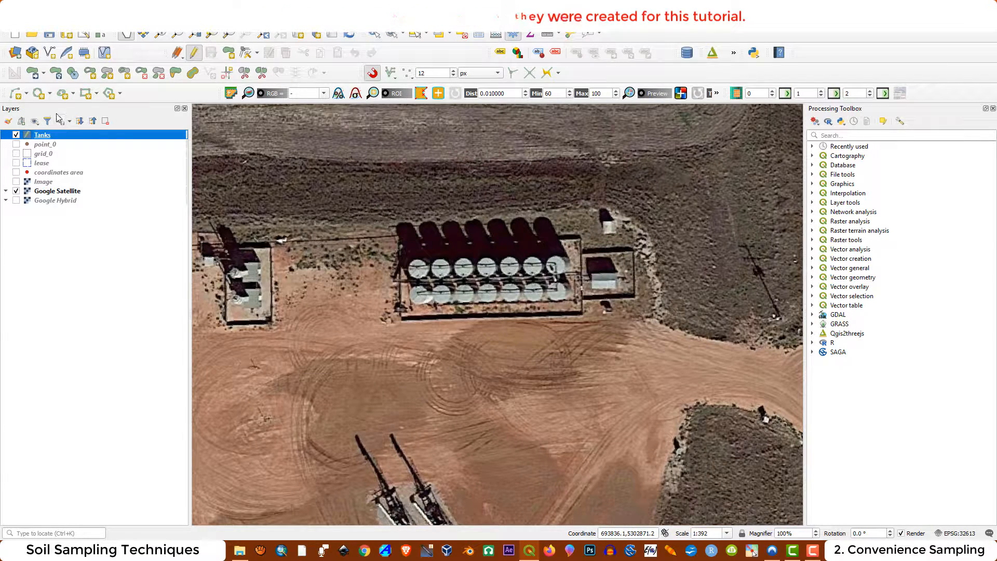
# Draw a three-point circle around the westernmost tank of the upper row, leaving its id empty
pyautogui.click(49, 95)
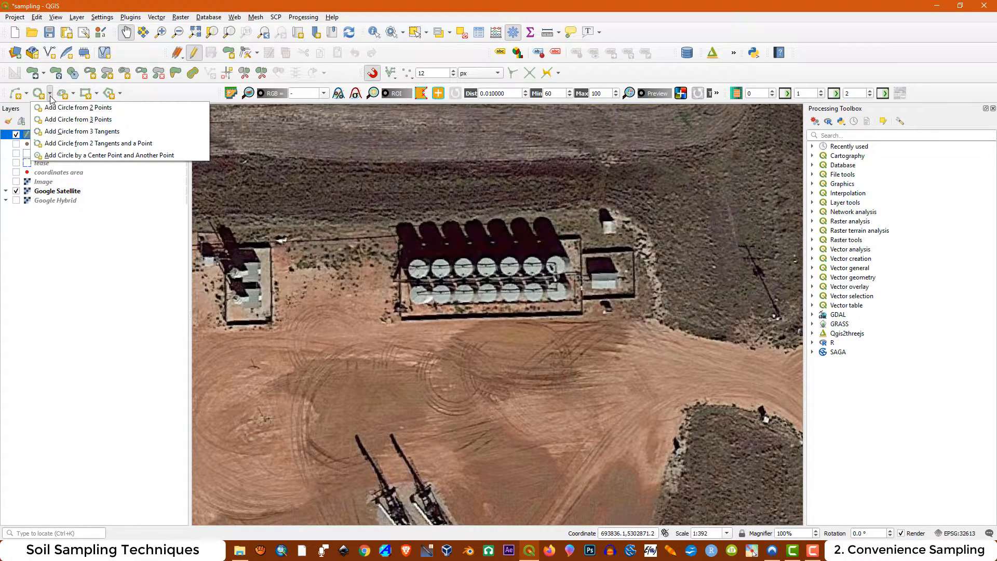
pyautogui.click(59, 120)
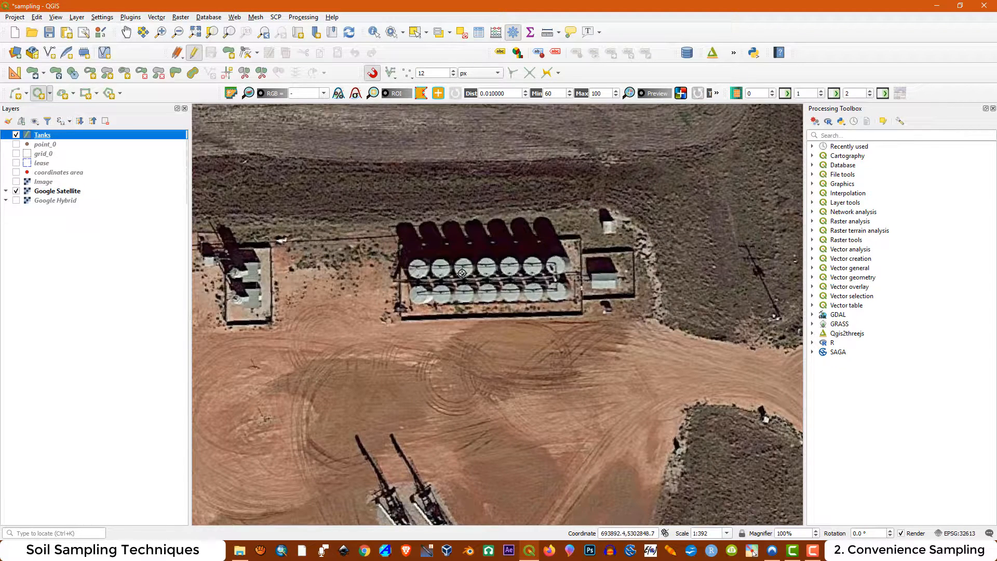
pyautogui.scroll(1, 419, 276)
pyautogui.scroll(1, 419, 276)
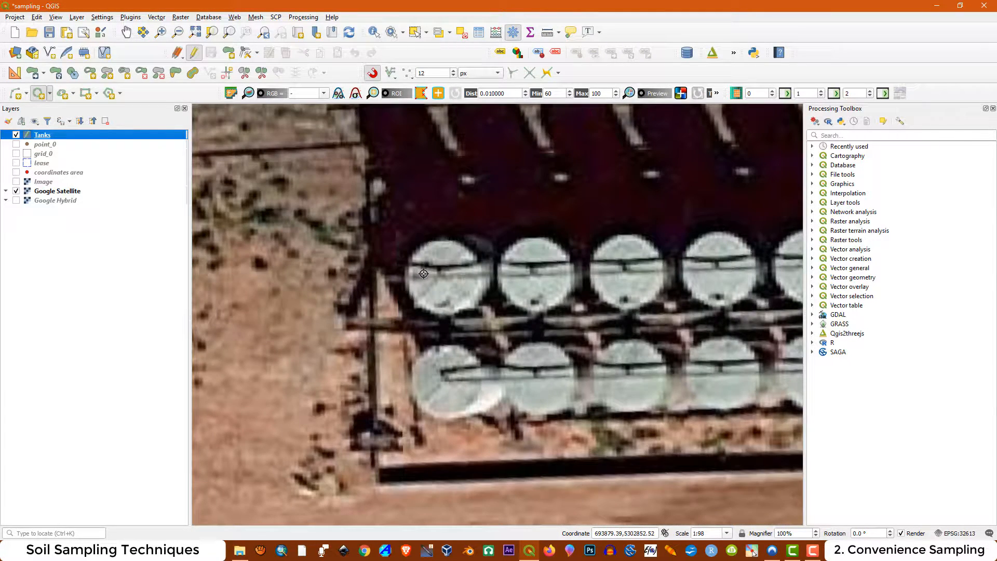
pyautogui.scroll(1, 424, 273)
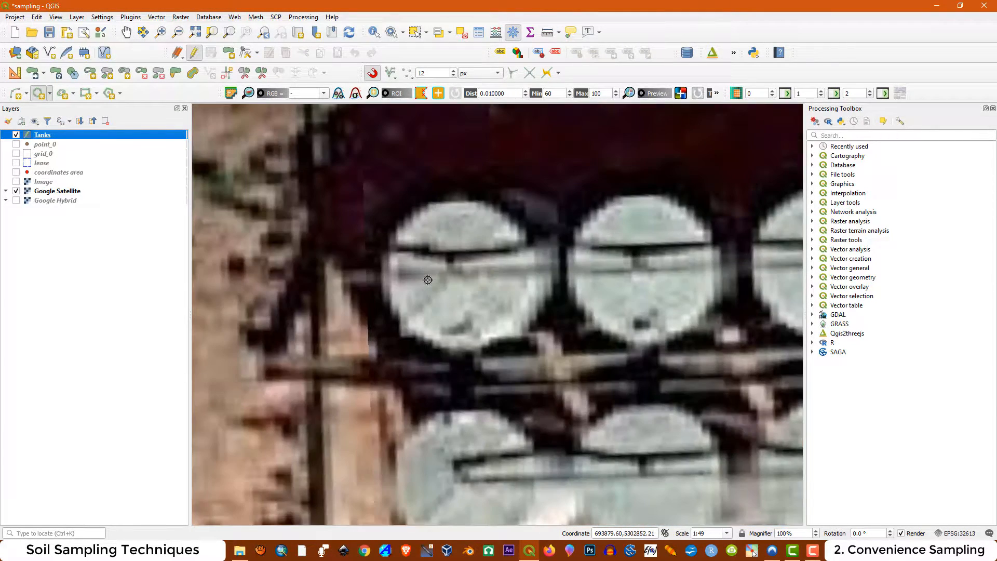
pyautogui.click(381, 283)
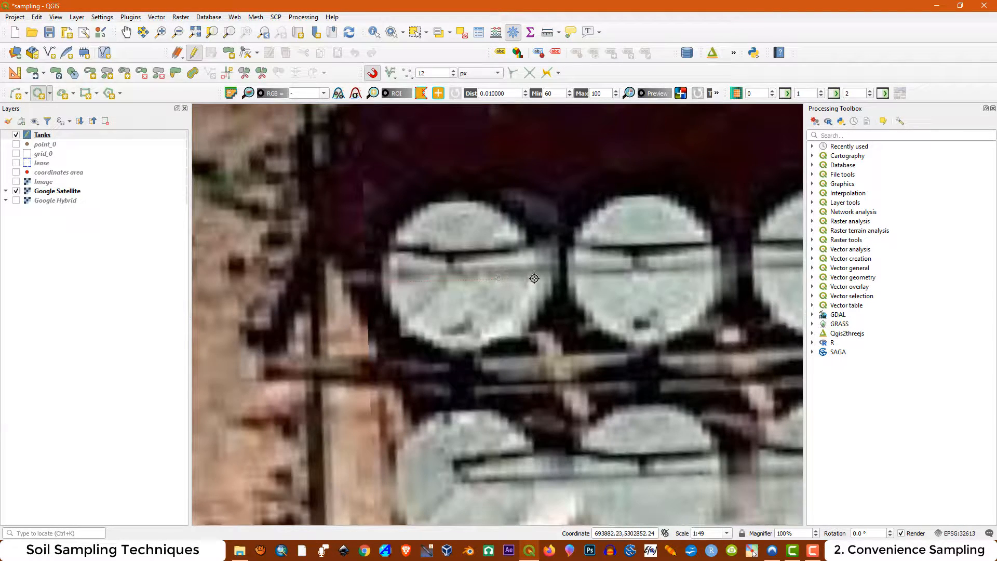
pyautogui.click(551, 279)
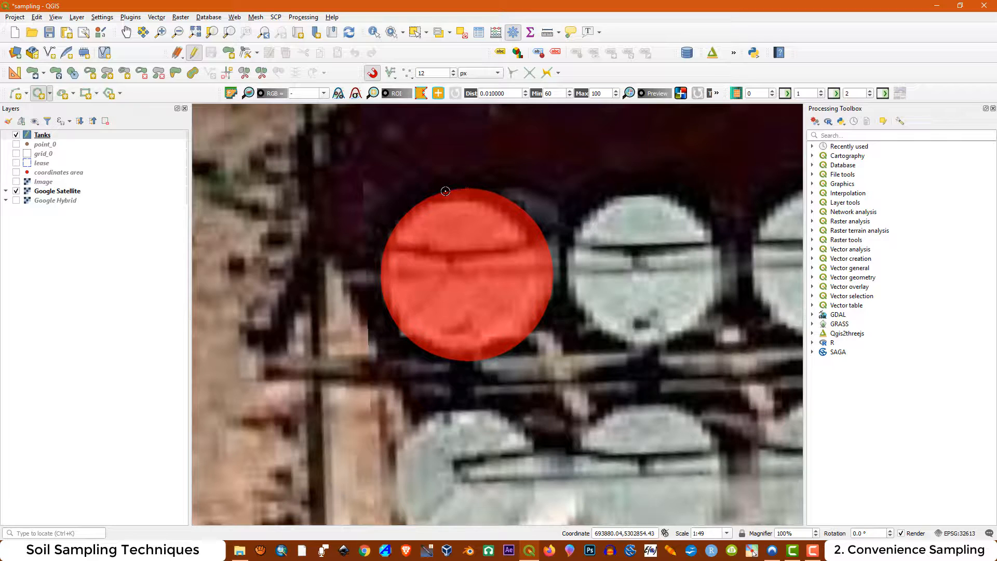
pyautogui.click(445, 191)
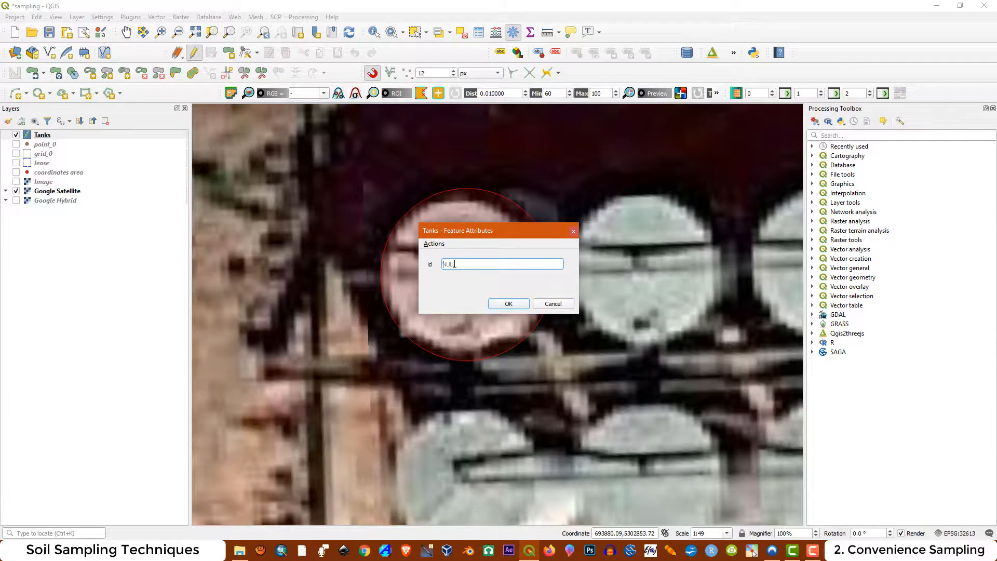
pyautogui.click(509, 304)
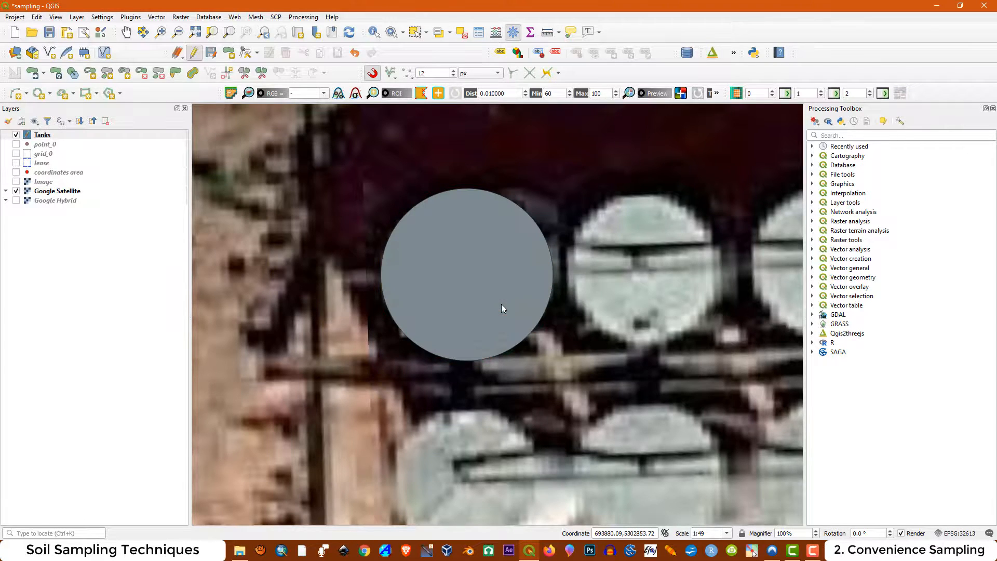
# Duplicate the tank circle in place and move the copy onto the second tank of the upper row
pyautogui.scroll(-1, 442, 302)
pyautogui.scroll(-1, 442, 303)
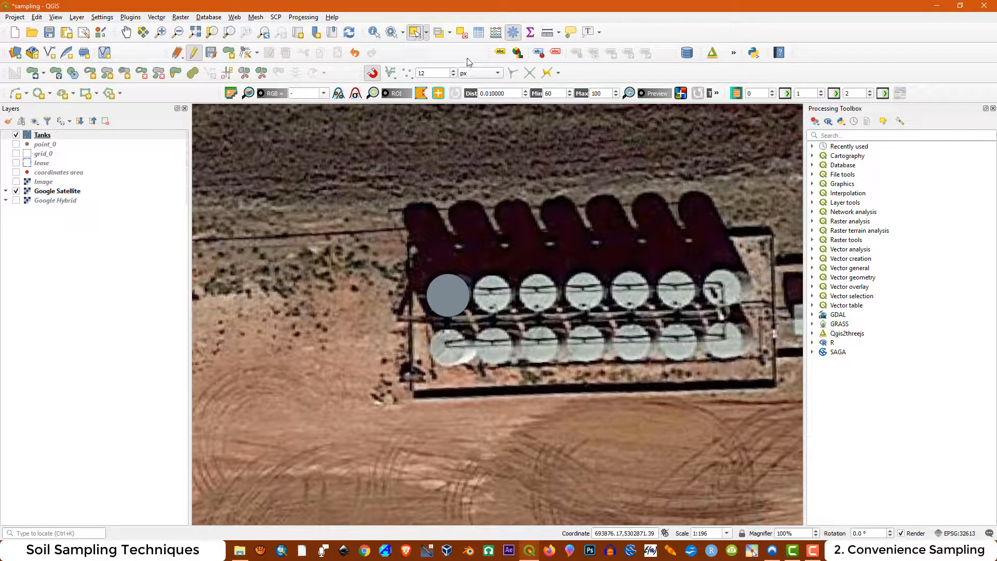
pyautogui.click(456, 300)
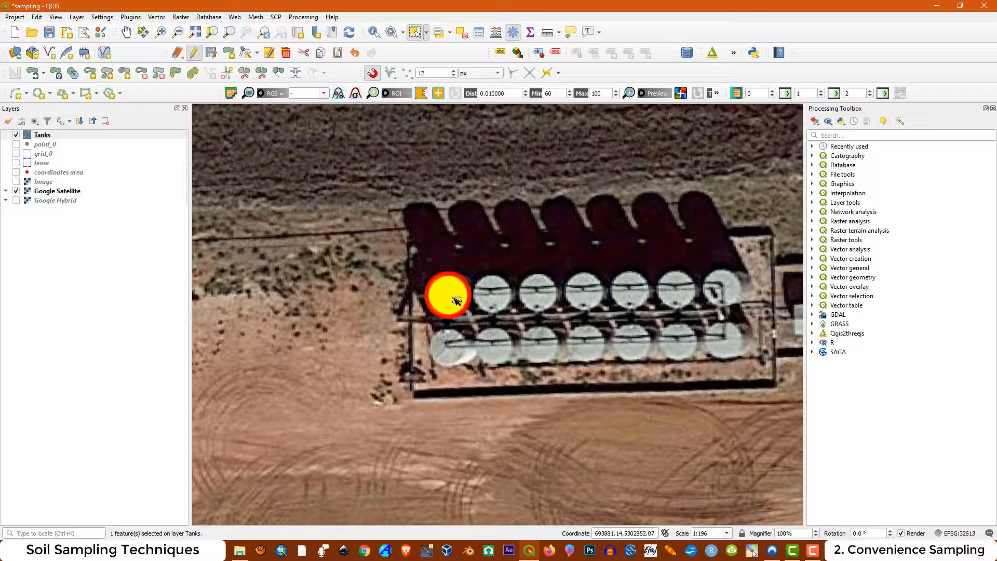
pyautogui.hotkey('ctrl', 'v')
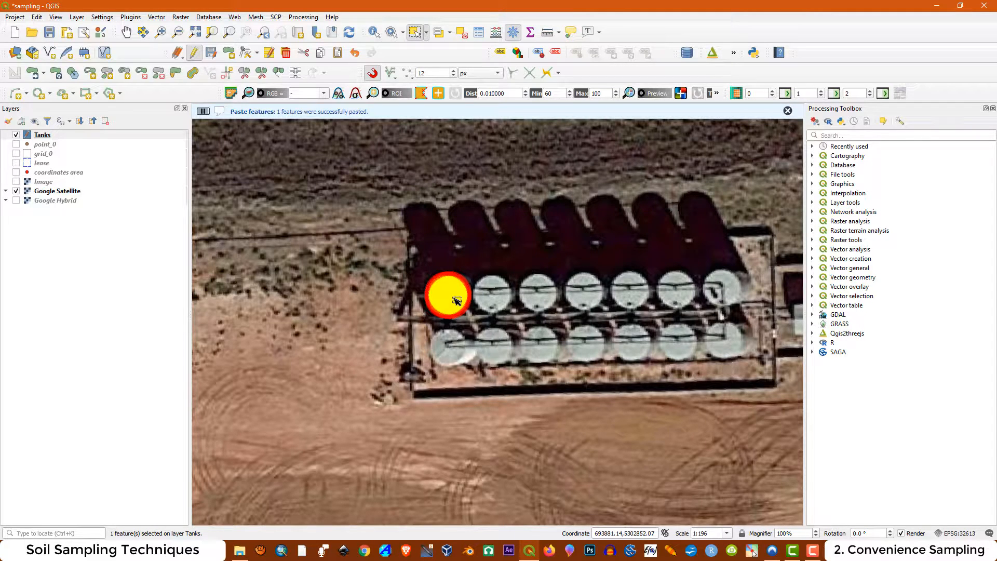
pyautogui.click(33, 75)
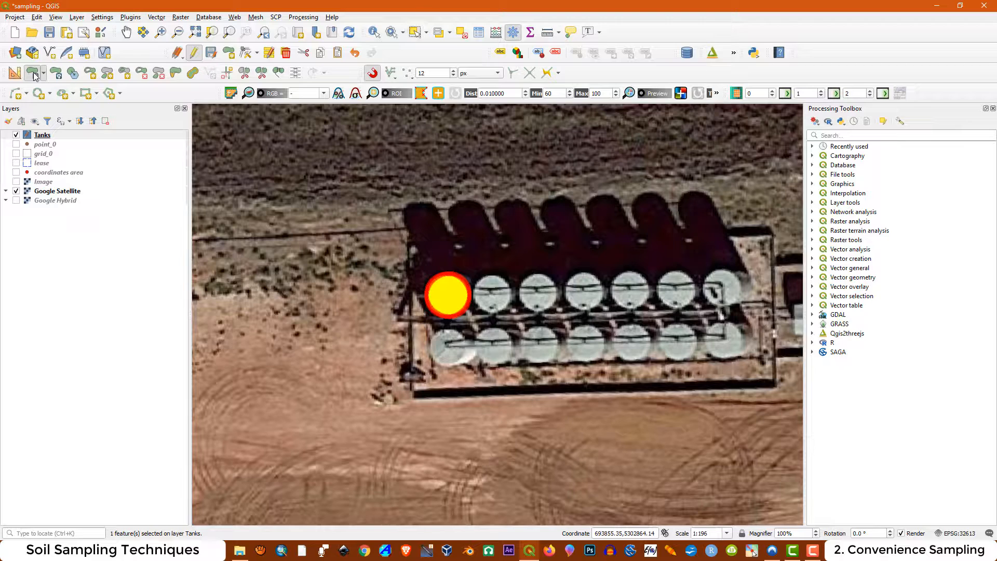
pyautogui.click(448, 293)
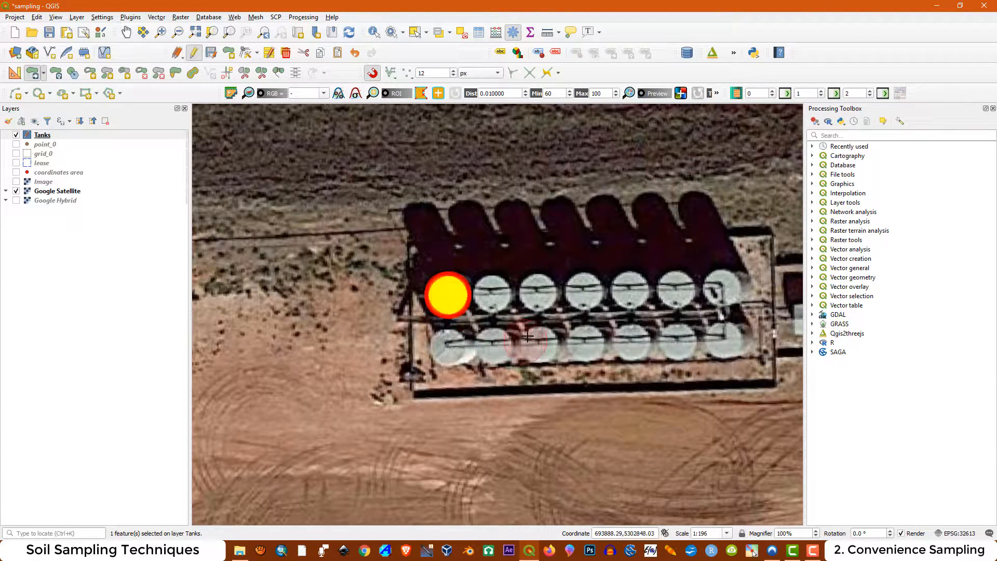
pyautogui.click(492, 291)
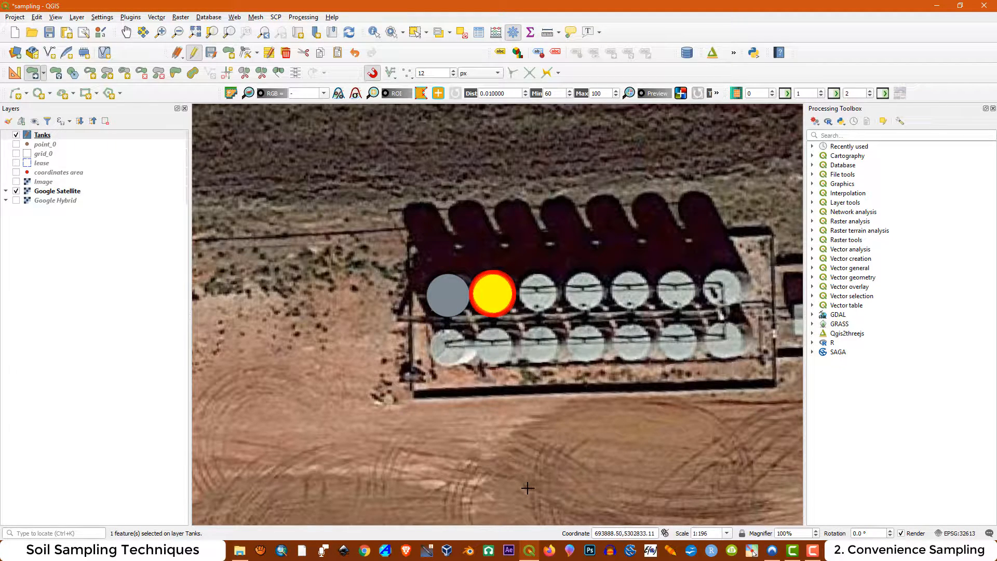
# Delete both circles from the Tanks layer, the moved copy and the original
pyautogui.press('Delete')
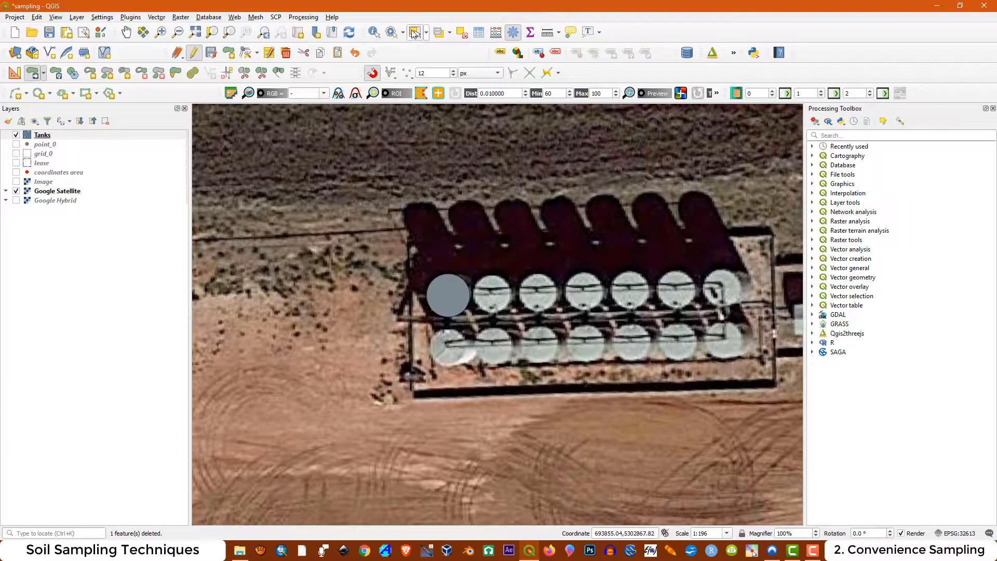
pyautogui.click(414, 32)
pyautogui.click(448, 295)
pyautogui.press('Delete')
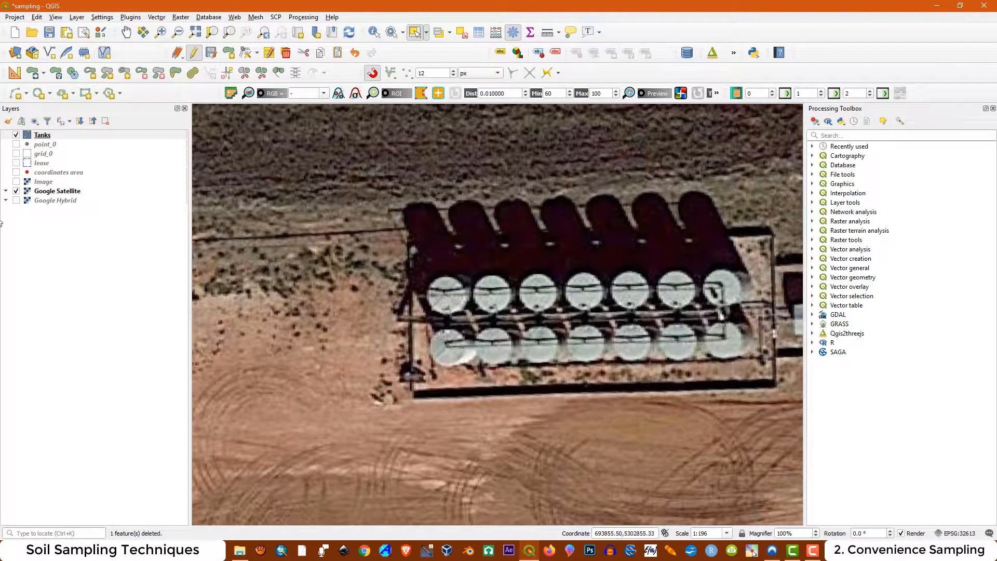
# Redraw the first upper-row tank as a tighter three-point circle through its north and south edges, leaving the id empty
pyautogui.click(50, 95)
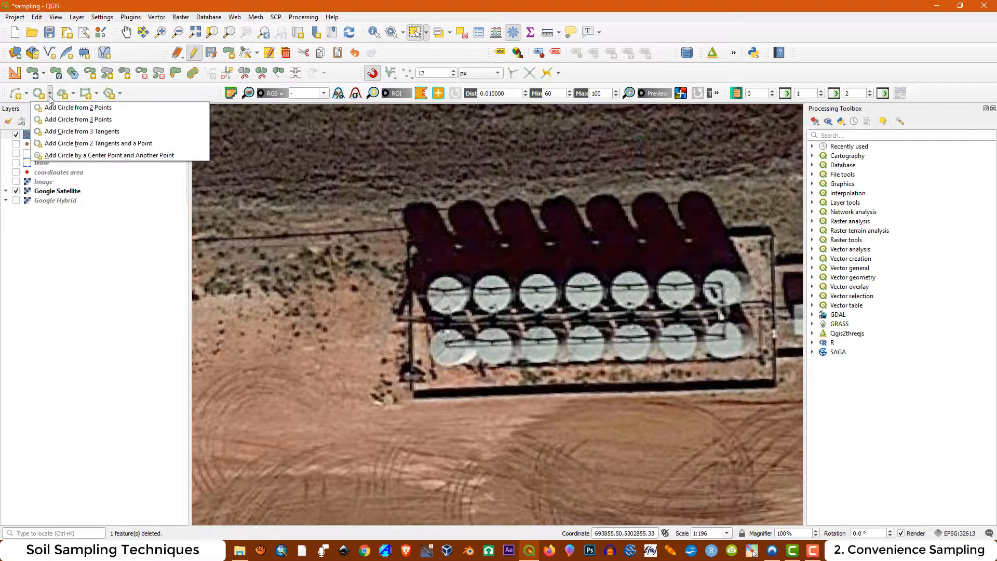
pyautogui.click(66, 120)
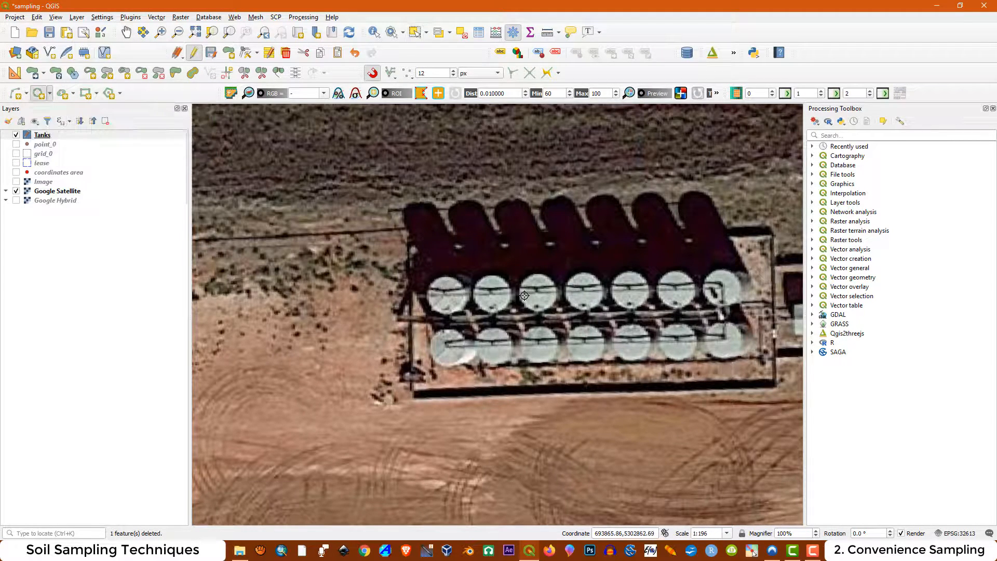
pyautogui.scroll(1, 443, 290)
pyautogui.scroll(1, 443, 289)
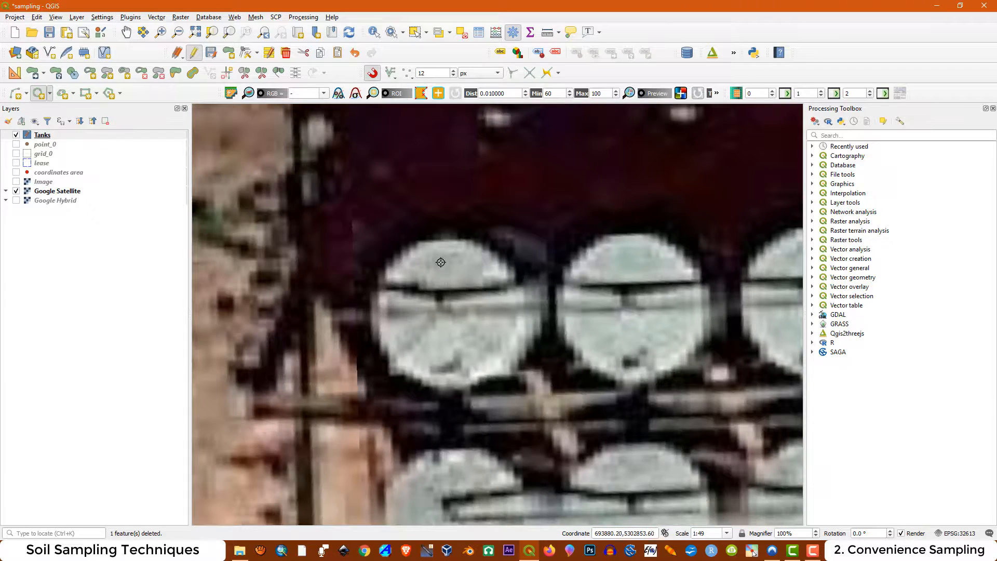
pyautogui.click(440, 241)
pyautogui.click(446, 389)
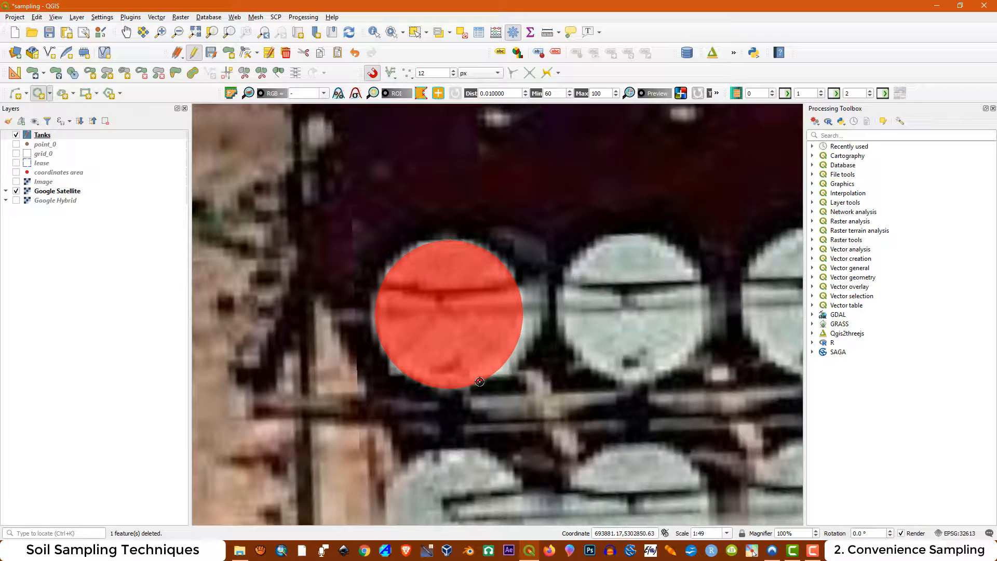
pyautogui.click(480, 382)
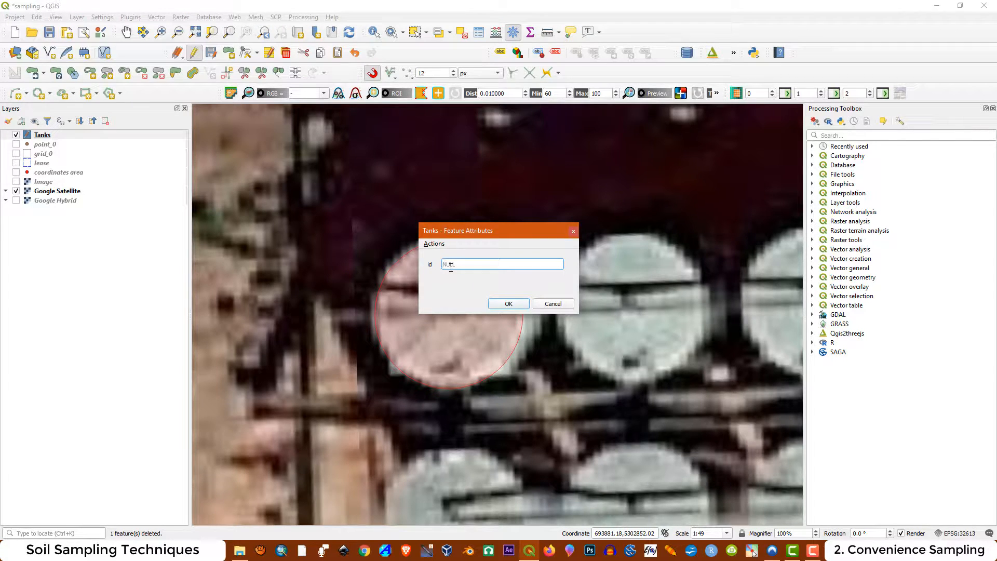
pyautogui.click(509, 303)
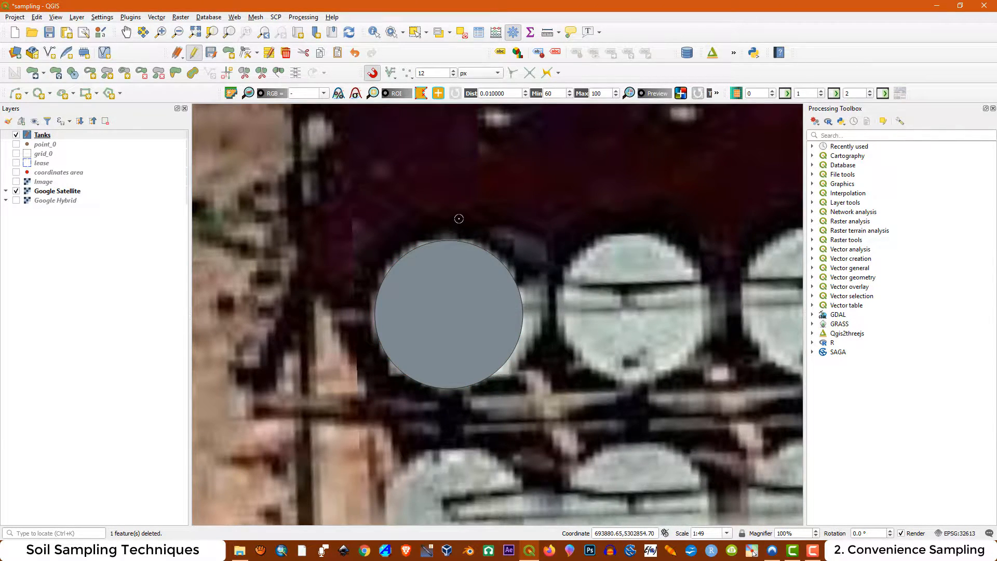
# Duplicate the first upper-row tank circle in place and move the copy onto the second tank of the upper row
pyautogui.scroll(-1, 459, 219)
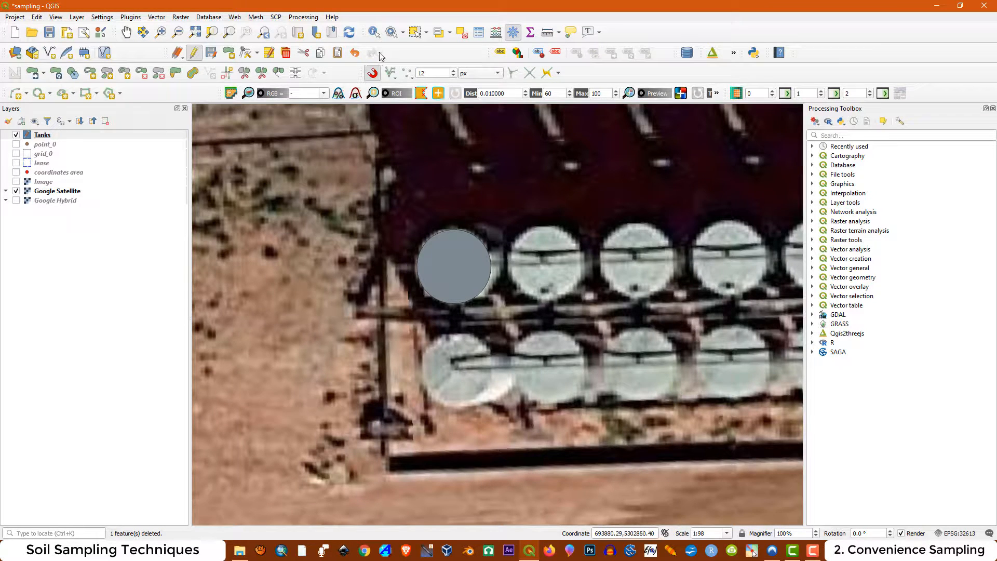
pyautogui.click(414, 31)
pyautogui.click(459, 267)
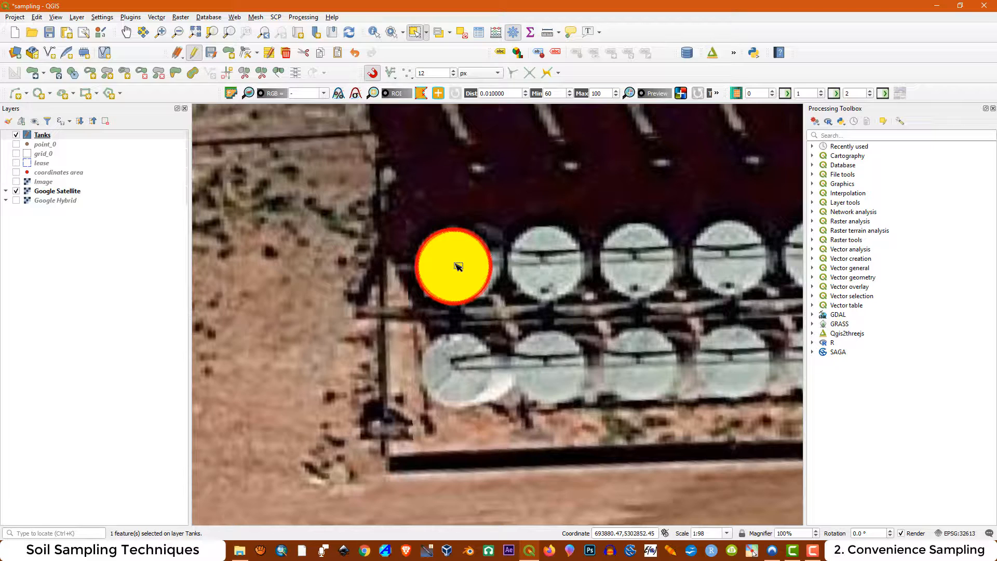
pyautogui.hotkey('ctrl', 'v')
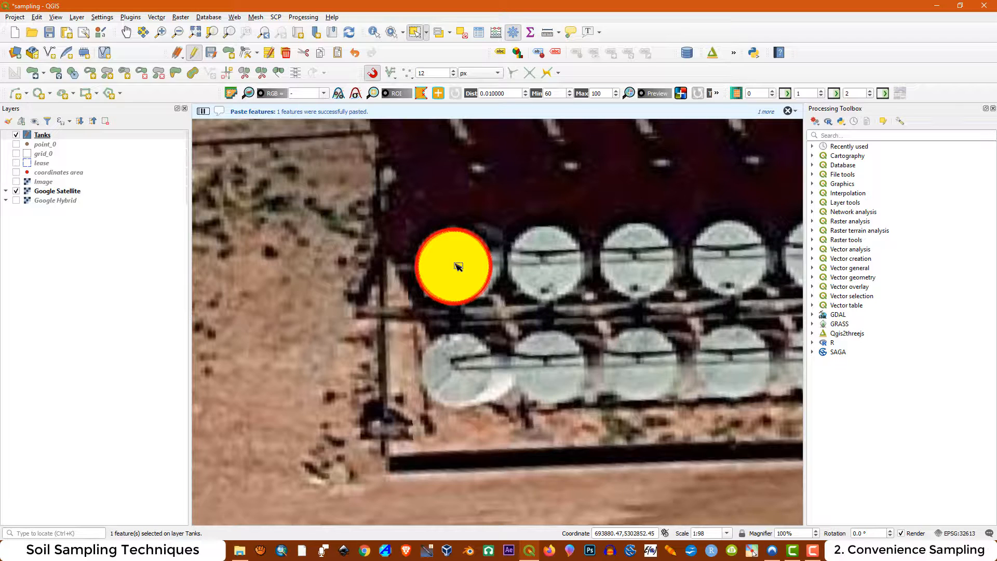
pyautogui.click(35, 77)
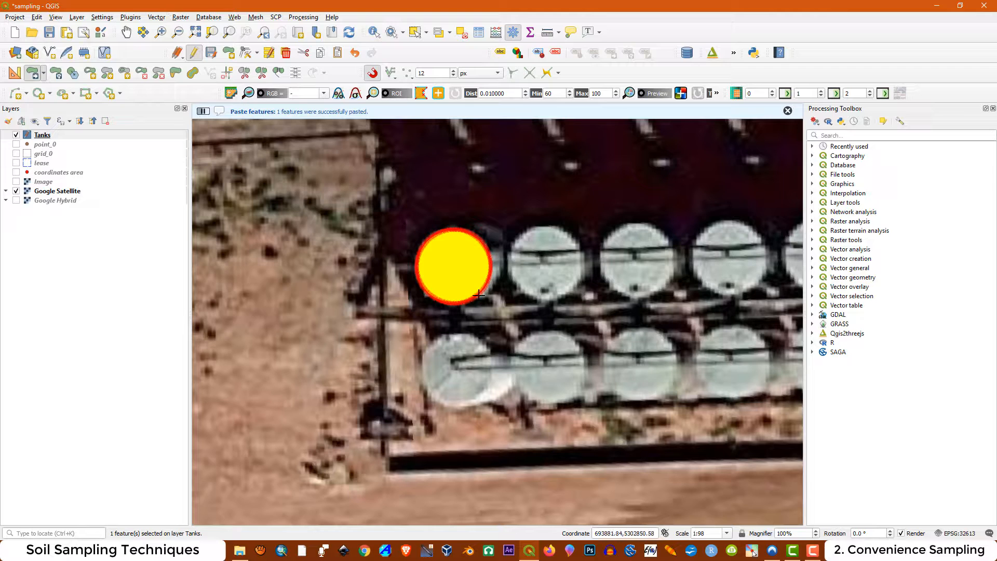
pyautogui.click(457, 268)
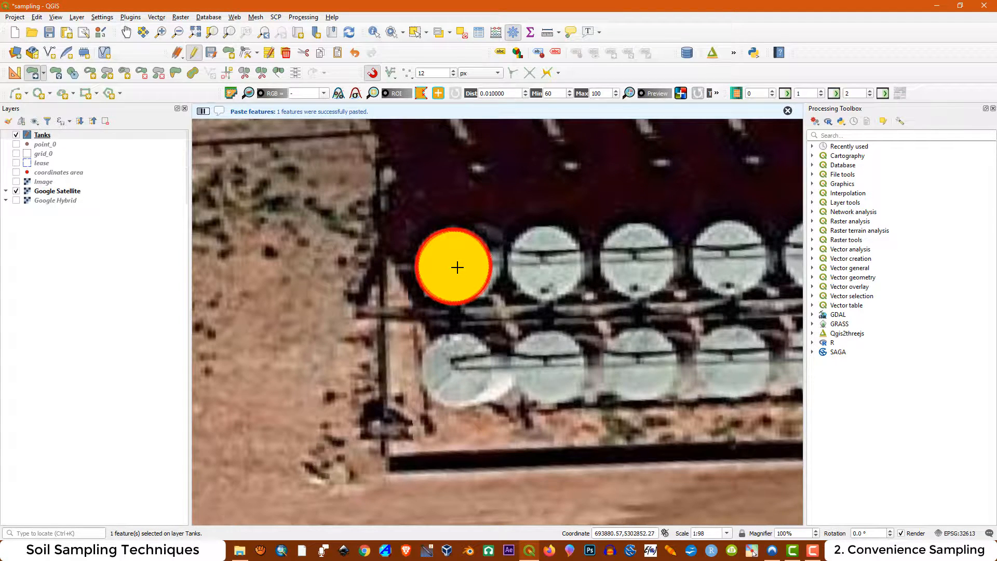
pyautogui.click(548, 264)
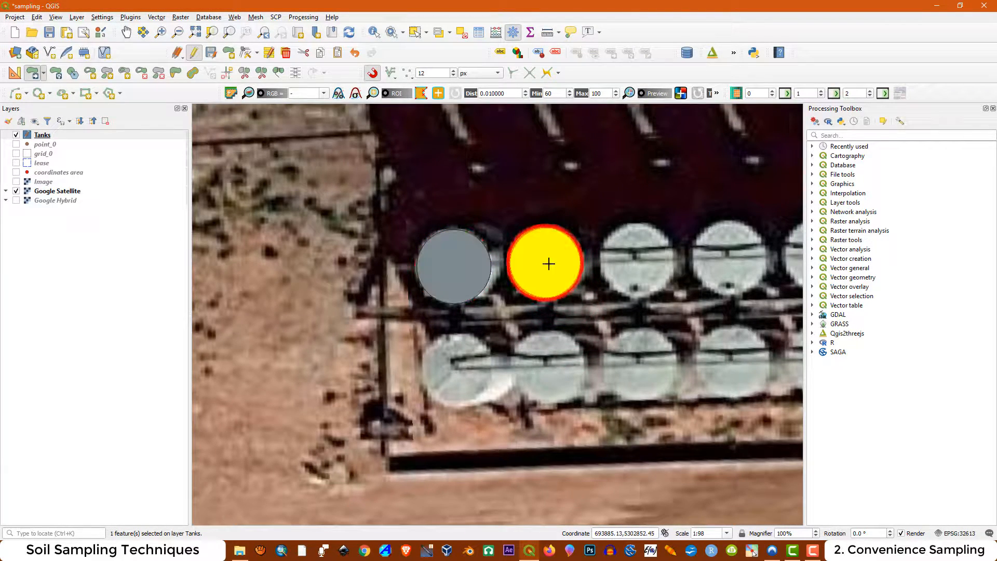
# Move the circle on the second upper-row tank over to the third tank and clear the selection
pyautogui.click(445, 279)
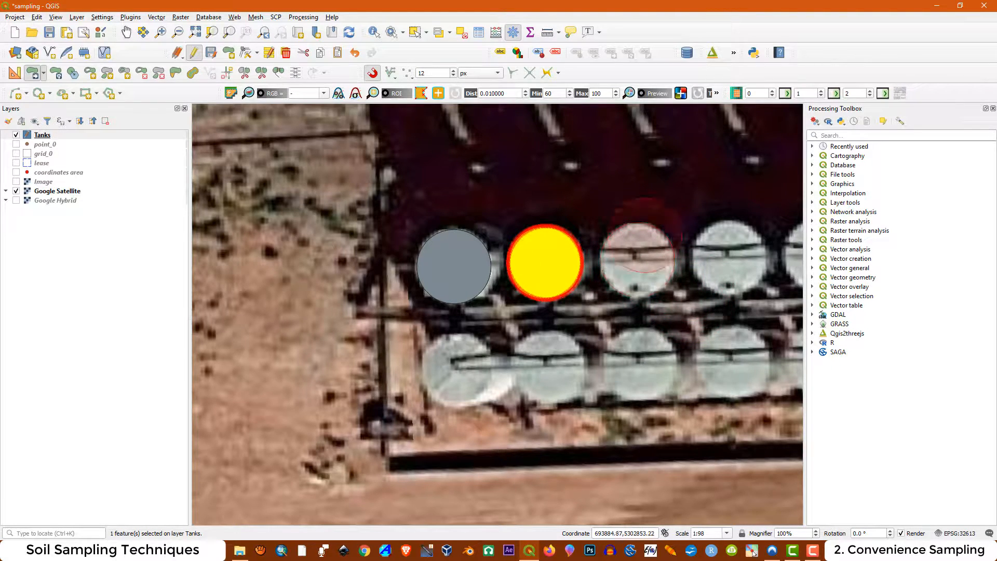
pyautogui.click(462, 33)
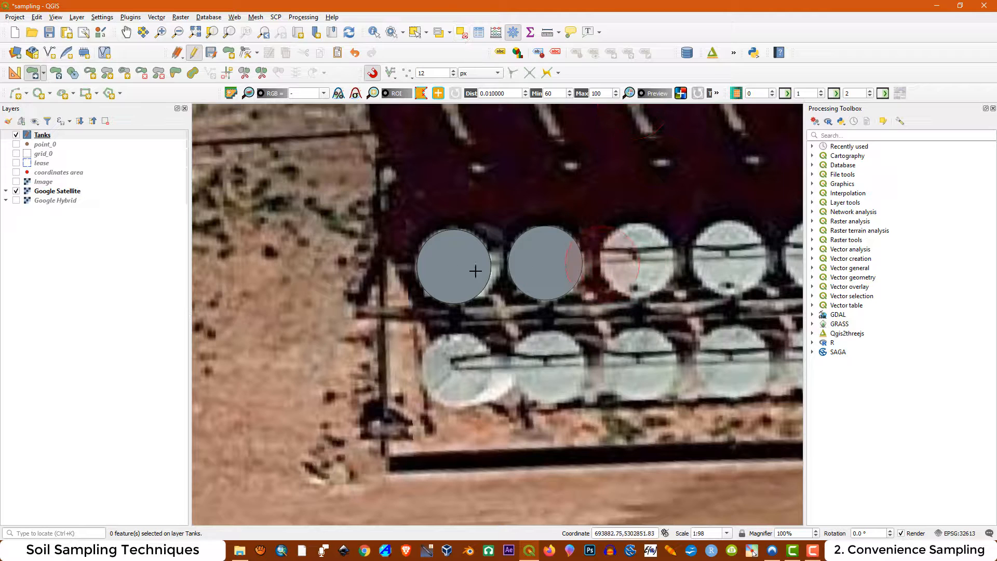
pyautogui.click(534, 271)
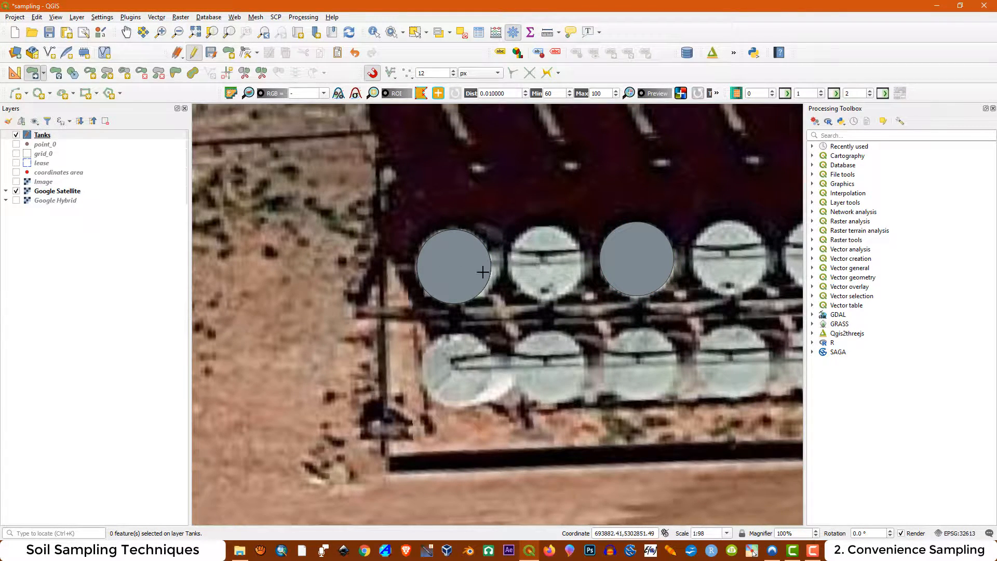
# Select the top circle stacked on the first upper-row tank and move it onto the vacant second tank
pyautogui.click(415, 37)
pyautogui.click(450, 270)
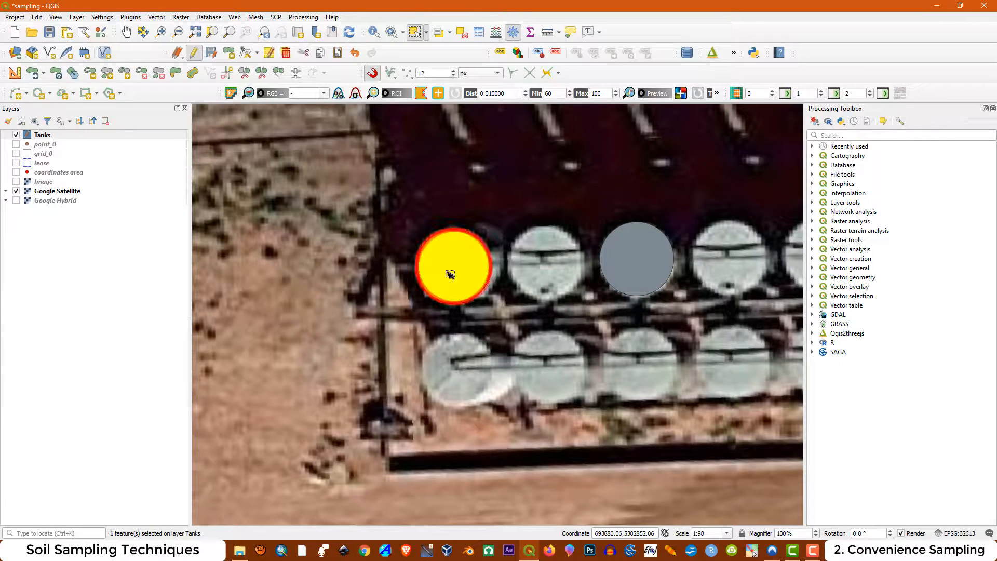
pyautogui.click(34, 74)
pyautogui.click(453, 280)
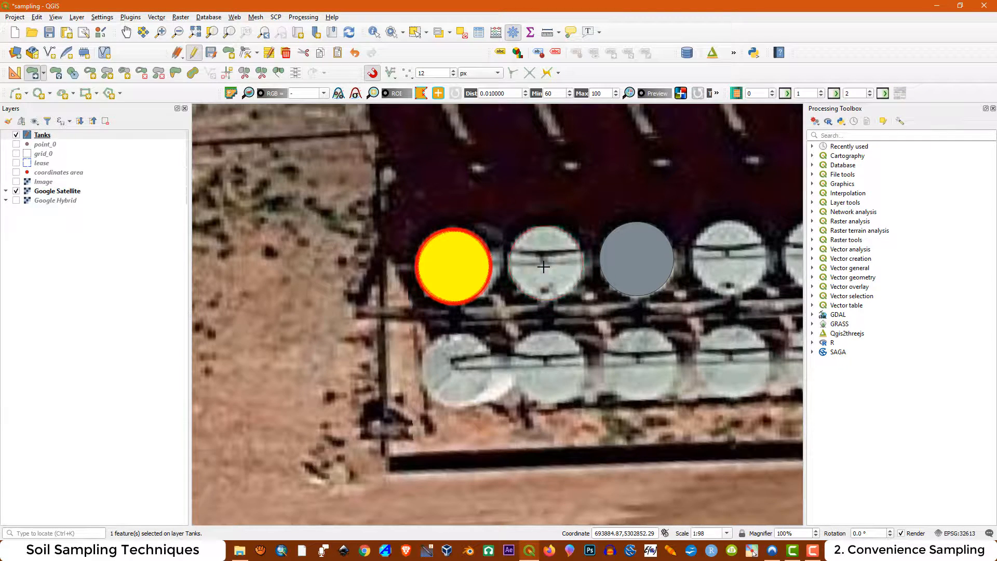
pyautogui.click(544, 267)
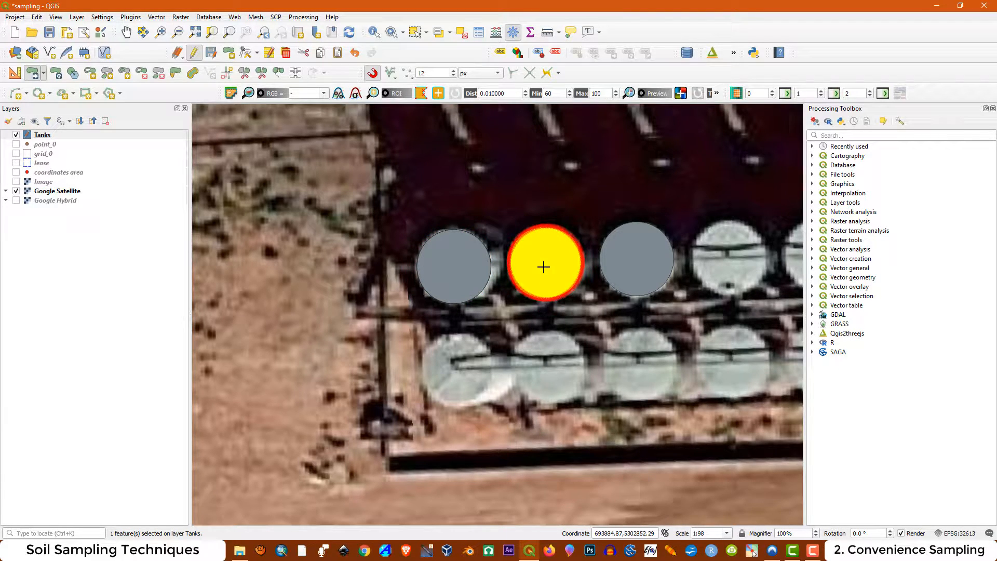
# Select another circle stacked on the first upper-row tank and move it onto the fourth tank of the row
pyautogui.click(414, 32)
pyautogui.click(453, 271)
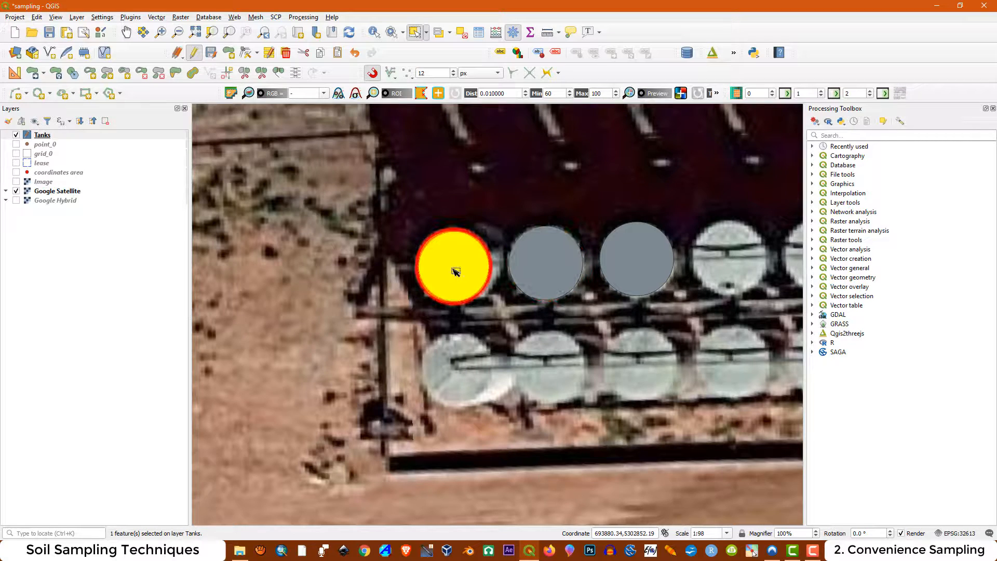
pyautogui.click(32, 74)
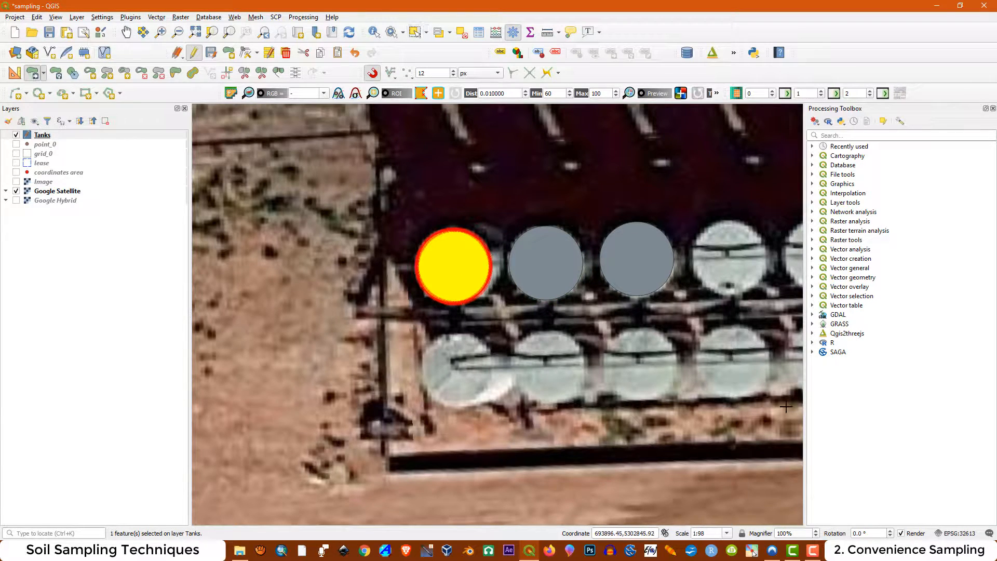
pyautogui.click(439, 275)
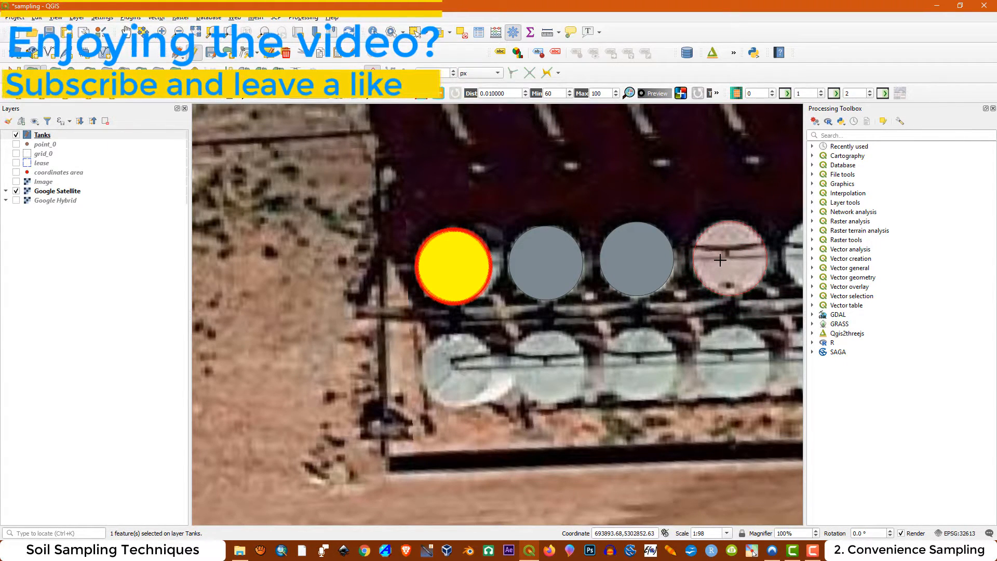
pyautogui.click(719, 262)
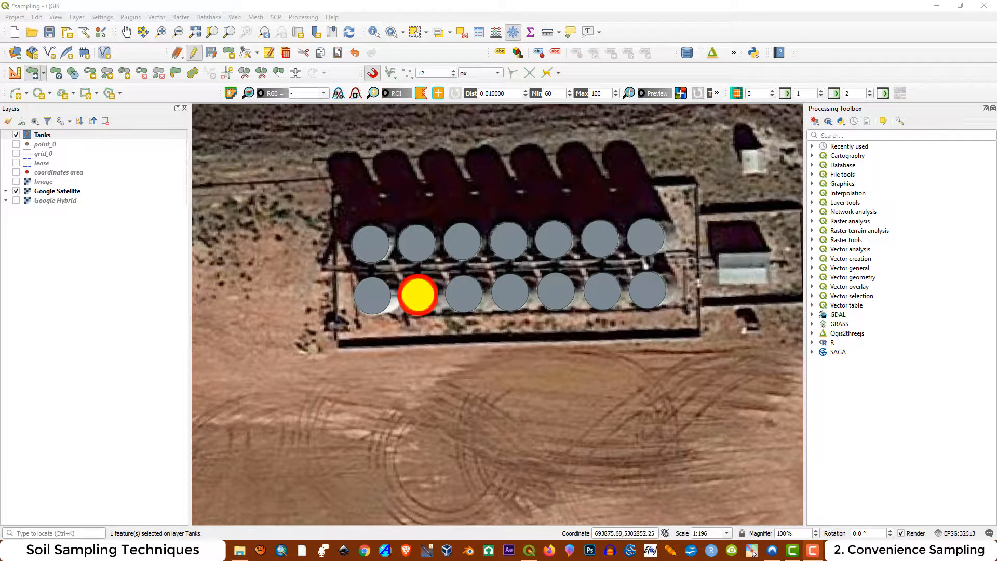
# Draw a three-point rectangle, using the distance from the 2nd and 3rd point, around the enclosure containing both tank rows and save the feature
pyautogui.click(97, 95)
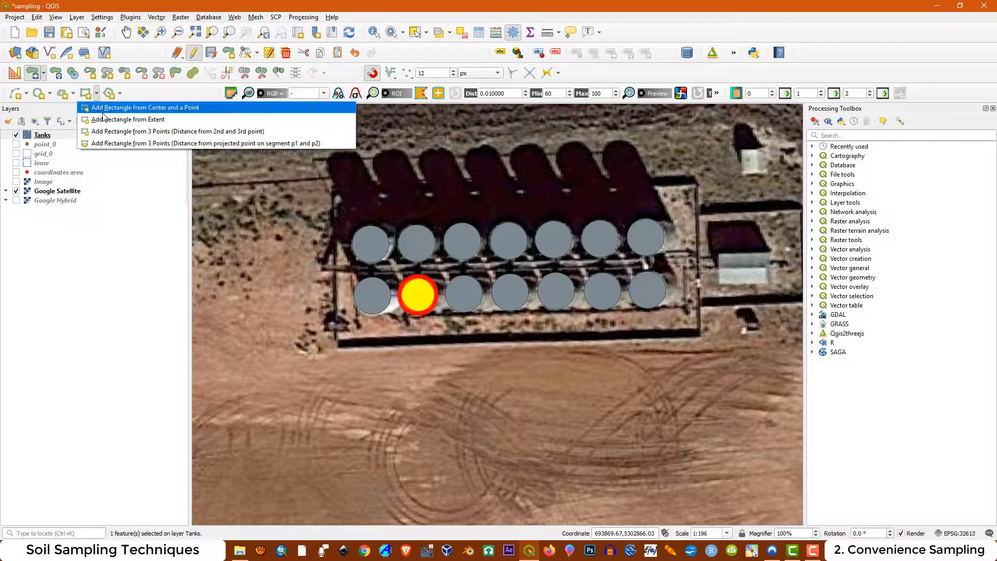
pyautogui.click(119, 132)
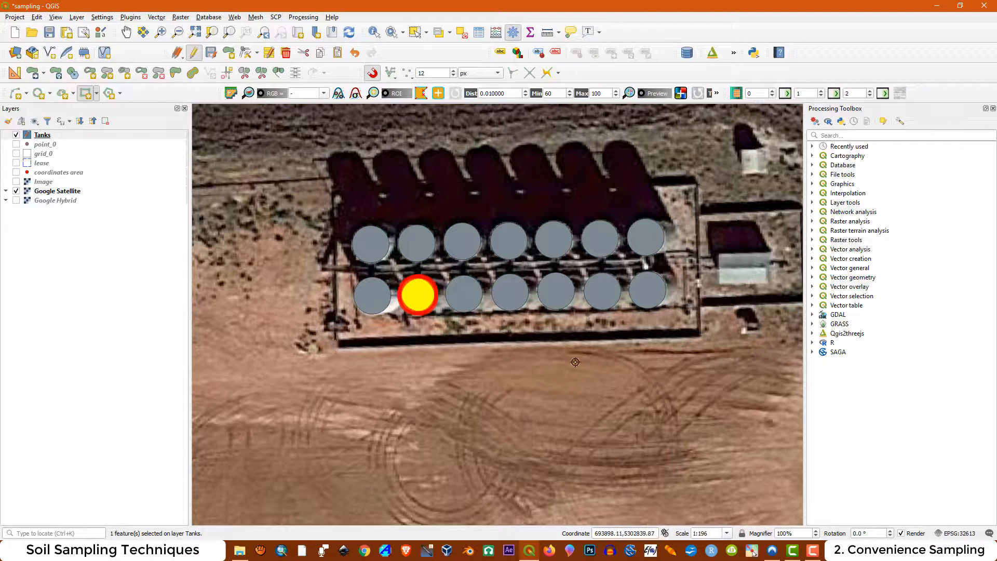
pyautogui.click(701, 338)
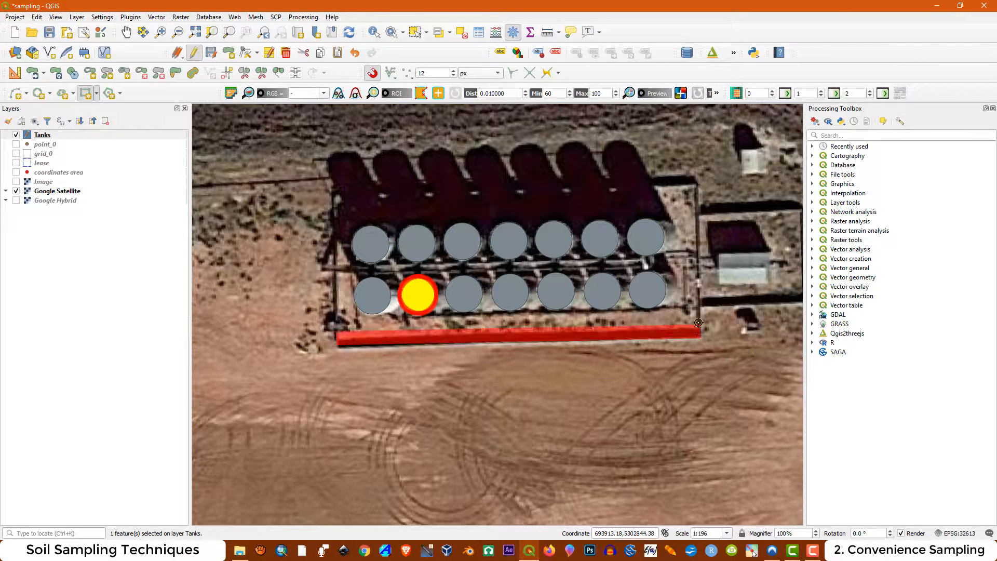
pyautogui.click(695, 185)
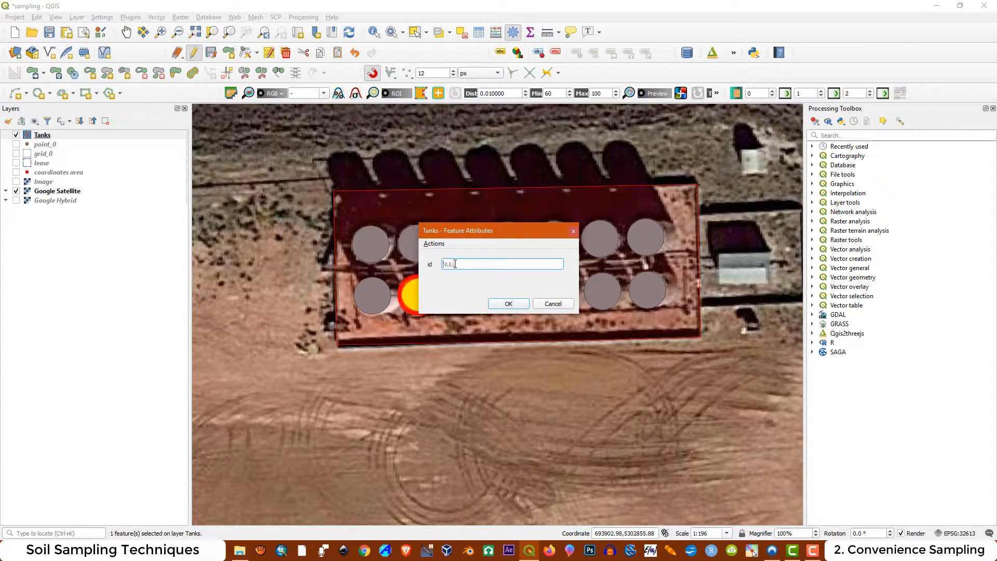
pyautogui.press('Return')
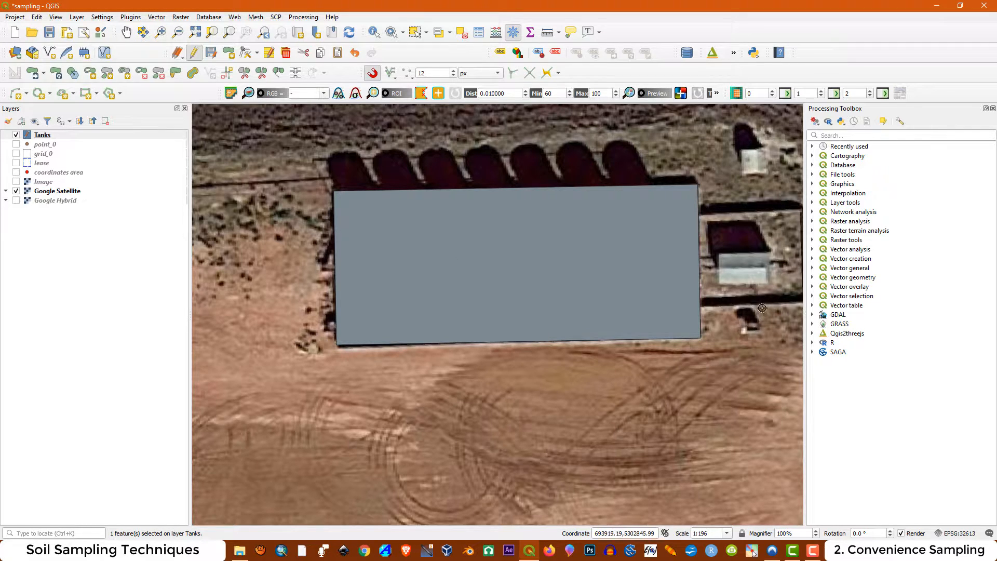
# Draw a three-point rectangle around the smaller enclosure adjoining the tank area on its east side, with id 3
pyautogui.scroll(-1, 329, 285)
pyautogui.scroll(1, 529, 316)
pyautogui.scroll(1, 528, 315)
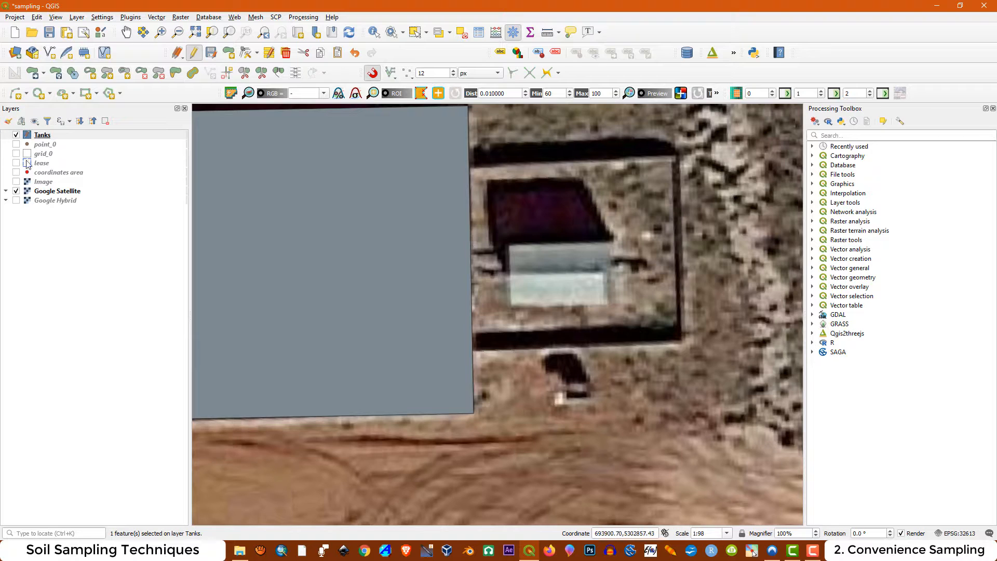
pyautogui.click(96, 94)
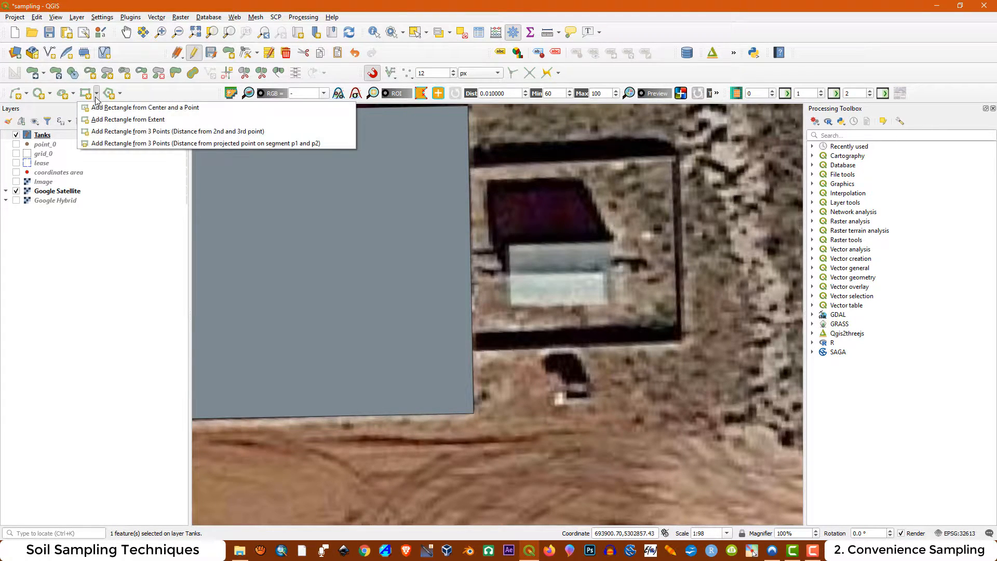
pyautogui.click(125, 131)
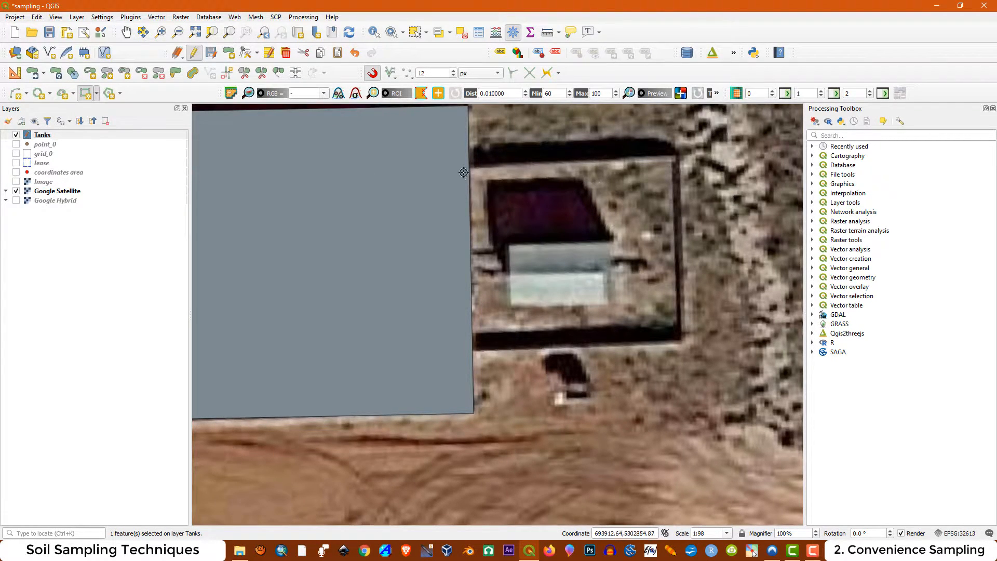
pyautogui.scroll(1, 470, 168)
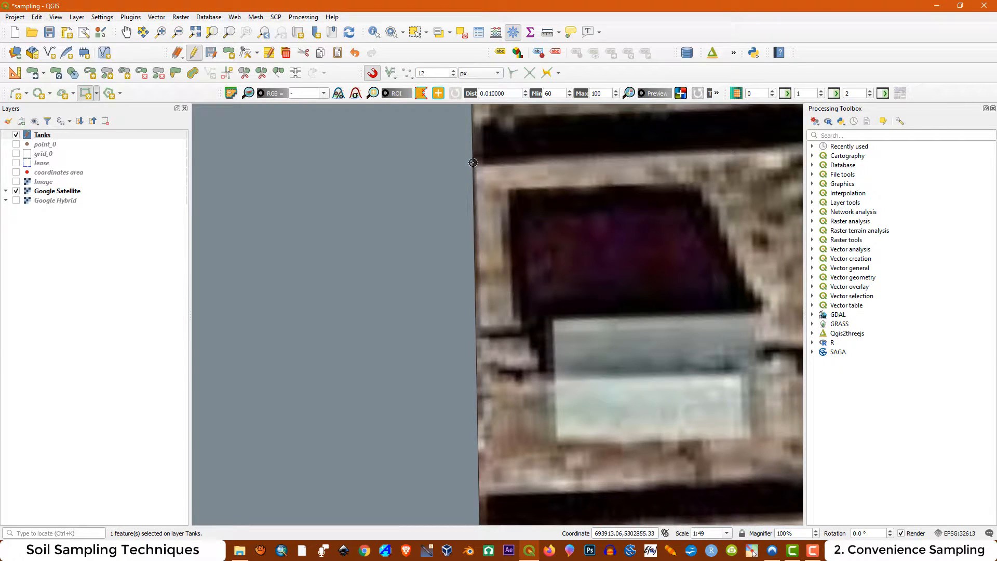
pyautogui.scroll(-2, 470, 267)
pyautogui.scroll(2, 474, 311)
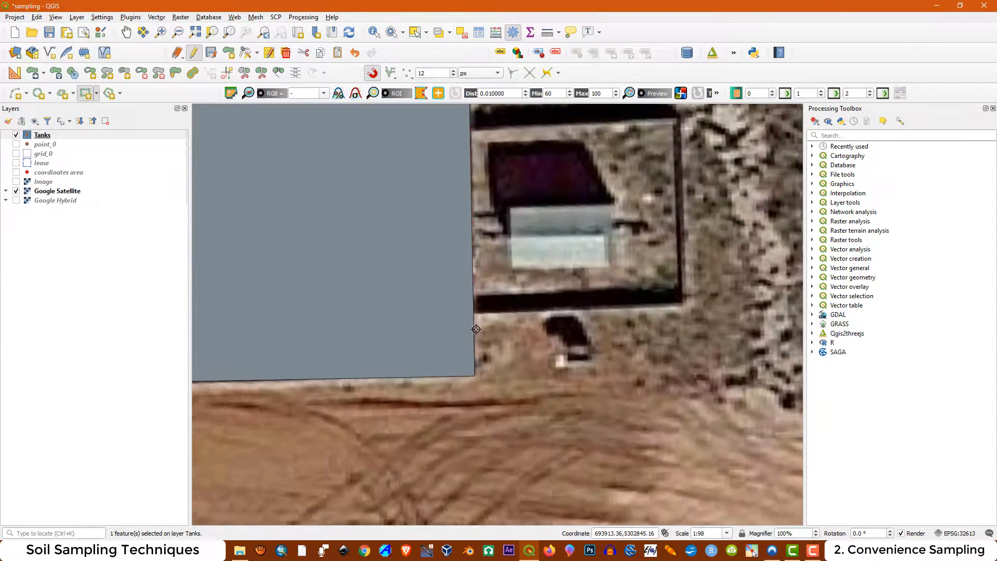
pyautogui.click(470, 301)
pyautogui.scroll(-1, 471, 302)
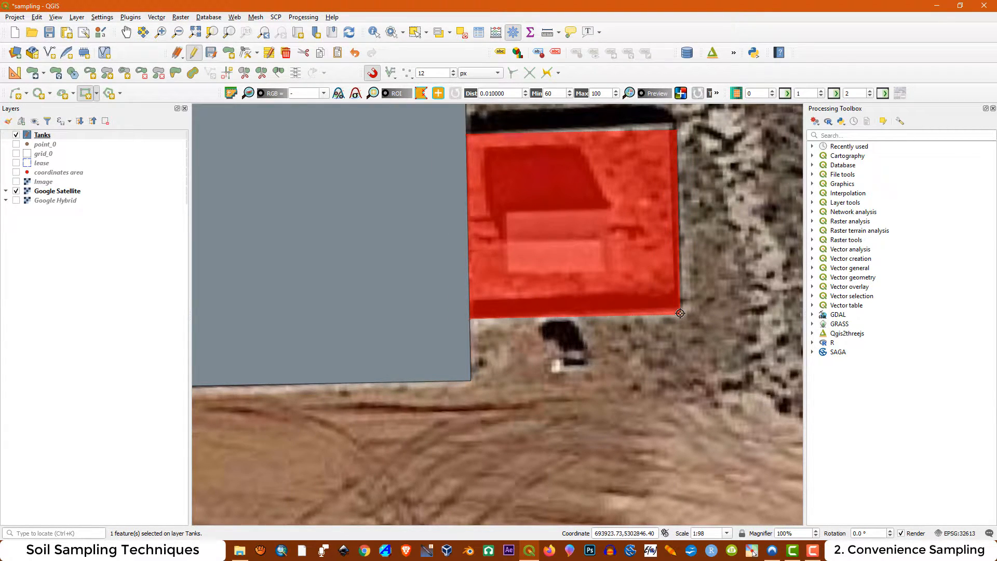
pyautogui.rightClick(680, 313)
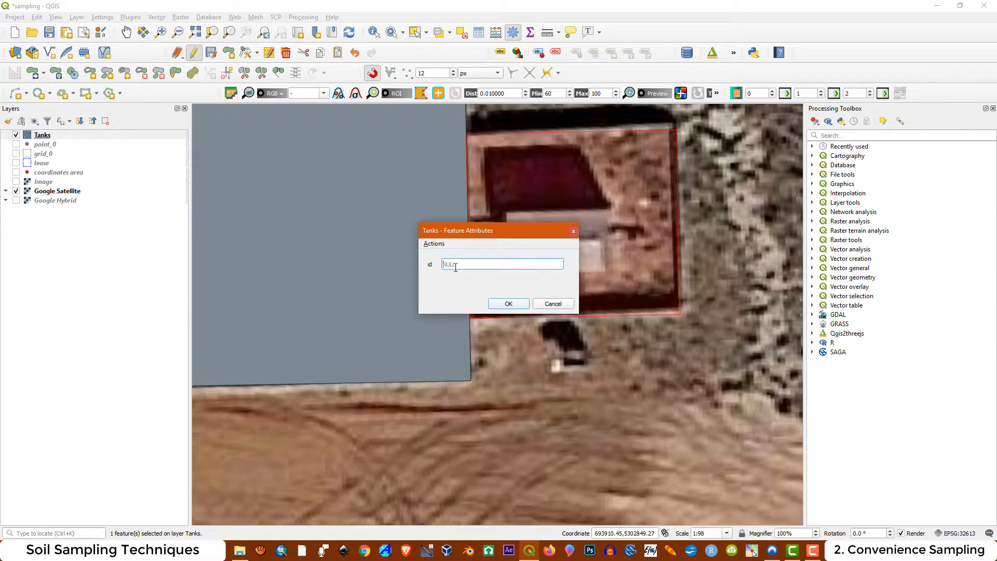
pyautogui.click(510, 305)
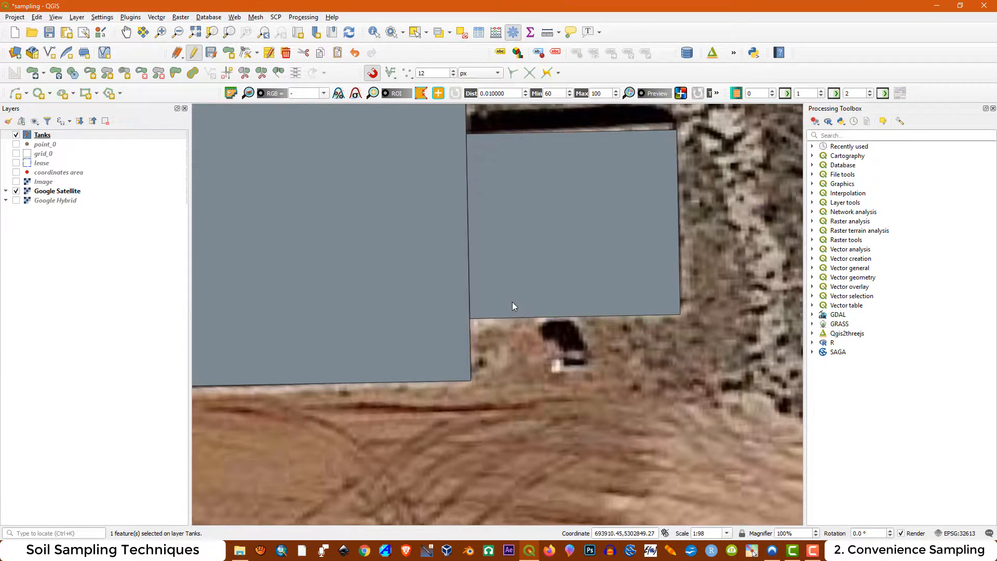
# Give the Tanks layer's simple fill symbol a transparent fill colour
pyautogui.rightClick(45, 139)
pyautogui.click(76, 360)
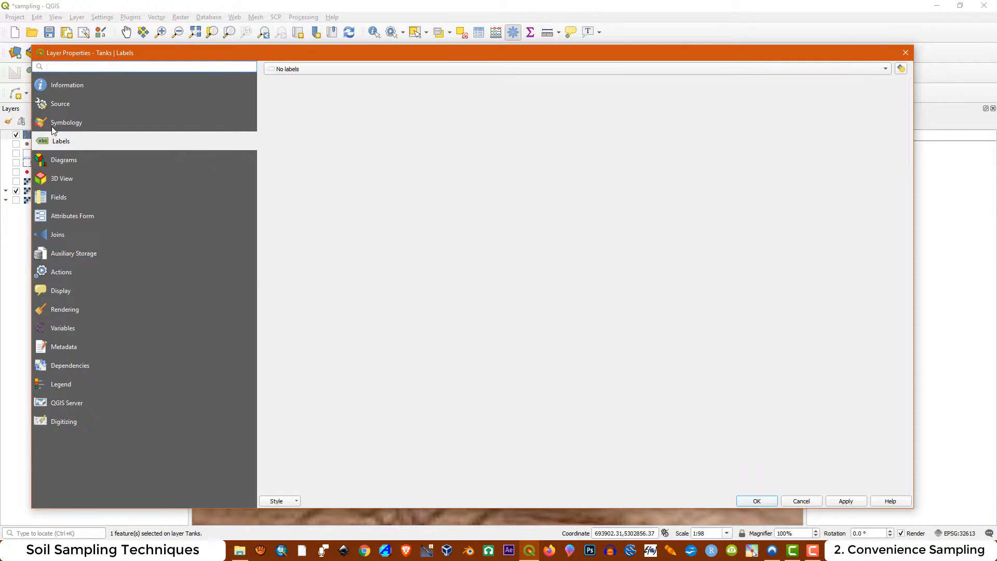
pyautogui.click(57, 125)
pyautogui.click(381, 94)
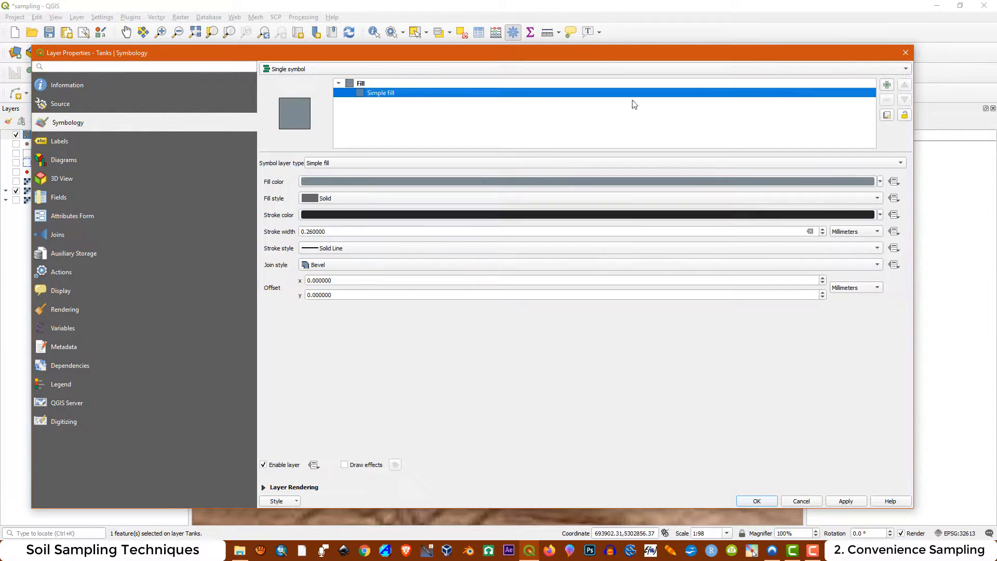
pyautogui.click(880, 183)
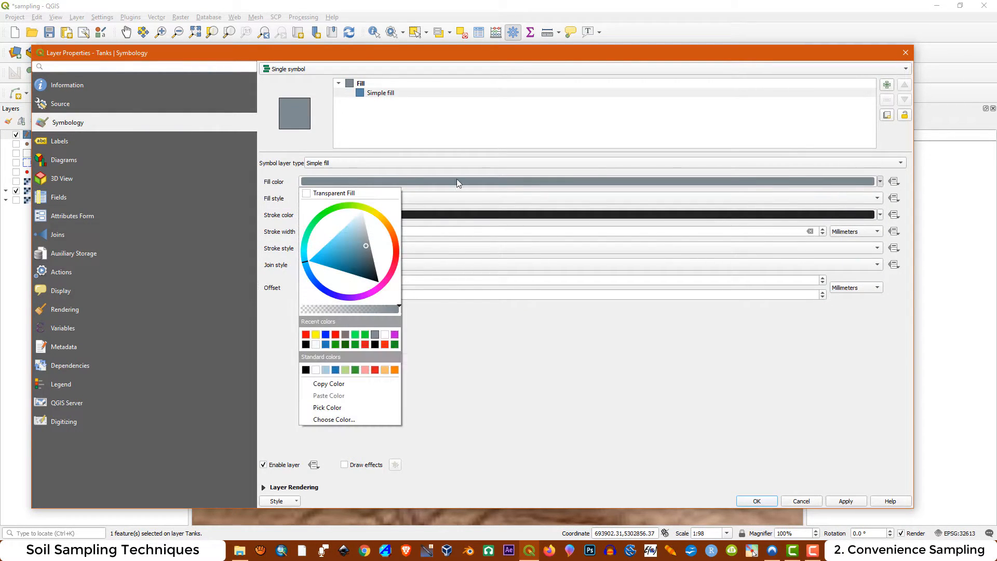
pyautogui.click(369, 195)
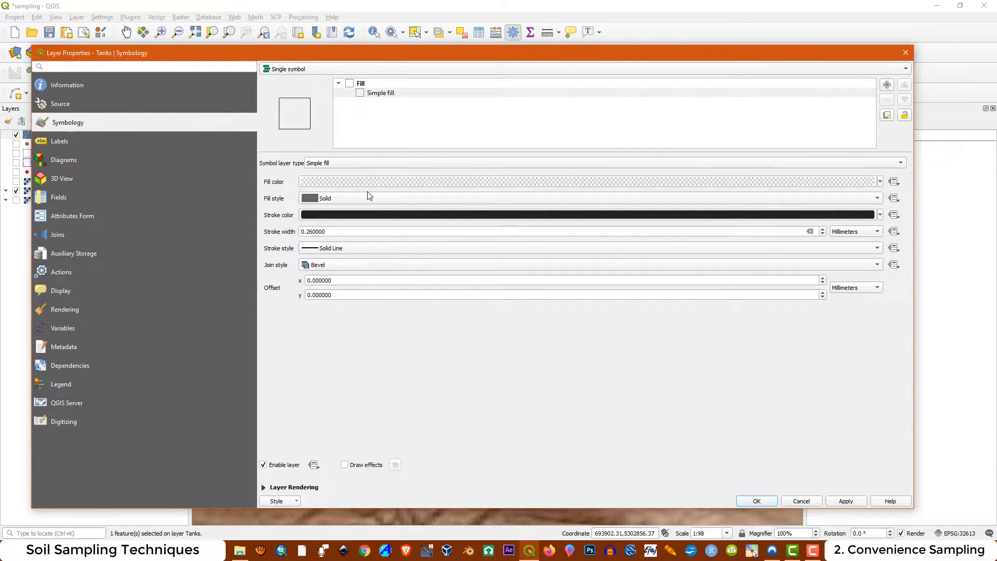
pyautogui.click(846, 502)
pyautogui.click(756, 503)
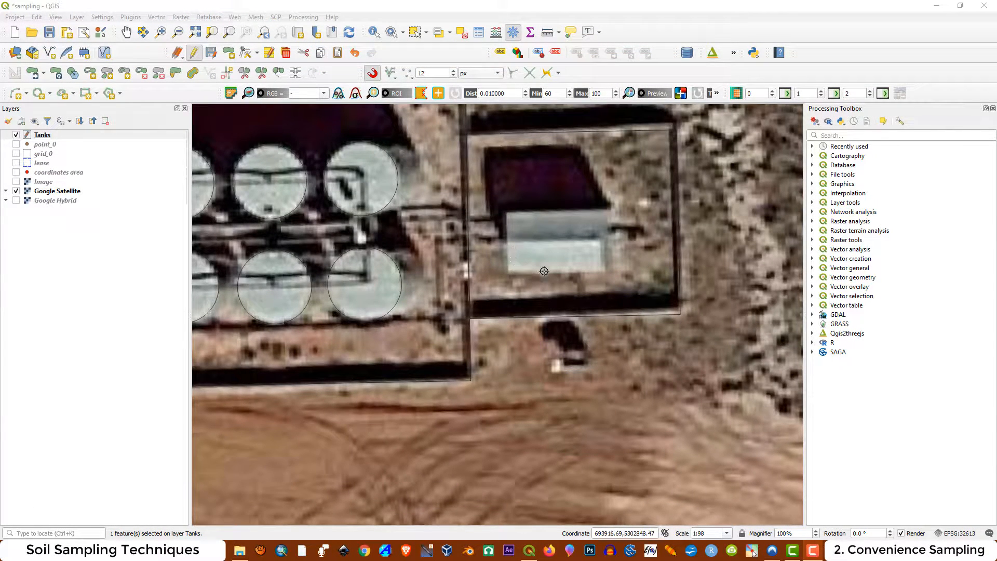
# Draw a three-point rectangle, using the distance from the 2nd and 3rd point, around the building inside the smaller enclosure, with id 4
pyautogui.click(96, 94)
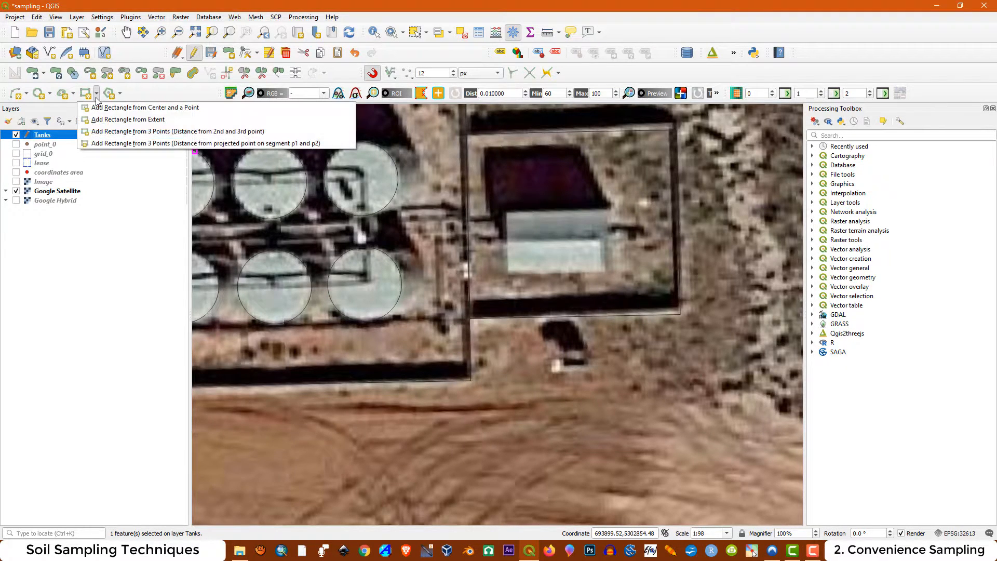
pyautogui.click(113, 134)
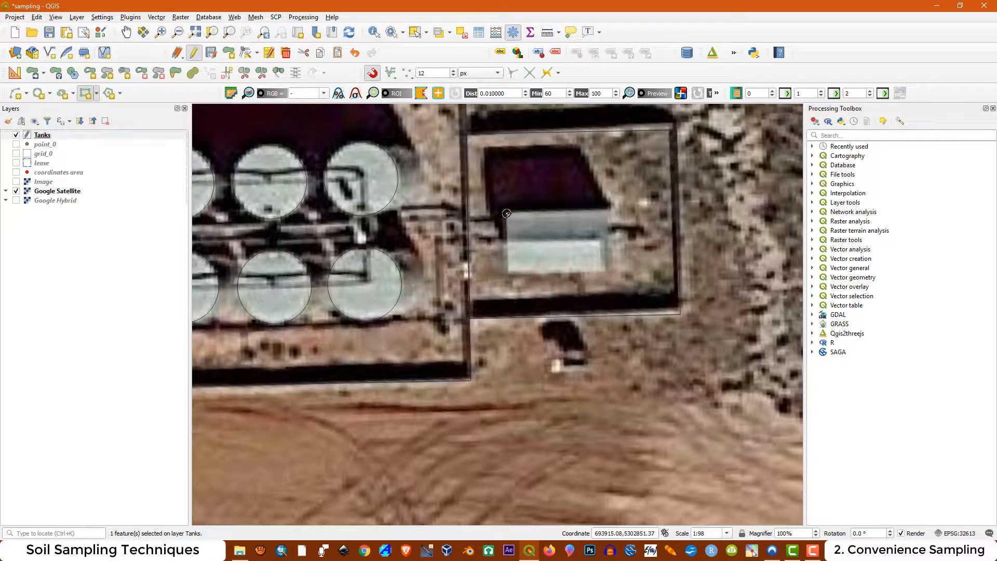
pyautogui.click(509, 274)
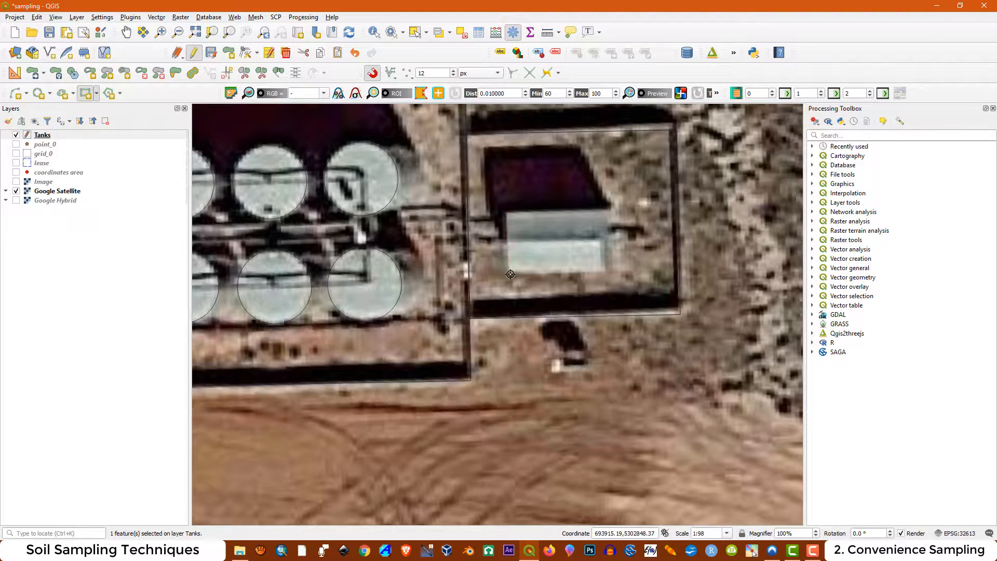
pyautogui.click(604, 275)
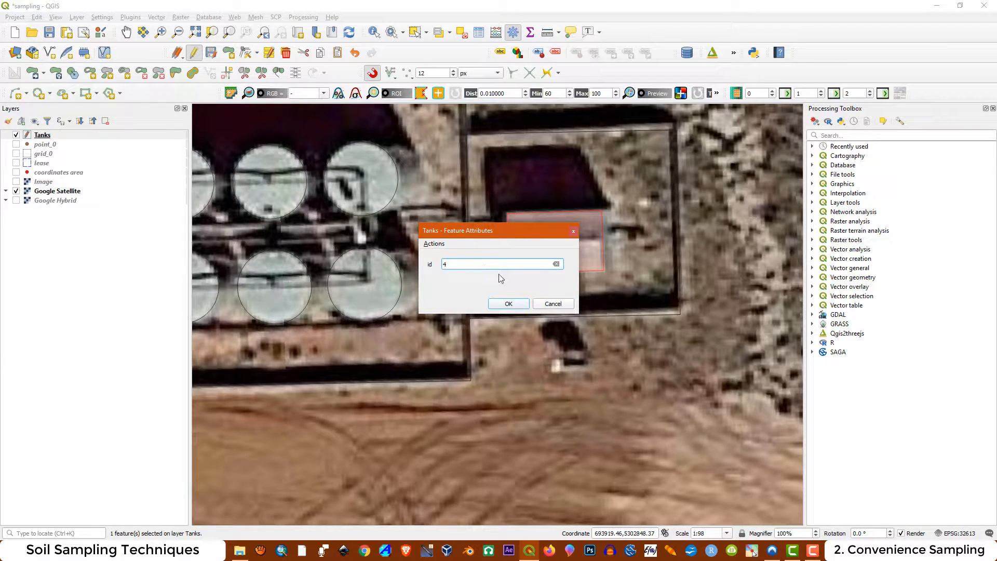
pyautogui.click(509, 304)
pyautogui.click(753, 551)
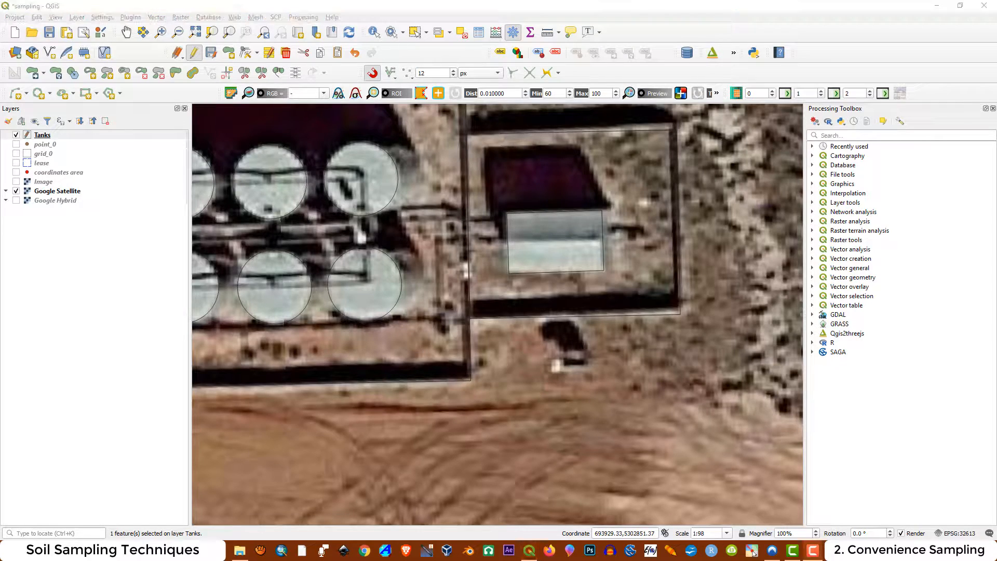
# Inspect the digitized tank circles and enclosure rectangles against the satellite imagery across the tank area
pyautogui.scroll(-2, 543, 240)
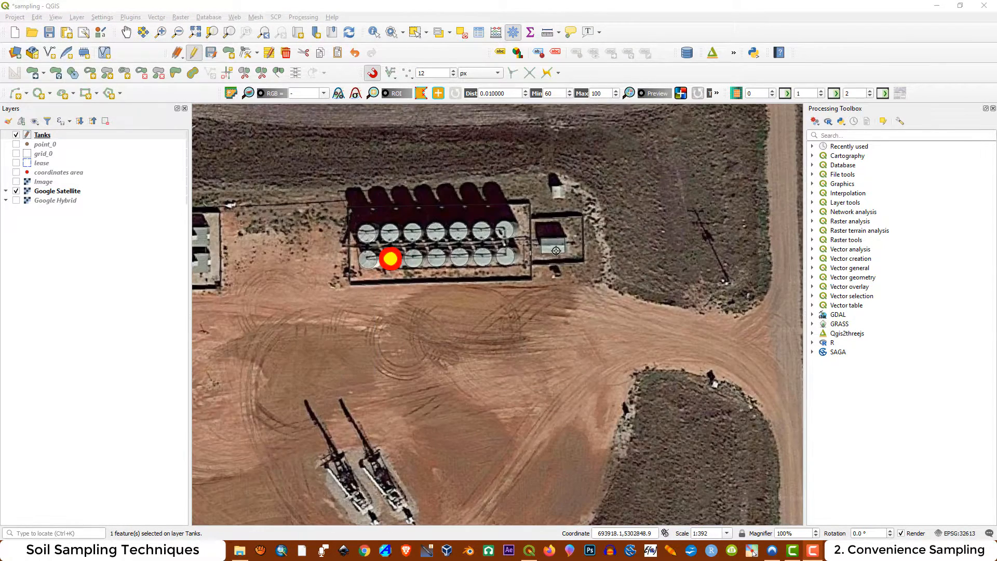
pyautogui.scroll(1, 390, 247)
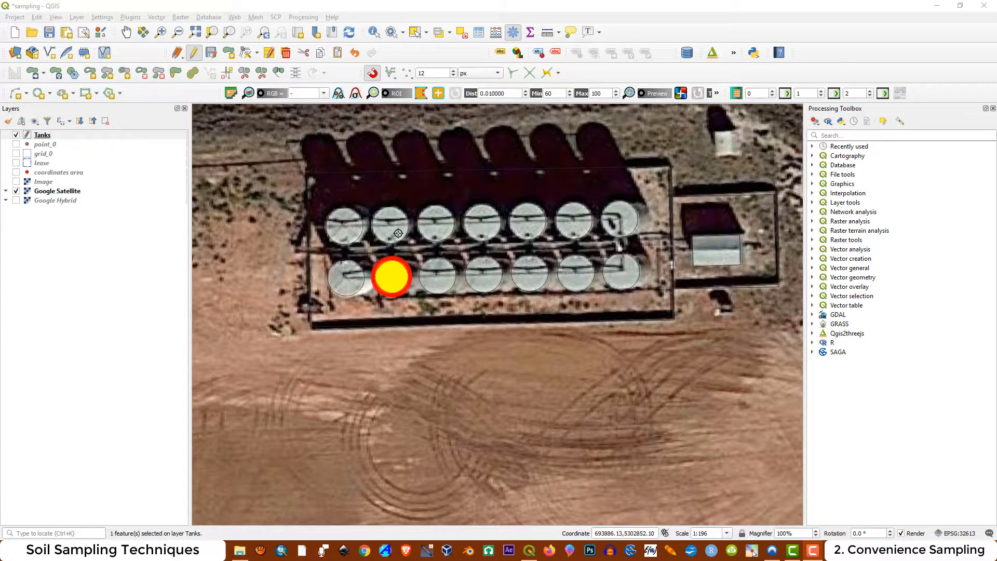
pyautogui.scroll(1, 400, 241)
pyautogui.scroll(-1, 401, 241)
pyautogui.scroll(-1, 579, 308)
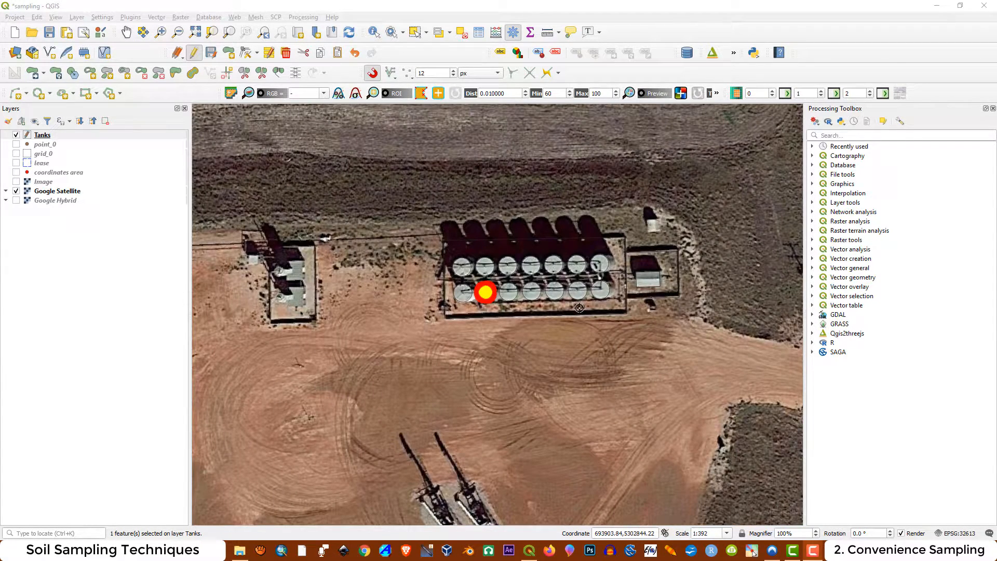
pyautogui.scroll(1, 551, 296)
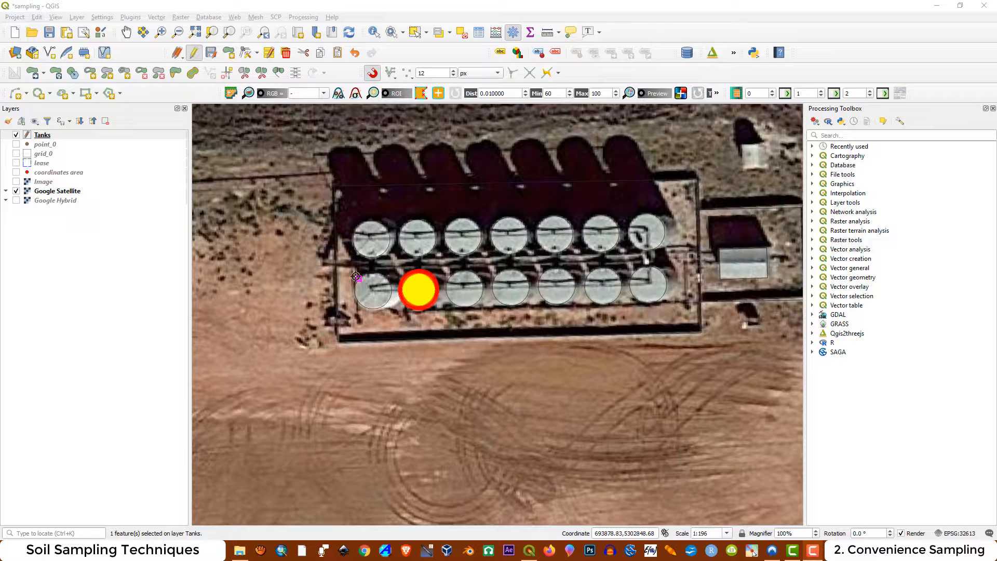
pyautogui.scroll(-1, 291, 281)
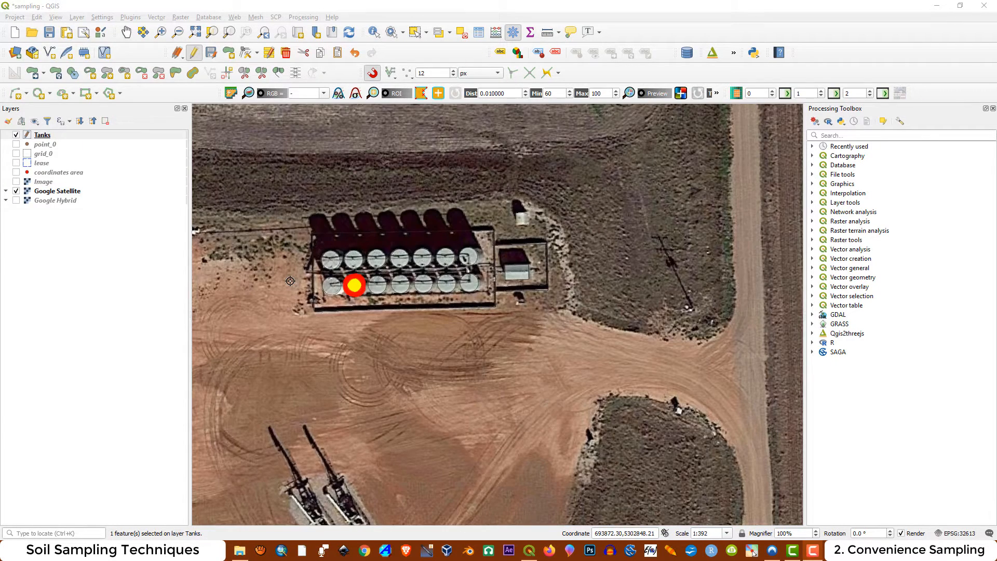
pyautogui.scroll(1, 315, 288)
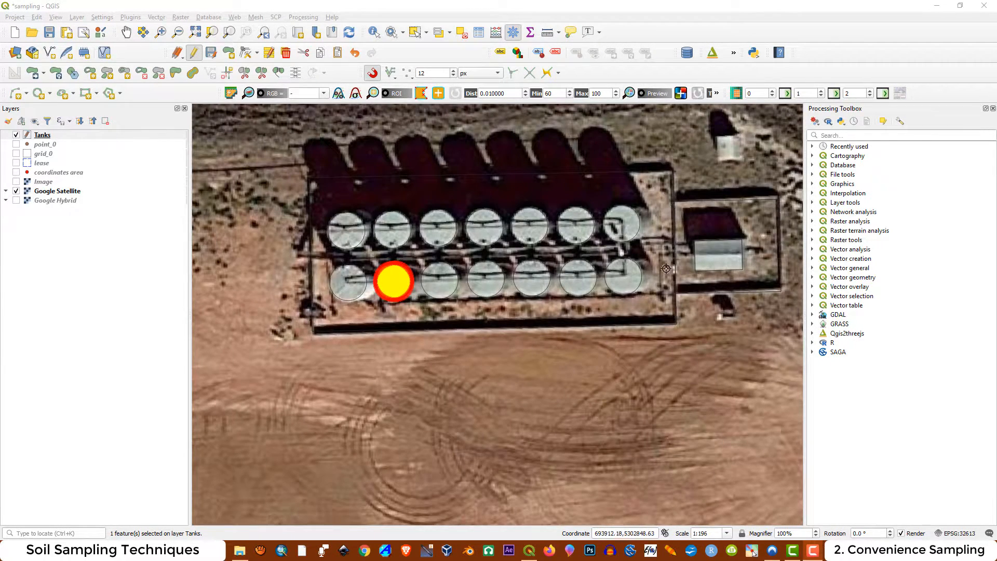
# Clear the feature selection and end editing of the Tanks layer, saving both the project and the layer changes
pyautogui.hotkey('ctrl', 's')
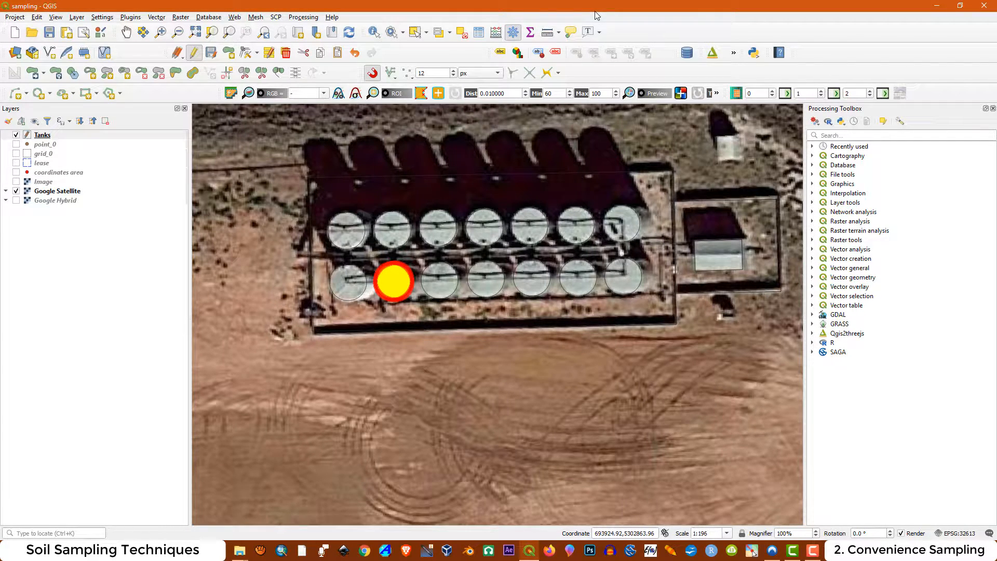
pyautogui.click(460, 35)
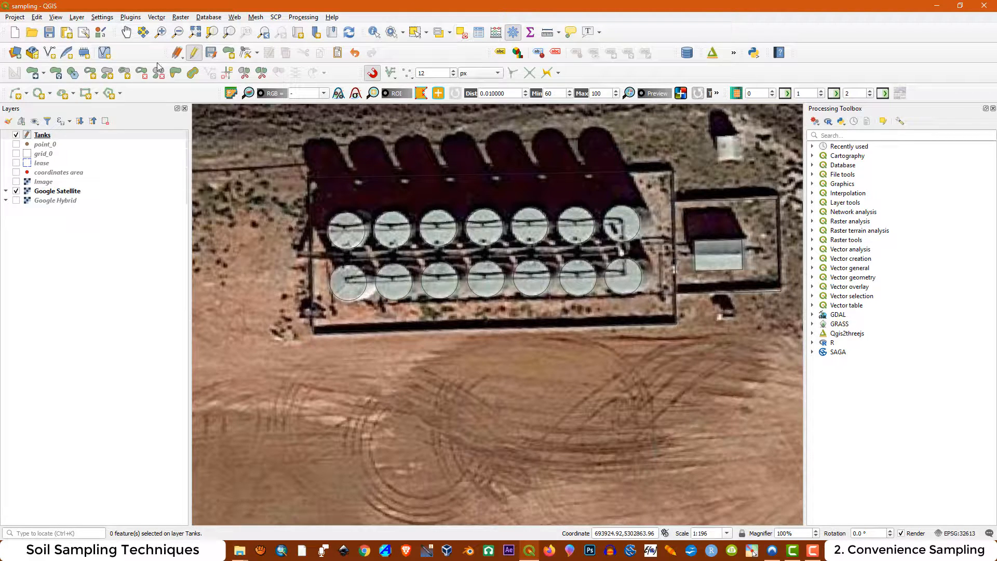
pyautogui.click(193, 54)
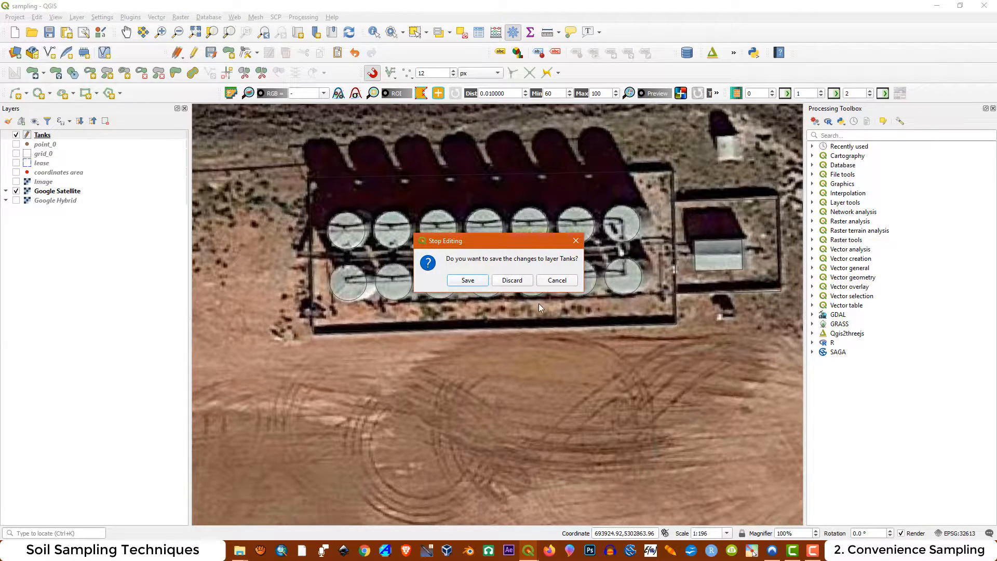
pyautogui.click(467, 280)
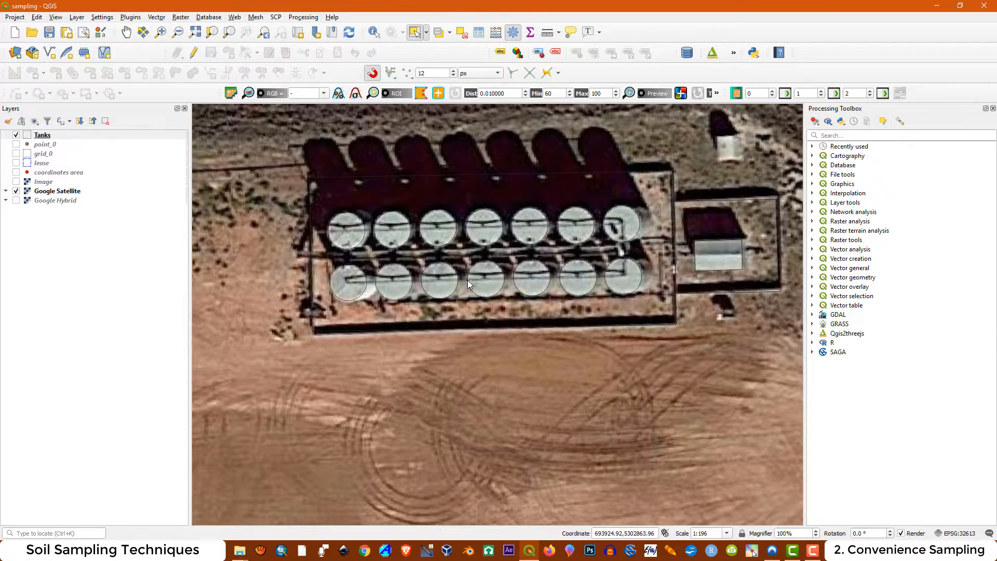
# Hide the Google Satellite layer and show the Image layer in its place
pyautogui.scroll(-2, 523, 302)
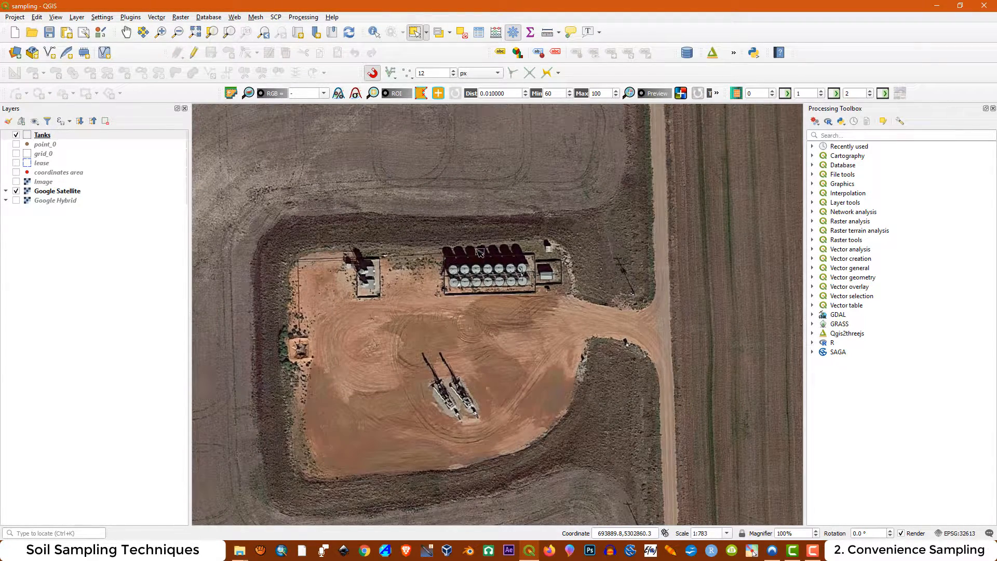
pyautogui.click(17, 191)
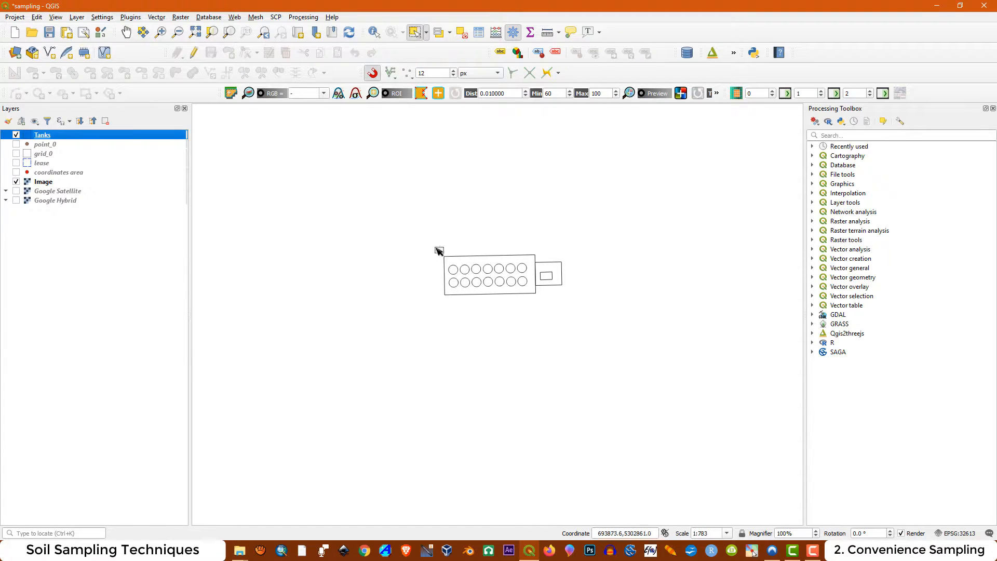
# Enable editing on Tanks and move all its features together onto the northern part of the well pad shown in the Image layer
pyautogui.moveTo(416, 227); pyautogui.dragTo(584, 319)
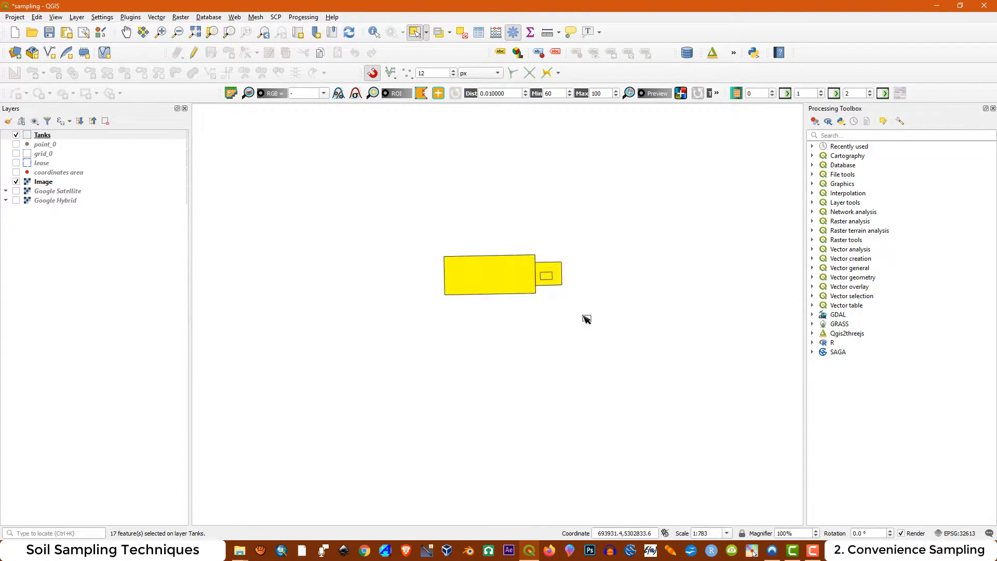
pyautogui.click(194, 53)
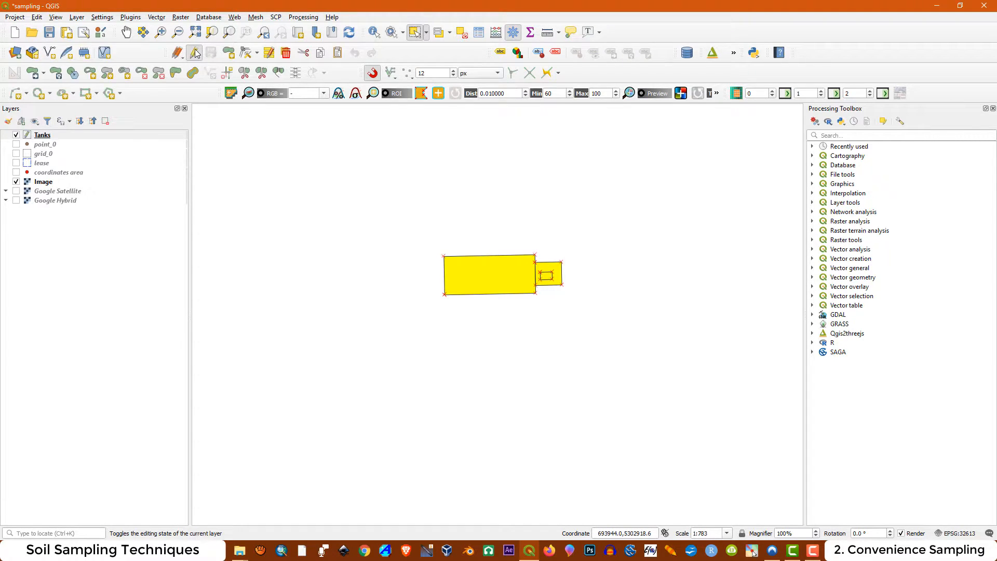
pyautogui.click(32, 72)
pyautogui.scroll(-4, 472, 343)
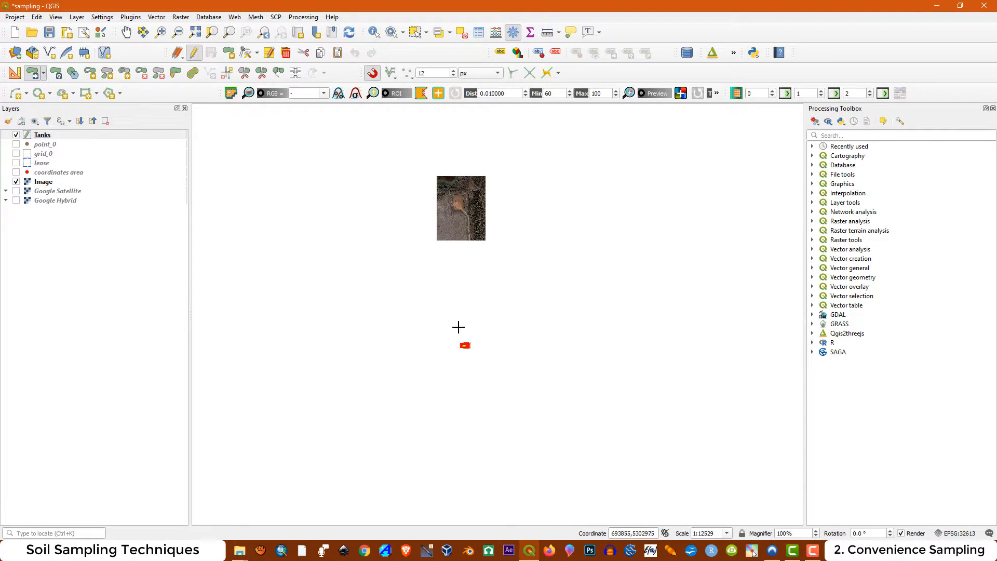
pyautogui.scroll(1, 458, 326)
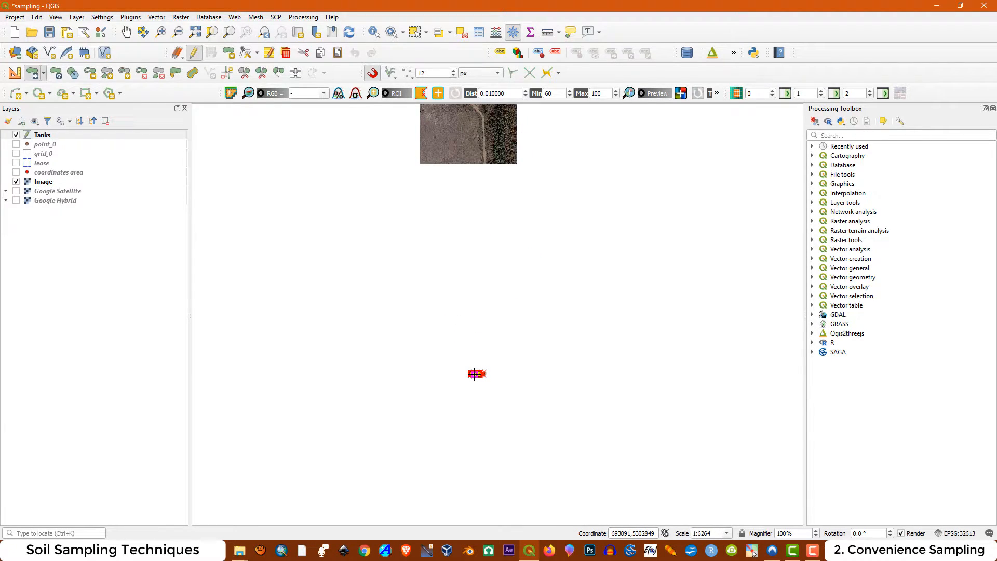
pyautogui.scroll(-1, 466, 275)
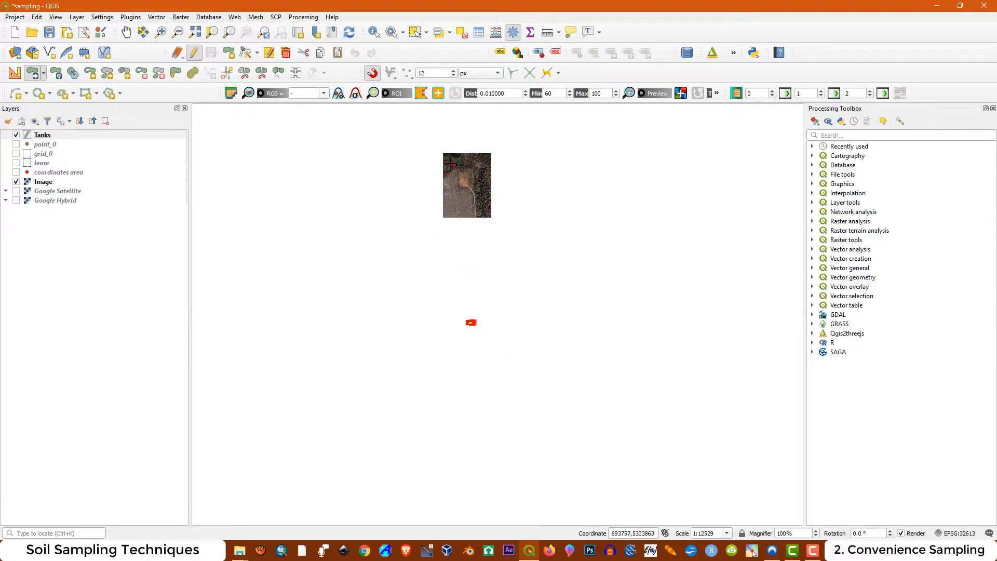
pyautogui.scroll(5, 451, 164)
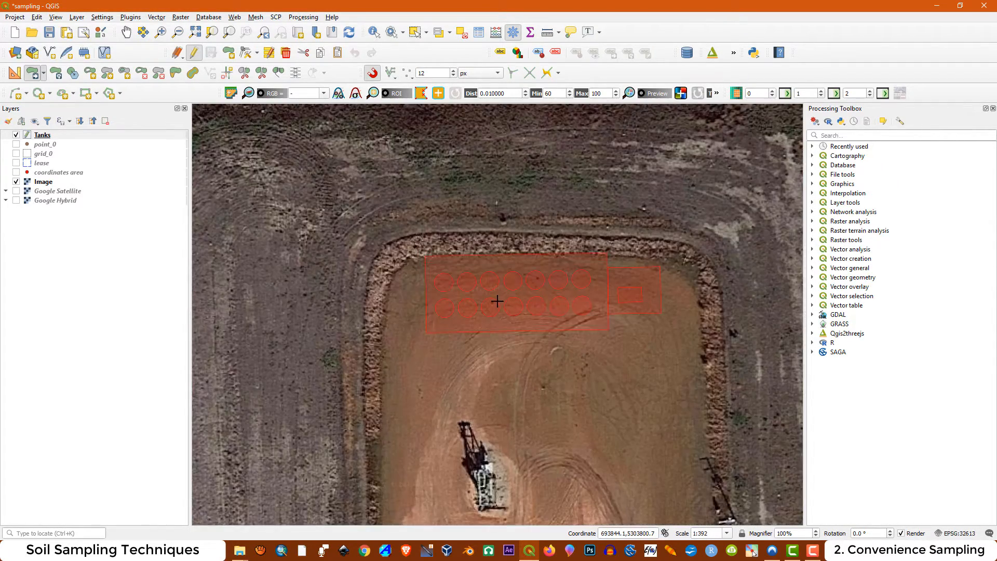
pyautogui.moveTo(497, 302); pyautogui.dragTo(484, 310)
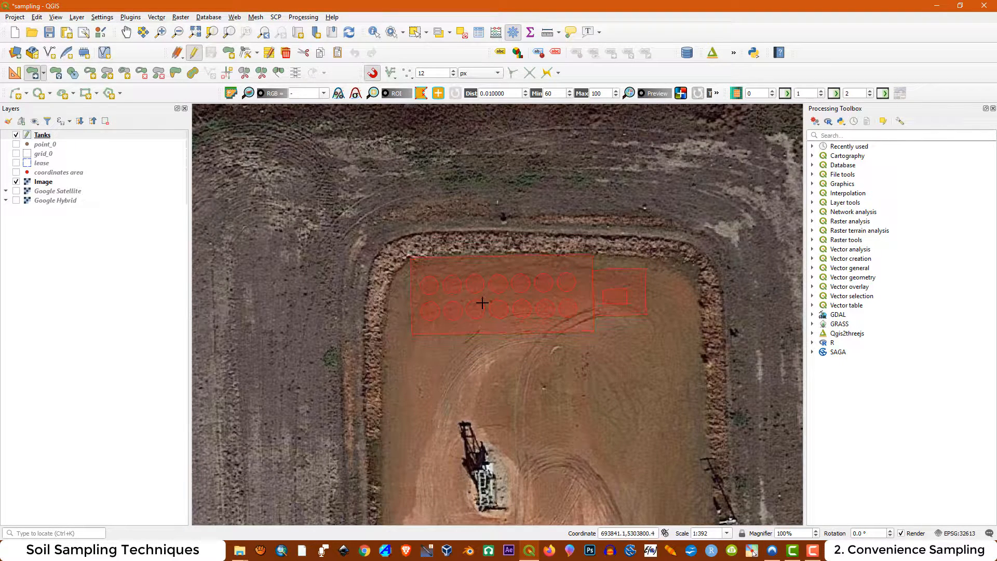
pyautogui.click(483, 303)
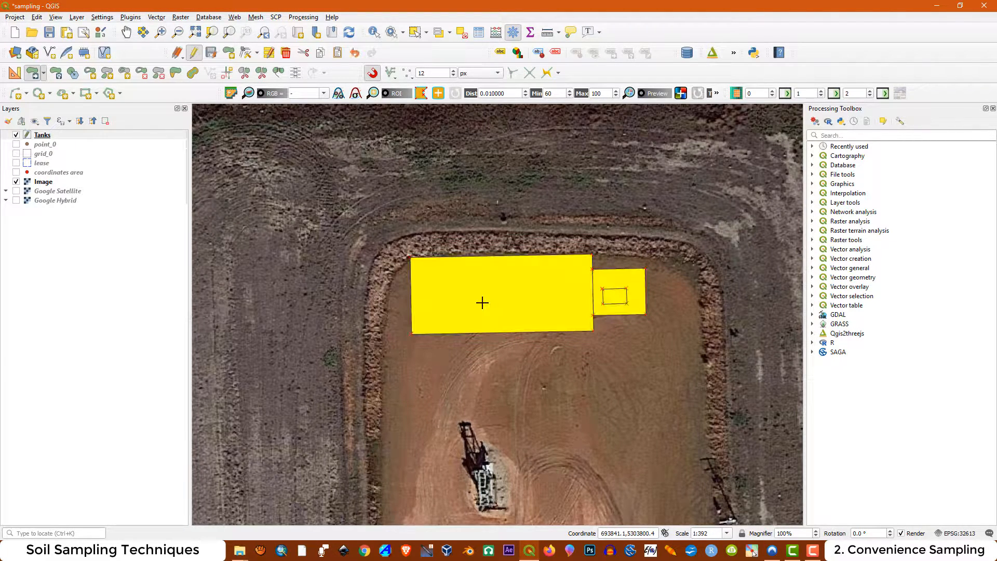
# Rotate all the selected Tanks features slightly clockwise to line them up with the pad's northern edge
pyautogui.click(56, 75)
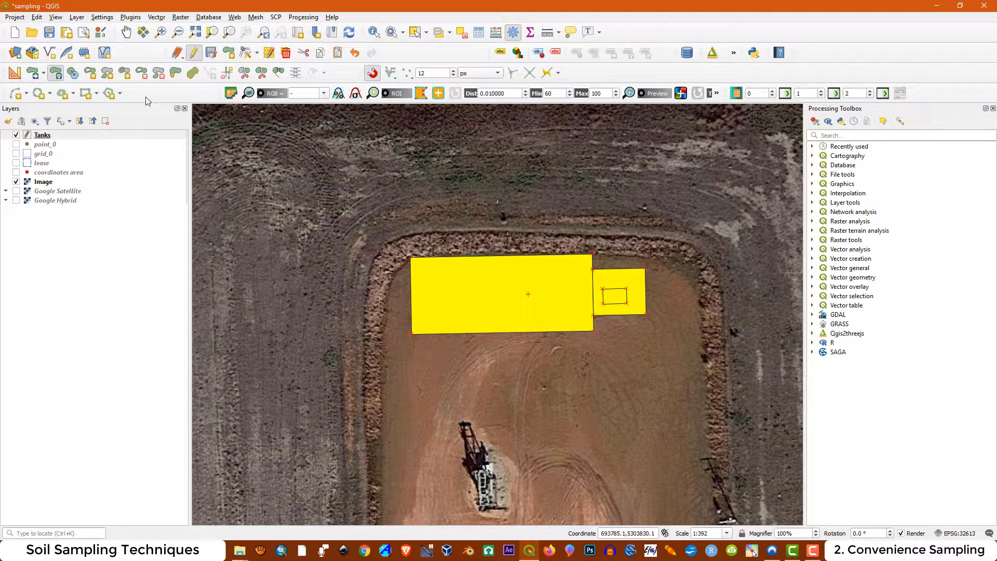
pyautogui.click(509, 287)
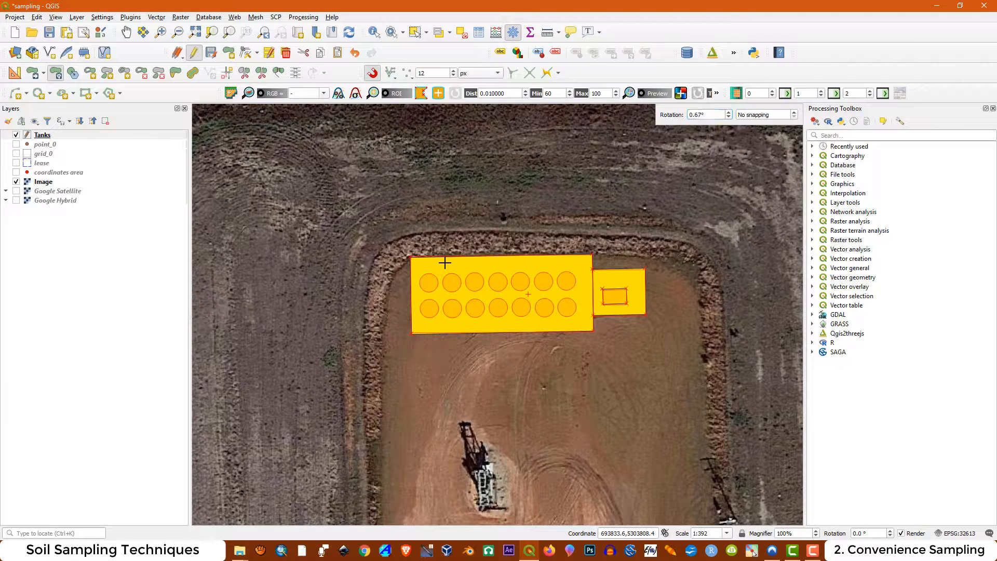
pyautogui.click(518, 218)
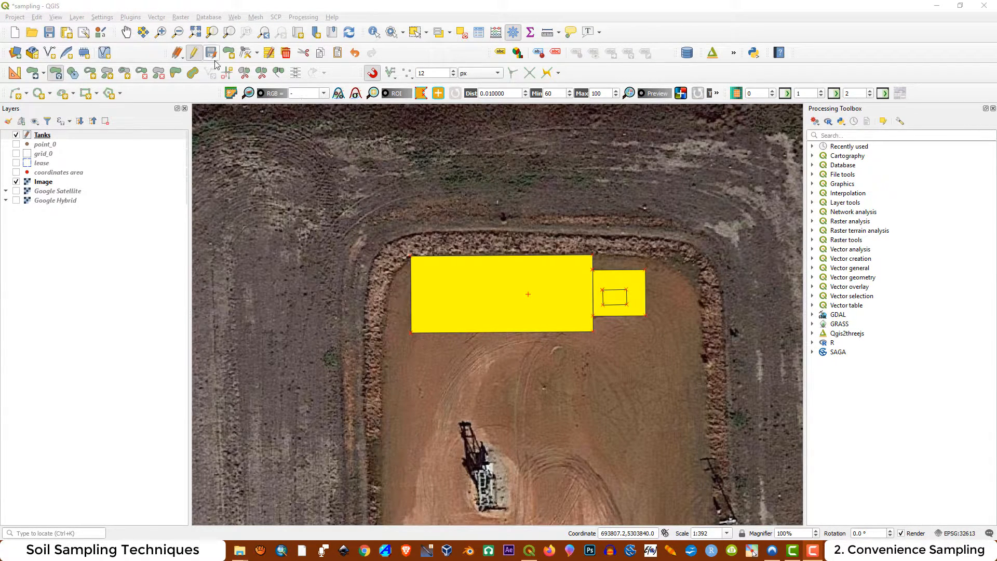
# End editing of the Tanks layer with its changes saved and deselect all features
pyautogui.click(194, 53)
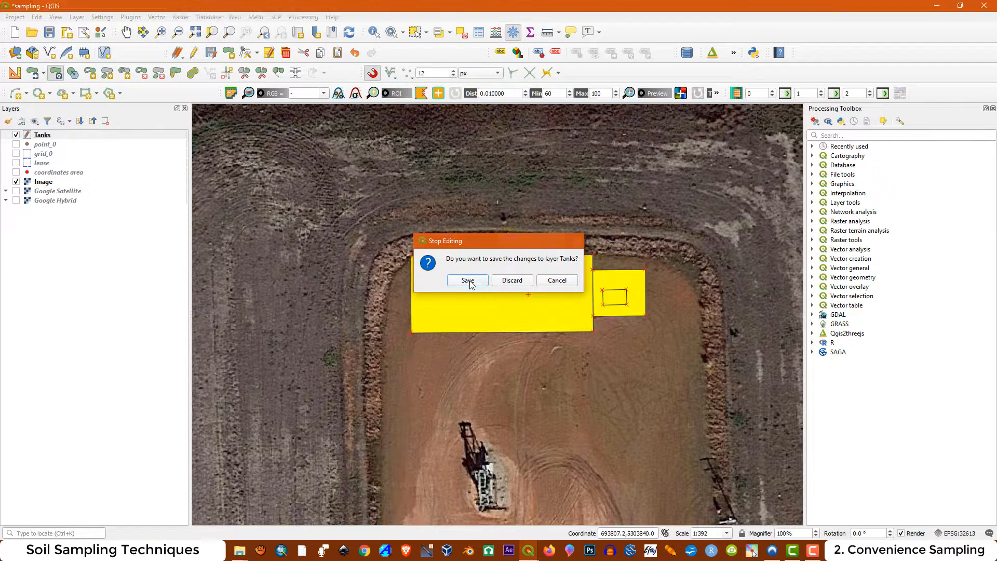
pyautogui.click(469, 282)
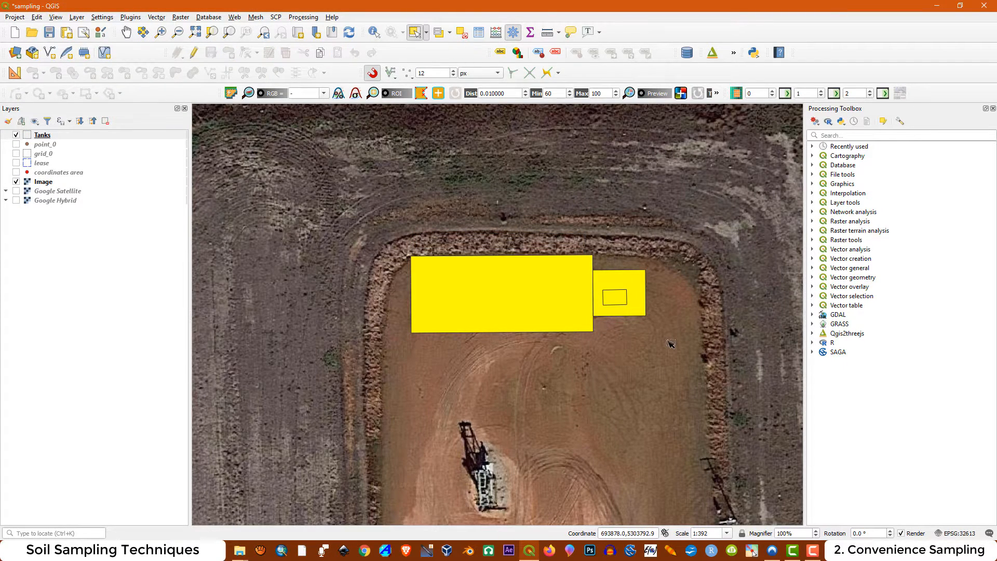
pyautogui.click(464, 35)
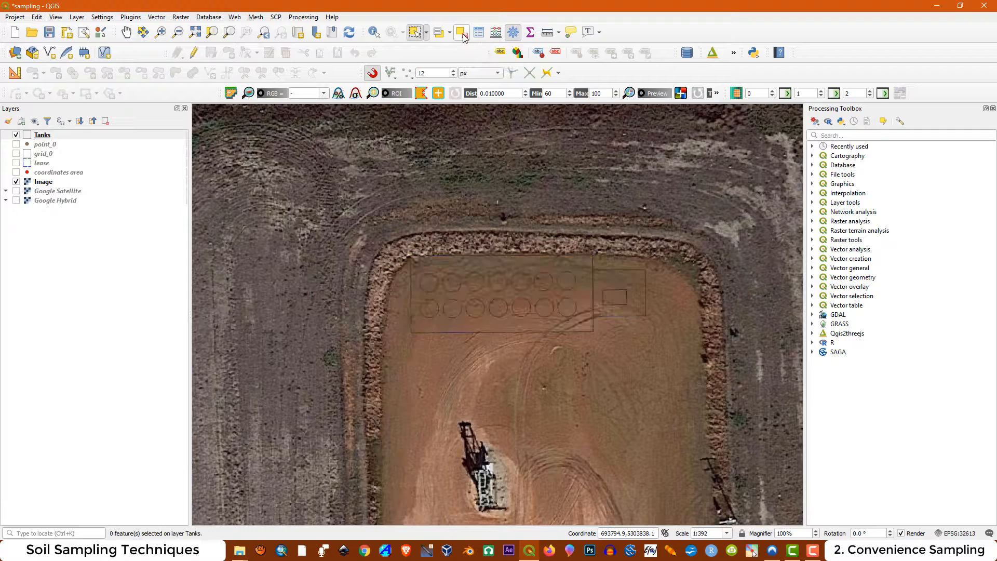
# Style the Tanks layer's simple fill with a red stroke, 0.5 mm stroke width and the Dash Line stroke style
pyautogui.rightClick(47, 139)
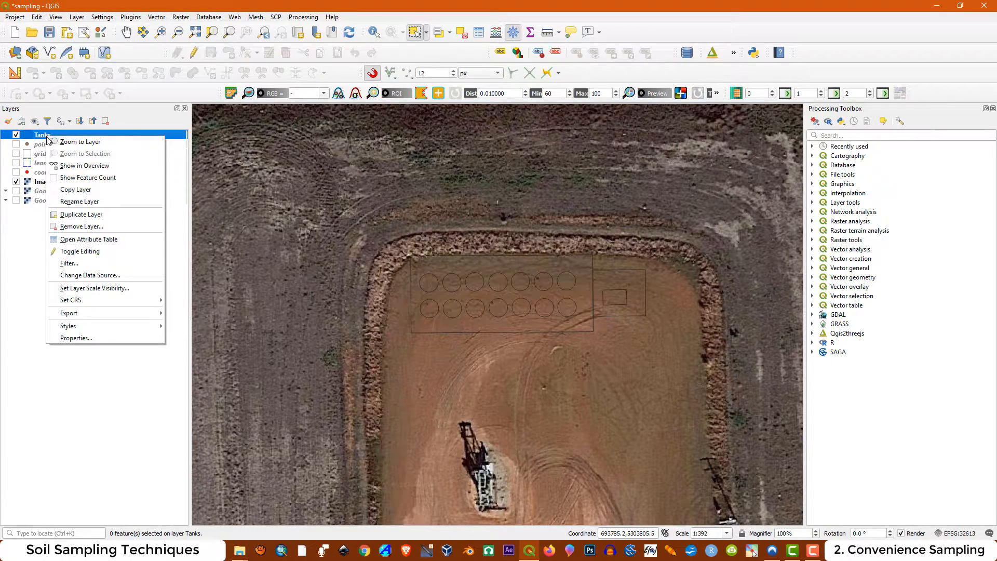
pyautogui.click(83, 340)
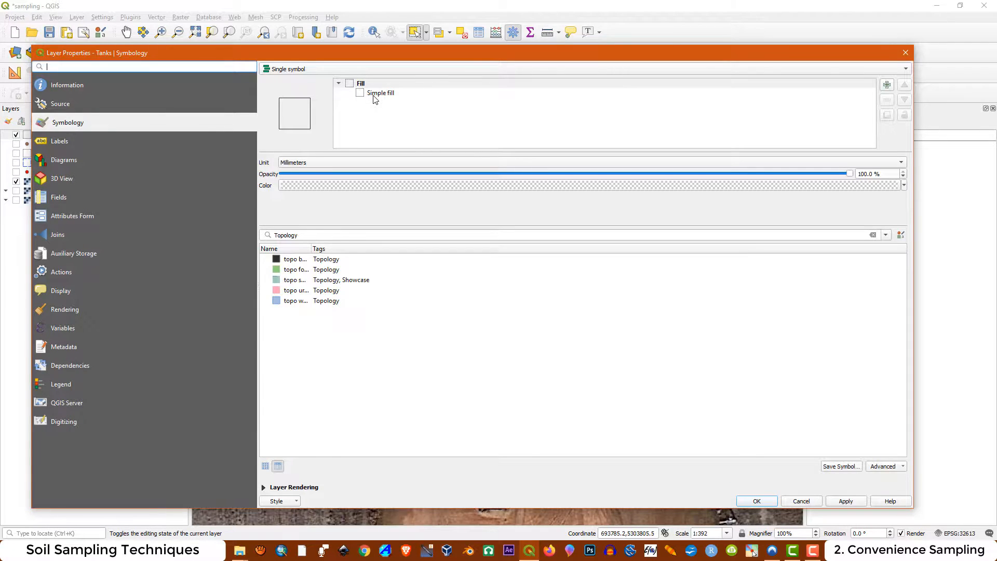
pyautogui.click(374, 94)
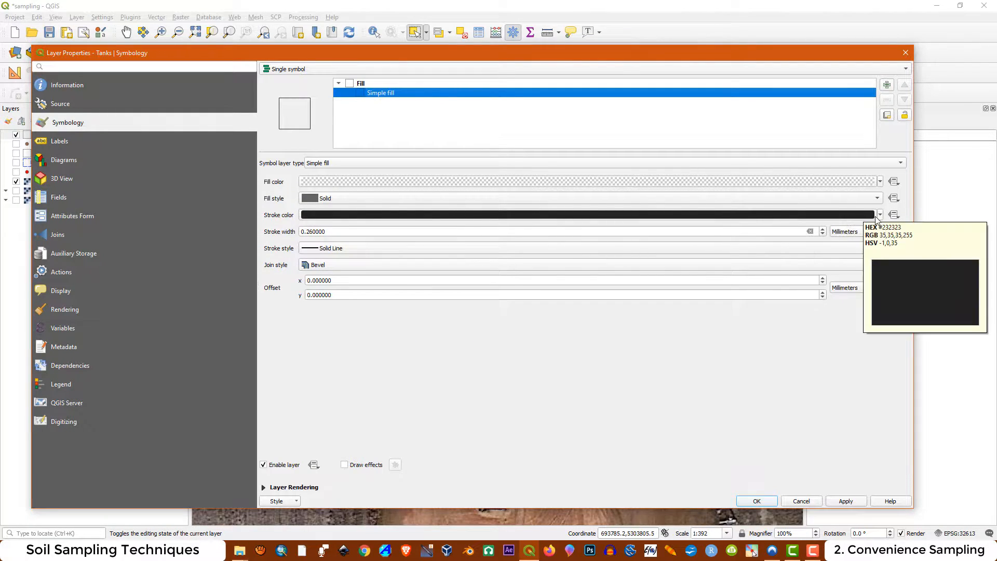
pyautogui.click(880, 215)
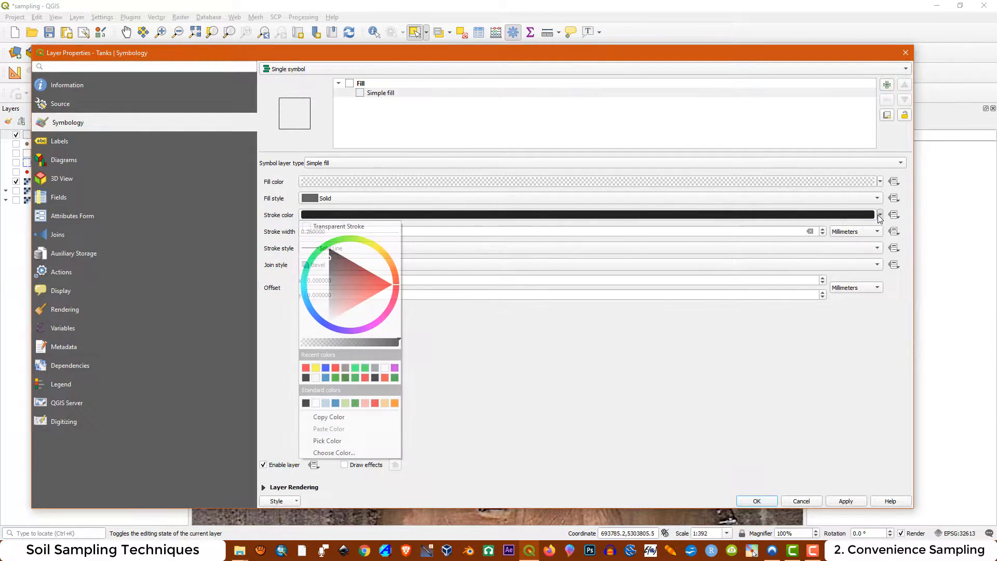
pyautogui.click(307, 369)
pyautogui.moveTo(326, 231); pyautogui.dragTo(309, 233)
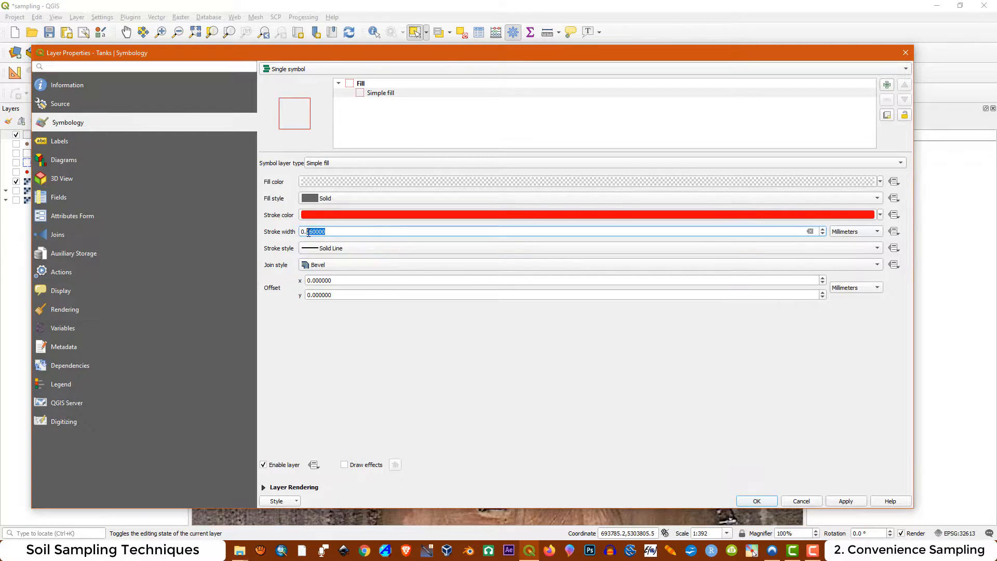
pyautogui.write('5')
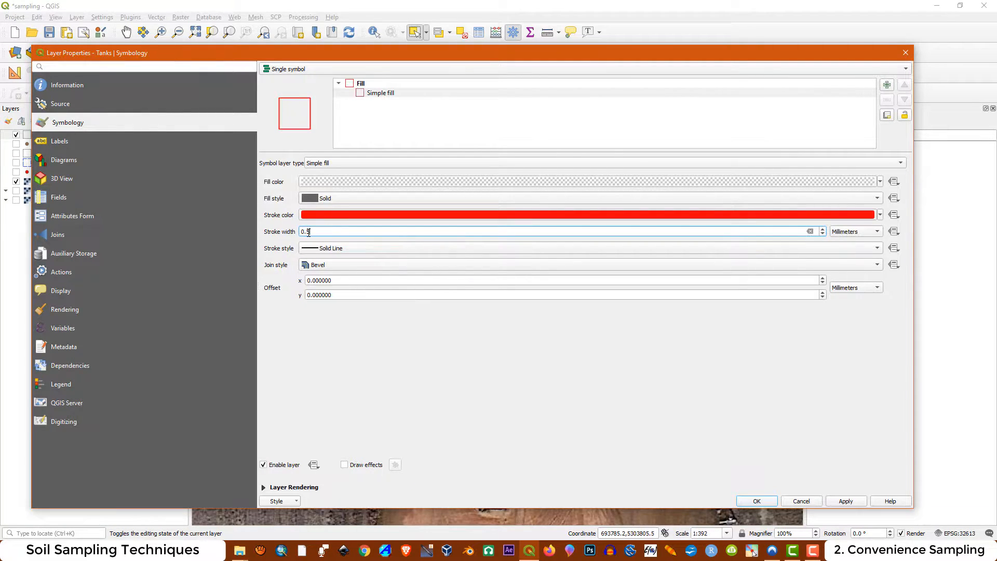
pyautogui.click(877, 252)
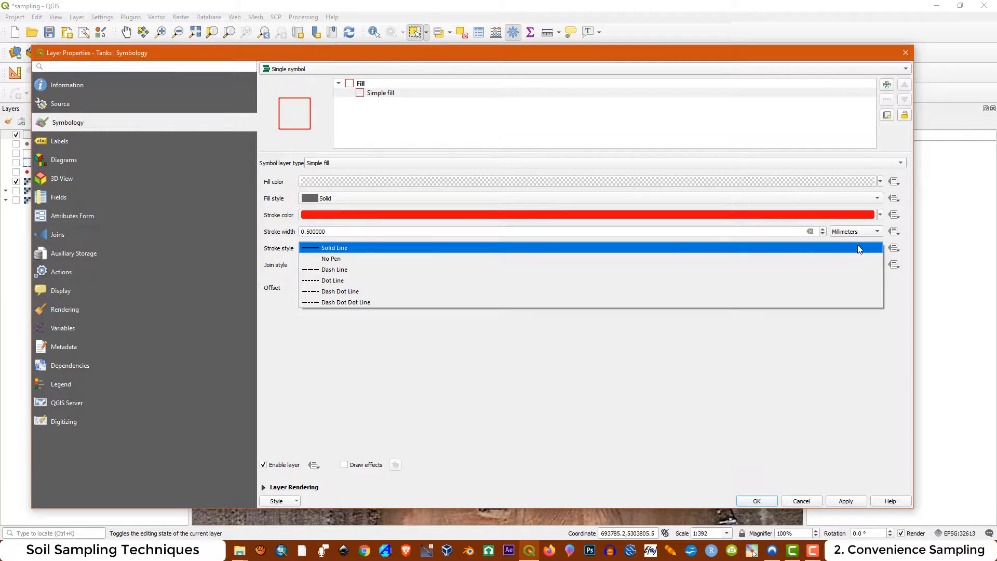
pyautogui.click(335, 270)
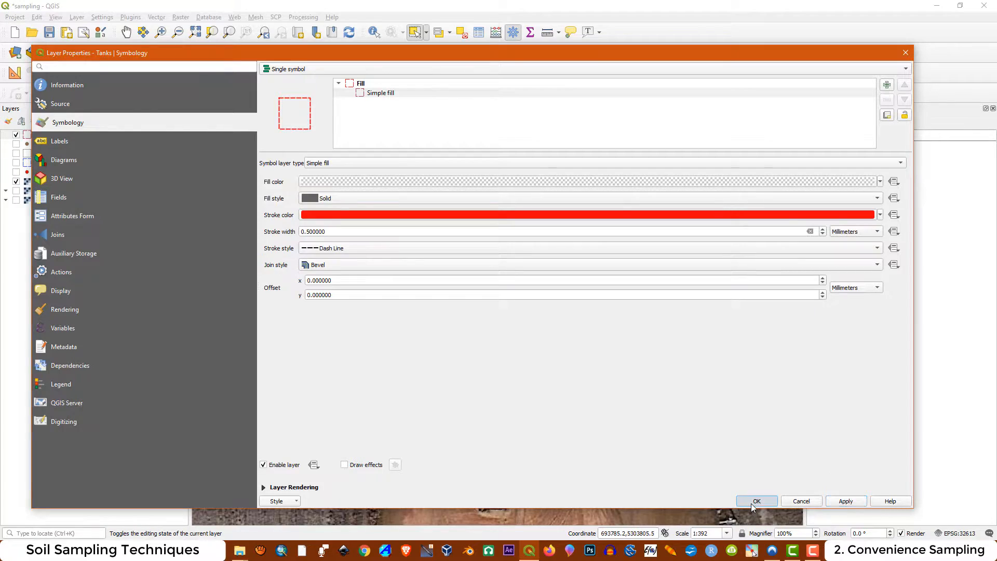
pyautogui.click(756, 501)
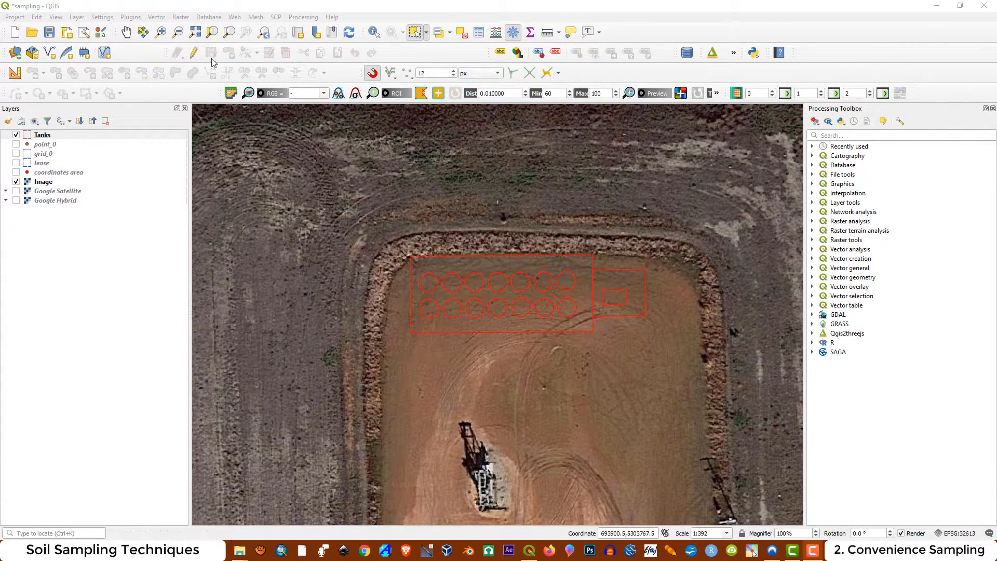
# Enable editing on Tanks, paste a copy of all its features and move the copy southeast of the original group
pyautogui.click(194, 53)
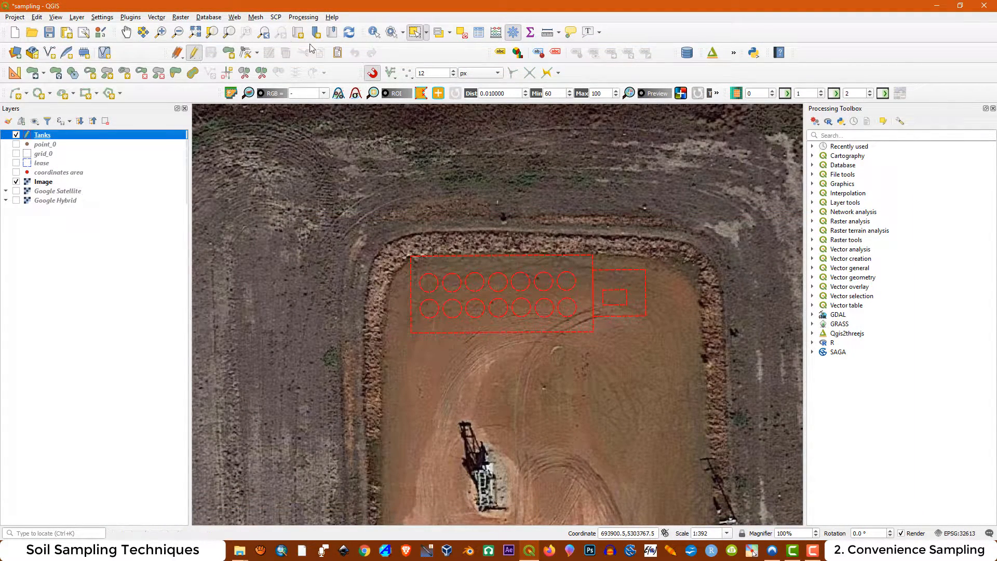
pyautogui.moveTo(366, 205); pyautogui.dragTo(676, 375)
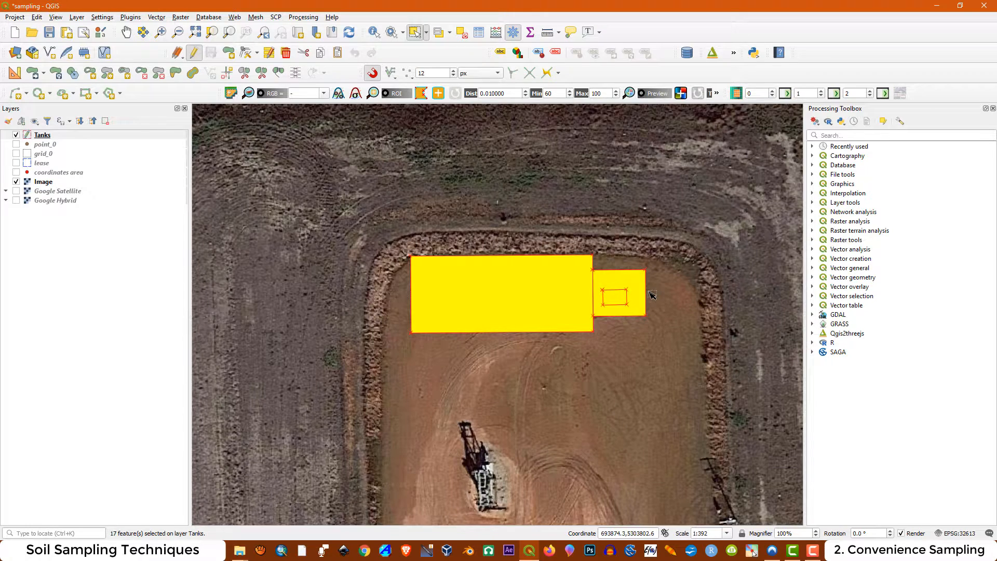
pyautogui.hotkey('ctrl', 'v')
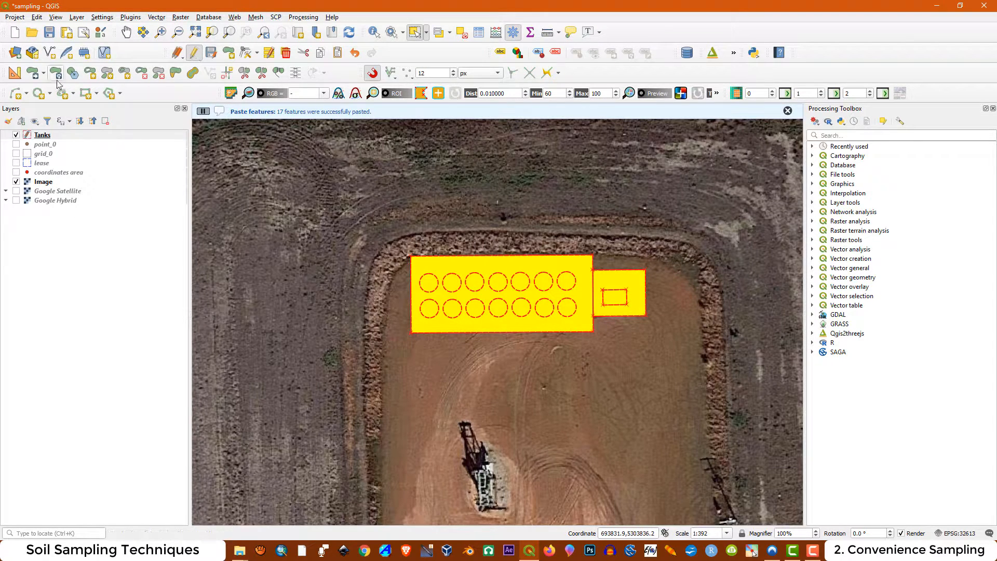
pyautogui.click(33, 73)
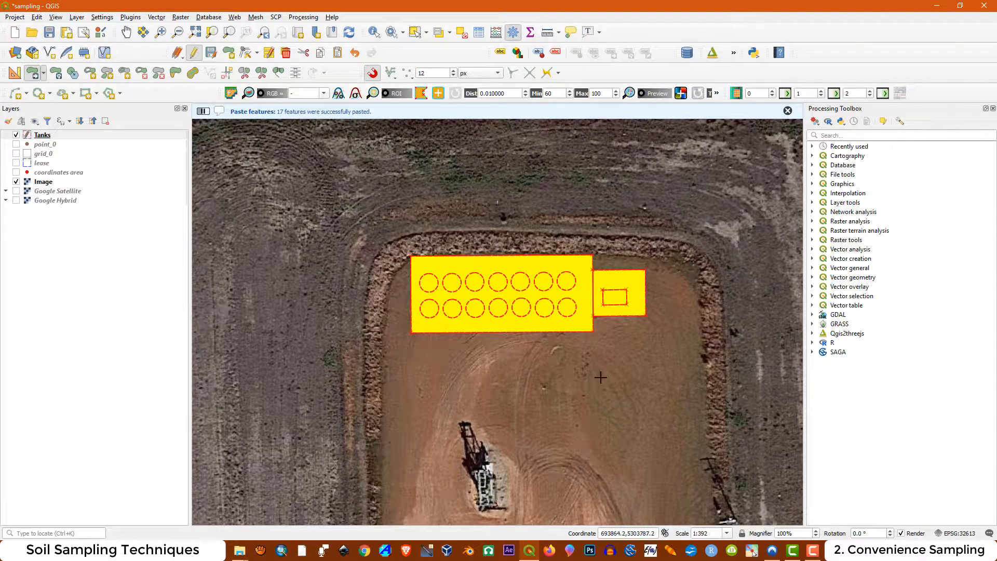
pyautogui.click(606, 415)
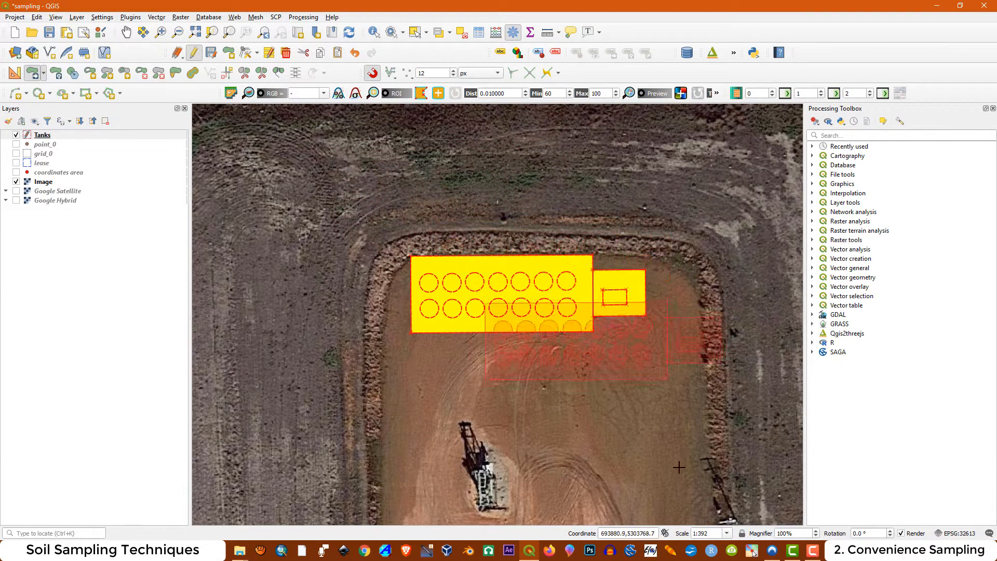
pyautogui.click(678, 510)
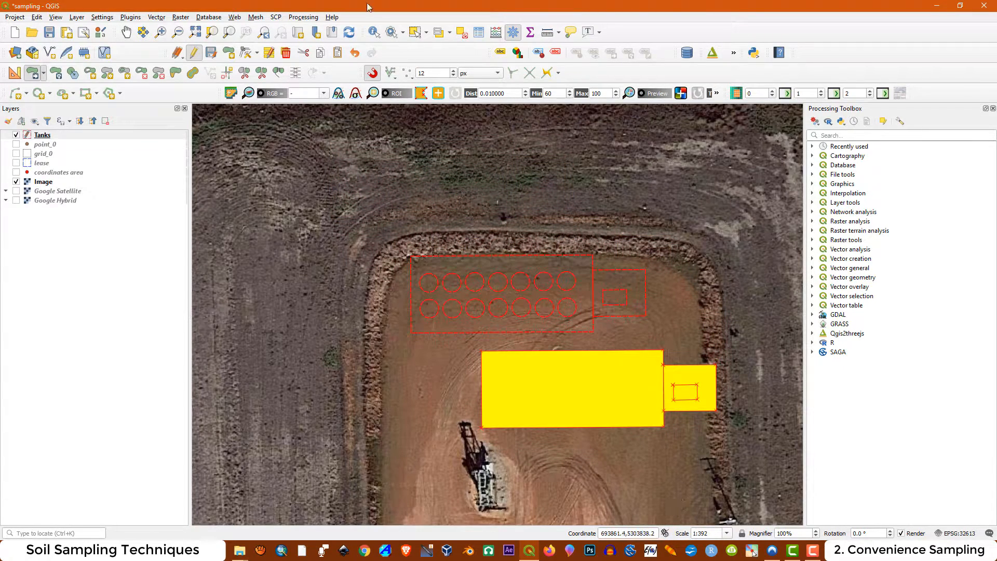
# Rotate the copied tanks and enclosures by 90°
pyautogui.click(58, 74)
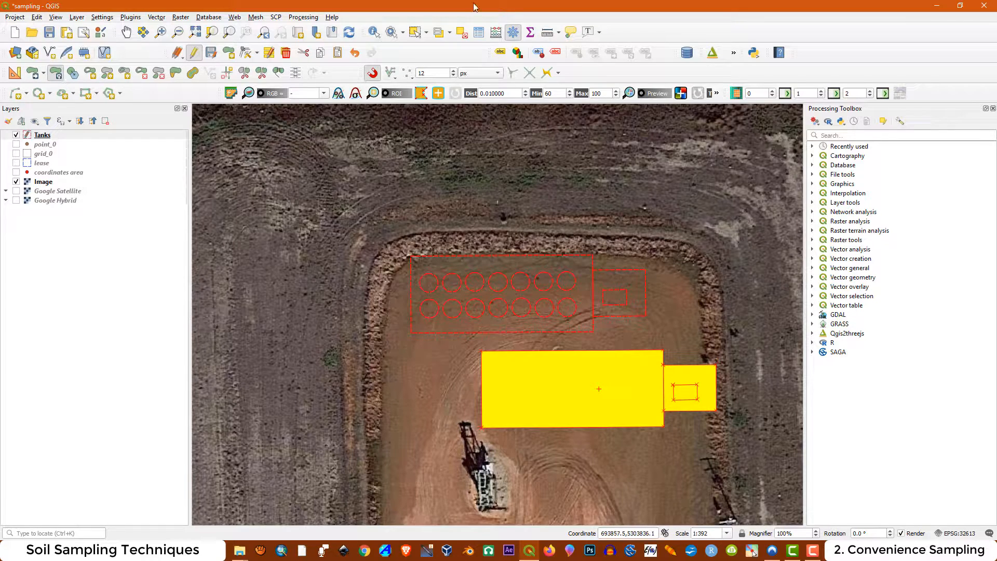
pyautogui.click(570, 350)
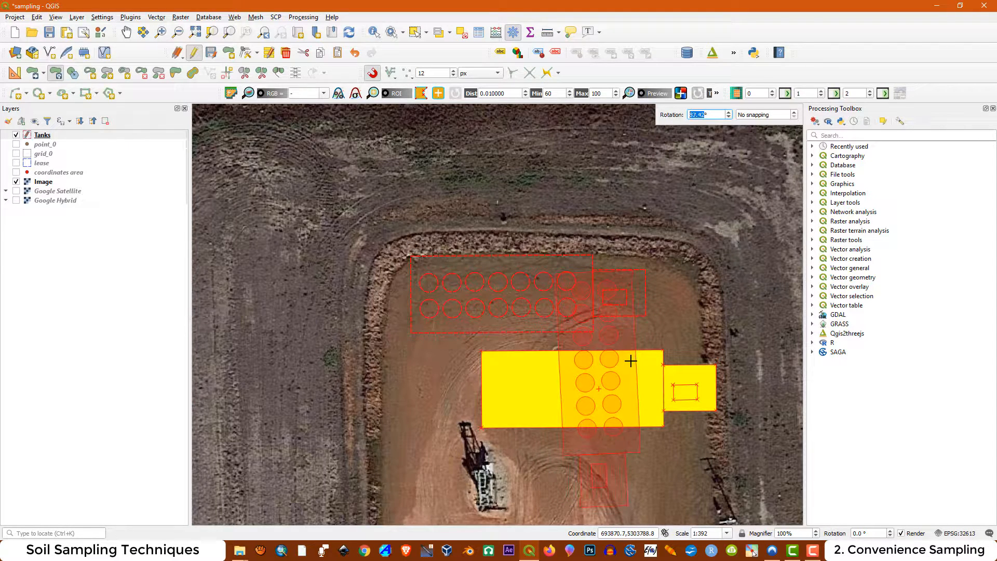
pyautogui.moveTo(712, 113); pyautogui.dragTo(679, 112)
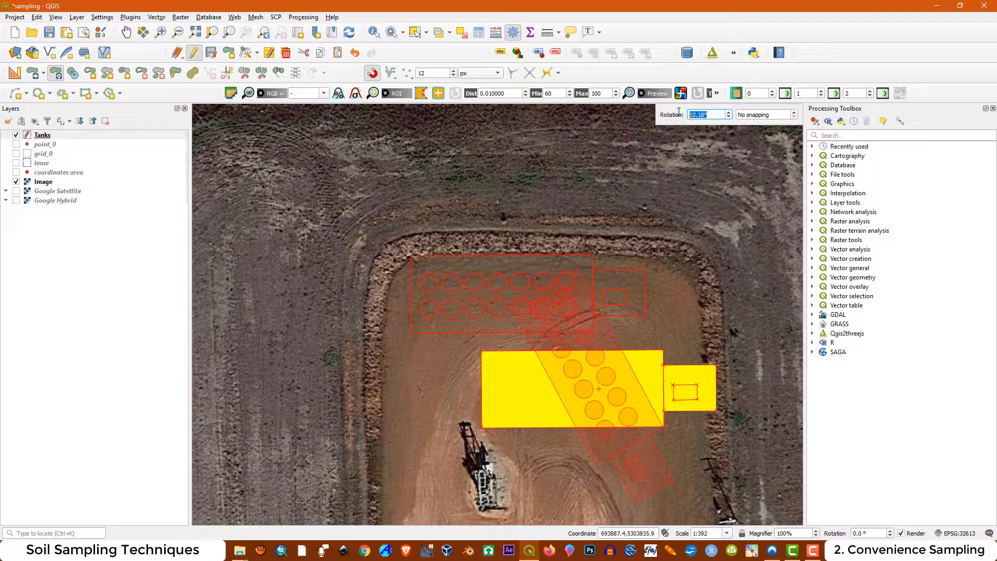
pyautogui.write('90')
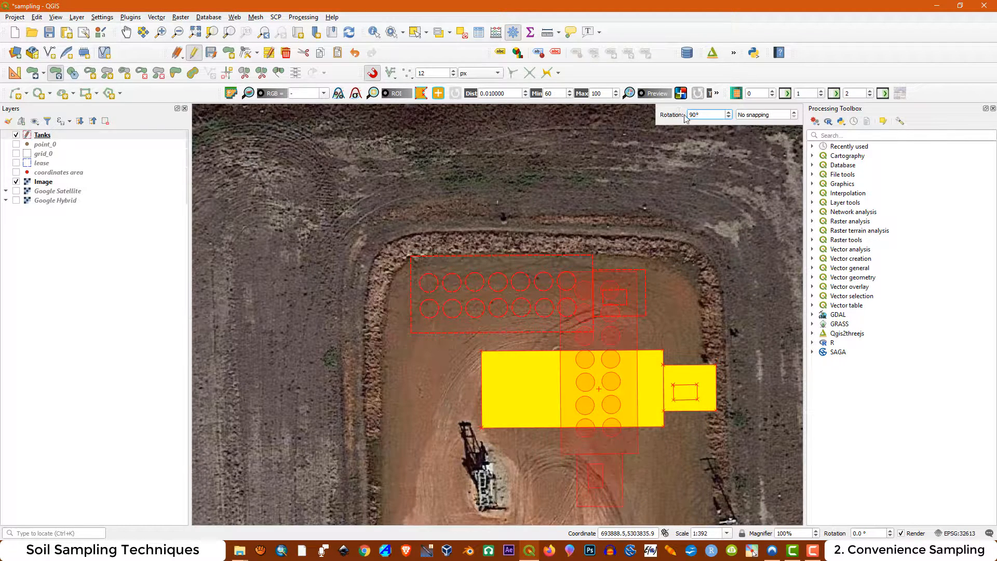
pyautogui.press('Return')
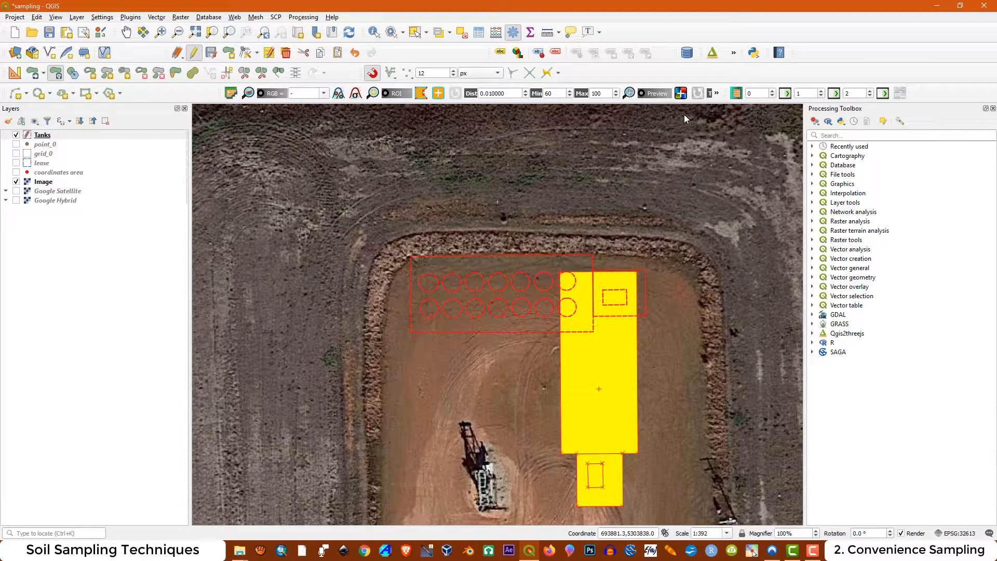
# Move the rotated copy against the pad's eastern edge and deselect all features
pyautogui.click(33, 76)
pyautogui.click(602, 364)
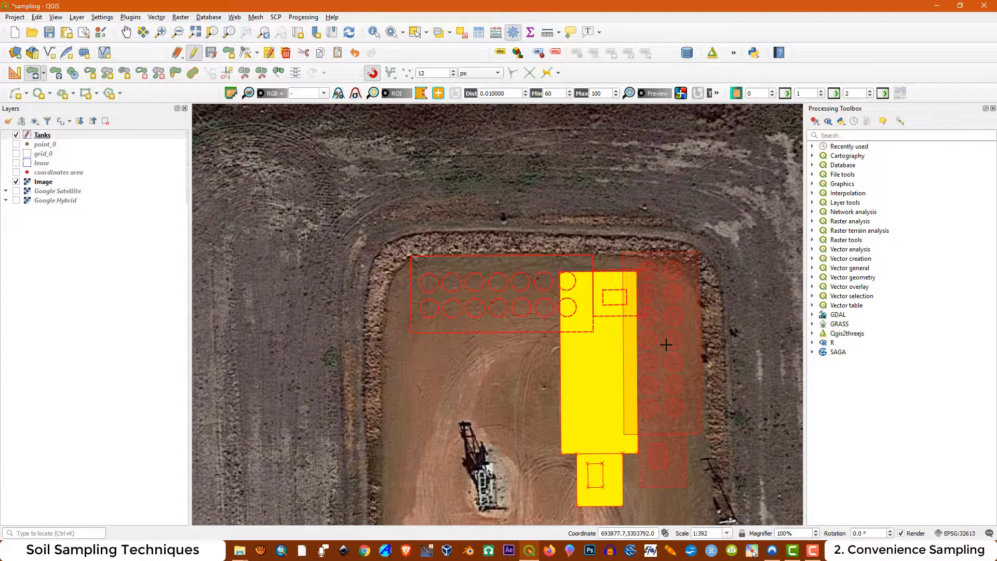
pyautogui.click(666, 344)
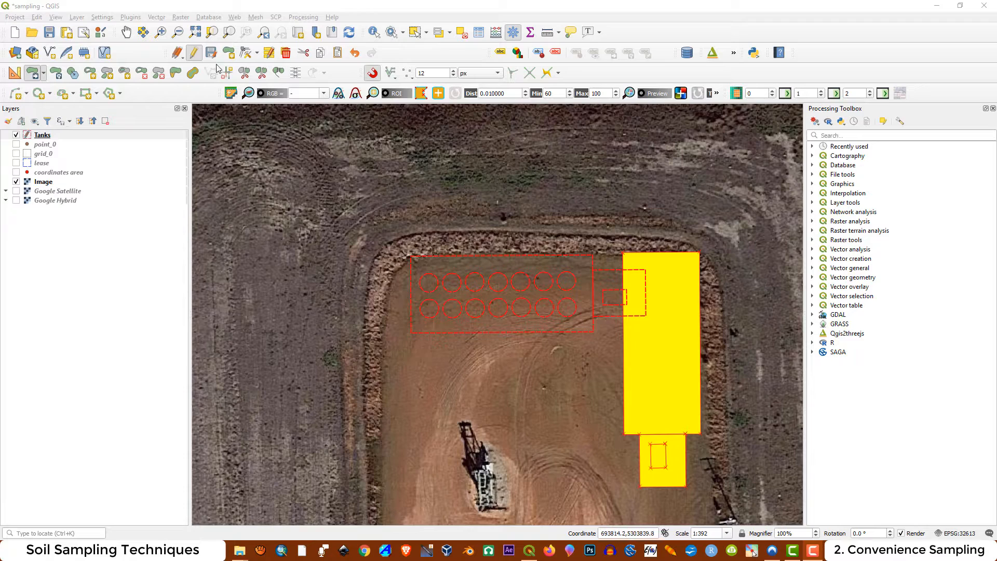
pyautogui.click(461, 32)
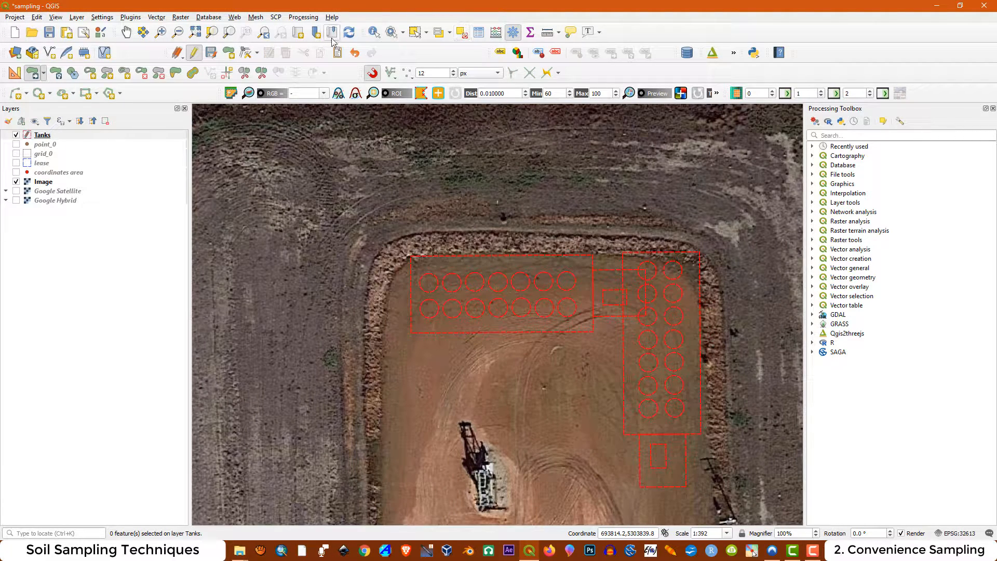
# Reshape the northern group's small enclosure by moving its eastern corners onto the western edge of the rotated tank enclosure
pyautogui.click(247, 53)
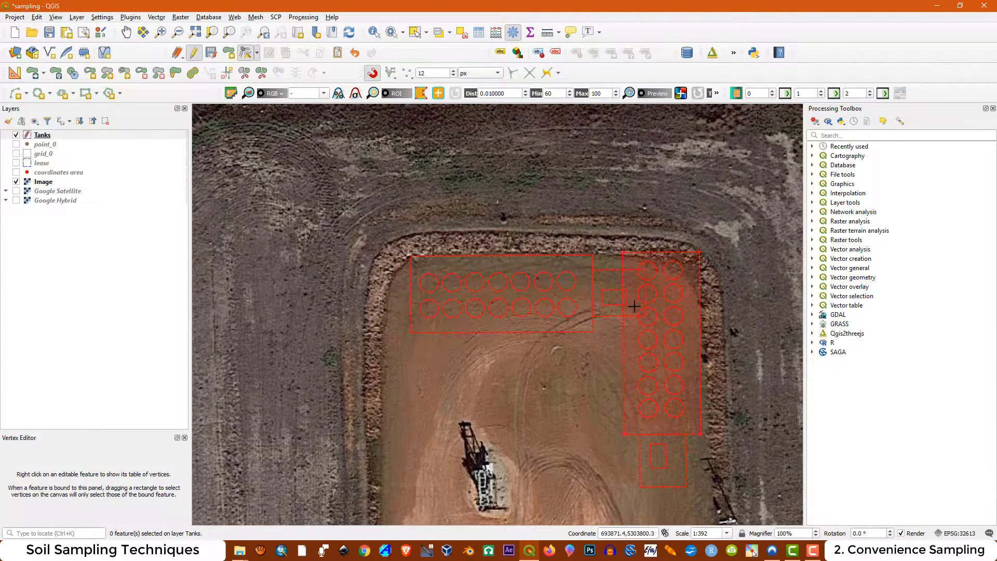
pyautogui.scroll(2, 620, 318)
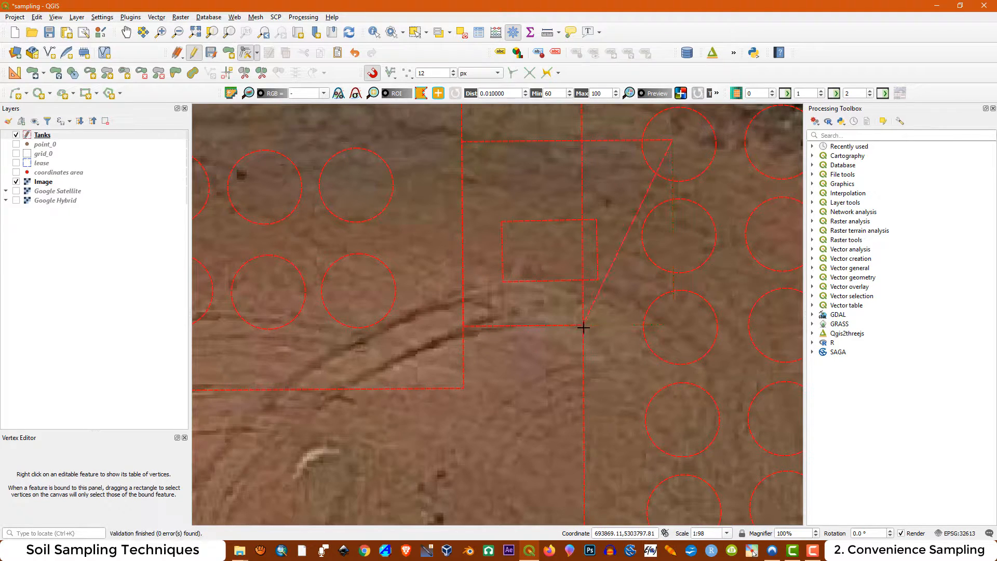
pyautogui.scroll(-1, 588, 340)
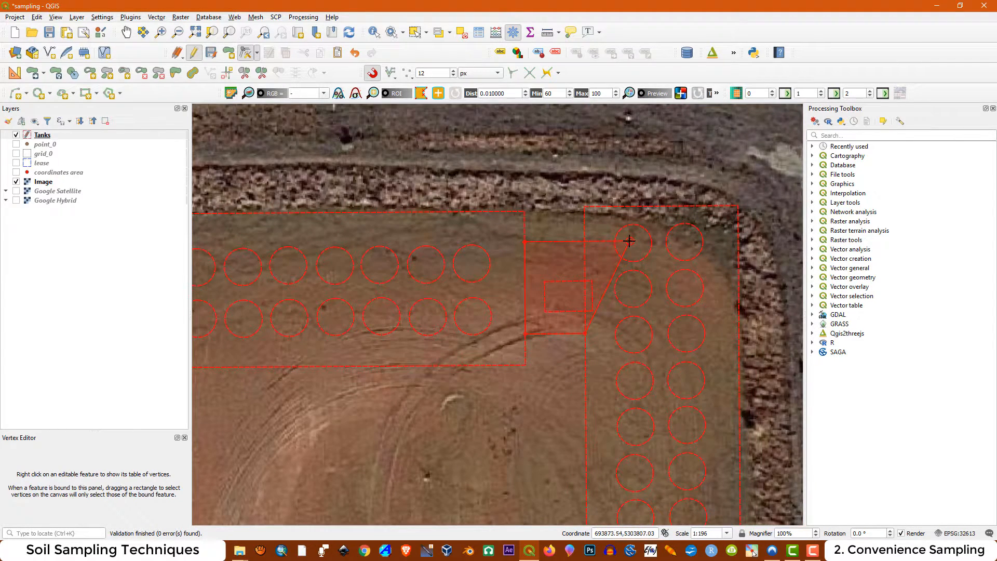
pyautogui.scroll(2, 582, 240)
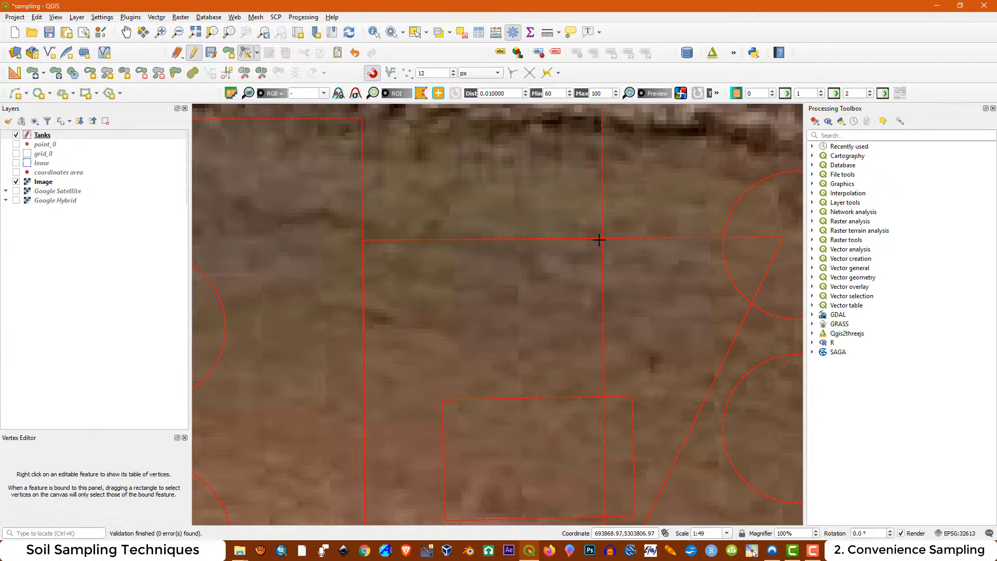
pyautogui.click(601, 238)
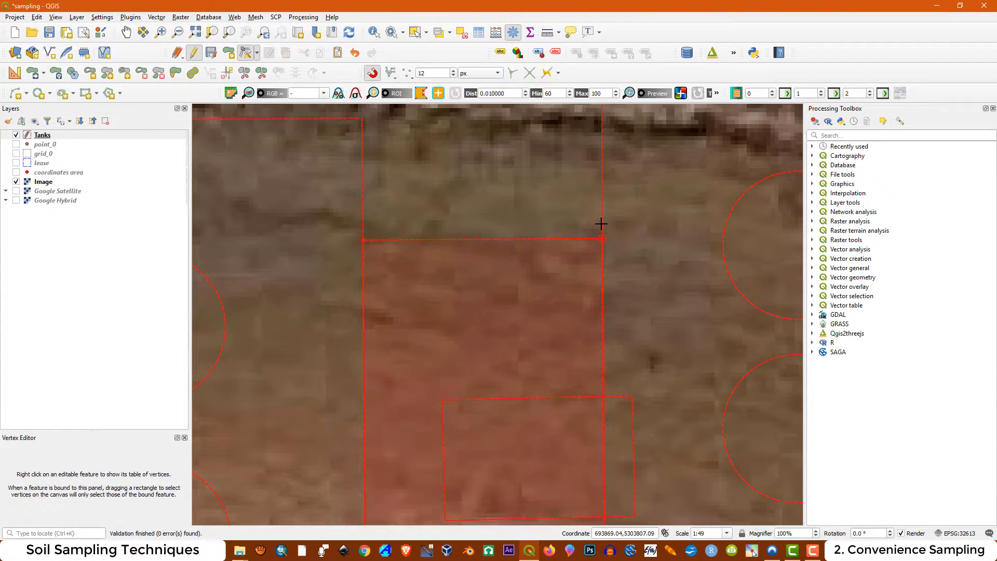
# Reshape the inner rectangle so its eastern side stays inside the small enclosure and its western side extends toward the northern tank enclosure
pyautogui.scroll(-1, 601, 221)
pyautogui.scroll(2, 587, 375)
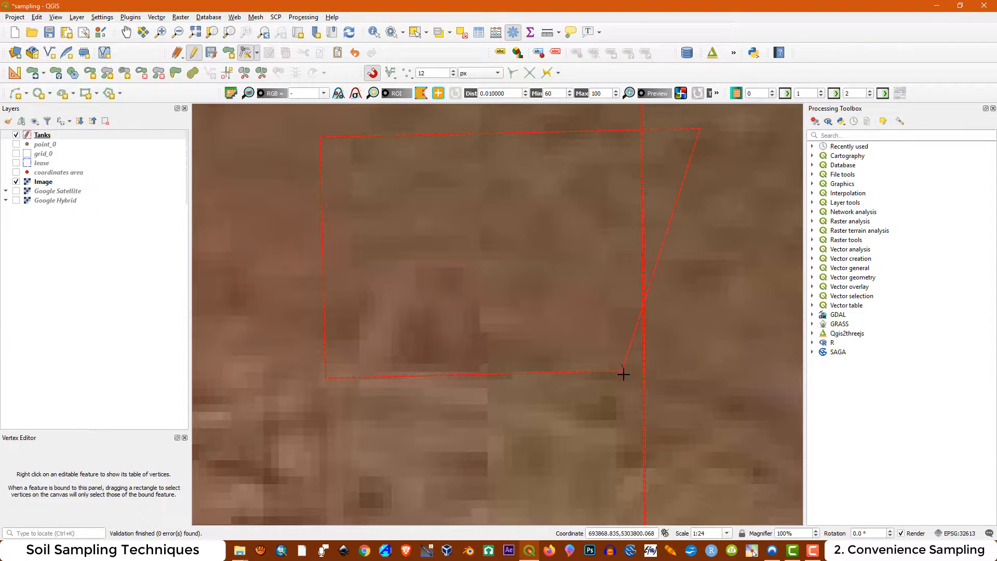
pyautogui.scroll(-1, 628, 405)
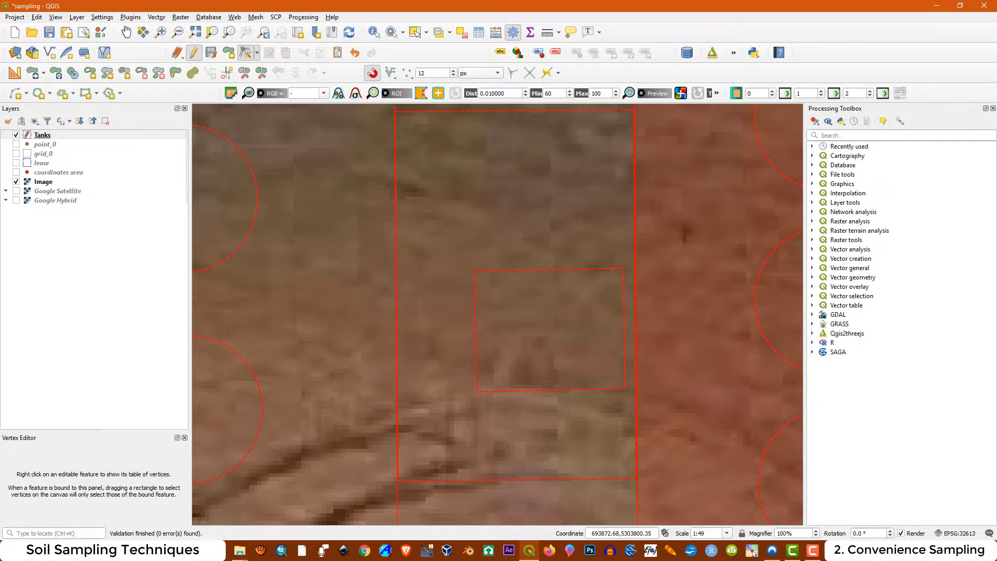
pyautogui.click(475, 395)
pyautogui.click(407, 393)
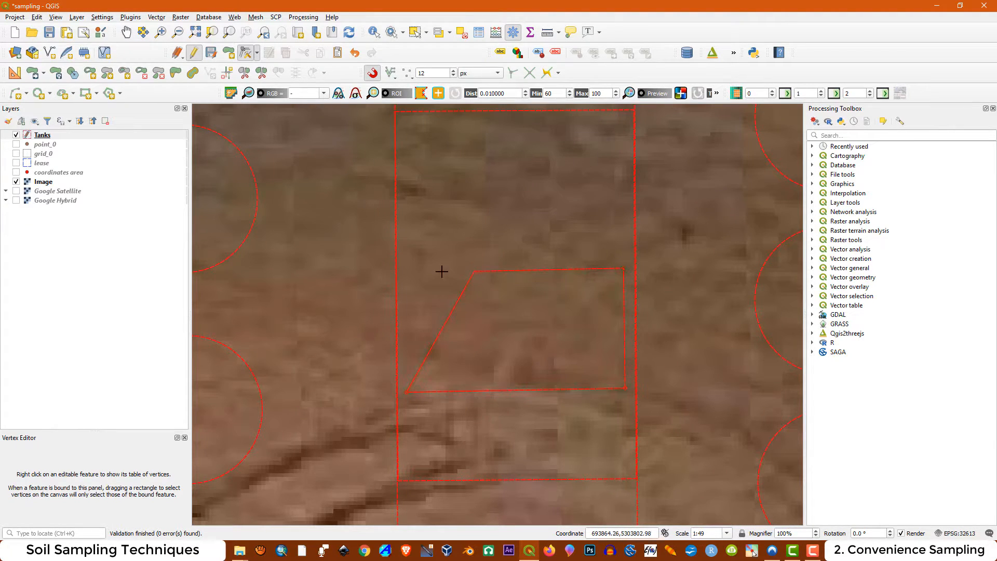
pyautogui.click(407, 273)
pyautogui.scroll(-3, 418, 261)
pyautogui.scroll(1, 427, 231)
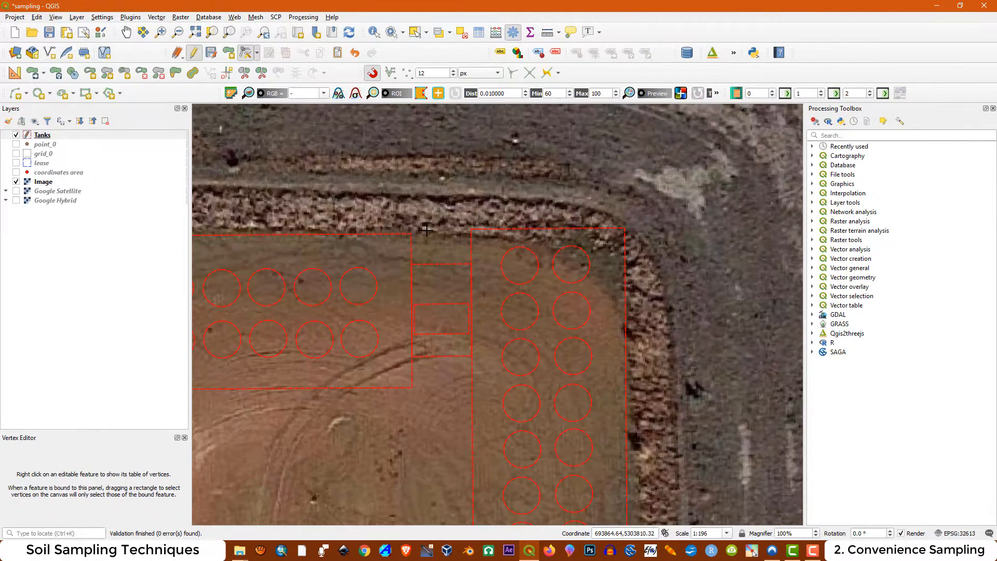
pyautogui.scroll(-1, 520, 264)
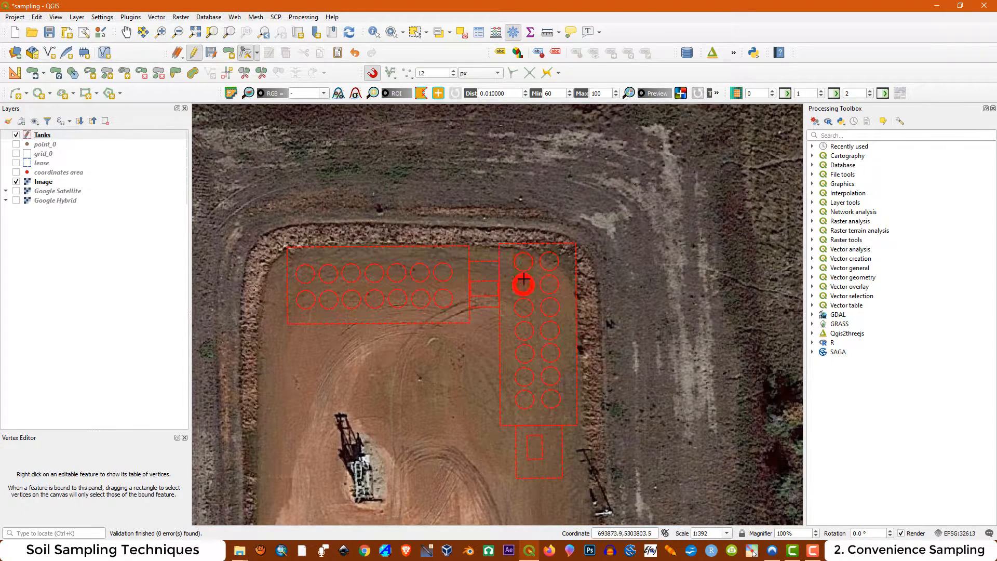
pyautogui.click(416, 35)
pyautogui.scroll(1, 556, 280)
pyautogui.scroll(-1, 524, 283)
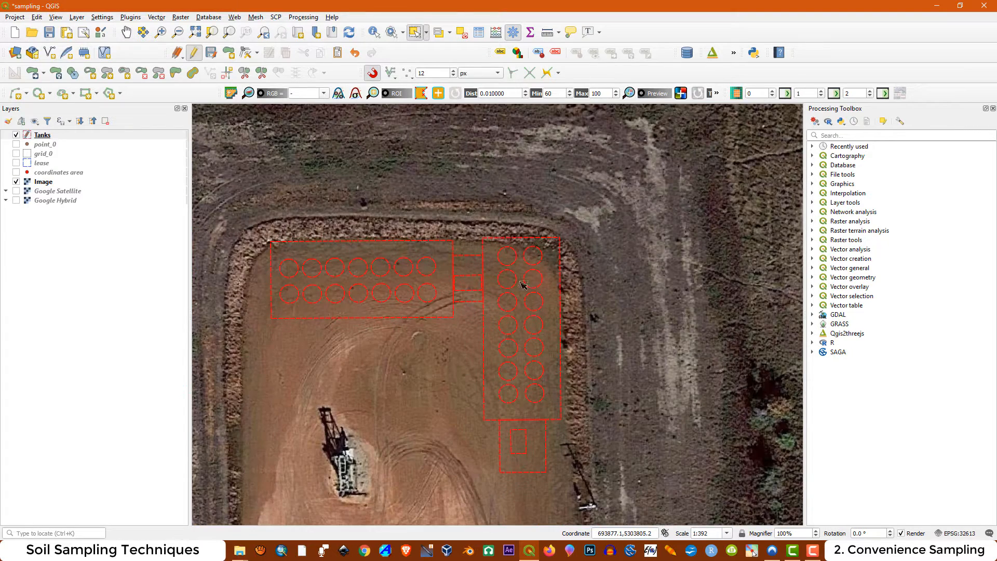
pyautogui.scroll(1, 524, 285)
pyautogui.moveTo(494, 293); pyautogui.dragTo(606, 434)
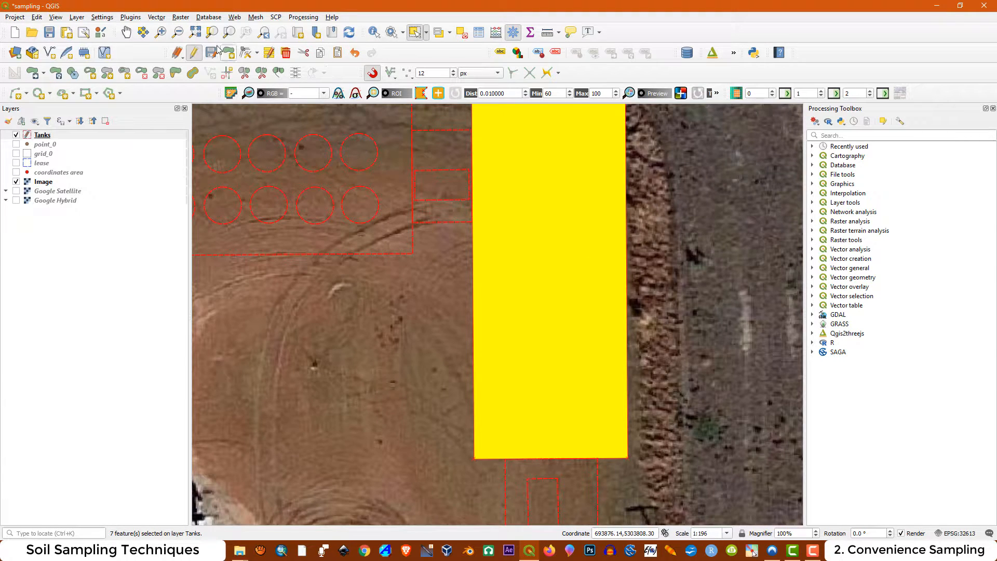
pyautogui.click(462, 36)
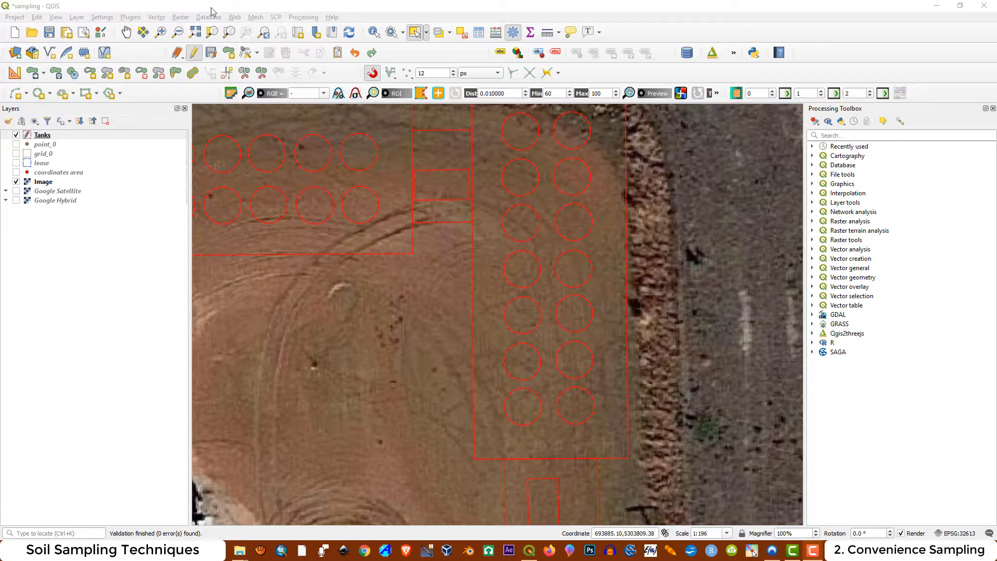
# Move the six southernmost tanks out of the eastern enclosure onto the open pad to its west
pyautogui.click(35, 76)
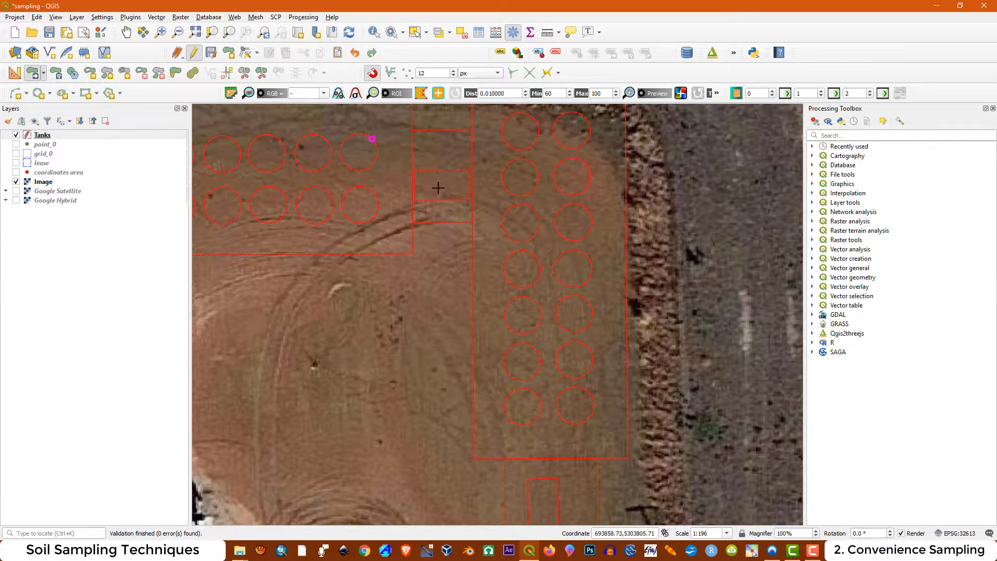
pyautogui.click(301, 338)
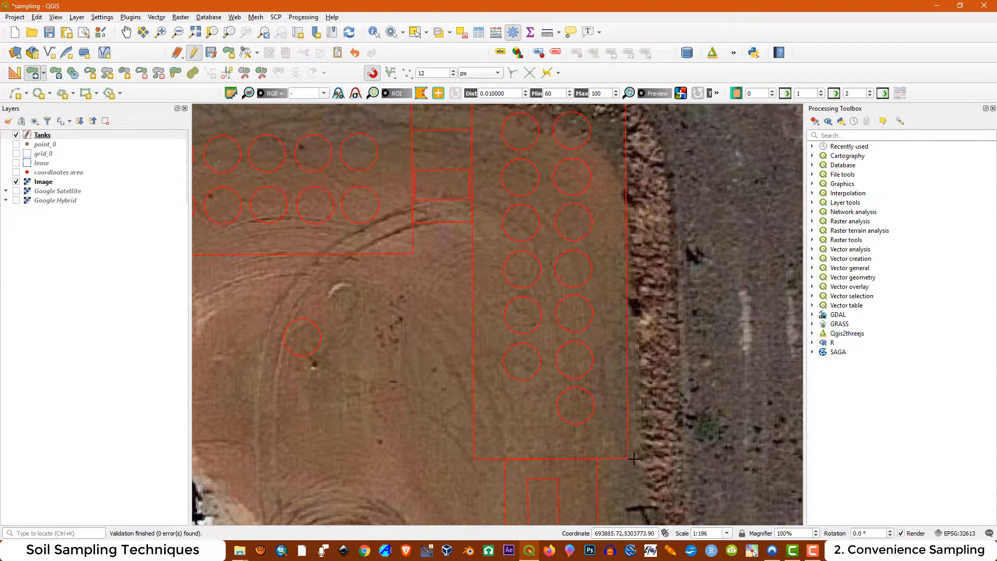
pyautogui.click(320, 391)
pyautogui.click(351, 333)
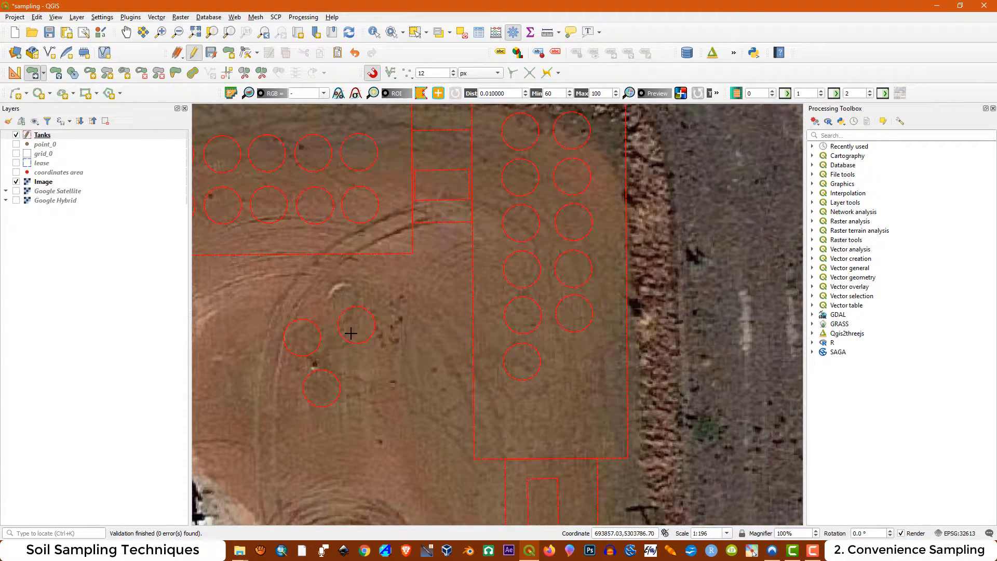
pyautogui.click(521, 361)
pyautogui.click(375, 379)
pyautogui.click(573, 322)
pyautogui.click(410, 330)
pyautogui.click(529, 325)
pyautogui.click(427, 377)
# Delete the six tanks standing on the open pad west of the eastern enclosure
pyautogui.click(419, 33)
pyautogui.moveTo(250, 289); pyautogui.dragTo(453, 440)
pyautogui.press('Delete')
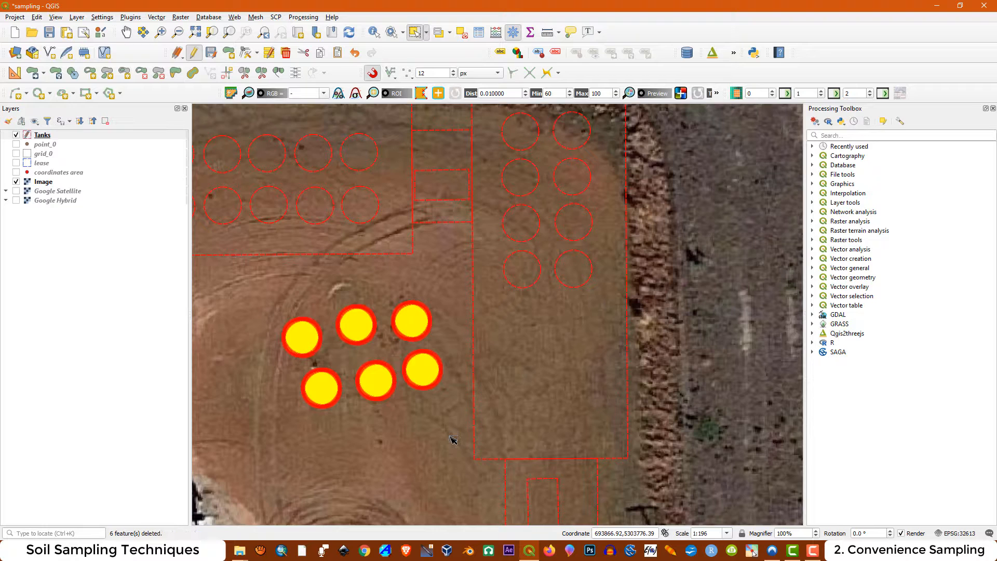
# Delete the small enclosure south of the eastern tank enclosure together with its inner rectangle
pyautogui.scroll(-1, 513, 253)
pyautogui.scroll(1, 555, 453)
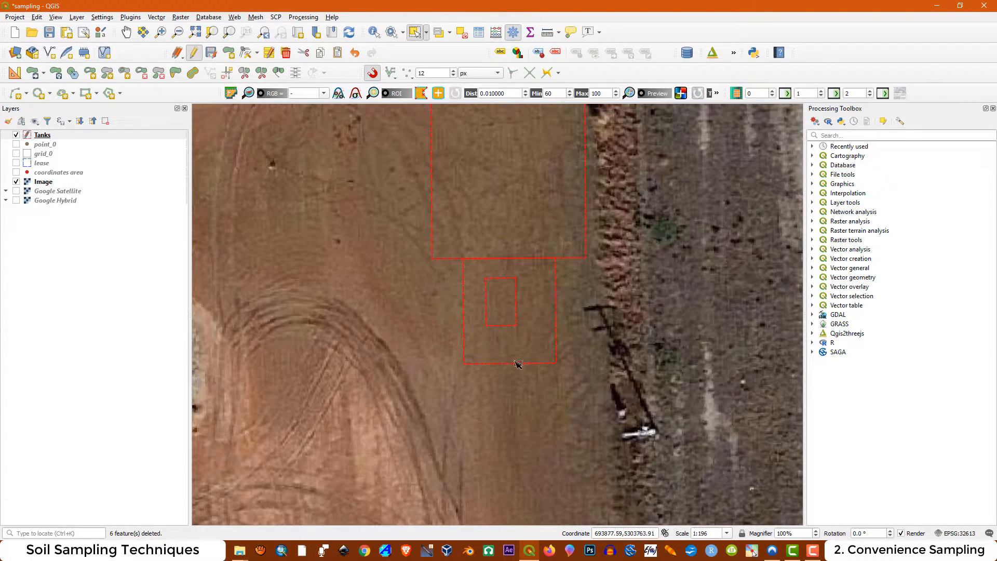
pyautogui.click(517, 364)
pyautogui.press('Delete')
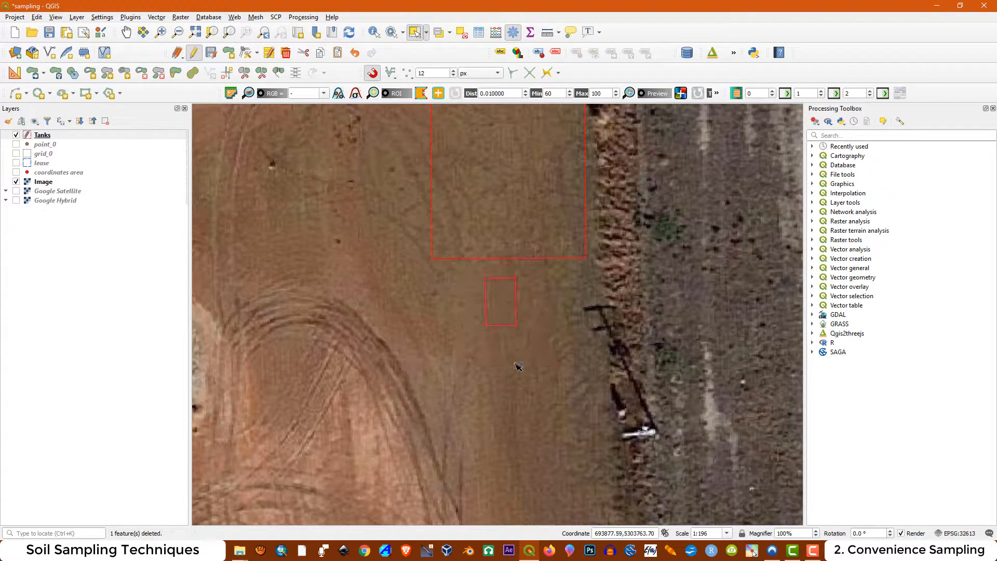
pyautogui.click(495, 316)
pyautogui.press('Delete')
pyautogui.scroll(-1, 494, 347)
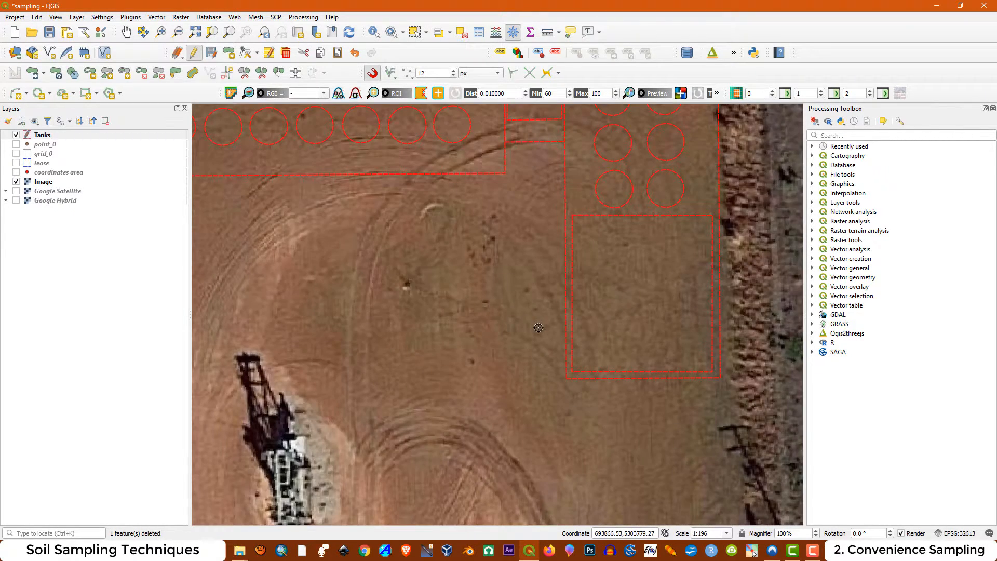
pyautogui.scroll(-1, 538, 327)
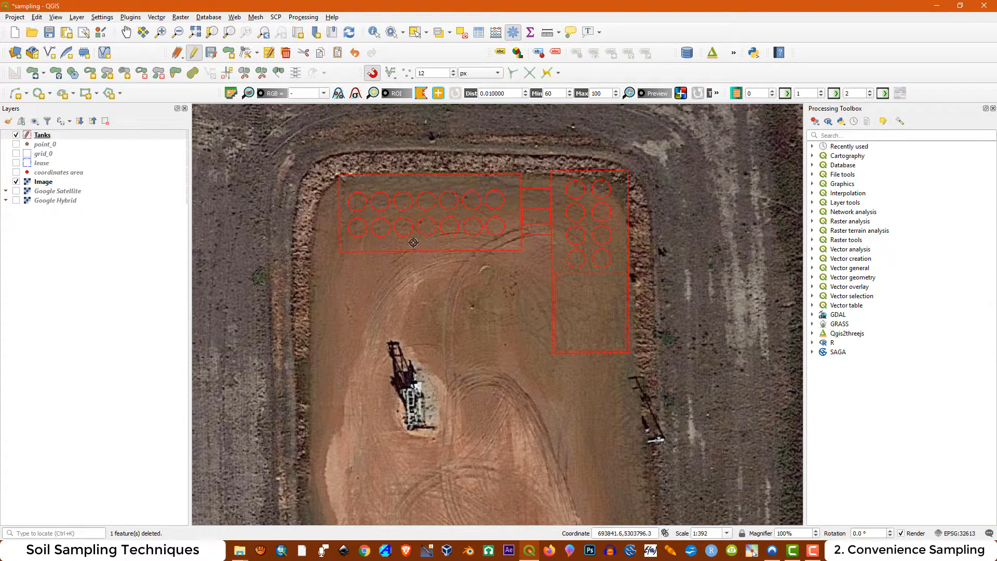
pyautogui.scroll(-1, 413, 242)
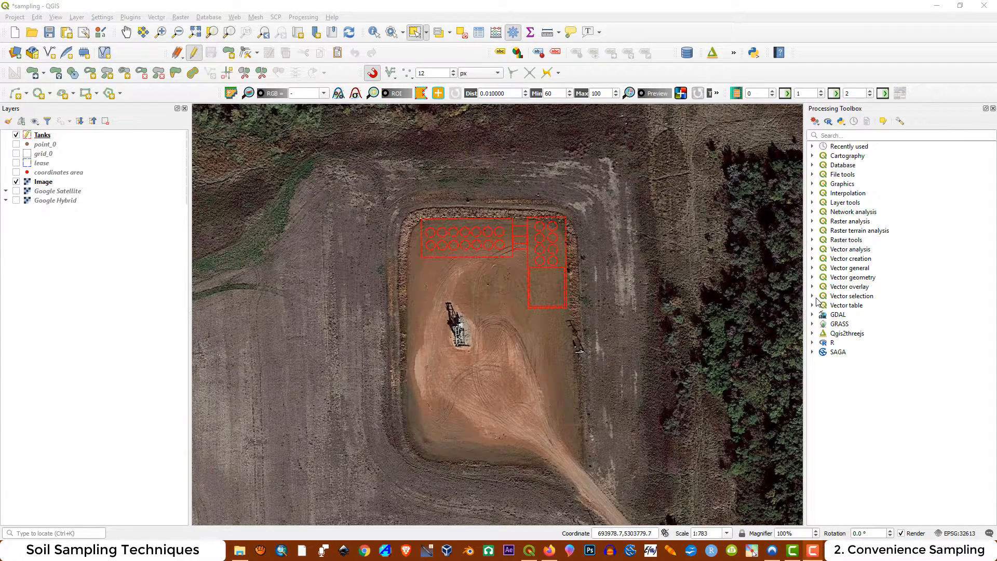
# Expand the Vector creation algorithms and stop editing the Tanks layer
pyautogui.click(813, 258)
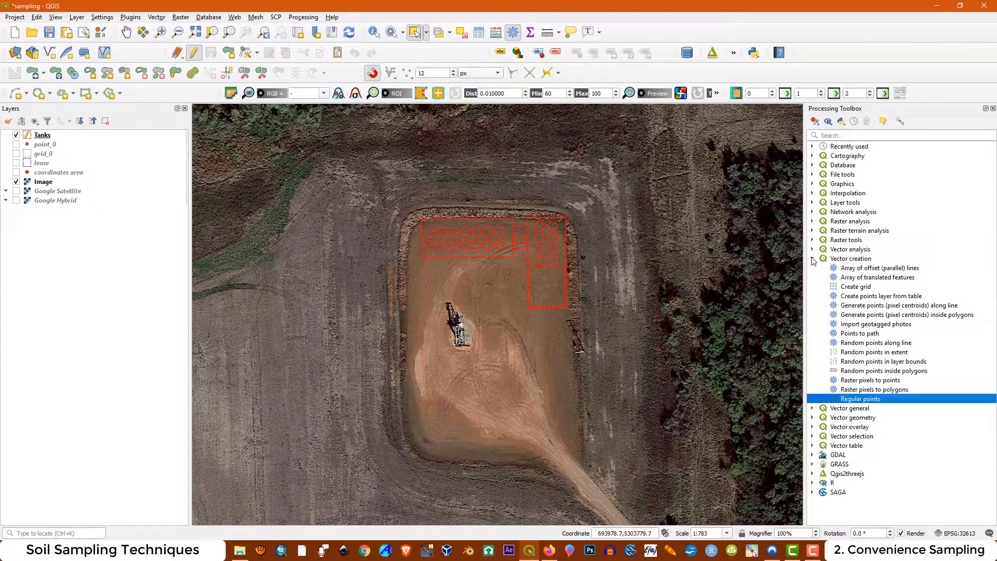
pyautogui.doubleClick(854, 400)
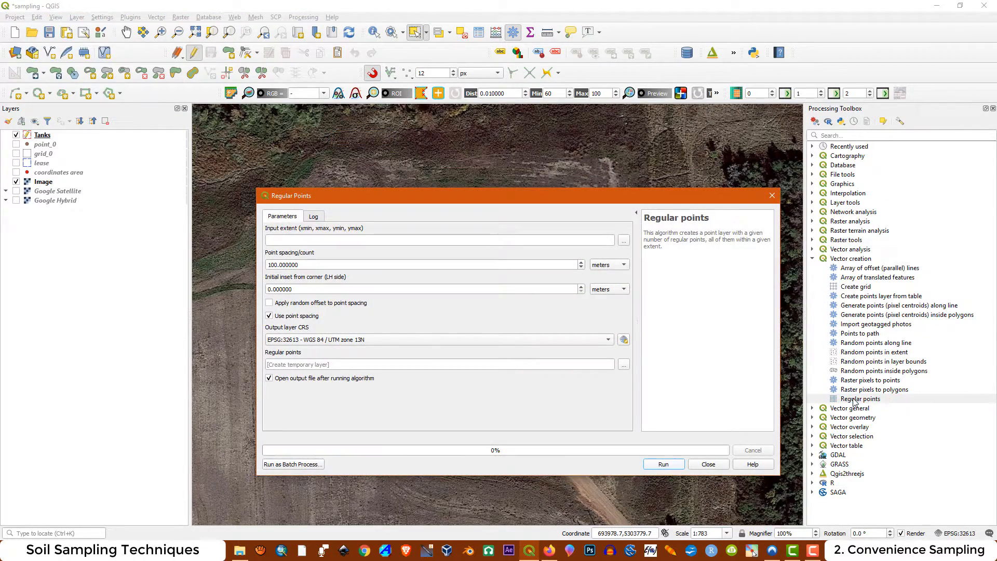
pyautogui.click(772, 195)
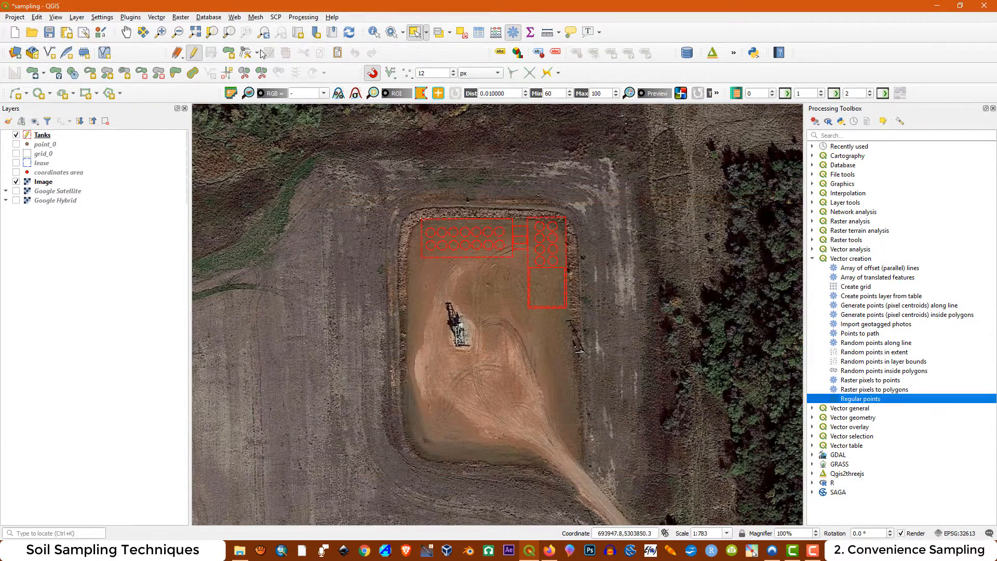
pyautogui.click(194, 54)
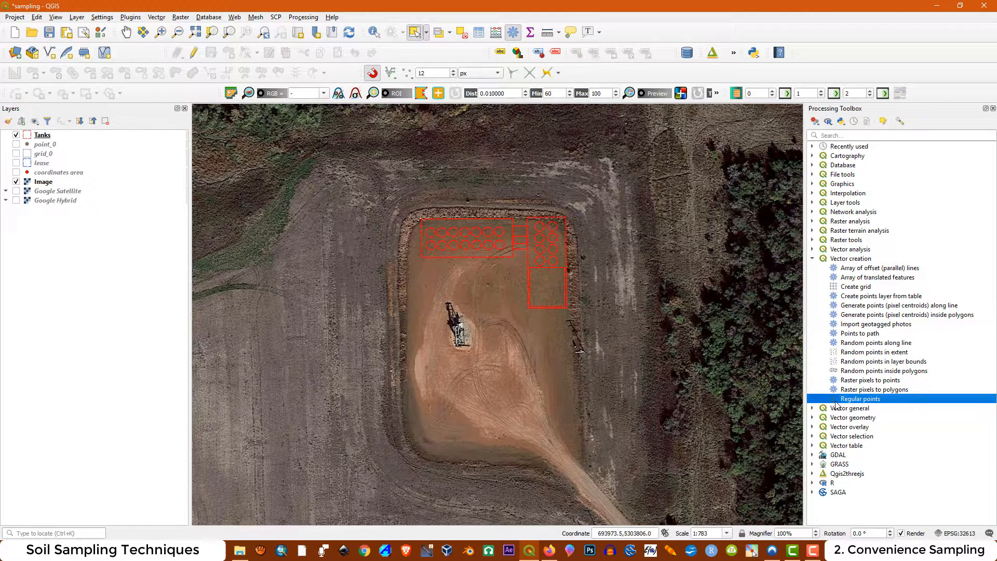
# Start the Regular points algorithm and take its input extent from the Tanks layer
pyautogui.doubleClick(837, 401)
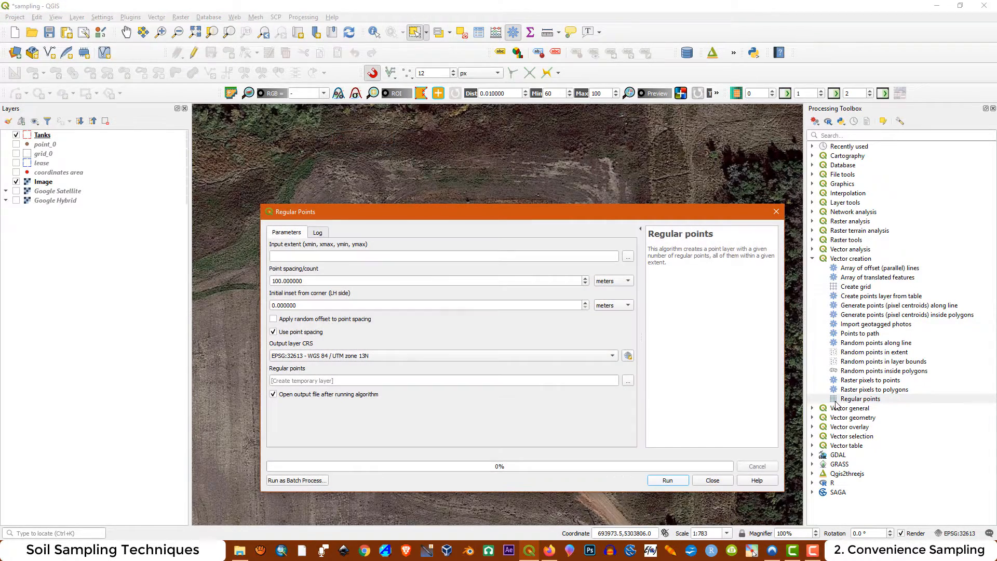
pyautogui.click(629, 257)
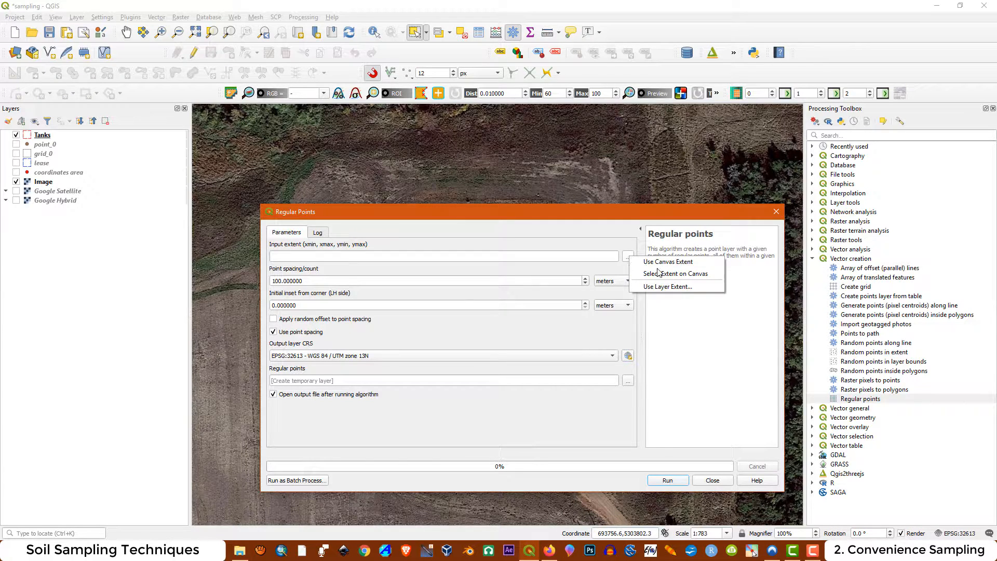
pyautogui.click(659, 287)
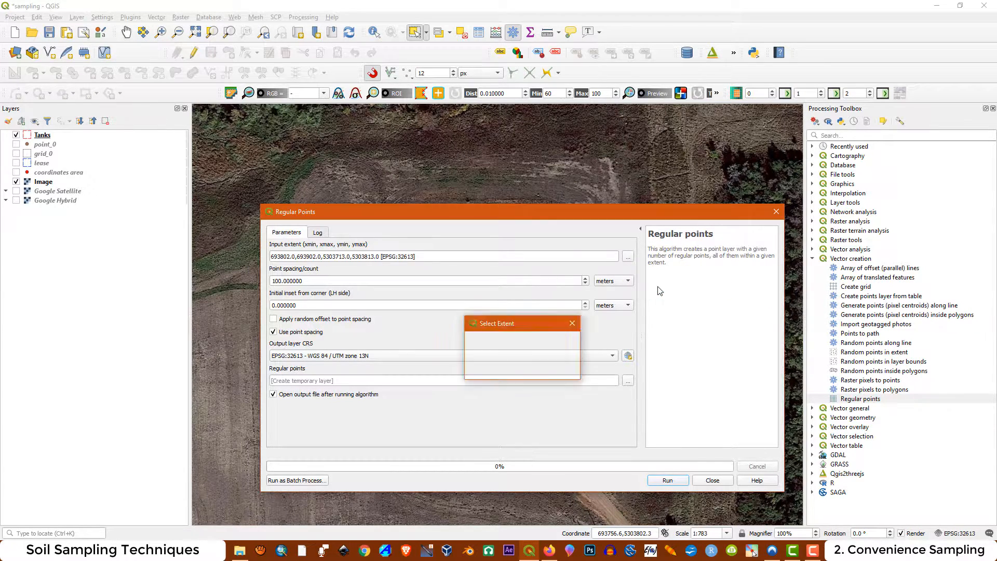
pyautogui.doubleClick(508, 356)
pyautogui.click(628, 257)
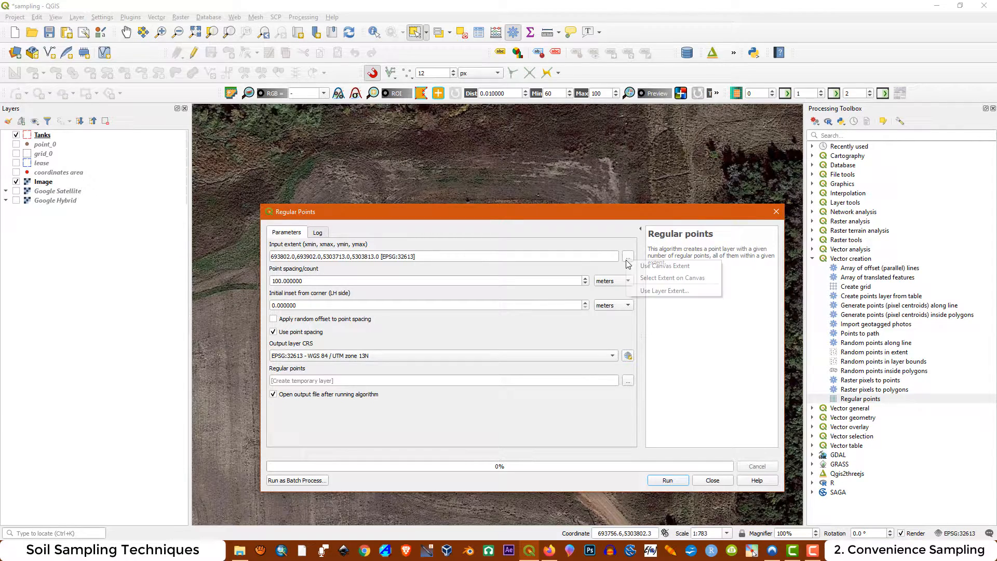
pyautogui.click(652, 292)
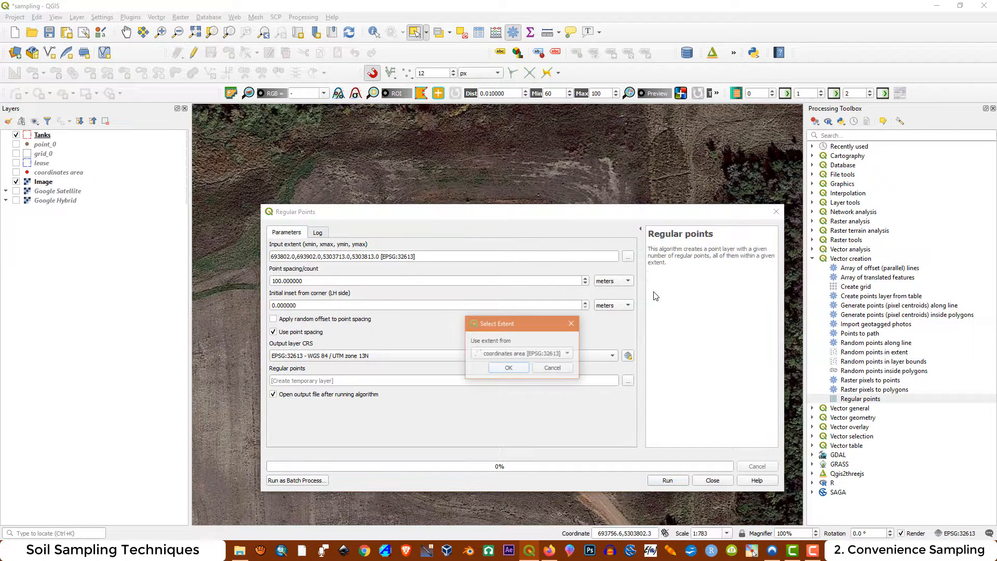
pyautogui.click(568, 354)
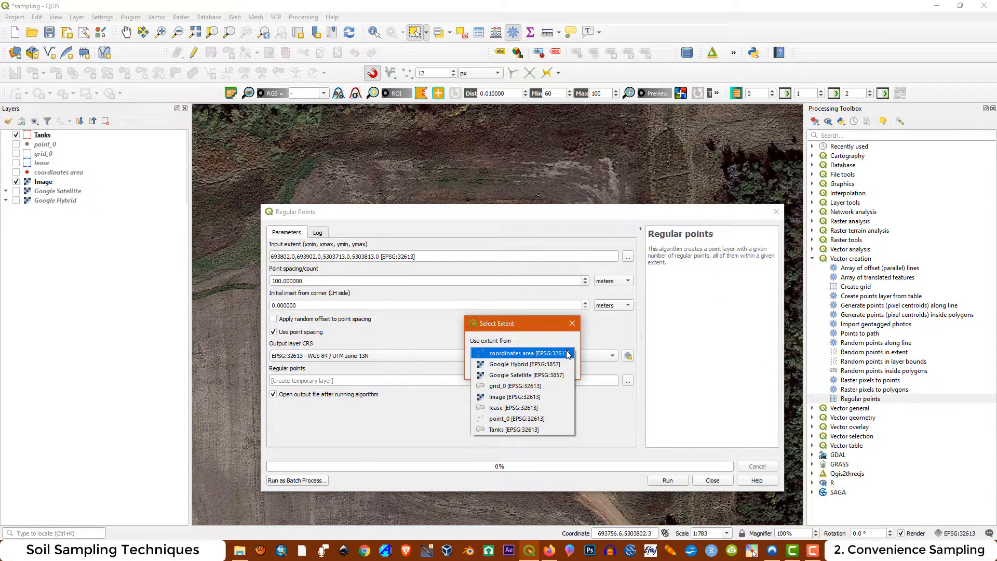
pyautogui.click(511, 431)
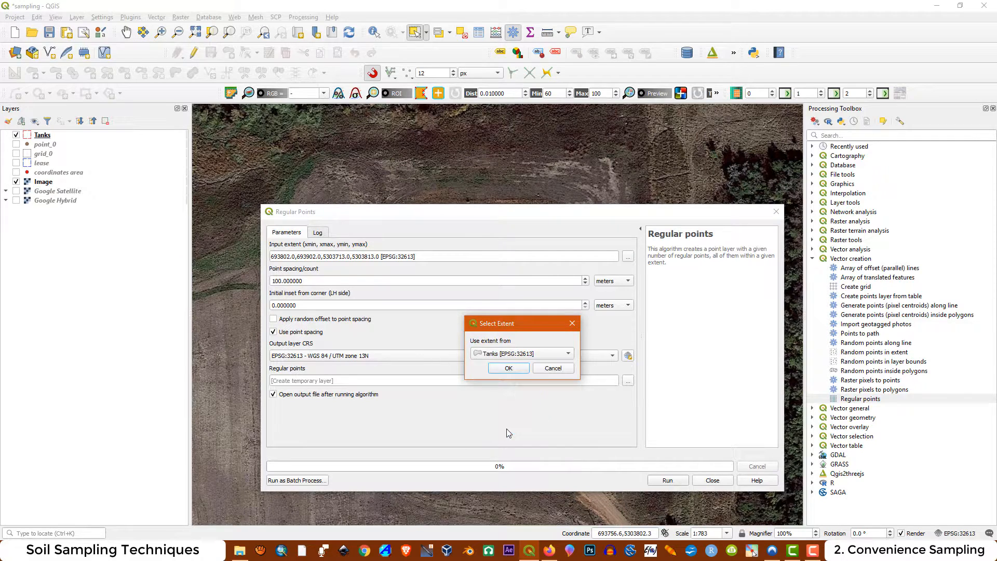
pyautogui.click(504, 369)
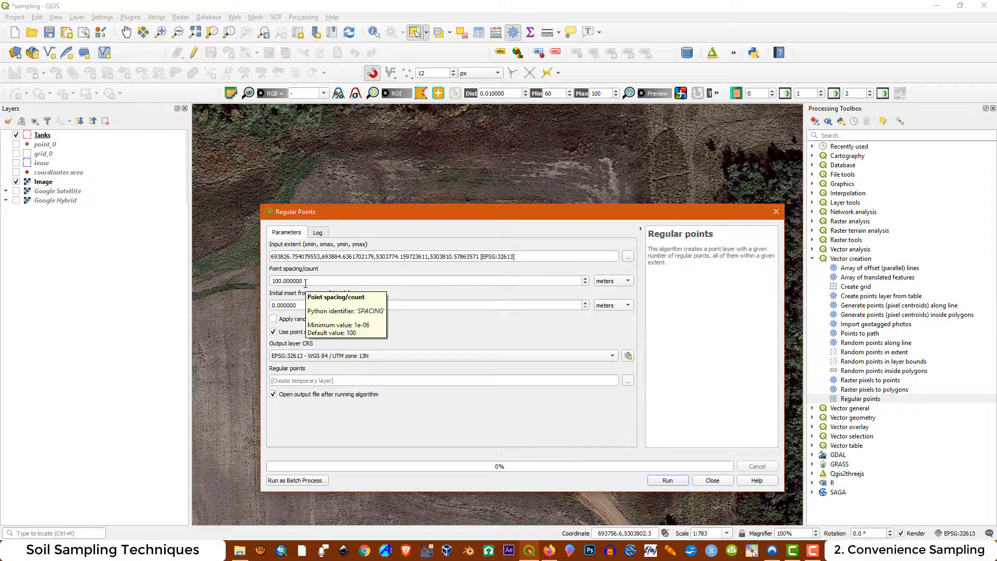
# Set the point spacing to 5 meters and the initial inset from the corner to 1 meter
pyautogui.moveTo(307, 281); pyautogui.dragTo(252, 281)
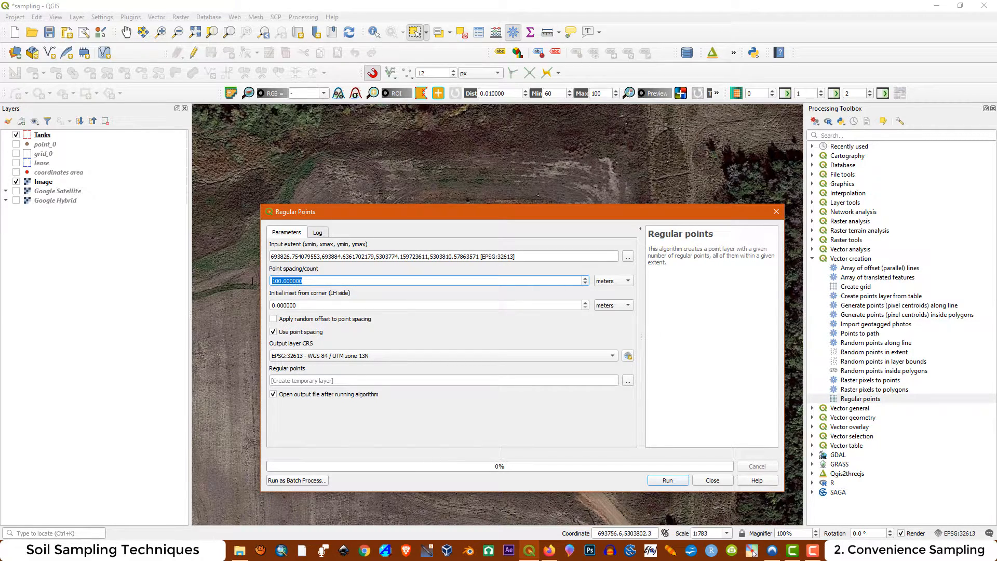
pyautogui.write('5')
pyautogui.click(304, 305)
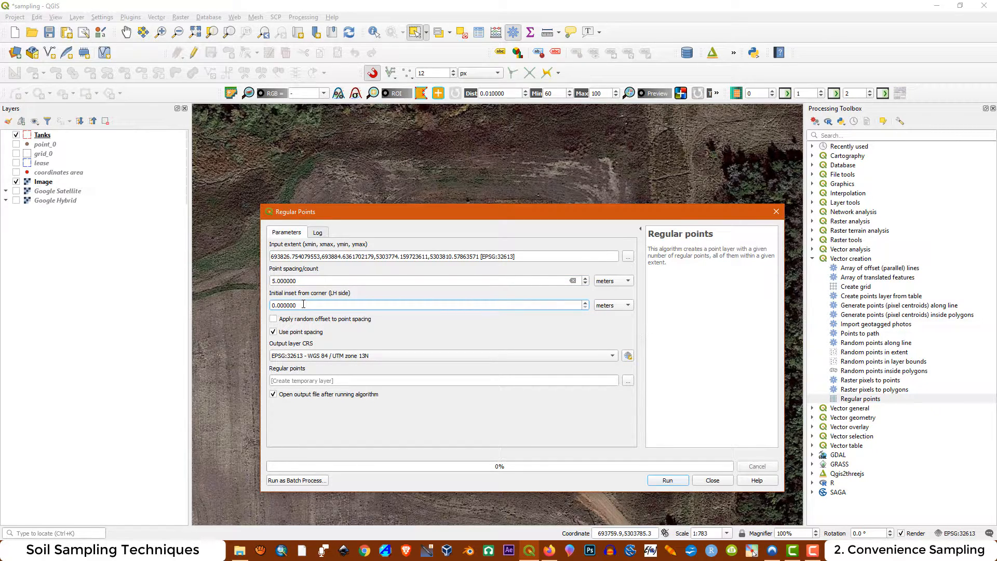
pyautogui.moveTo(304, 305); pyautogui.dragTo(267, 306)
pyautogui.write('1')
# Choose EPSG:32613 - WGS 84 / UTM zone 13N as output CRS, generate the regular points as a temporary layer and close the dialog
pyautogui.click(614, 357)
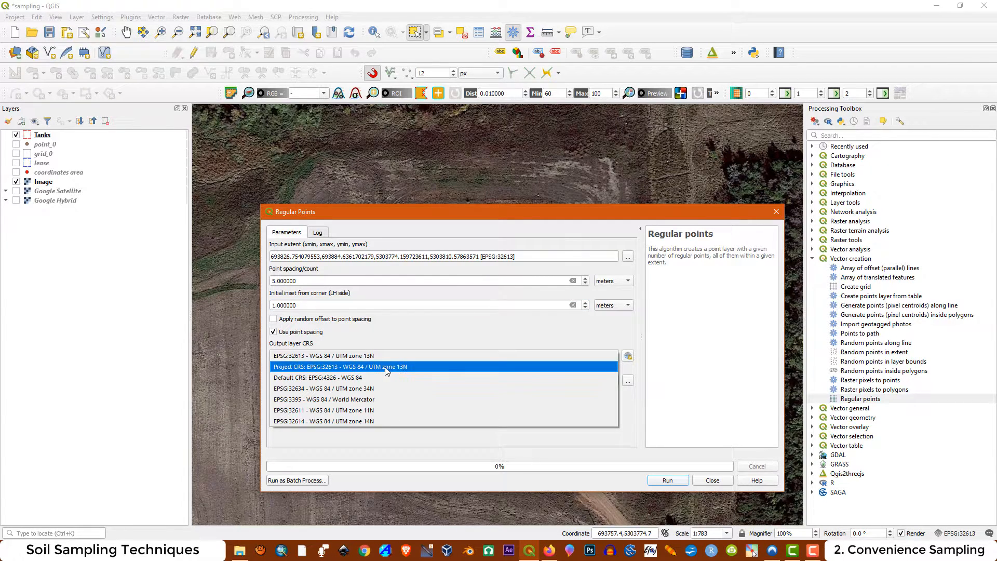
pyautogui.click(371, 357)
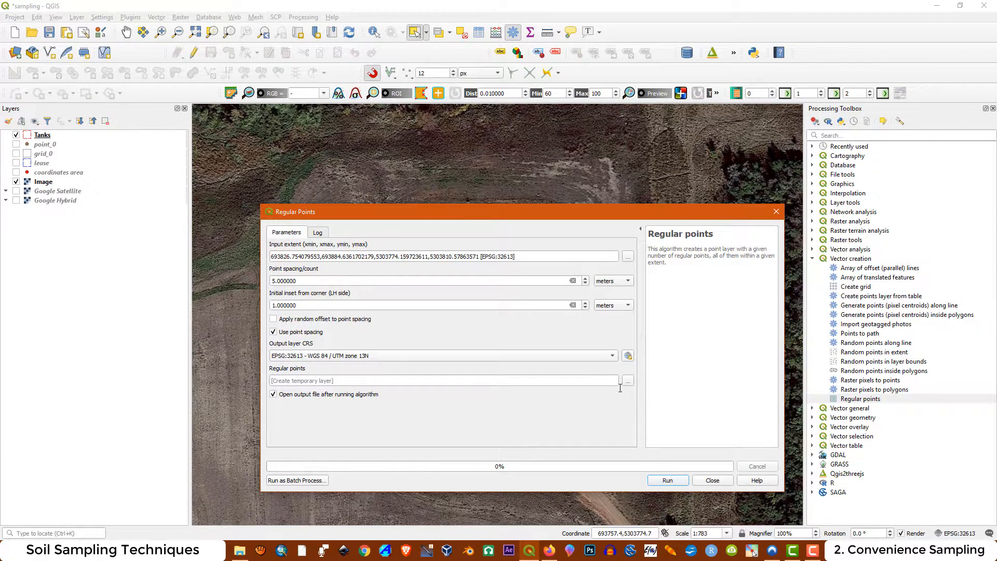
pyautogui.click(674, 482)
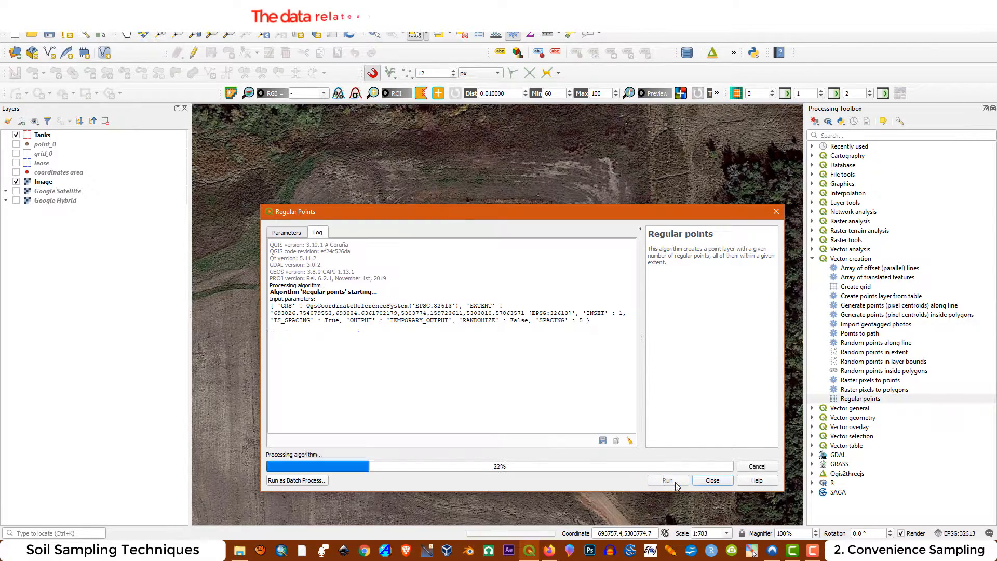
pyautogui.click(711, 480)
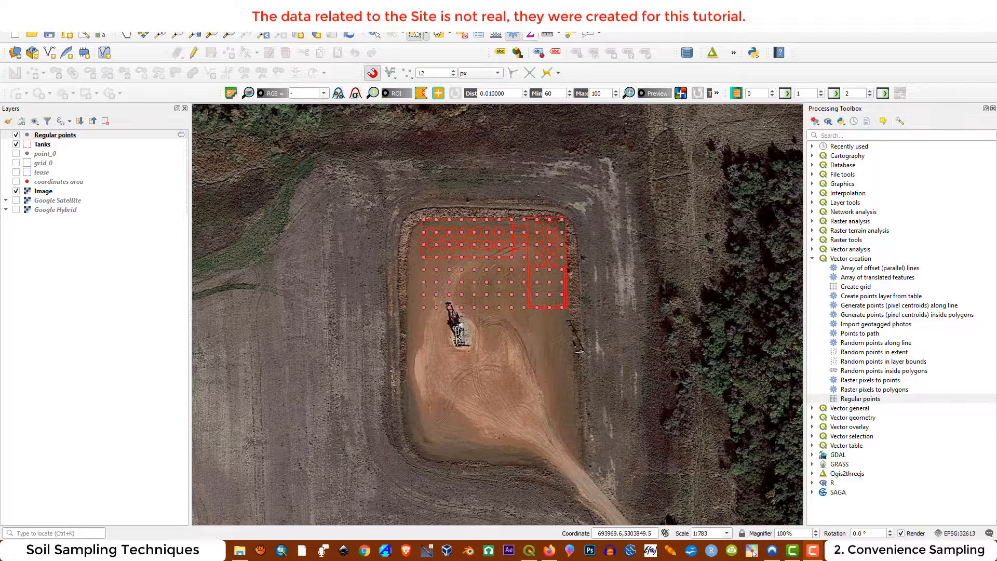
# Delete the regular points lying outside the tank enclosures on the open pad and save the layer edits
pyautogui.click(52, 135)
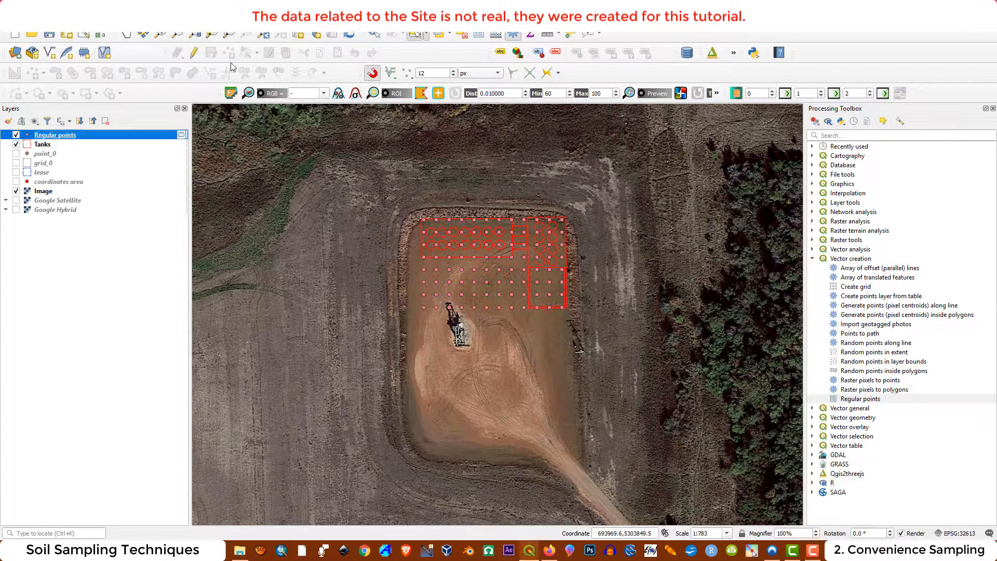
pyautogui.click(195, 54)
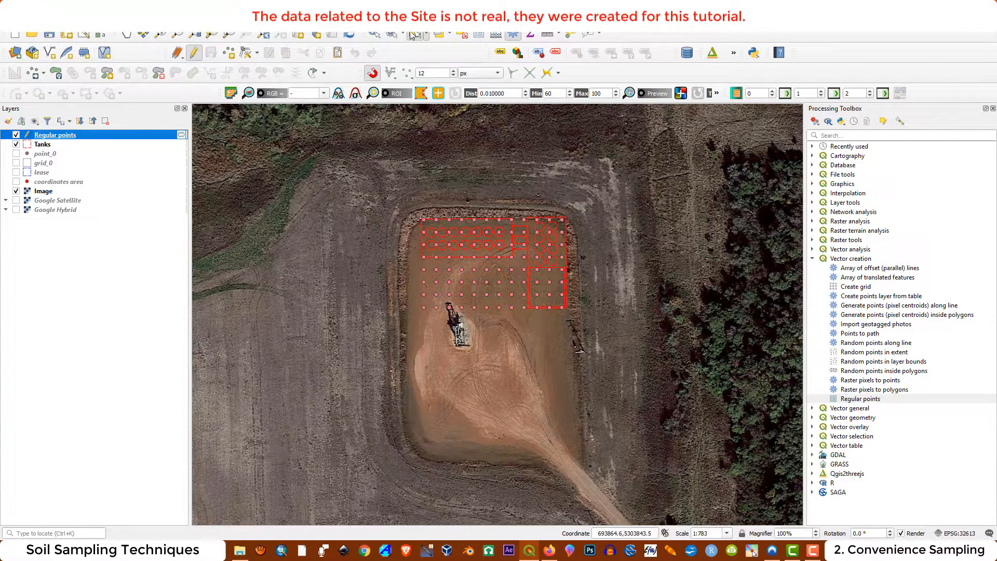
pyautogui.moveTo(415, 264); pyautogui.dragTo(525, 315)
pyautogui.press('Delete')
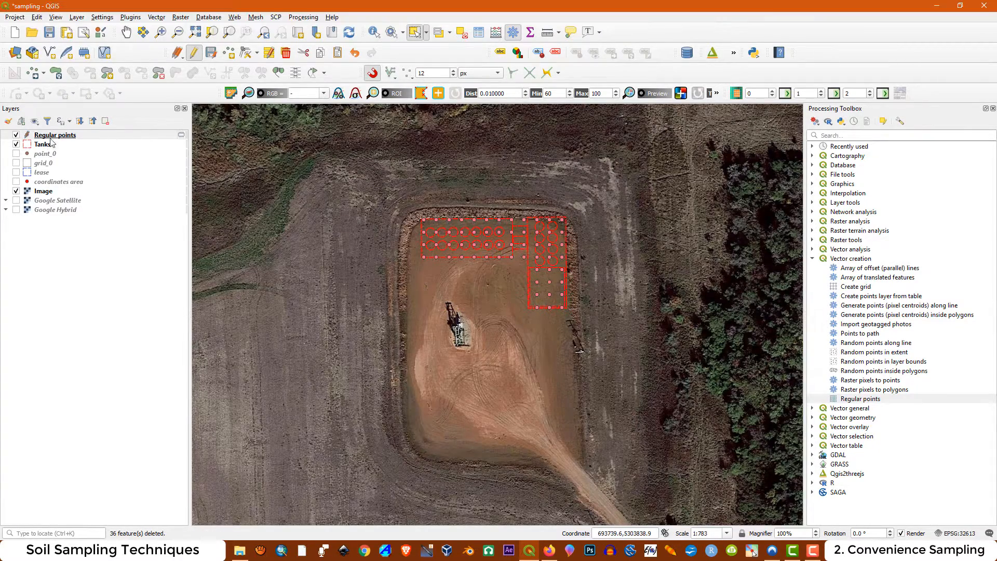
pyautogui.click(194, 53)
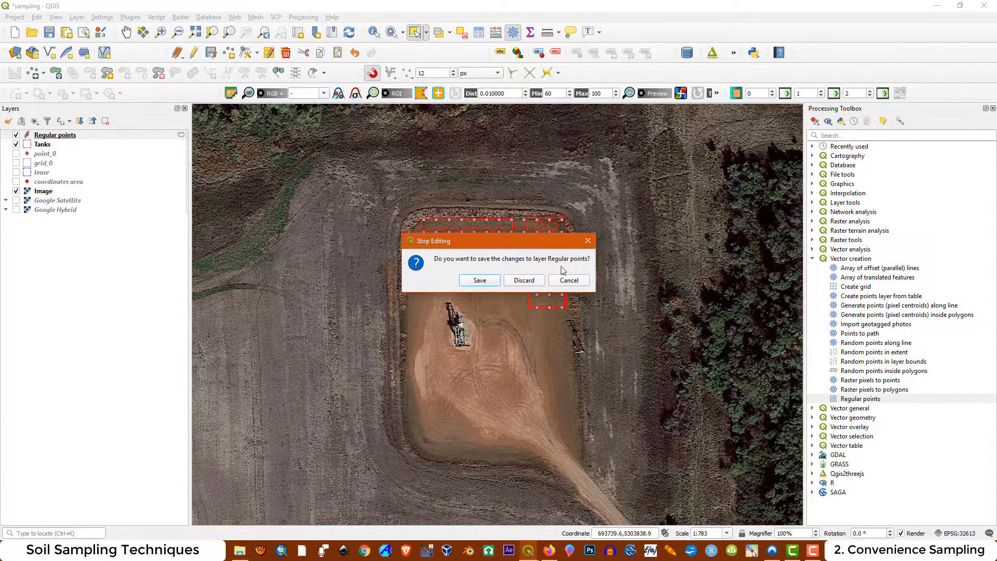
pyautogui.click(479, 281)
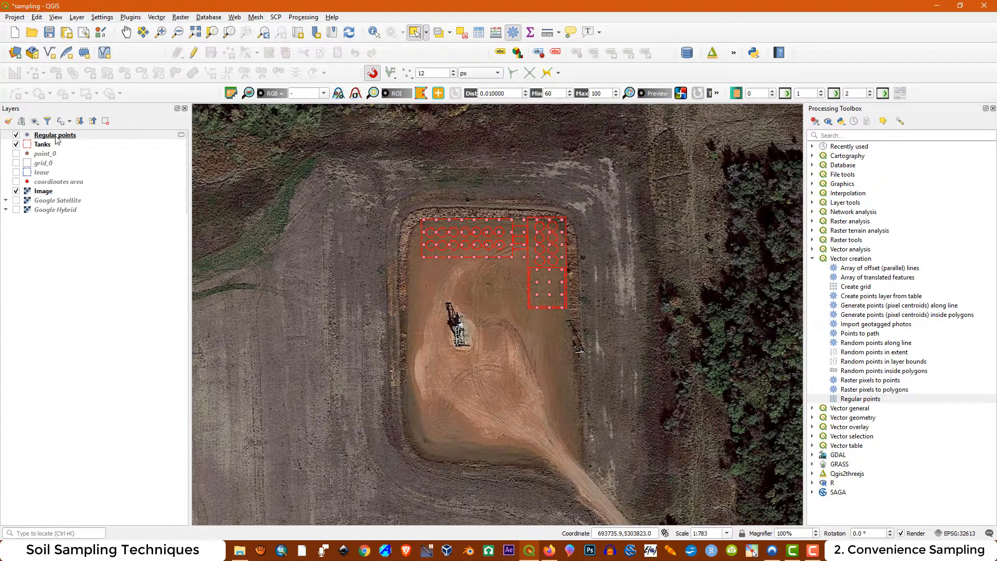
# Review the remaining points in the attribute table of the Regular points layer
pyautogui.rightClick(56, 138)
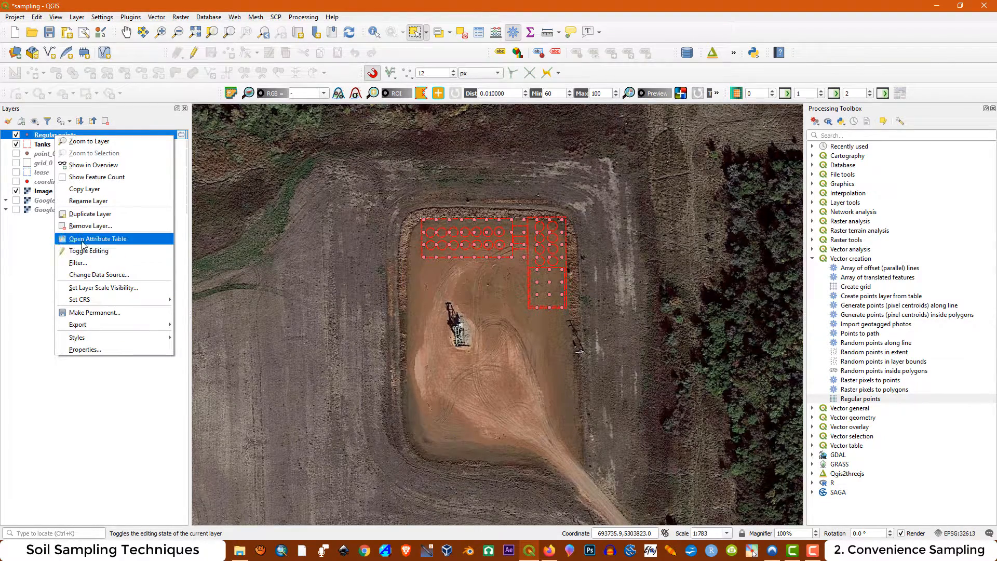
pyautogui.click(83, 239)
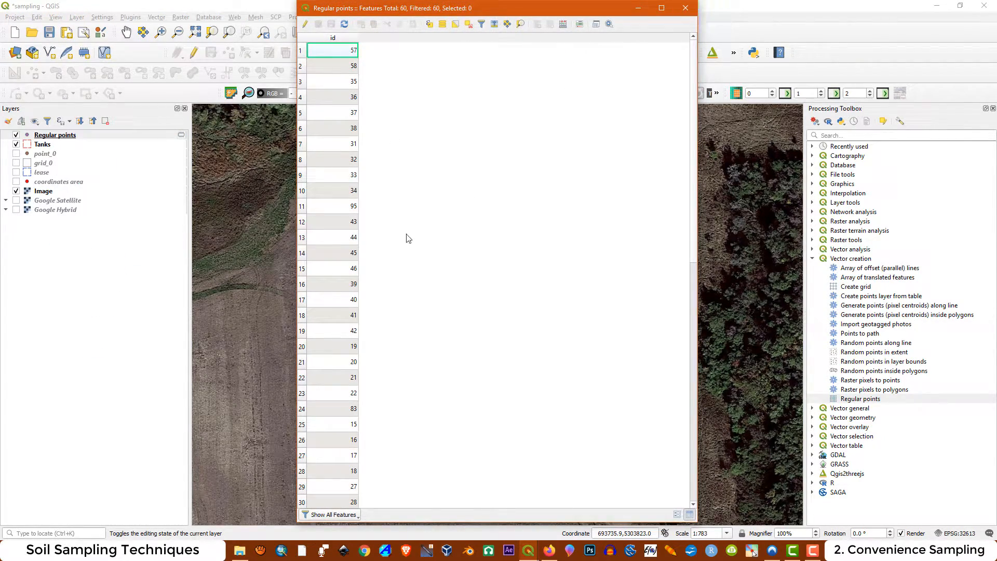
pyautogui.scroll(-10, 395, 241)
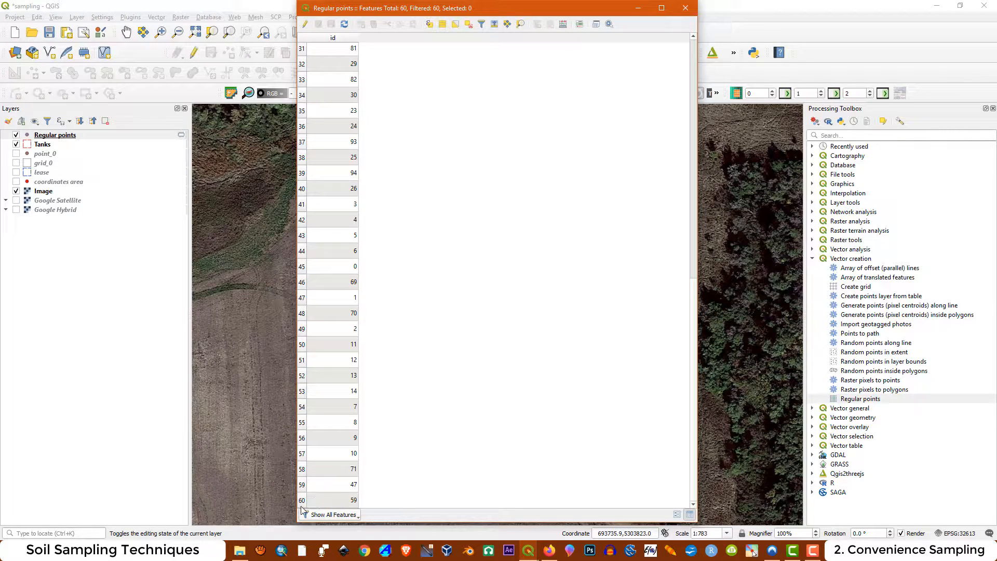
pyautogui.click(686, 8)
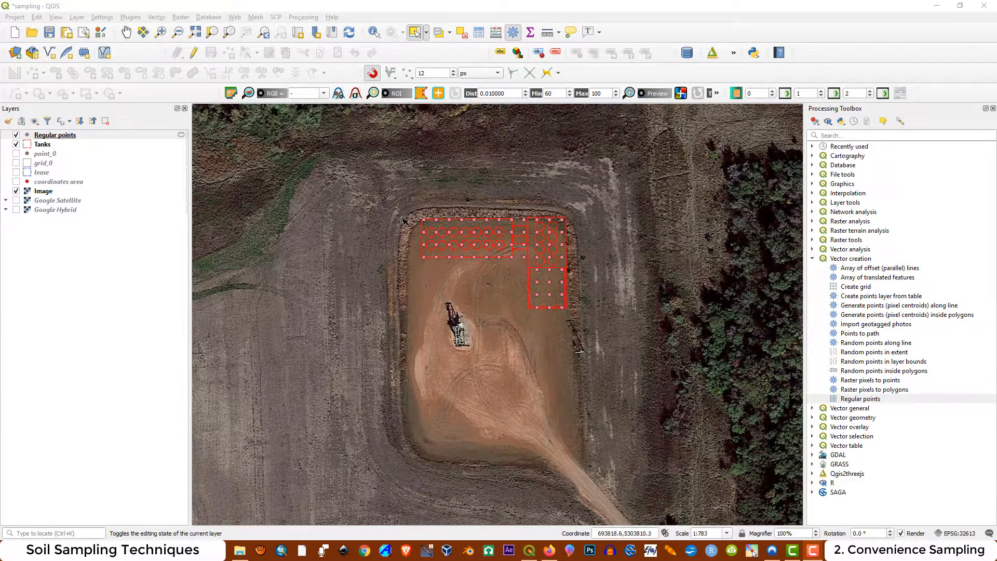
pyautogui.scroll(1, 417, 215)
pyautogui.scroll(1, 420, 218)
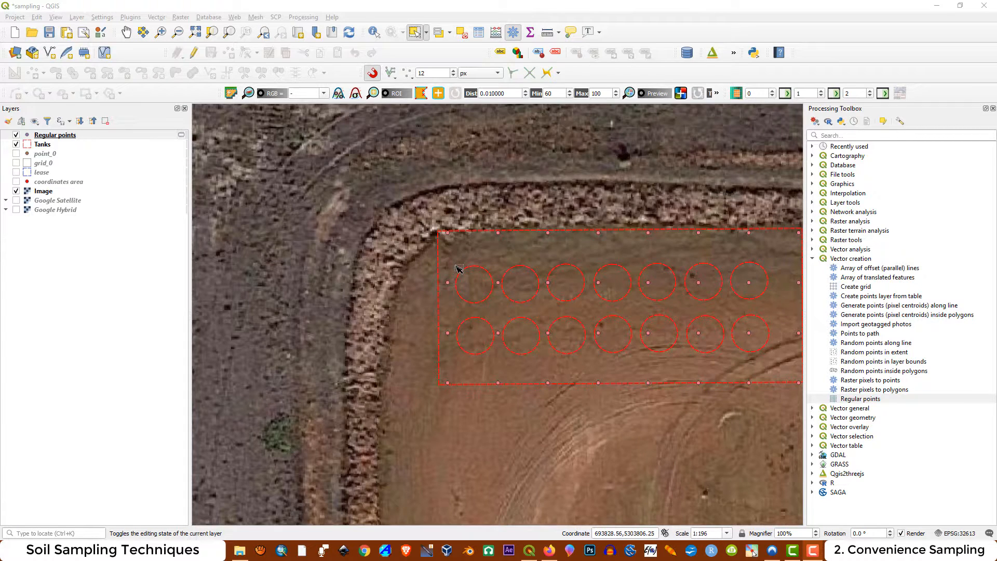
pyautogui.scroll(-1, 458, 269)
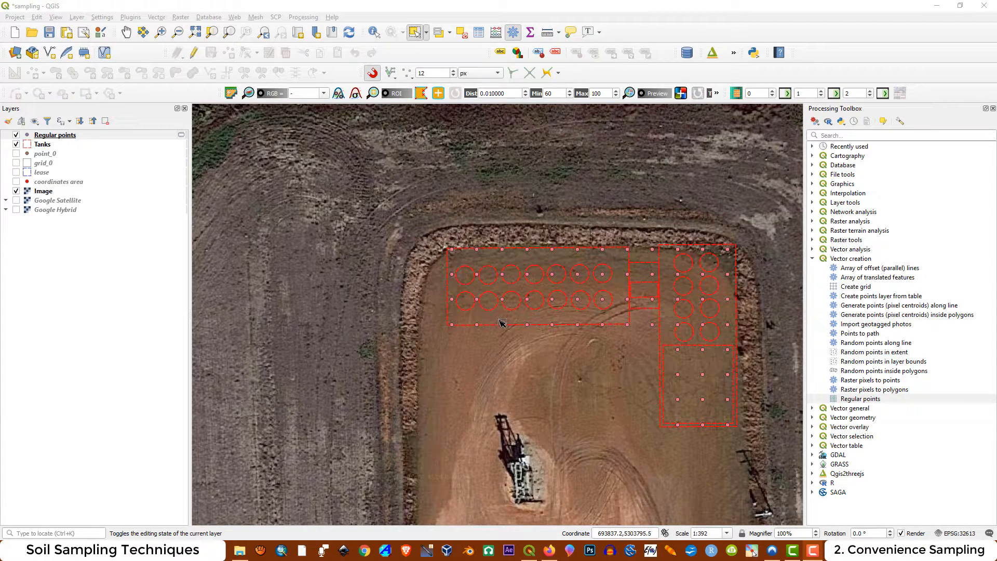
# Save the project, then display the lease boundary layer in place of the Regular points layer
pyautogui.hotkey('ctrl', 's')
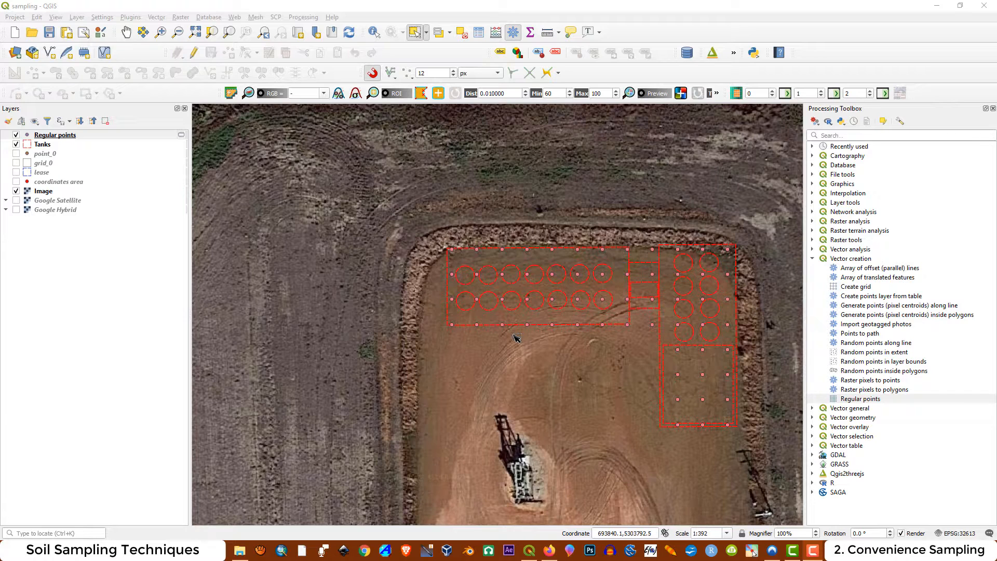
pyautogui.click(16, 135)
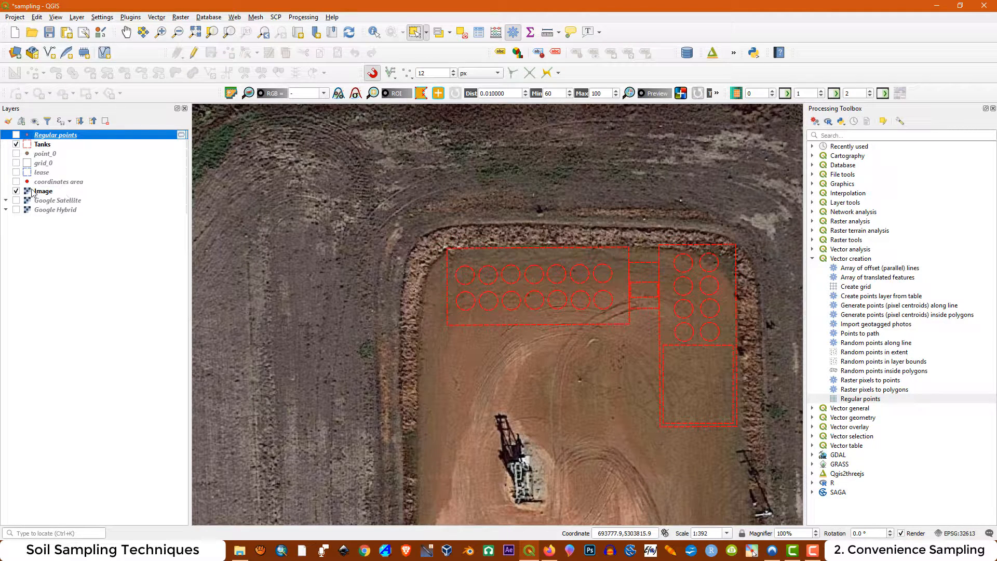
pyautogui.click(16, 172)
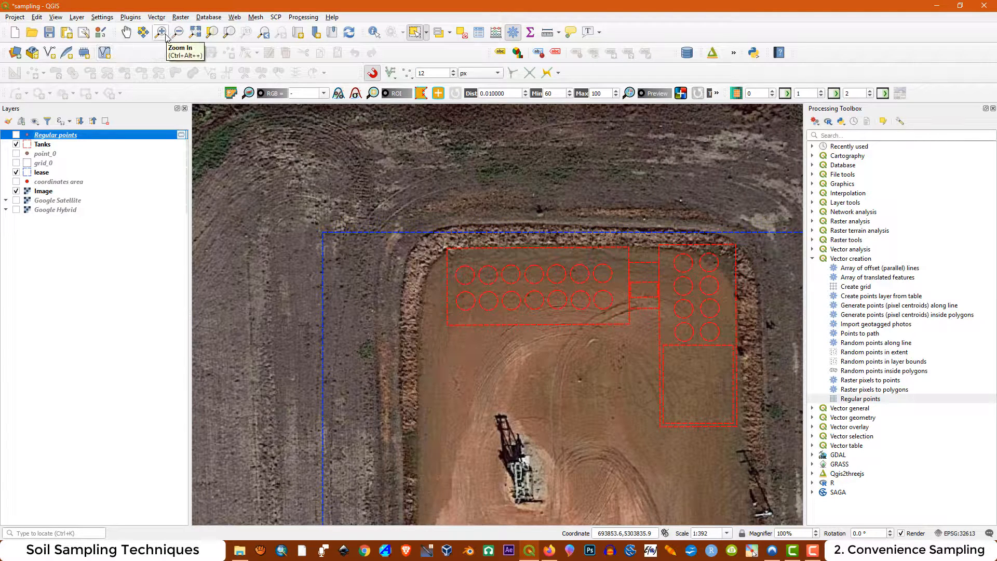
# Create a new point shapefile named samples in the project's shp folder, using the project CRS EPSG:32613 - WGS 84 / UTM zone 13N
pyautogui.click(77, 17)
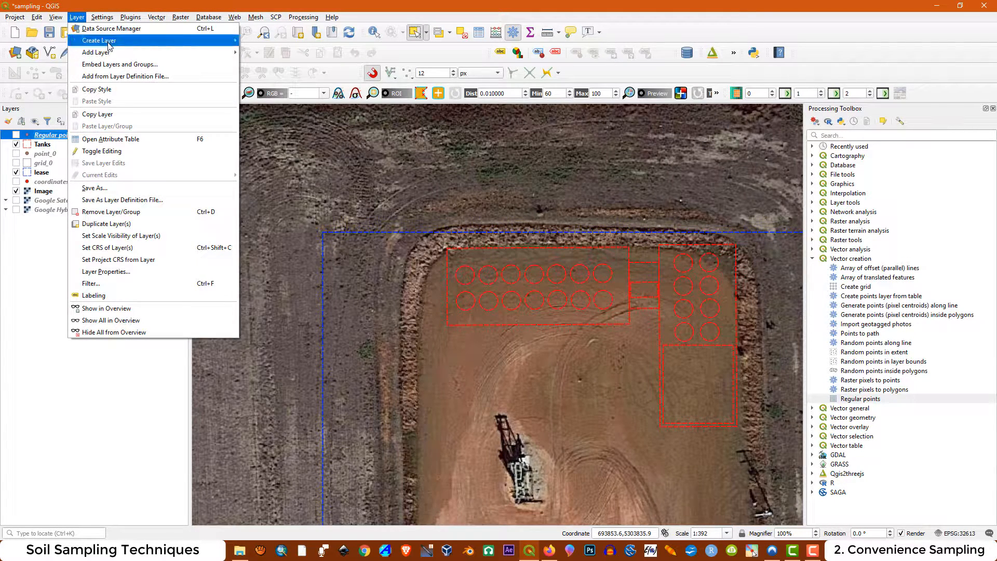
pyautogui.moveTo(110, 44)
pyautogui.click(267, 52)
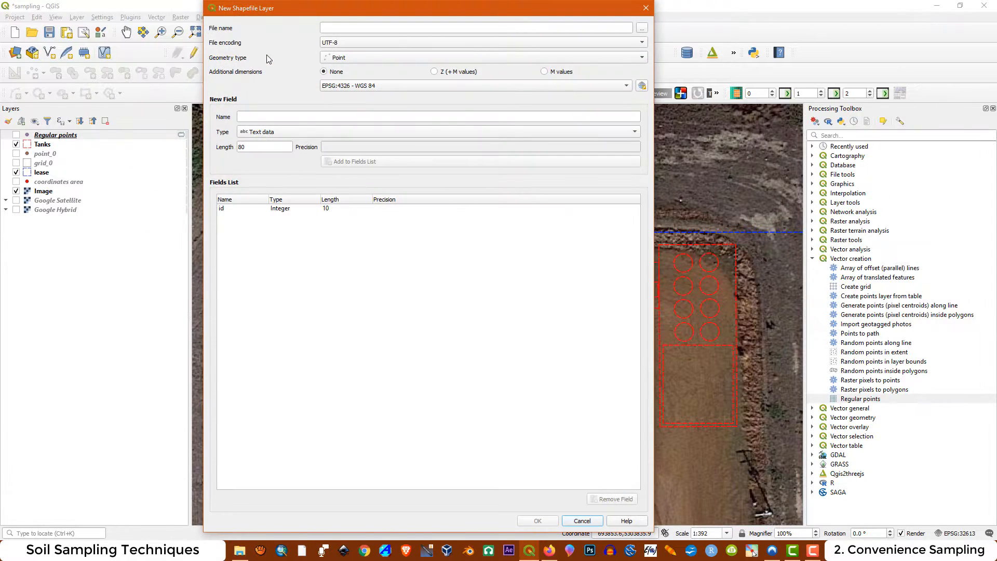
pyautogui.click(644, 28)
pyautogui.write('sample')
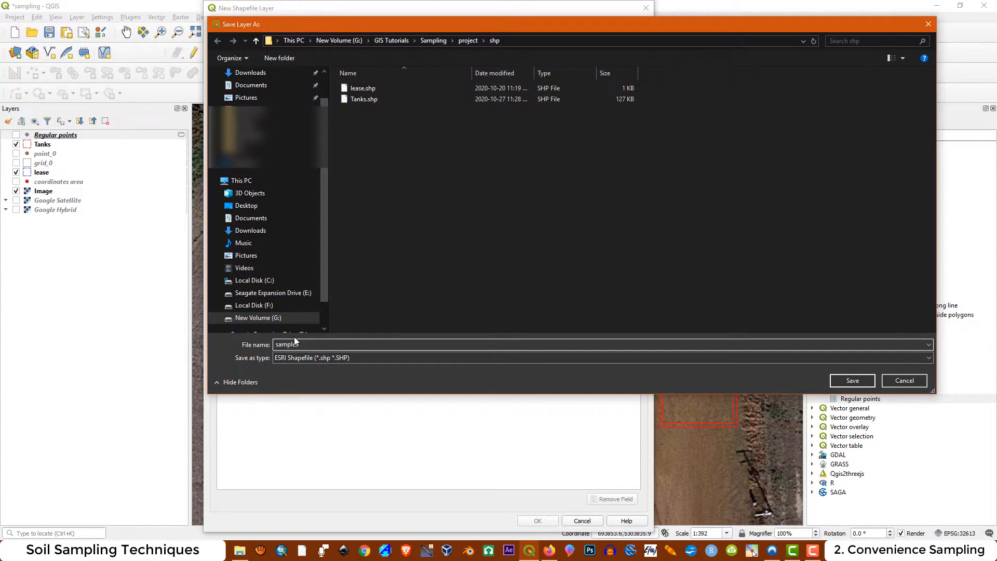
pyautogui.write('s')
pyautogui.press('Return')
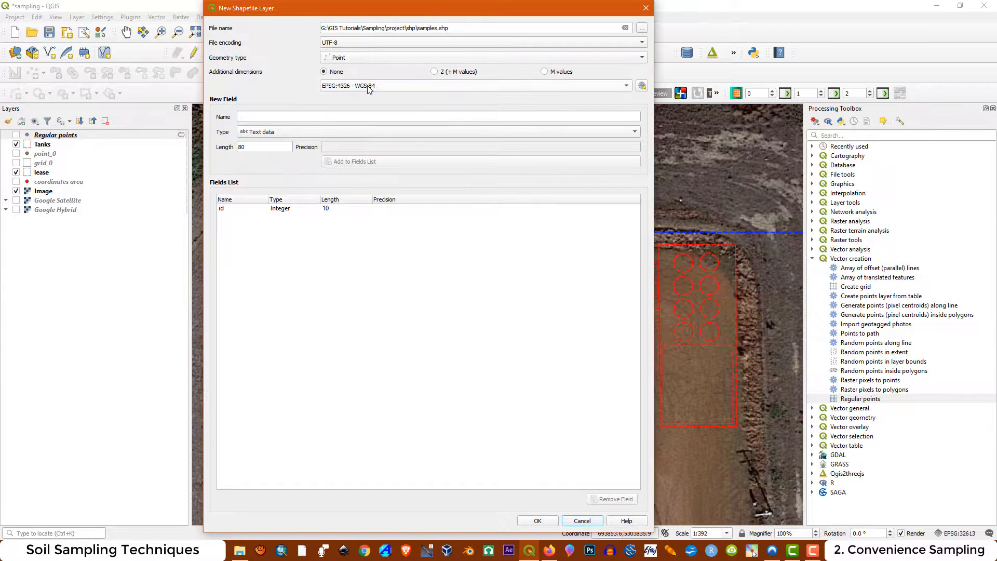
pyautogui.click(369, 86)
pyautogui.click(391, 97)
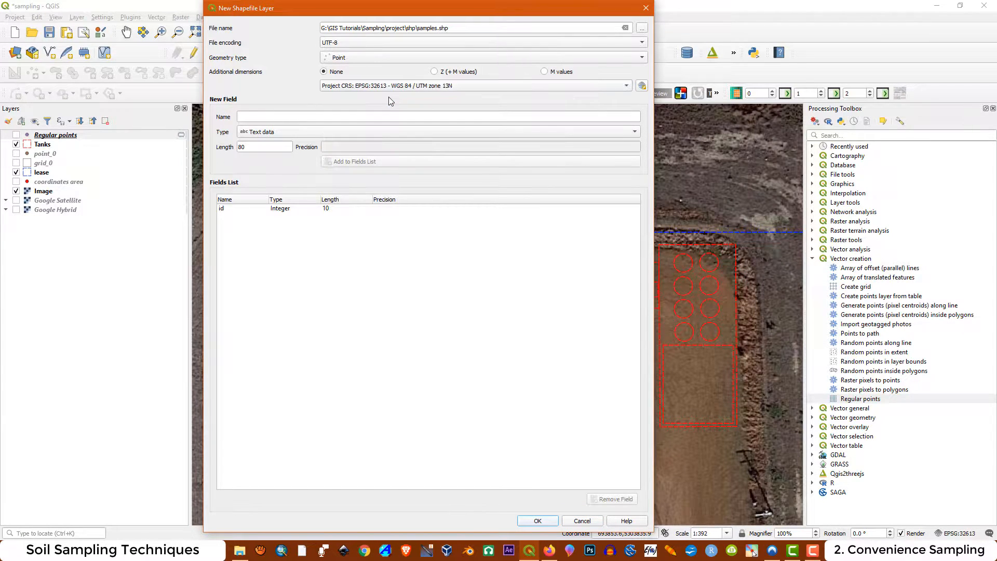
pyautogui.click(538, 521)
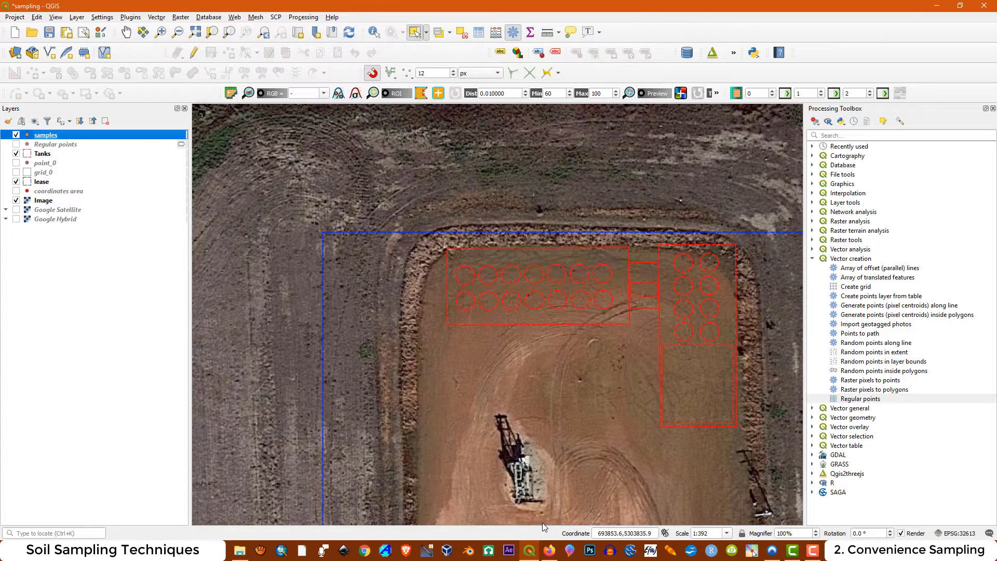
# Start editing the samples layer and add points with ids 1 to 3 from west to east along the western tank enclosure's northern edge
pyautogui.click(195, 59)
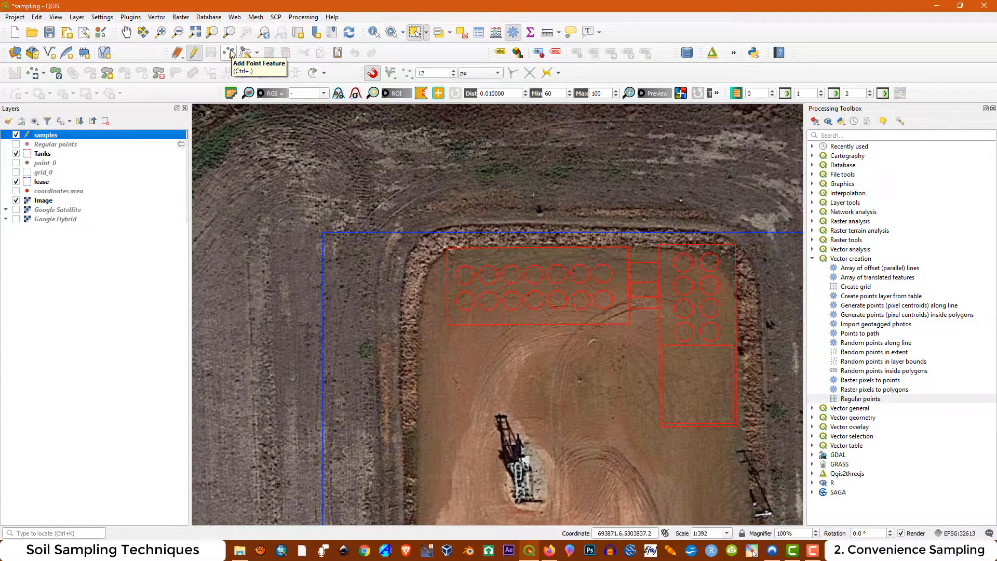
pyautogui.click(230, 53)
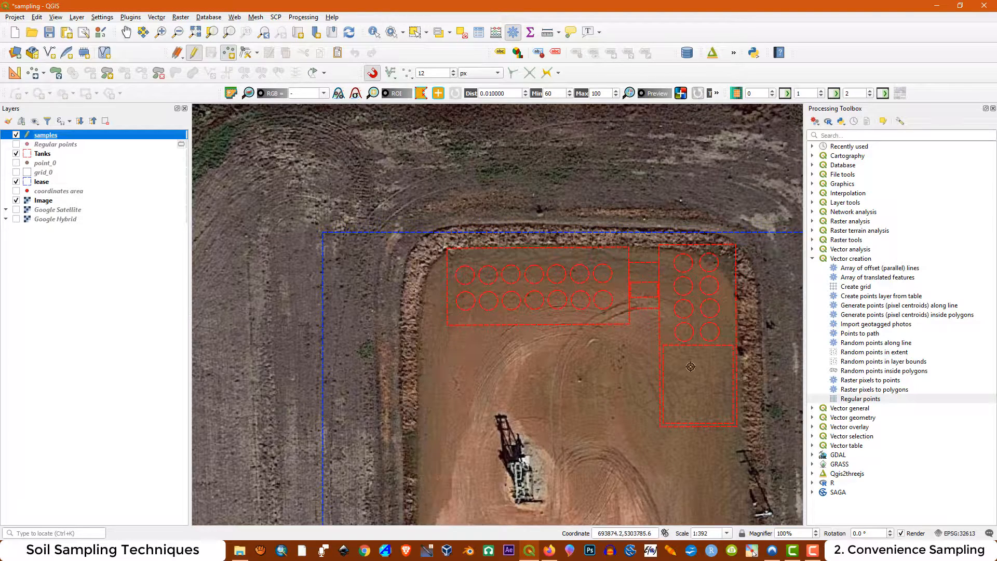
pyautogui.scroll(1, 762, 358)
pyautogui.scroll(-1, 762, 358)
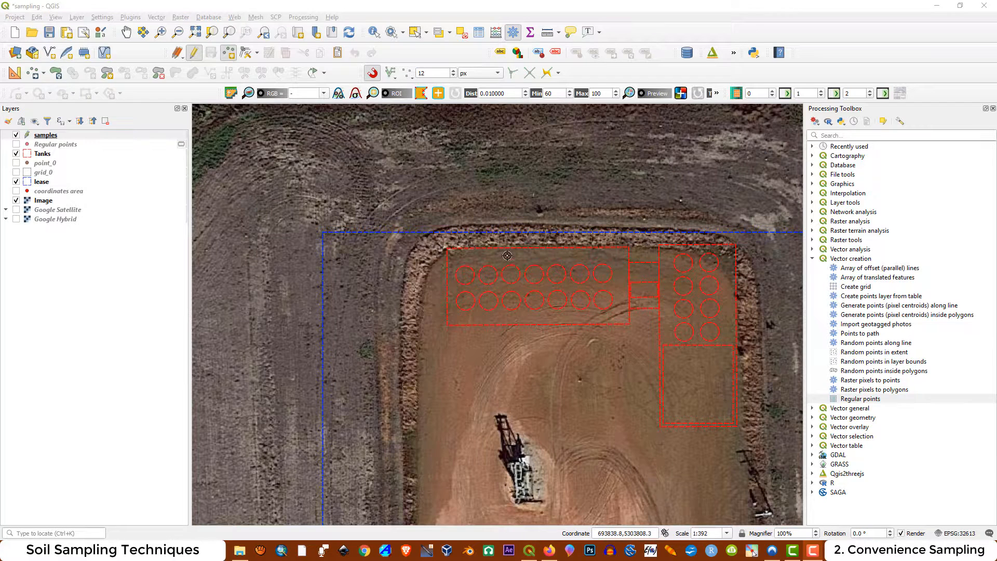
pyautogui.scroll(1, 507, 255)
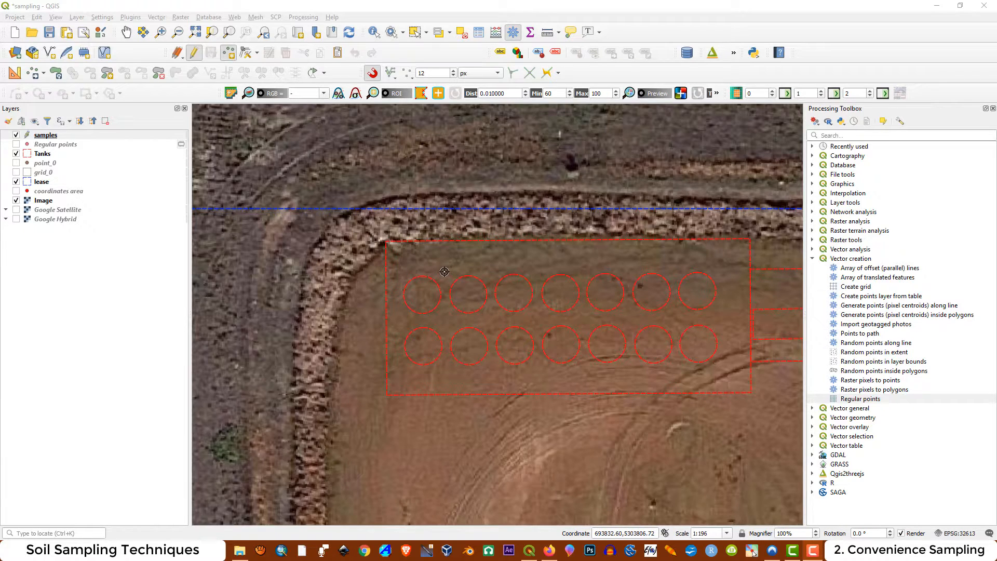
pyautogui.click(444, 272)
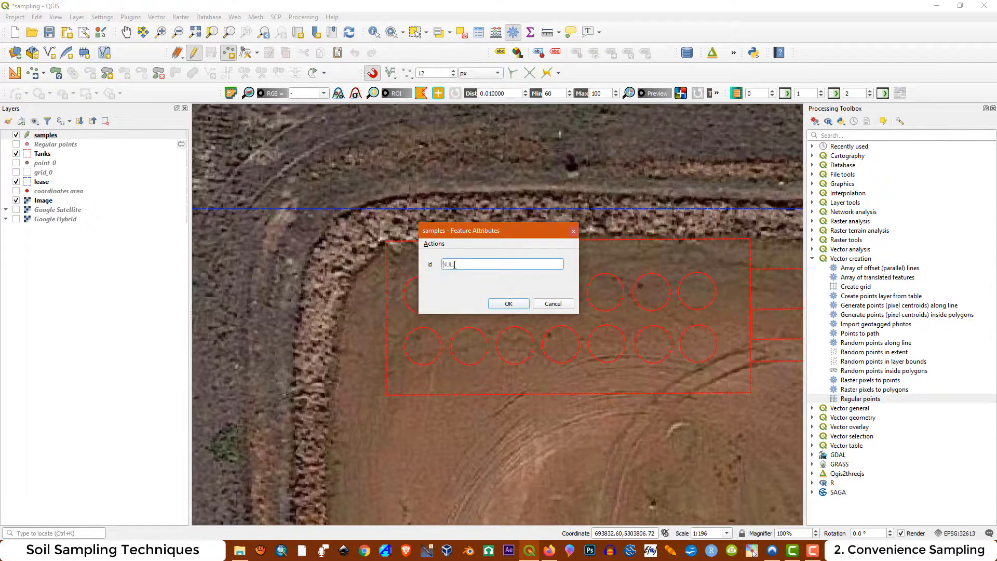
pyautogui.click(508, 304)
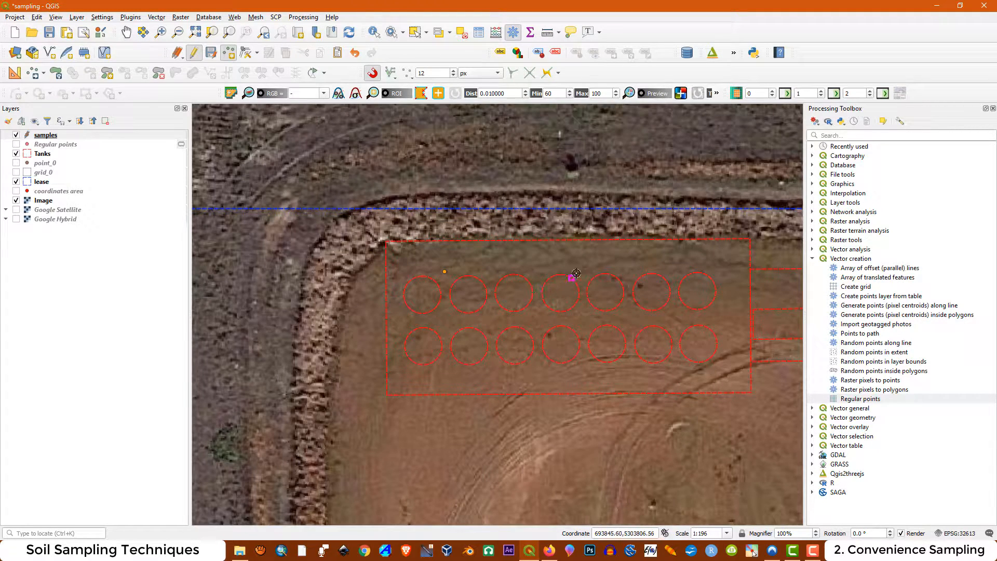
pyautogui.click(559, 264)
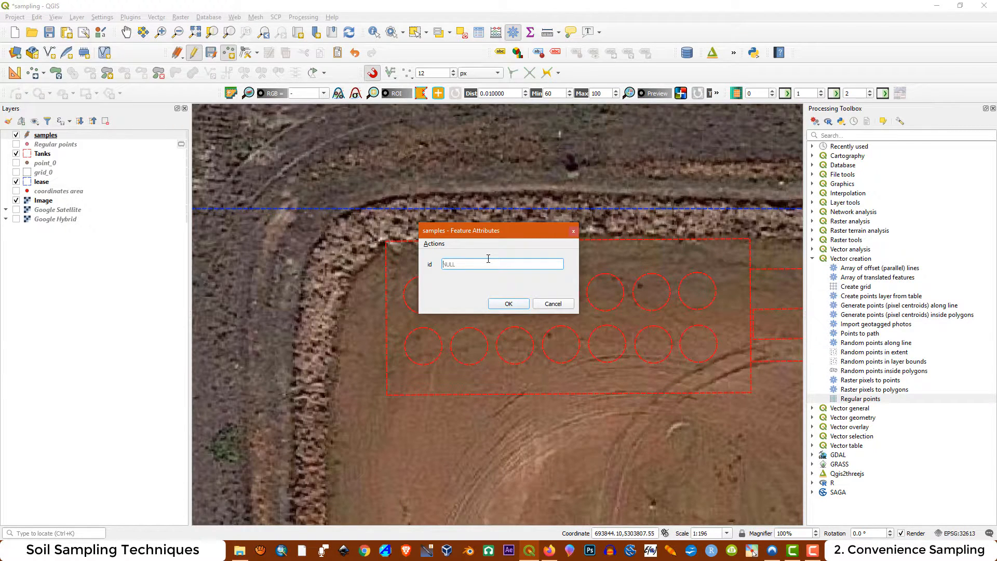
pyautogui.click(523, 307)
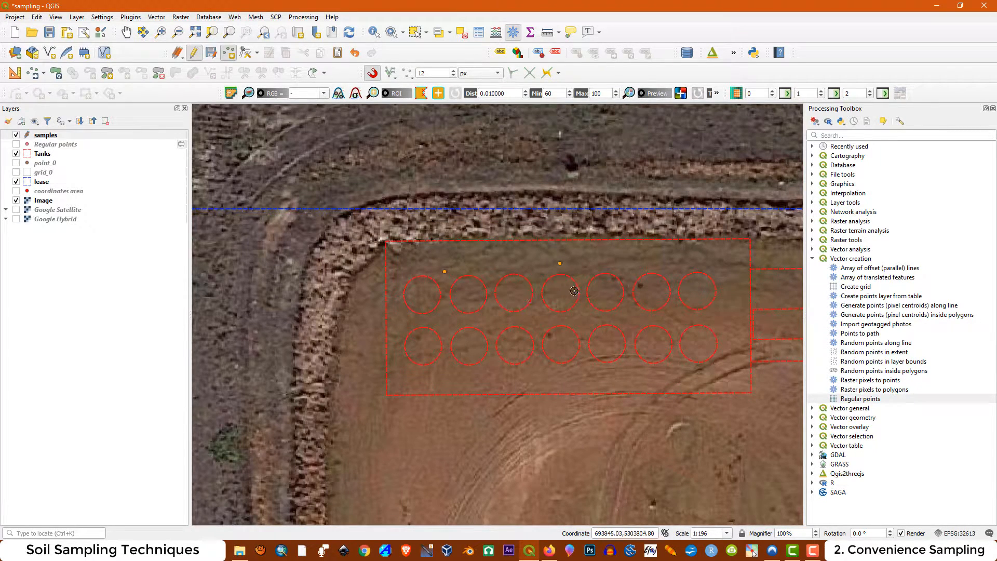
pyautogui.click(701, 259)
pyautogui.click(512, 304)
# Add sample points with ids 4 to 6 from east to west between the two tank rows of the western enclosure
pyautogui.click(730, 319)
pyautogui.click(512, 304)
pyautogui.click(538, 321)
pyautogui.click(512, 304)
pyautogui.click(397, 323)
pyautogui.click(512, 304)
# Add sample points with ids 7 to 9 from west to east along the southern edge of the western tank enclosure
pyautogui.click(444, 378)
pyautogui.click(511, 305)
pyautogui.click(588, 375)
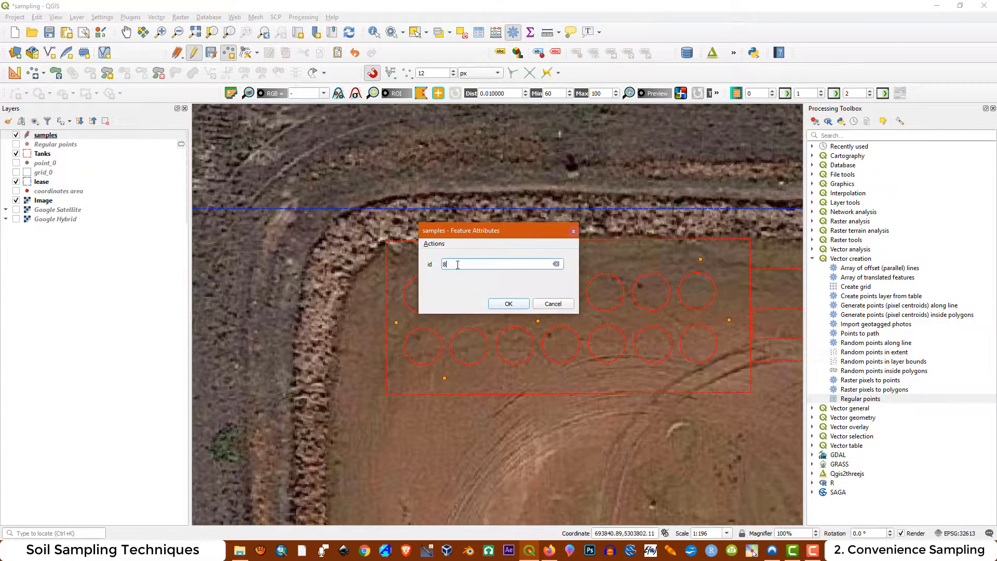
pyautogui.click(512, 305)
pyautogui.click(680, 375)
pyautogui.click(511, 305)
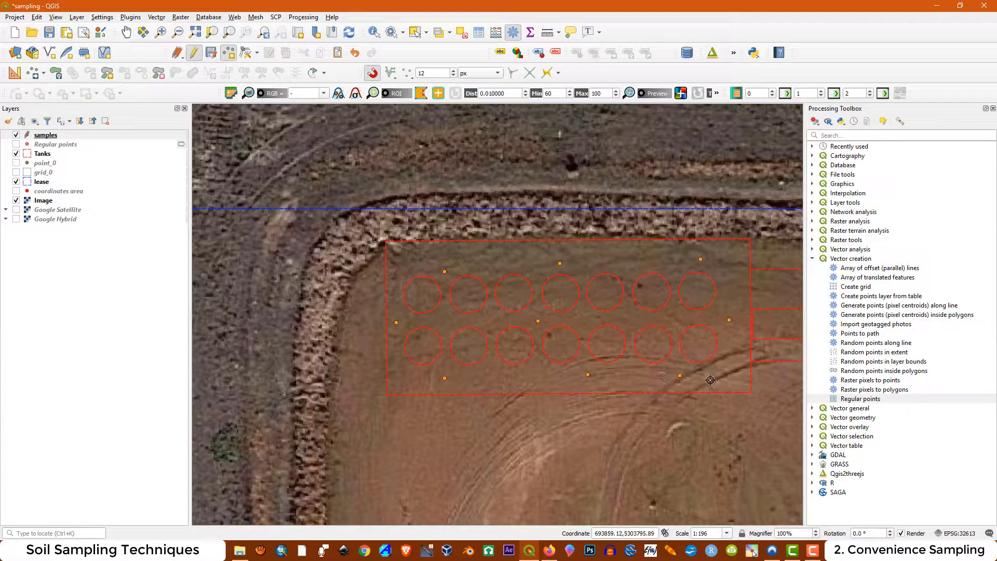
pyautogui.click(445, 379)
# Add a sample point with id 10 in the small connecting rectangle between the two tank enclosures
pyautogui.scroll(-1, 244, 331)
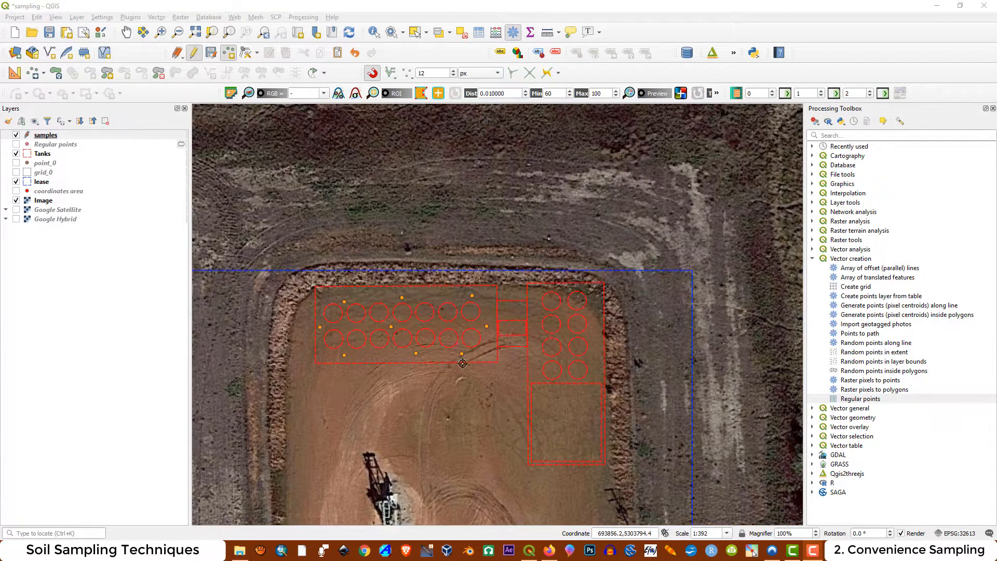
pyautogui.scroll(1, 566, 331)
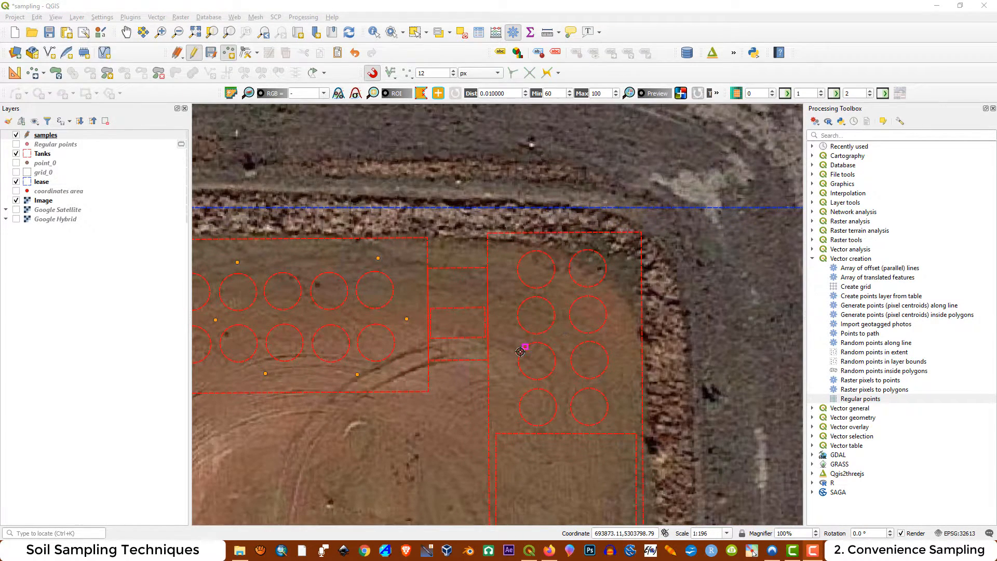
pyautogui.click(457, 321)
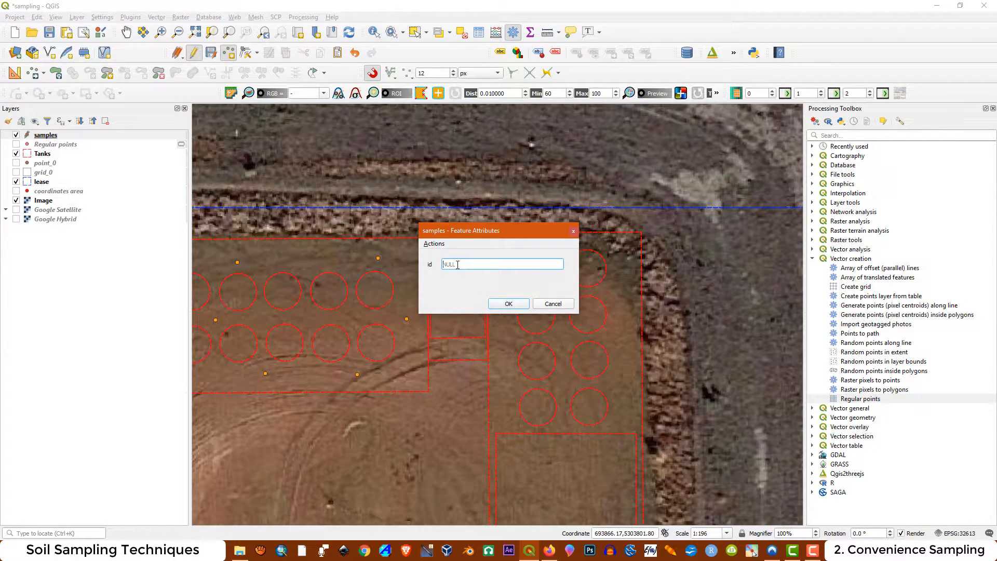
pyautogui.click(508, 305)
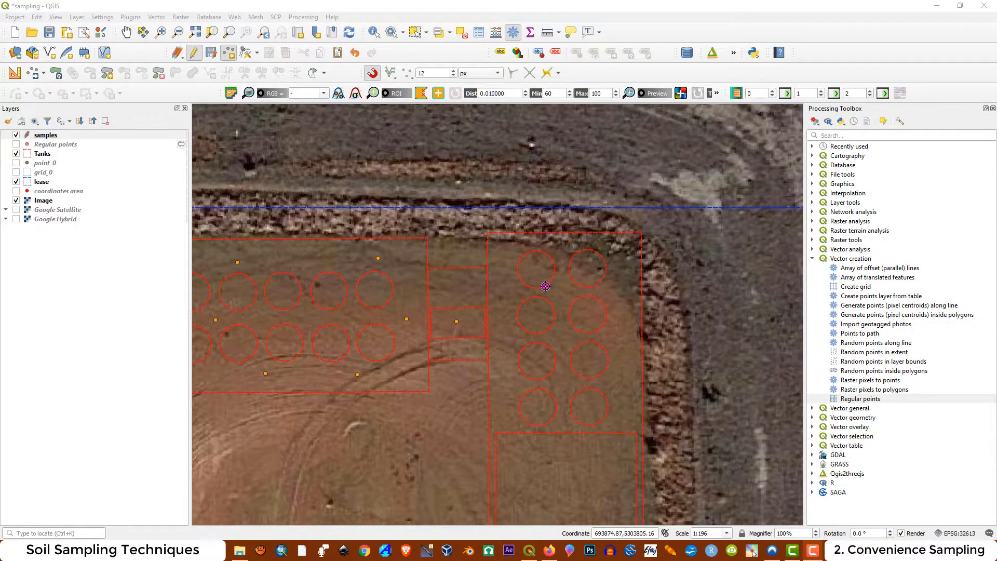
# Add sample points with ids 11 to 14 around the eastern tanks: north edge, west side, east side and between the two southernmost rows
pyautogui.click(561, 249)
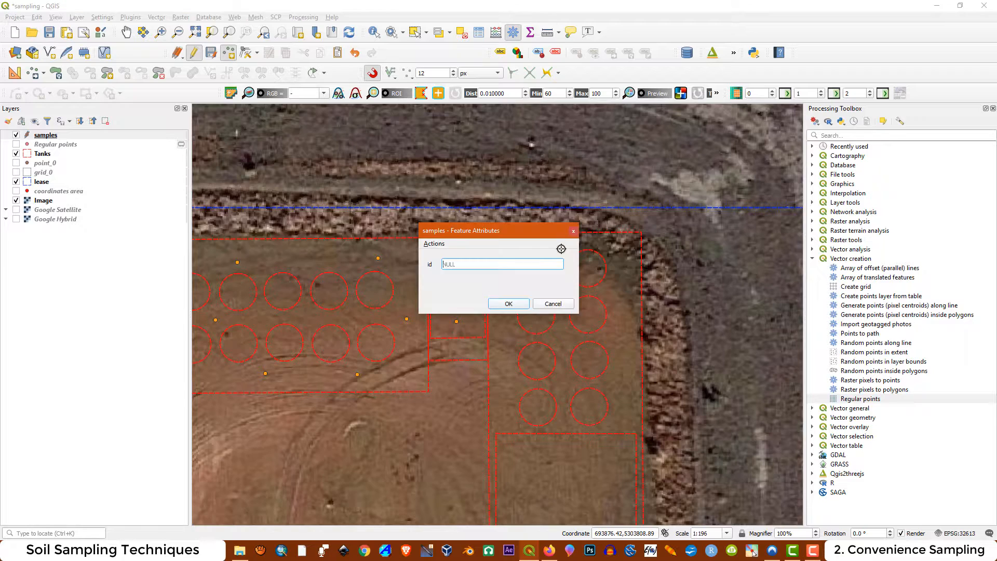
pyautogui.write('11')
pyautogui.click(508, 305)
pyautogui.click(505, 339)
pyautogui.write('12')
pyautogui.click(510, 306)
pyautogui.click(619, 343)
pyautogui.write('13')
pyautogui.click(502, 305)
pyautogui.click(563, 388)
pyautogui.write('14')
pyautogui.click(509, 305)
pyautogui.scroll(-1, 508, 227)
pyautogui.scroll(1, 538, 417)
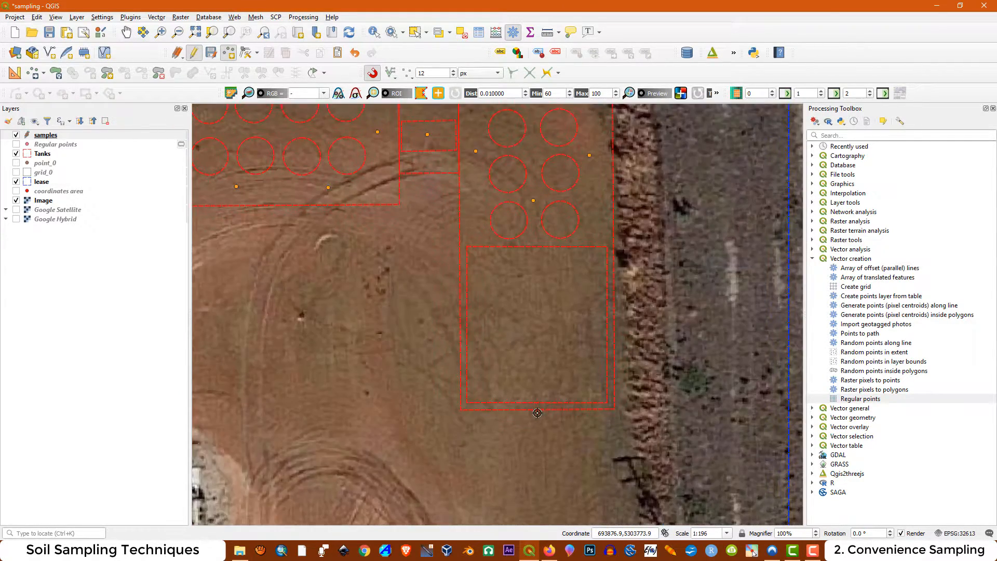
pyautogui.scroll(-1, 539, 417)
pyautogui.scroll(1, 535, 370)
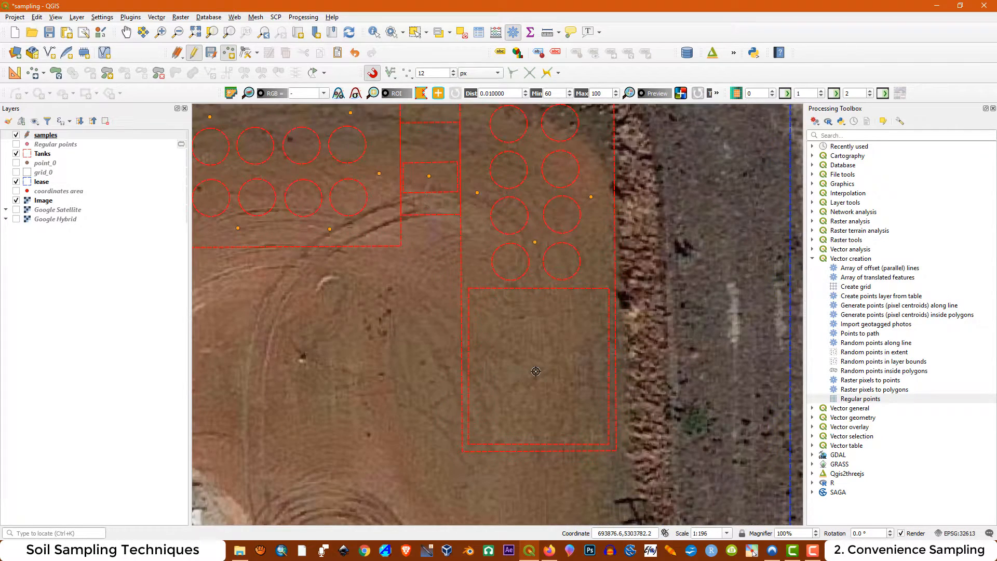
pyautogui.click(497, 329)
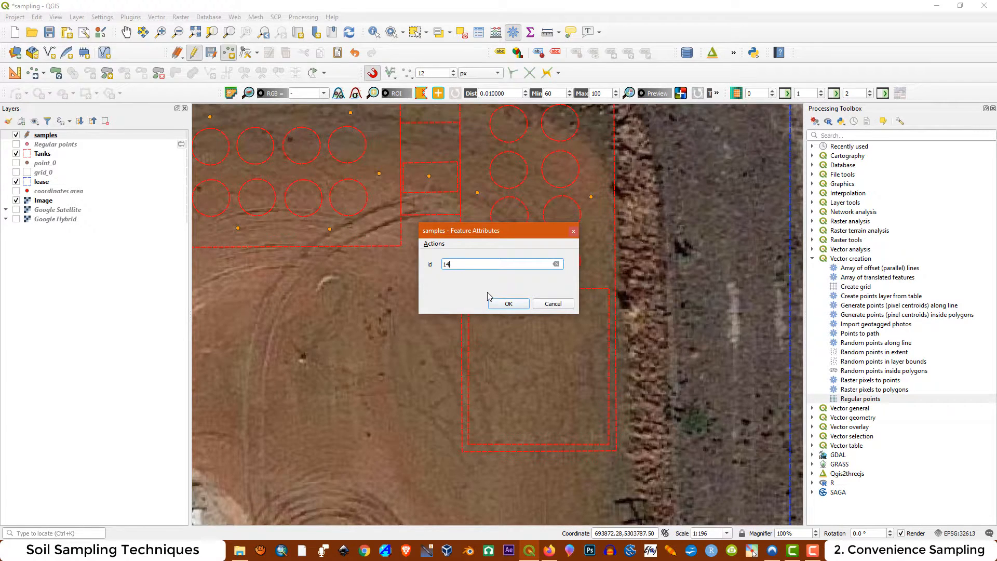
pyautogui.write('15')
pyautogui.click(552, 305)
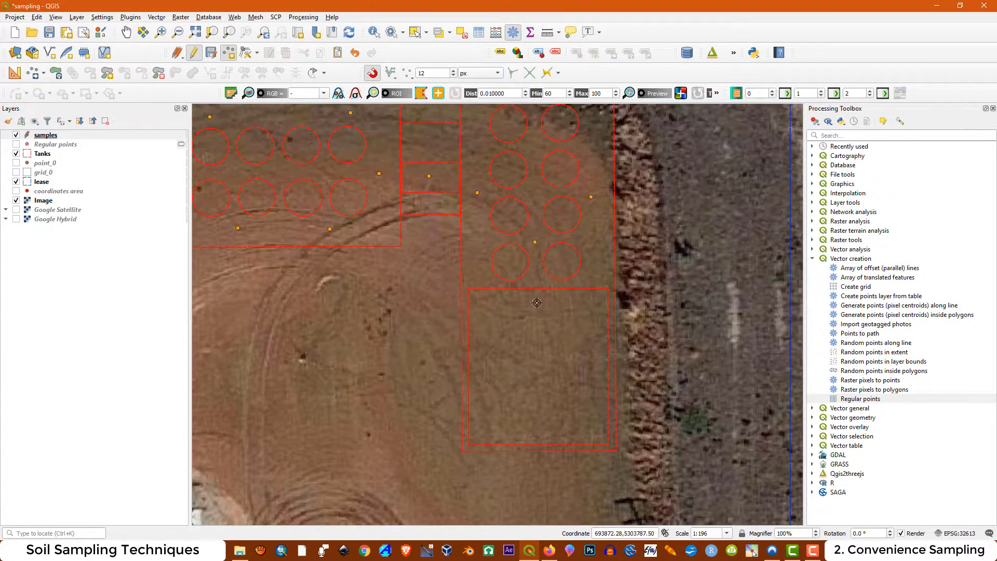
# Add one sample point at the center of the empty enclosure south of the eastern tanks and another just inside the lease's northeast corner
pyautogui.click(538, 365)
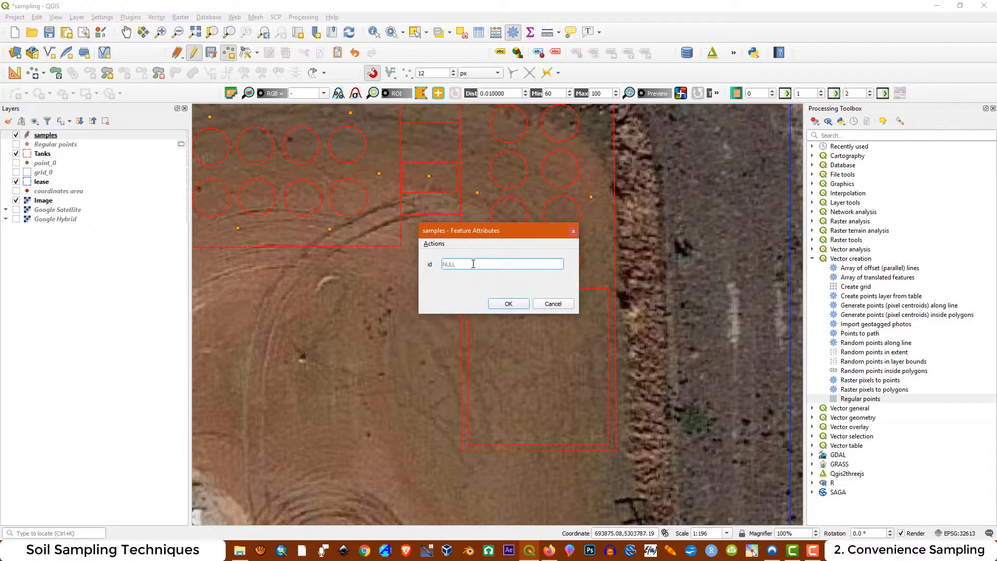
pyautogui.click(509, 304)
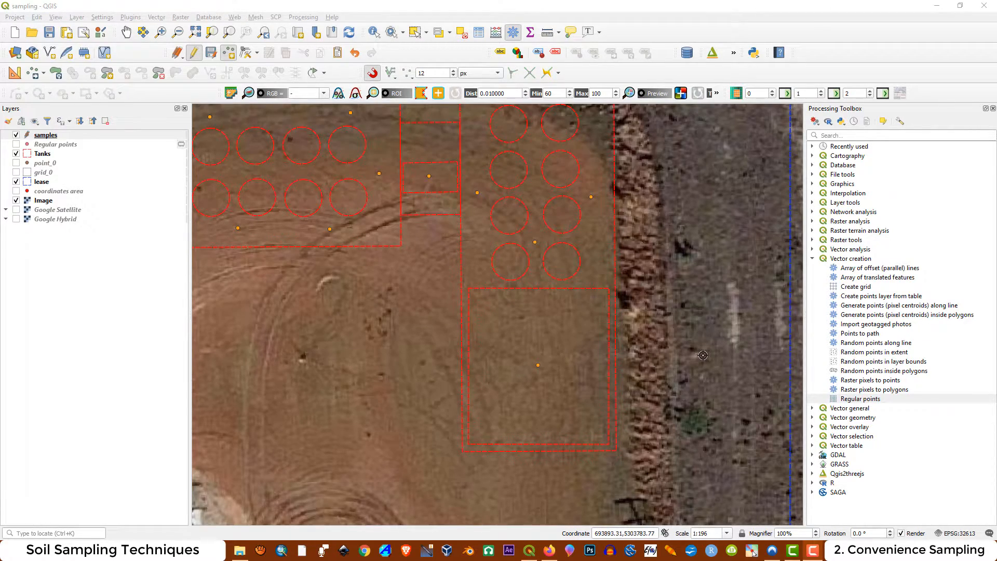
pyautogui.scroll(-2, 704, 356)
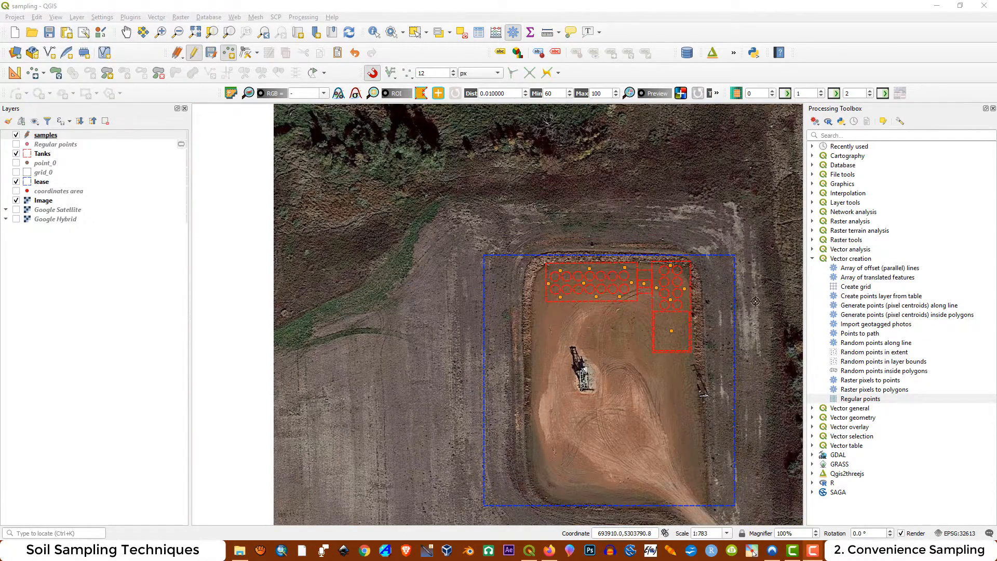
pyautogui.scroll(1, 738, 273)
pyautogui.scroll(1, 716, 248)
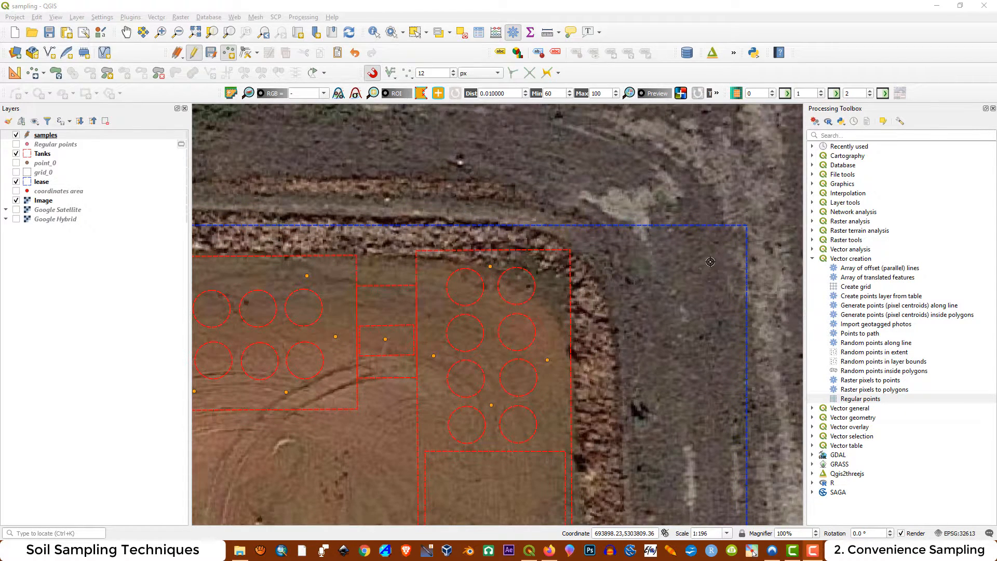
pyautogui.click(731, 242)
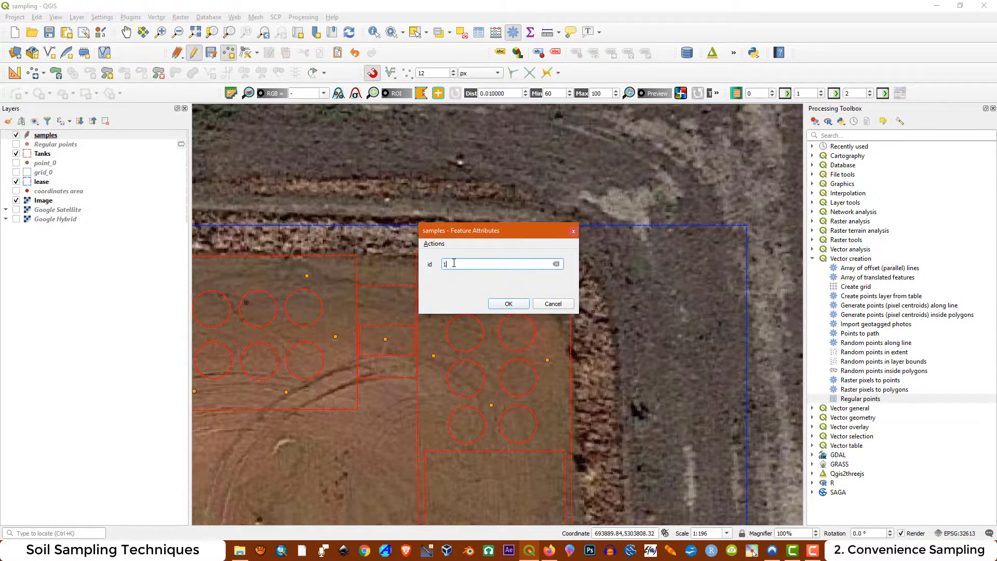
pyautogui.click(508, 304)
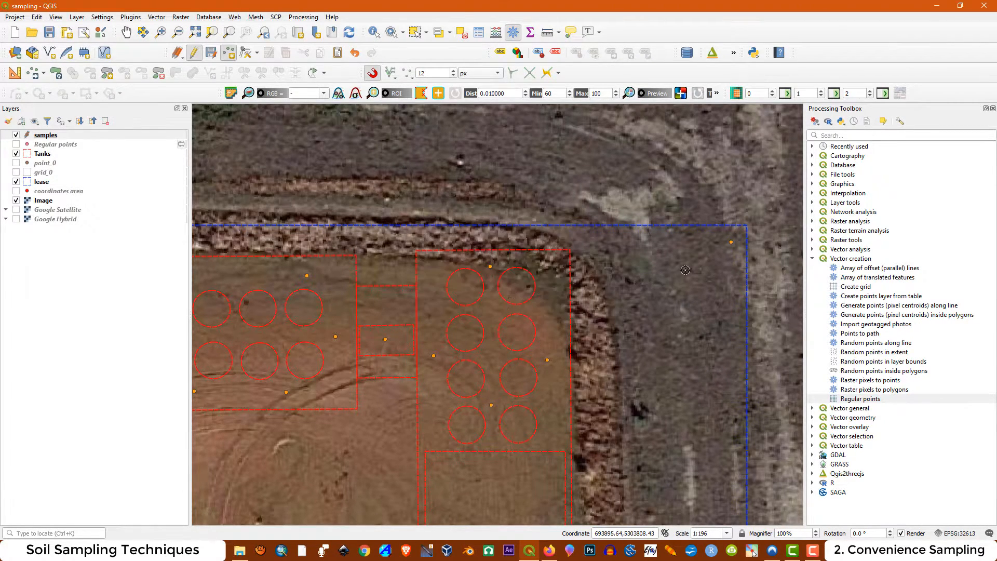
# Add a sample point just inside the lease's northwest corner
pyautogui.scroll(-2, 586, 273)
pyautogui.scroll(3, 456, 259)
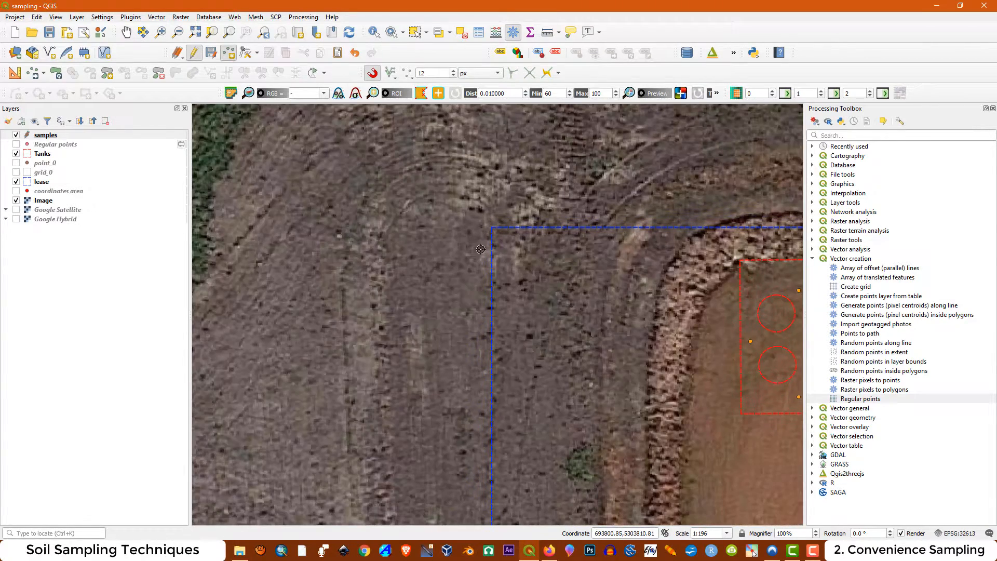
pyautogui.click(502, 230)
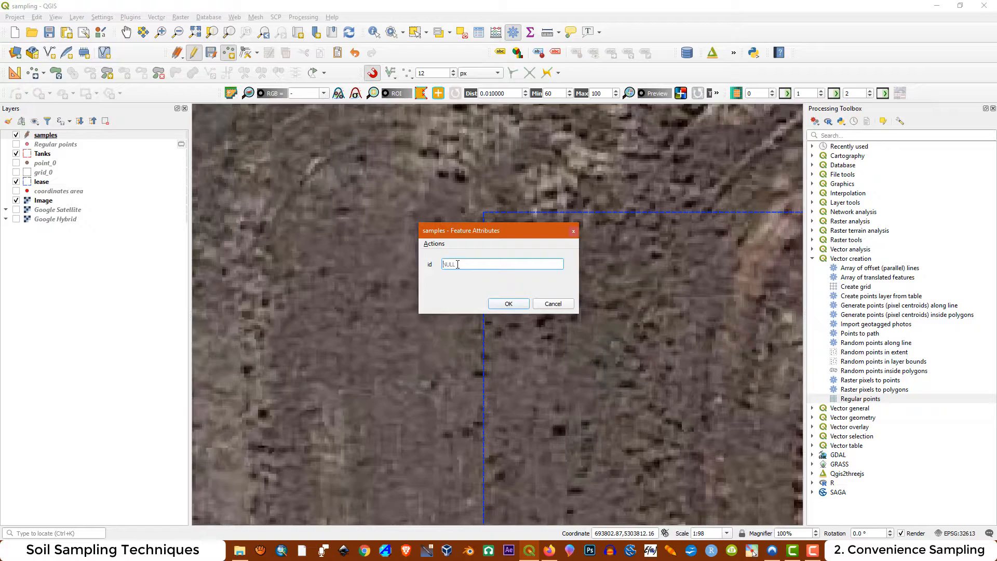
pyautogui.click(509, 304)
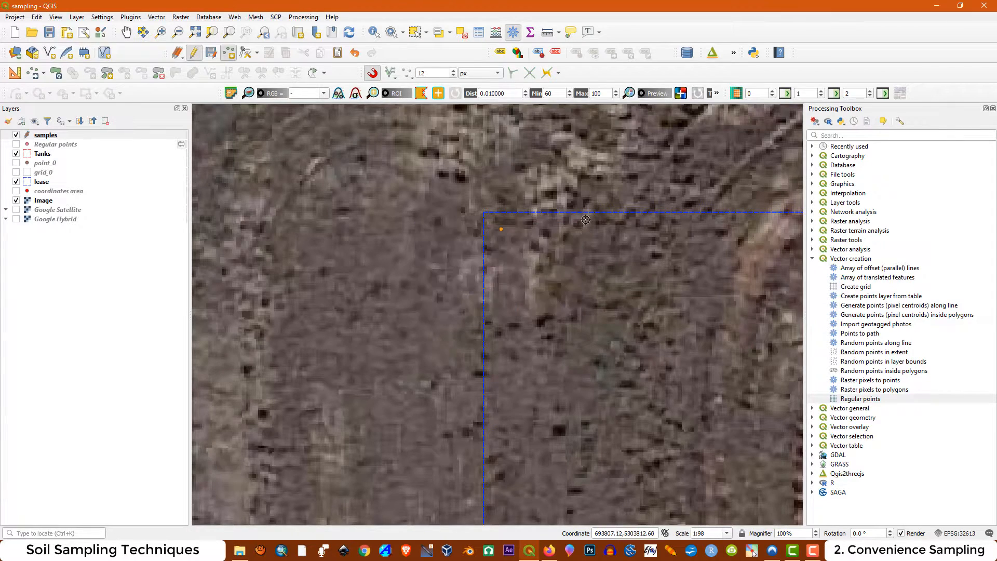
# Add a sample point with id 18 just inside the lease's southwest corner
pyautogui.scroll(-3, 586, 449)
pyautogui.scroll(2, 570, 427)
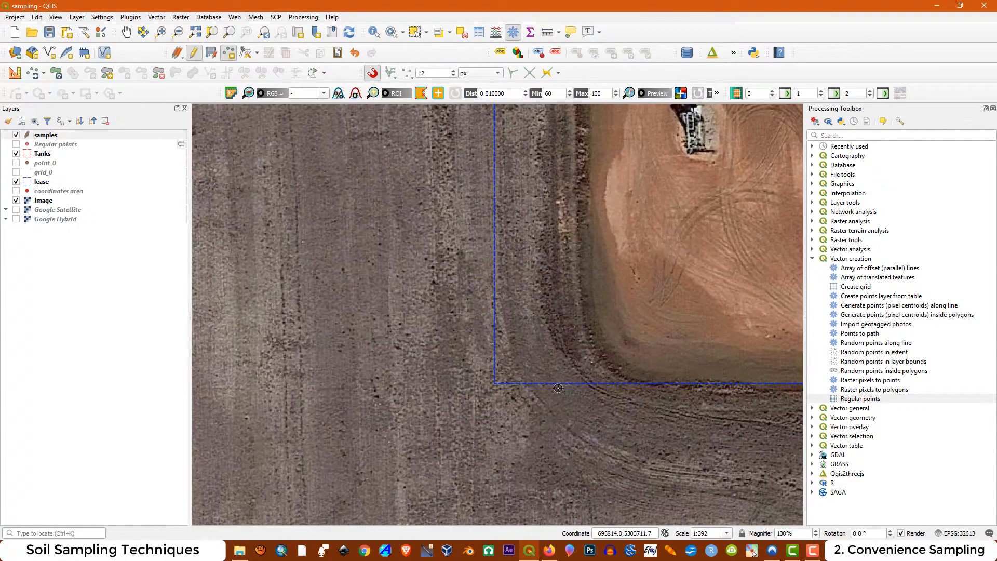
pyautogui.click(448, 366)
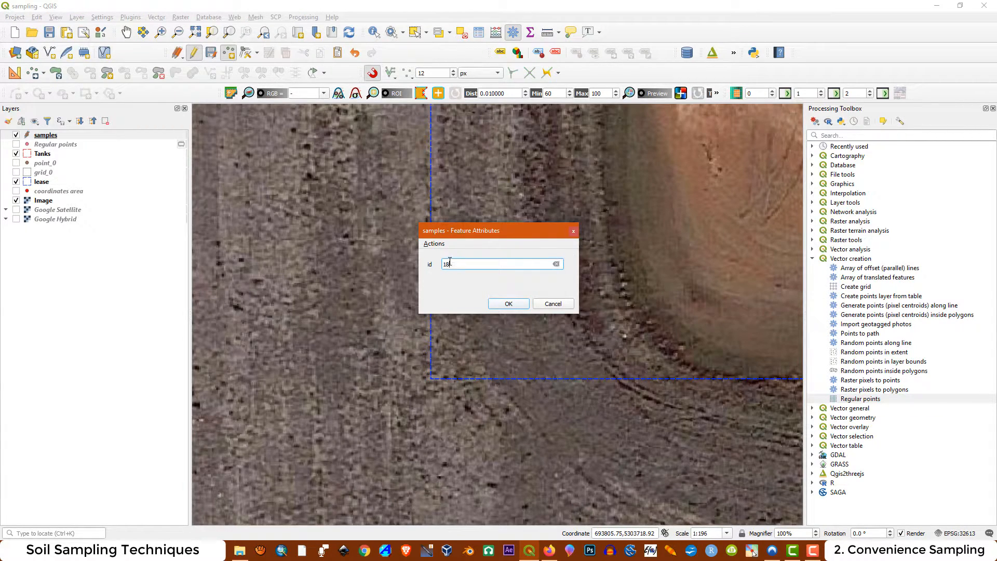
pyautogui.click(508, 304)
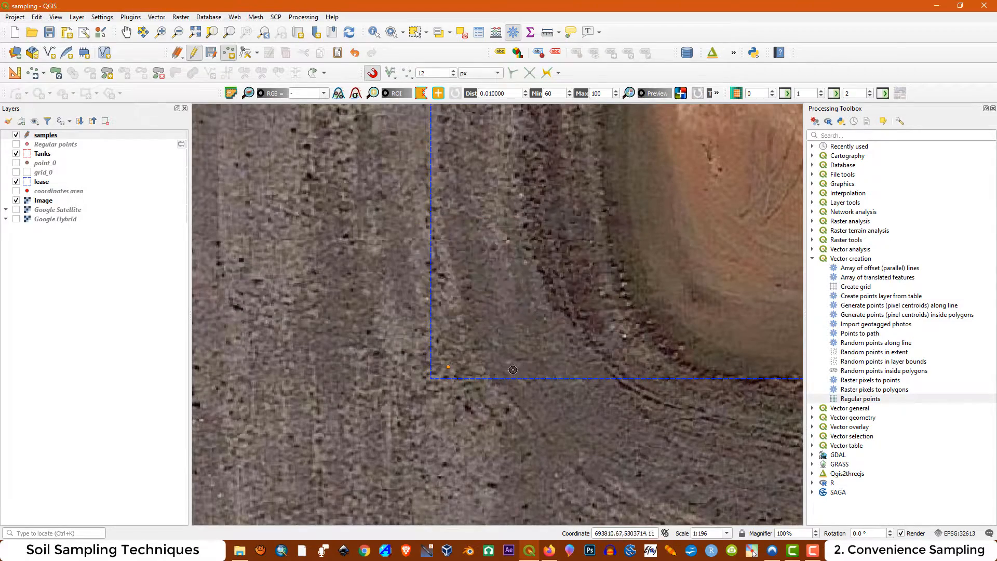
pyautogui.scroll(-2, 458, 425)
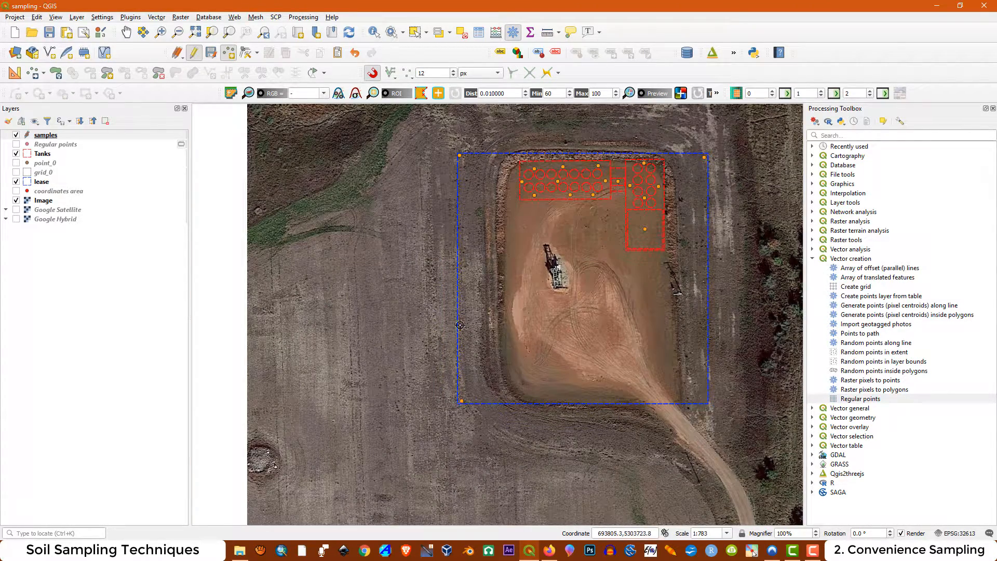
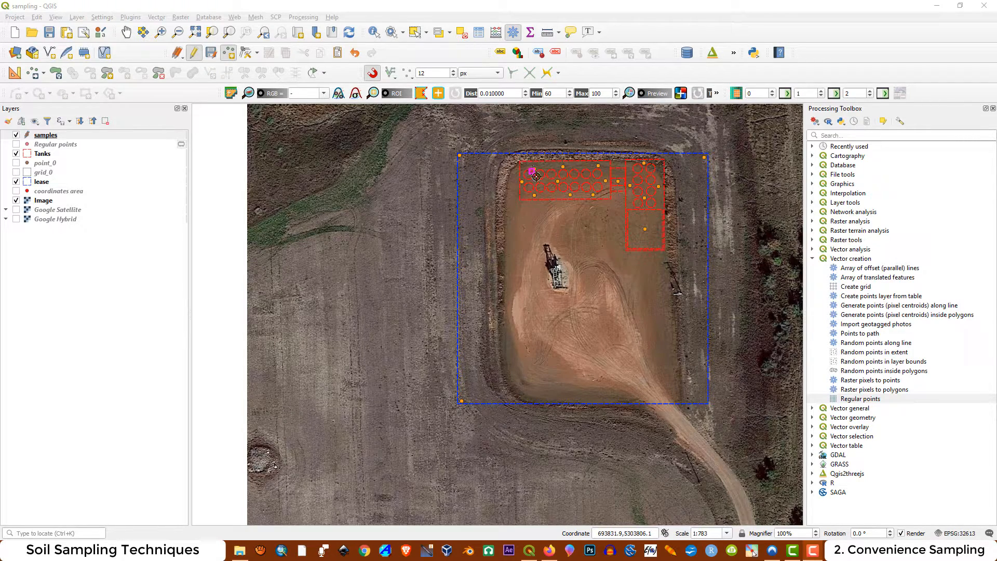
# Stop editing the samples layer and save the added sample points
pyautogui.click(535, 171)
pyautogui.click(201, 56)
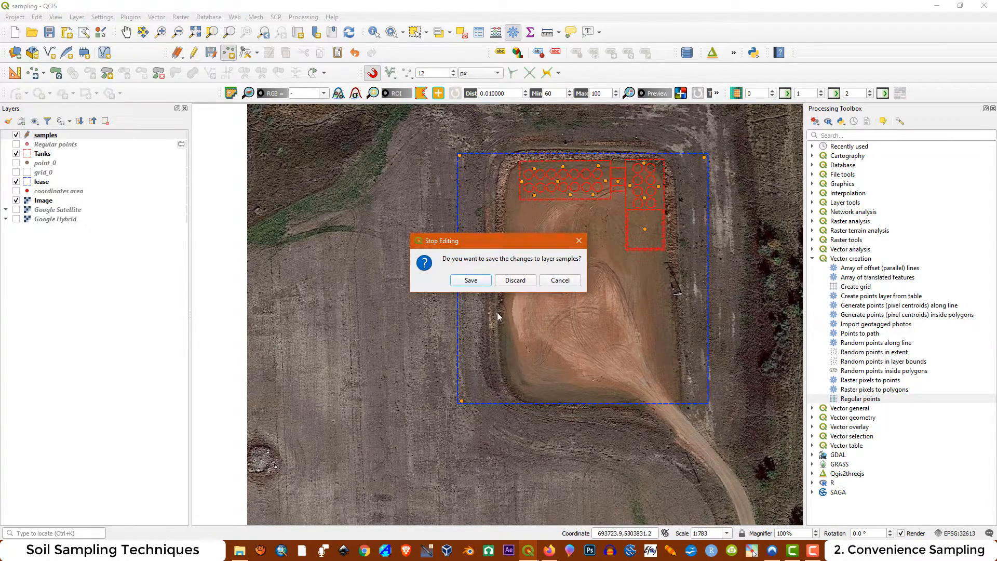
pyautogui.click(471, 281)
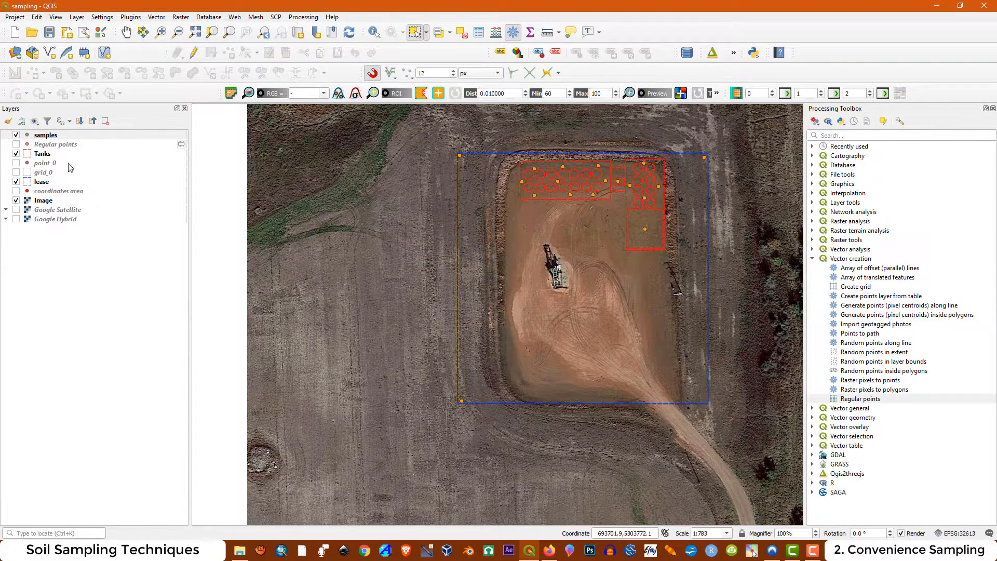
# Open the symbology settings of the samples layer and apply the topo pop capital marker preset
pyautogui.rightClick(46, 135)
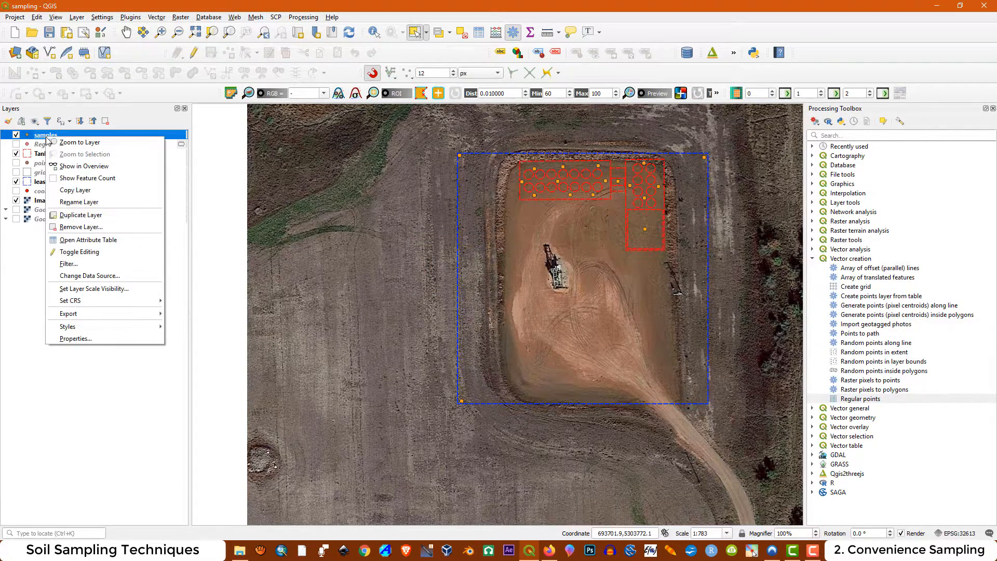
pyautogui.click(76, 339)
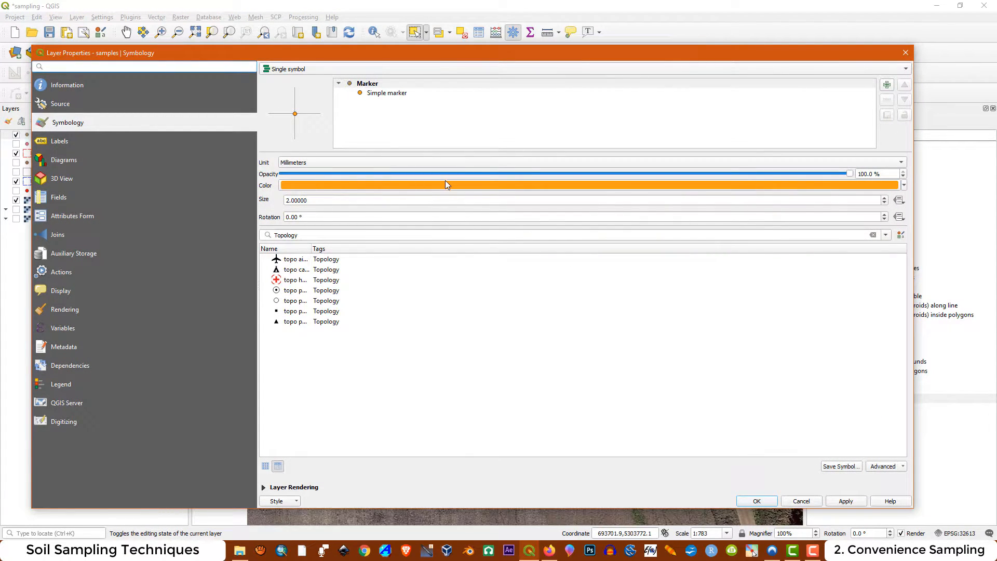
pyautogui.click(369, 85)
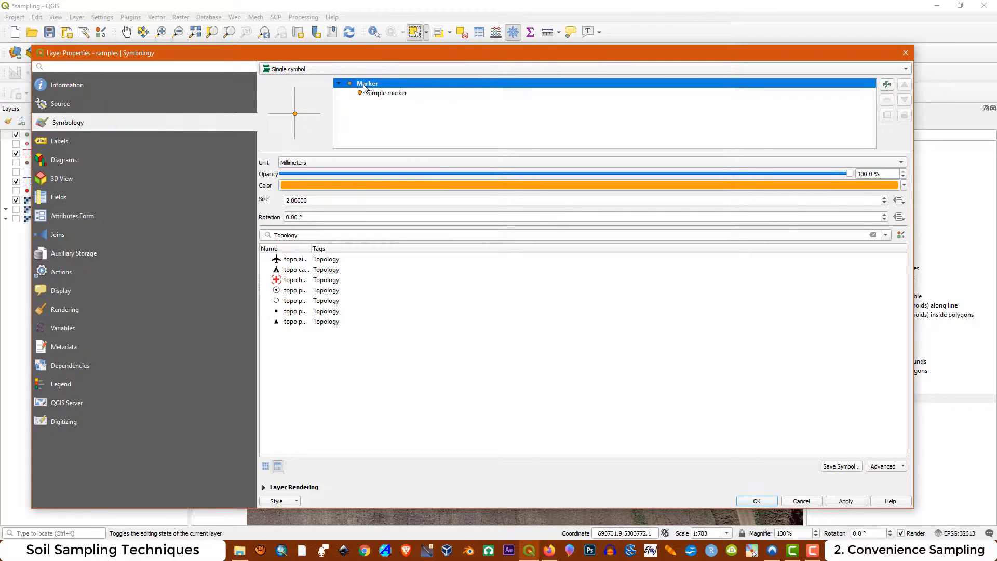
pyautogui.click(285, 291)
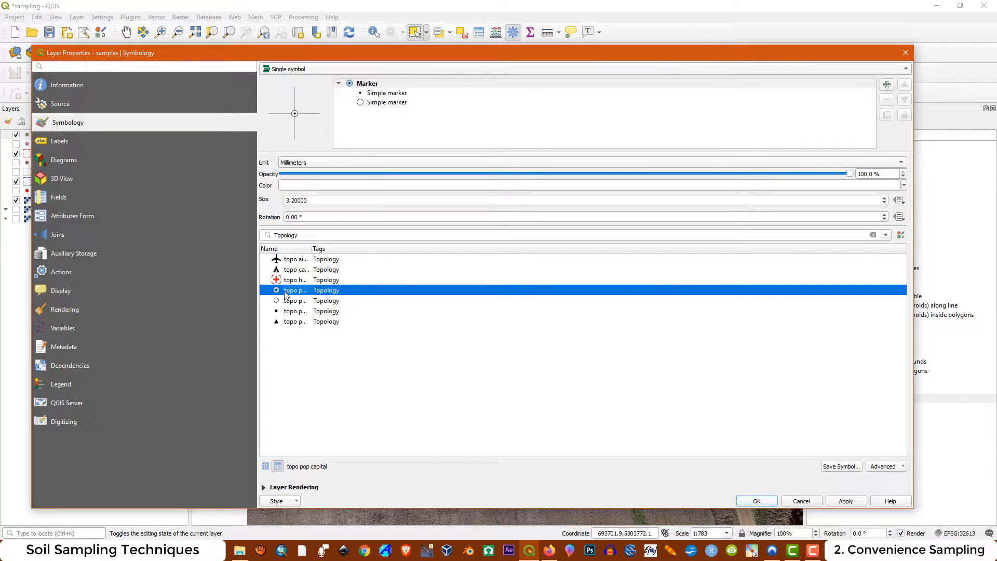
# Change the inner simple marker to a diagonal cross of size 1 mm and apply it, narrowing the dialog to uncover the map
pyautogui.click(384, 93)
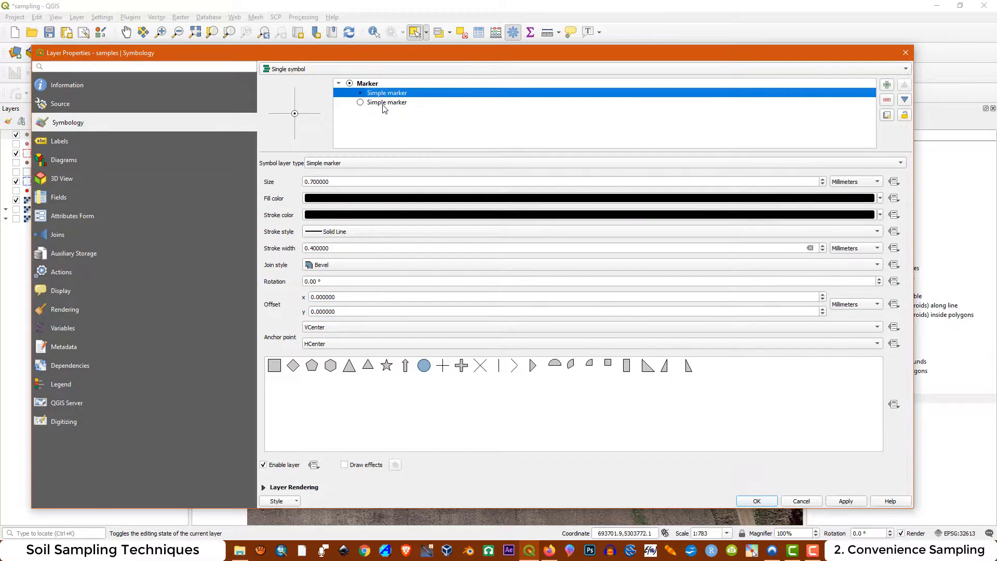
pyautogui.click(479, 368)
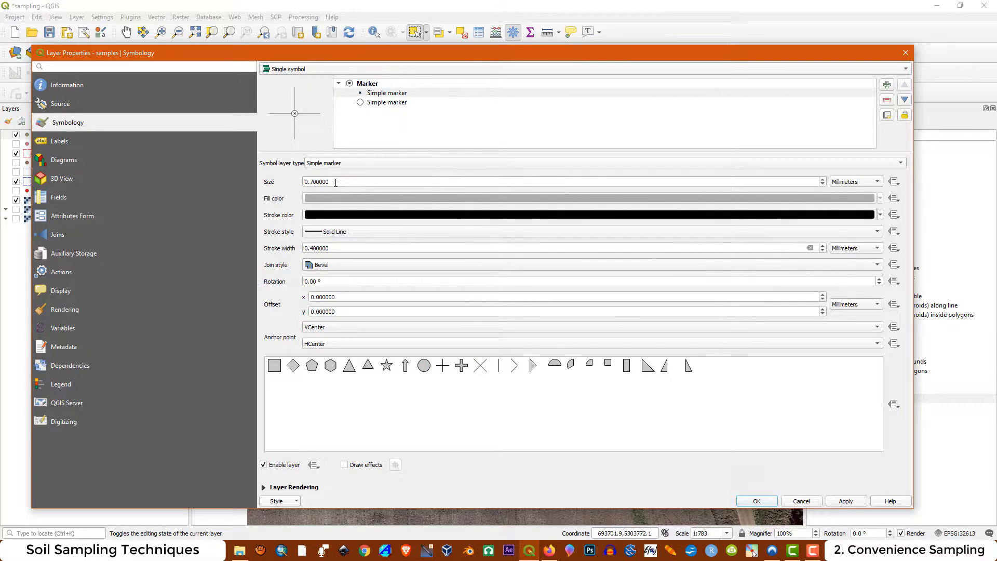
pyautogui.moveTo(338, 182); pyautogui.dragTo(291, 178)
pyautogui.write('1')
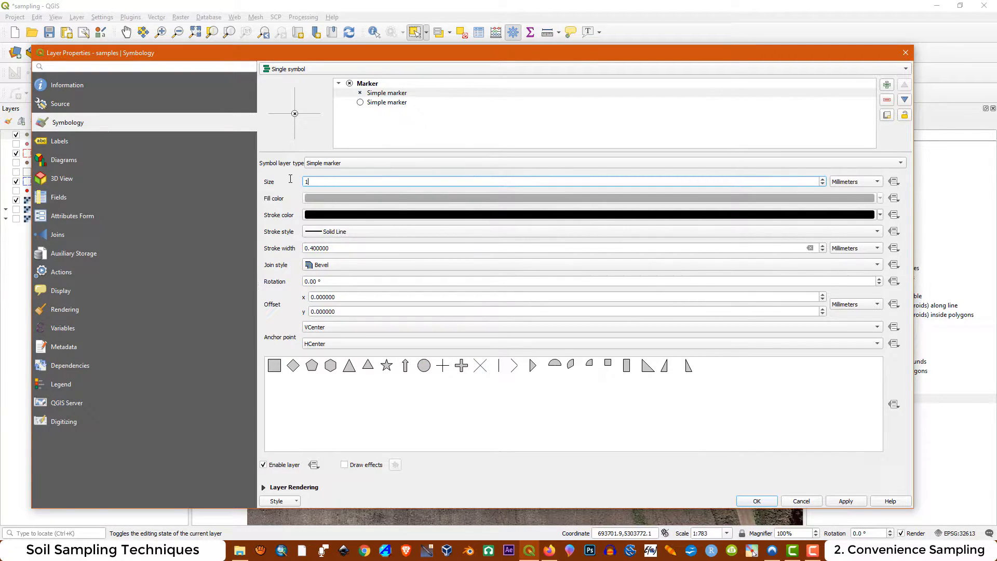
pyautogui.moveTo(914, 335); pyautogui.dragTo(413, 273)
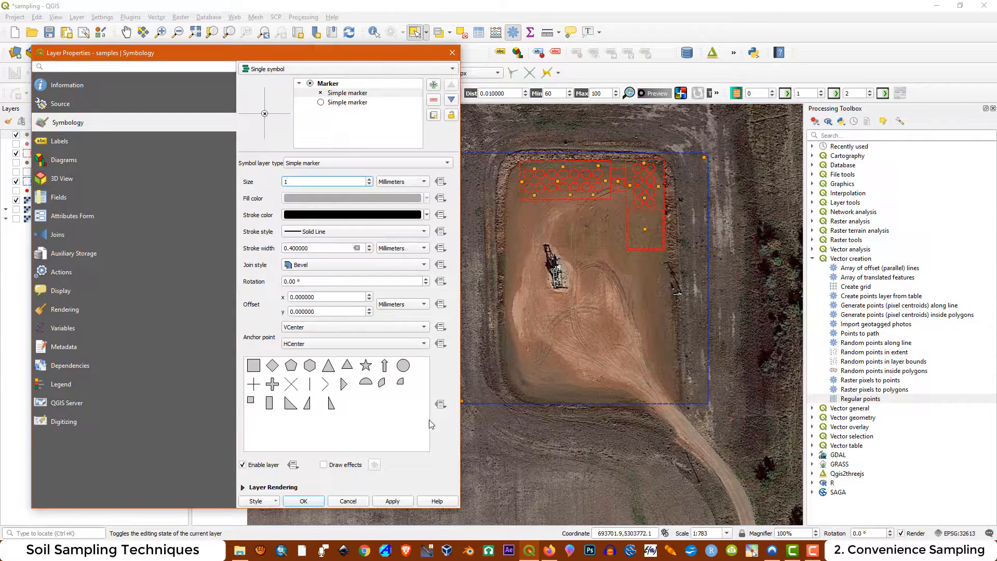
pyautogui.click(387, 500)
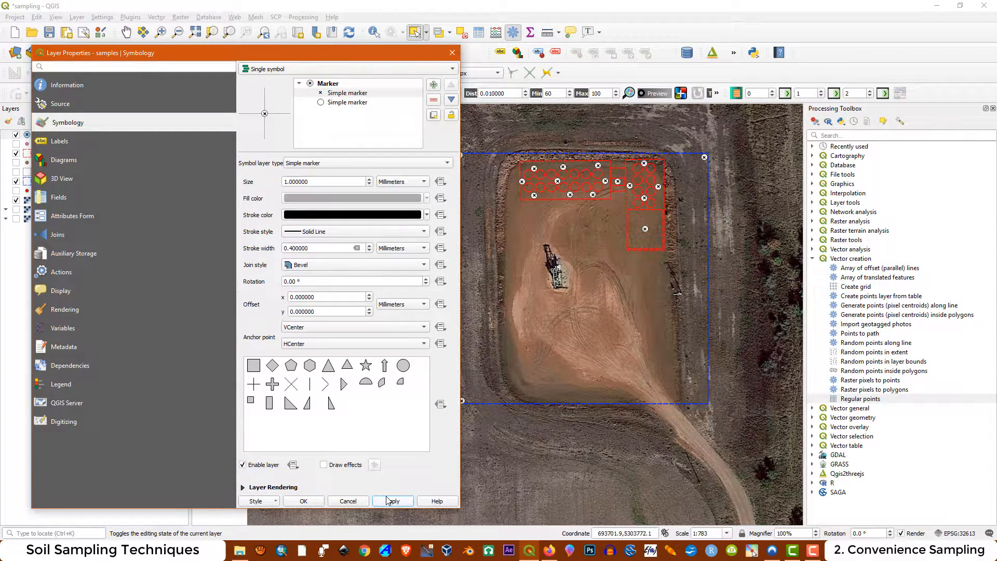
# Fill the outer circle marker with green and apply the change to the map
pyautogui.click(344, 103)
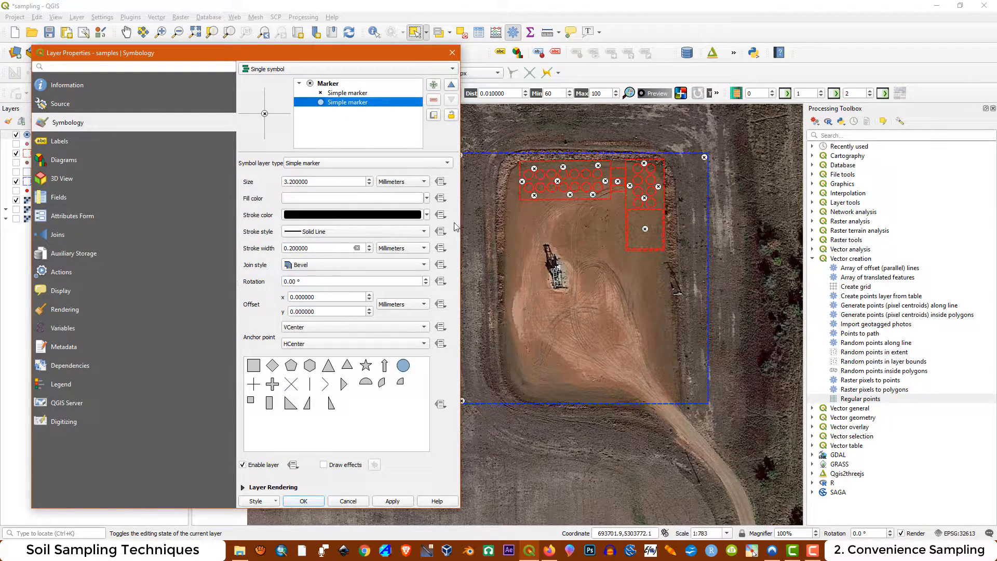
pyautogui.click(427, 199)
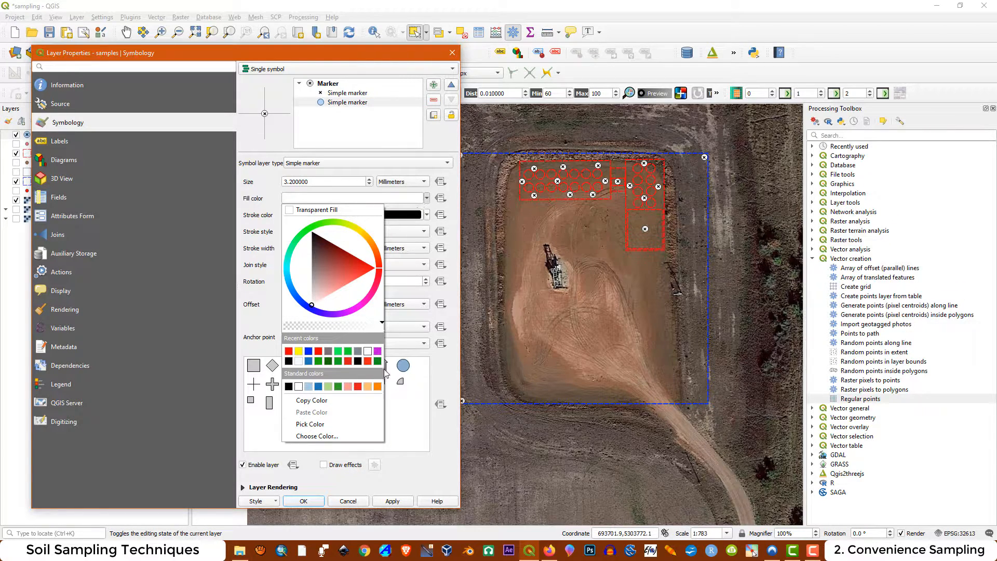
pyautogui.click(339, 362)
pyautogui.click(386, 502)
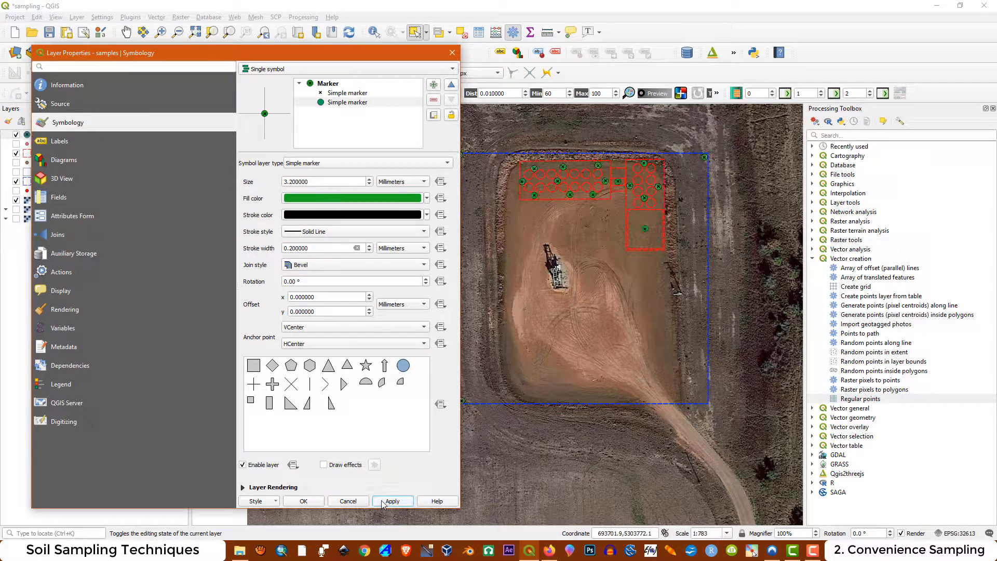
# Set the inner cross marker's size to 2 mm and apply it
pyautogui.click(327, 93)
pyautogui.moveTo(308, 180); pyautogui.dragTo(262, 182)
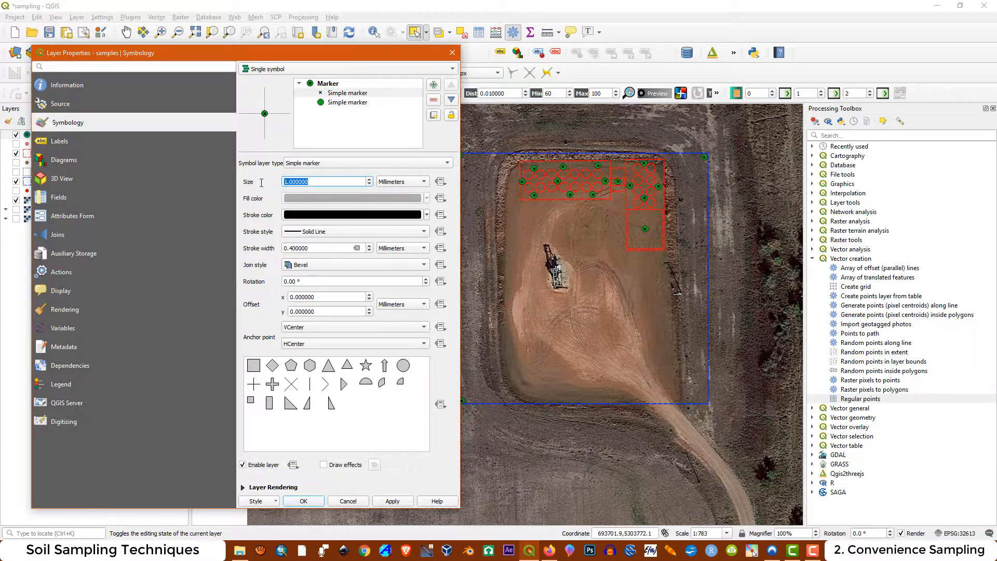
pyautogui.write('2')
pyautogui.click(393, 502)
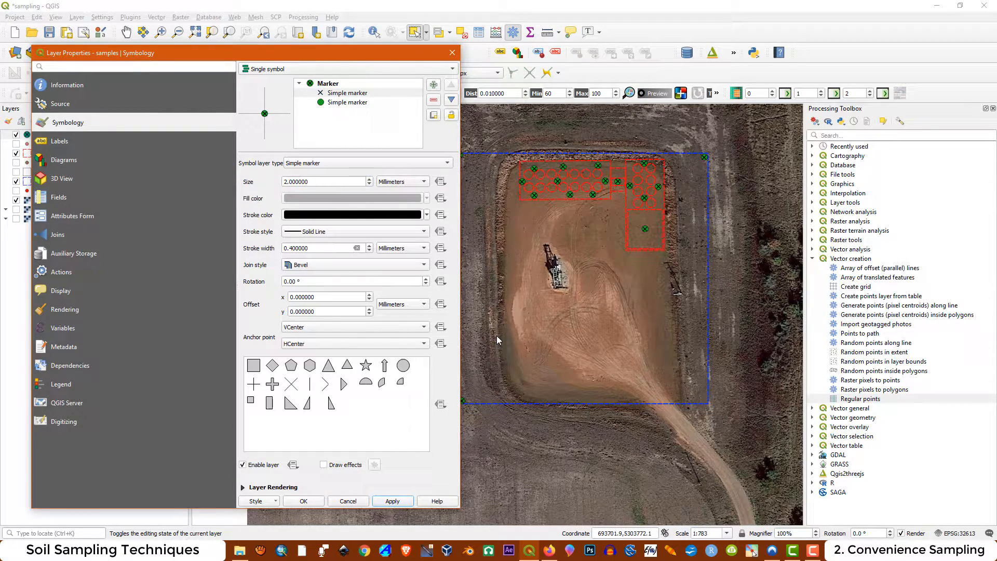
# Set the outer circle marker's size to 2.5 mm and apply it
pyautogui.click(337, 102)
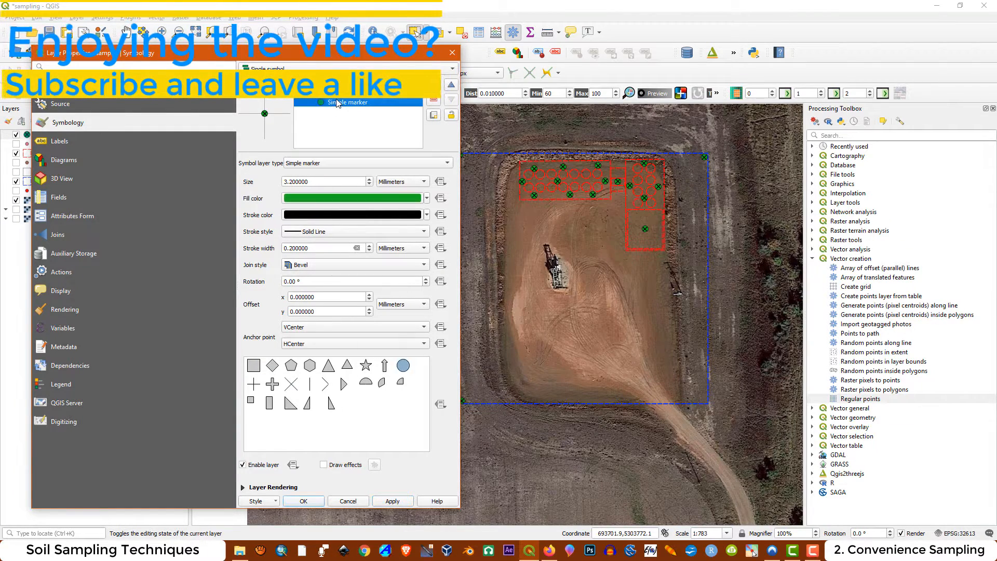
pyautogui.click(315, 181)
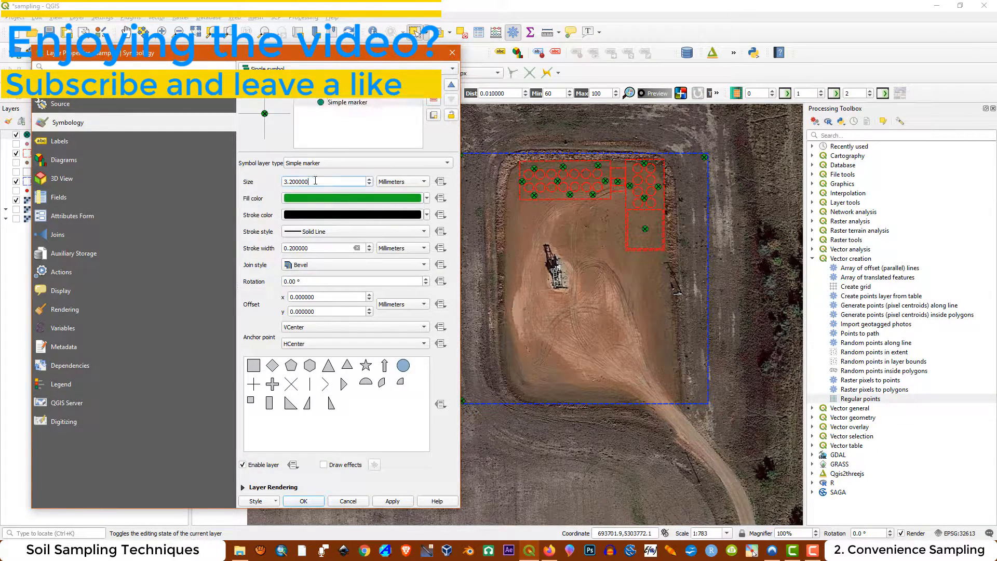
pyautogui.moveTo(315, 181); pyautogui.dragTo(277, 179)
pyautogui.write('2.5')
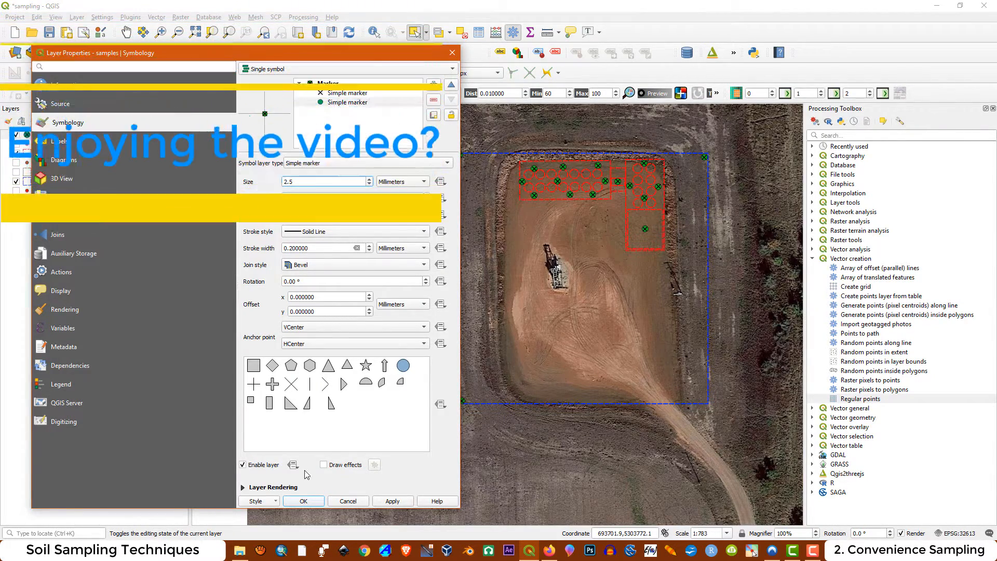
pyautogui.click(391, 501)
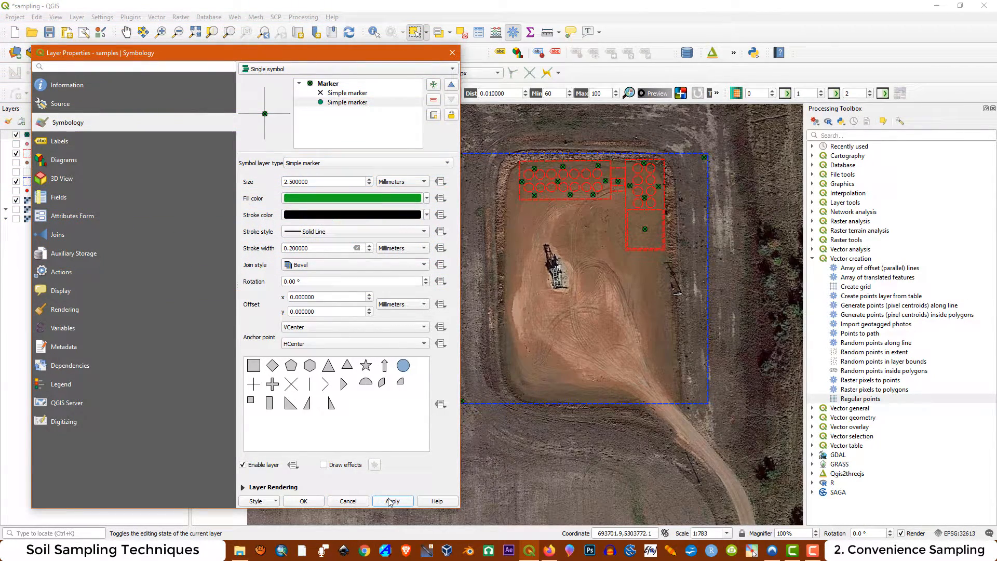
# Set the inner cross marker's size to 1.5 mm and apply it
pyautogui.click(332, 97)
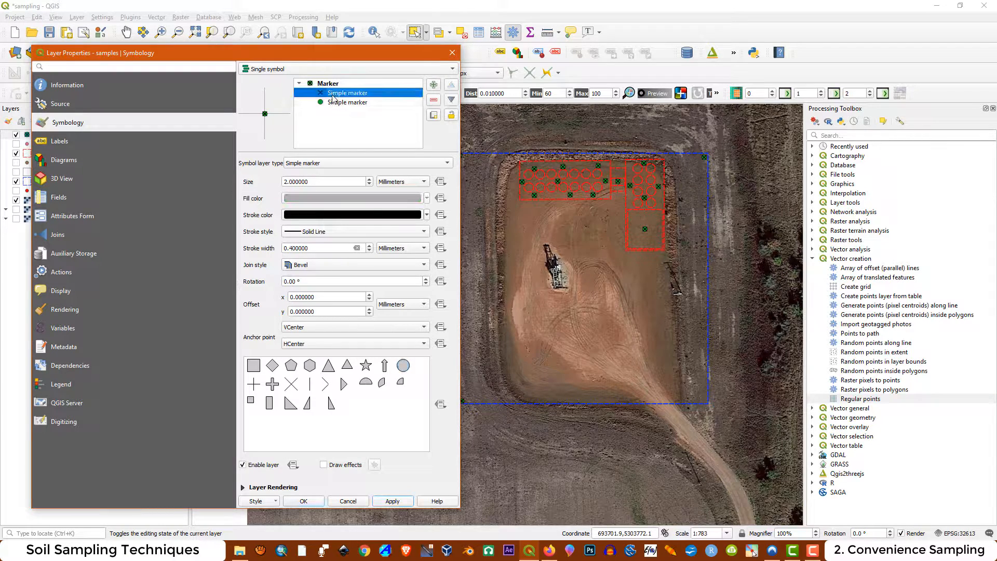
pyautogui.moveTo(314, 180); pyautogui.dragTo(250, 177)
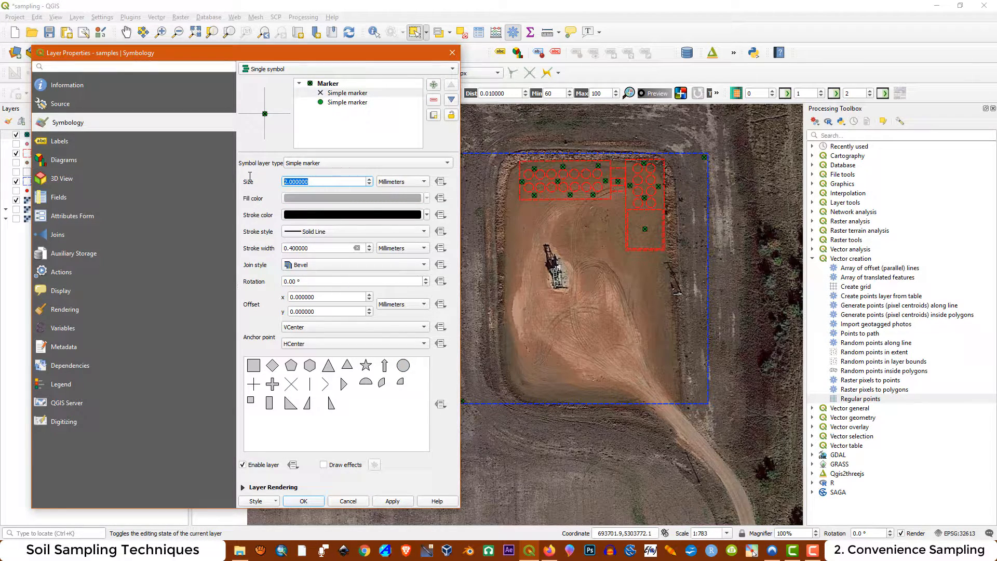
pyautogui.write('1.5')
pyautogui.click(392, 503)
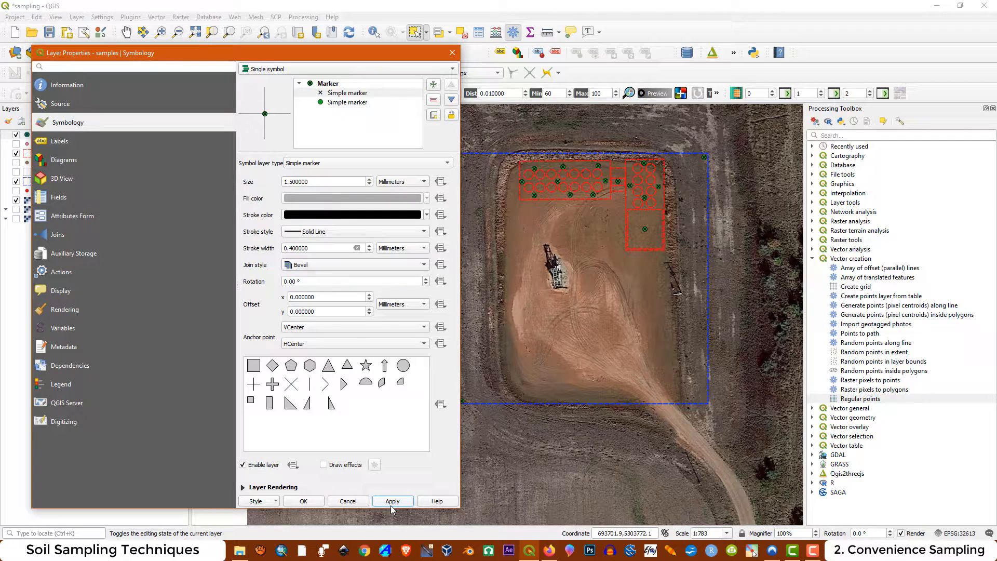
pyautogui.click(392, 507)
# Change the circle marker's fill to a muted greyish green and accept the samples layer's styling
pyautogui.click(342, 102)
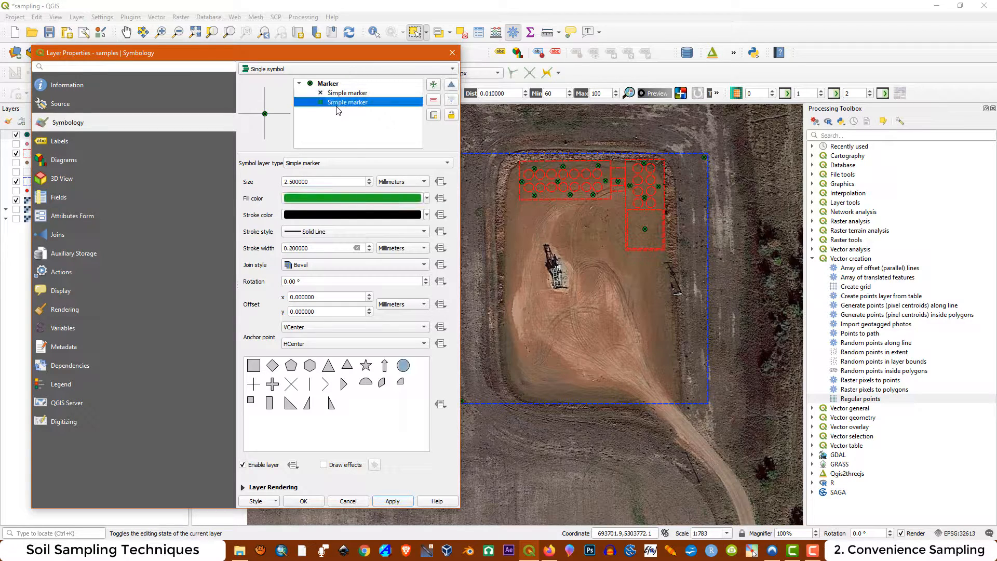
pyautogui.click(427, 199)
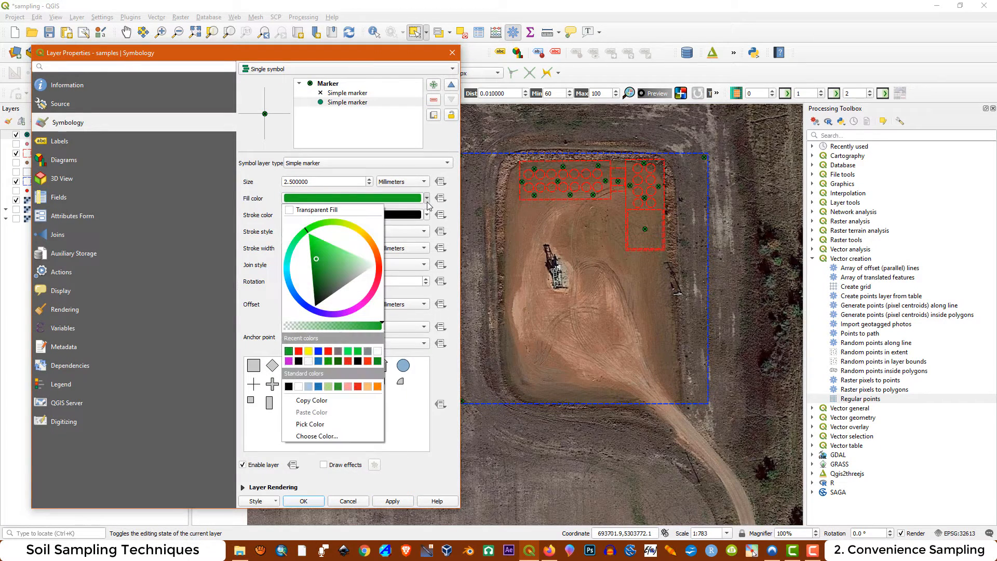
pyautogui.click(338, 279)
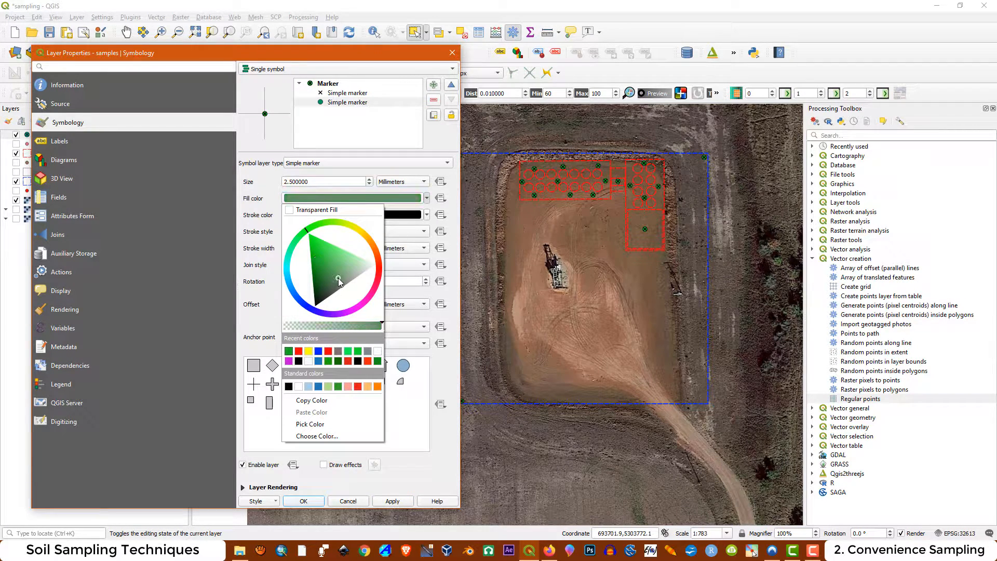
pyautogui.click(393, 503)
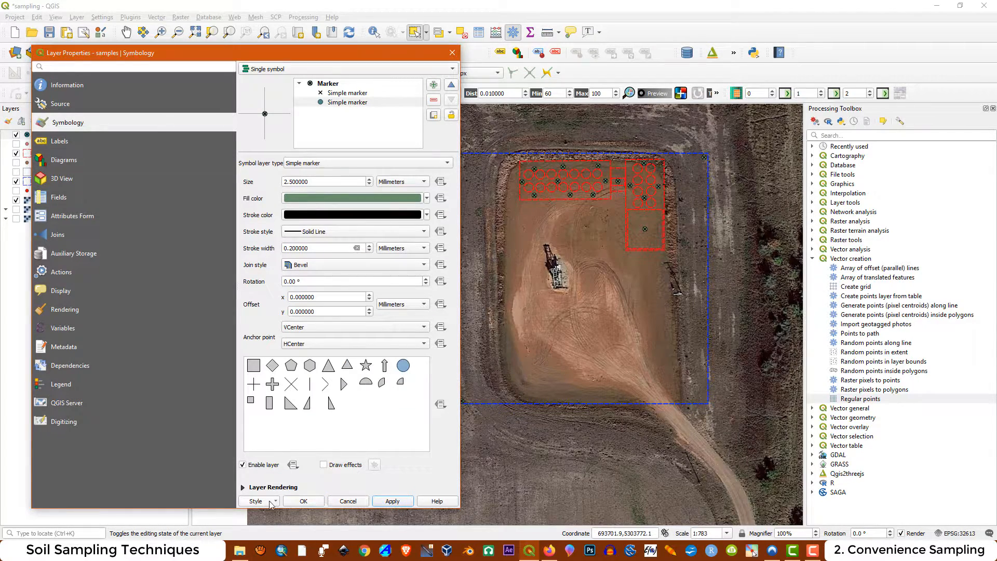
pyautogui.click(303, 501)
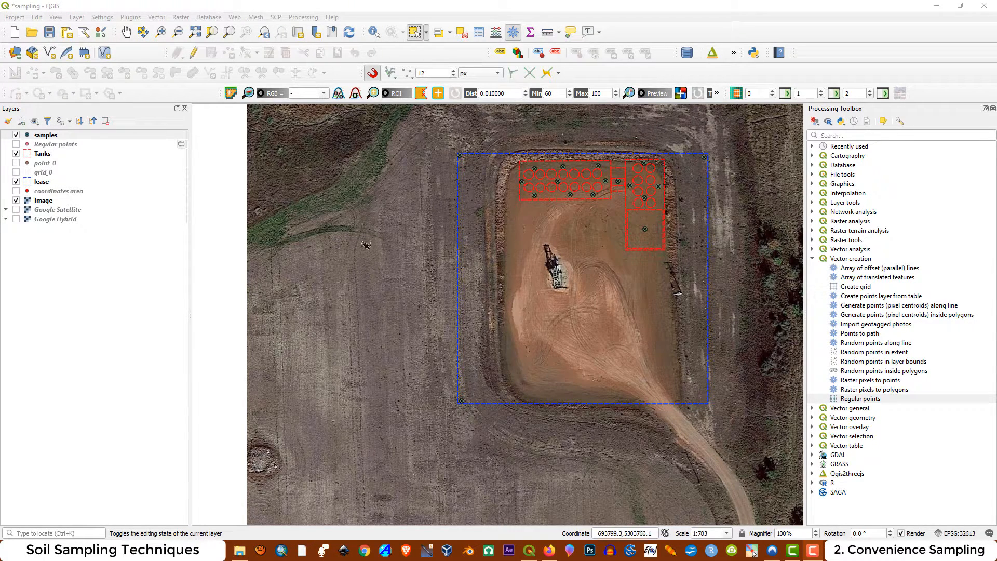
# Toggle the lease and Image layers off and on to check the sample points, leaving only the Image layer hidden
pyautogui.click(16, 201)
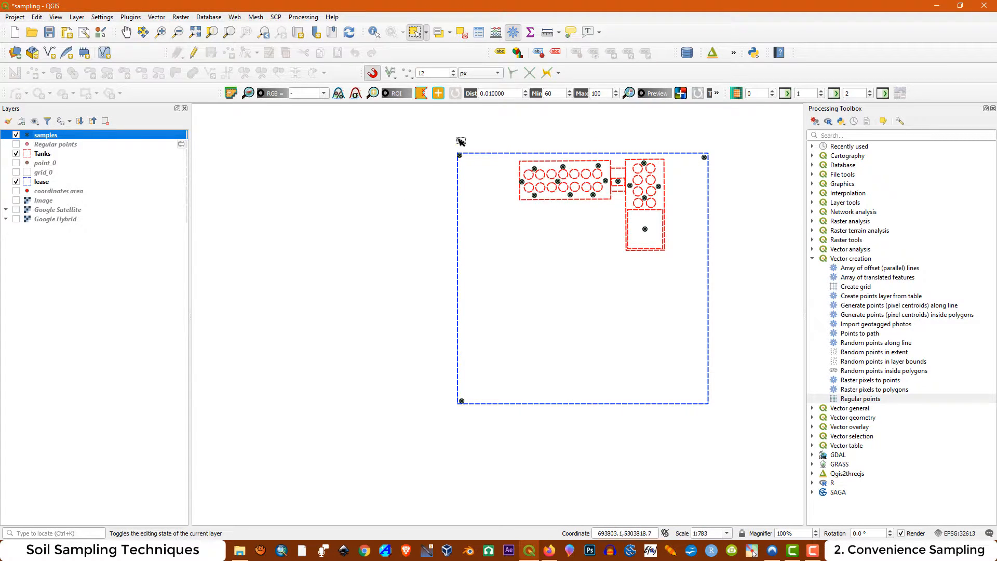
pyautogui.click(16, 181)
pyautogui.click(16, 181)
pyautogui.click(13, 202)
pyautogui.click(16, 201)
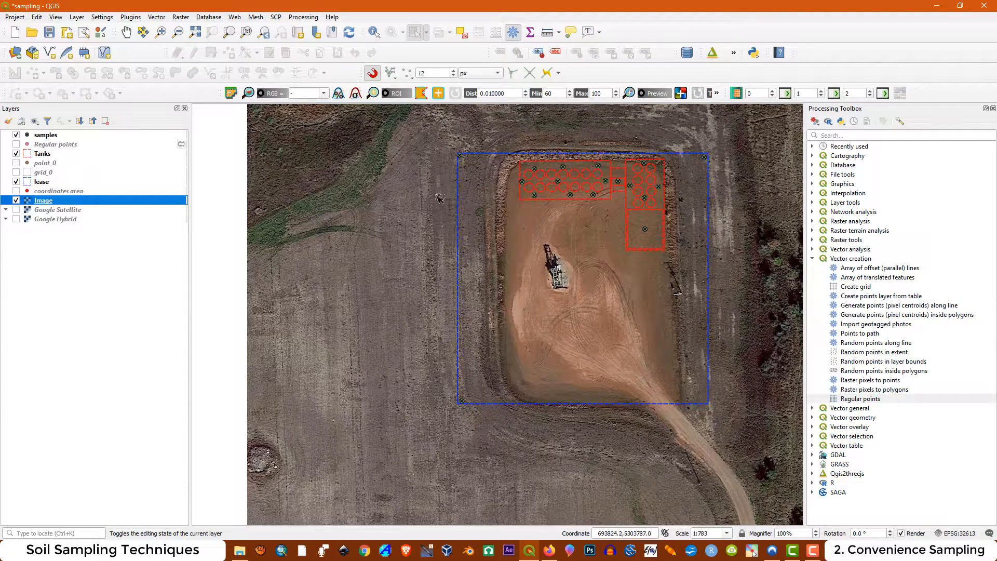
pyautogui.click(16, 201)
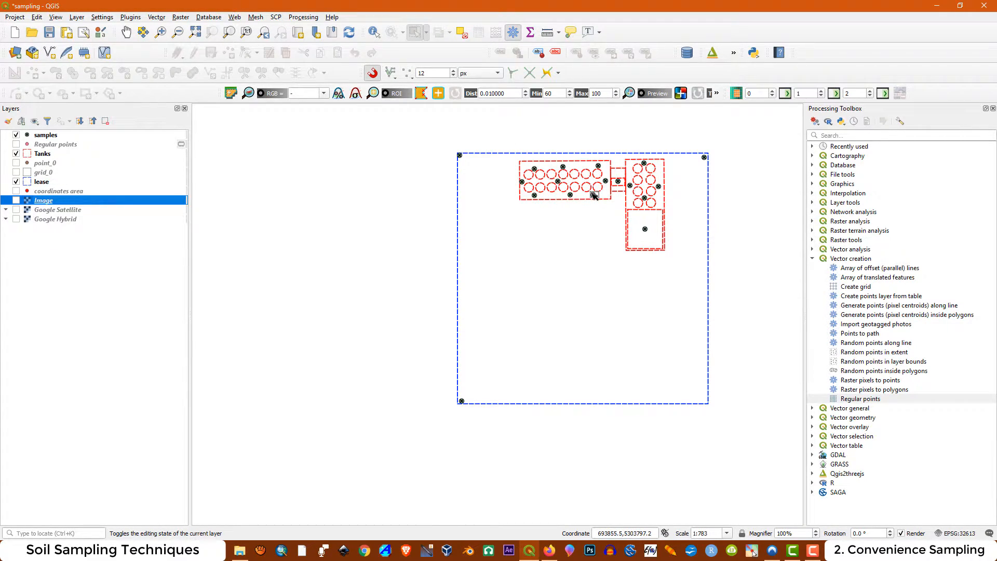
# Open the samples layer's attribute table and sort the records by id in ascending numeric order
pyautogui.click(51, 136)
pyautogui.rightClick(53, 137)
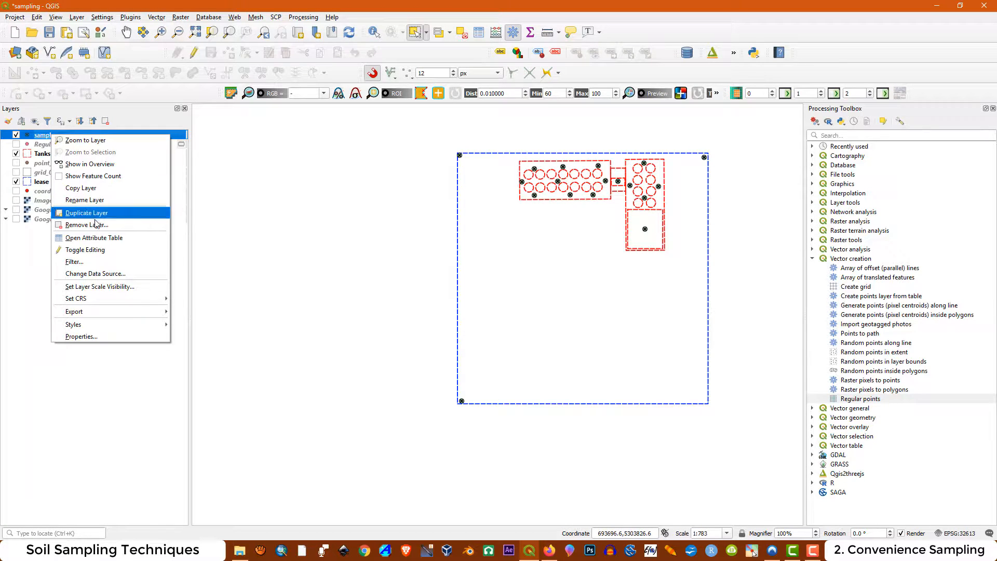
pyautogui.click(108, 242)
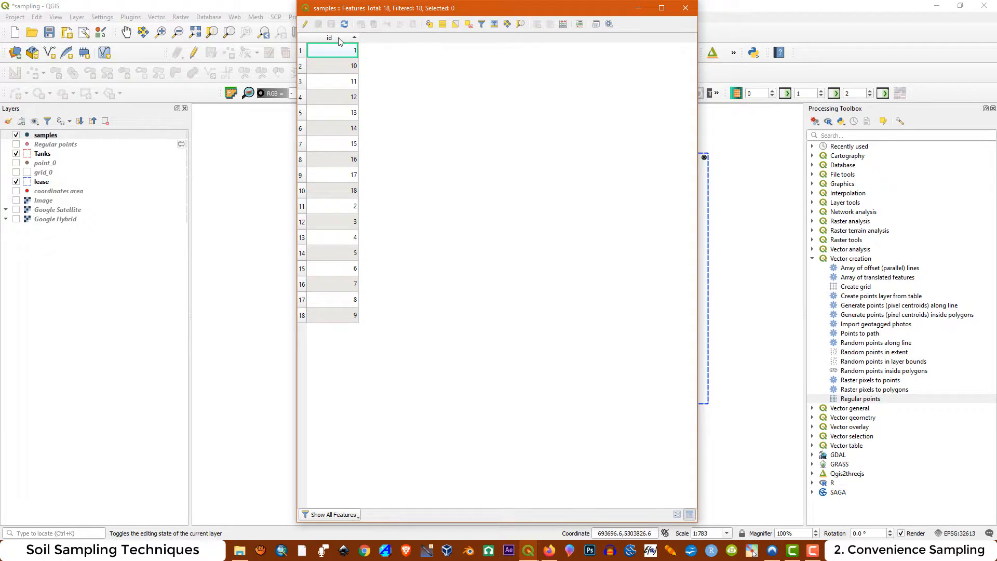
pyautogui.click(341, 39)
pyautogui.click(340, 39)
# Make the samples layer editable and add a text (string) field named Sample ID with a custom length
pyautogui.click(306, 25)
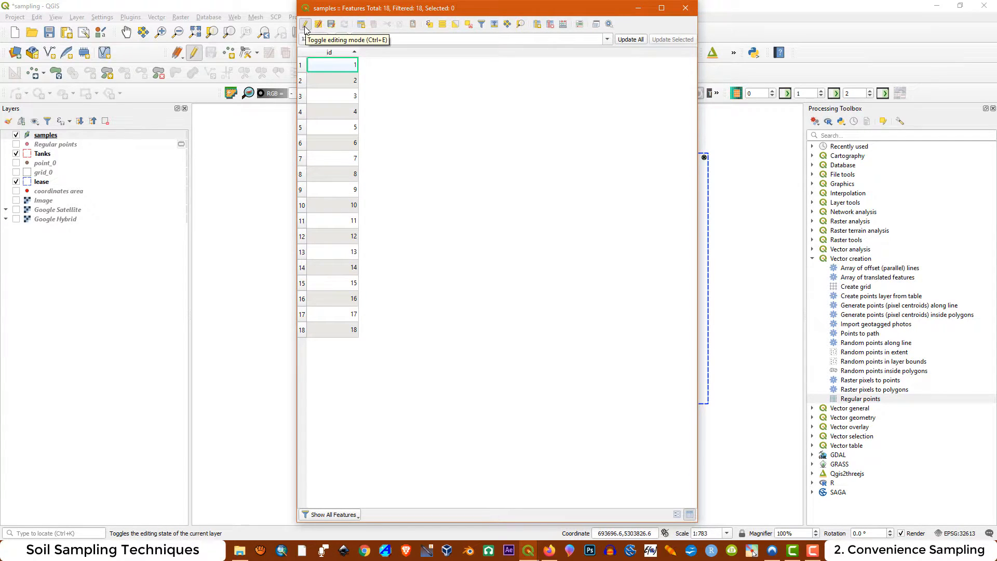
pyautogui.click(536, 26)
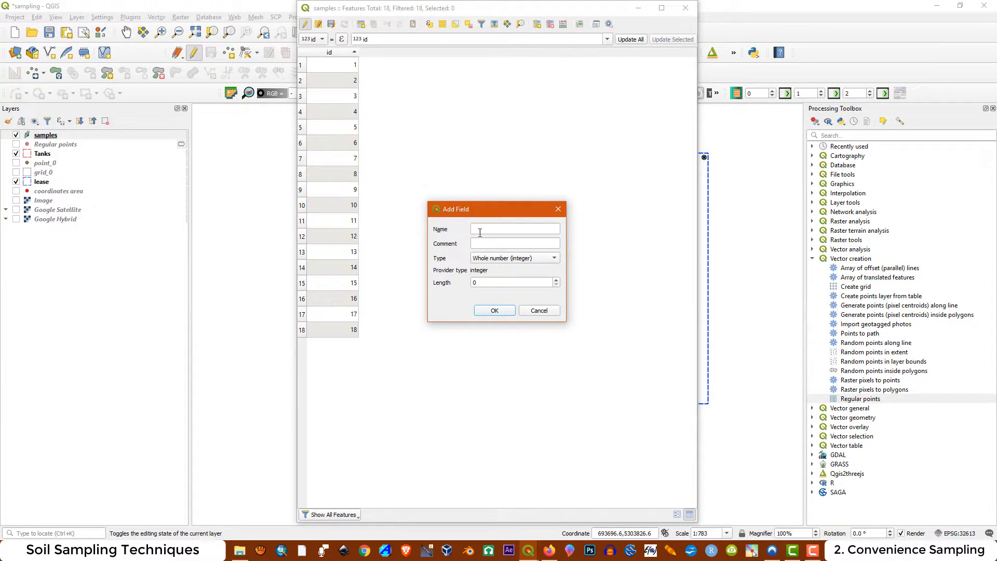
pyautogui.click(487, 228)
pyautogui.click(497, 261)
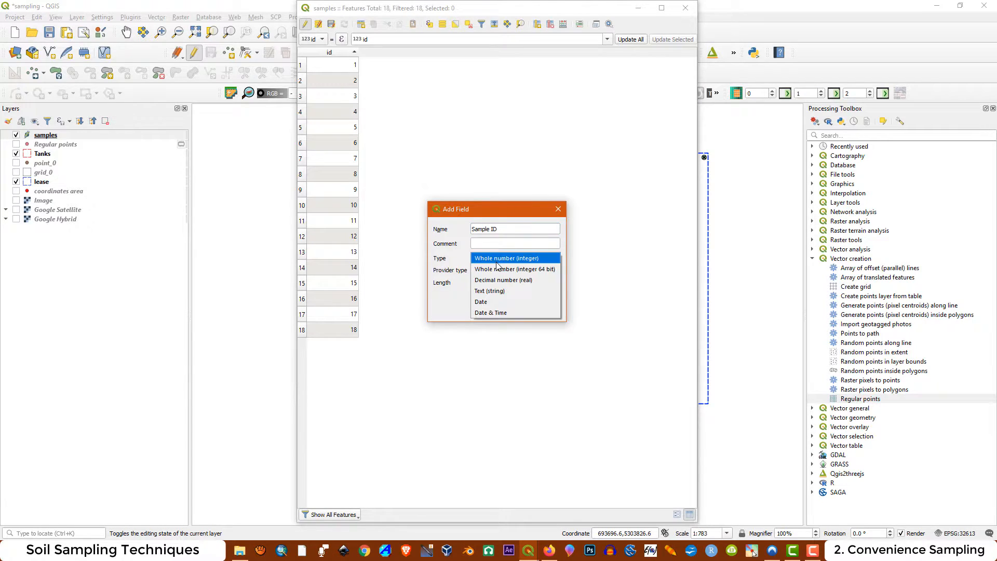
pyautogui.click(499, 293)
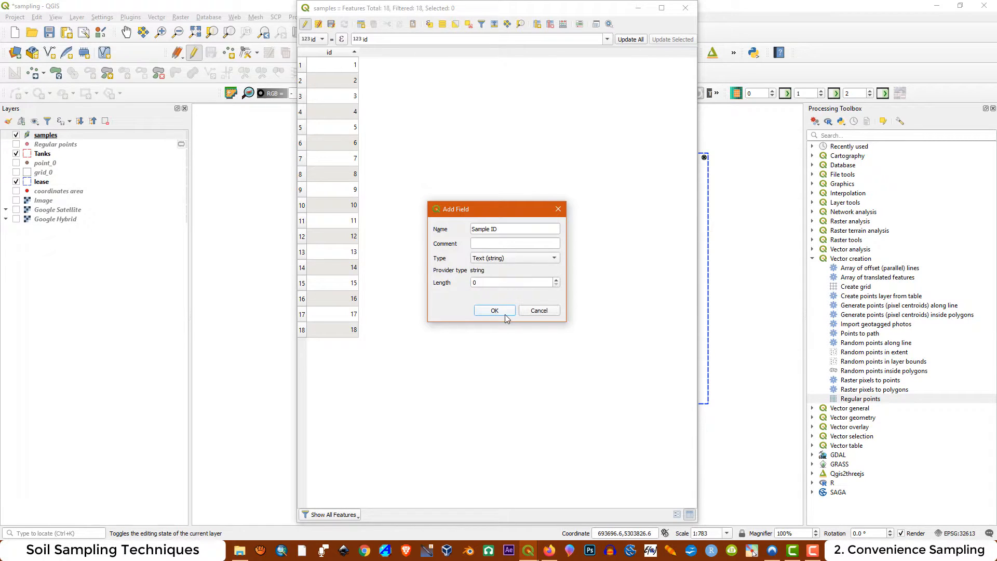
pyautogui.doubleClick(480, 283)
pyautogui.write('2')
pyautogui.click(495, 311)
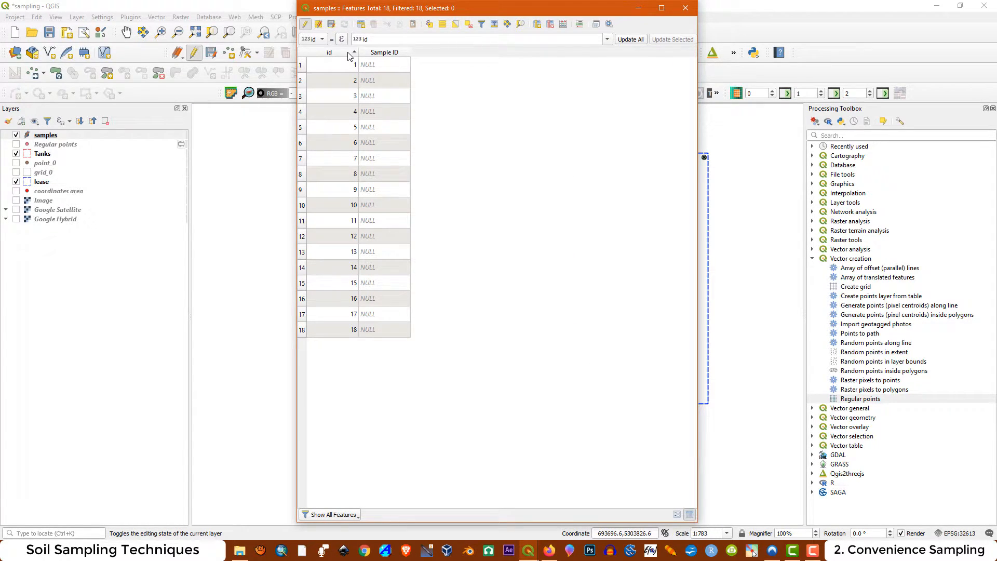
# Fill in the Sample ID field for records 1 to 9 with sequential values 20-10-S001 through 20-10-S009
pyautogui.doubleClick(373, 67)
pyautogui.write('20-10-S001')
pyautogui.doubleClick(371, 83)
pyautogui.write('20-10-S002')
pyautogui.doubleClick(382, 97)
pyautogui.write('20-10-S003')
pyautogui.doubleClick(383, 111)
pyautogui.write('20-10-S004')
pyautogui.doubleClick(387, 129)
pyautogui.write('20-10-S005')
pyautogui.doubleClick(386, 145)
pyautogui.write('20-10-S006')
pyautogui.doubleClick(385, 162)
pyautogui.write('20-10-S007')
pyautogui.doubleClick(381, 176)
pyautogui.write('20-10-S008')
pyautogui.doubleClick(381, 192)
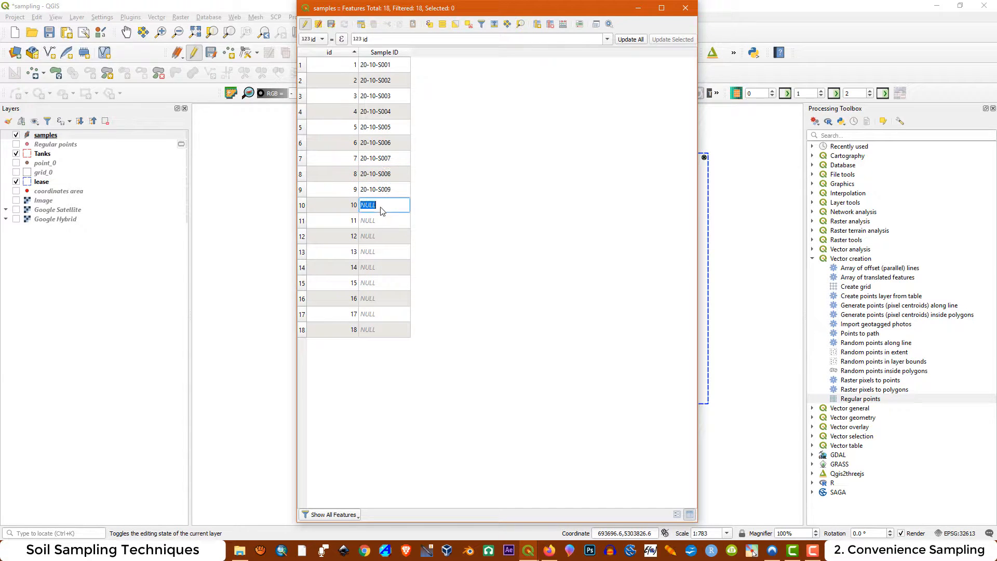
# Complete the Sample ID field for records 10 to 18 with sequential values 20-10-S010 through 20-10-S018
pyautogui.write('20-10-S011')
pyautogui.doubleClick(382, 238)
pyautogui.write('20-10-S012')
pyautogui.doubleClick(377, 251)
pyautogui.rightClick(377, 250)
pyautogui.click(399, 305)
pyautogui.press('BackSpace')
pyautogui.write('3')
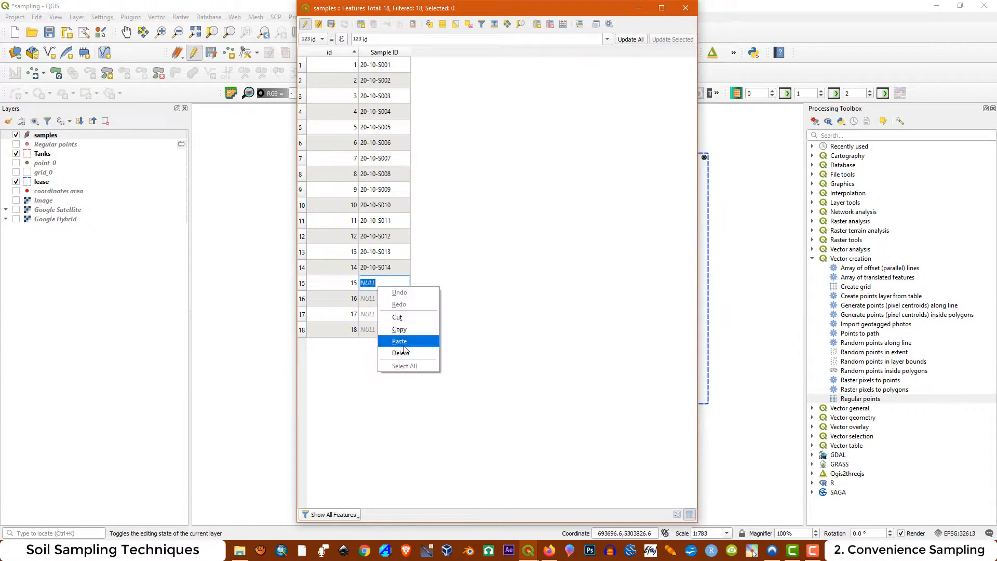
pyautogui.press('BackSpace')
pyautogui.write('7')
pyautogui.doubleClick(380, 330)
pyautogui.rightClick(380, 330)
pyautogui.click(403, 383)
pyautogui.press('BackSpace')
pyautogui.write('8')
pyautogui.press('Return')
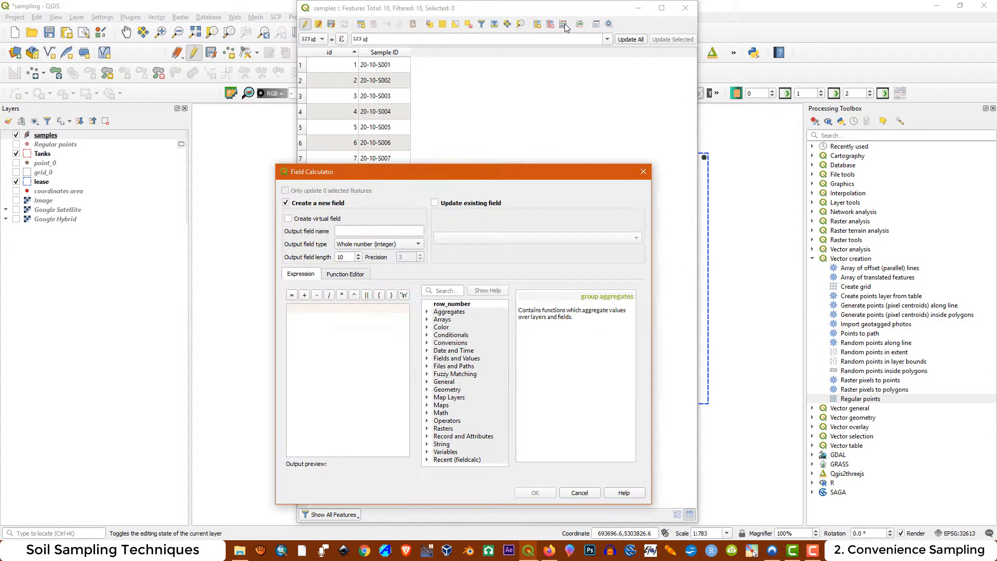
# Define a new Field Calculator field named X coord as decimal number (real) with length 6 and precision 2
pyautogui.moveTo(394, 181); pyautogui.dragTo(436, 139)
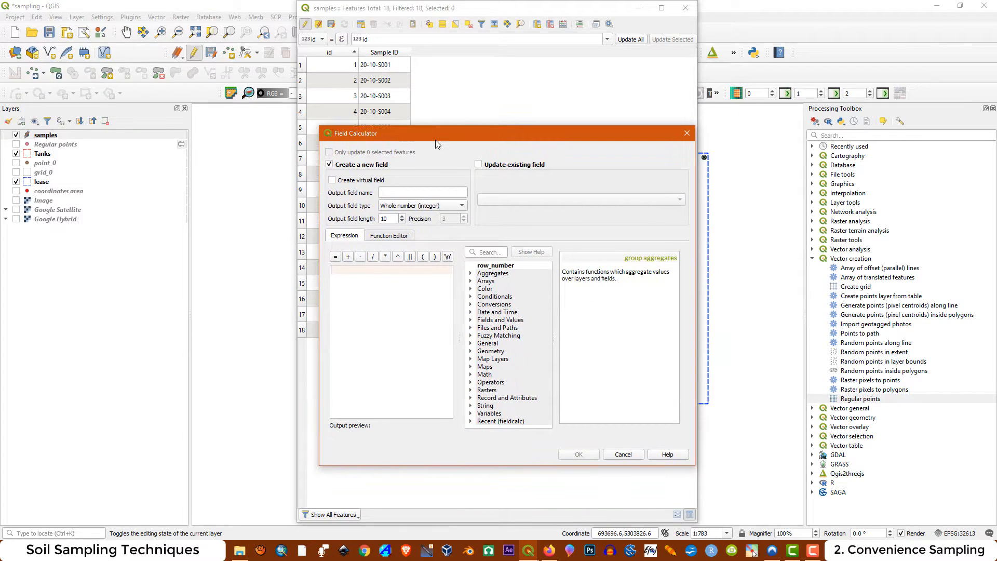
pyautogui.click(393, 193)
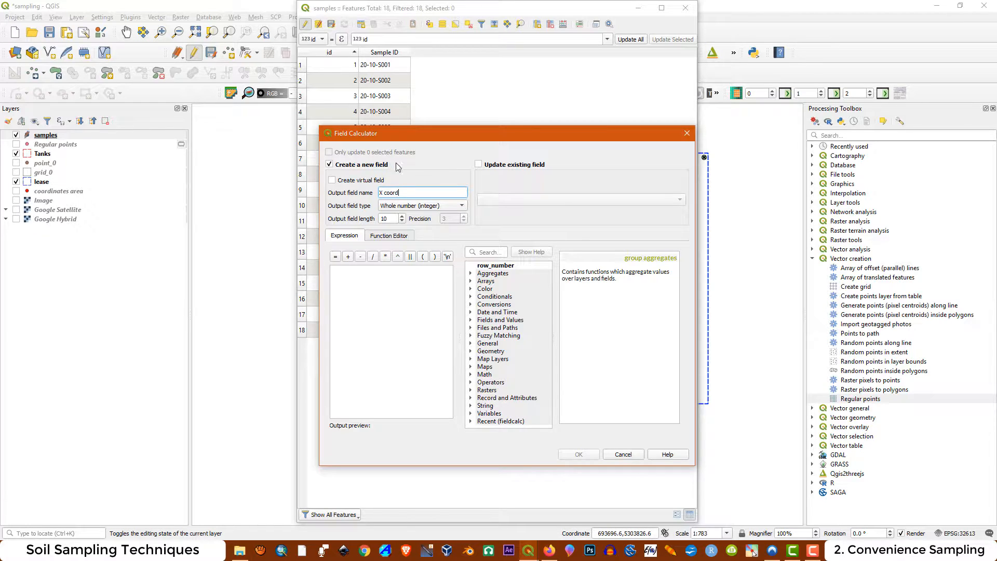
pyautogui.click(417, 206)
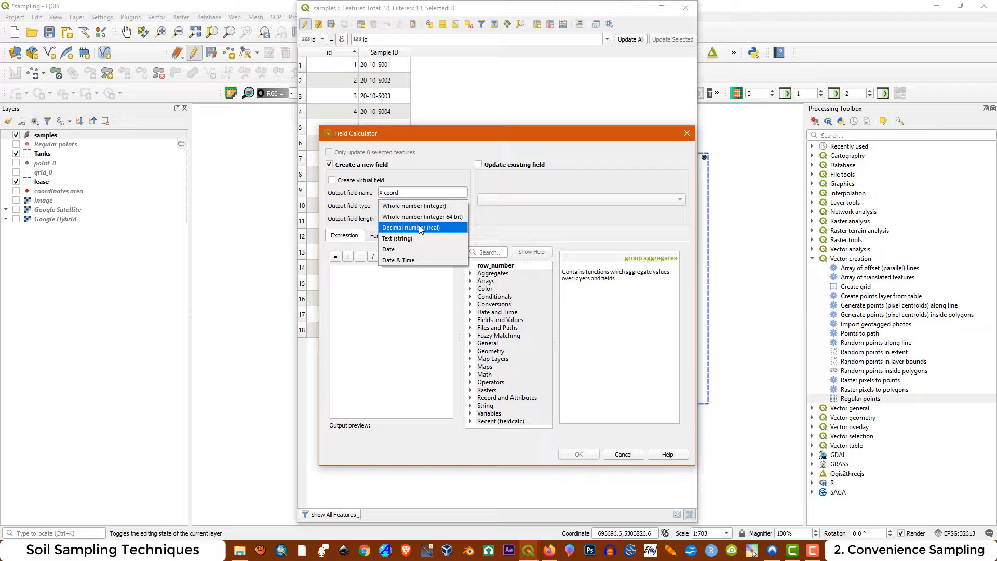
pyautogui.click(421, 229)
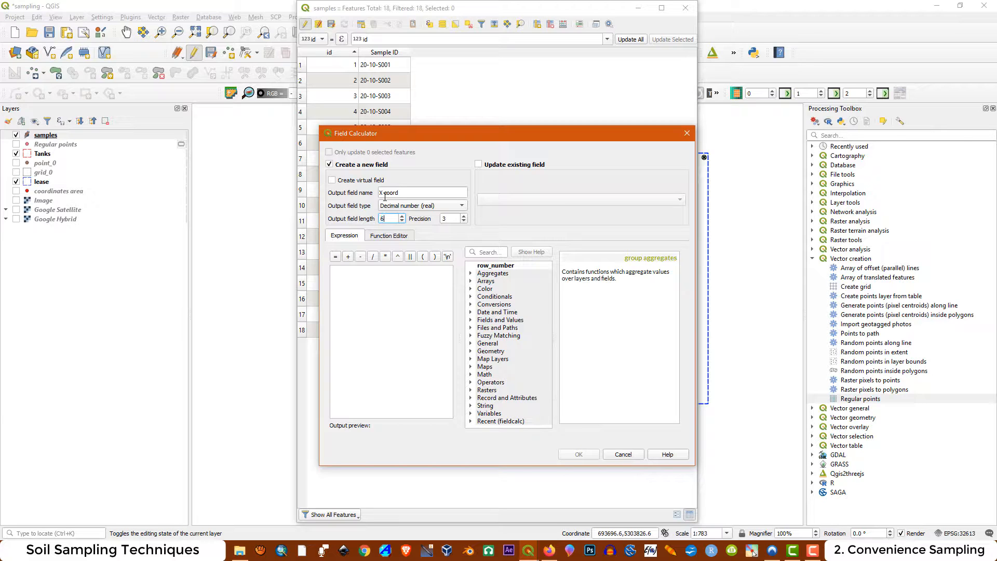
pyautogui.write('6')
pyautogui.doubleClick(444, 219)
pyautogui.write('2')
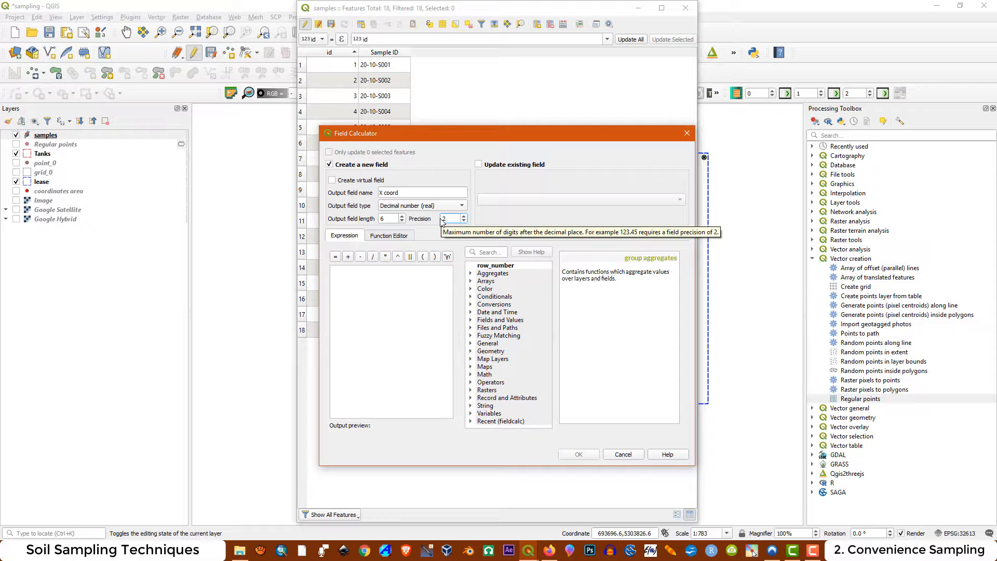
# Find the $x geometry function, use it as the X coord expression and create the field
pyautogui.click(484, 255)
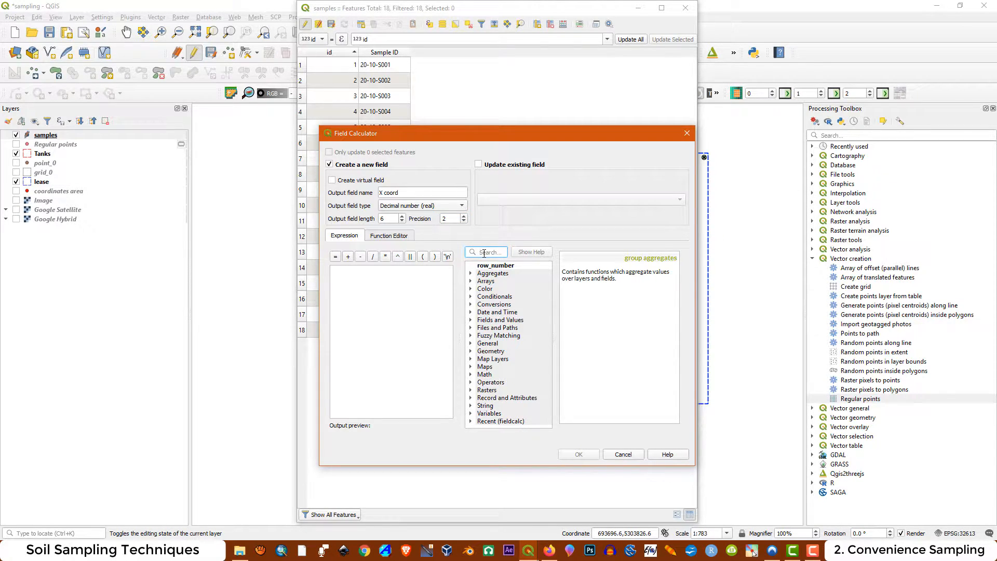
pyautogui.write('x')
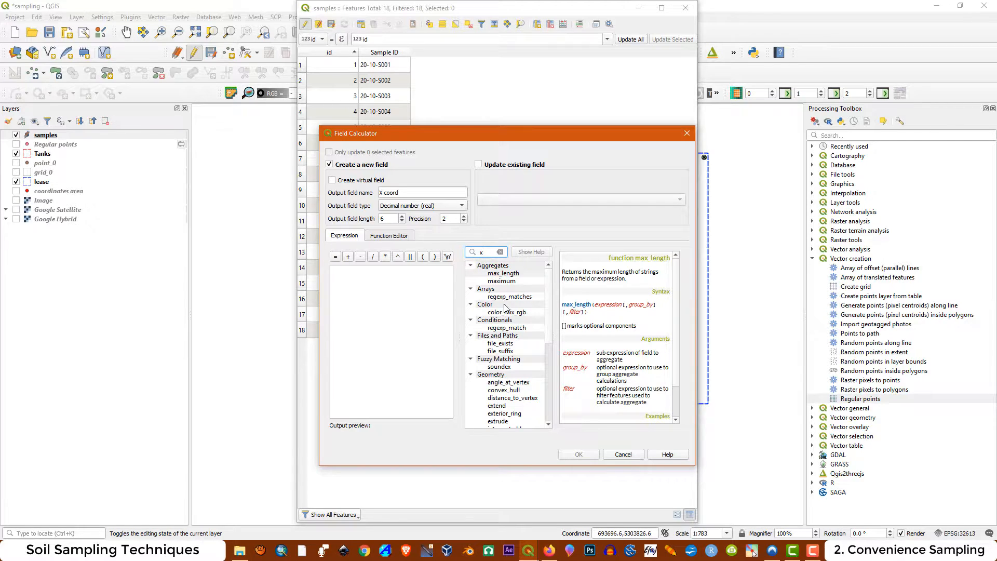
pyautogui.scroll(-5, 509, 309)
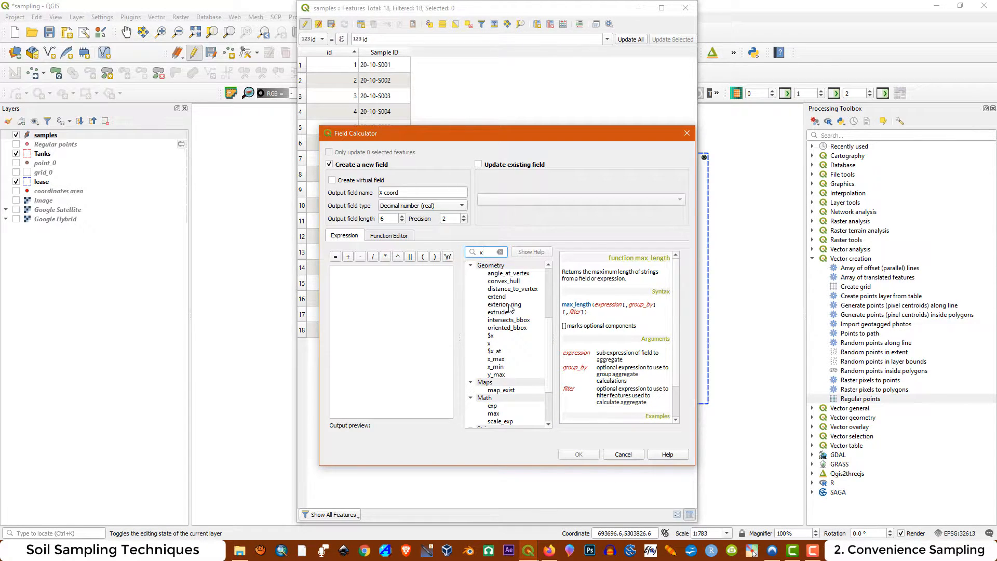
pyautogui.click(492, 336)
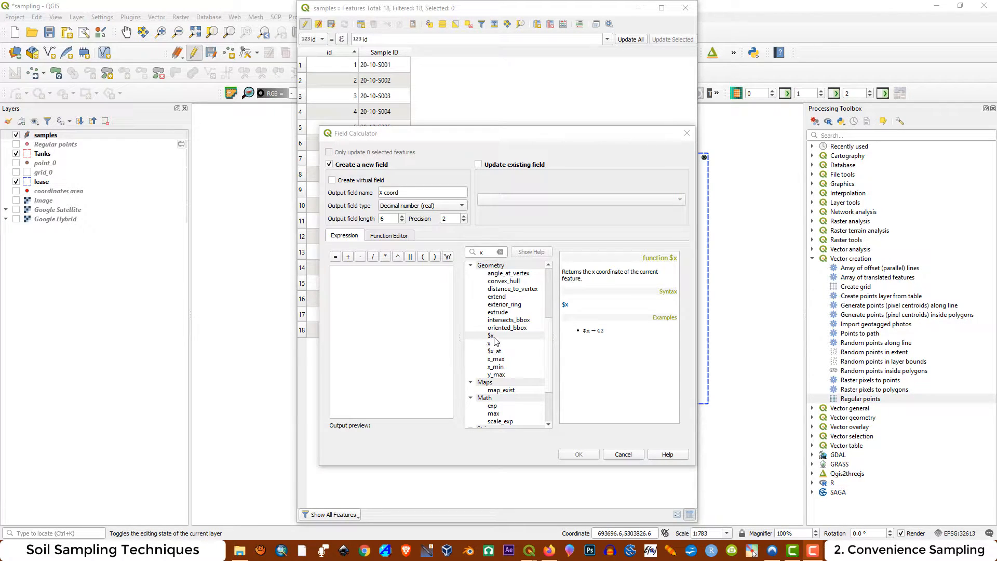
pyautogui.doubleClick(492, 336)
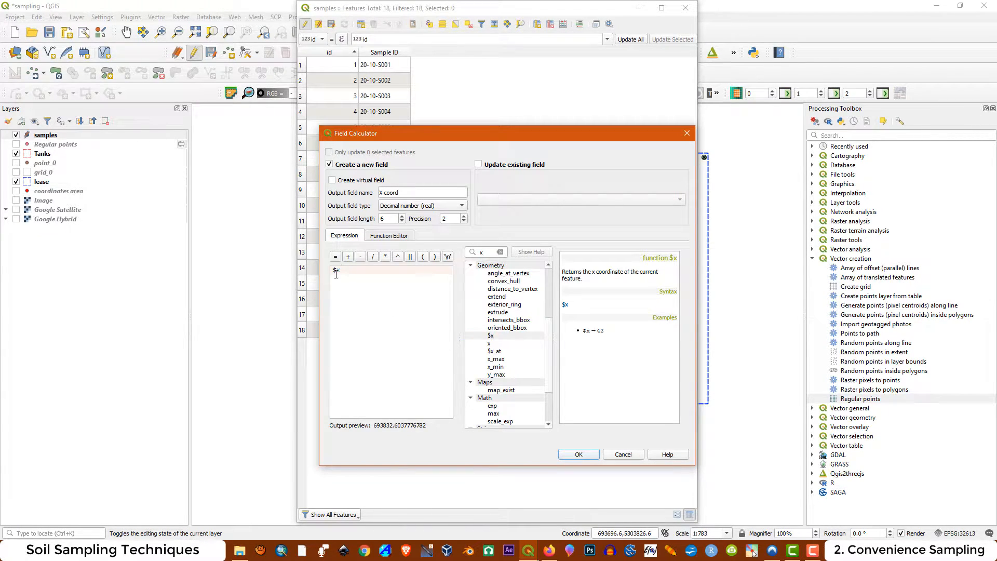
pyautogui.click(578, 455)
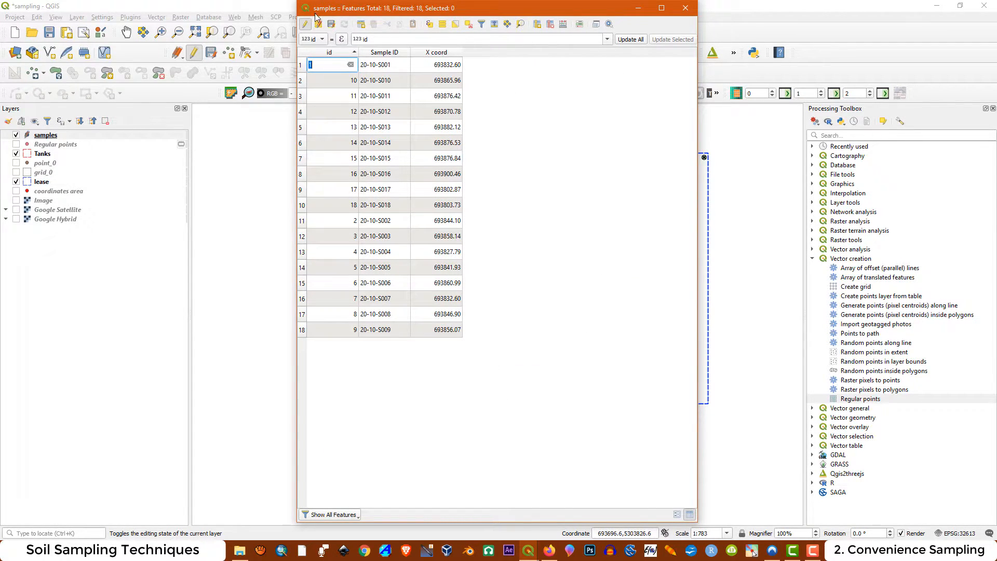
# Define another Field Calculator field named Y Coord as decimal number (real) with length 7 and precision 2
pyautogui.click(564, 24)
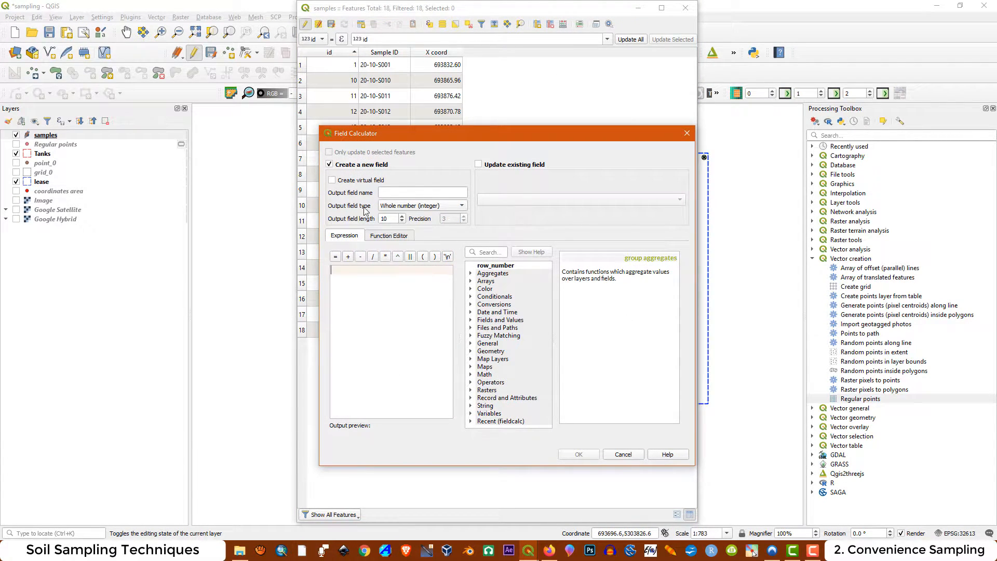
pyautogui.click(417, 193)
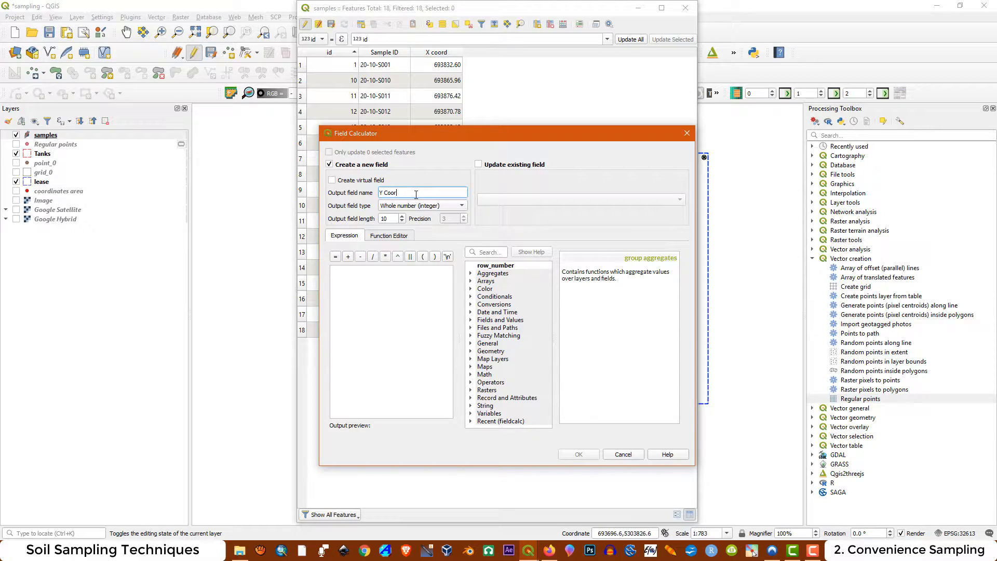
pyautogui.click(425, 206)
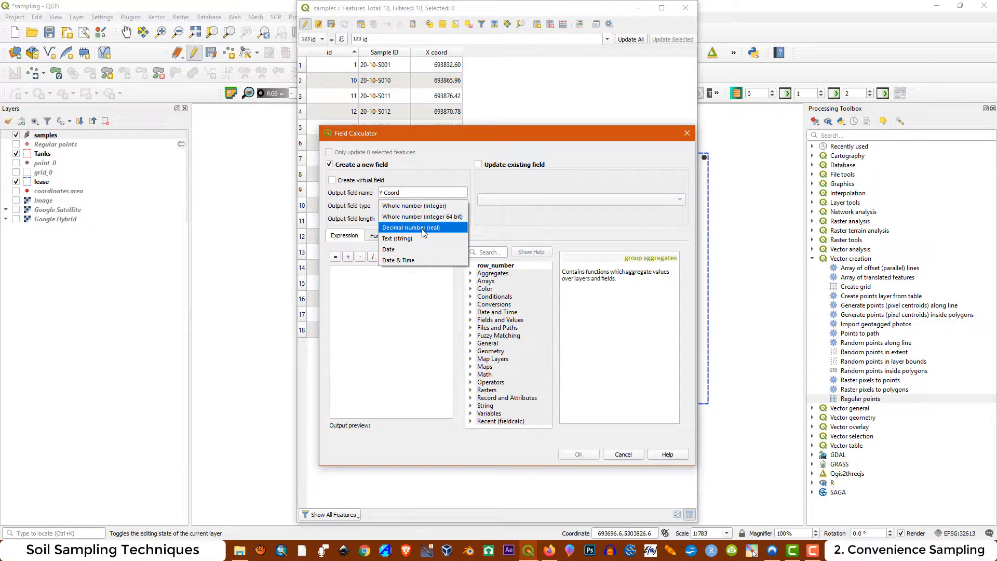
pyautogui.click(424, 229)
pyautogui.moveTo(391, 219); pyautogui.dragTo(371, 223)
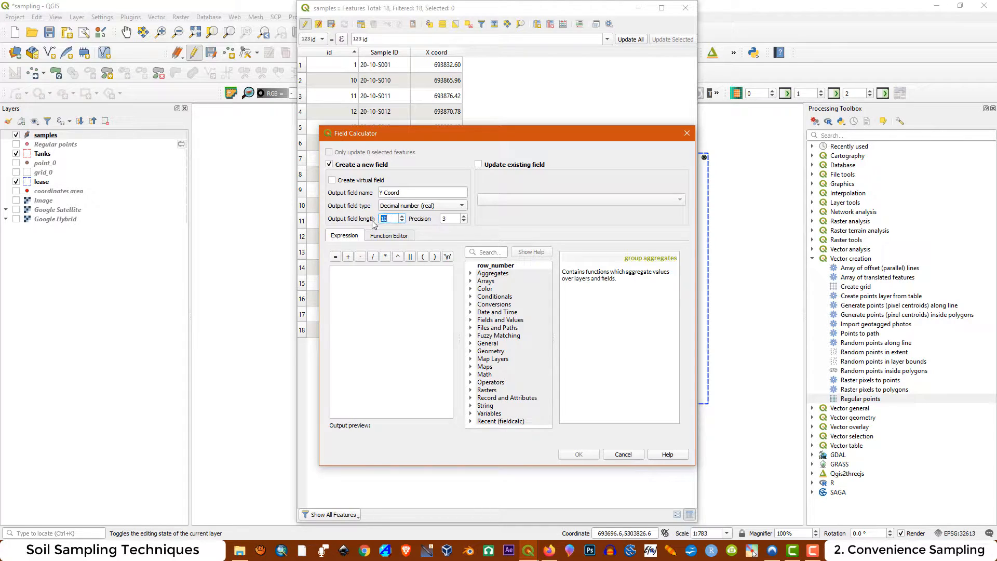
pyautogui.write('7')
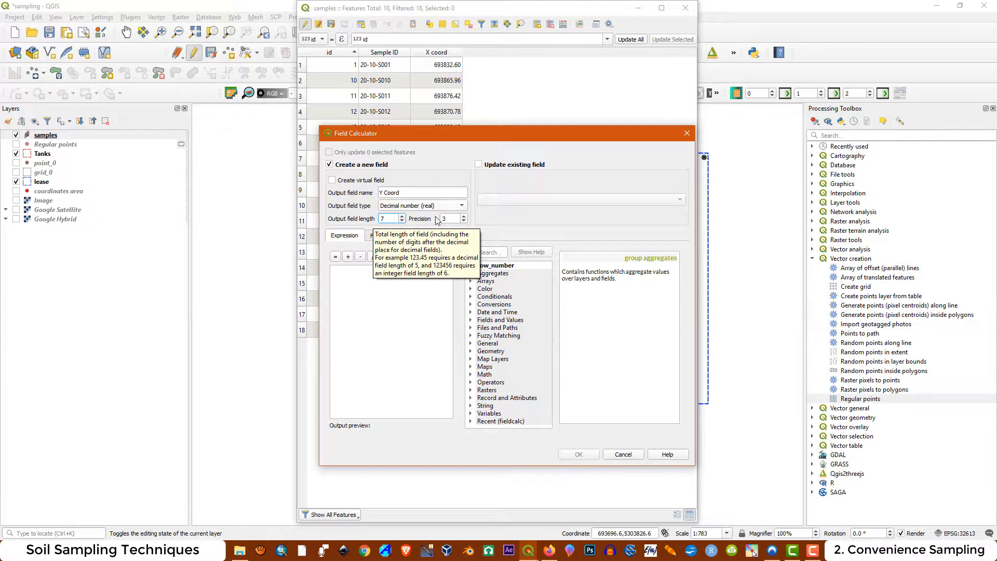
pyautogui.click(454, 220)
pyautogui.write('2')
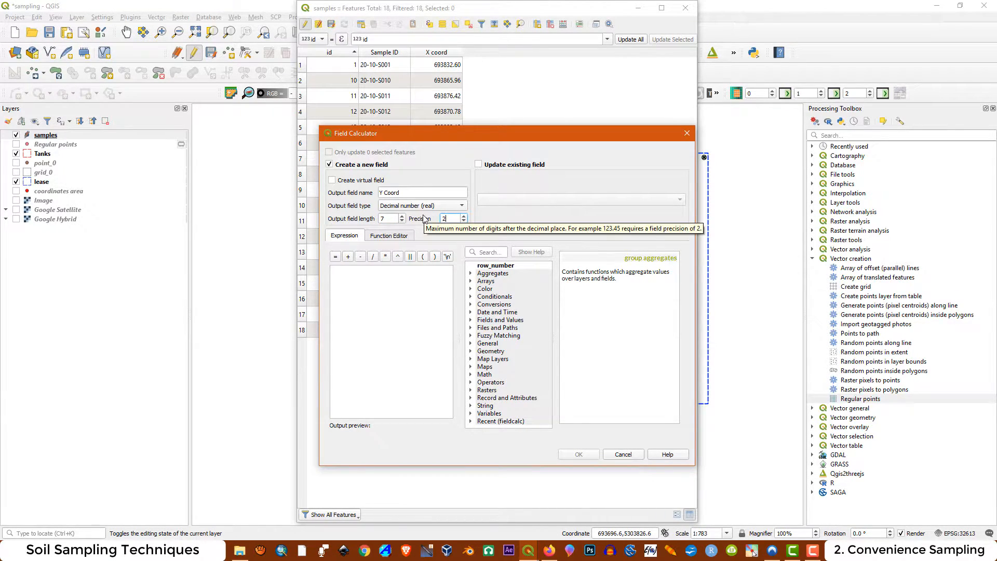
# Find the $y geometry function, use it as the Y Coord expression and create the field
pyautogui.click(499, 253)
pyautogui.write('y')
pyautogui.scroll(-8, 492, 345)
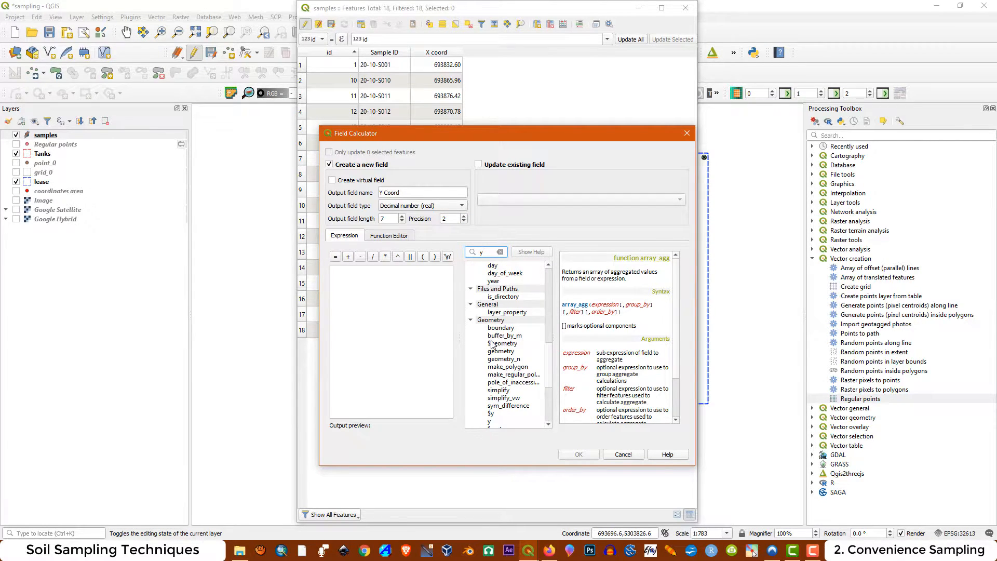
pyautogui.scroll(-2, 493, 345)
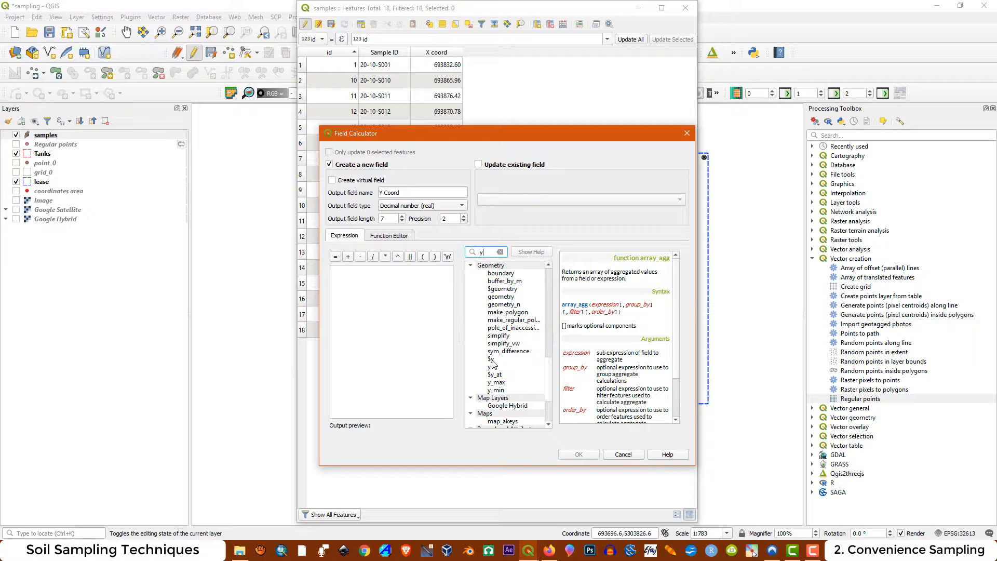
pyautogui.doubleClick(492, 360)
pyautogui.click(577, 454)
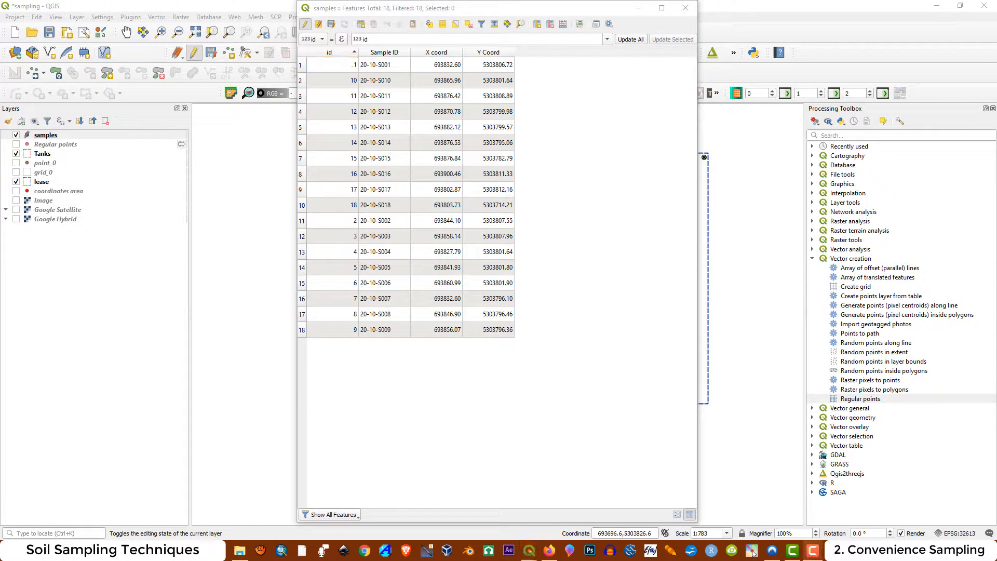
# Stop editing the samples layer, save its changes and close the attribute table
pyautogui.click(306, 25)
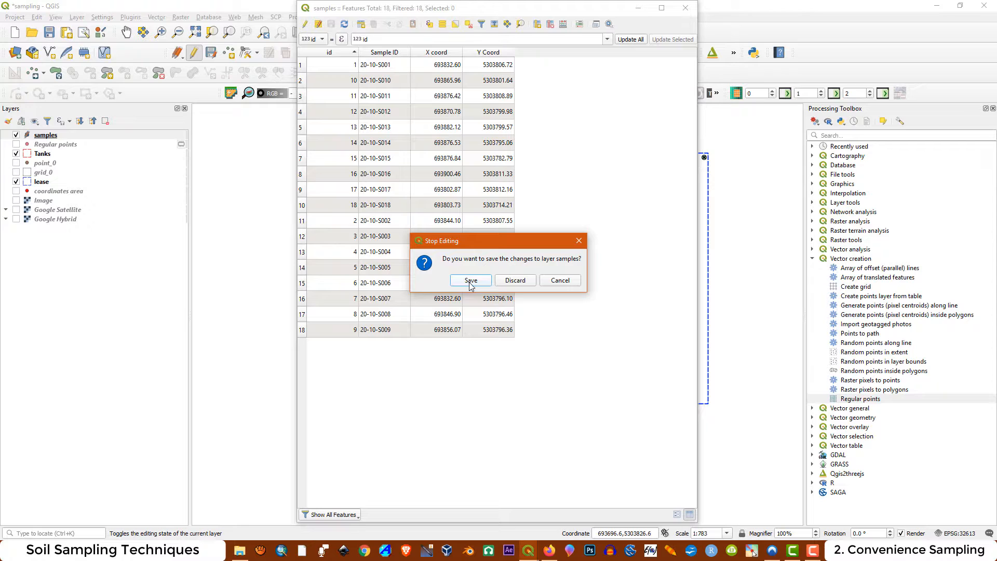
pyautogui.click(471, 281)
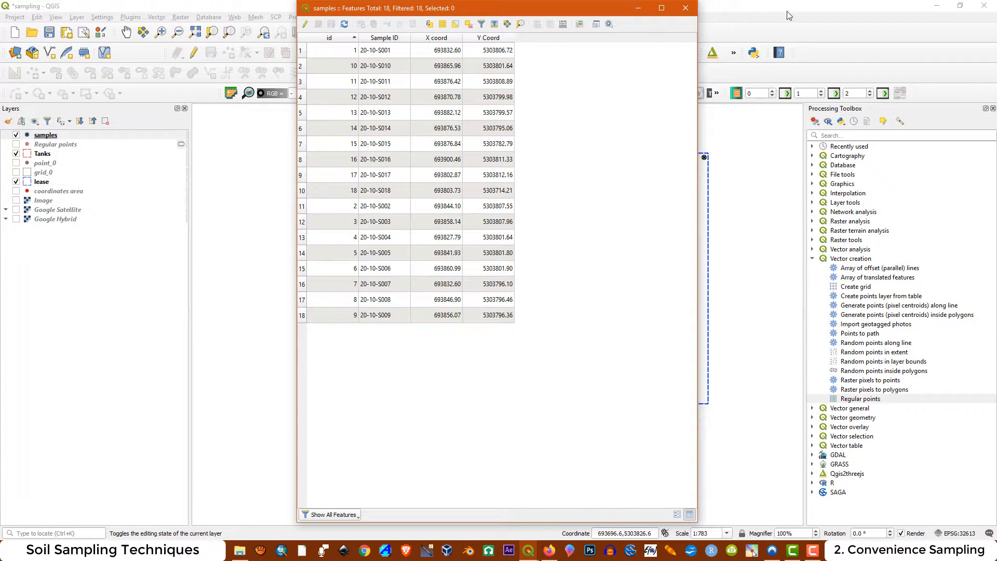
pyautogui.click(685, 7)
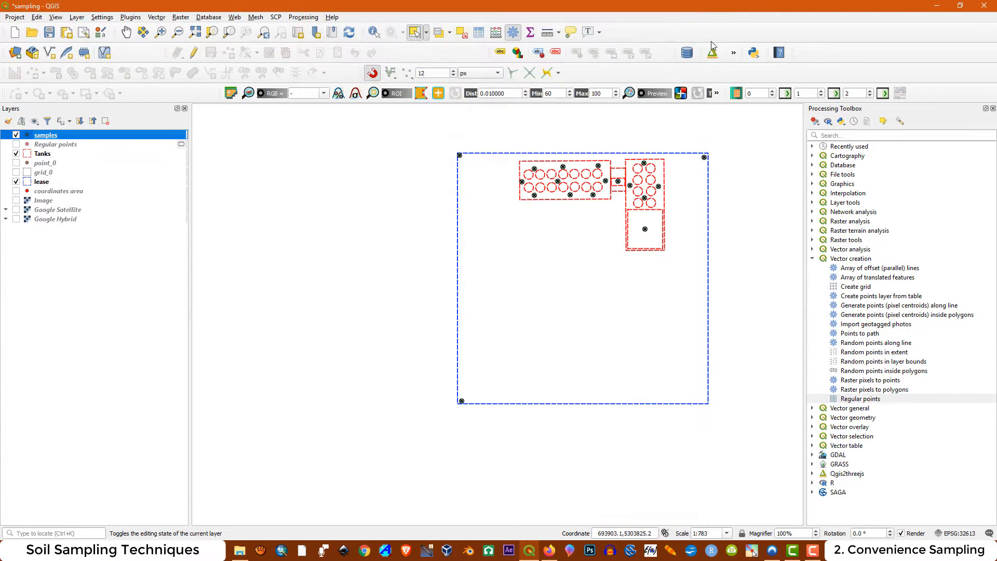
# Open the samples layer's label properties, widen the dialog and set the labeling mode to Single labels
pyautogui.rightClick(41, 135)
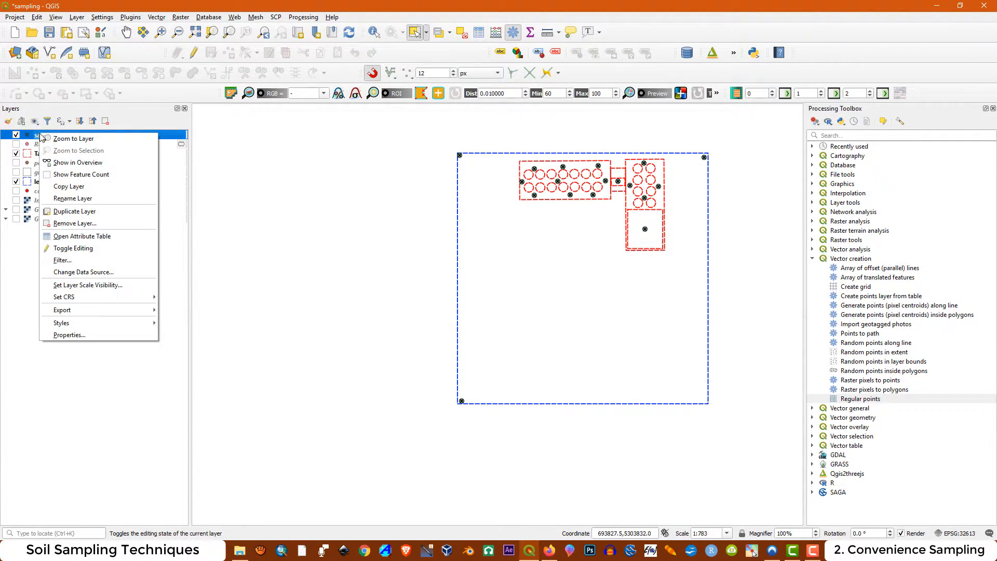
pyautogui.click(66, 335)
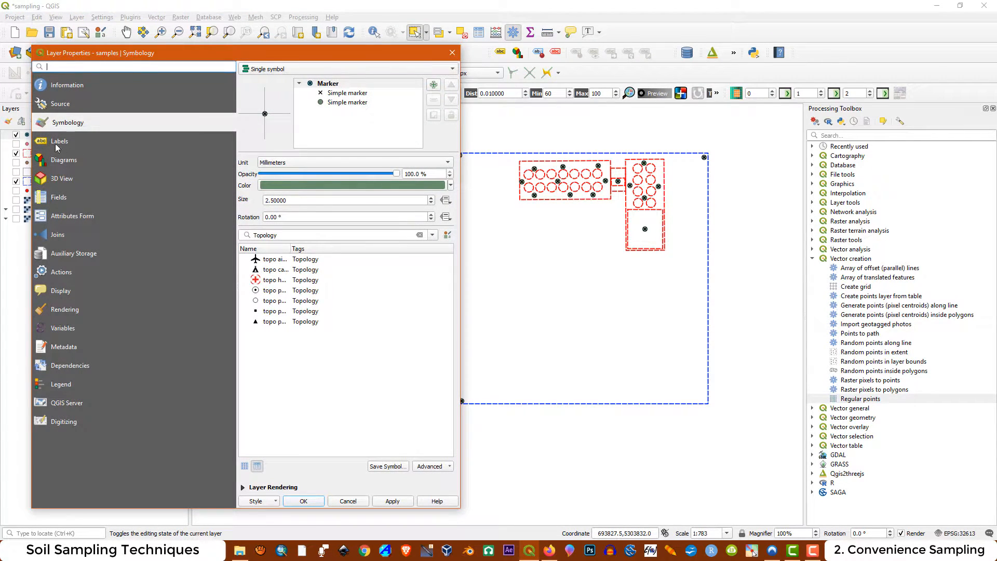
pyautogui.click(58, 143)
pyautogui.moveTo(463, 163); pyautogui.dragTo(563, 164)
pyautogui.click(301, 71)
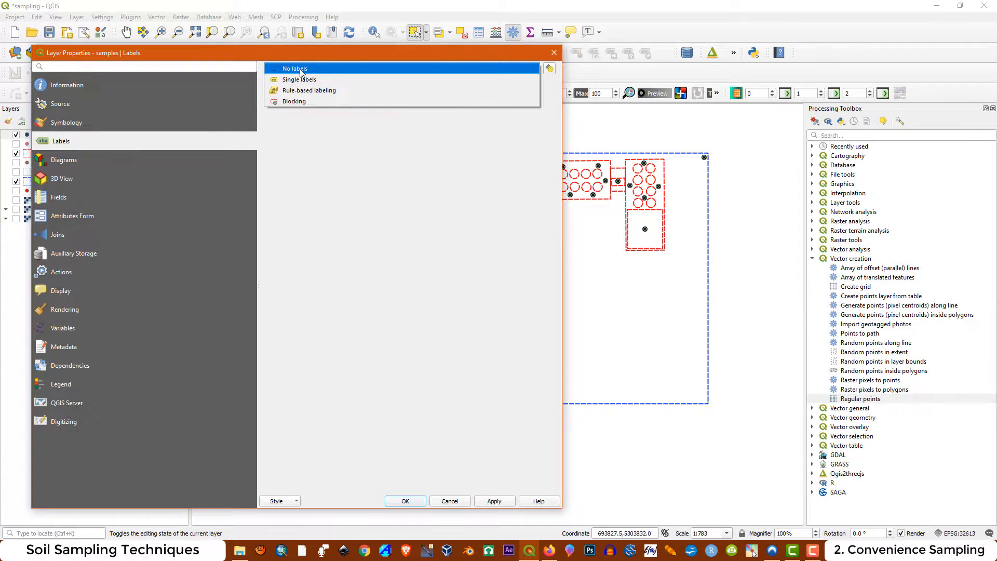
pyautogui.click(312, 81)
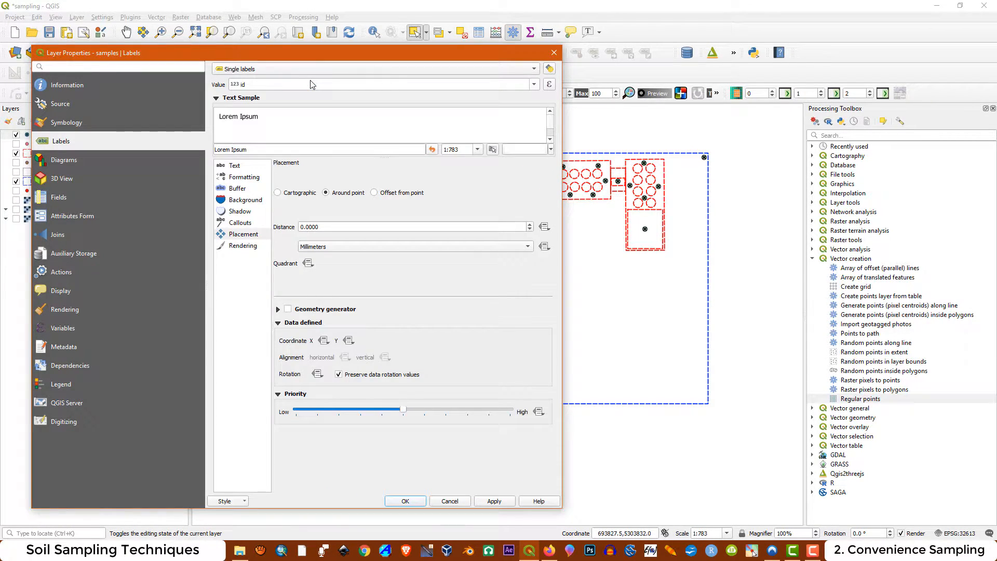
# Label the samples by the Sample ID field in bold text at size 8 points and apply the settings
pyautogui.click(533, 84)
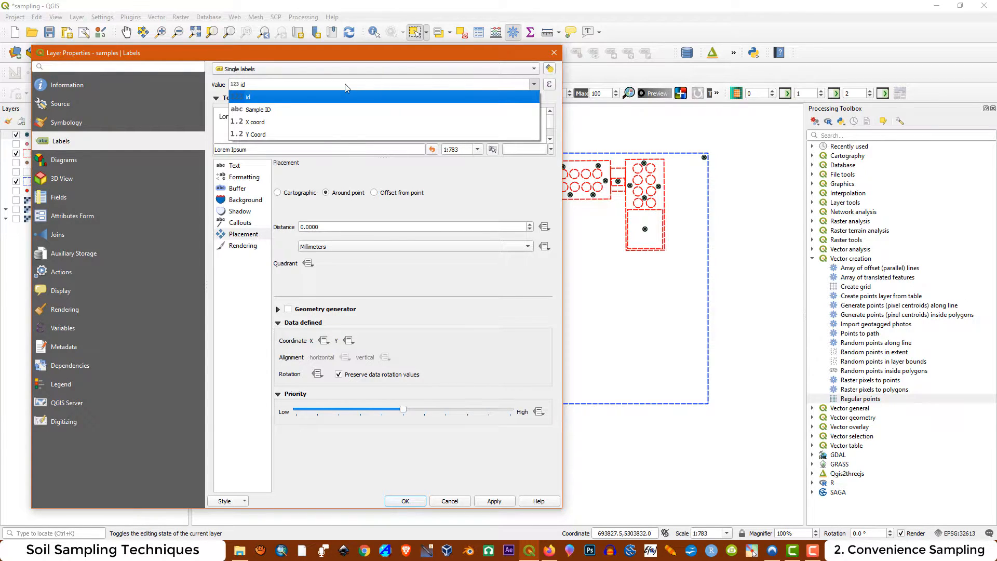
pyautogui.click(266, 110)
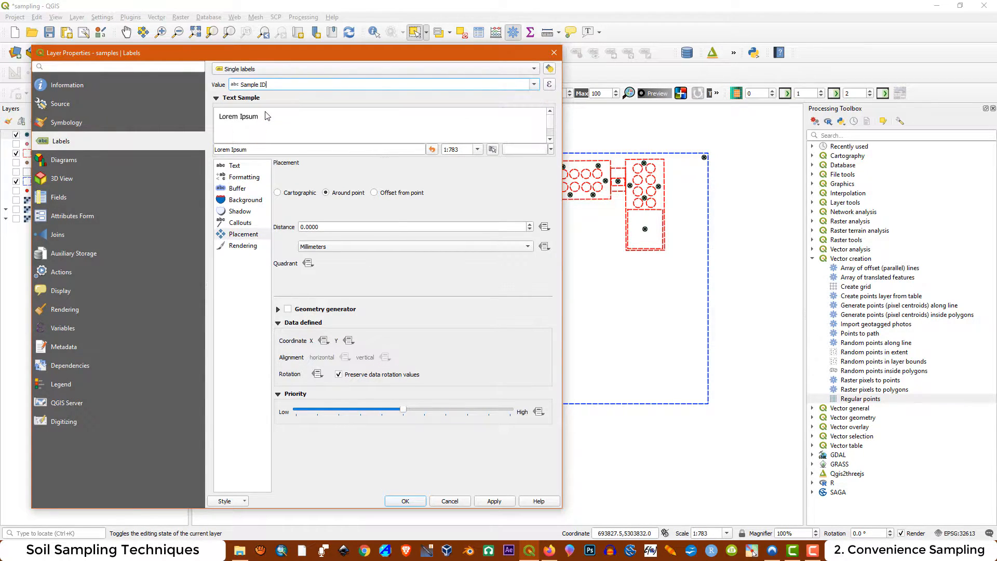
pyautogui.click(234, 166)
pyautogui.click(312, 197)
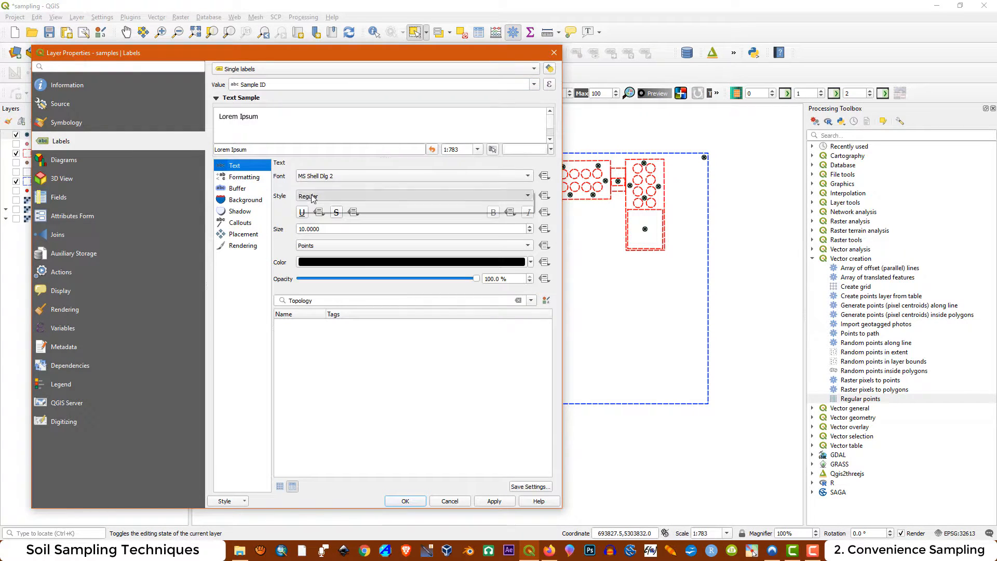
pyautogui.click(307, 207)
pyautogui.moveTo(320, 229); pyautogui.dragTo(289, 225)
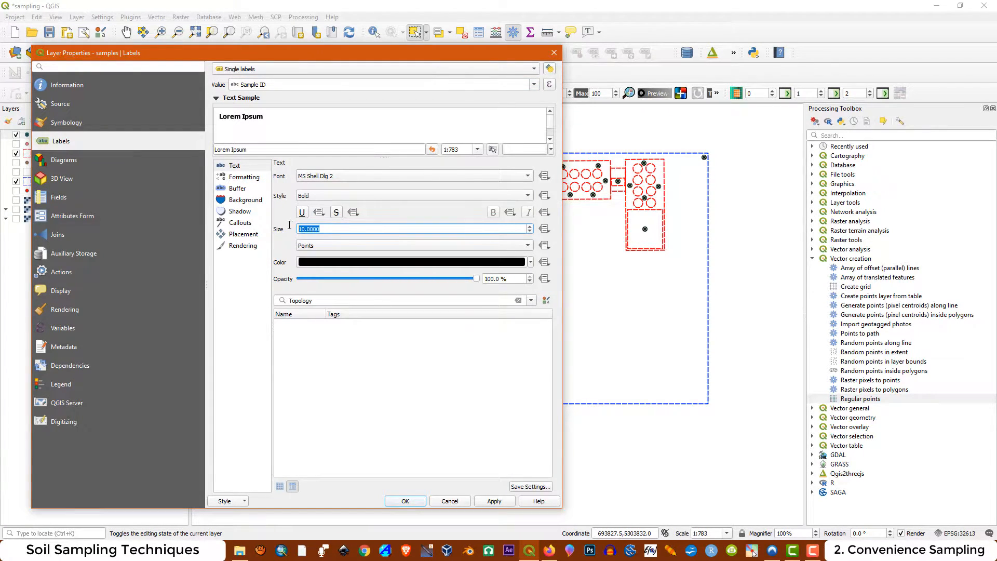
pyautogui.write('8')
pyautogui.click(493, 502)
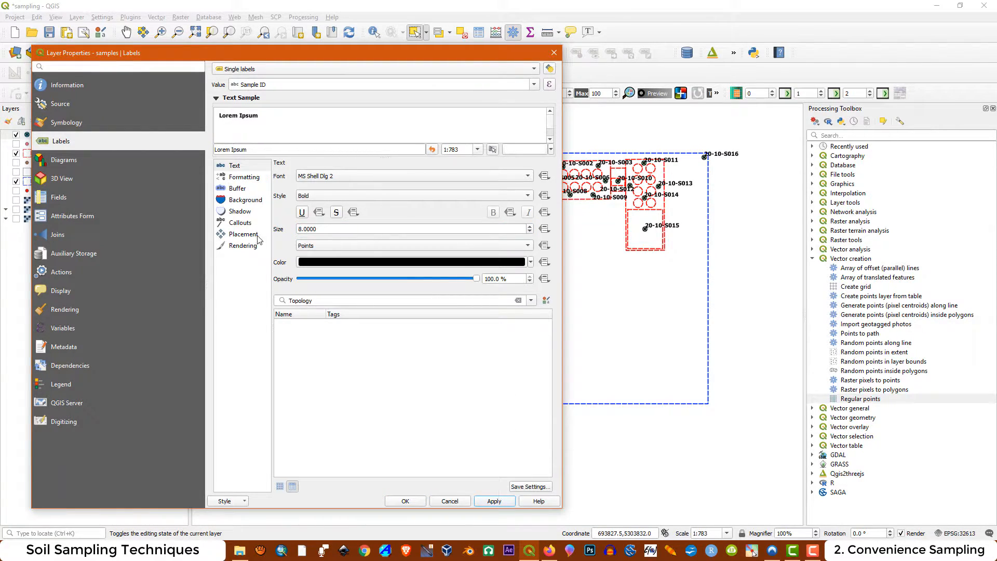
# Set the label placement to Cartographic with a distance of 2 millimetres and accept the layer properties
pyautogui.click(235, 236)
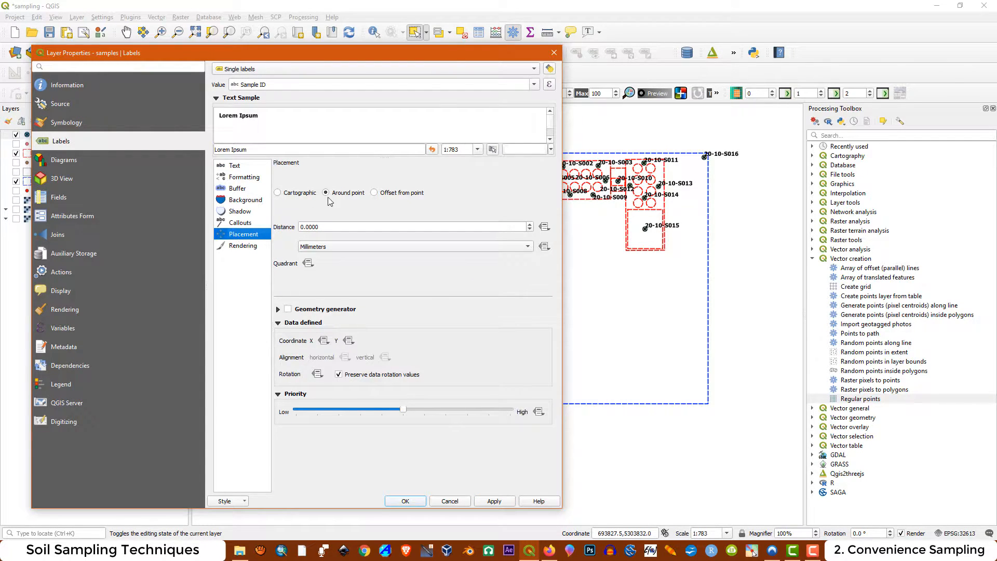
pyautogui.click(295, 194)
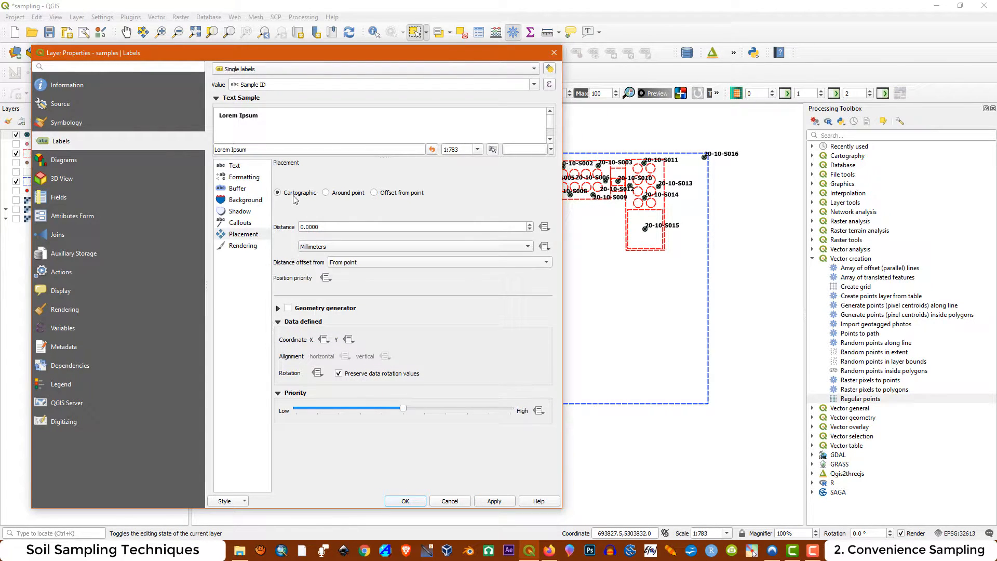
pyautogui.moveTo(321, 229); pyautogui.dragTo(274, 227)
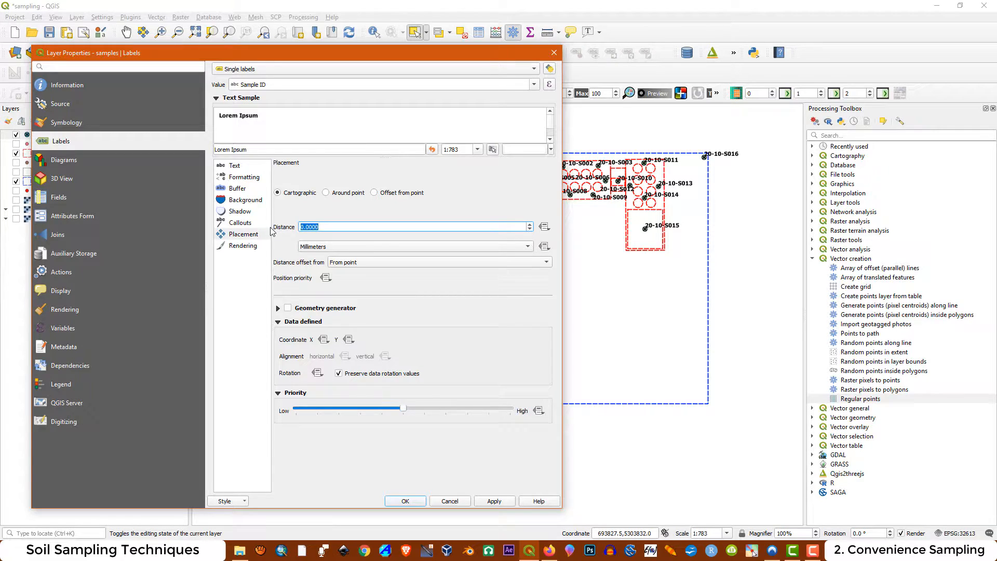
pyautogui.write('2')
pyautogui.click(504, 504)
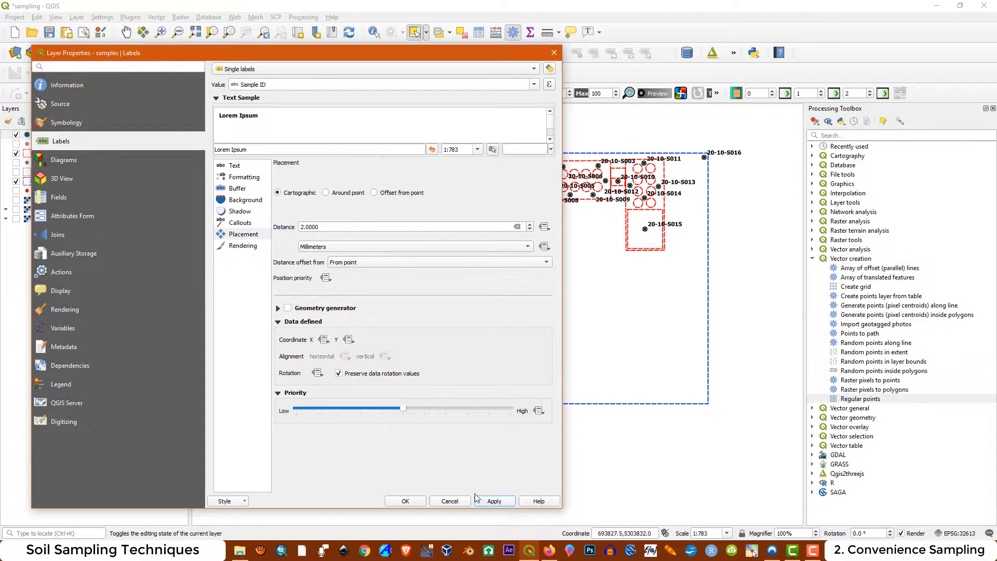
pyautogui.click(415, 502)
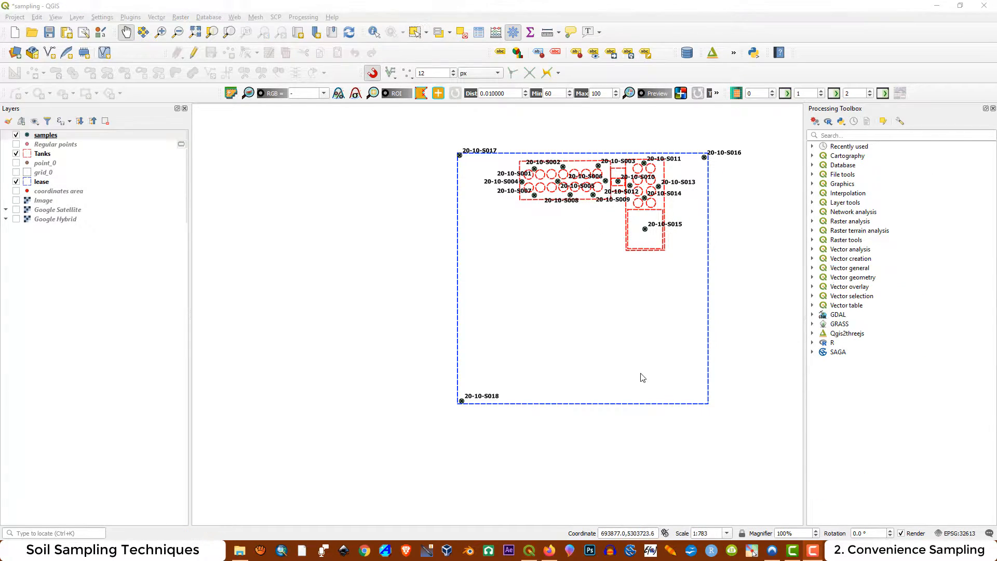
# Show the Image layer and begin a new shapefile layer with the file name Berm
pyautogui.click(16, 199)
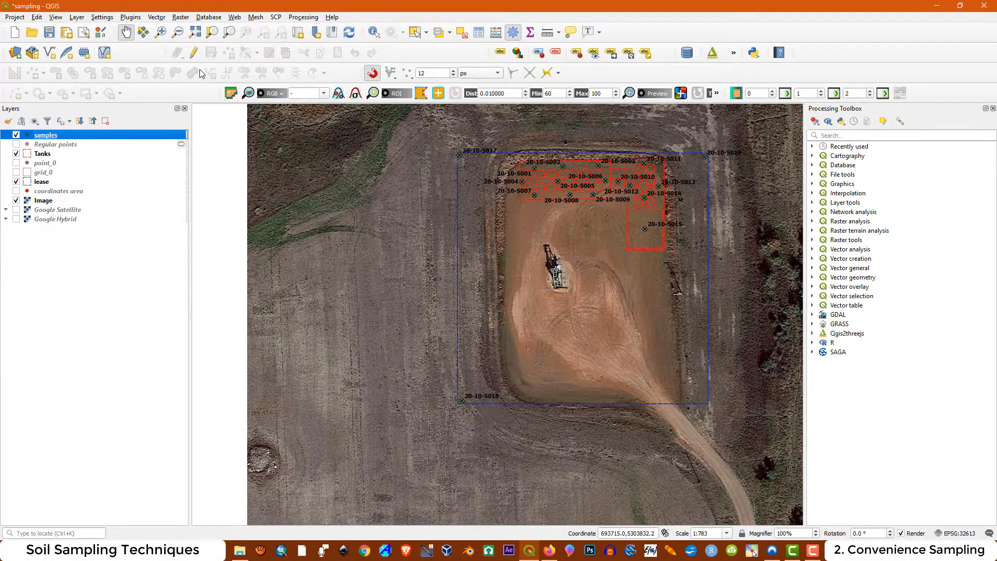
pyautogui.click(77, 17)
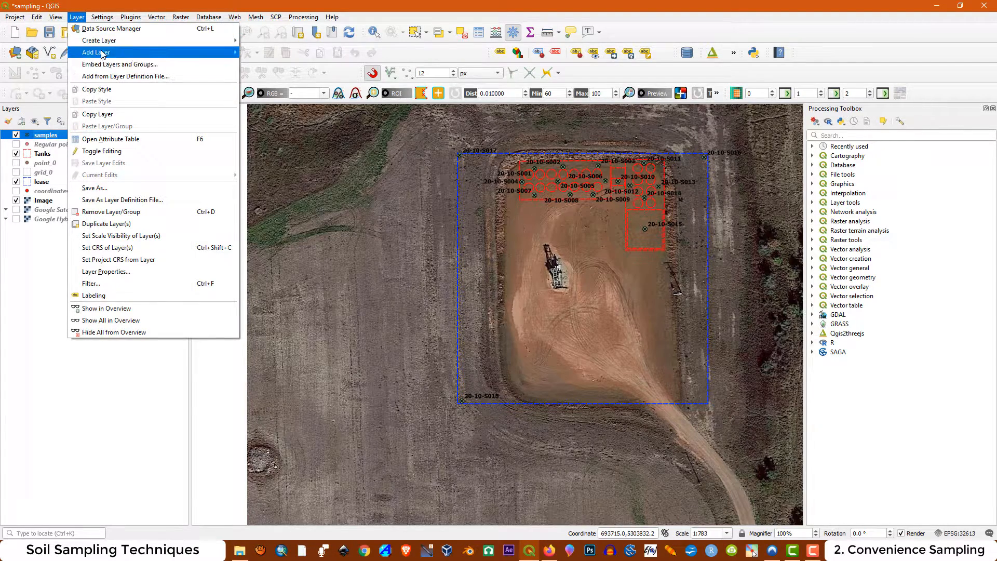
pyautogui.moveTo(200, 42)
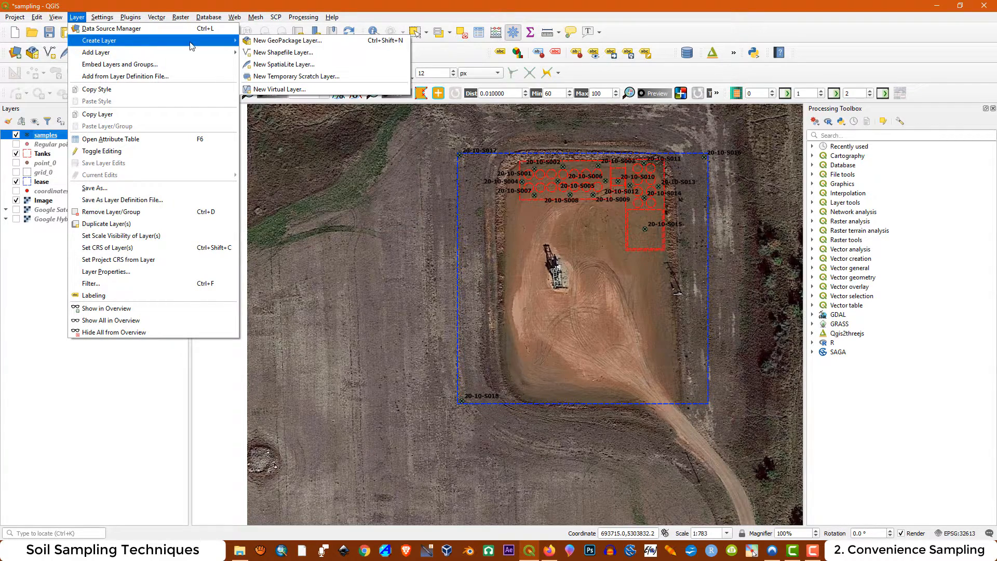
pyautogui.click(269, 56)
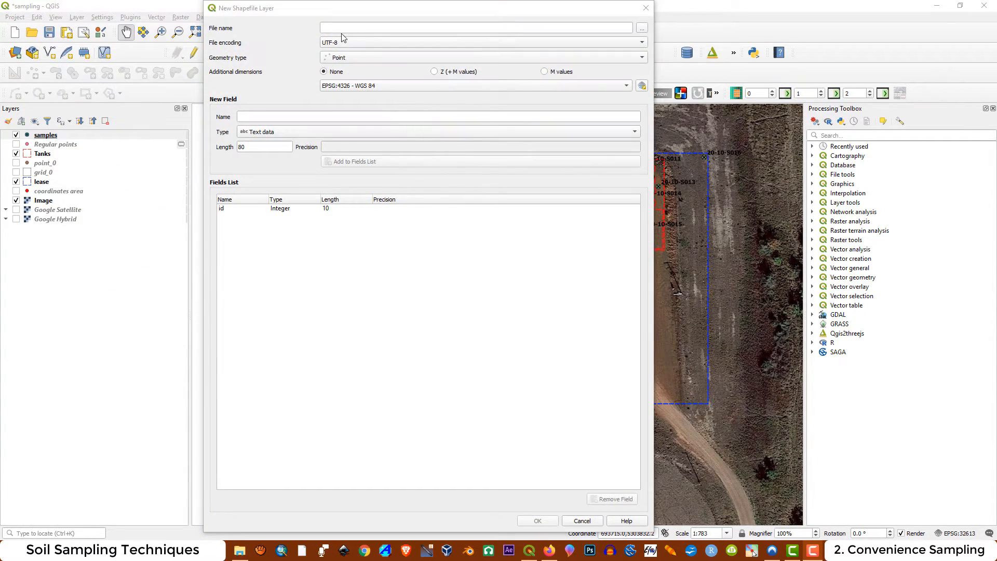
pyautogui.click(338, 28)
pyautogui.write('Berm')
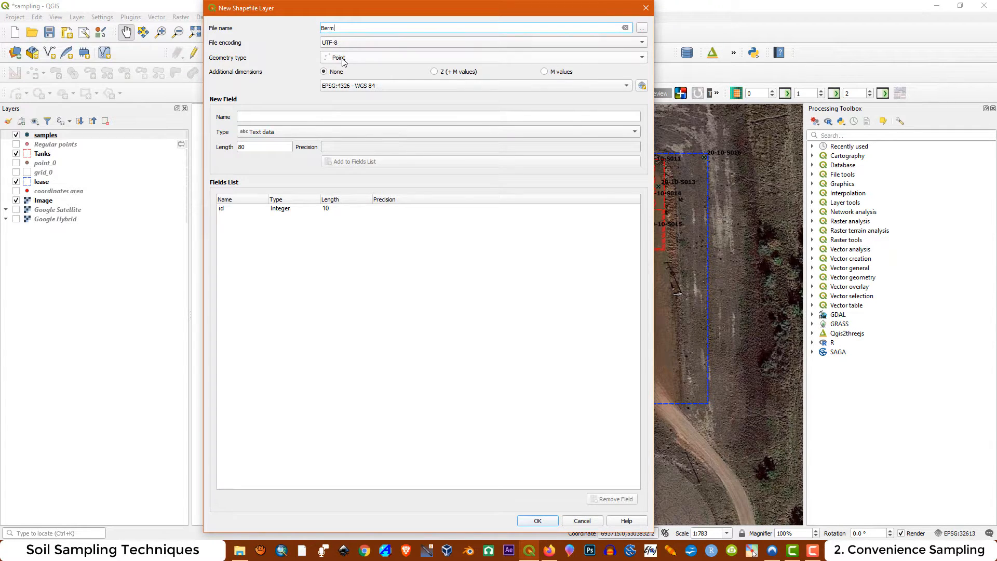
# Create the Berm layer with Line geometry in the project CRS EPSG:32613 and enable editing on it
pyautogui.click(342, 58)
pyautogui.click(348, 79)
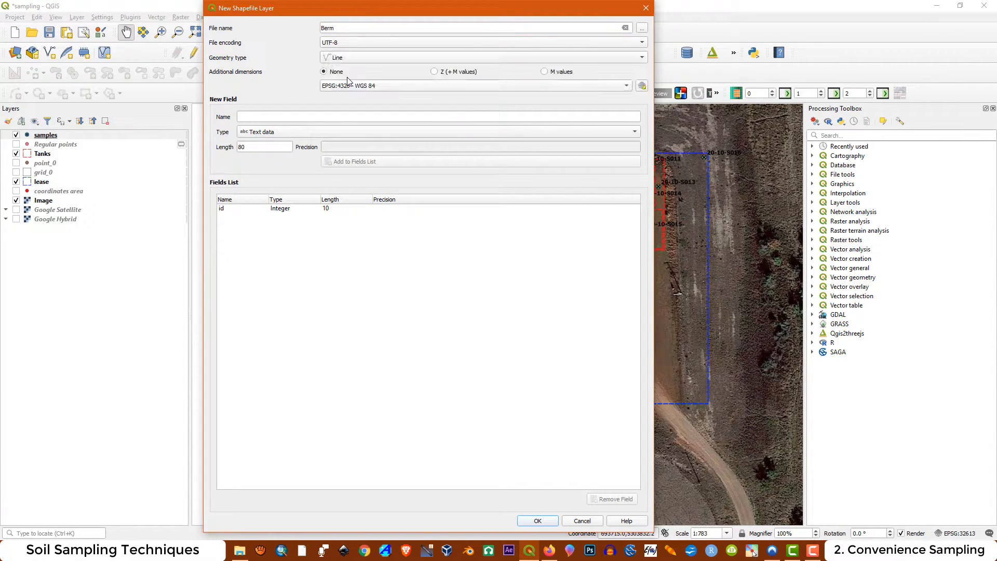
pyautogui.click(356, 86)
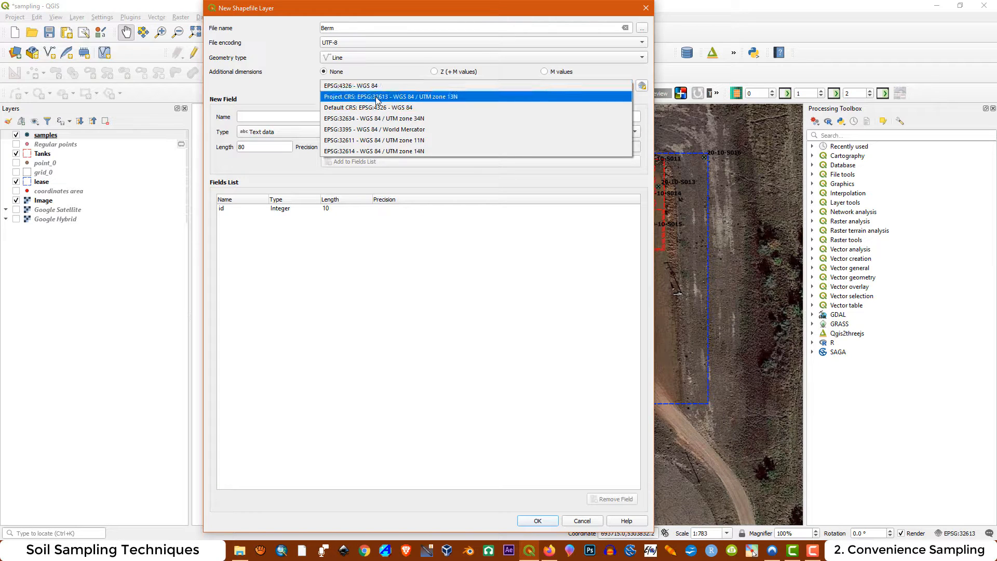
pyautogui.click(377, 97)
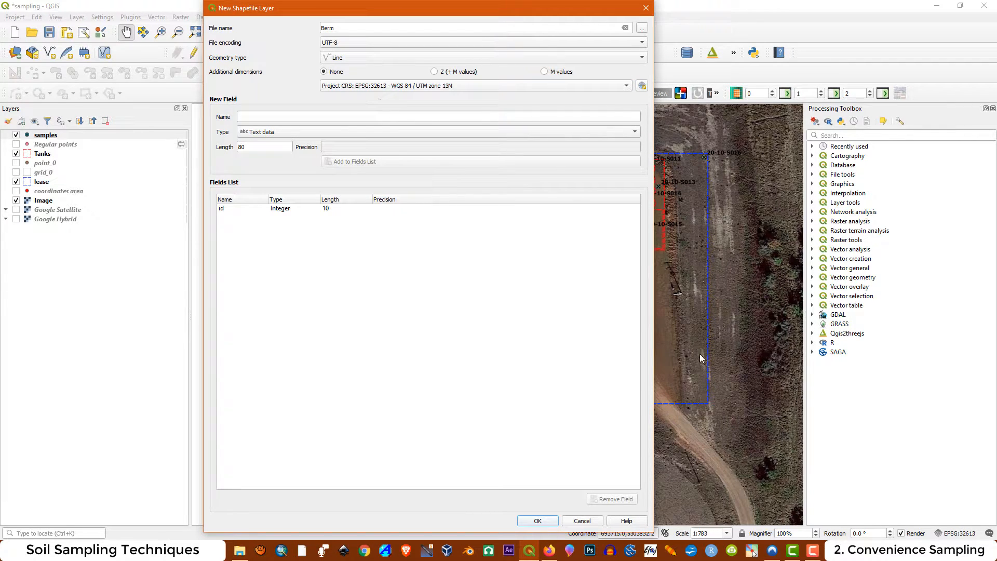
pyautogui.click(537, 519)
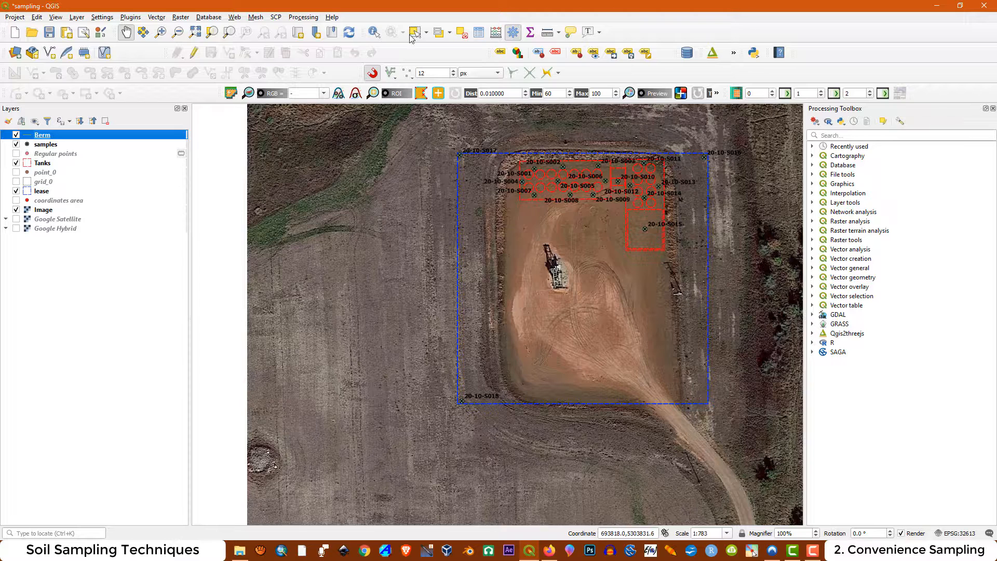
pyautogui.click(193, 54)
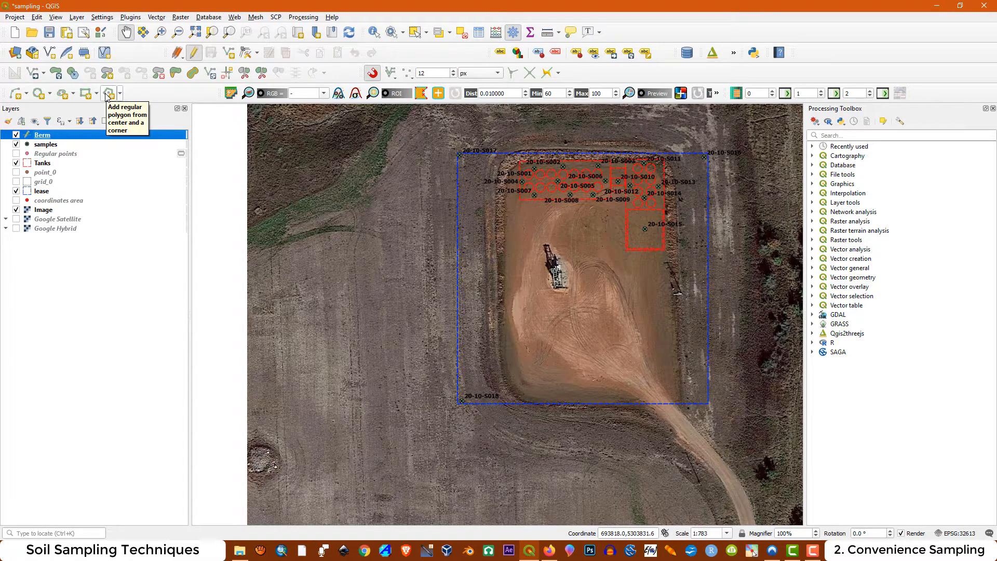
pyautogui.click(26, 94)
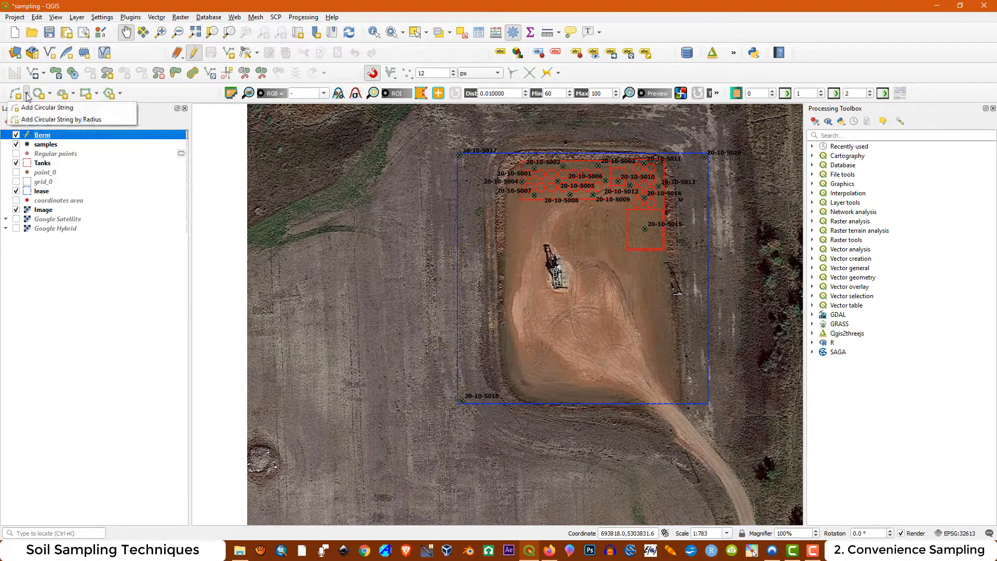
pyautogui.click(46, 107)
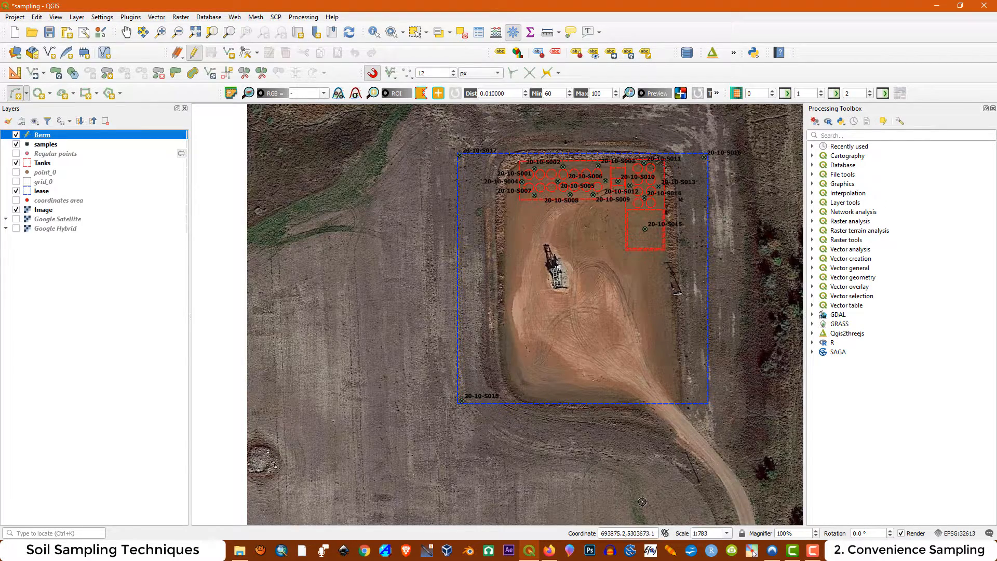
pyautogui.scroll(1, 633, 421)
pyautogui.scroll(1, 636, 421)
pyautogui.scroll(-1, 572, 389)
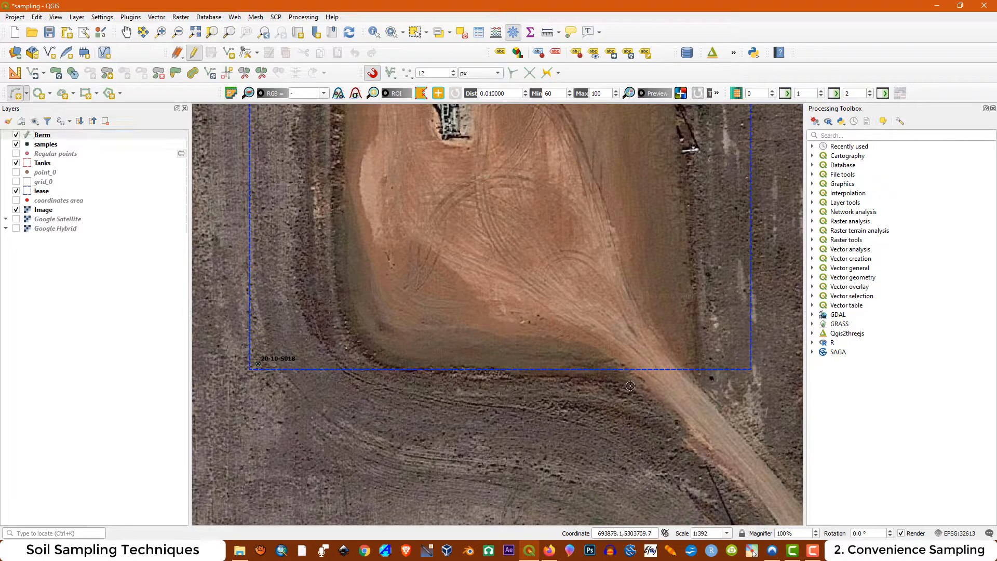
pyautogui.click(558, 378)
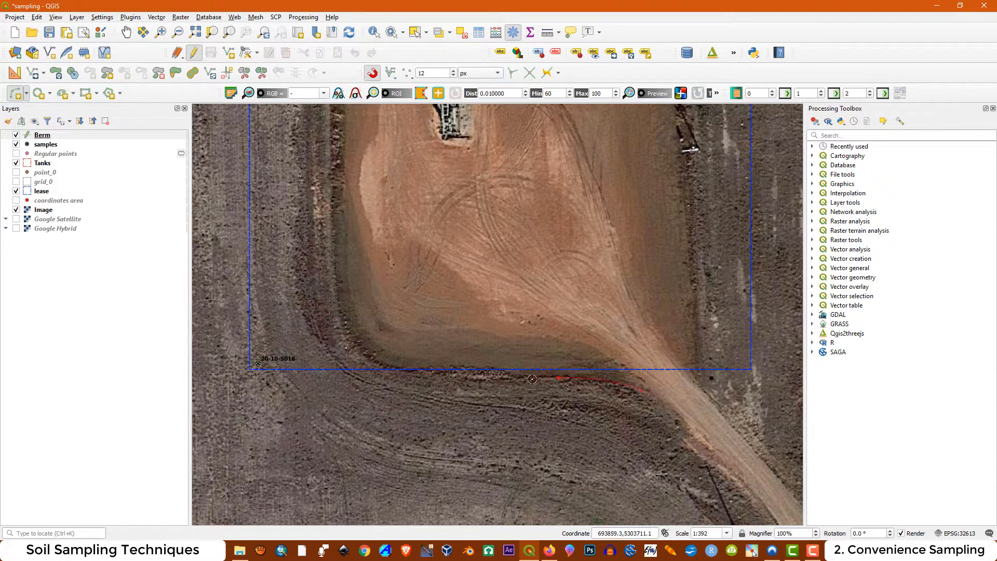
pyautogui.click(493, 377)
pyautogui.click(443, 375)
pyautogui.click(349, 341)
pyautogui.scroll(-5, 331, 228)
pyautogui.scroll(3, 343, 261)
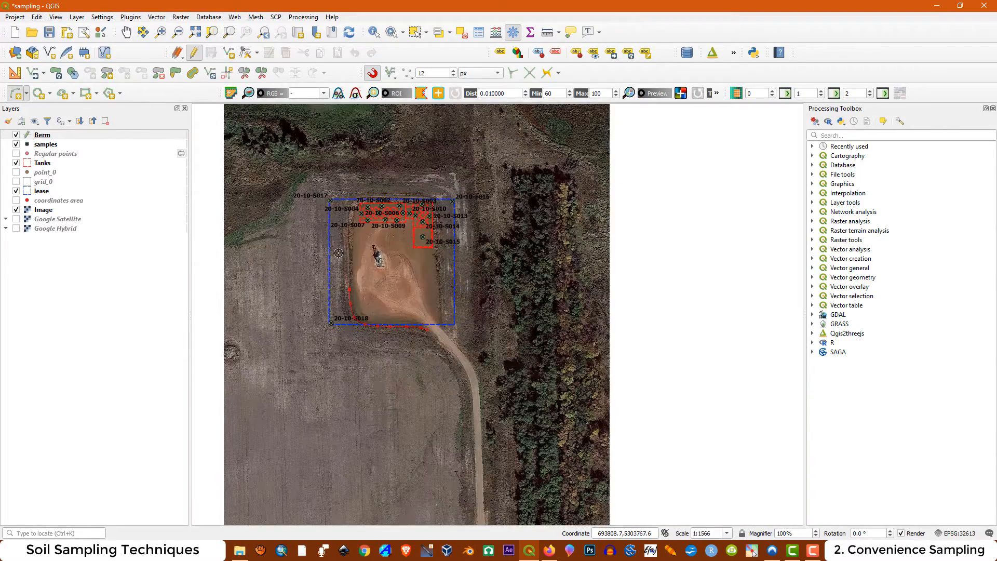
pyautogui.scroll(1, 345, 272)
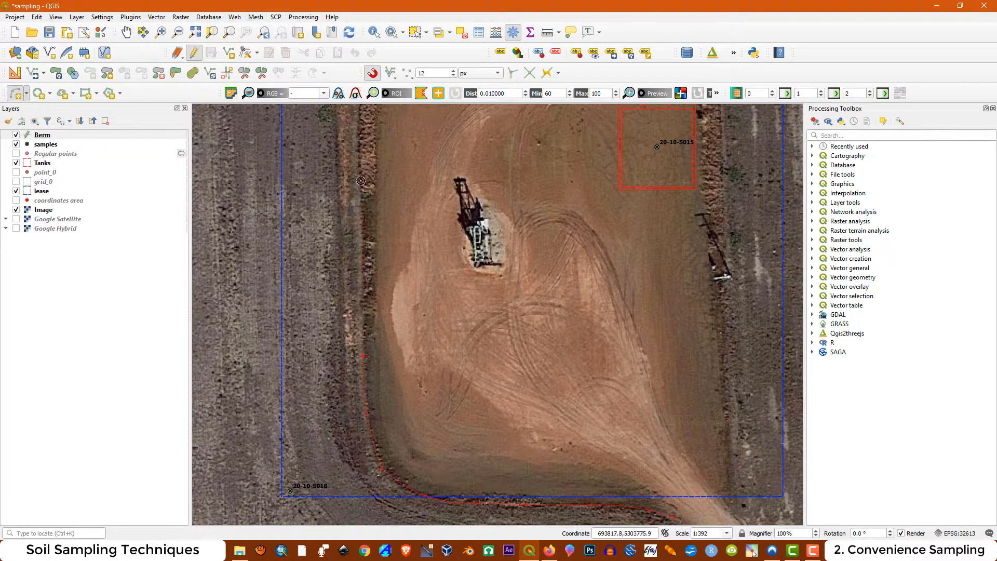
pyautogui.scroll(-2, 362, 176)
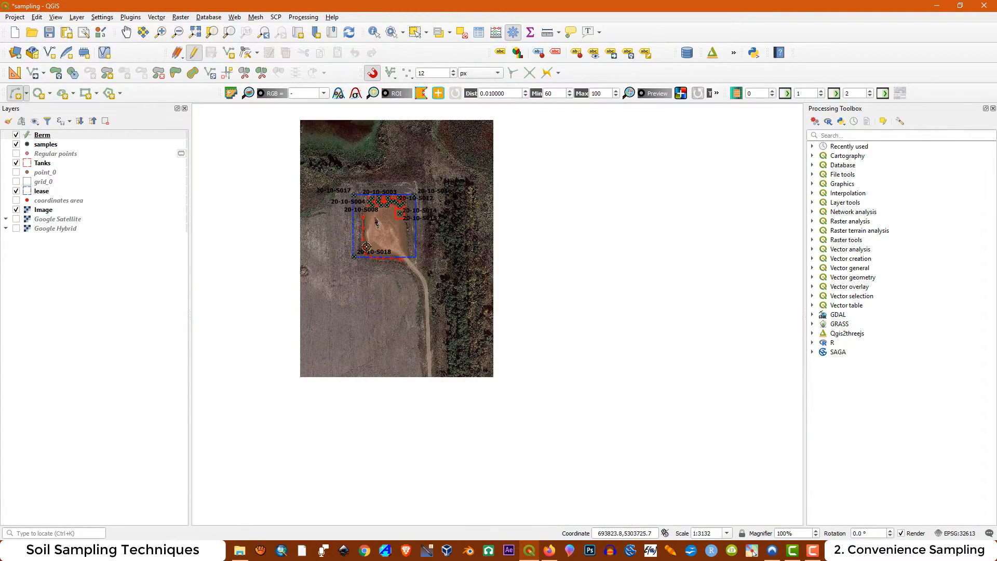
pyautogui.scroll(3, 362, 228)
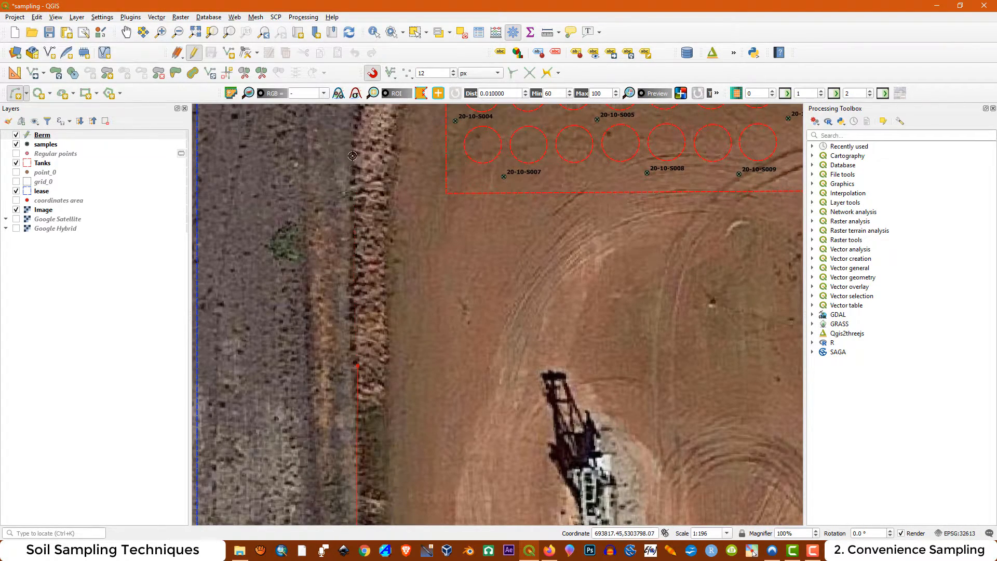
pyautogui.scroll(-2, 365, 205)
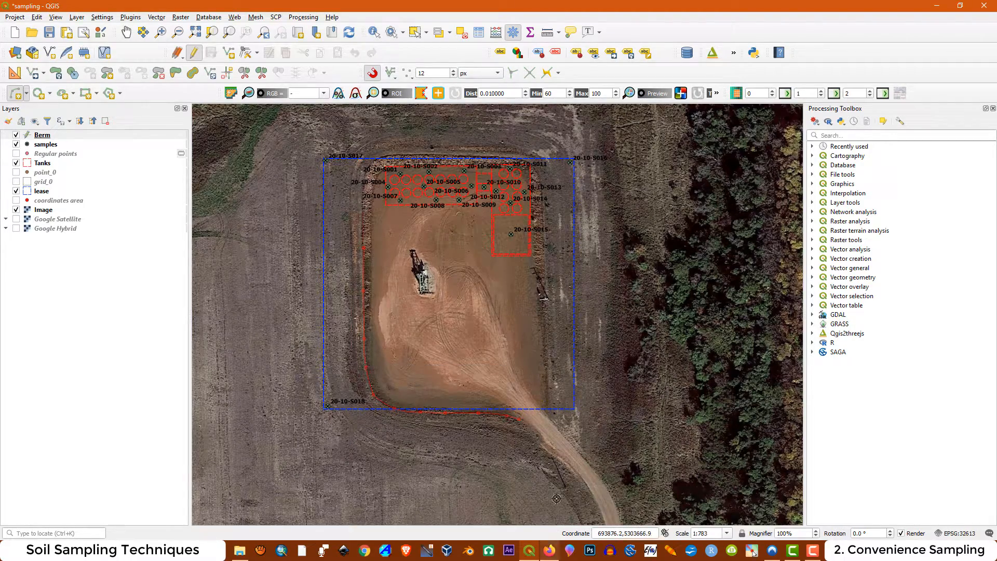
pyautogui.scroll(2, 495, 423)
pyautogui.scroll(-2, 570, 423)
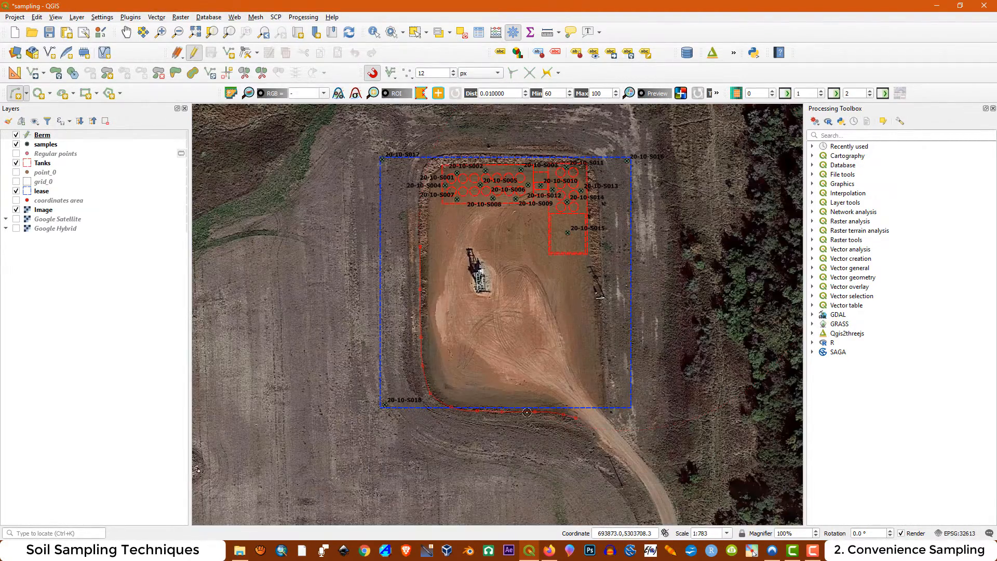
pyautogui.scroll(1, 460, 363)
pyautogui.rightClick(470, 321)
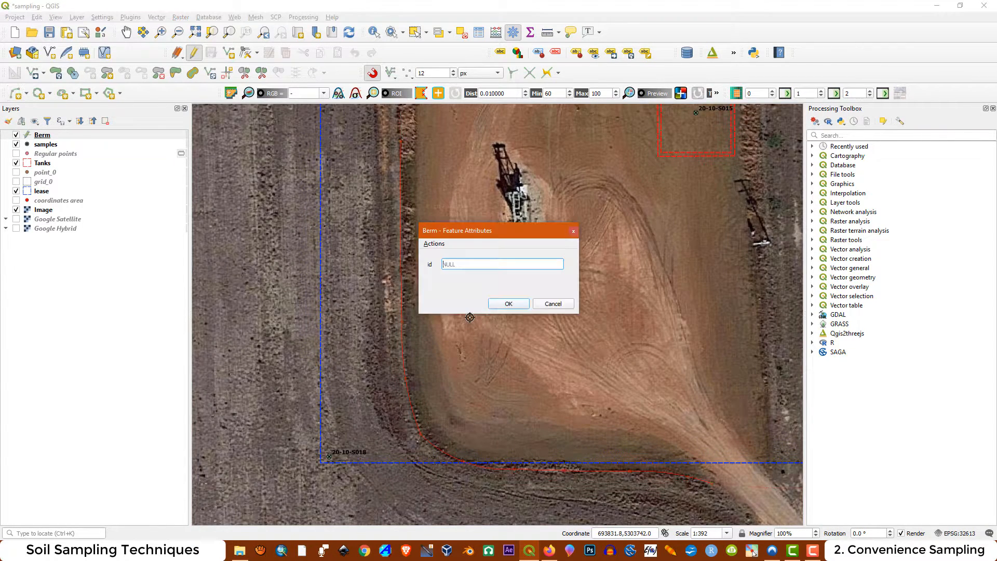
pyautogui.click(557, 306)
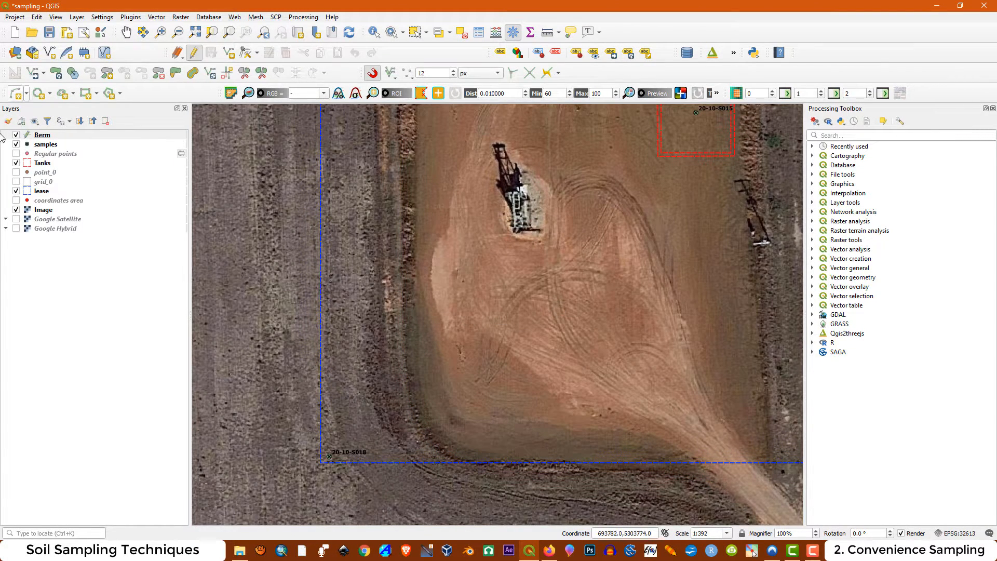
# Start a circular string in the Berm layer, tracing the berm from the access road along the pad's south edge and around the southwest corner
pyautogui.click(26, 98)
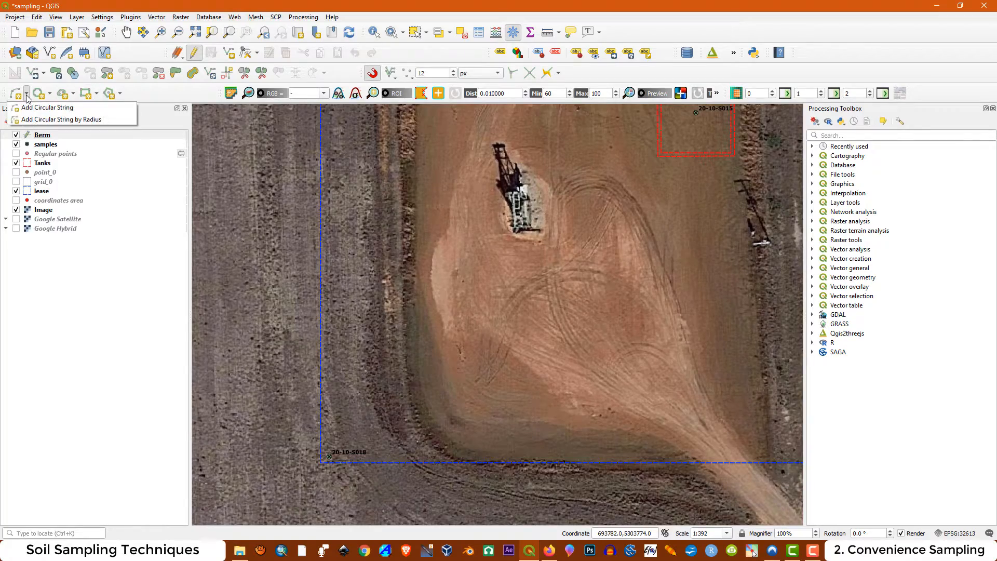
pyautogui.click(42, 107)
pyautogui.scroll(1, 454, 378)
pyautogui.scroll(-2, 453, 378)
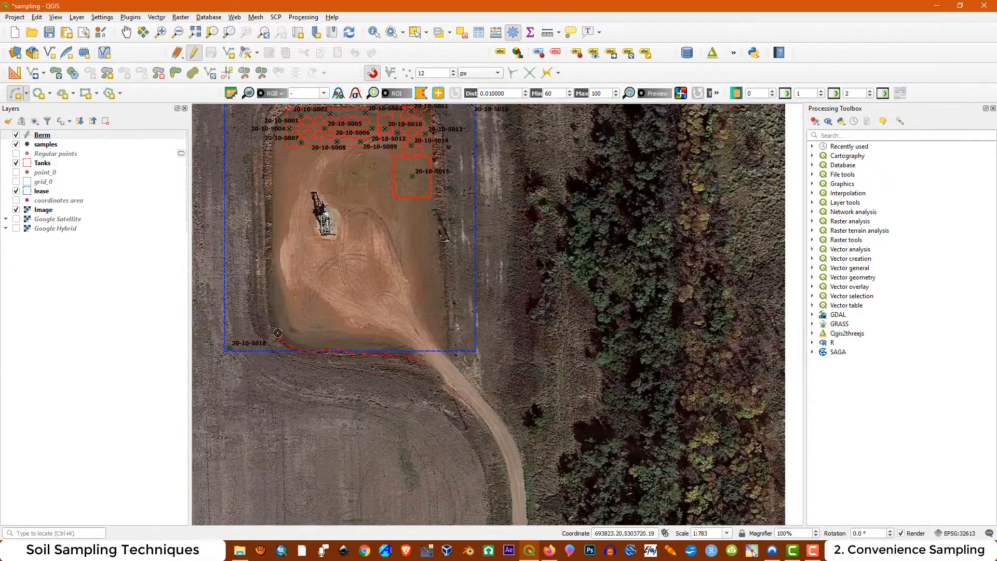
pyautogui.scroll(1, 274, 320)
pyautogui.click(269, 311)
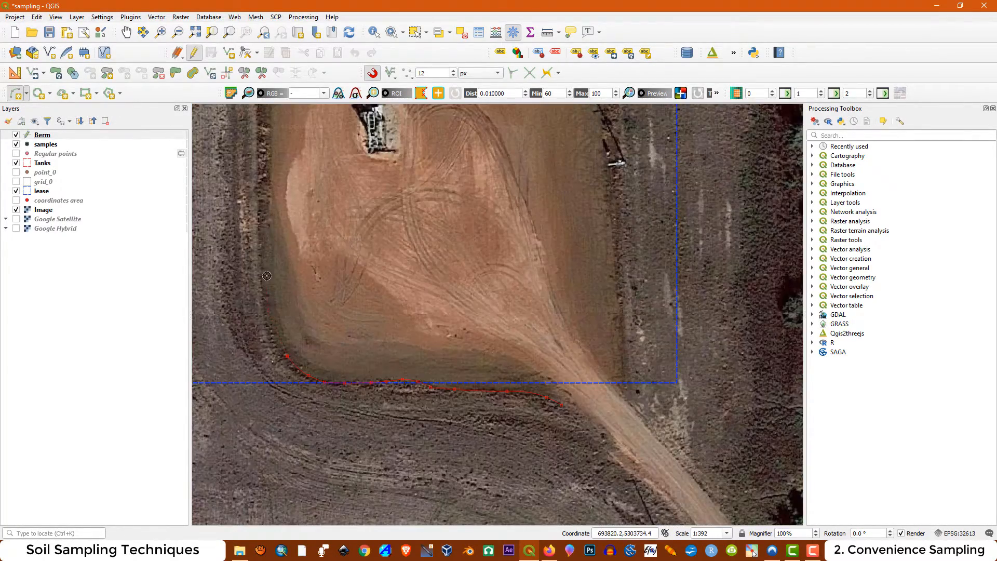
pyautogui.click(267, 275)
# Hide the Tanks and samples layers and continue the circular string up the berm's west side towards the northwest corner
pyautogui.scroll(-2, 299, 265)
pyautogui.scroll(2, 291, 214)
pyautogui.click(301, 227)
pyautogui.click(16, 163)
pyautogui.click(16, 144)
pyautogui.scroll(2, 356, 172)
pyautogui.click(357, 171)
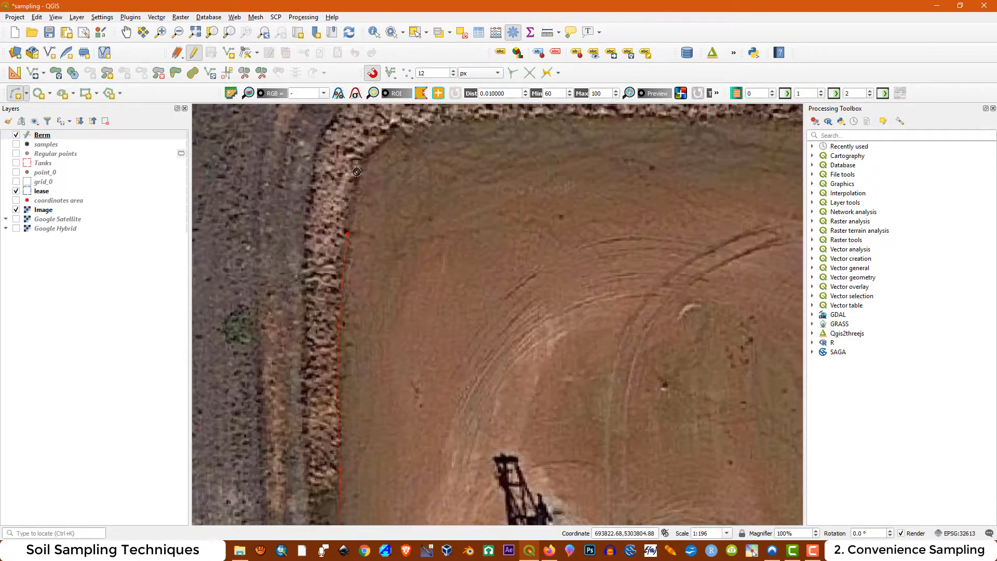
# Continue the berm trace around the northwest corner and along the north edge to the northeast corner
pyautogui.scroll(2, 385, 124)
pyautogui.click(520, 254)
pyautogui.click(589, 250)
pyautogui.scroll(-2, 589, 249)
pyautogui.click(652, 275)
pyautogui.scroll(1, 744, 317)
pyautogui.click(718, 295)
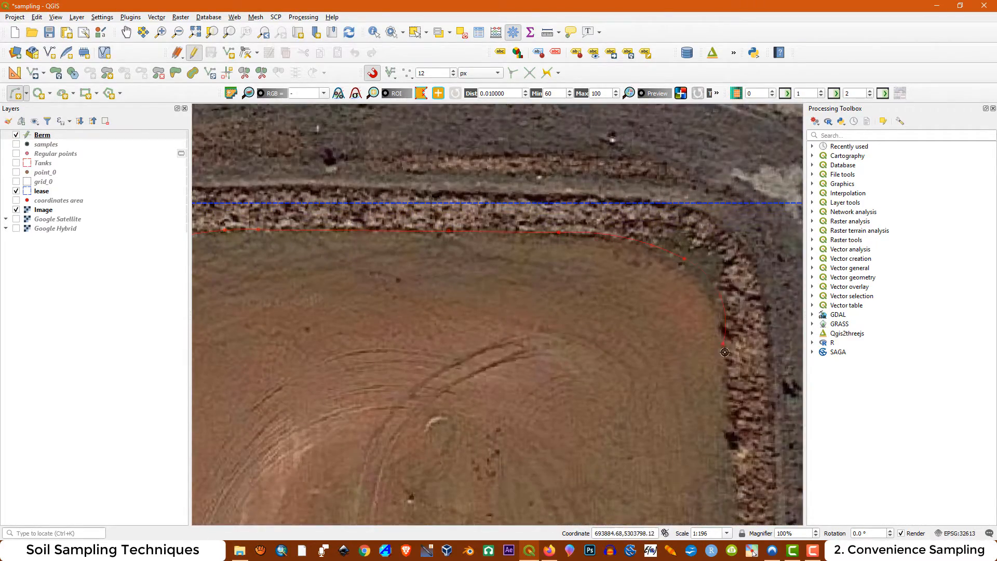
# Trace the berm down the pad's east side to the access road at the southeast corner
pyautogui.scroll(-1, 725, 351)
pyautogui.scroll(1, 723, 367)
pyautogui.click(696, 418)
pyautogui.scroll(-1, 697, 418)
pyautogui.scroll(1, 681, 416)
pyautogui.scroll(-1, 675, 364)
pyautogui.scroll(1, 635, 421)
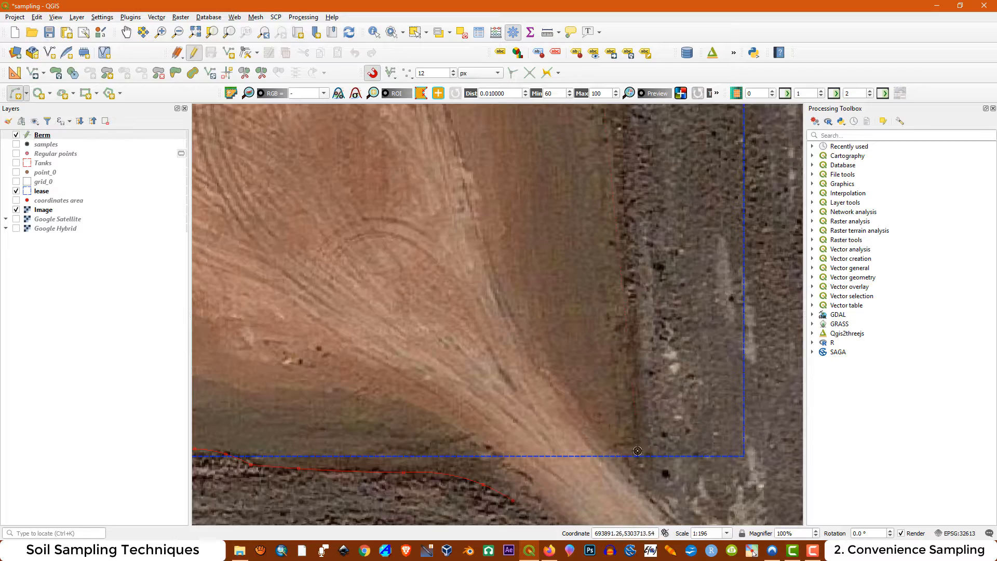
pyautogui.scroll(-1, 643, 450)
pyautogui.click(640, 451)
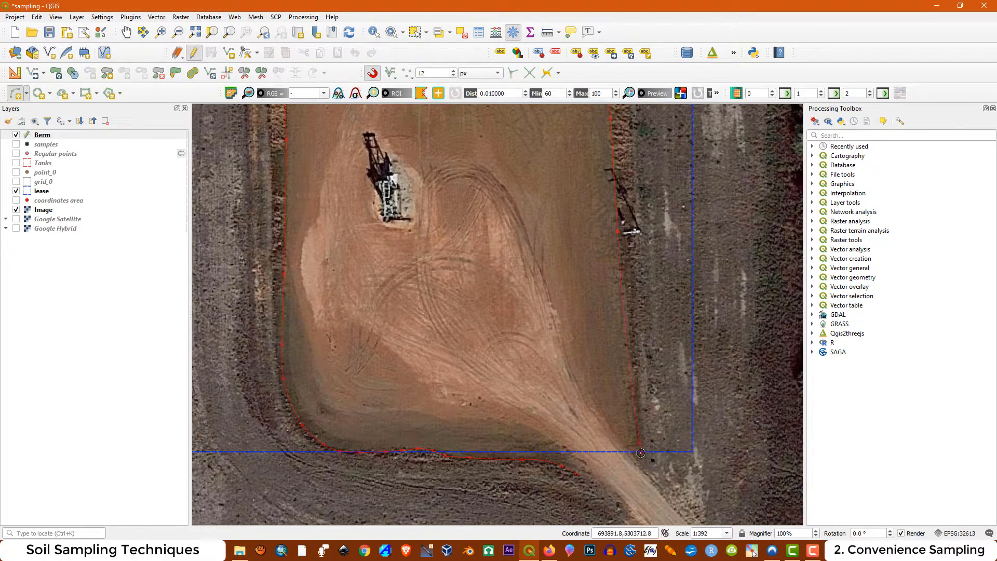
# Finish the berm line and accept its attributes with an id of 1
pyautogui.rightClick(640, 451)
pyautogui.click(464, 265)
pyautogui.write('1')
pyautogui.click(523, 302)
pyautogui.scroll(-1, 525, 300)
pyautogui.click(246, 52)
pyautogui.scroll(1, 563, 157)
pyautogui.scroll(-1, 569, 166)
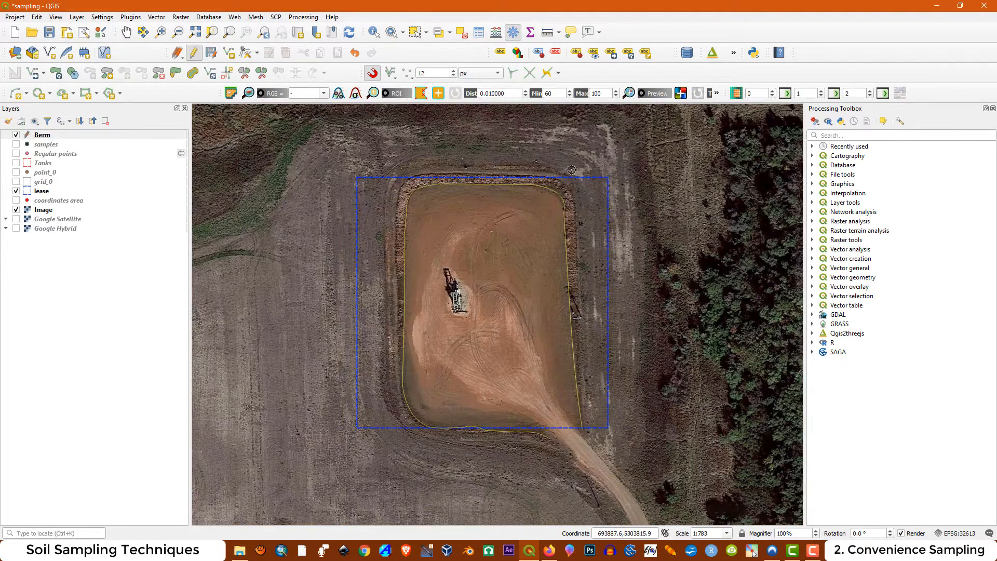
# Examine the digitized berm line around the northeast and northwest corners for kinks
pyautogui.scroll(1, 567, 197)
pyautogui.scroll(2, 574, 218)
pyautogui.scroll(1, 543, 213)
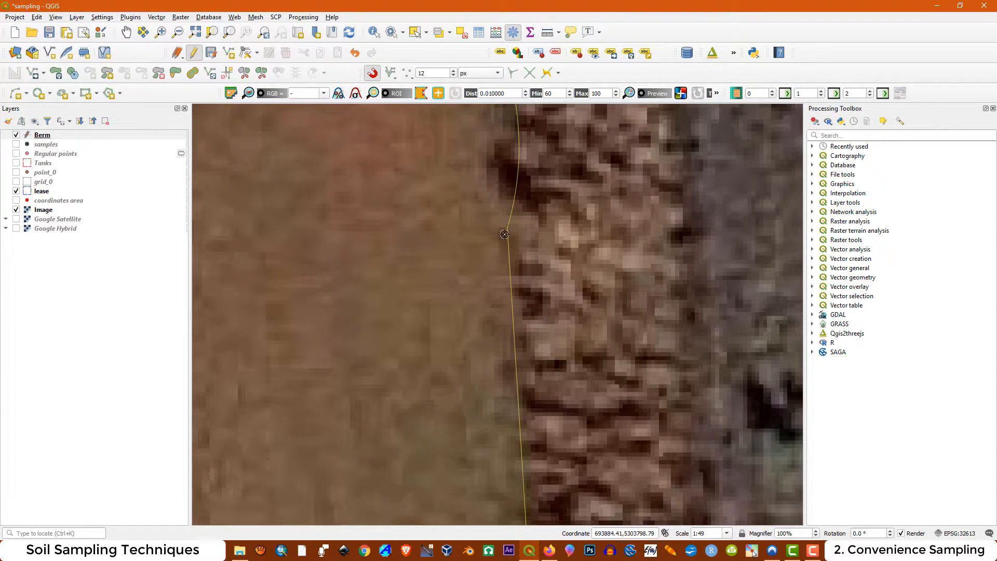
pyautogui.scroll(-3, 520, 246)
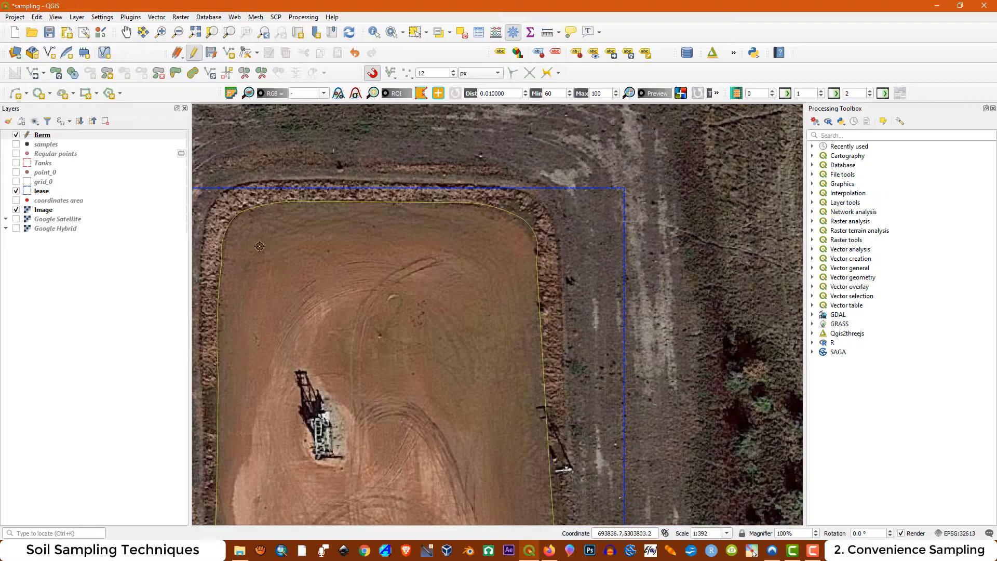
pyautogui.scroll(-1, 393, 205)
pyautogui.scroll(2, 258, 270)
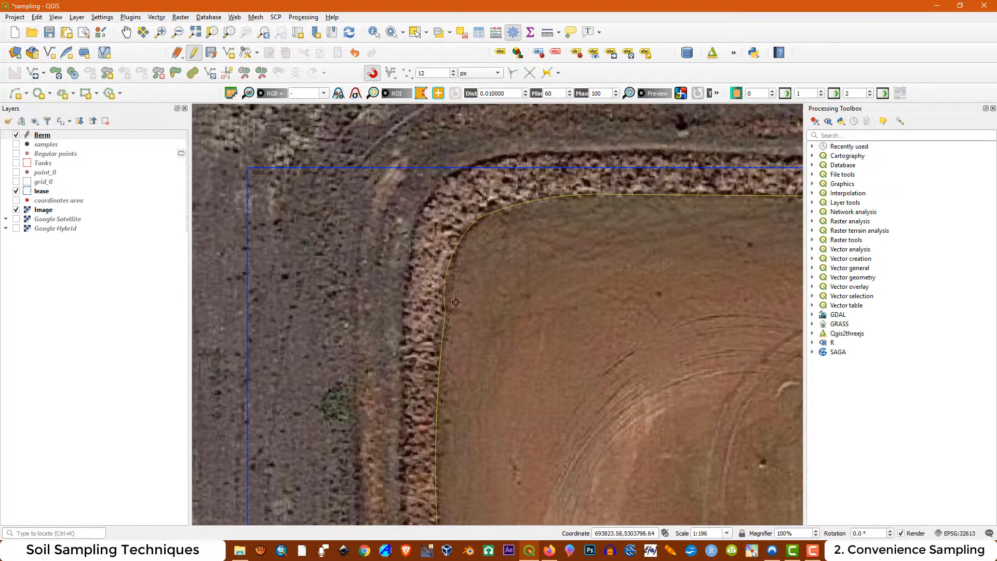
pyautogui.scroll(1, 423, 317)
pyautogui.scroll(-2, 400, 213)
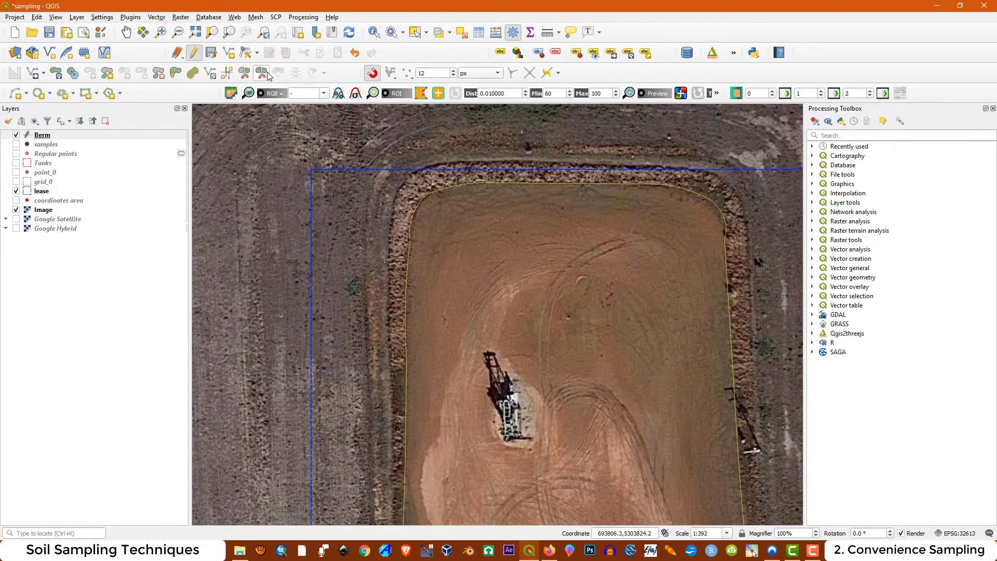
# Delete the clustered vertices forming the kink in the berm line just below the northwest corner with the Vertex Tool
pyautogui.click(245, 52)
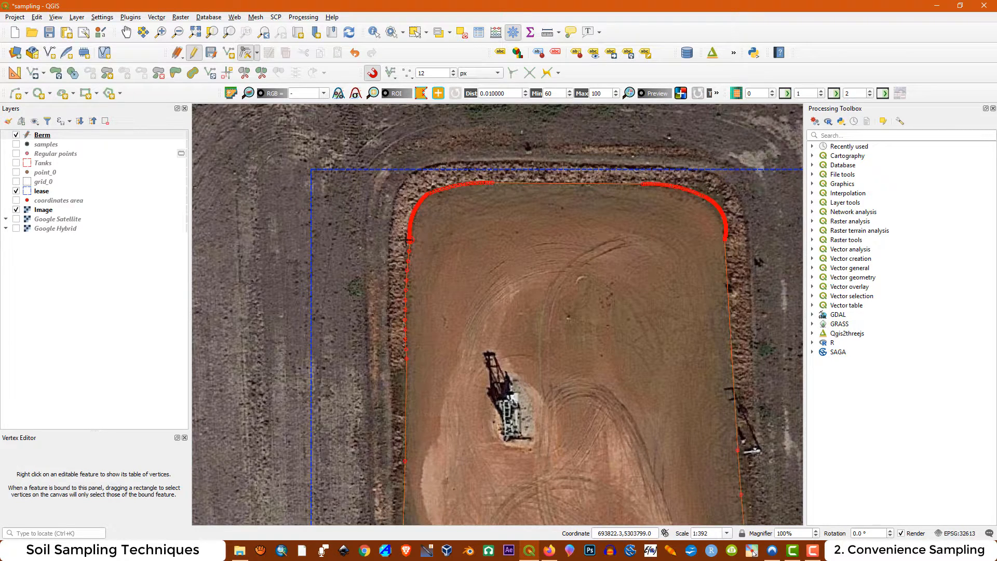
pyautogui.moveTo(391, 224); pyautogui.dragTo(425, 258)
pyautogui.scroll(2, 407, 244)
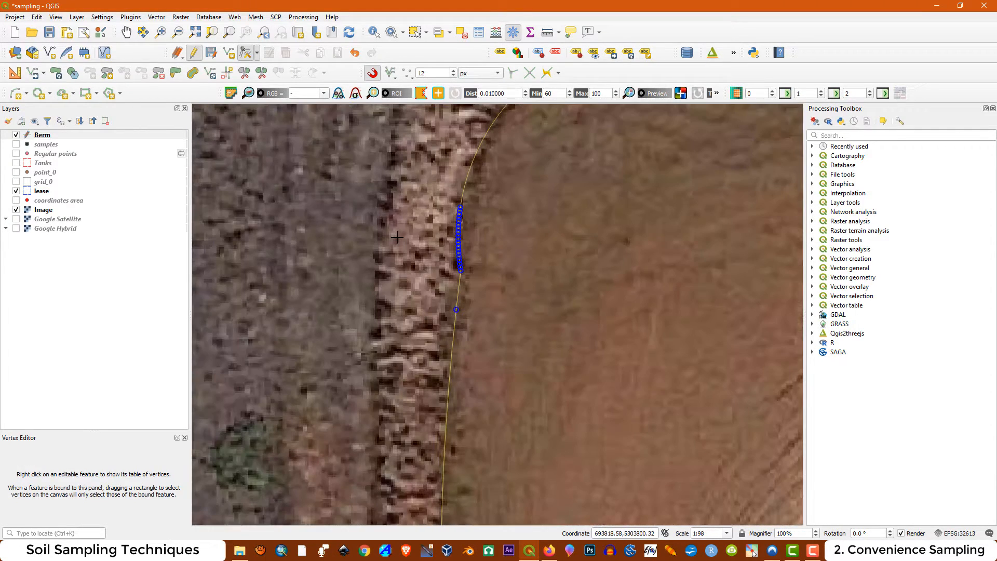
pyautogui.scroll(1, 470, 285)
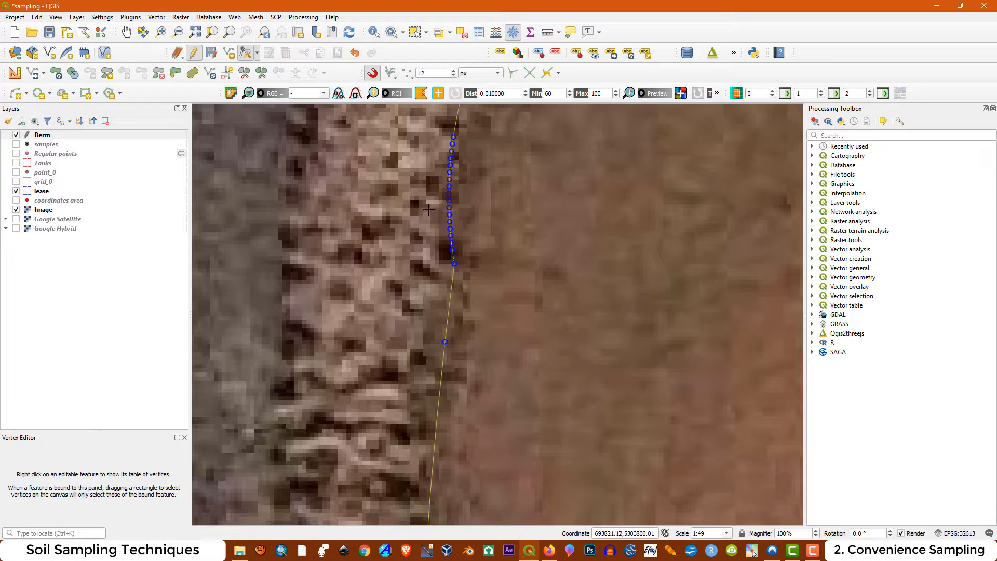
pyautogui.moveTo(429, 209); pyautogui.dragTo(494, 309)
pyautogui.press('Delete')
pyautogui.scroll(-1, 417, 255)
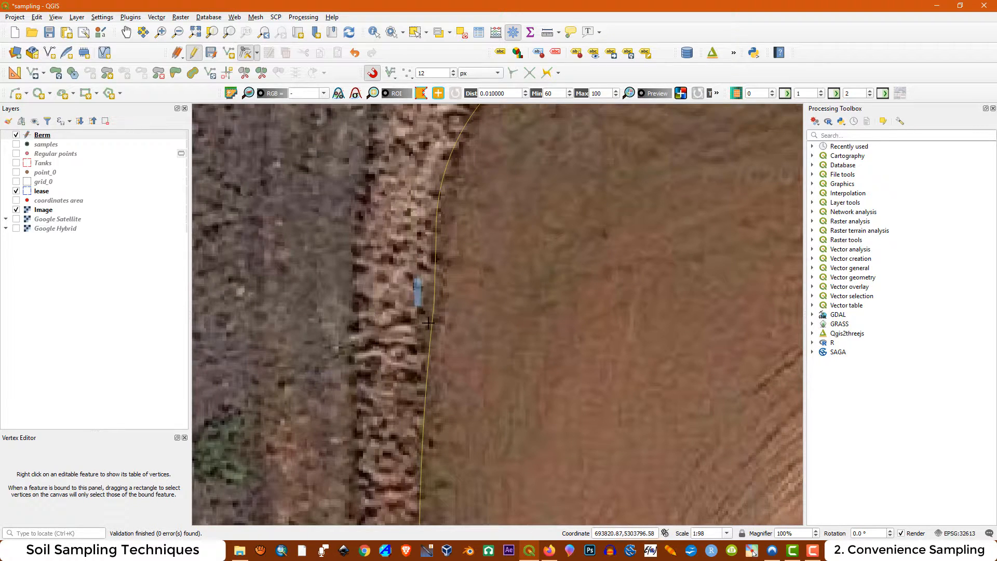
pyautogui.moveTo(413, 278); pyautogui.dragTo(450, 345)
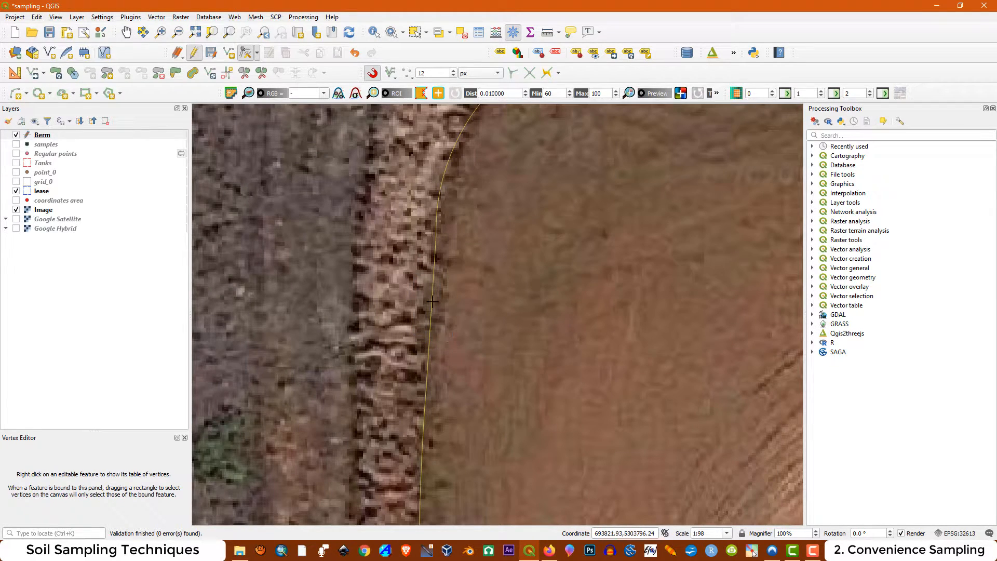
# Delete the vertices forming the kink in the berm line just below the northeast corner
pyautogui.scroll(-2, 432, 301)
pyautogui.scroll(1, 766, 284)
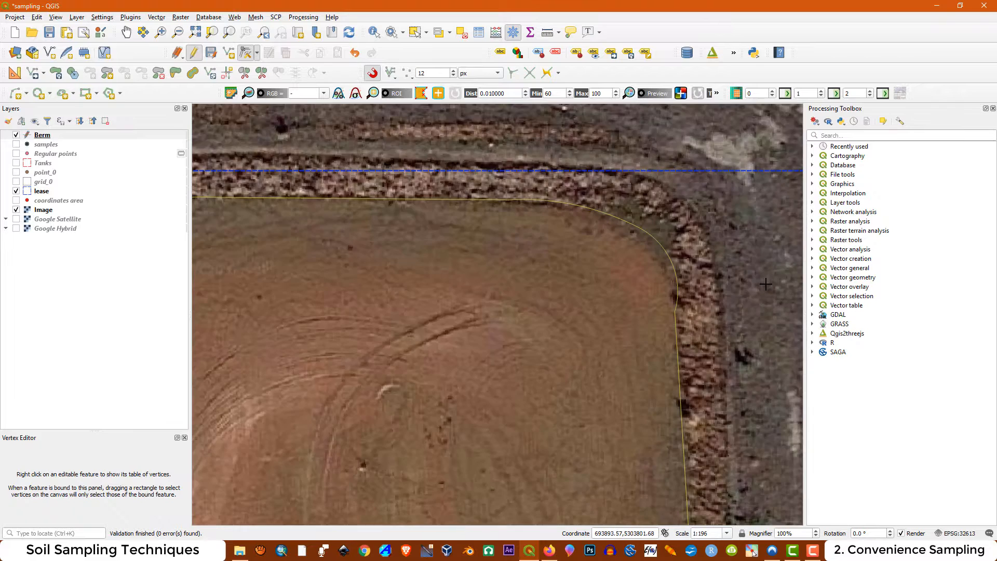
pyautogui.scroll(1, 765, 284)
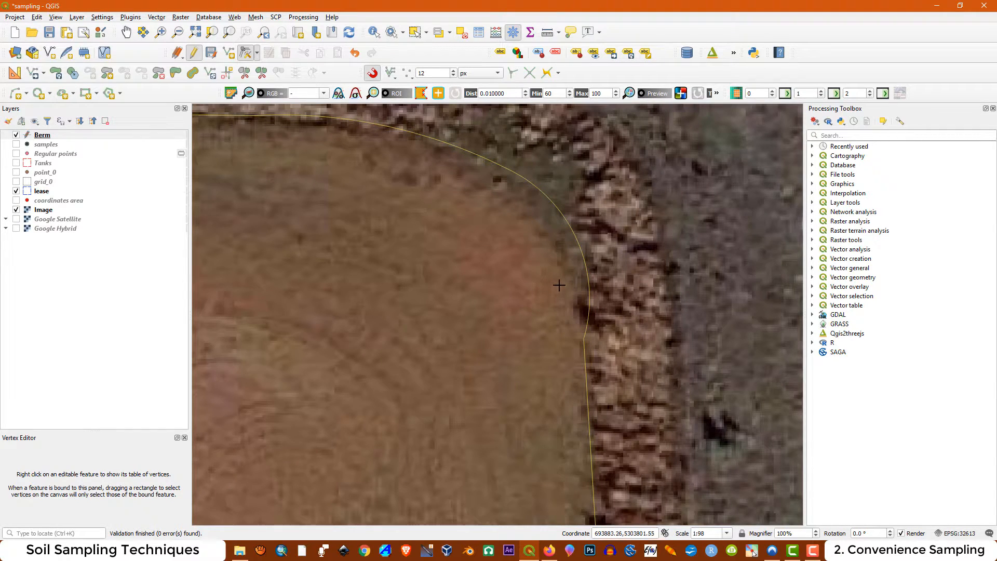
pyautogui.moveTo(559, 286); pyautogui.dragTo(622, 371)
pyautogui.press('Delete')
pyautogui.scroll(-6, 552, 173)
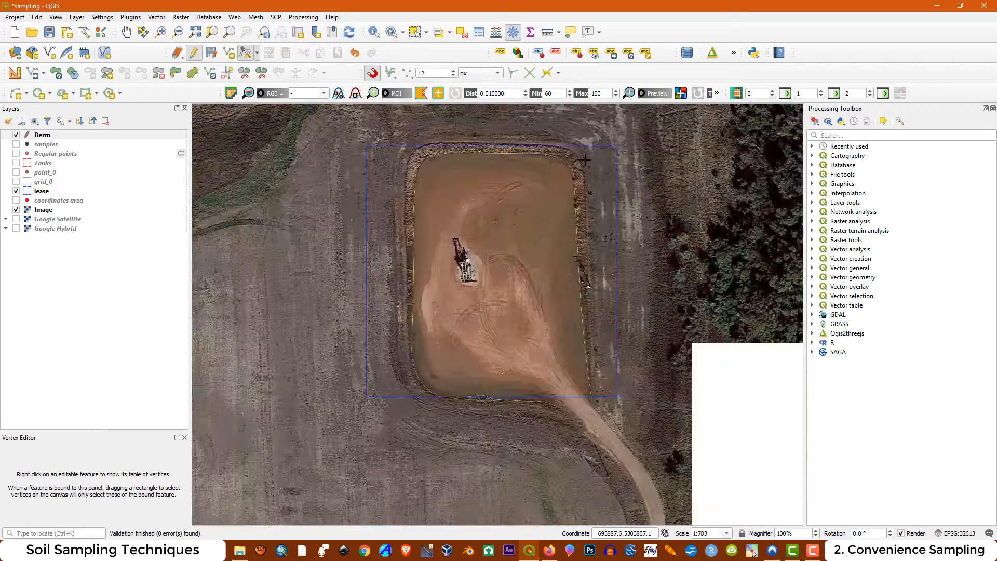
# Delete the surplus vertices along the berm line's south edge, just east of the southwest corner
pyautogui.scroll(4, 516, 266)
pyautogui.scroll(2, 627, 339)
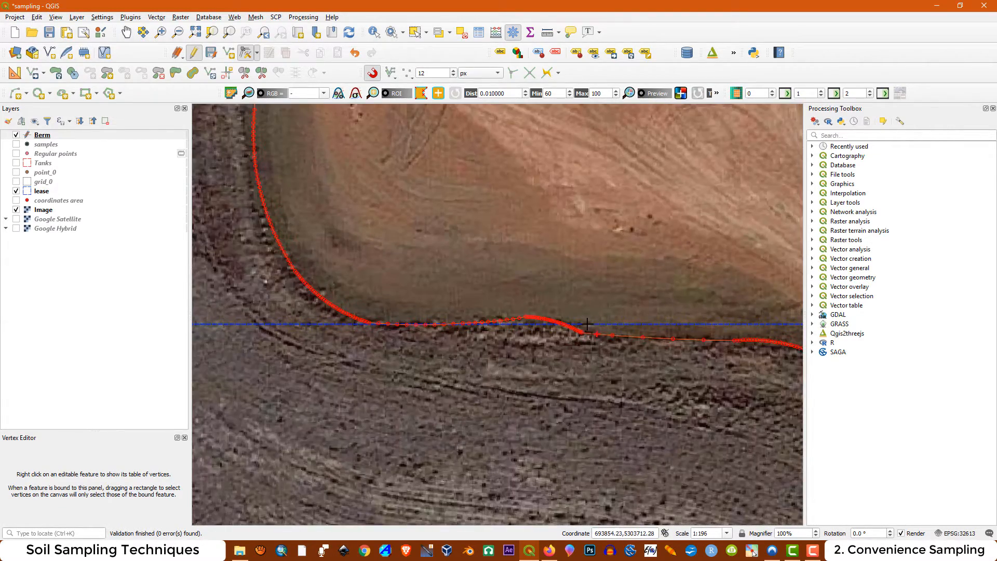
pyautogui.moveTo(450, 291); pyautogui.dragTo(521, 325)
pyautogui.press('Delete')
pyautogui.press('Delete')
pyautogui.press('Delete')
pyautogui.scroll(-1, 526, 315)
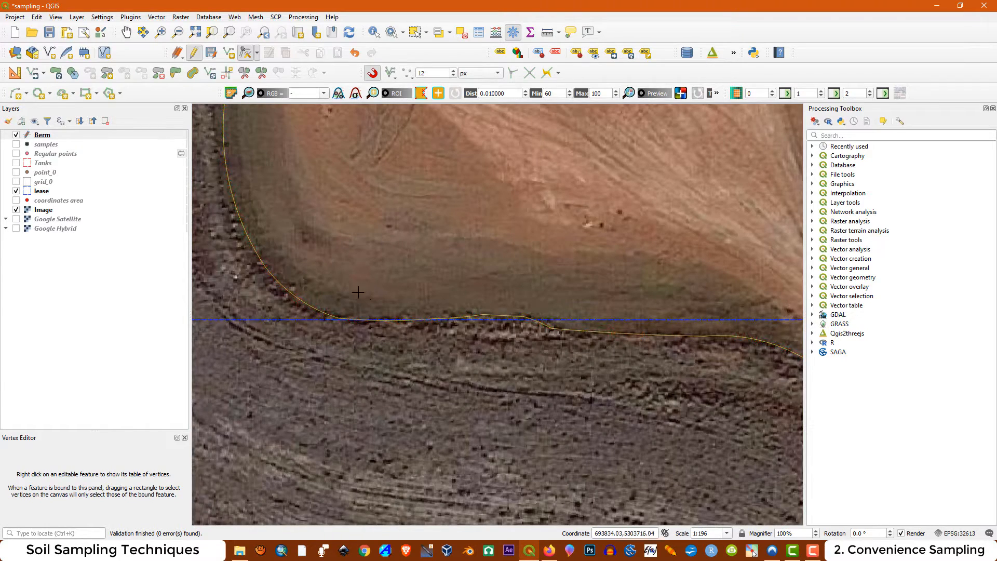
# Inspect the rest of the berm line along the access road, the east side and the west side
pyautogui.scroll(-1, 359, 293)
pyautogui.scroll(1, 548, 316)
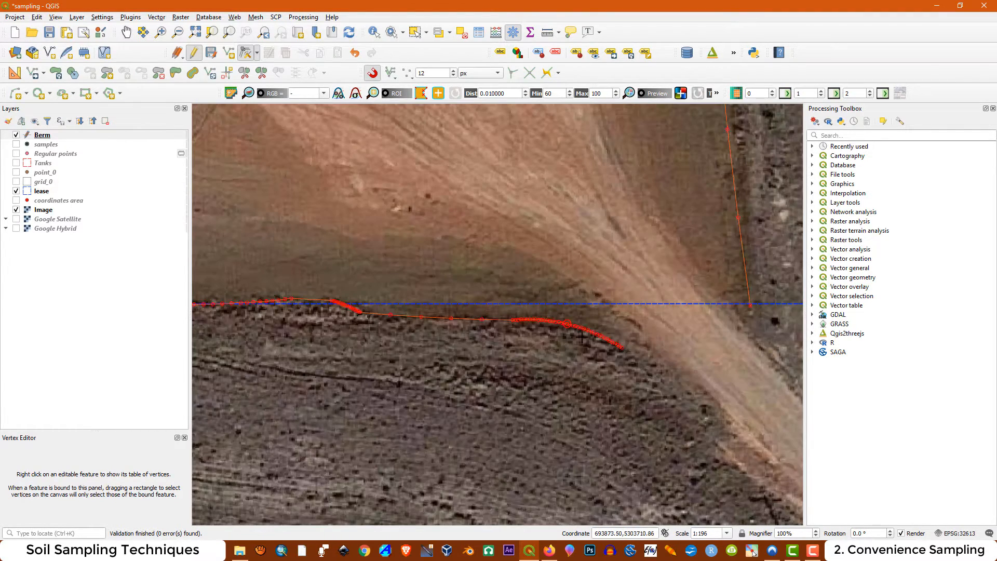
pyautogui.scroll(1, 617, 328)
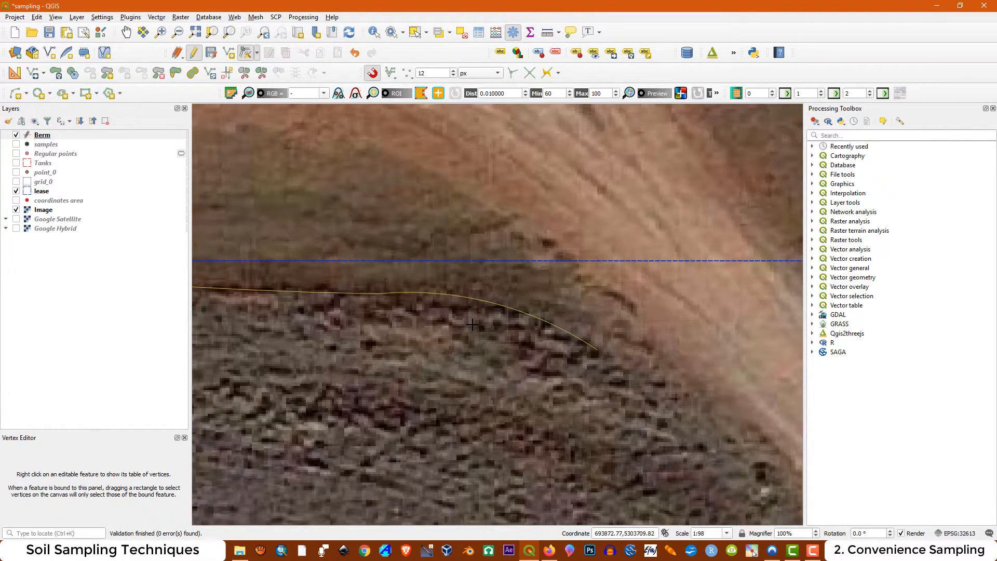
pyautogui.scroll(-2, 473, 325)
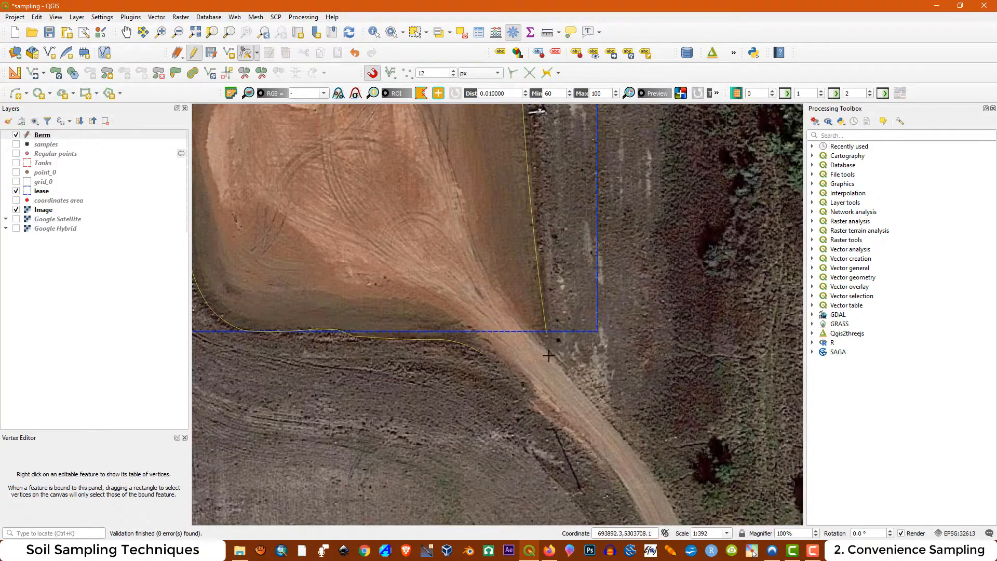
pyautogui.scroll(-1, 549, 356)
pyautogui.scroll(1, 521, 265)
pyautogui.scroll(1, 521, 265)
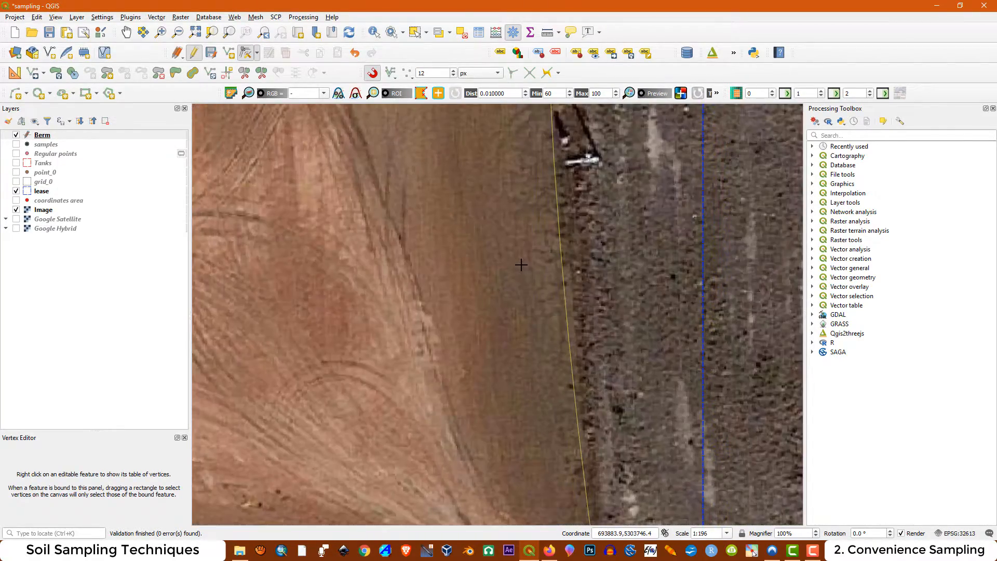
pyautogui.scroll(-2, 521, 264)
pyautogui.scroll(1, 369, 265)
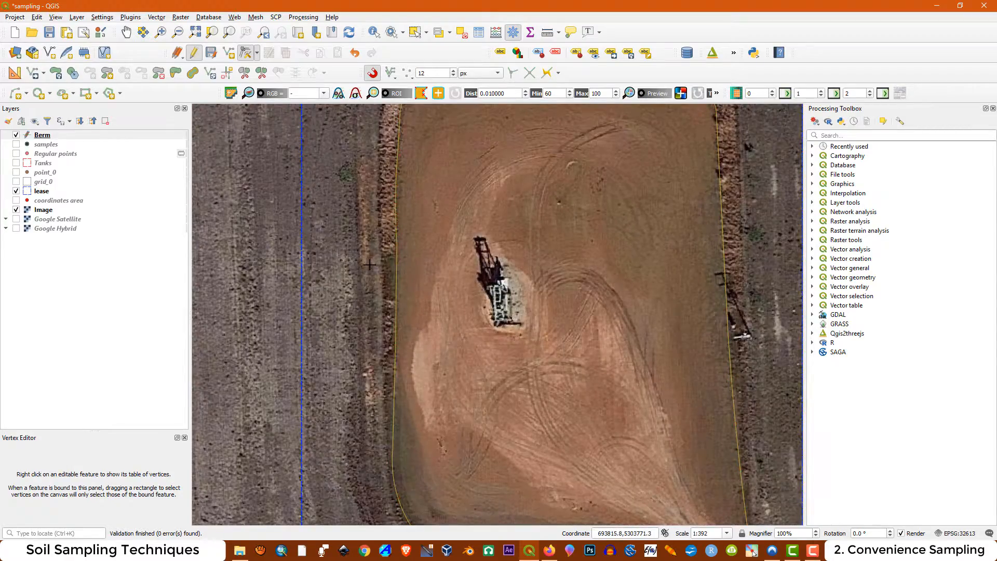
pyautogui.scroll(1, 369, 265)
pyautogui.scroll(-2, 432, 248)
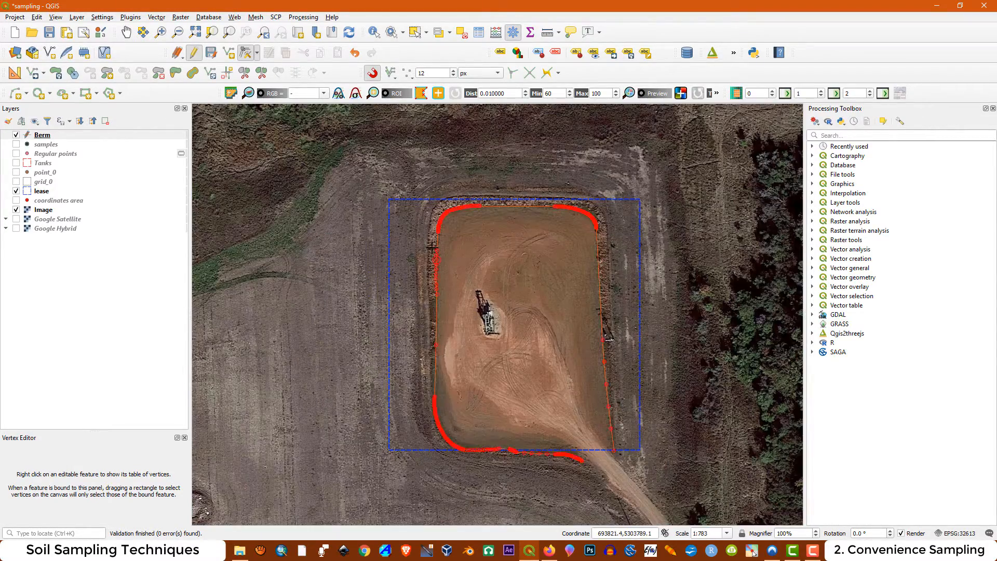
pyautogui.scroll(1, 432, 248)
pyautogui.scroll(-1, 409, 232)
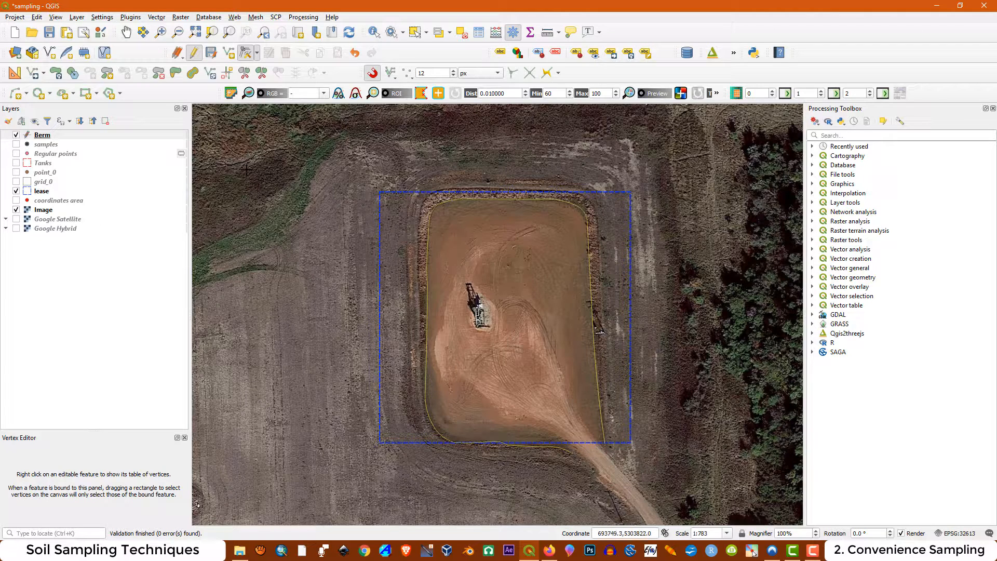
# Stop editing the Berm layer, saving its changes, and open the layer's properties
pyautogui.click(193, 54)
pyautogui.click(468, 281)
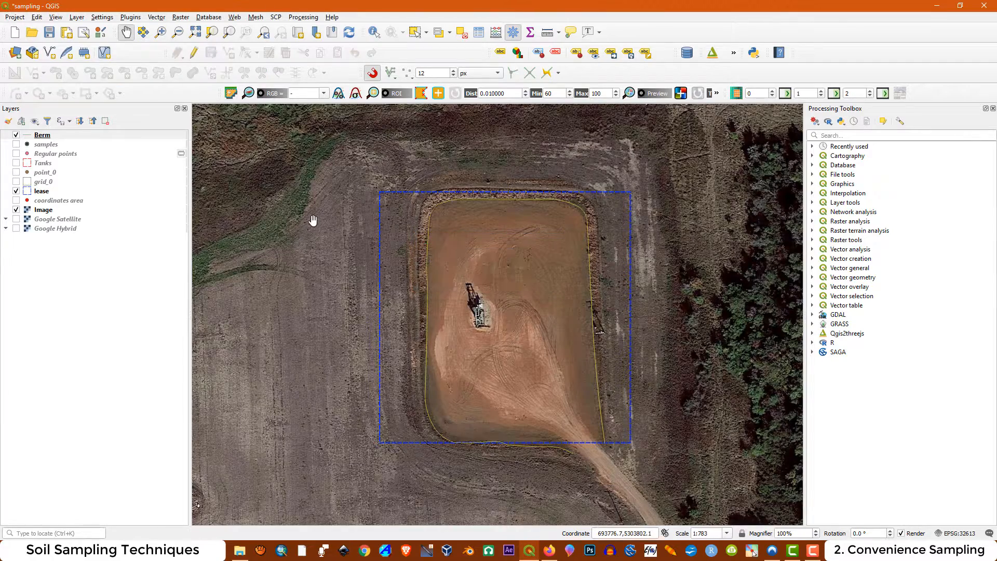
pyautogui.click(50, 138)
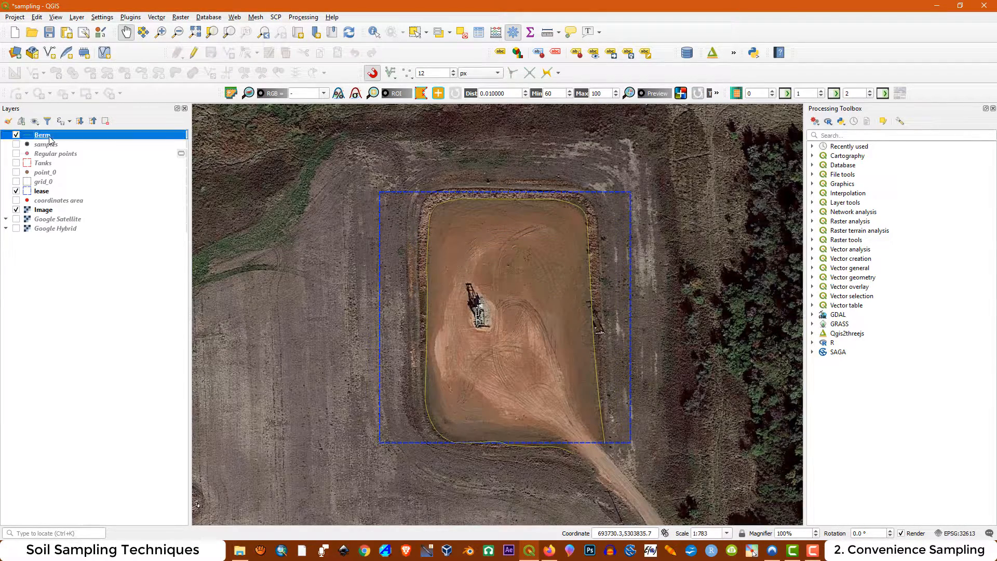
pyautogui.rightClick(50, 138)
pyautogui.click(103, 345)
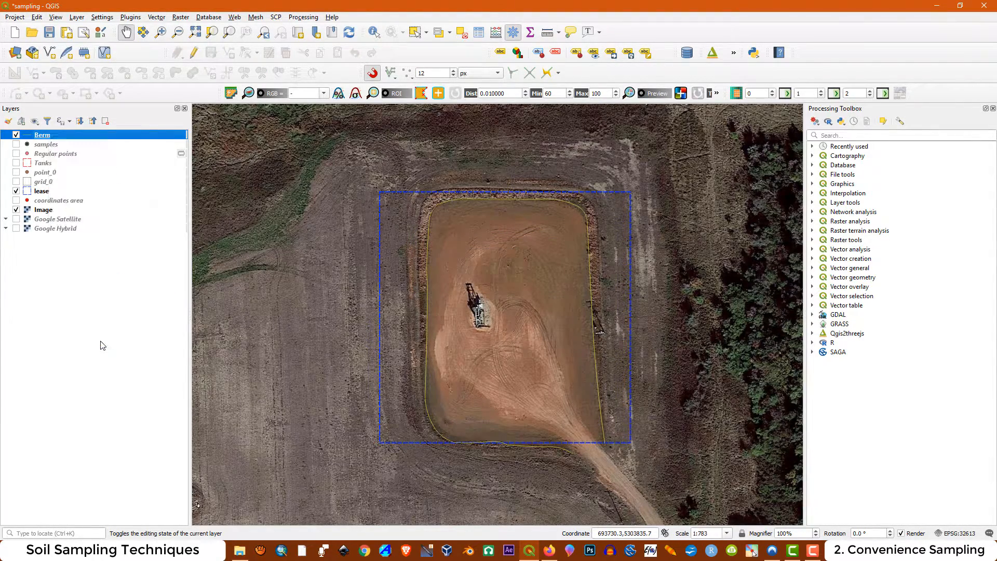
# Set the Berm layer's simple line color to bright orange and apply it
pyautogui.click(363, 94)
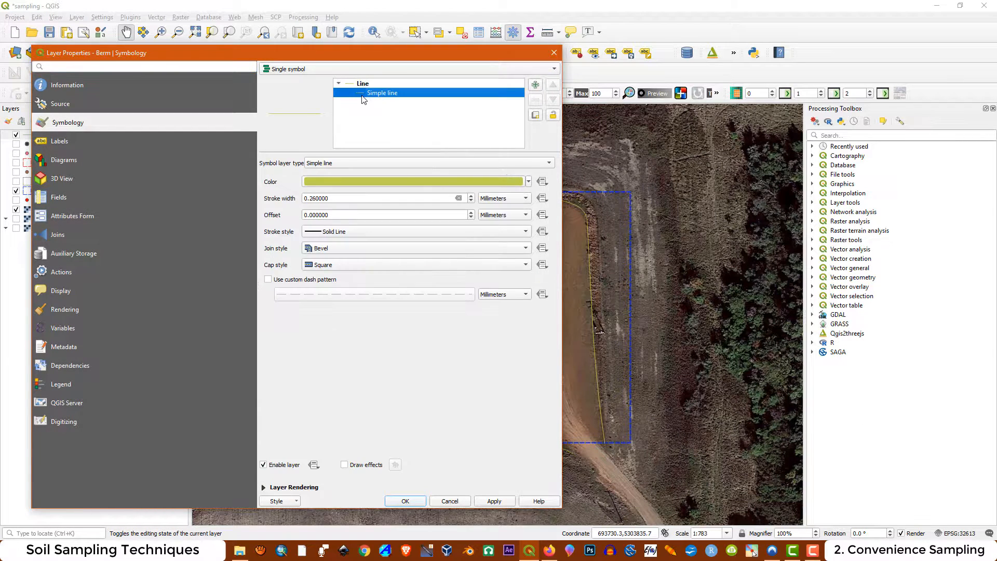
pyautogui.click(529, 183)
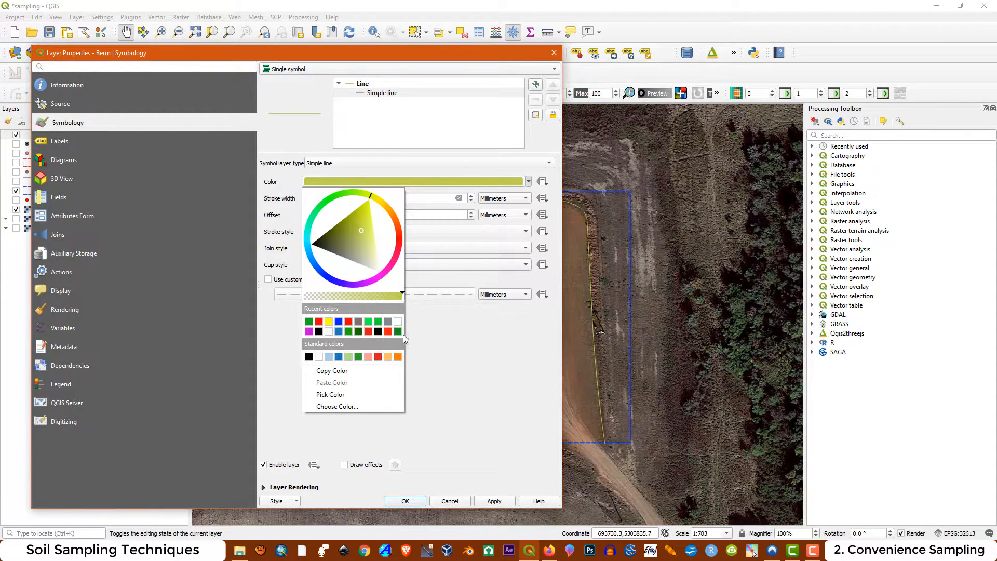
pyautogui.click(397, 225)
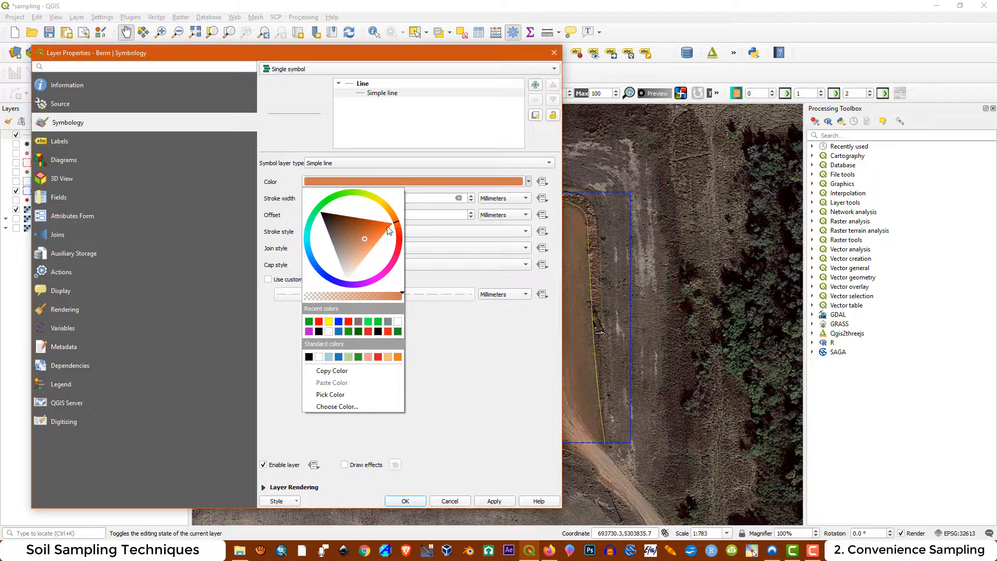
pyautogui.moveTo(366, 241)
pyautogui.mouseDown()
pyautogui.moveTo(381, 256)
pyautogui.moveTo(383, 245)
pyautogui.mouseUp()
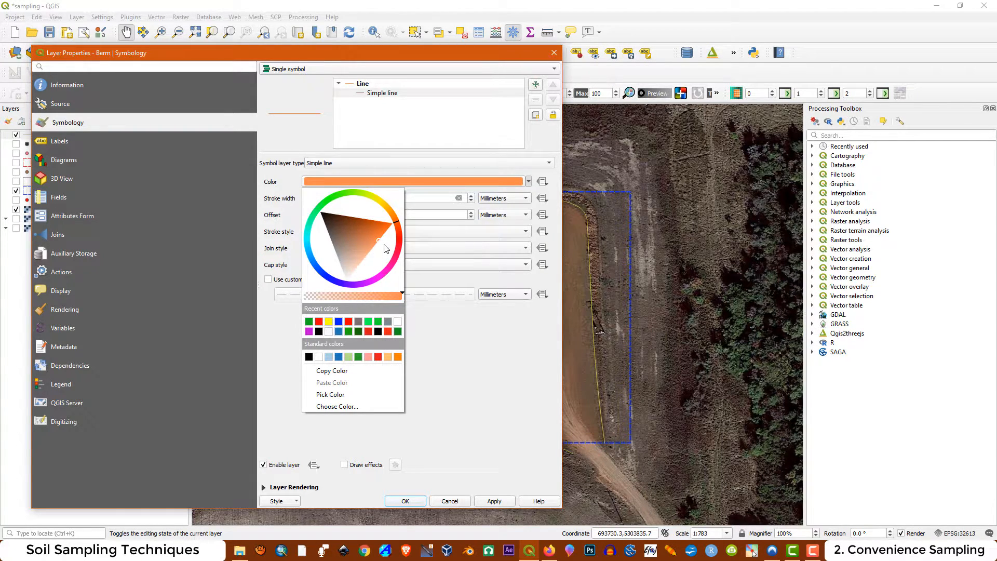
pyautogui.click(511, 363)
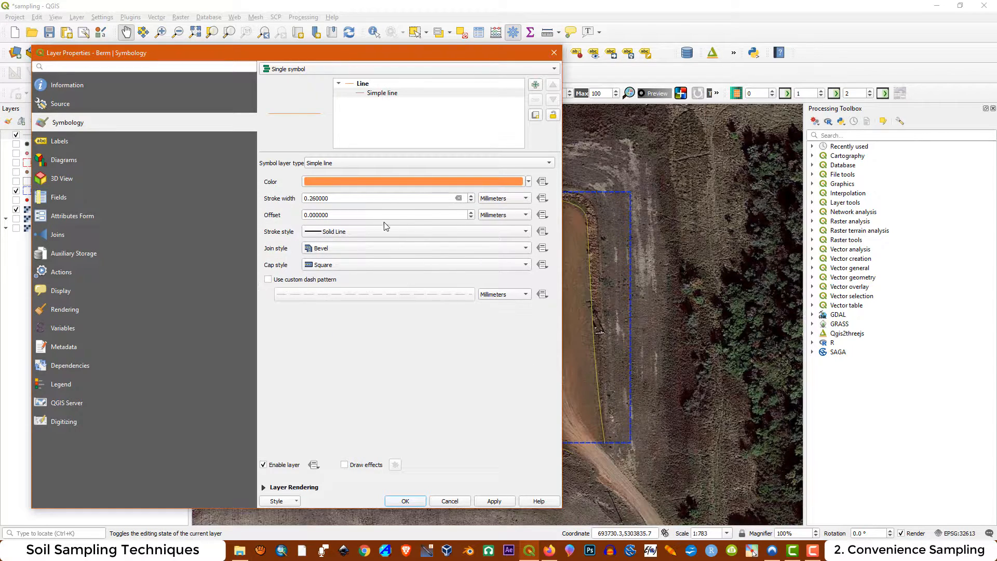
pyautogui.click(494, 501)
# Set the Berm layer's simple line stroke width to 0.5 mm and apply it
pyautogui.moveTo(334, 198); pyautogui.dragTo(308, 194)
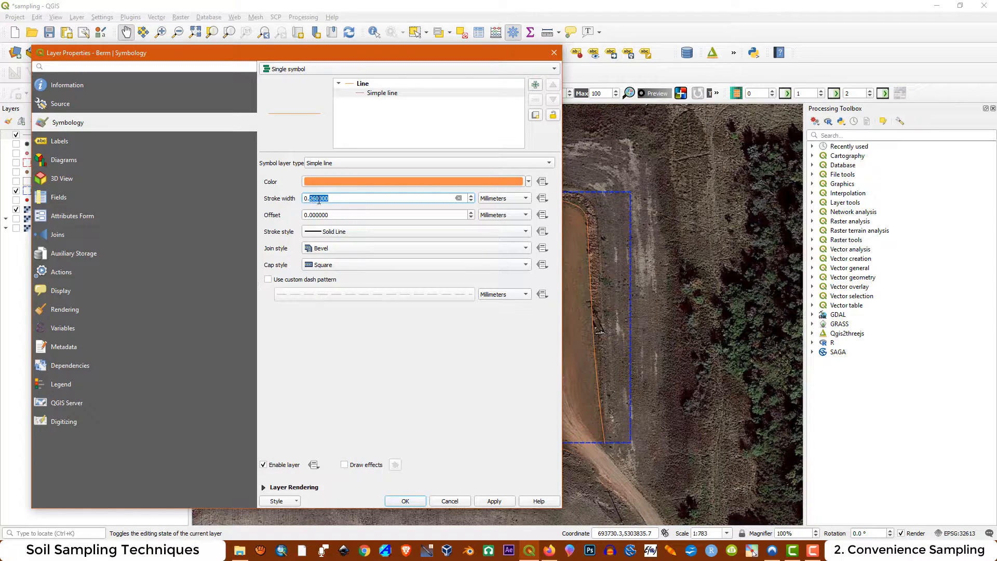
pyautogui.write('5')
pyautogui.click(495, 502)
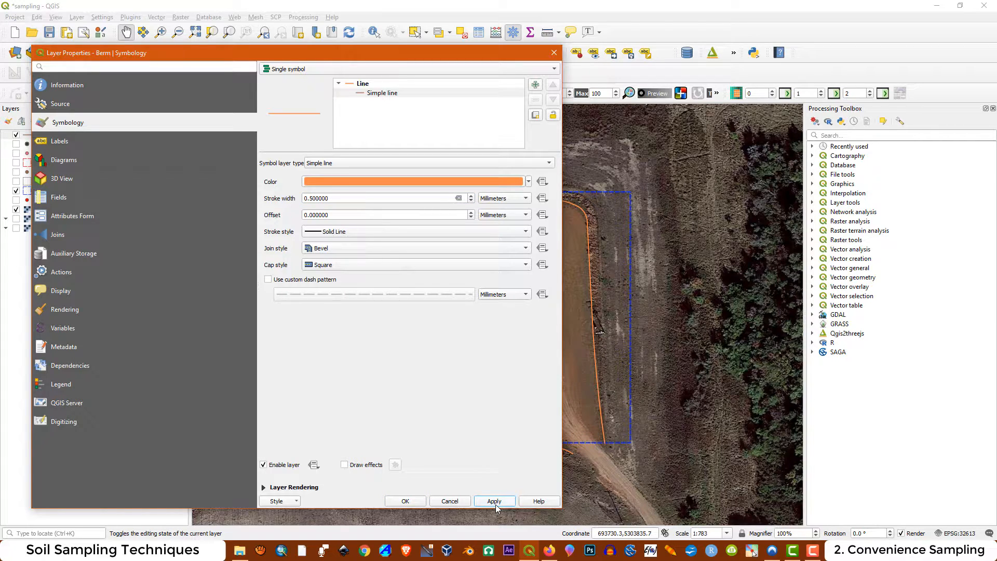
# Apply the topo railway preset symbol to the Berm line and open the settings of its marker line
pyautogui.click(363, 85)
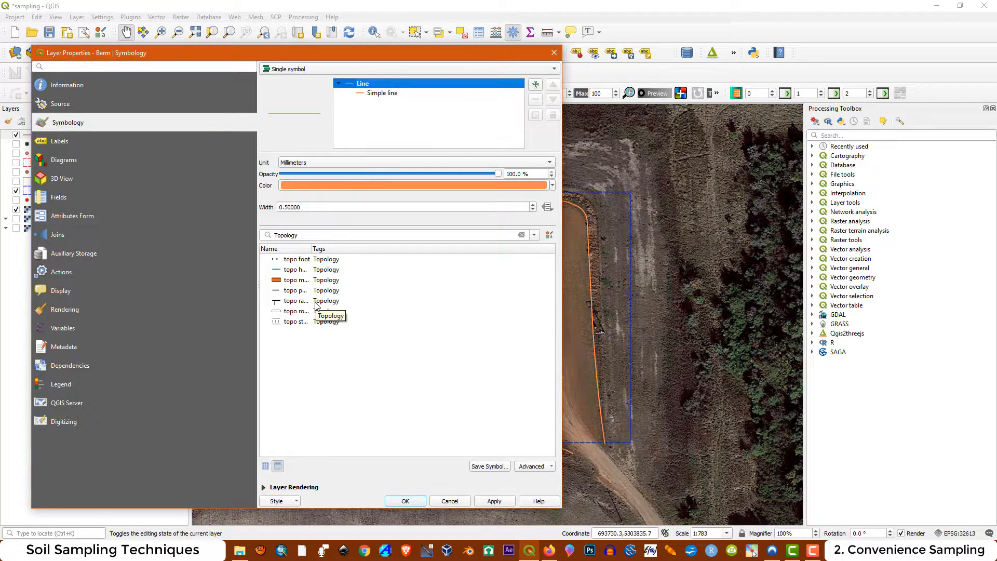
pyautogui.moveTo(298, 307)
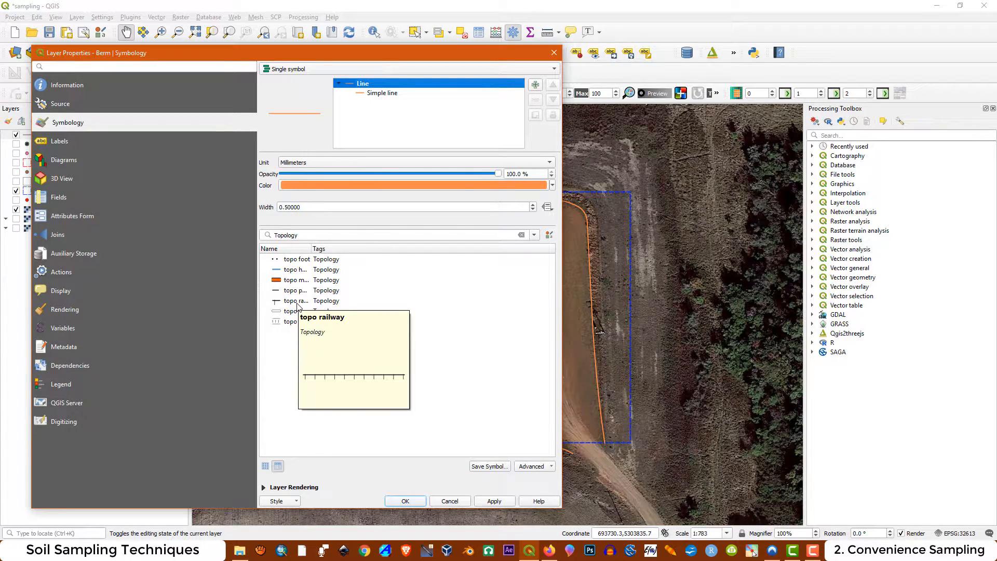
pyautogui.click(297, 302)
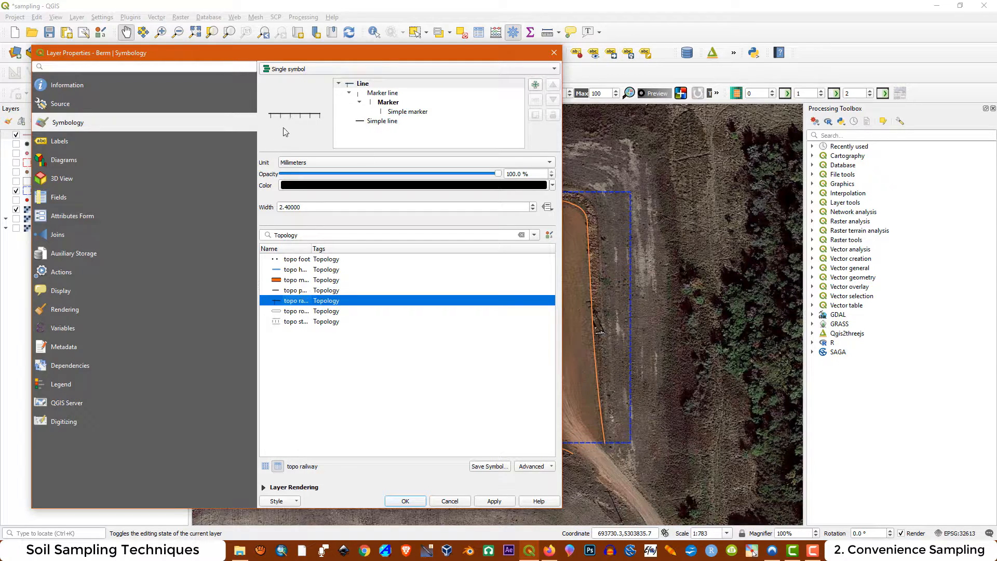
pyautogui.click(377, 93)
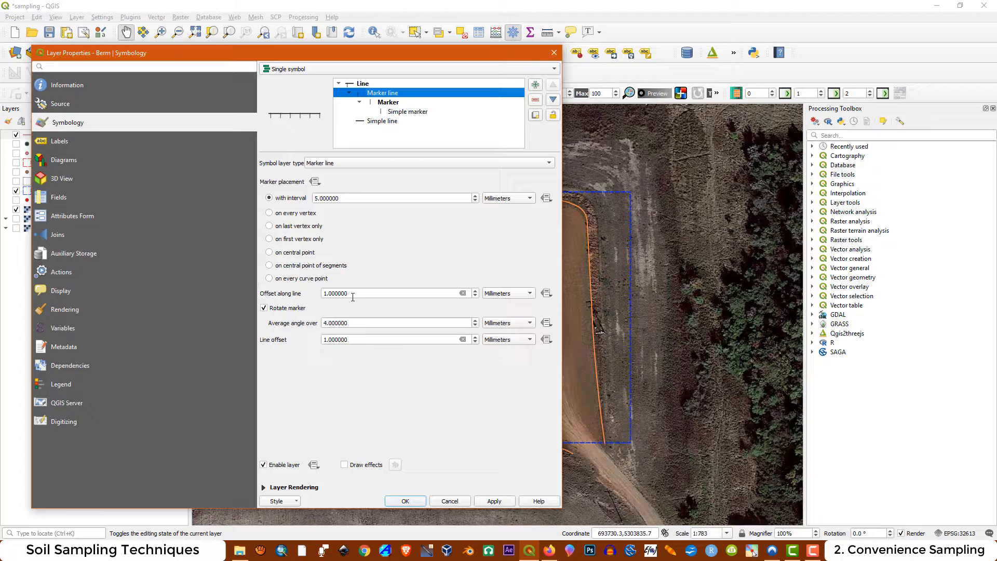
pyautogui.click(501, 502)
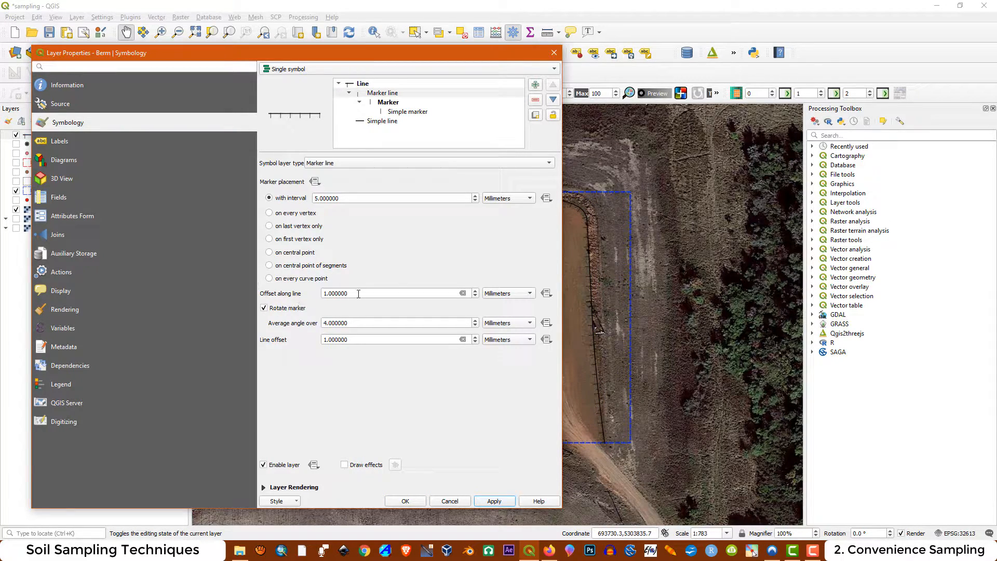
# Set the marker line's offset along line to 0 mm and apply it
pyautogui.moveTo(349, 293); pyautogui.dragTo(316, 291)
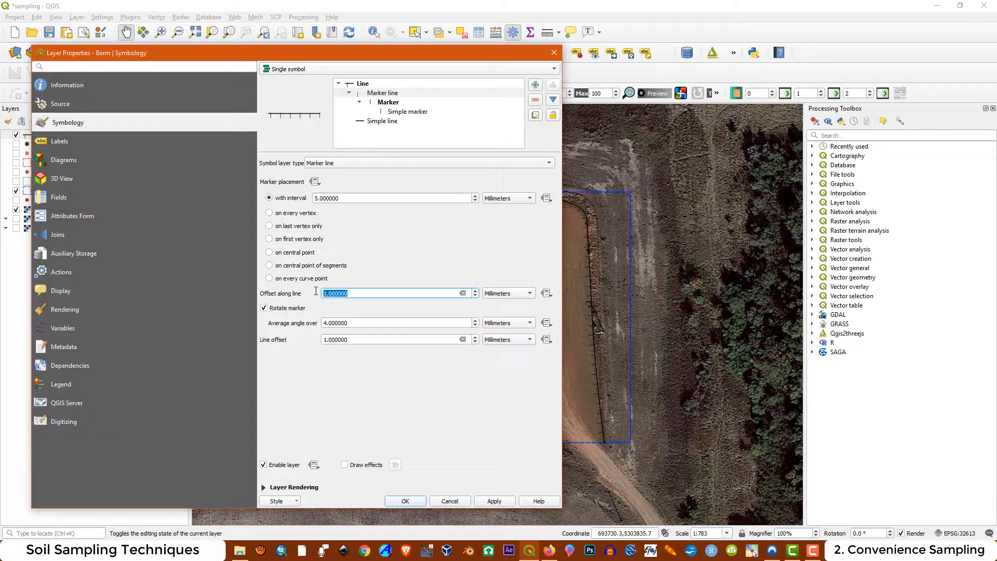
pyautogui.write('-1')
pyautogui.click(501, 502)
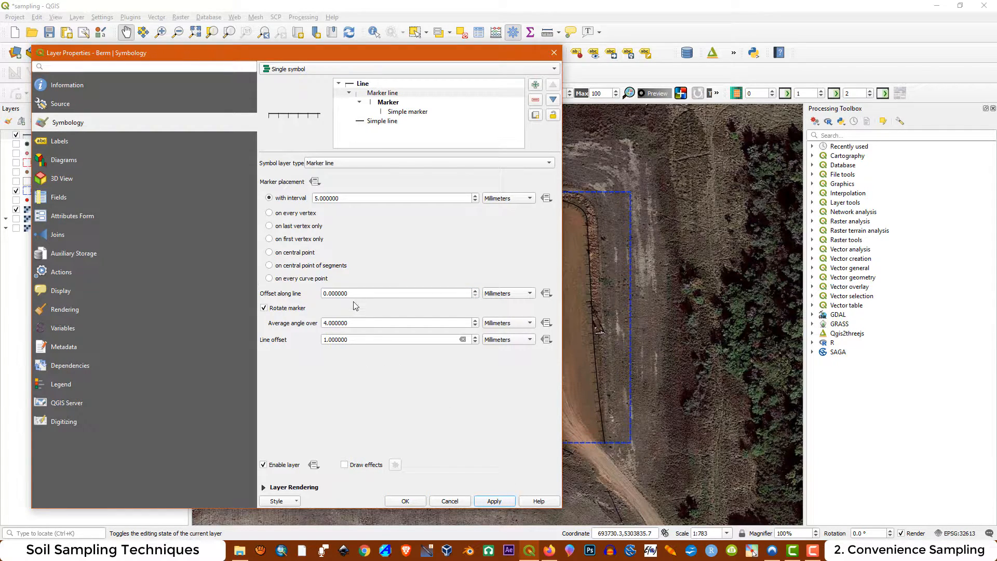
# Set the marker line's line offset to -1 mm, then apply the change and close the Berm layer's properties
pyautogui.click(350, 338)
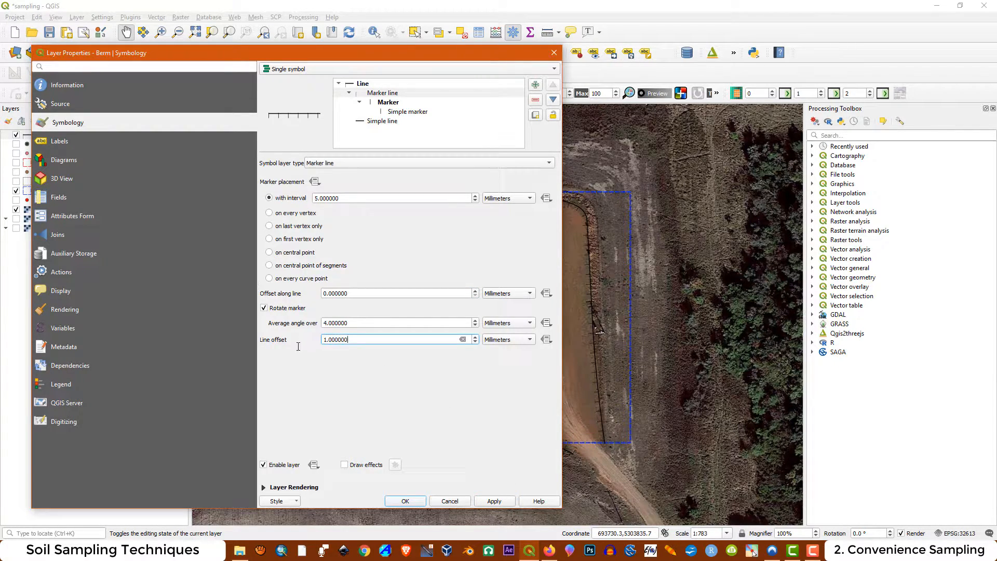
pyautogui.moveTo(348, 339); pyautogui.dragTo(319, 340)
pyautogui.write('-1')
pyautogui.click(495, 501)
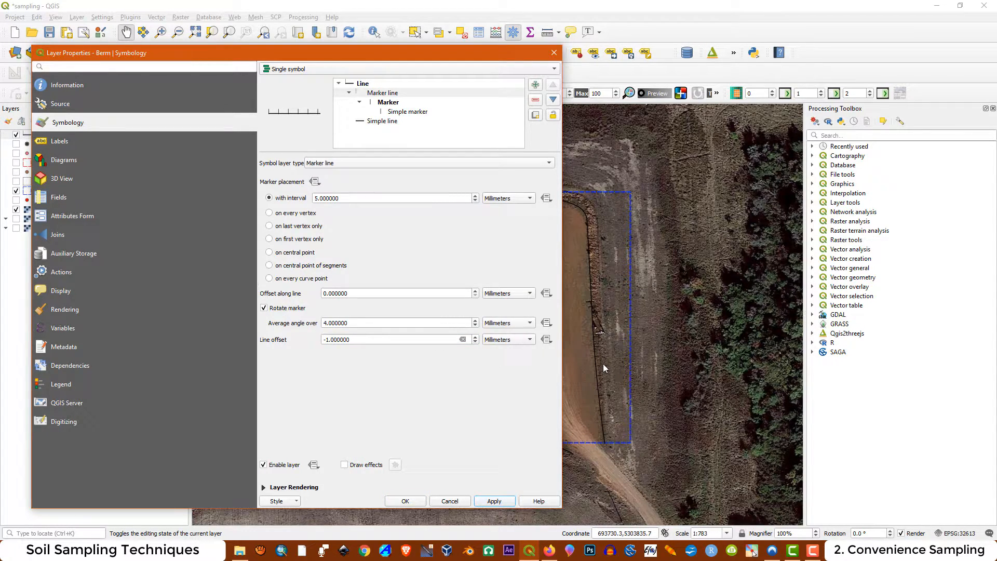
pyautogui.click(410, 504)
# Examine the berm line's tick marks with the Image layer temporarily hidden, then show the Image layer again
pyautogui.scroll(4, 387, 301)
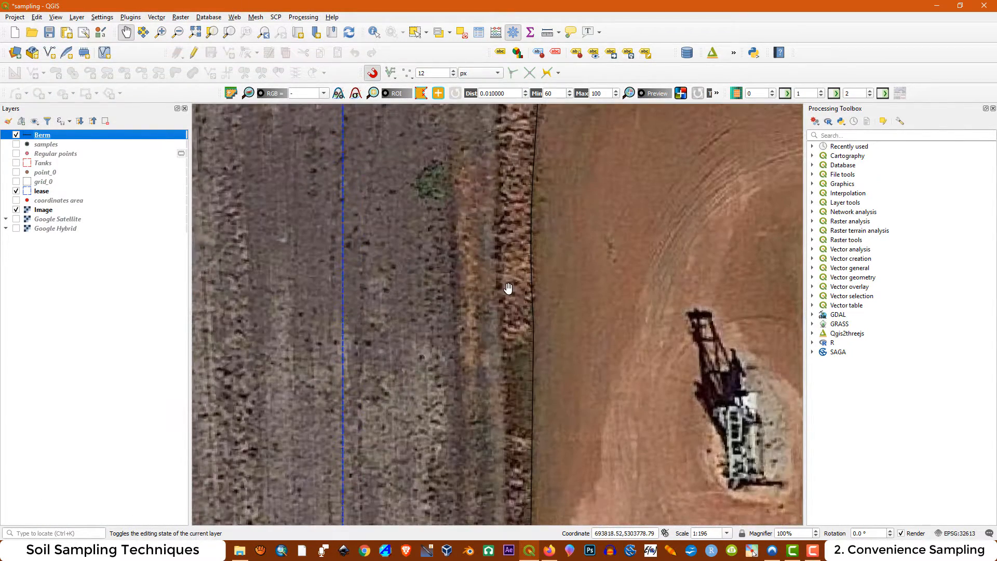
pyautogui.click(16, 210)
pyautogui.scroll(-4, 387, 222)
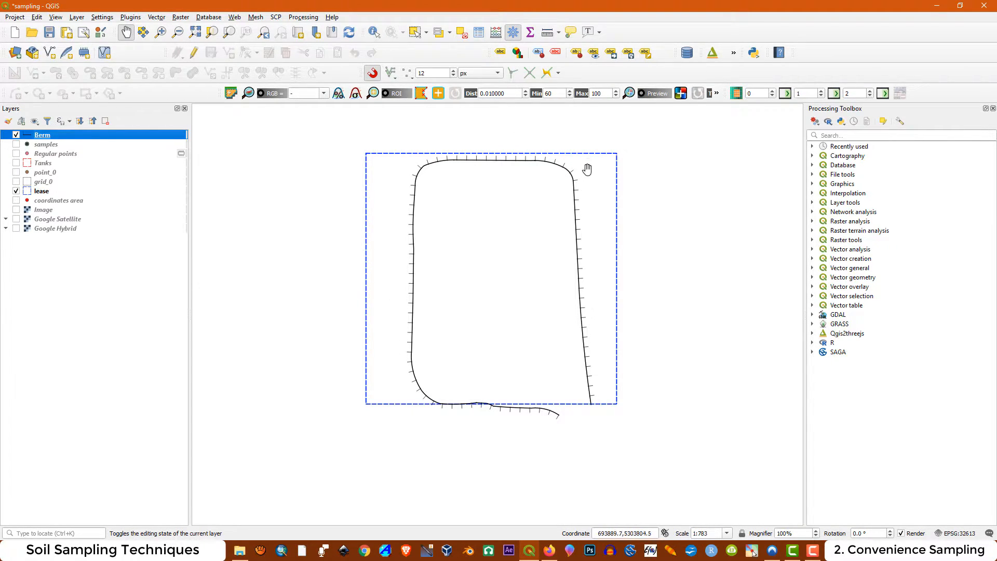
pyautogui.click(16, 209)
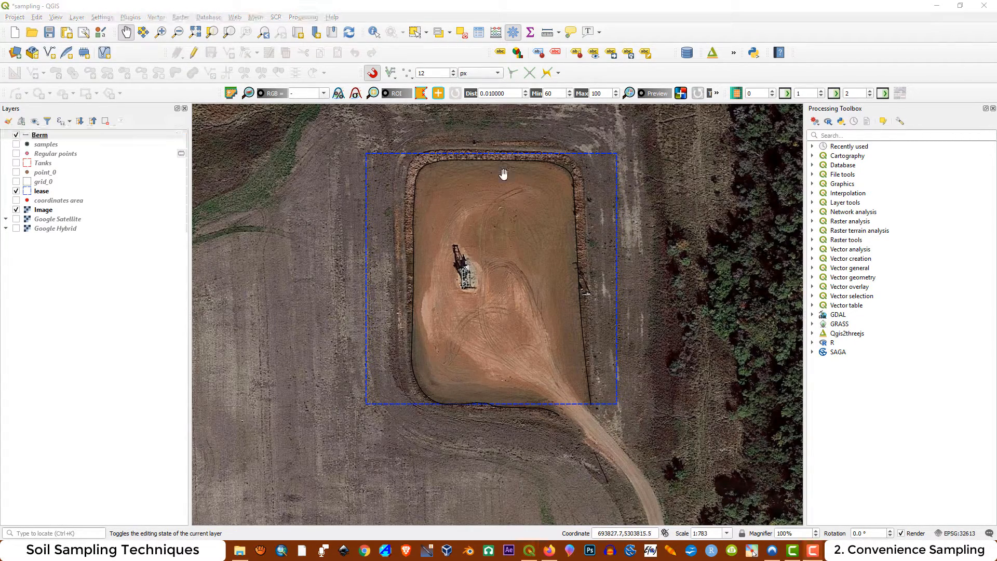
# Recolor the Berm layer's whole symbol and its simple line to the standard orange, and accept the layer properties
pyautogui.doubleClick(45, 137)
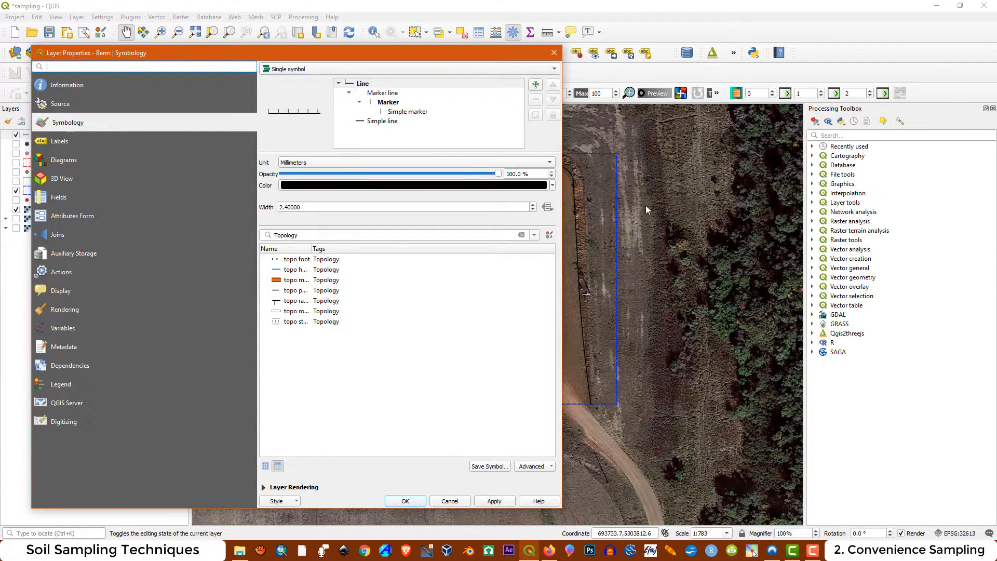
pyautogui.click(552, 186)
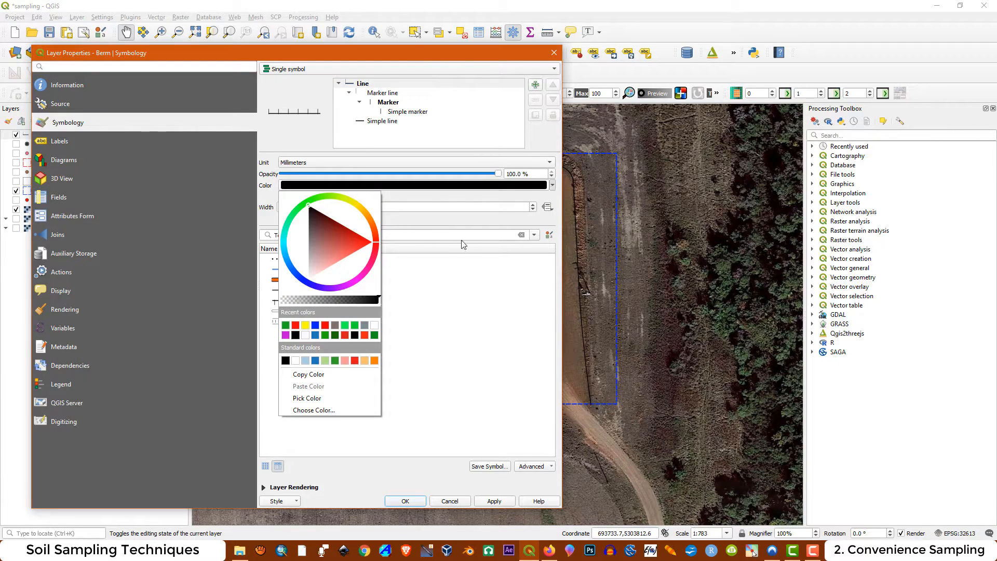
pyautogui.click(374, 361)
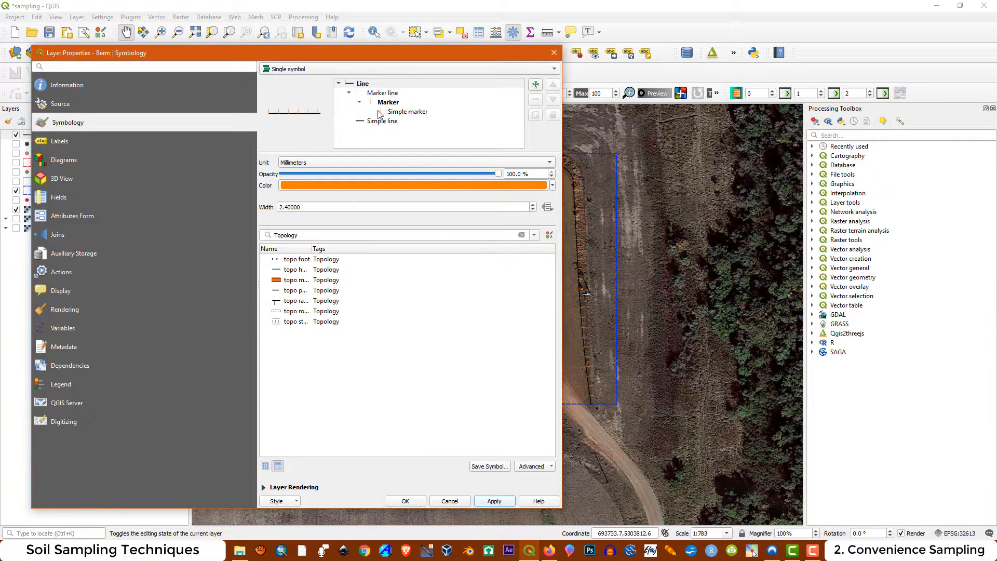
pyautogui.click(364, 122)
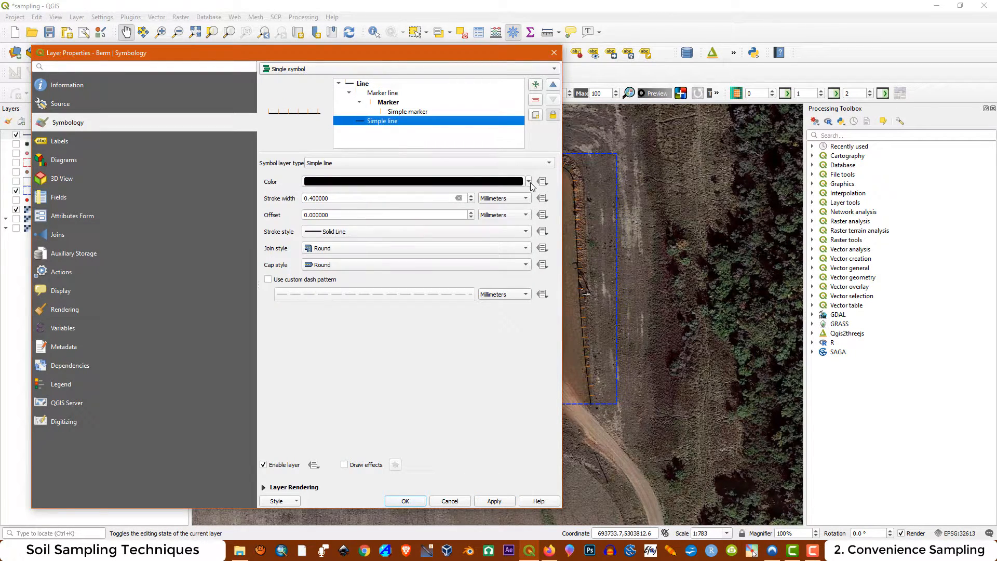
pyautogui.click(529, 182)
pyautogui.click(399, 356)
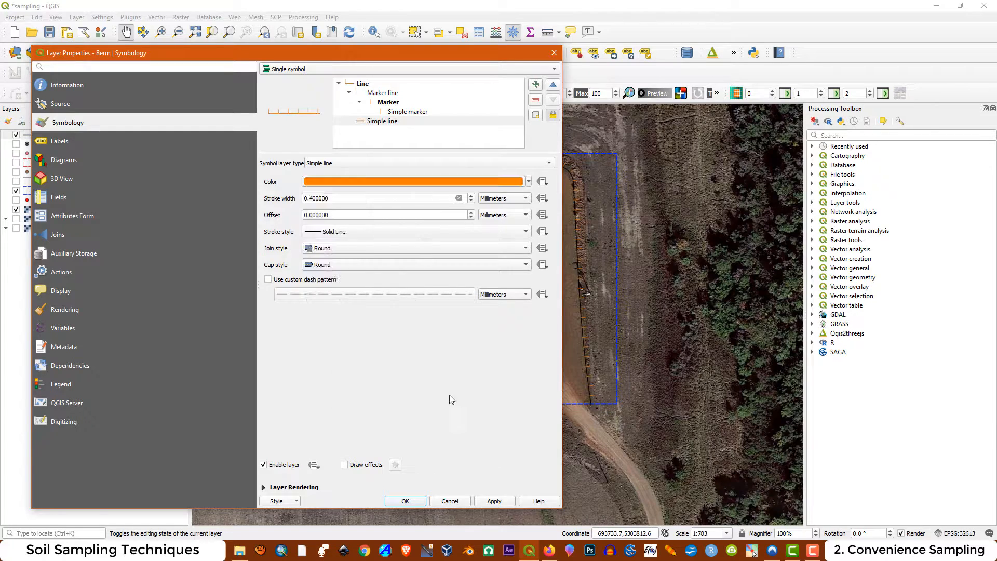
pyautogui.click(496, 503)
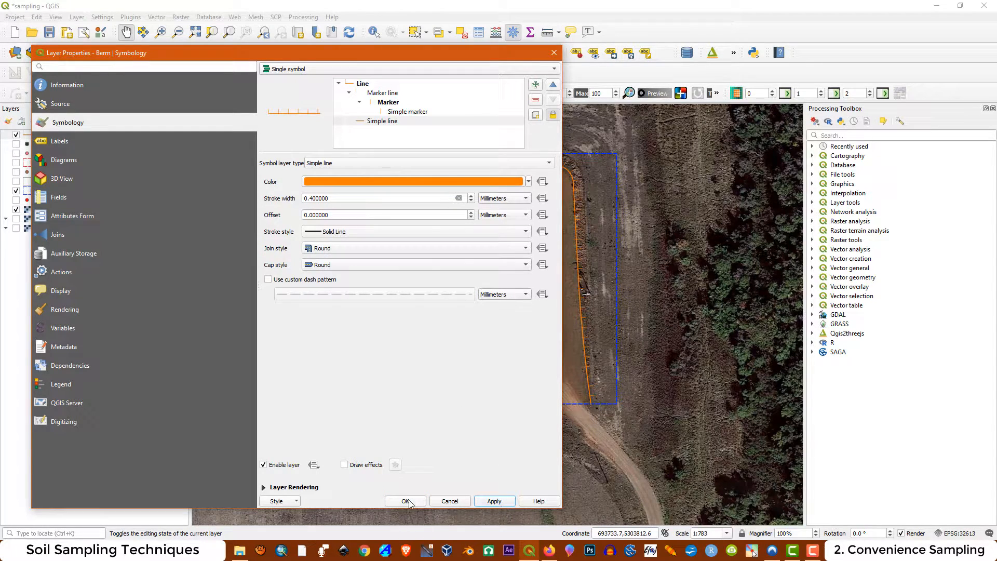
pyautogui.click(408, 502)
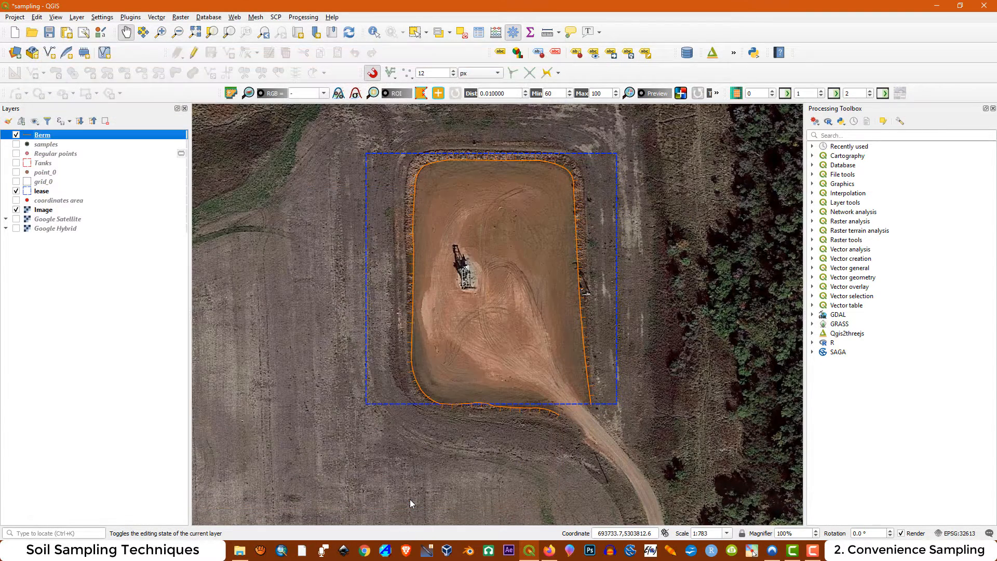
# Hide the Image layer and show the samples and Tanks layers to review them against the berm line
pyautogui.click(16, 210)
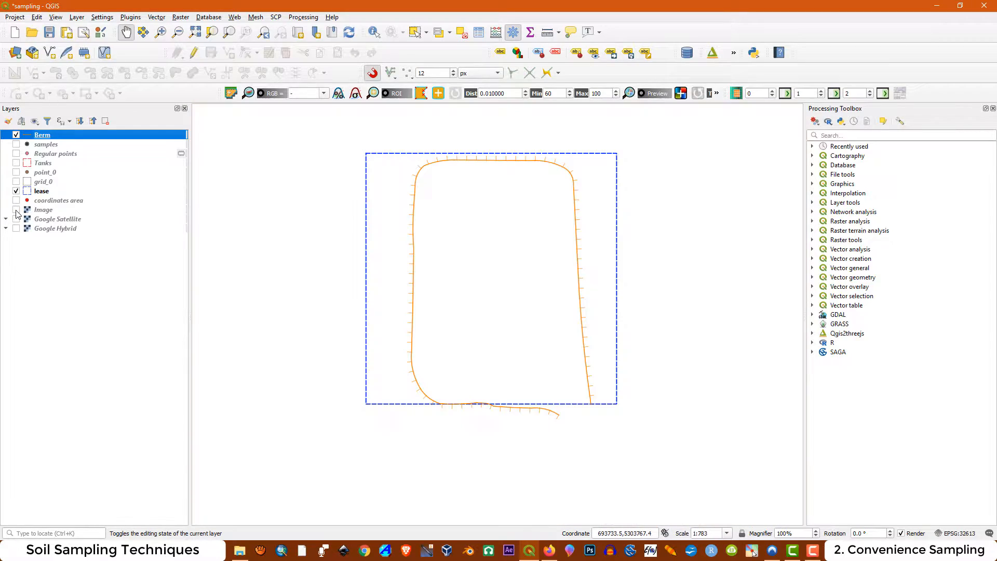
pyautogui.click(16, 144)
pyautogui.click(17, 163)
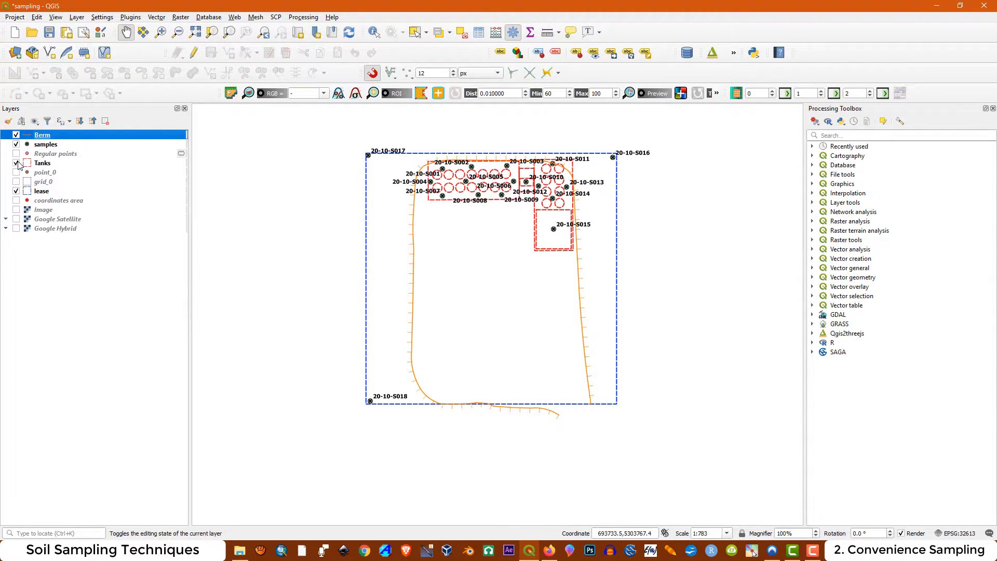
pyautogui.scroll(2, 518, 150)
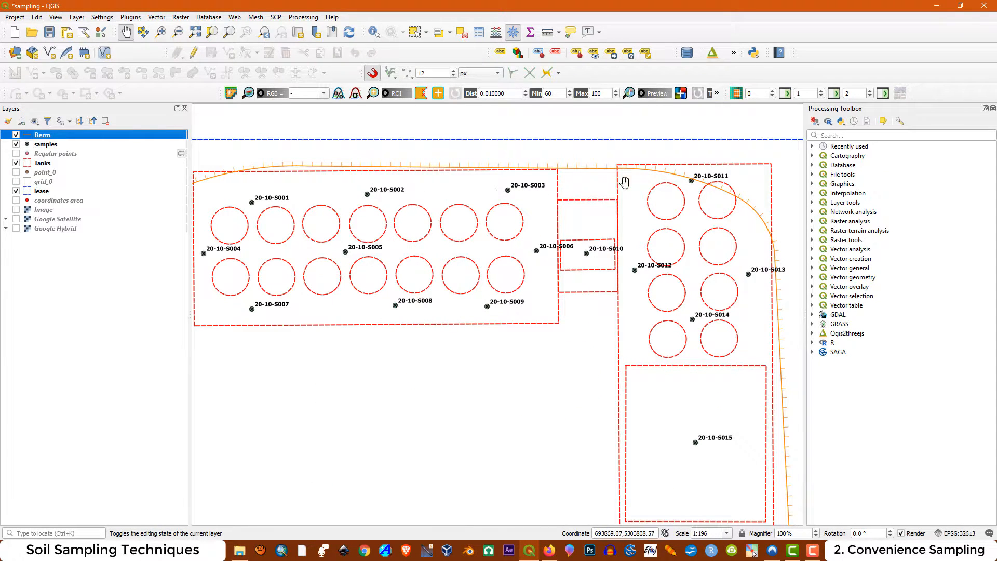
pyautogui.scroll(-1, 667, 184)
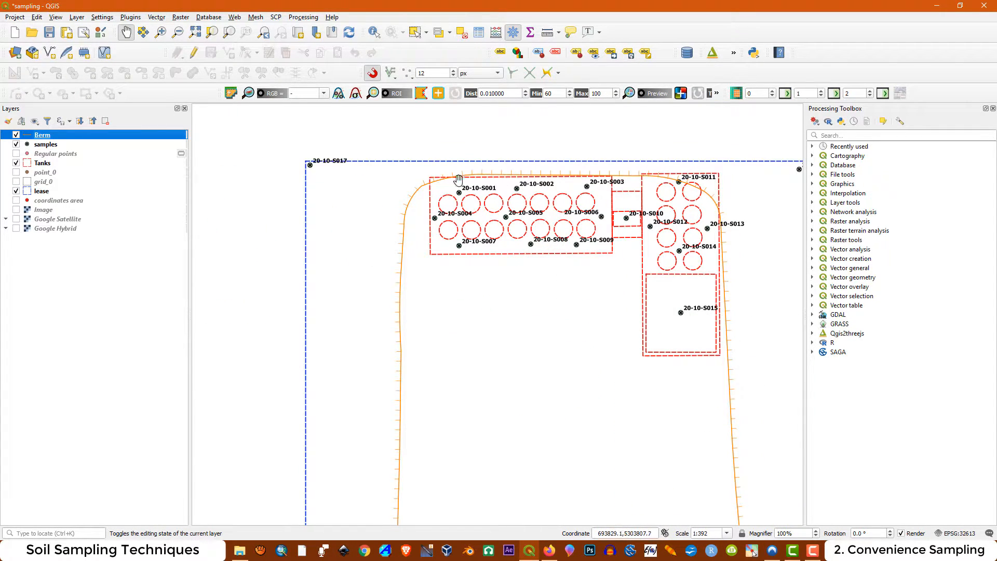
pyautogui.scroll(-1, 399, 165)
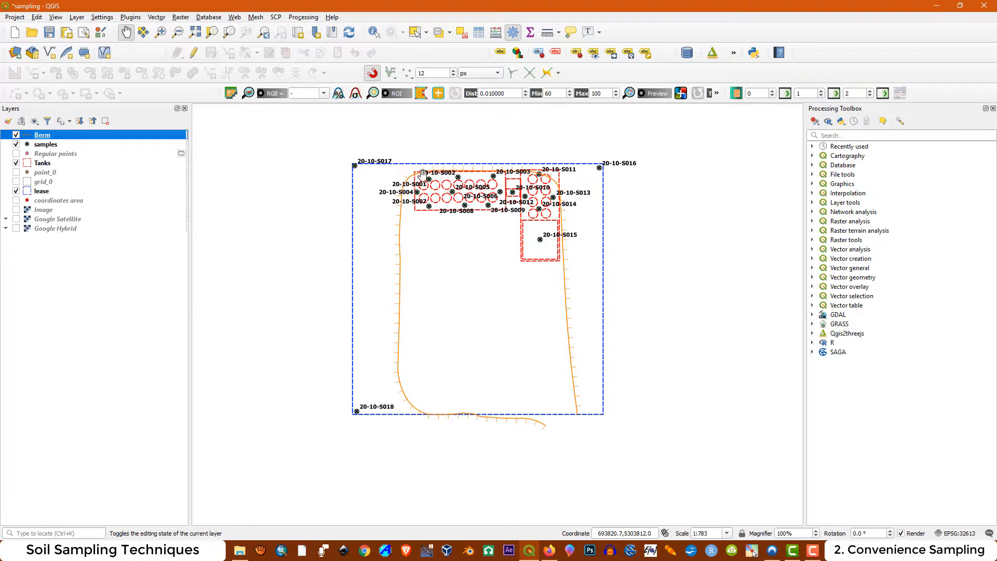
pyautogui.scroll(1, 442, 194)
pyautogui.scroll(-1, 425, 179)
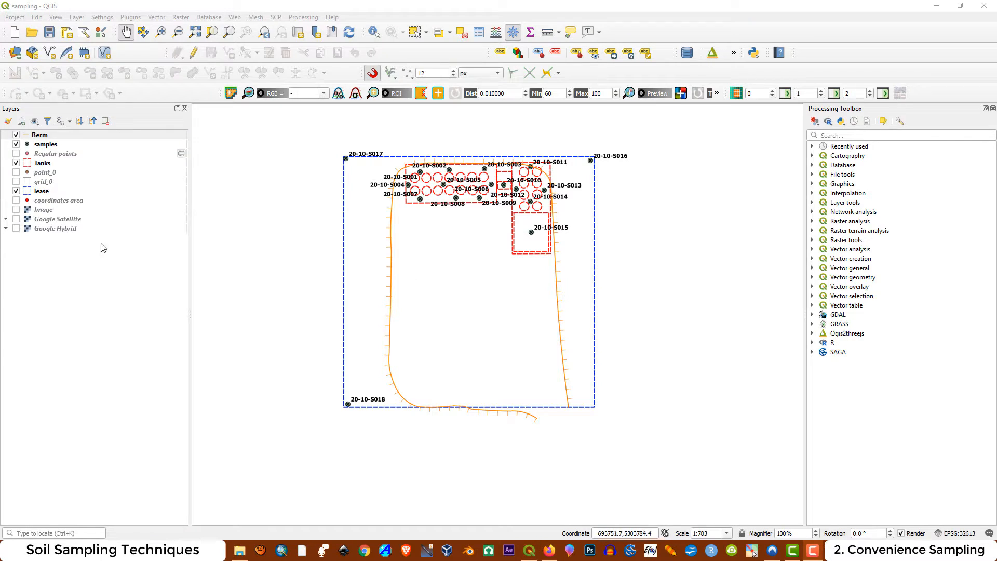
# Turn the Image layer back on beneath the sampling layout to view the access road south of the pad
pyautogui.click(16, 210)
pyautogui.scroll(-1, 480, 265)
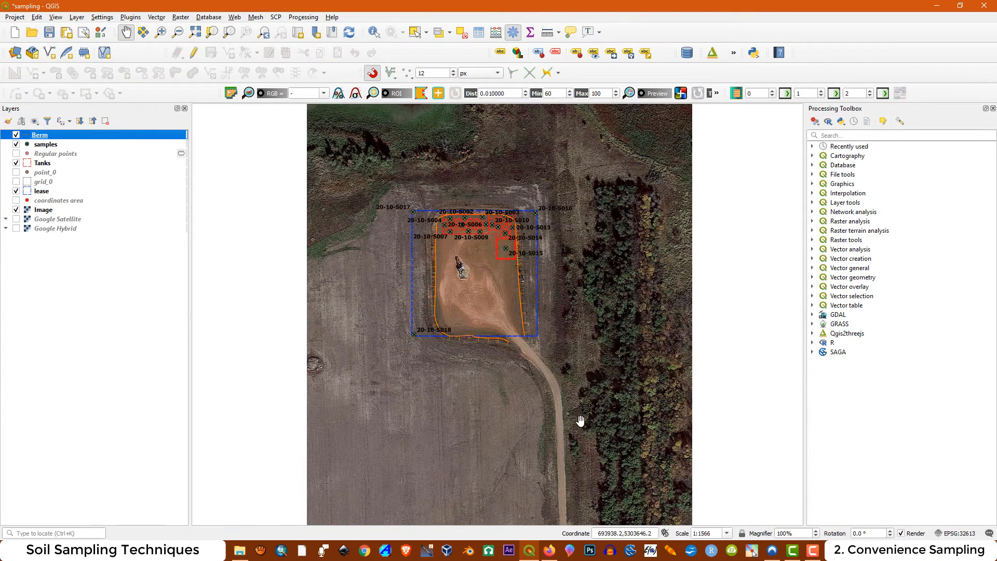
pyautogui.scroll(1, 581, 421)
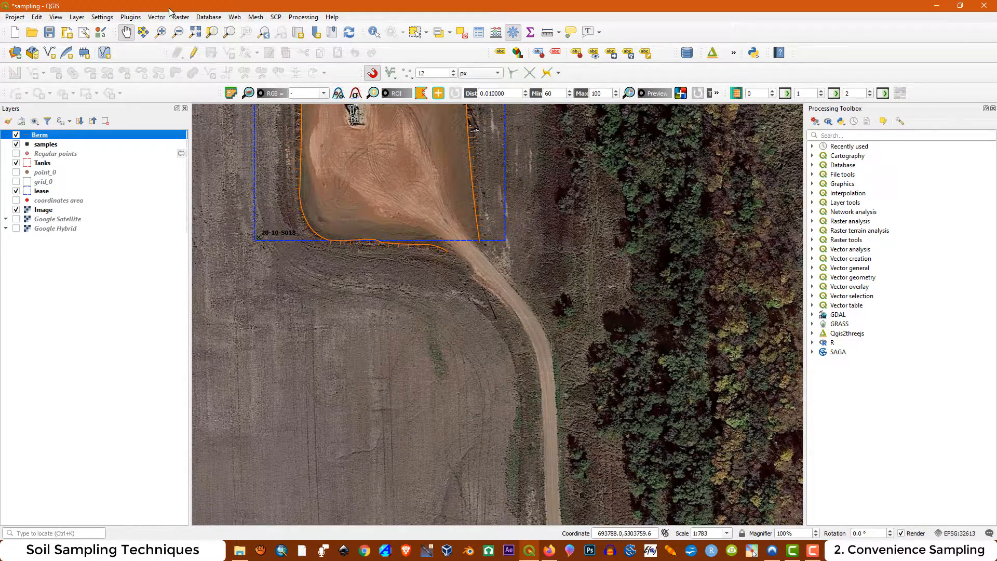
# Start a new shapefile layer with the file name Access Road in the project's shp folder
pyautogui.click(76, 17)
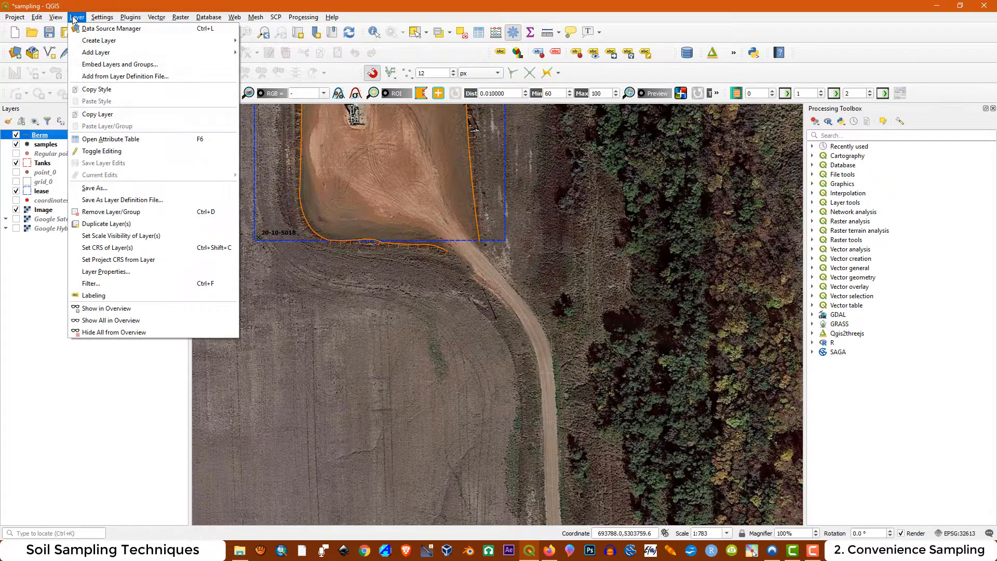
pyautogui.moveTo(99, 40)
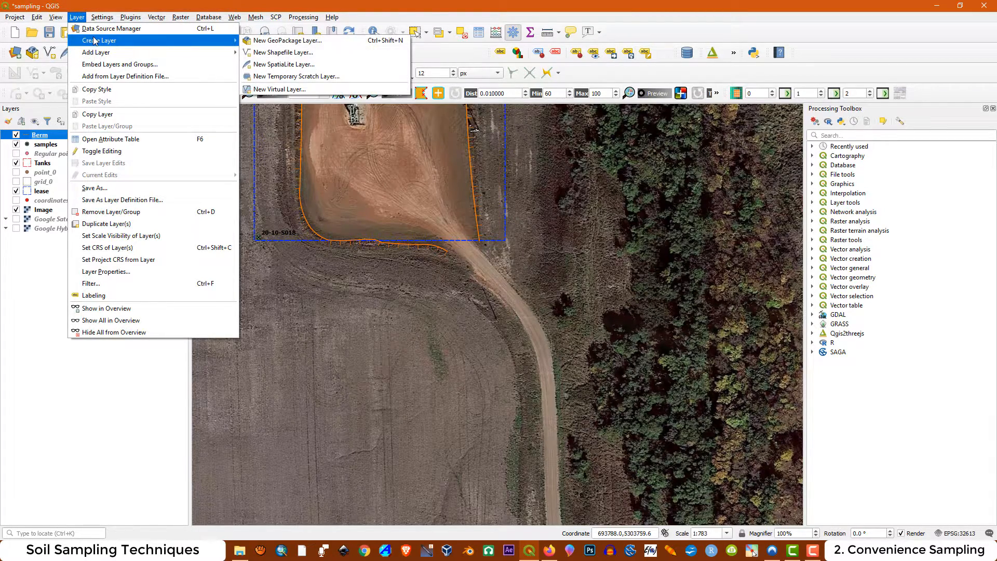
pyautogui.click(269, 53)
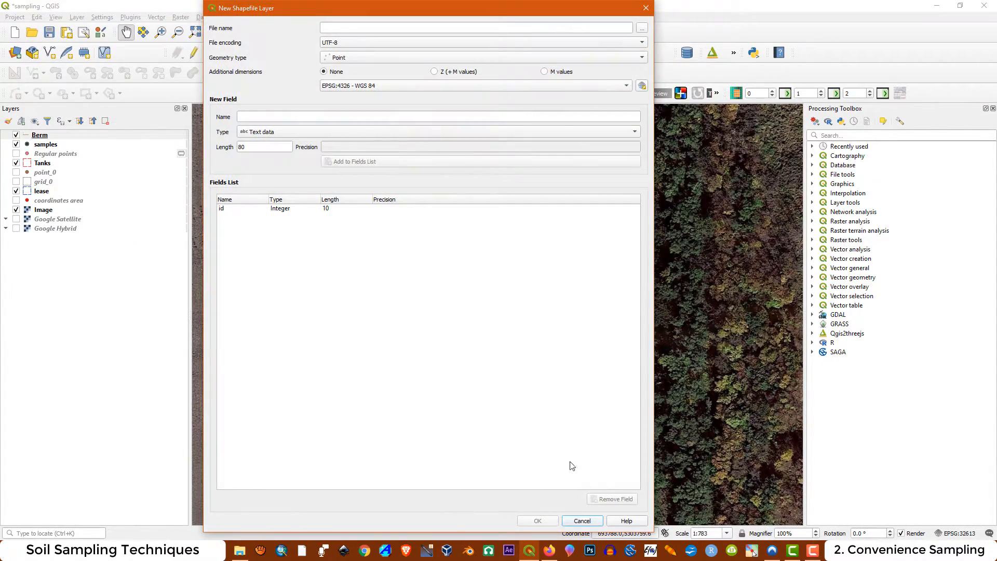
pyautogui.click(644, 45)
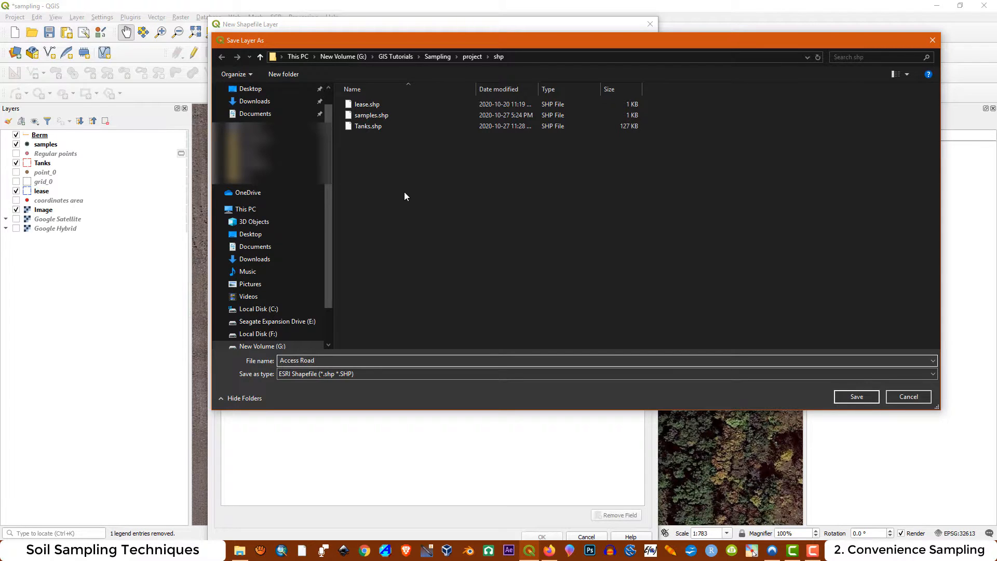
pyautogui.click(857, 397)
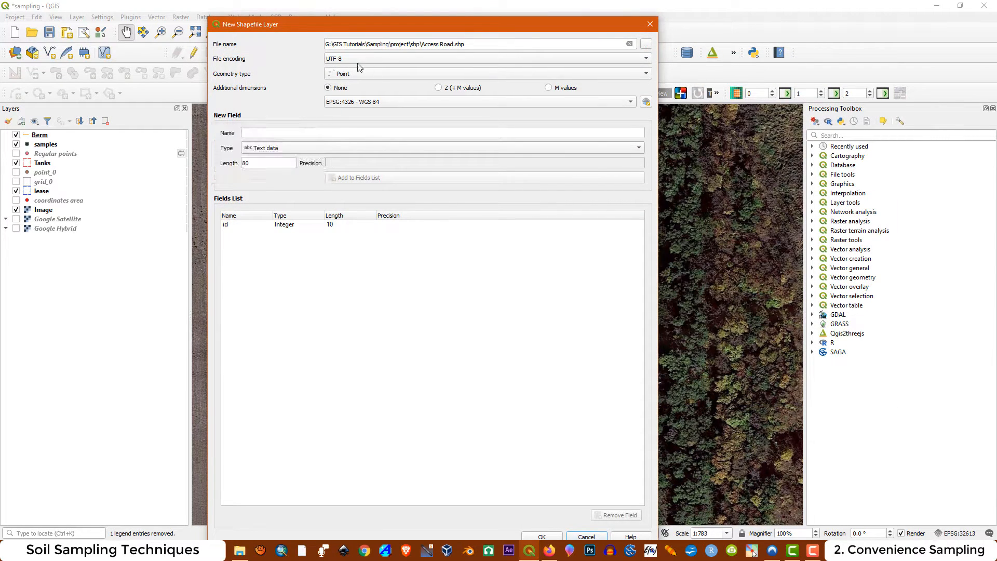
# Set the Access Road shapefile's geometry to Line and its CRS to EPSG:32613 - WGS 84 / UTM zone 13N, and create the layer
pyautogui.click(359, 73)
pyautogui.click(350, 95)
pyautogui.click(368, 102)
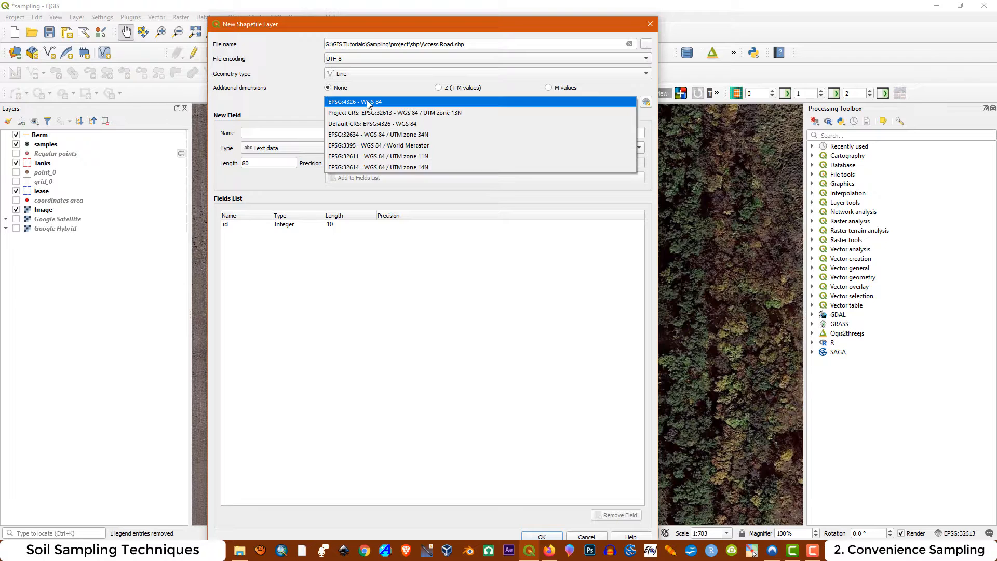
pyautogui.click(405, 112)
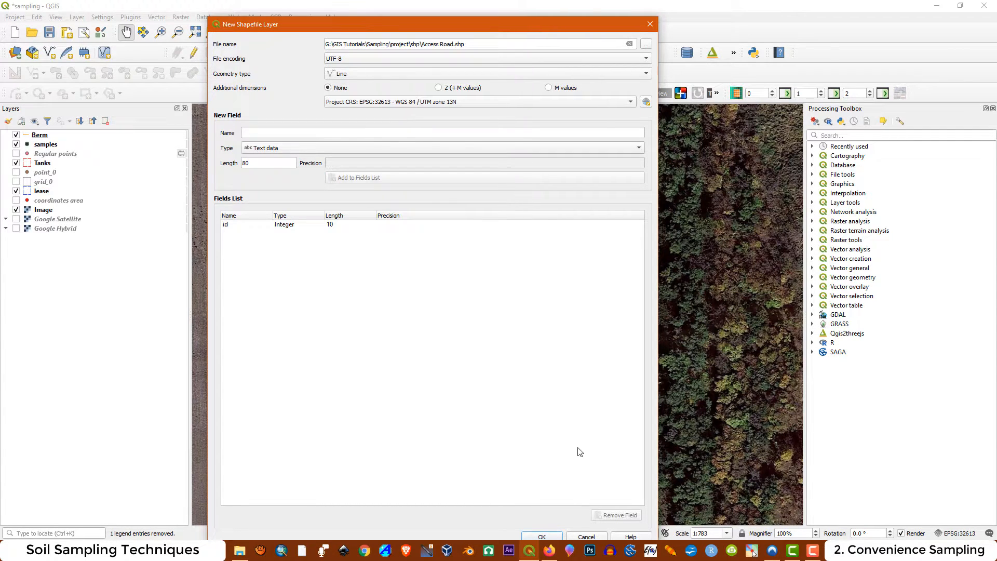
pyautogui.click(543, 537)
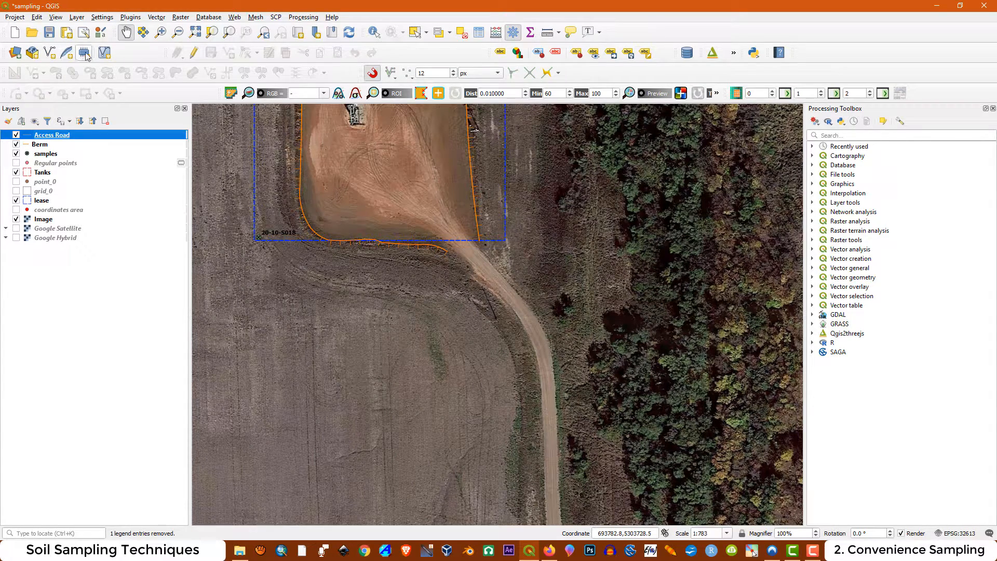
# Start editing the Access Road layer and begin a line along the straight west edge of the road
pyautogui.click(194, 52)
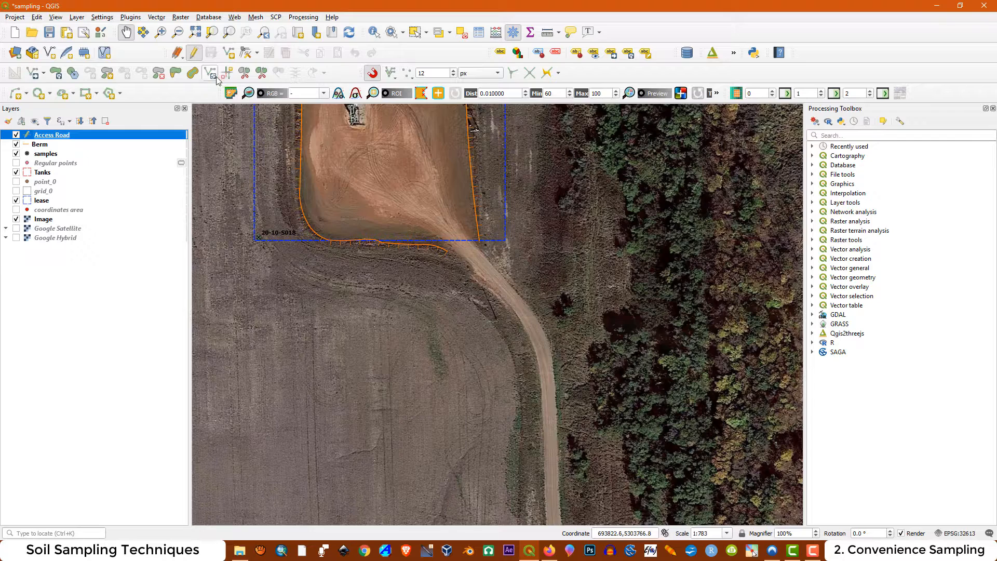
pyautogui.click(229, 54)
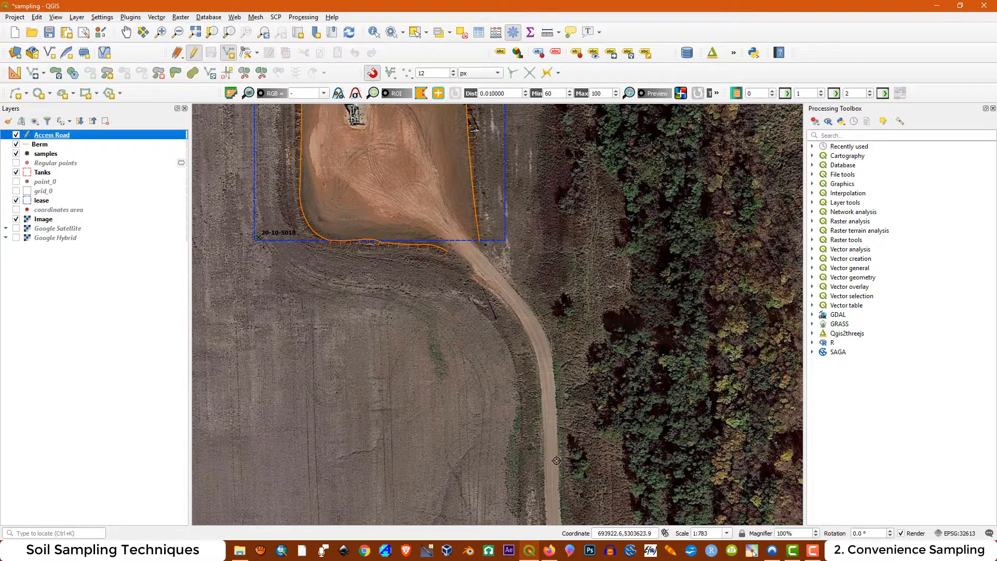
pyautogui.scroll(1, 546, 489)
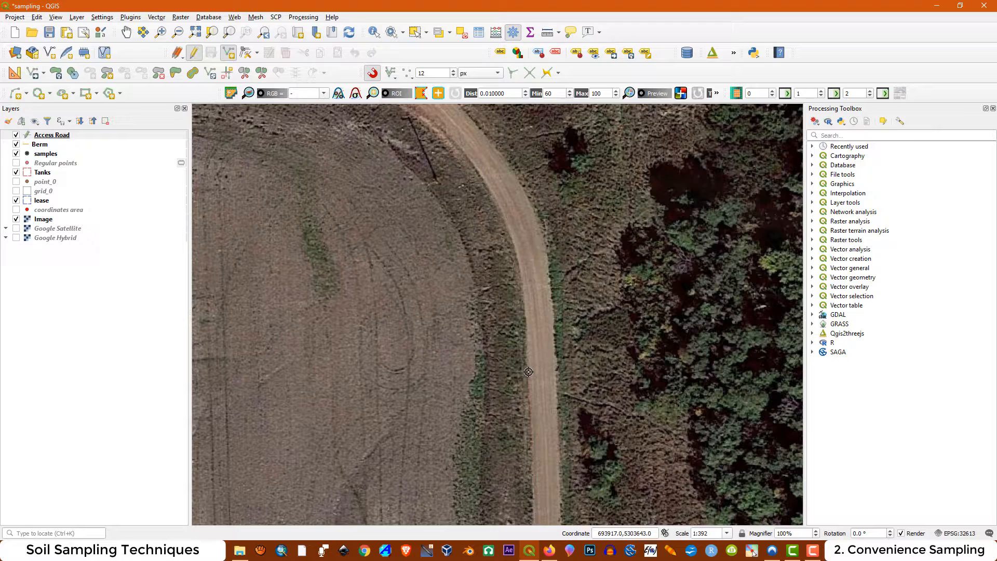
# Continue the road's west edge as a circular string around the bend up to the pad, and finish the line
pyautogui.click(26, 94)
pyautogui.click(39, 108)
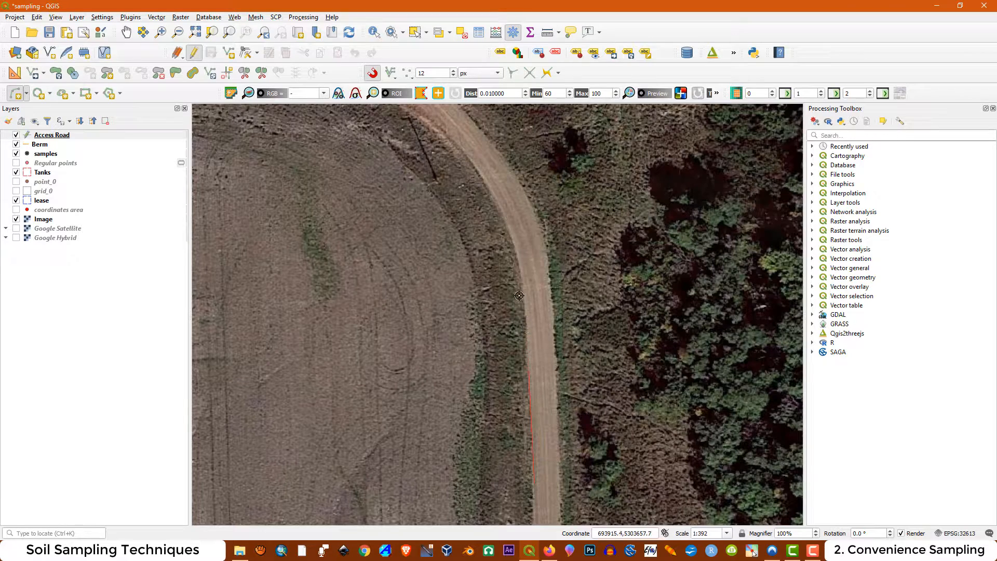
pyautogui.click(520, 266)
pyautogui.click(502, 212)
pyautogui.scroll(-1, 518, 241)
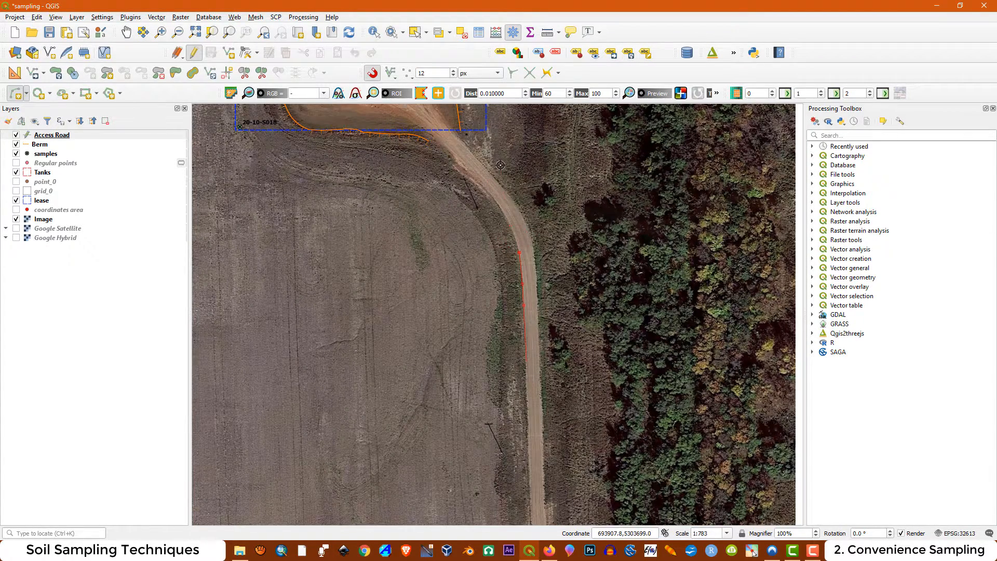
pyautogui.scroll(1, 501, 166)
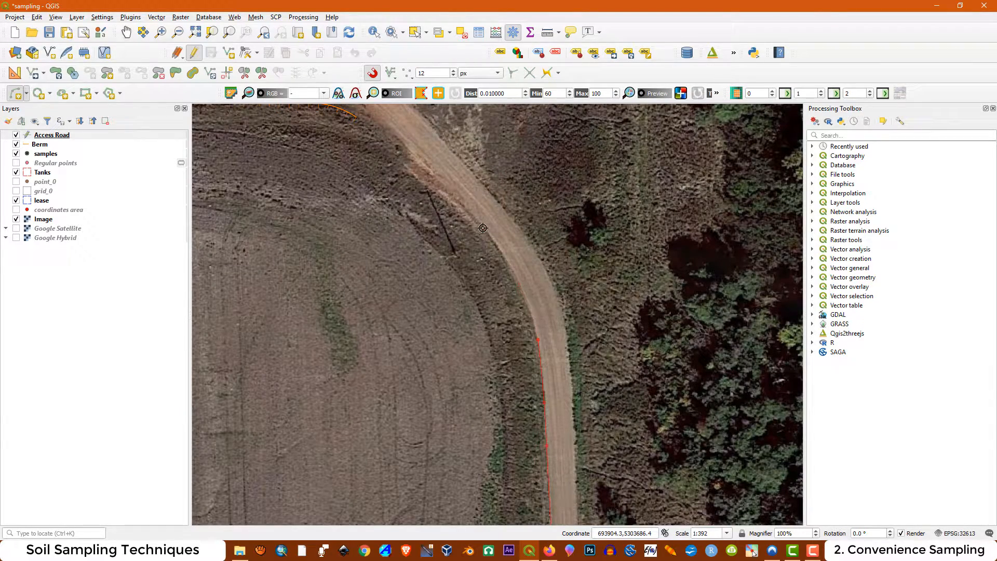
pyautogui.click(483, 228)
pyautogui.moveTo(403, 151); pyautogui.dragTo(504, 202)
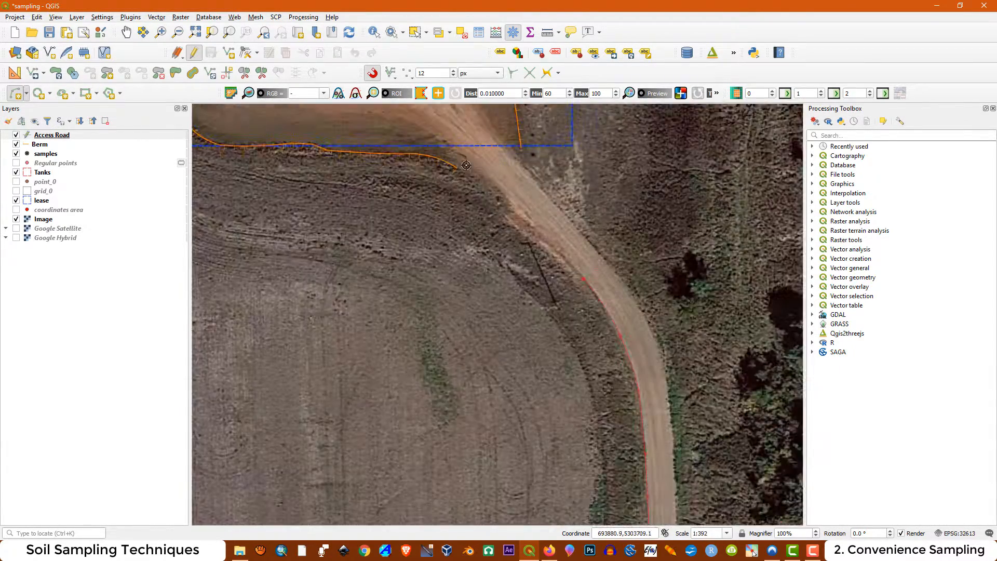
pyautogui.scroll(1, 466, 165)
pyautogui.rightClick(420, 121)
# Digitize the road's east edge from the straight southern stretch, following the bend to the pad with a circular string
pyautogui.click(493, 300)
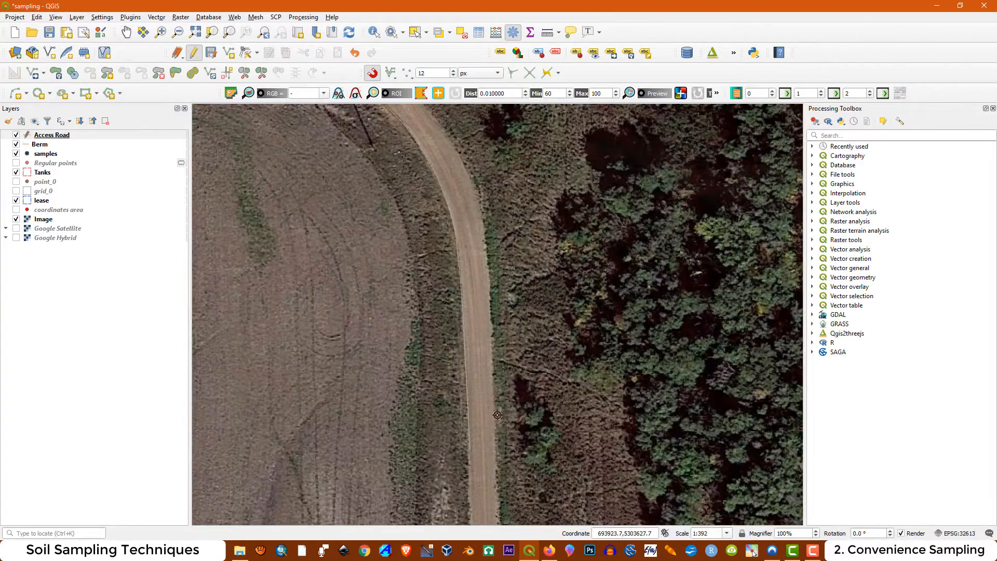
pyautogui.scroll(1, 484, 300)
pyautogui.scroll(-2, 487, 291)
pyautogui.scroll(2, 489, 218)
pyautogui.click(27, 94)
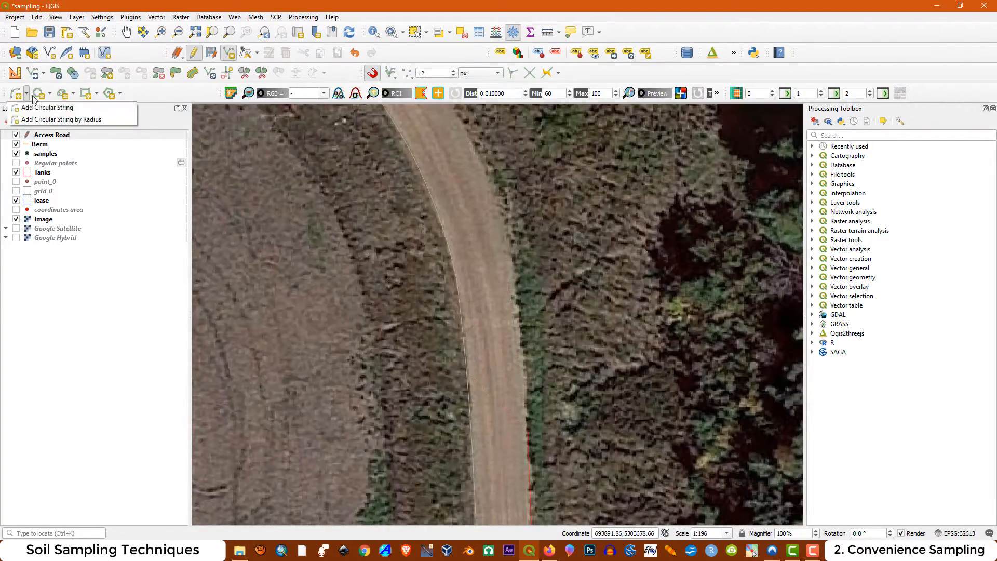
pyautogui.click(39, 106)
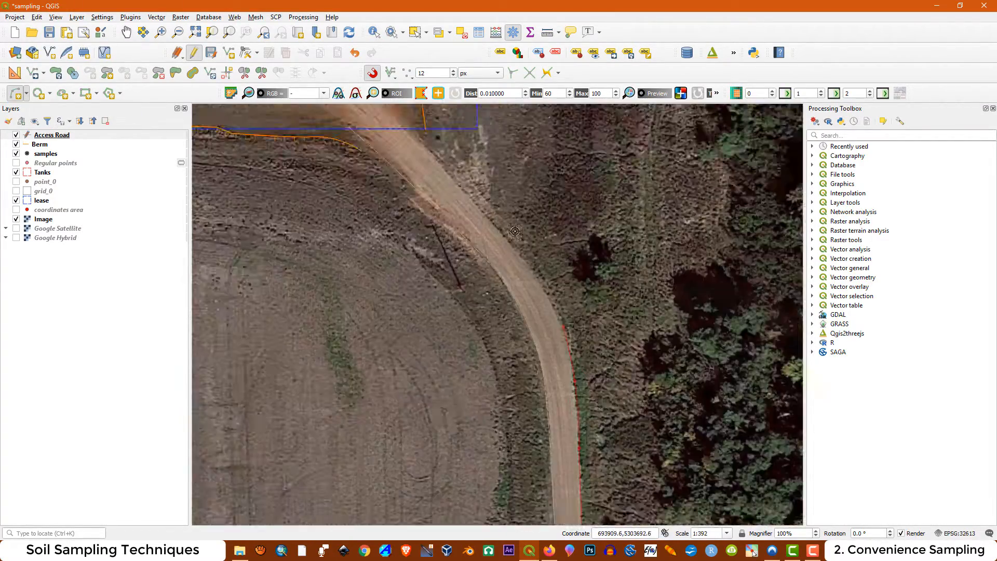
pyautogui.scroll(1, 514, 231)
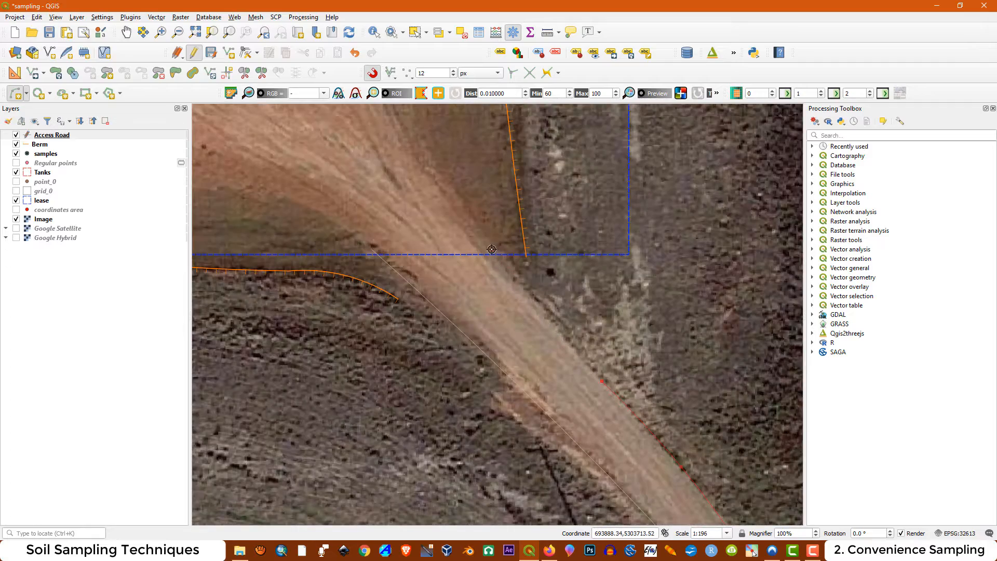
pyautogui.rightClick(491, 247)
# Style the Access Road simple line black with a 0.5 mm stroke width and accept the layer properties
pyautogui.rightClick(51, 135)
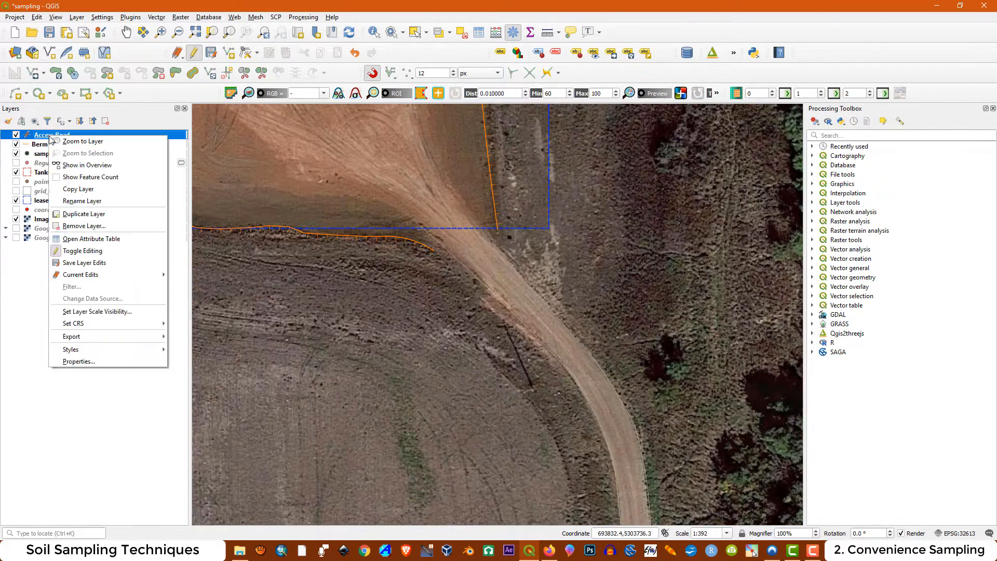
pyautogui.click(89, 363)
pyautogui.moveTo(330, 198); pyautogui.dragTo(311, 199)
pyautogui.click(529, 181)
pyautogui.click(322, 332)
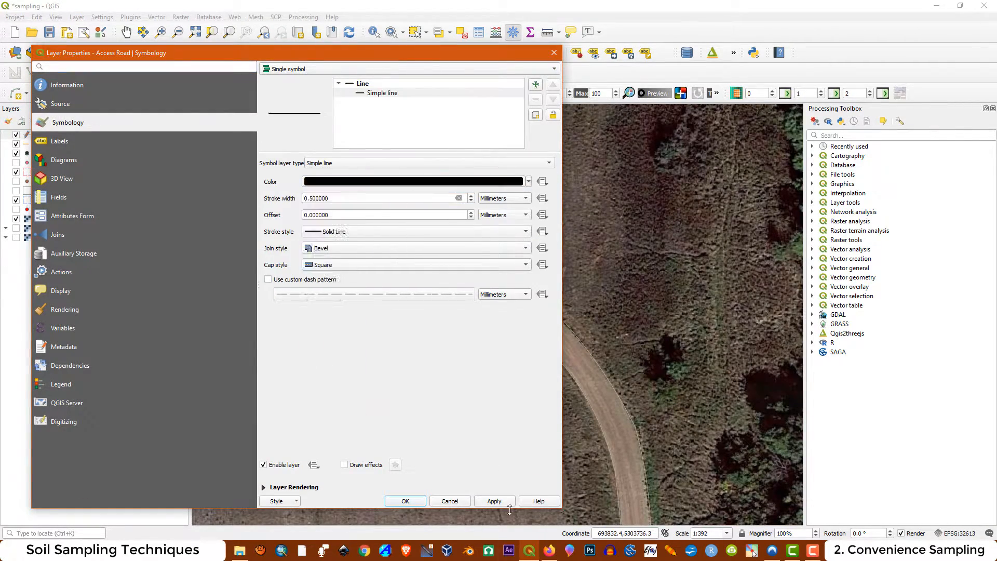
pyautogui.click(405, 501)
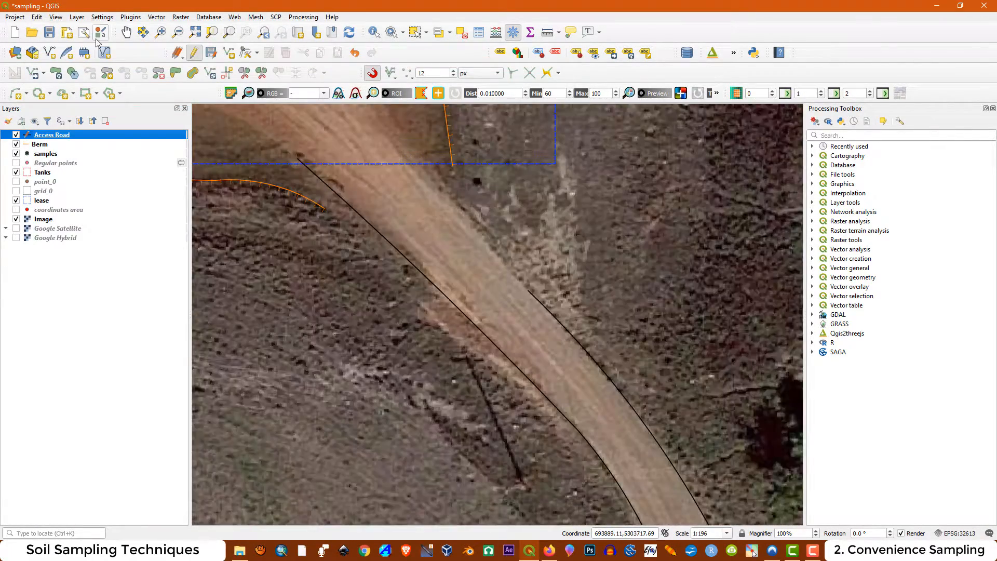
# Hide the Image layer, save the Access Road edits and end editing, reviewing both road edges against the lease and berm
pyautogui.click(229, 52)
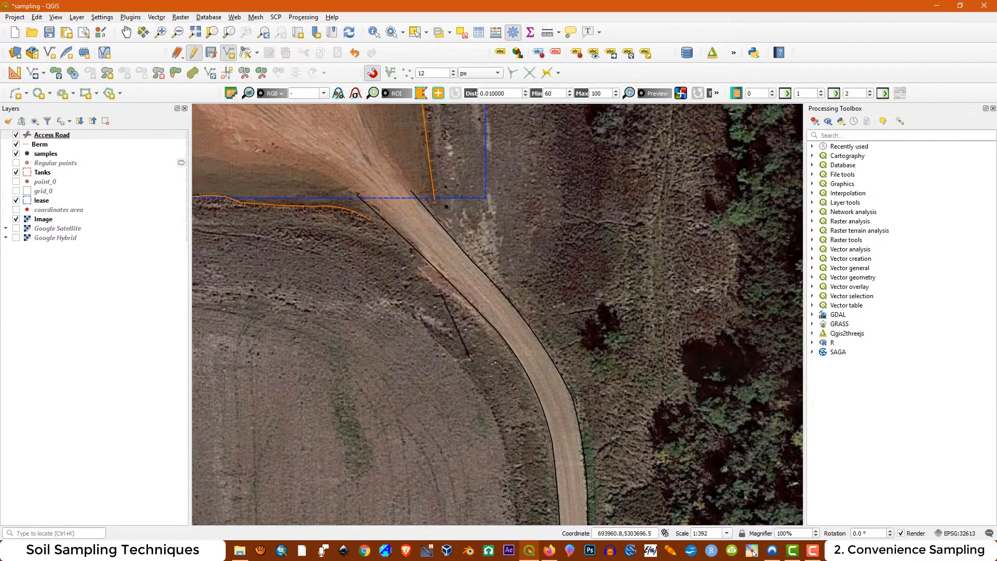
pyautogui.click(16, 219)
pyautogui.click(193, 53)
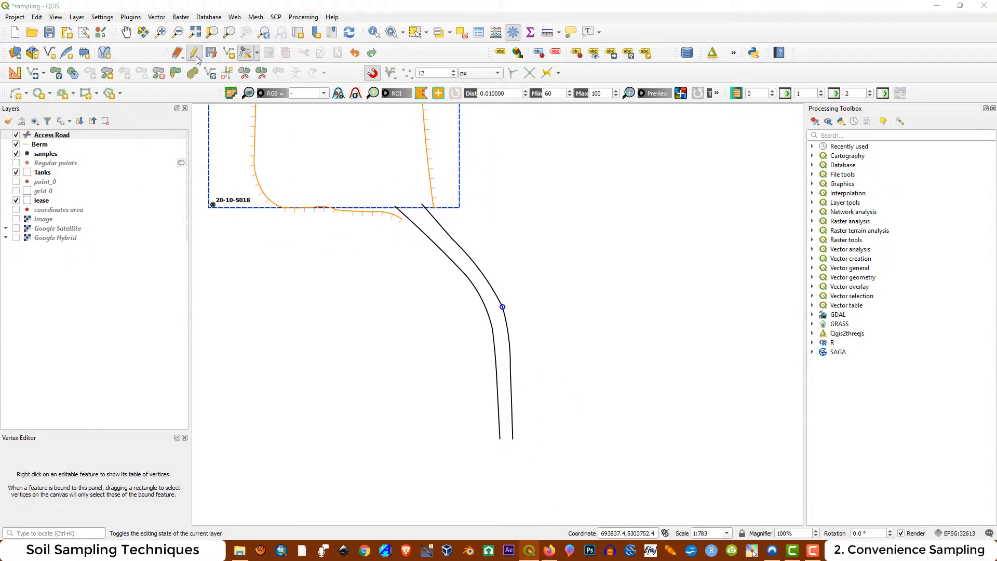
pyautogui.click(477, 280)
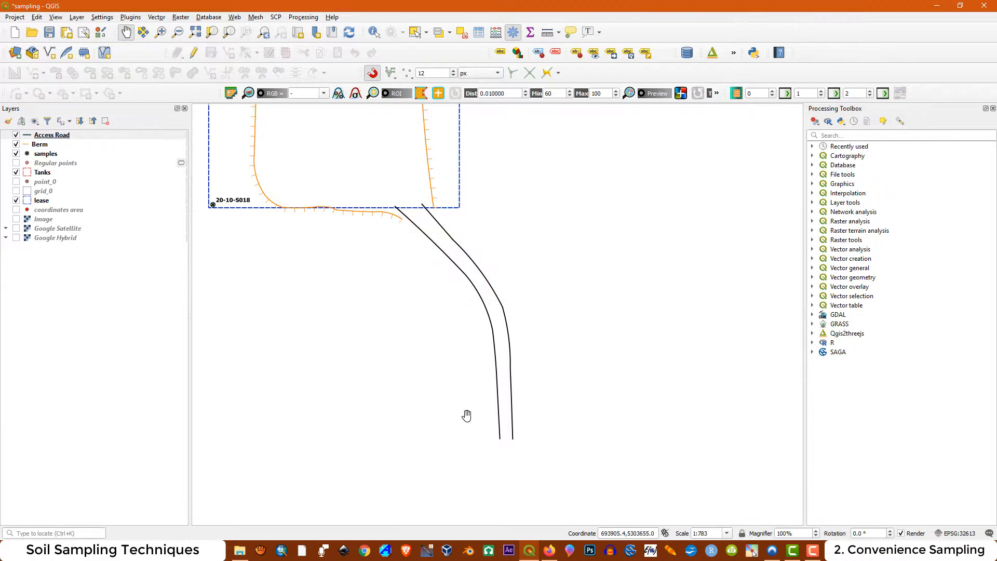
pyautogui.scroll(-1, 500, 384)
pyautogui.scroll(1, 507, 389)
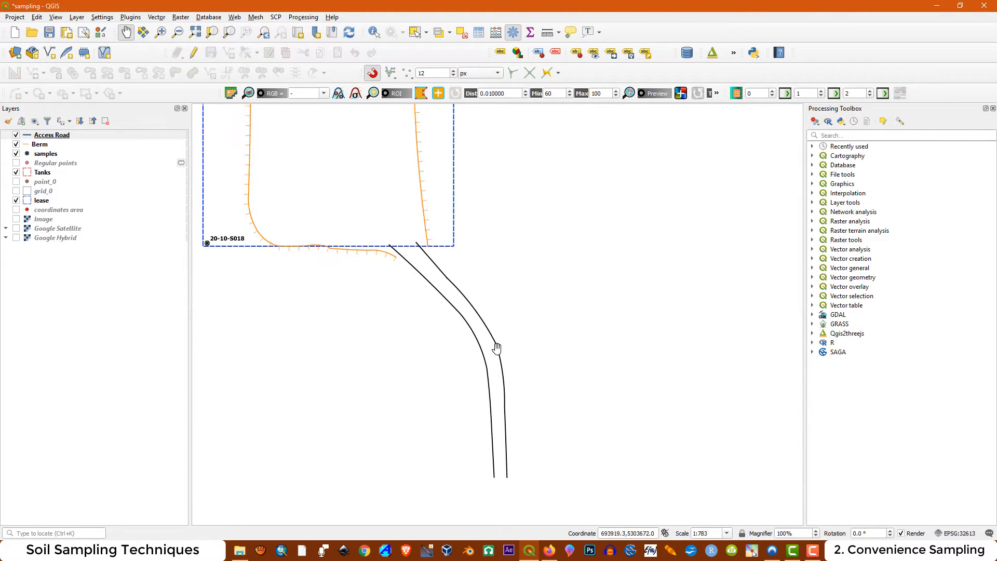
pyautogui.scroll(-1, 471, 377)
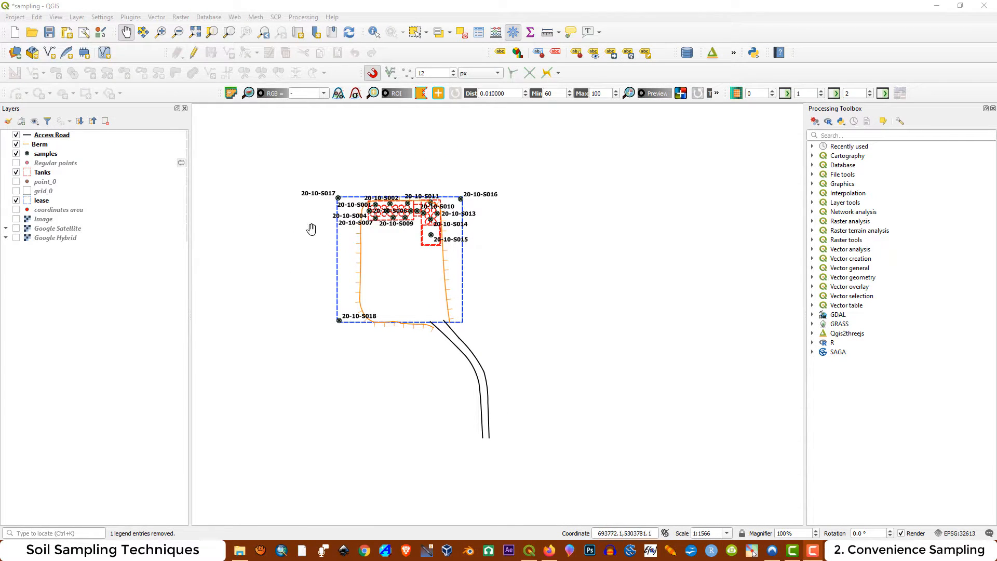
# Turn the Image layer back on and view the pumpjack on the well pad up close
pyautogui.click(16, 219)
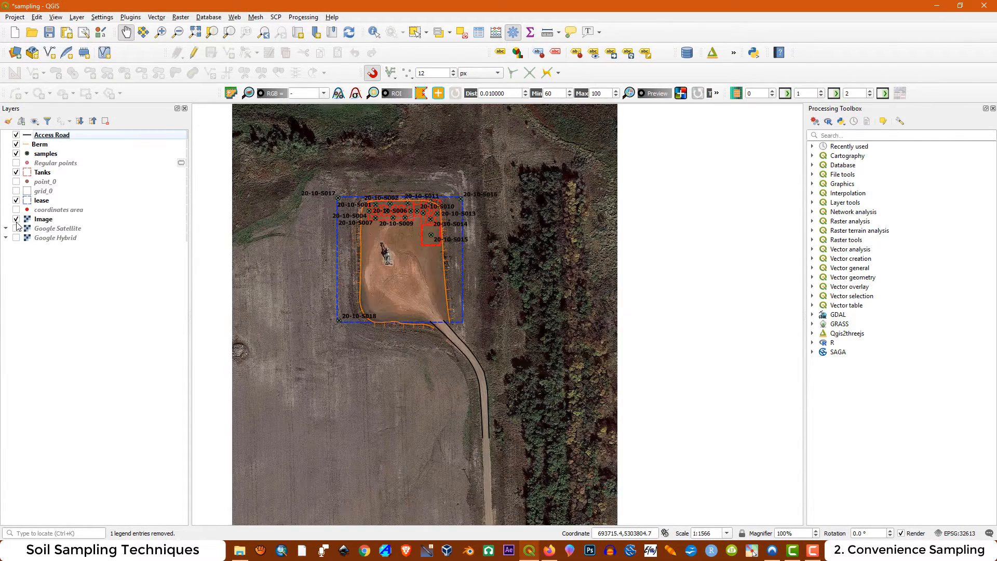
pyautogui.scroll(1, 385, 238)
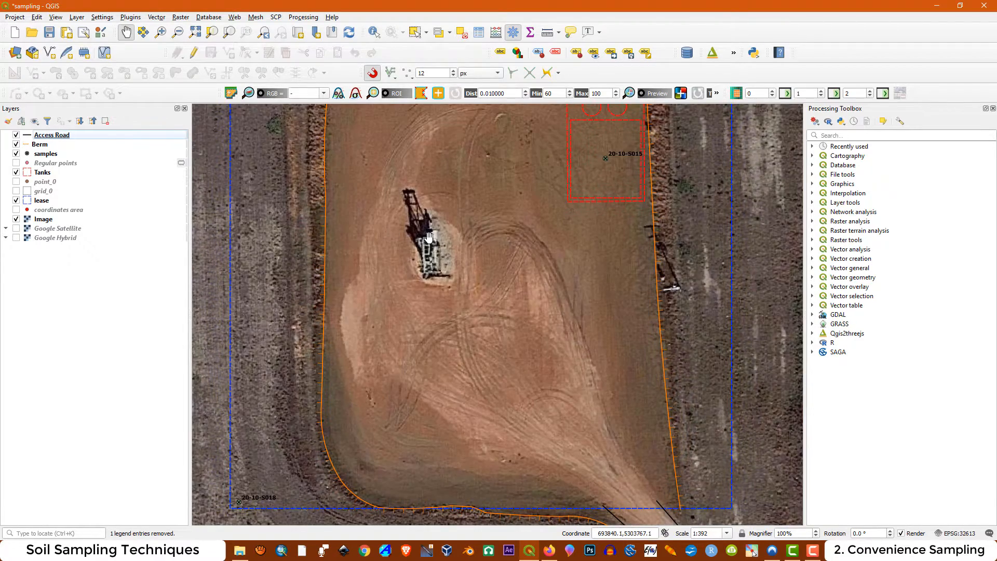
pyautogui.scroll(1, 429, 239)
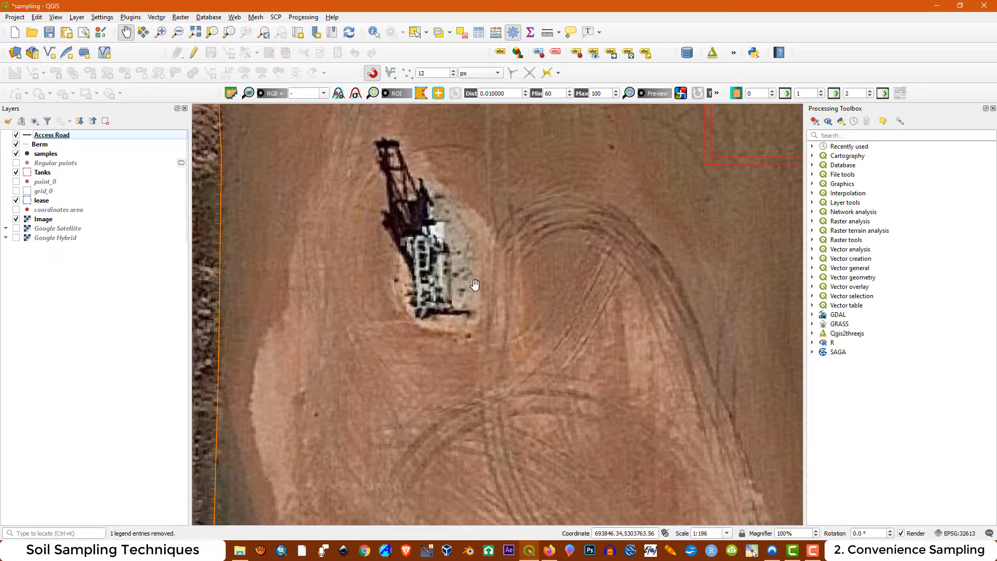
# Create a point shapefile named Well Center in the project's shp folder with CRS EPSG:32613 - WGS 84 / UTM zone 13N
pyautogui.click(73, 18)
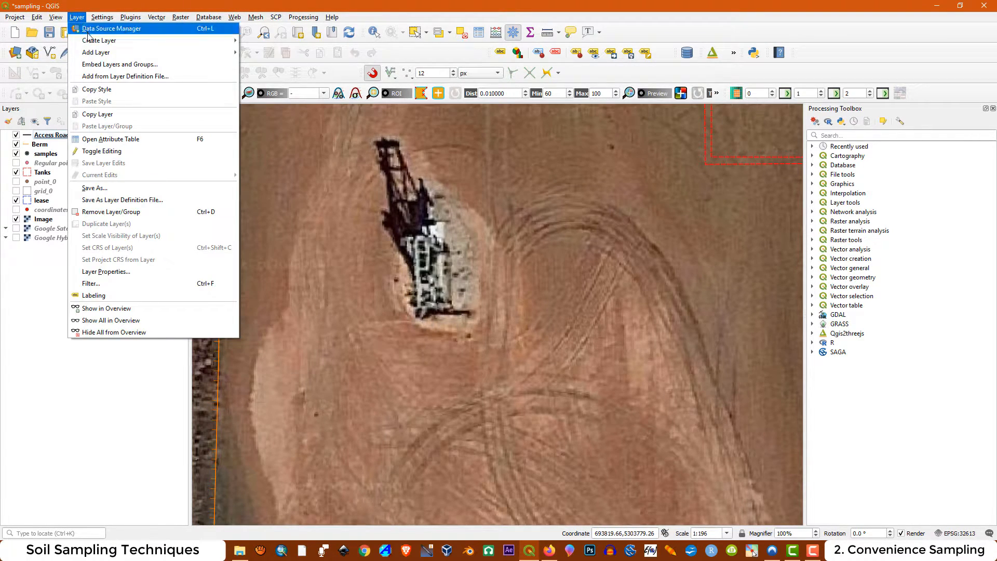
pyautogui.moveTo(104, 40)
pyautogui.click(273, 53)
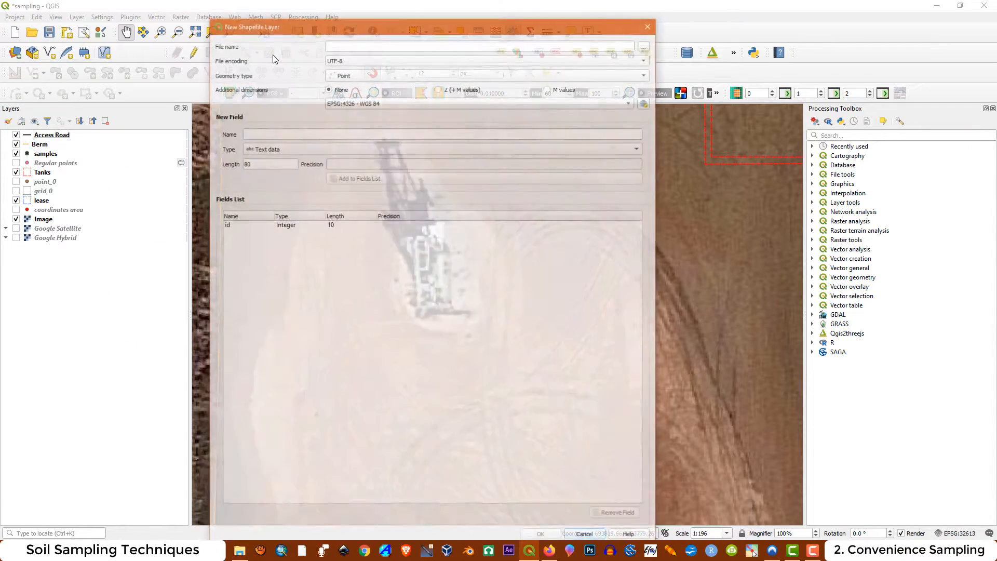
pyautogui.click(646, 44)
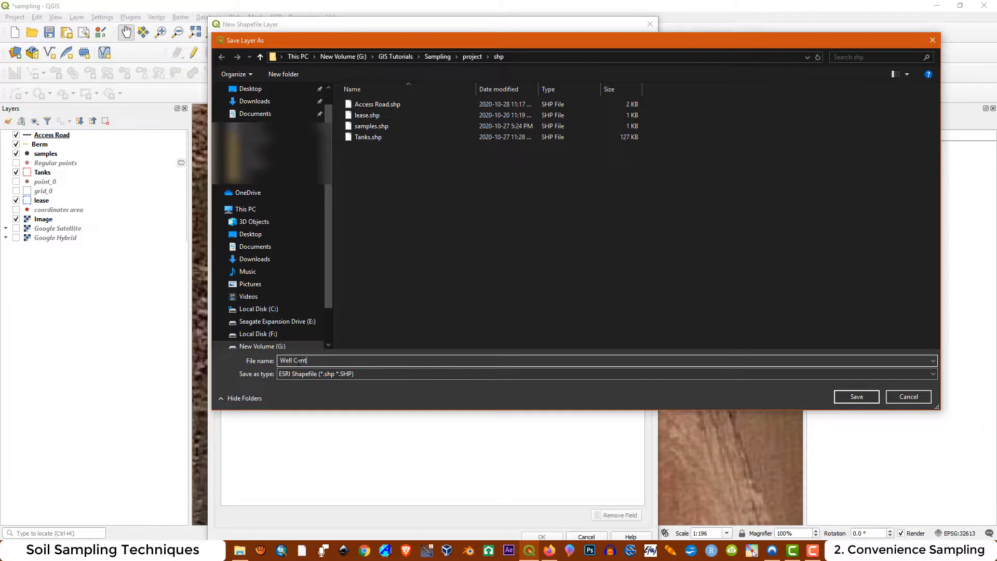
pyautogui.click(857, 396)
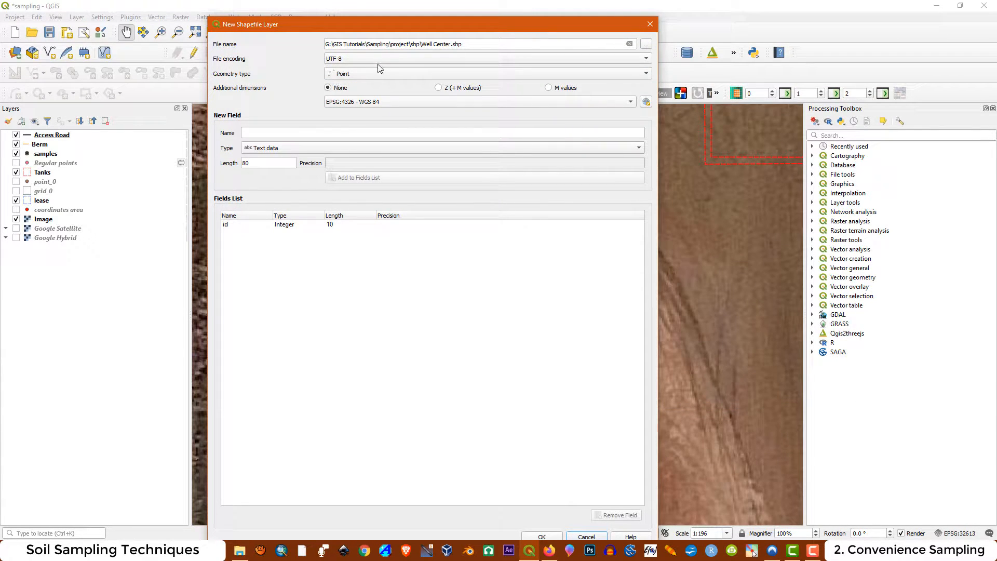
pyautogui.click(394, 102)
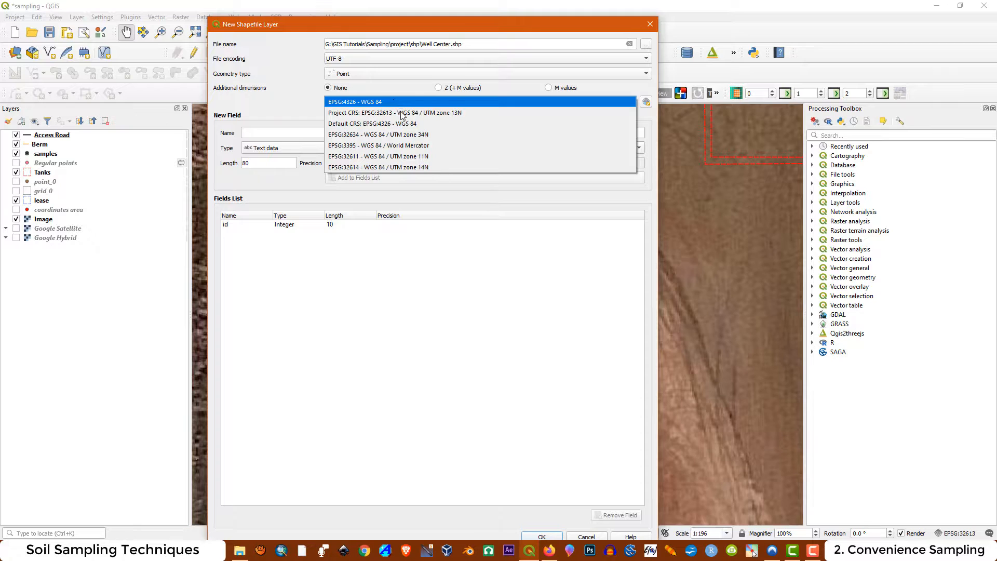
pyautogui.click(402, 113)
pyautogui.click(542, 536)
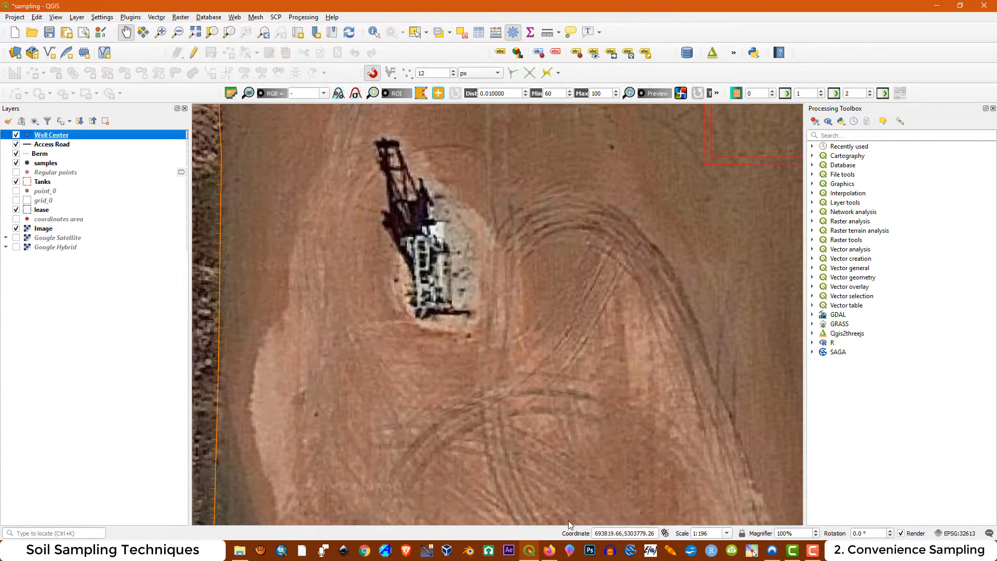
# Start editing the Well Center layer and add a point on the pumpjack, leaving its id empty
pyautogui.click(194, 52)
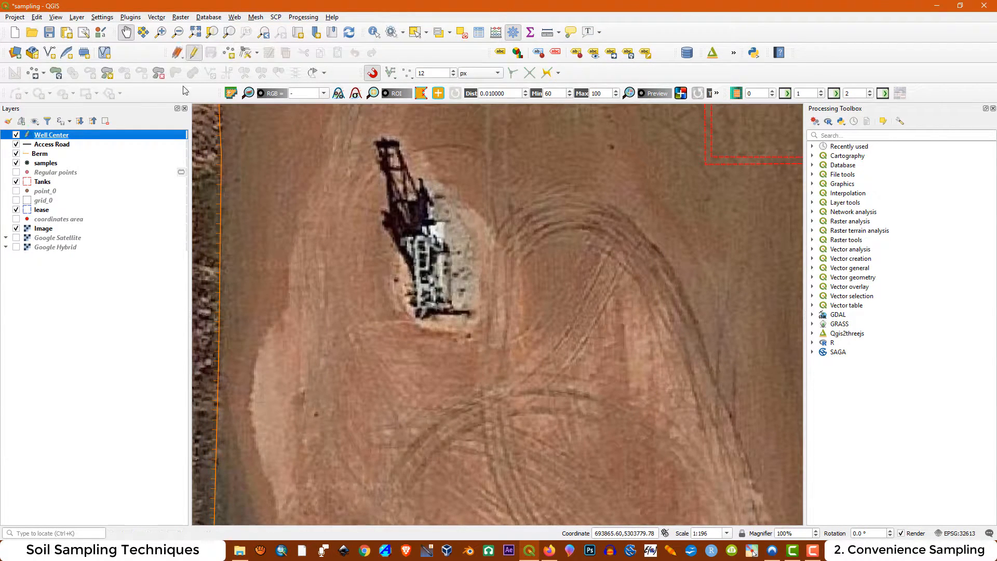
pyautogui.click(229, 54)
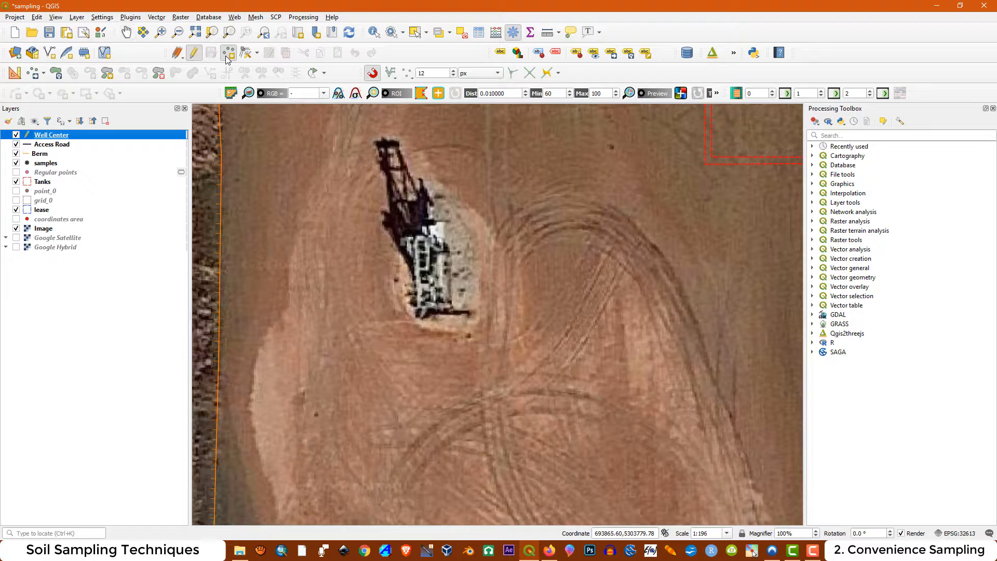
pyautogui.click(434, 264)
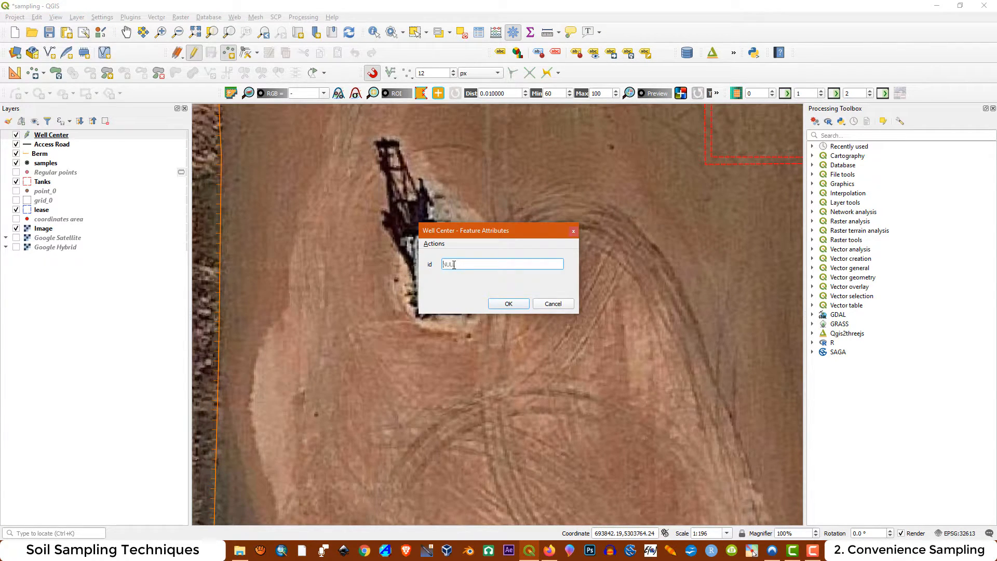
pyautogui.click(524, 304)
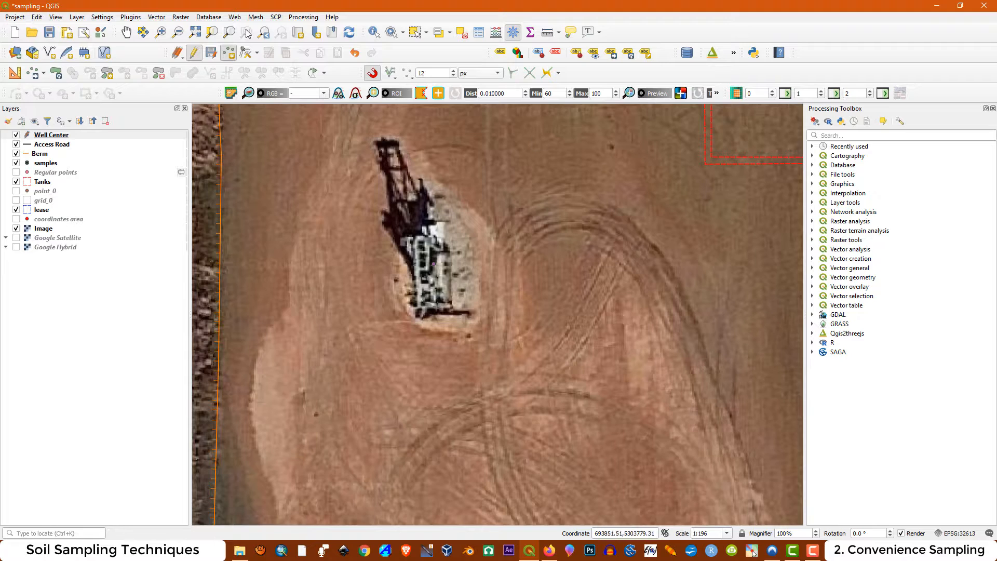
# Change the Well Center layer's symbol to an SVG marker using the black eight-armed cross with a blue center
pyautogui.rightClick(55, 135)
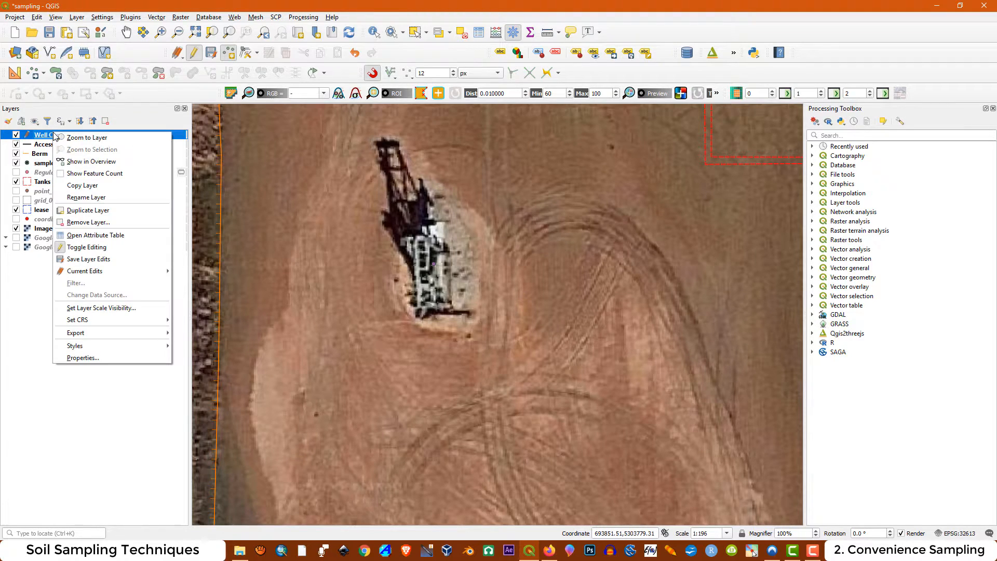
pyautogui.click(99, 357)
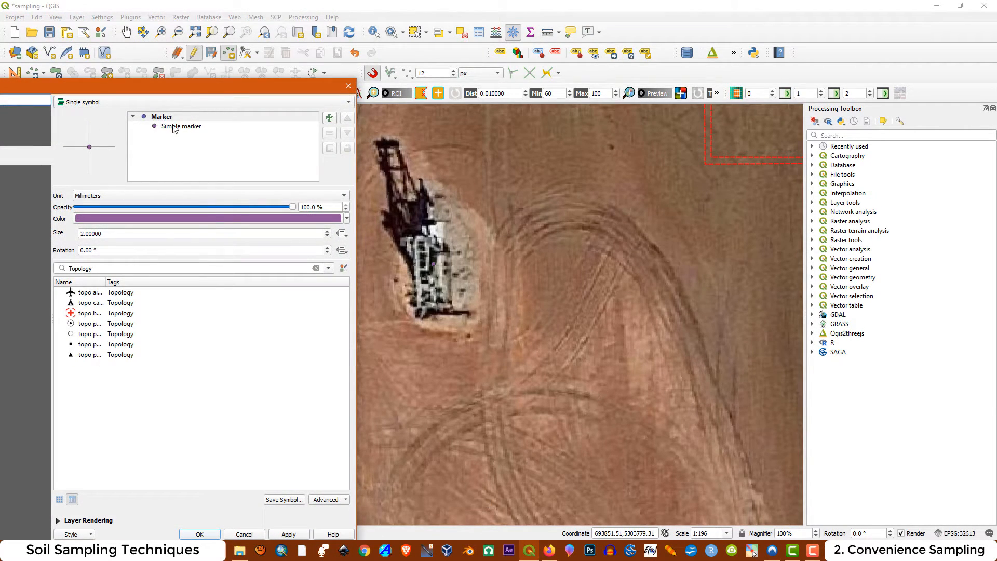
pyautogui.click(169, 118)
pyautogui.click(177, 133)
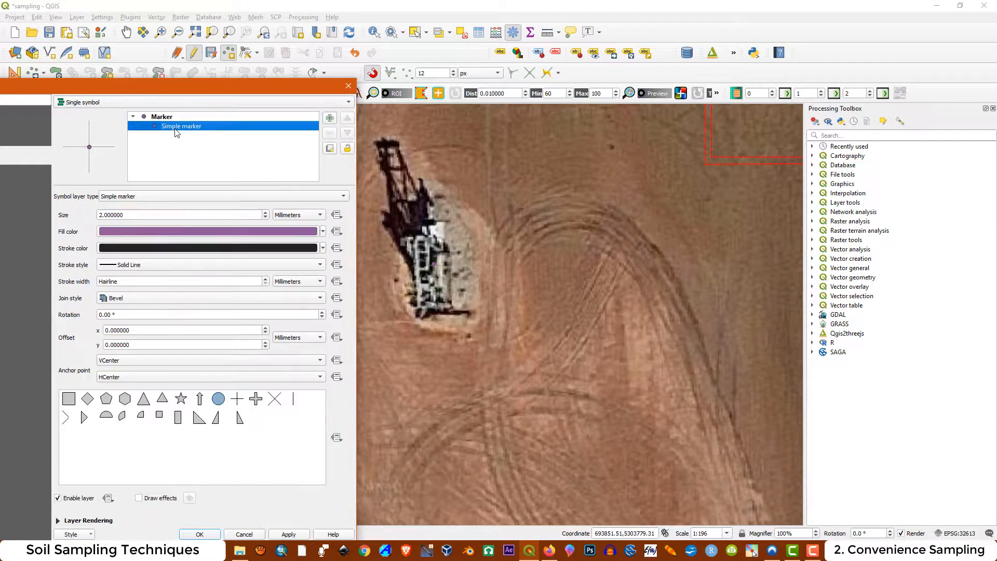
pyautogui.click(134, 197)
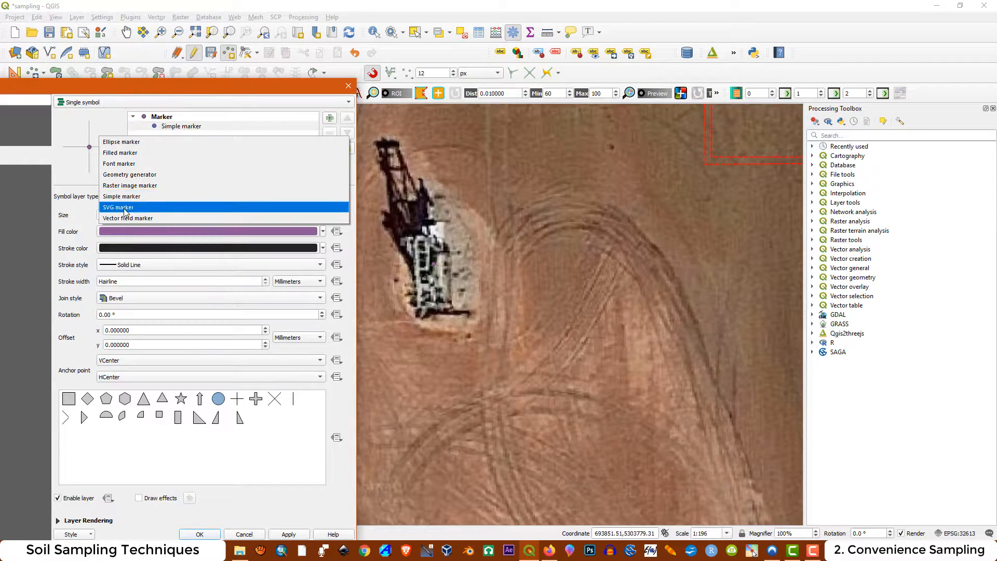
pyautogui.click(123, 209)
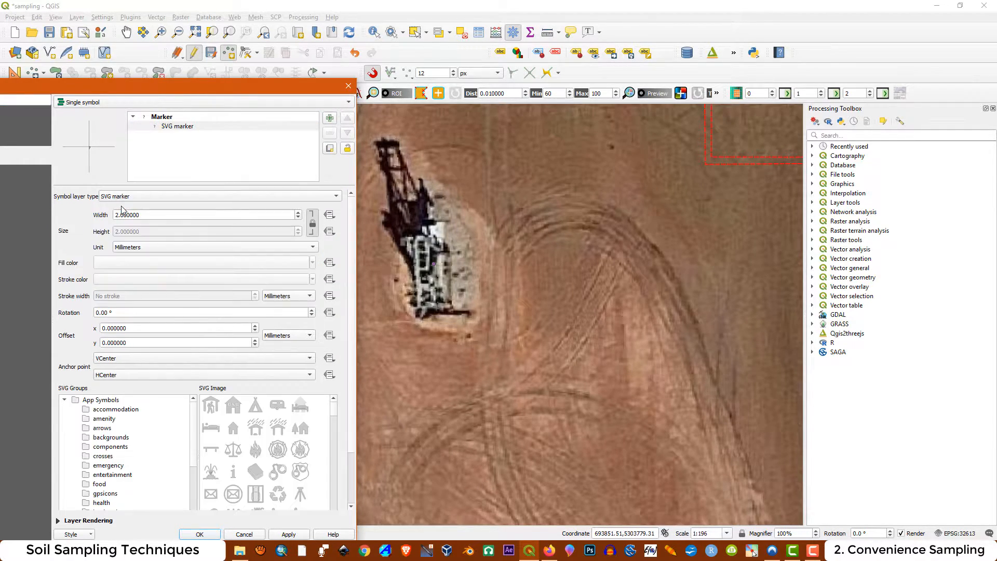
pyautogui.moveTo(334, 413); pyautogui.dragTo(328, 432)
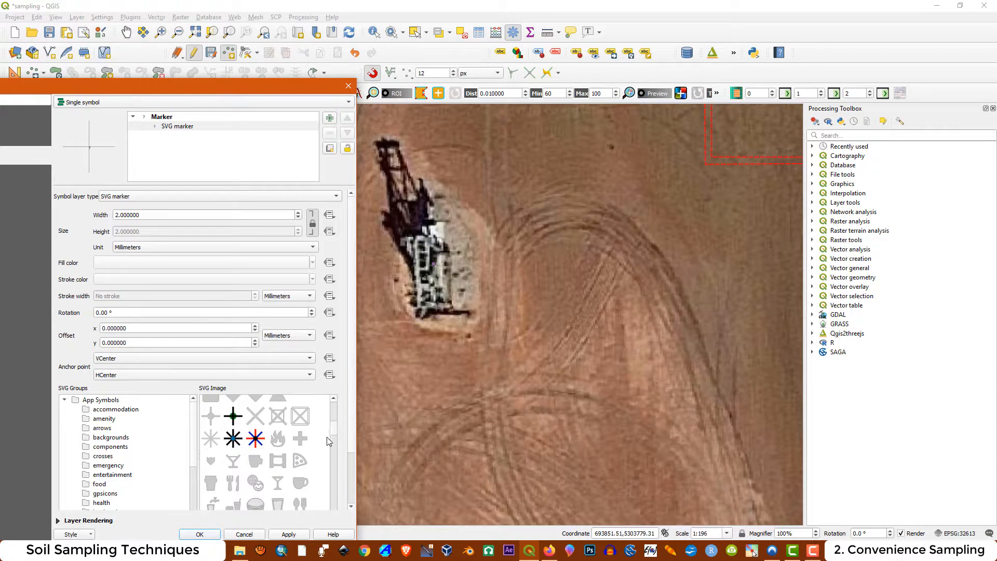
pyautogui.click(236, 442)
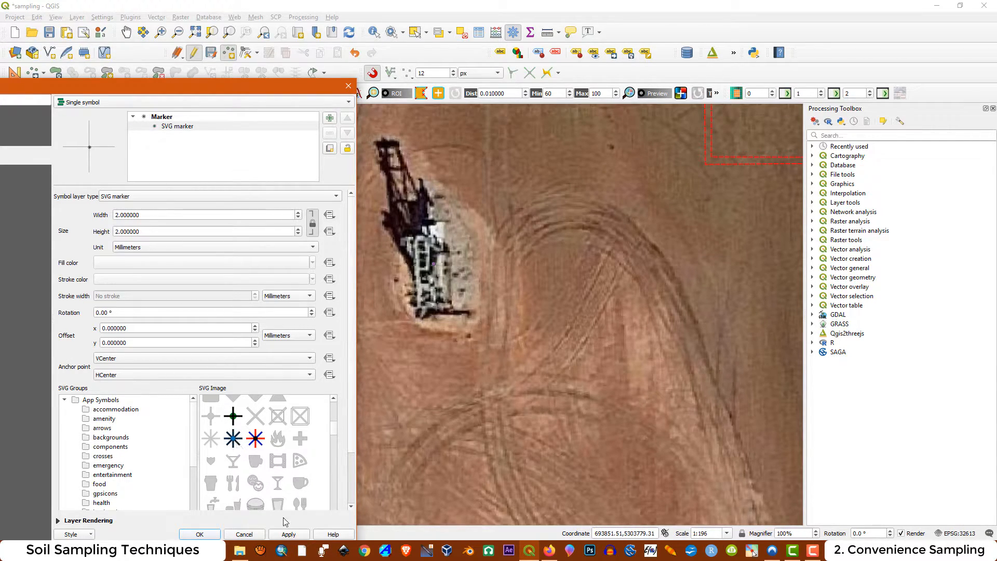
pyautogui.click(288, 535)
# Set the Well Center marker's width and height to 4 mm and accept the layer properties
pyautogui.moveTo(149, 215); pyautogui.dragTo(79, 219)
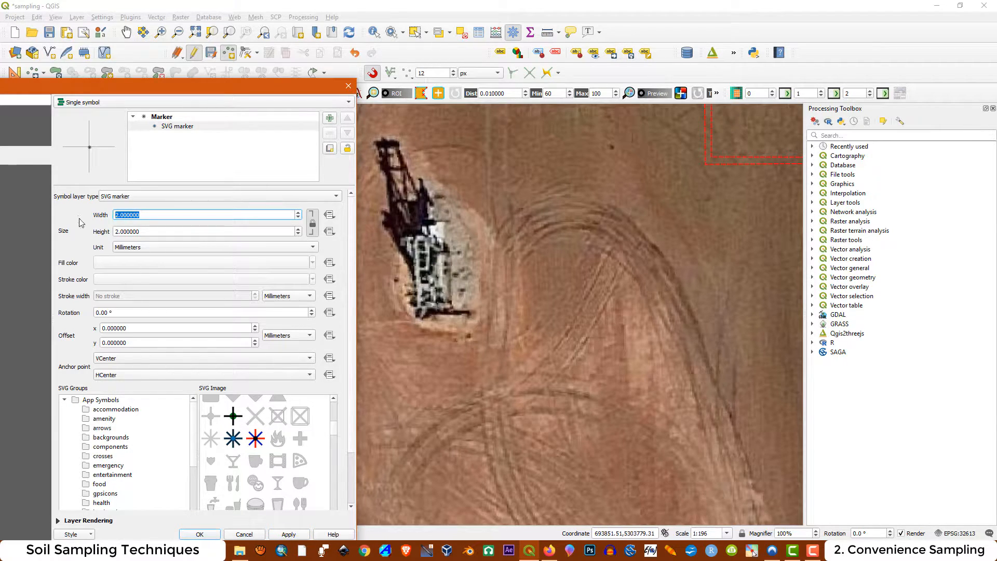
pyautogui.write('4')
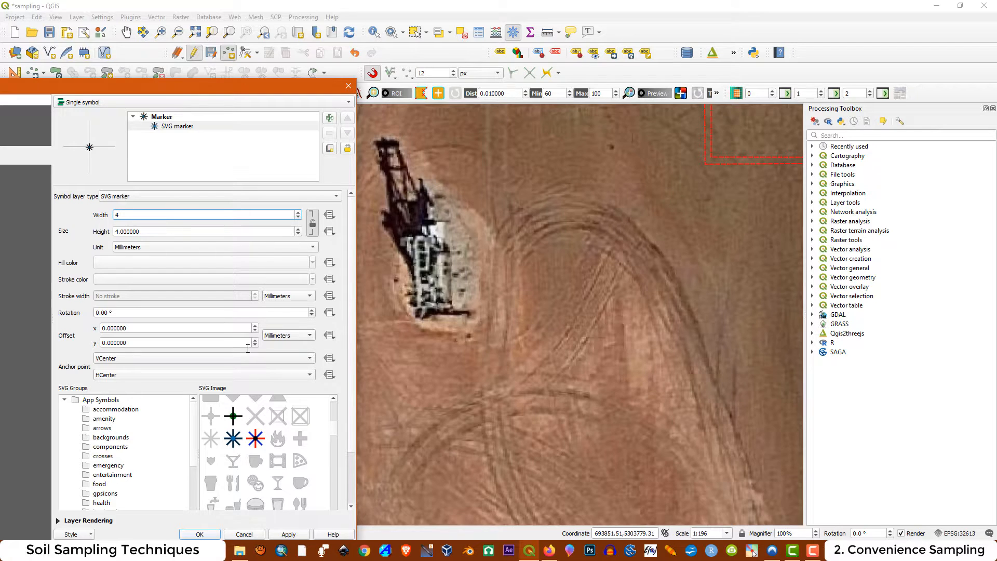
pyautogui.click(283, 536)
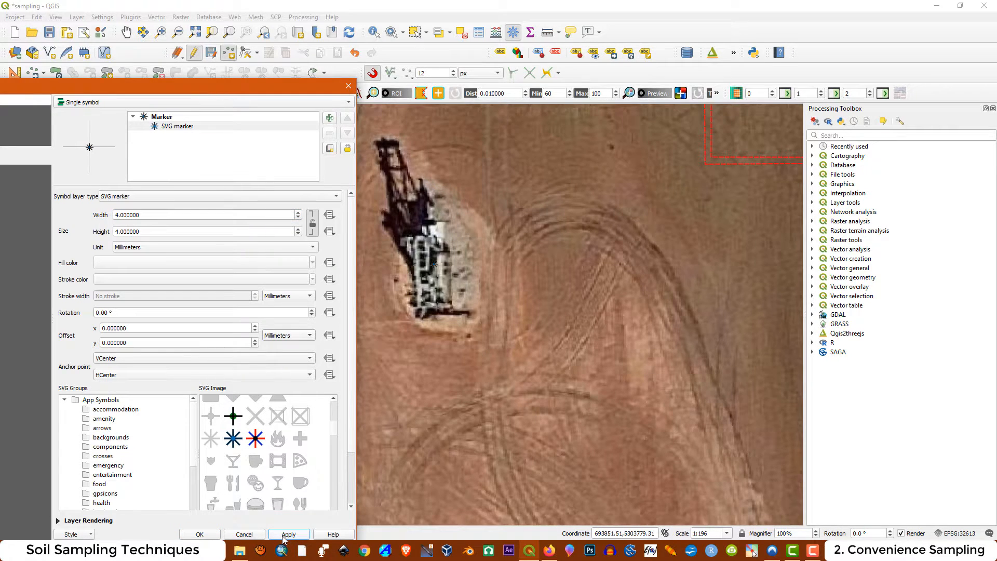
pyautogui.click(202, 534)
# Hide the Image layer, then save the Well Center edits and end editing
pyautogui.scroll(-1, 494, 315)
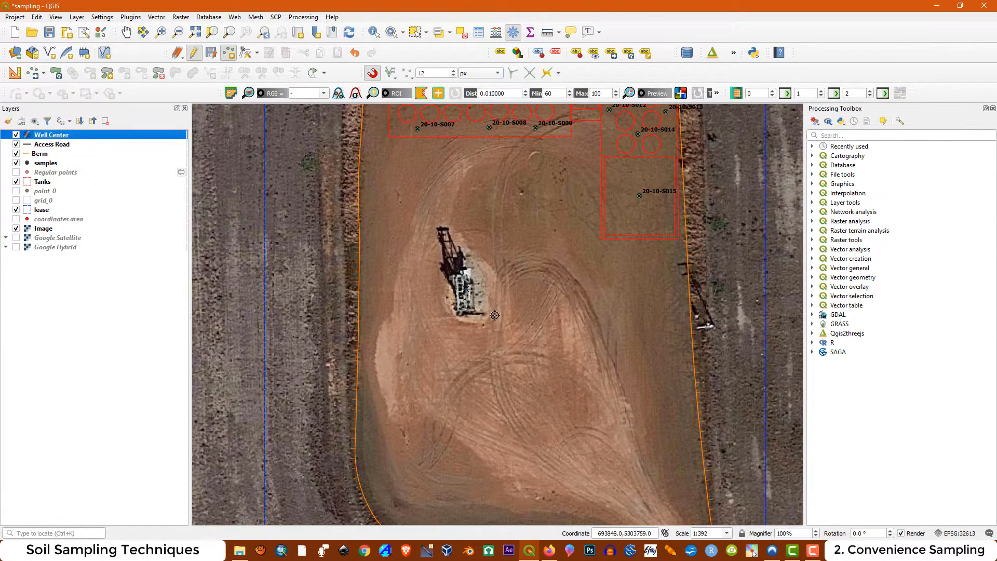
pyautogui.click(16, 229)
pyautogui.scroll(-1, 474, 260)
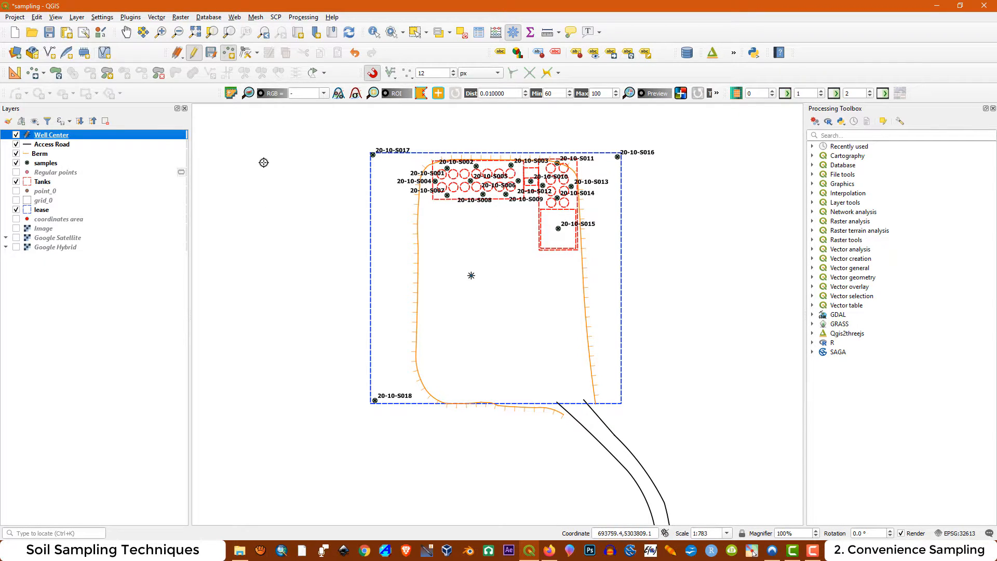
pyautogui.click(198, 52)
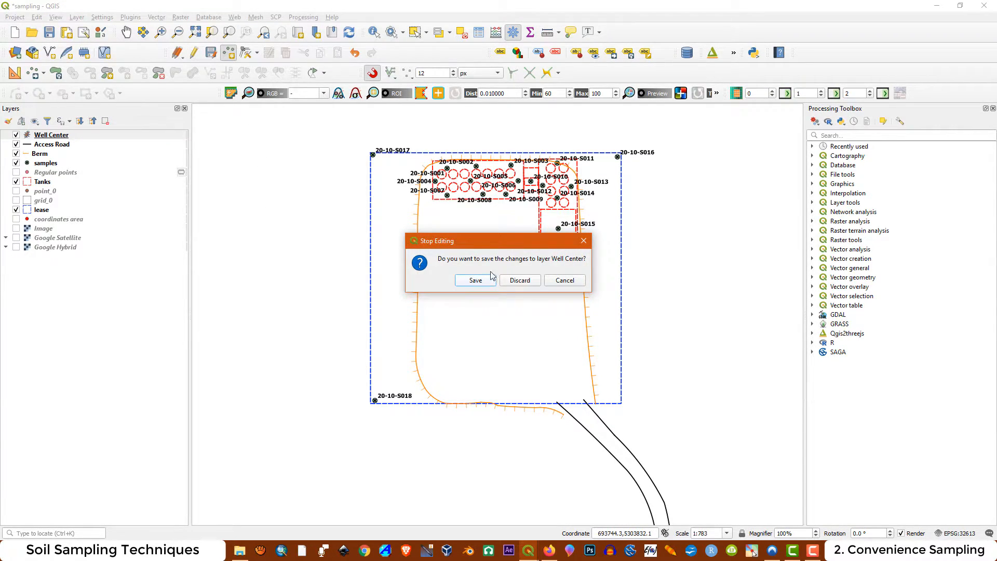
pyautogui.click(476, 280)
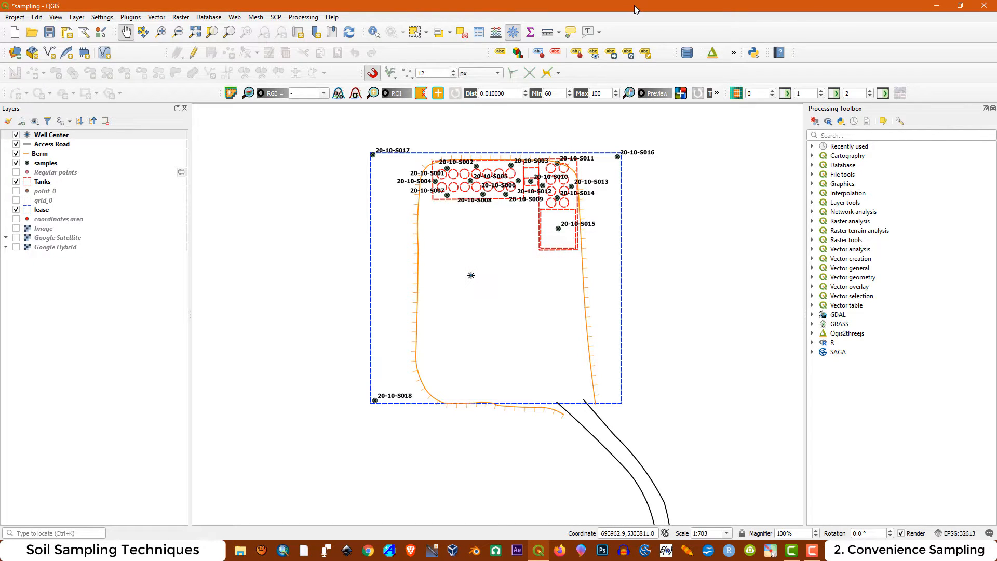
# Create a new print layout titled Convenience and maximize its window
pyautogui.click(14, 17)
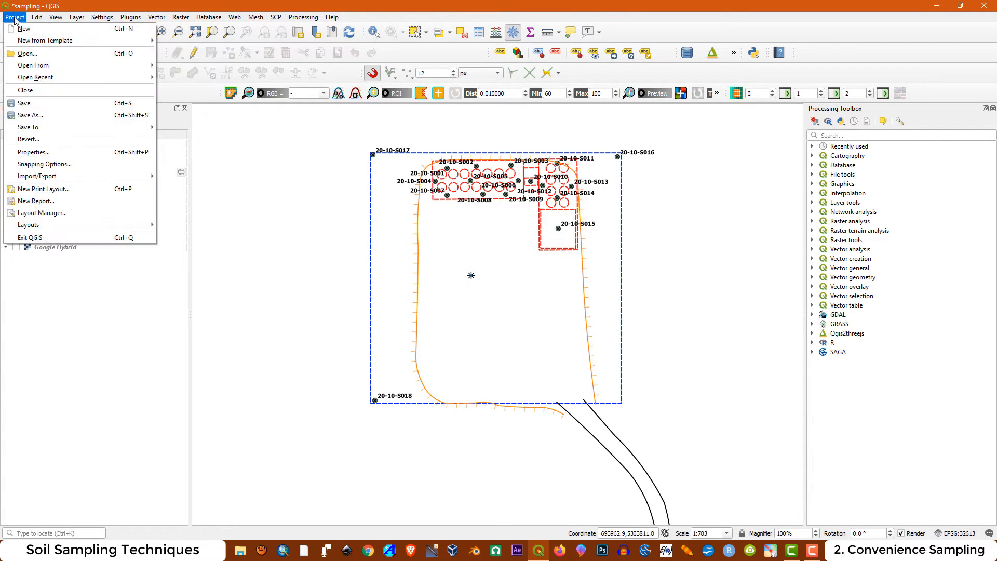
pyautogui.click(62, 192)
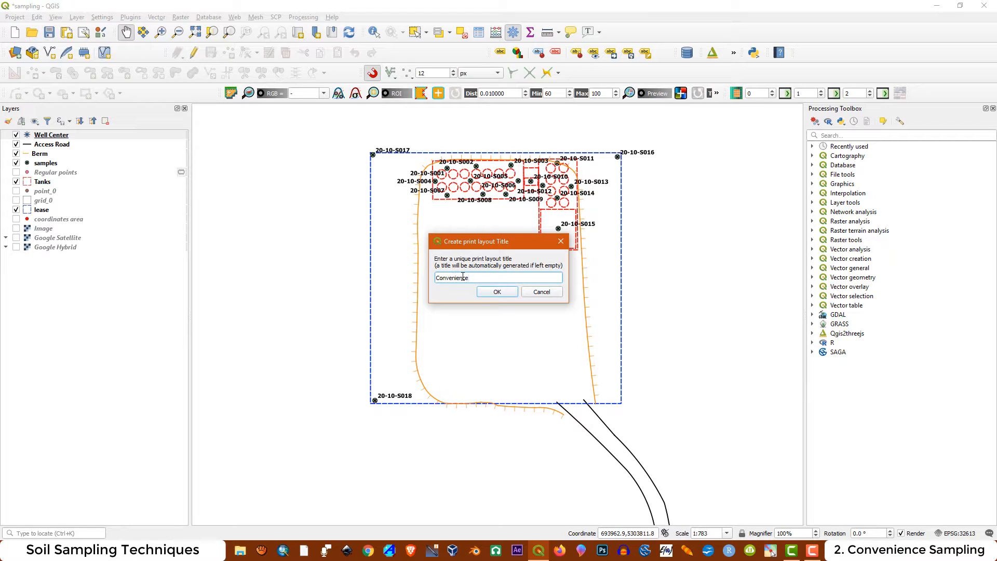
pyautogui.click(497, 292)
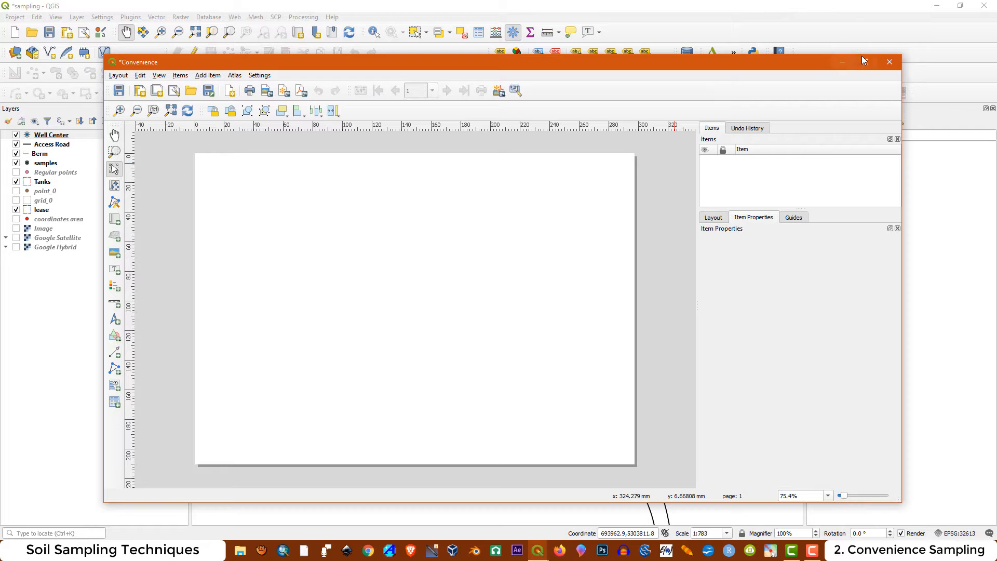
pyautogui.click(865, 61)
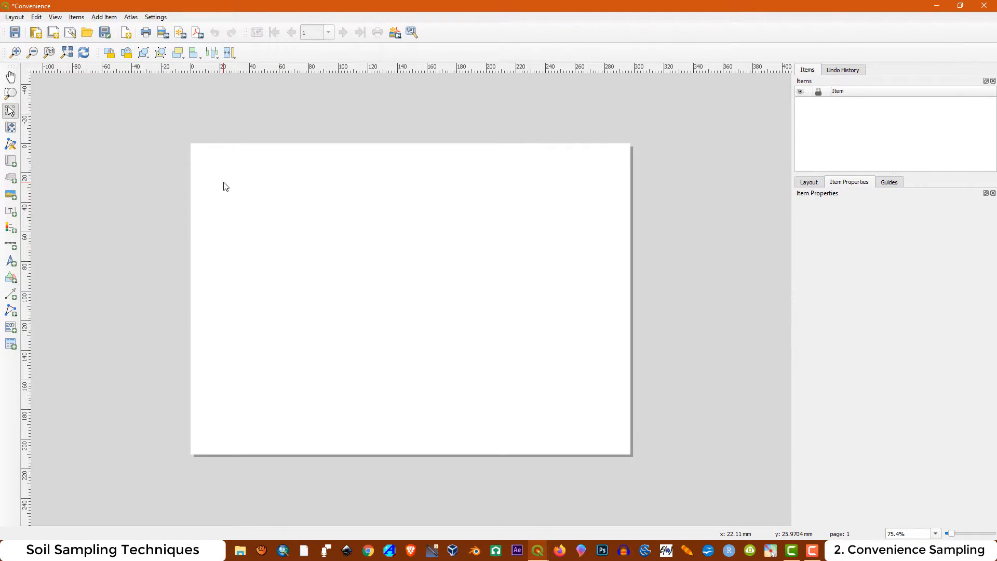
# Add the items from template.qpt in the project folder to the Convenience layout and clear the selection
pyautogui.click(14, 17)
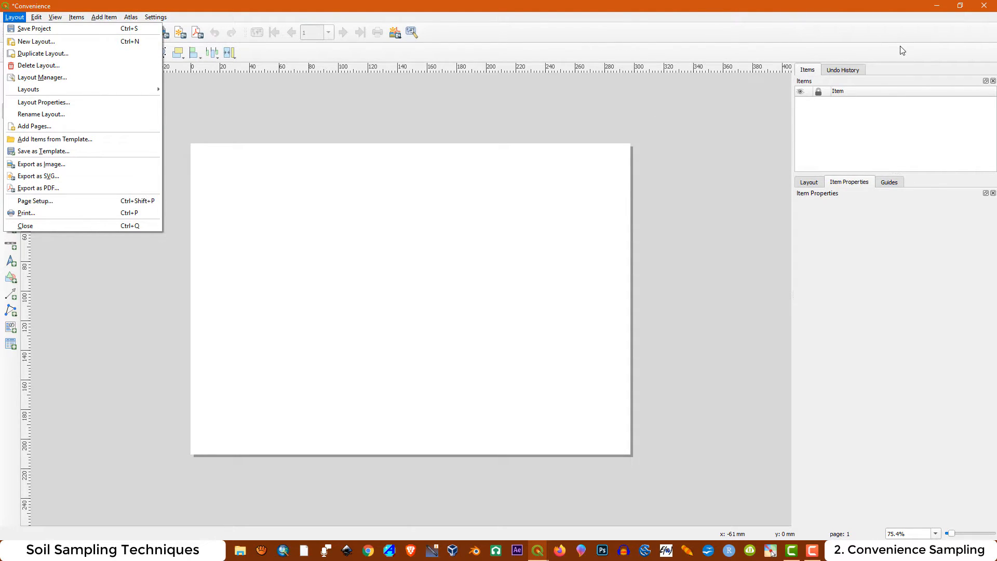
pyautogui.click(67, 144)
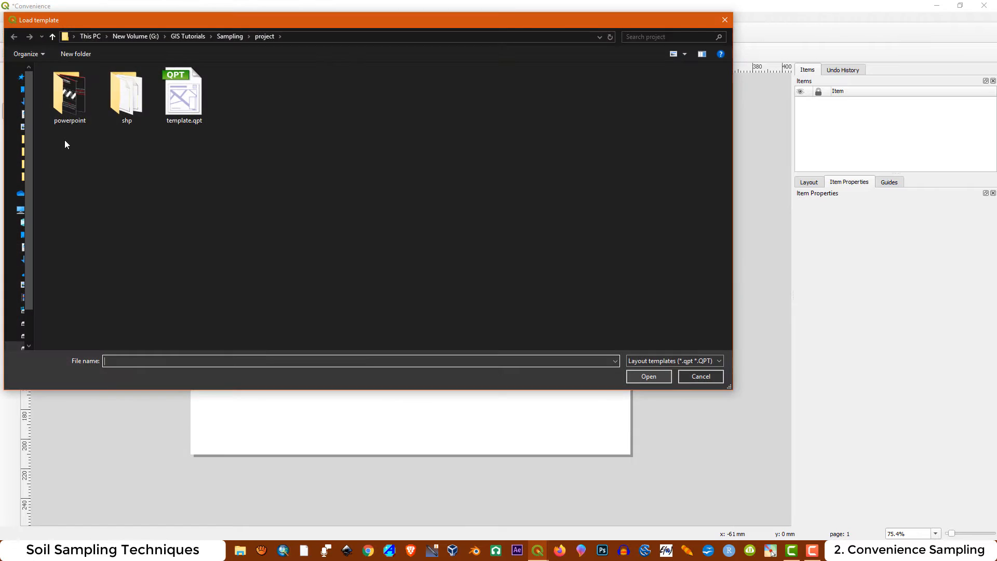
pyautogui.click(174, 120)
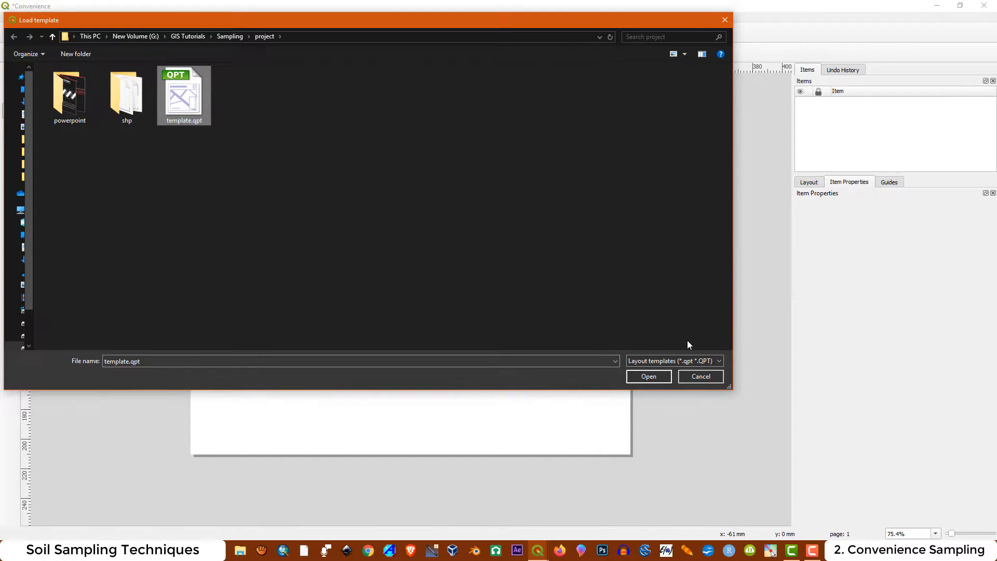
pyautogui.click(649, 376)
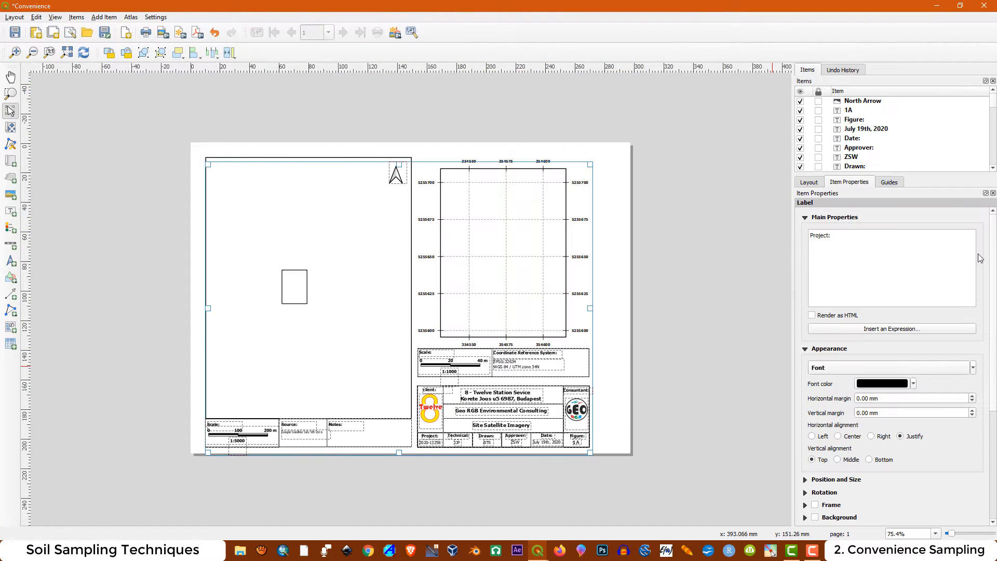
pyautogui.click(611, 223)
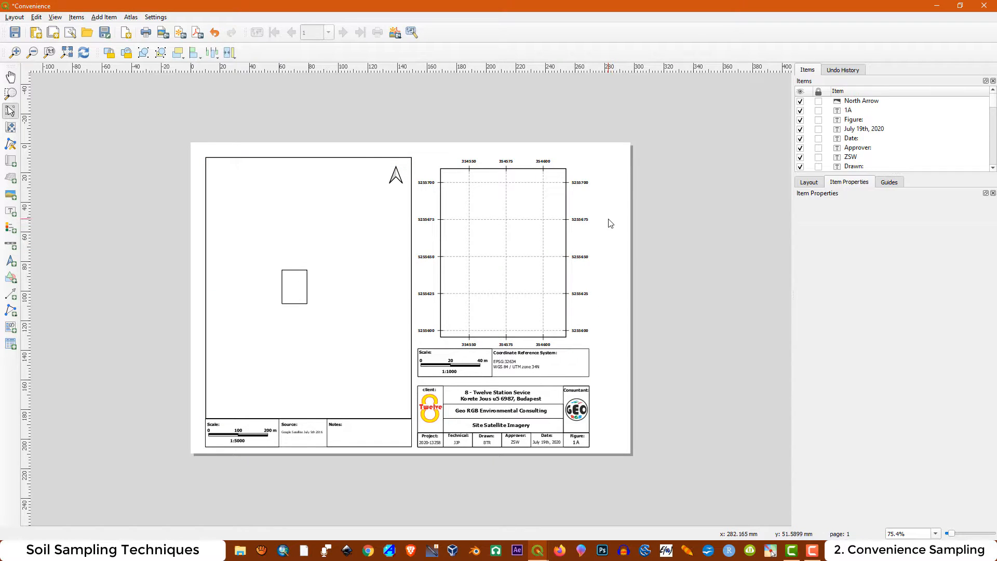
# Change the layout's page size to Letter, keeping the landscape orientation
pyautogui.rightClick(611, 224)
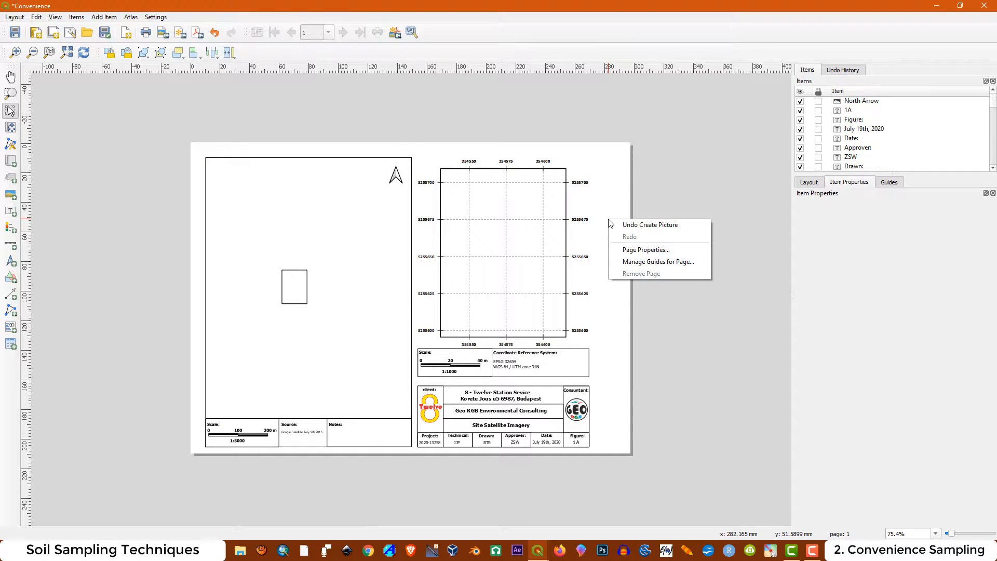
pyautogui.click(640, 249)
pyautogui.click(925, 224)
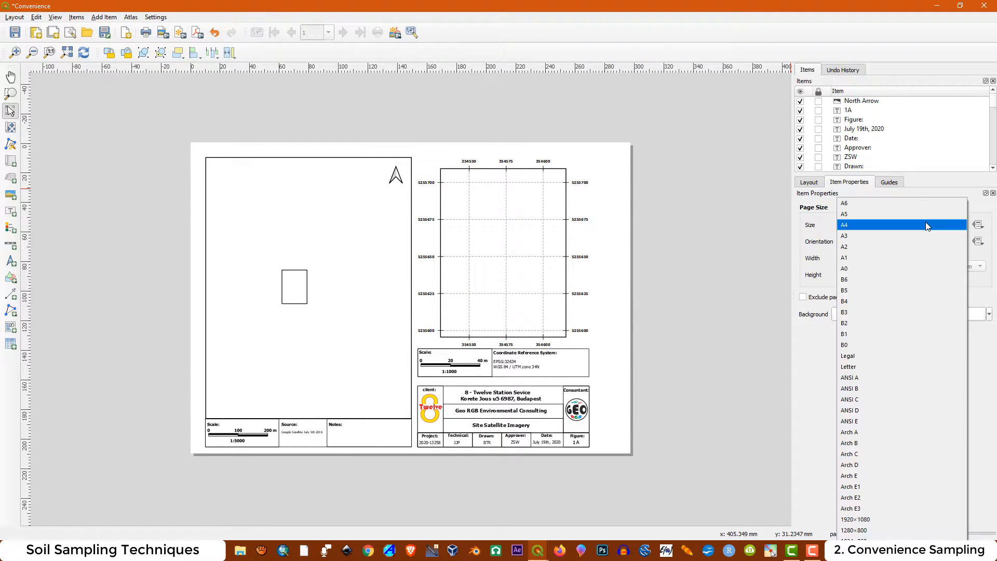
pyautogui.click(865, 366)
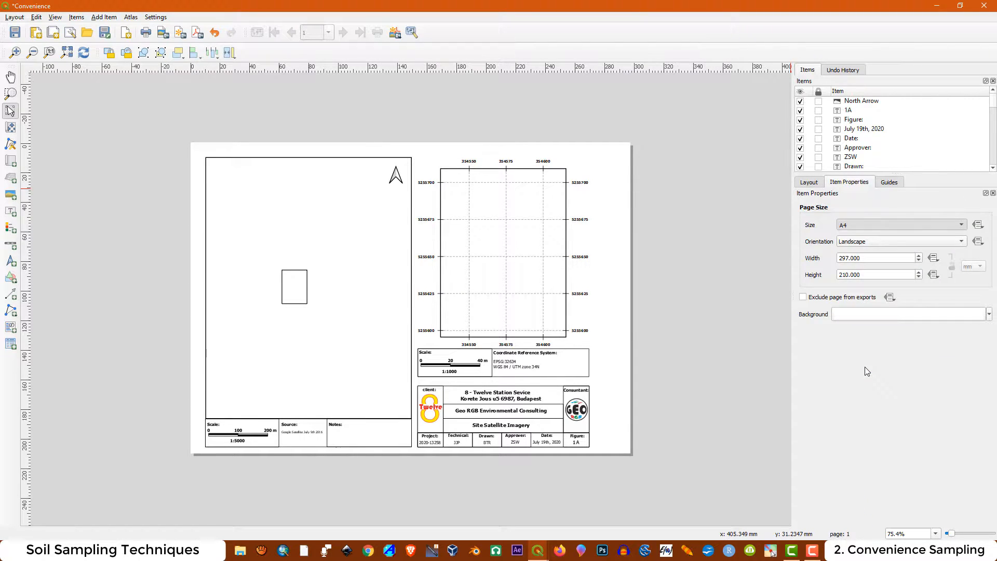
pyautogui.click(637, 261)
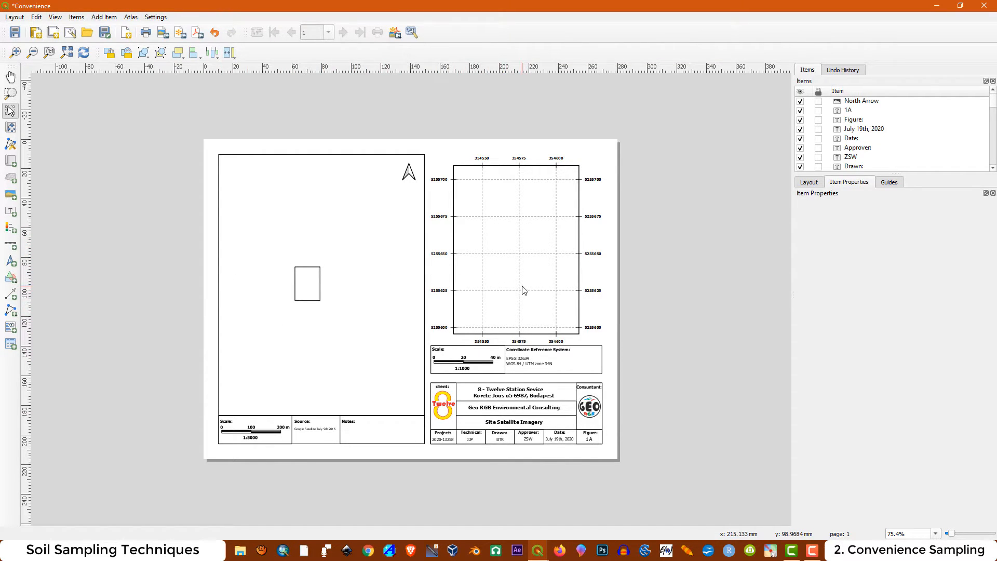
# Unlock Map 1 and Map 2 and delete both template maps from the layout
pyautogui.scroll(-10, 877, 138)
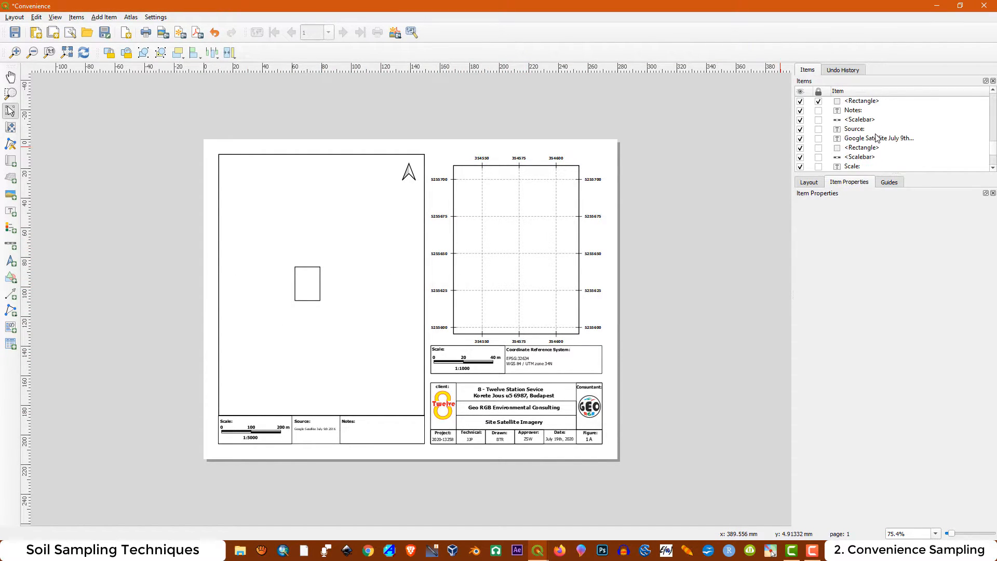
pyautogui.scroll(-5, 876, 138)
pyautogui.scroll(-3, 876, 138)
pyautogui.scroll(-3, 862, 122)
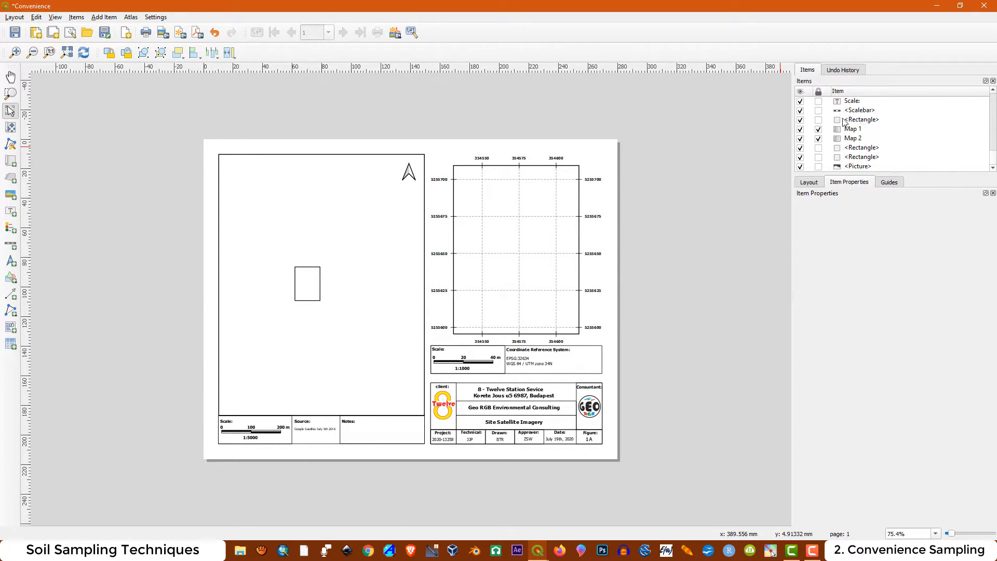
pyautogui.click(819, 129)
pyautogui.click(818, 139)
pyautogui.click(544, 265)
pyautogui.press('Delete')
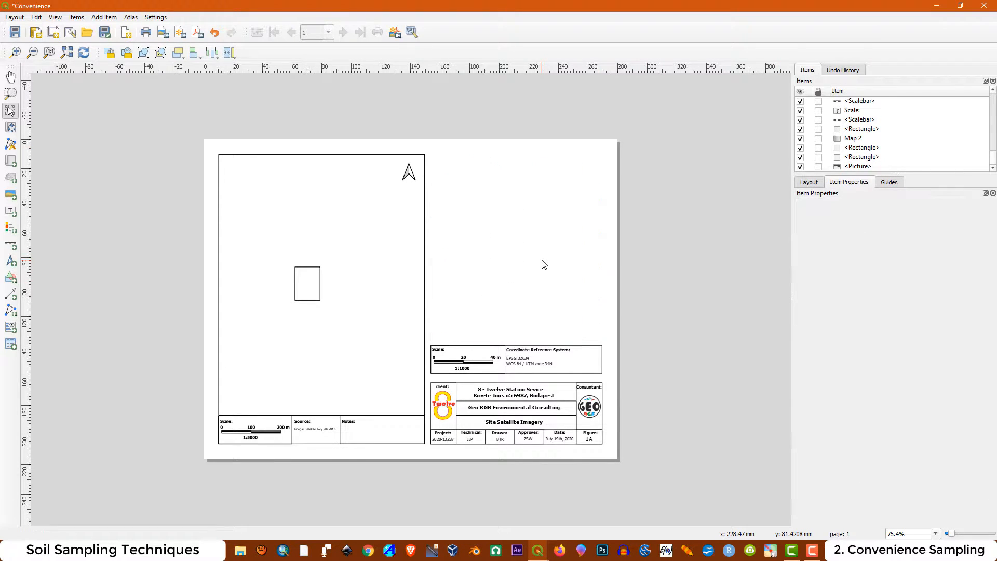
pyautogui.click(372, 262)
pyautogui.press('Delete')
# Delete the north arrow and the 1:5000 scale, source and notes block from the layout
pyautogui.click(411, 177)
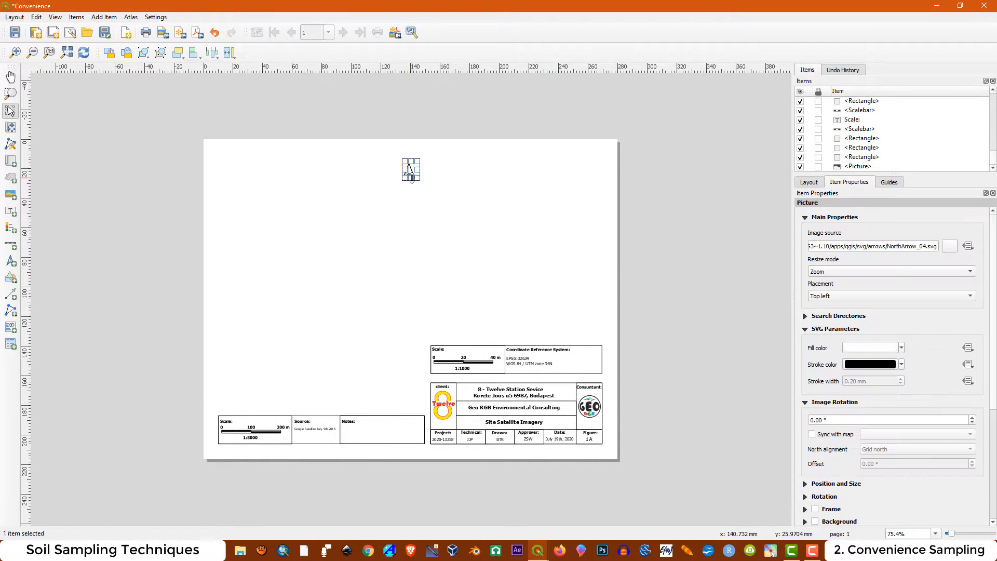
pyautogui.press('Delete')
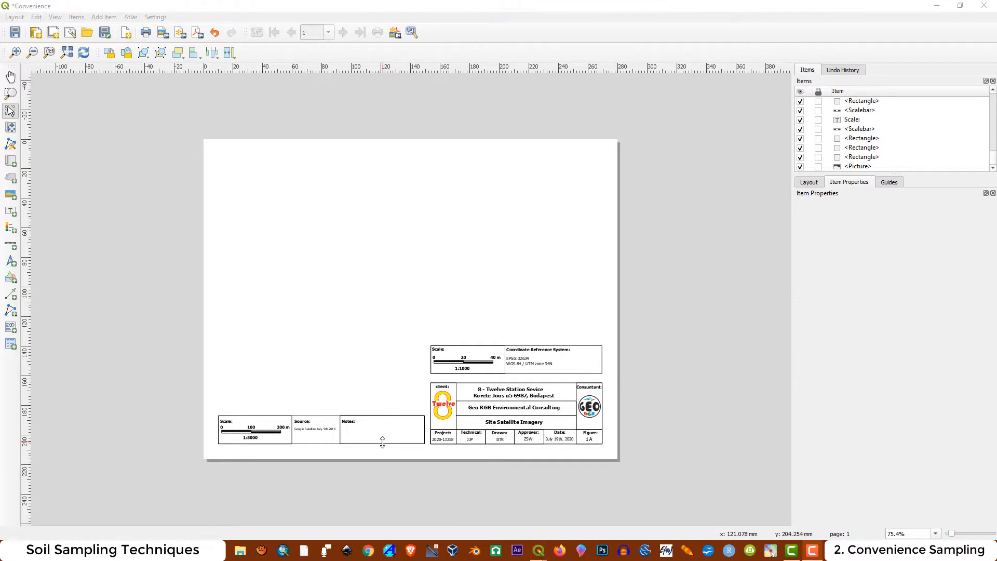
pyautogui.moveTo(213, 429); pyautogui.dragTo(429, 450)
pyautogui.press('Delete')
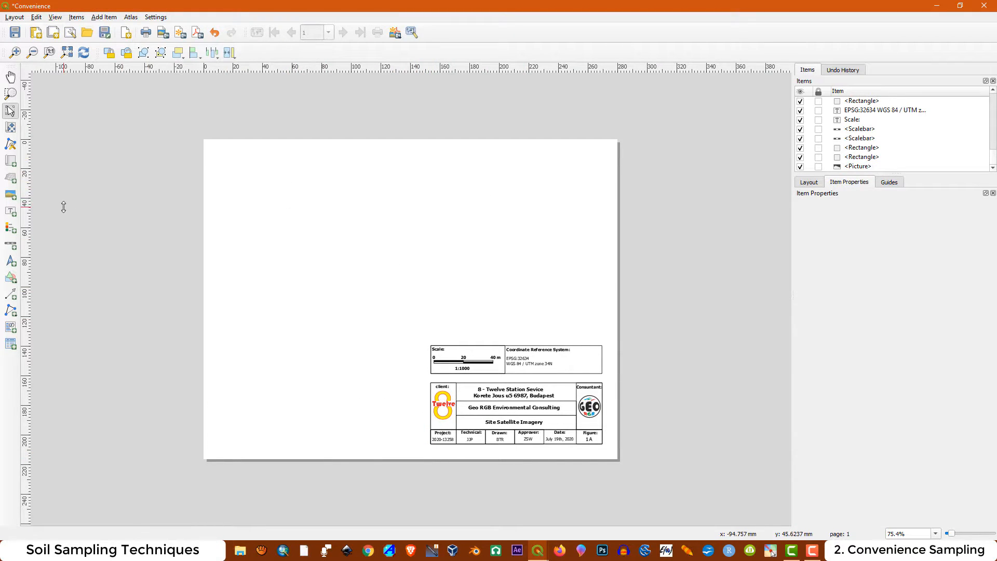
# Add a map about 140 mm wide and 164 mm high beside the scale and title blocks, starting near the page's upper-left corner
pyautogui.click(11, 161)
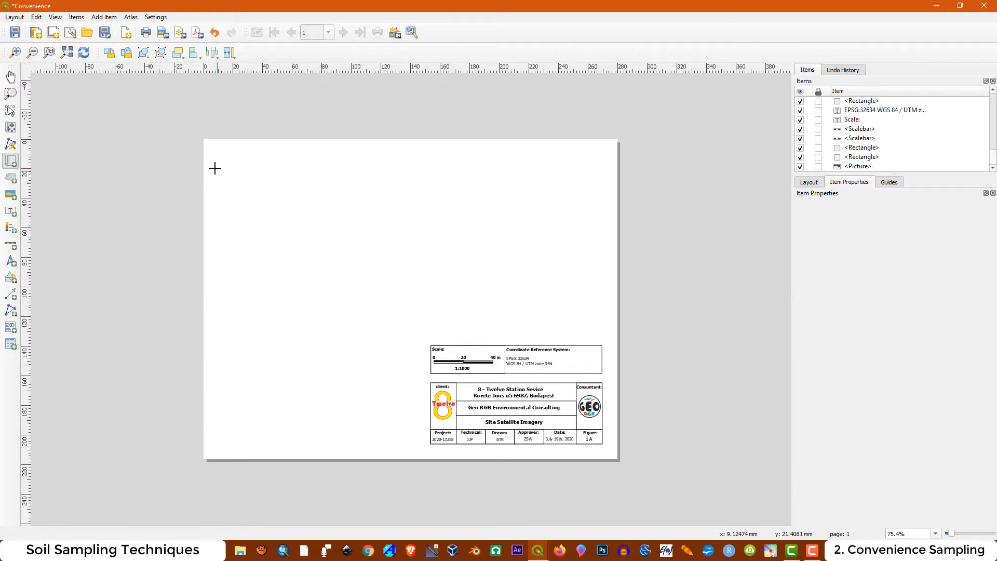
pyautogui.moveTo(215, 154); pyautogui.dragTo(421, 396)
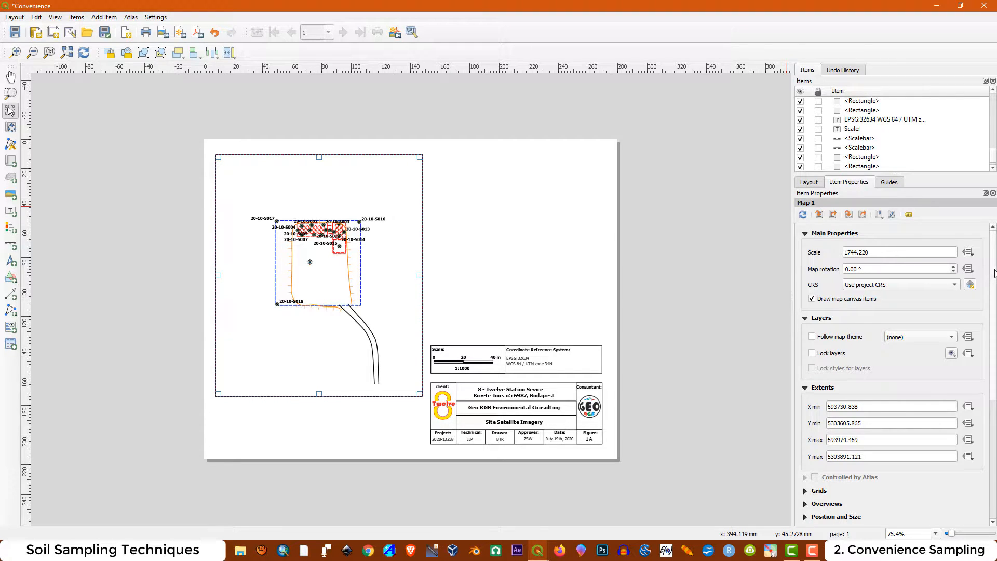
# Add a grid to Map 1 and open the grid's properties to view its X interval
pyautogui.scroll(-3, 826, 412)
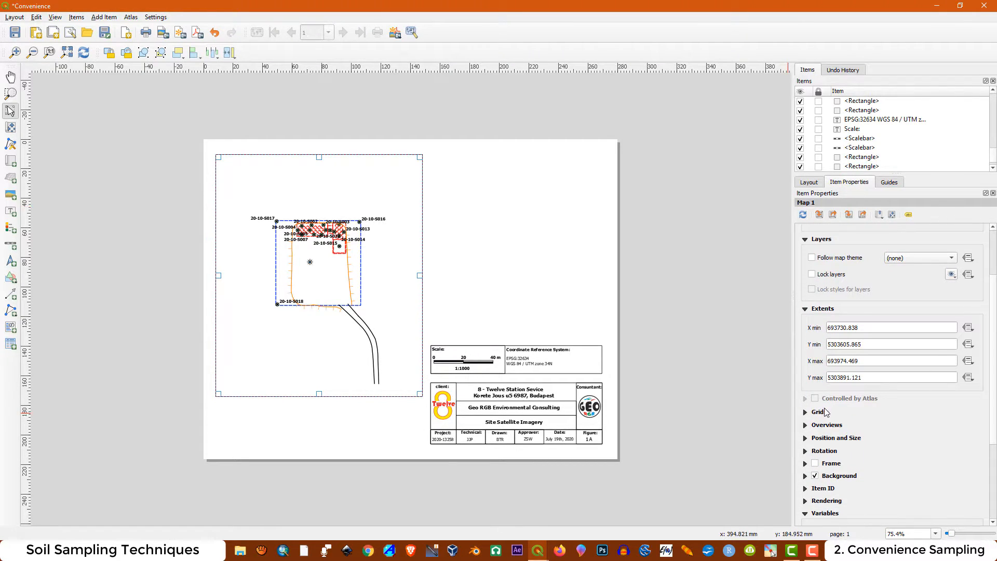
pyautogui.click(805, 413)
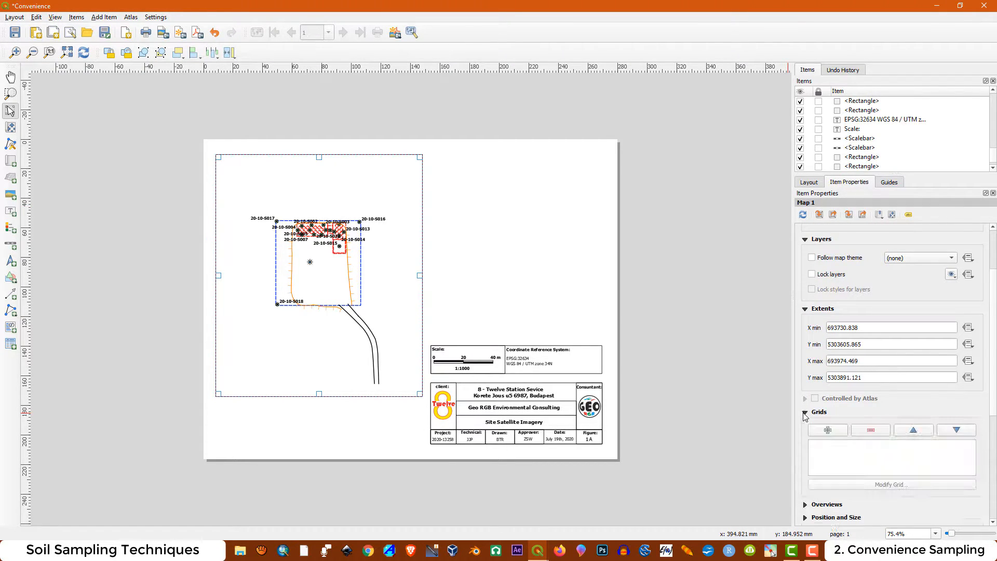
pyautogui.click(829, 430)
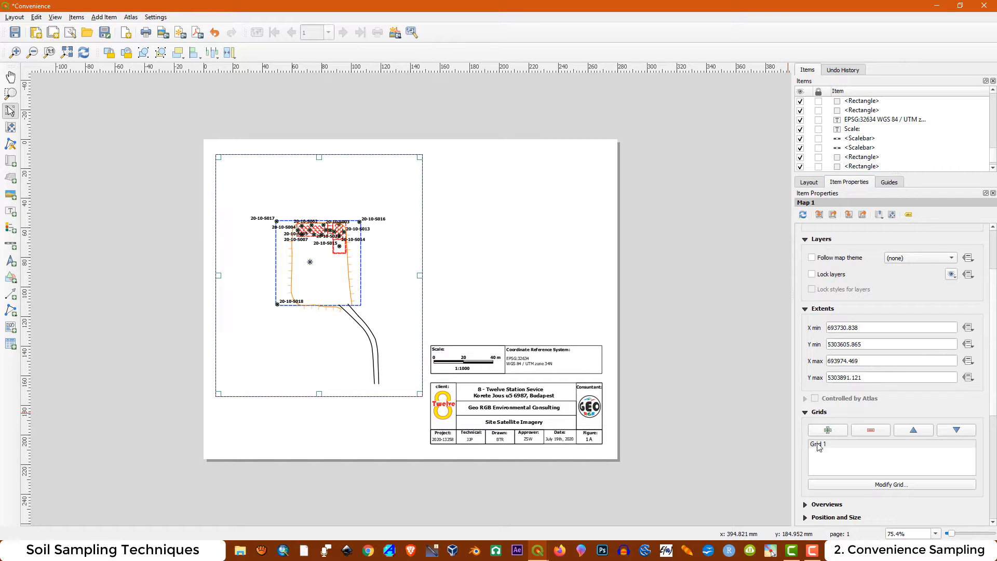
pyautogui.click(822, 445)
pyautogui.click(882, 485)
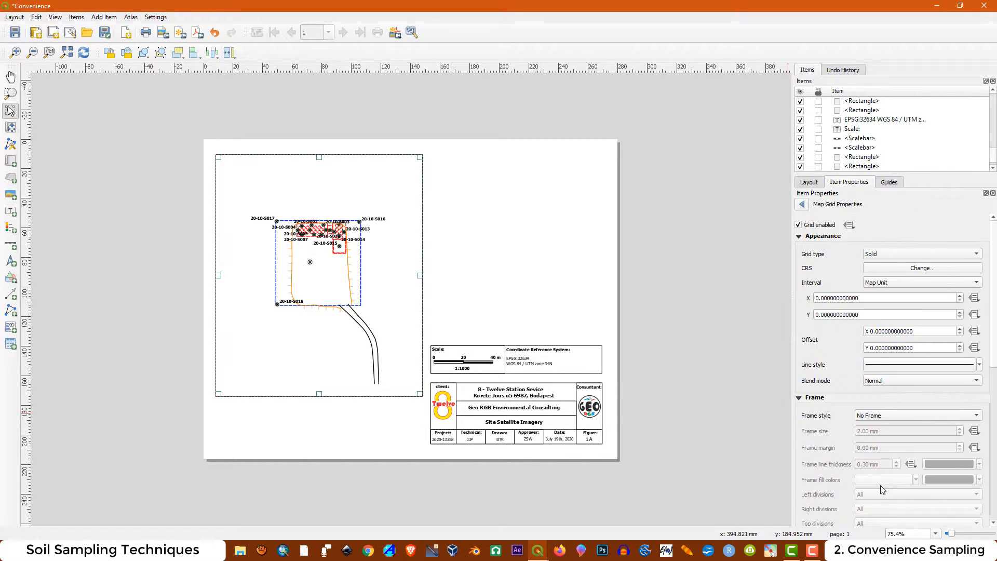
pyautogui.moveTo(859, 298); pyautogui.dragTo(795, 303)
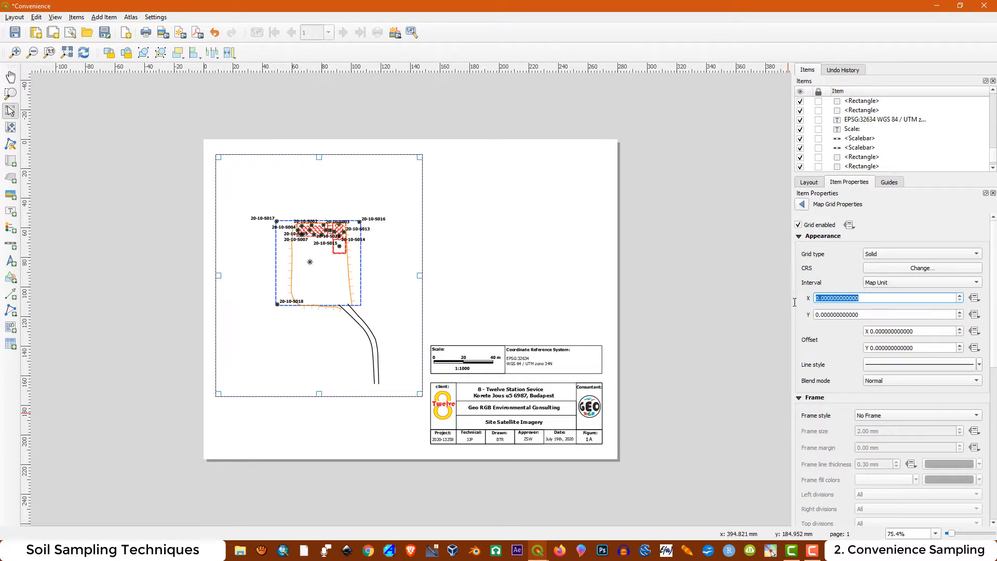
pyautogui.click(802, 204)
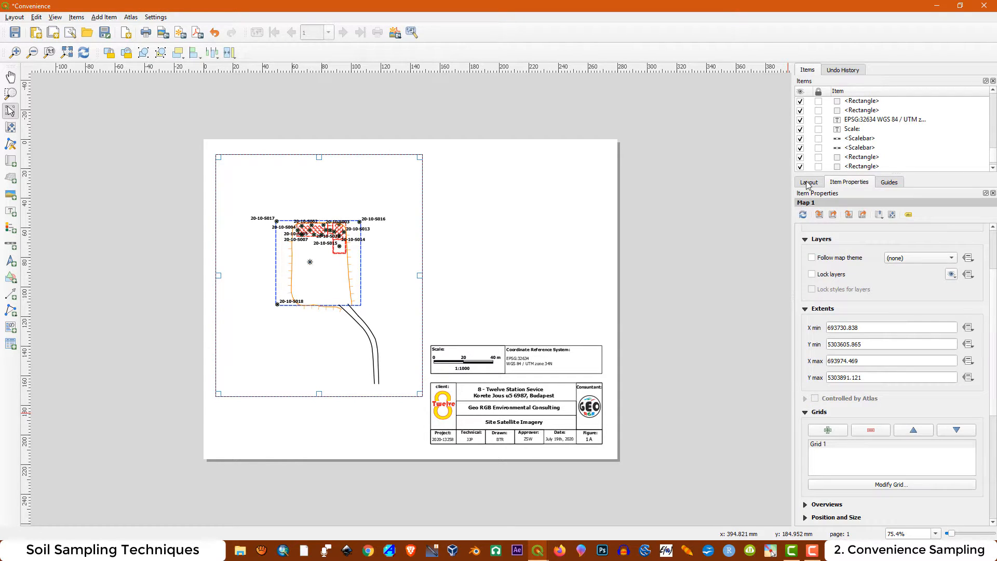
# Set the scale of Map 1 to 750
pyautogui.click(809, 183)
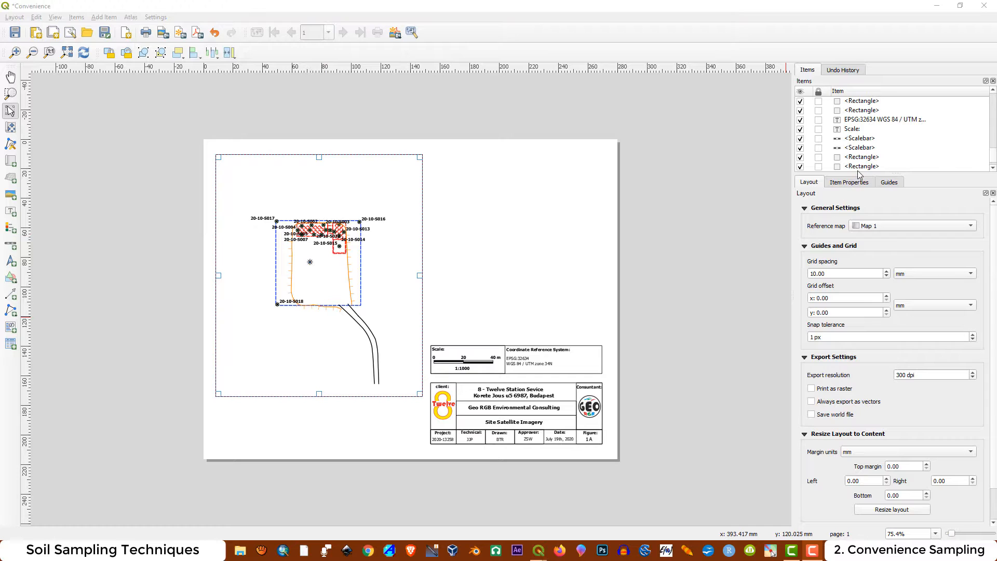
pyautogui.click(859, 182)
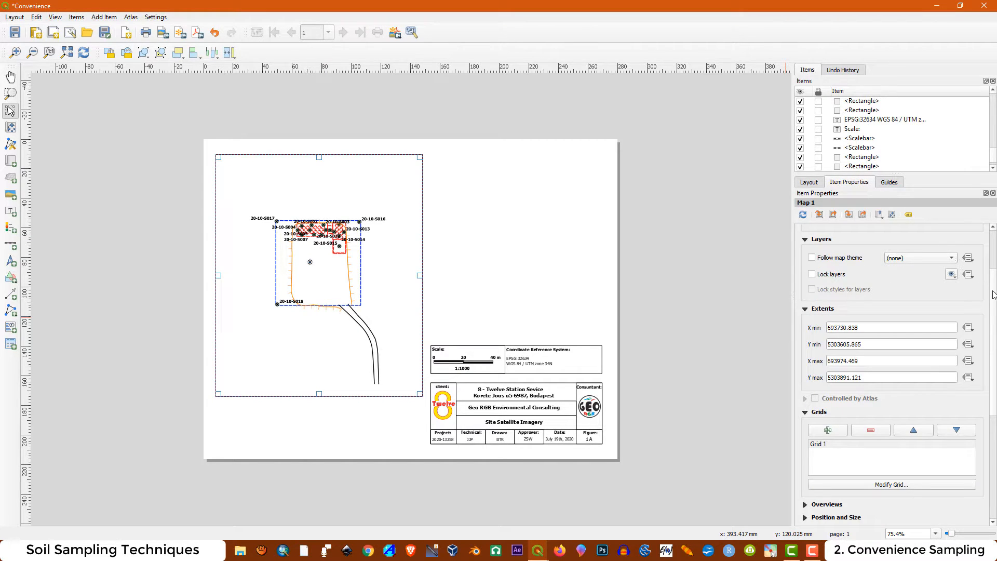
pyautogui.scroll(1, 994, 281)
pyautogui.scroll(3, 994, 281)
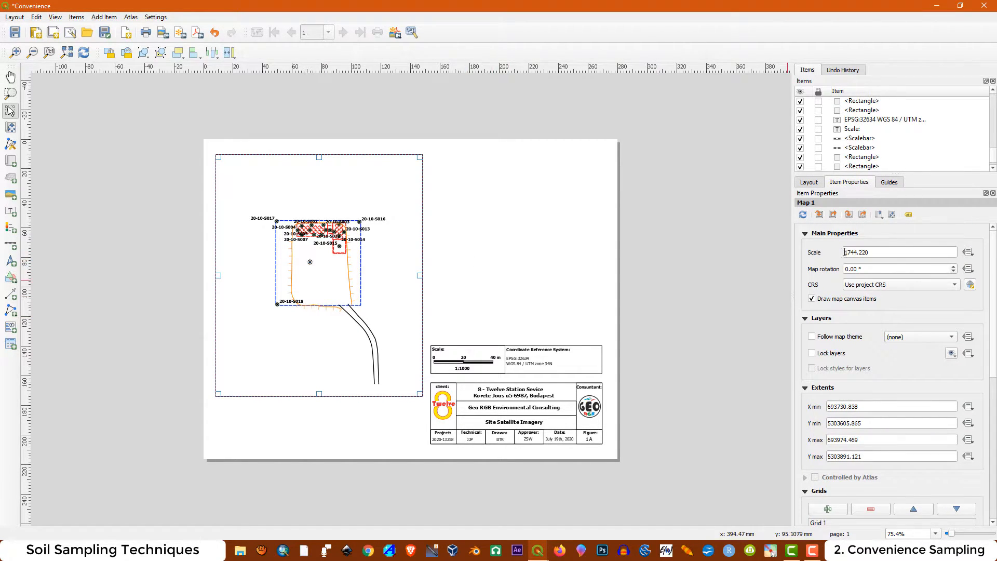
pyautogui.moveTo(885, 251); pyautogui.dragTo(841, 246)
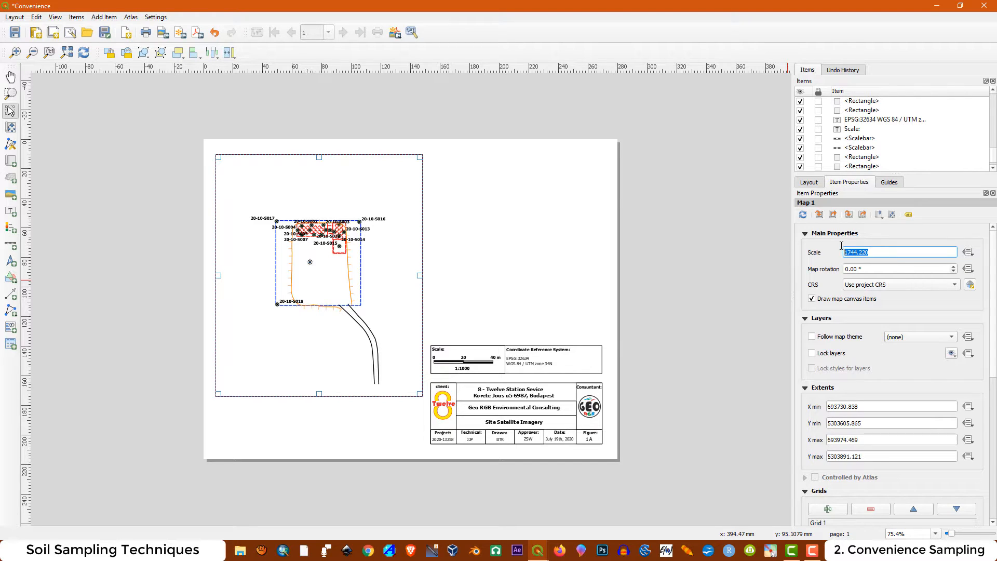
pyautogui.write('750')
pyautogui.press('Return')
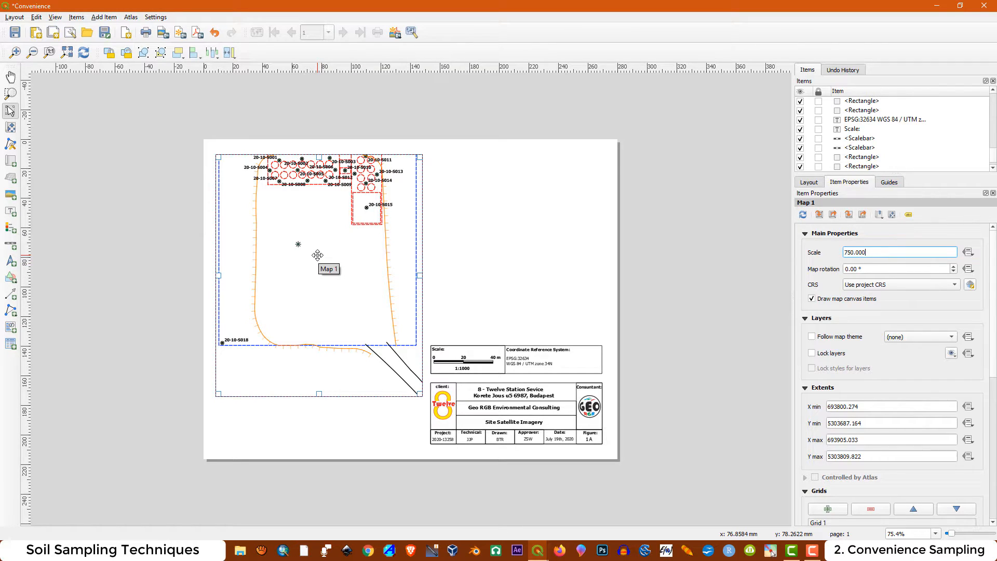
# Move the content of Map 1 down inside its frame so the upper corner sampling points fit within it
pyautogui.click(11, 128)
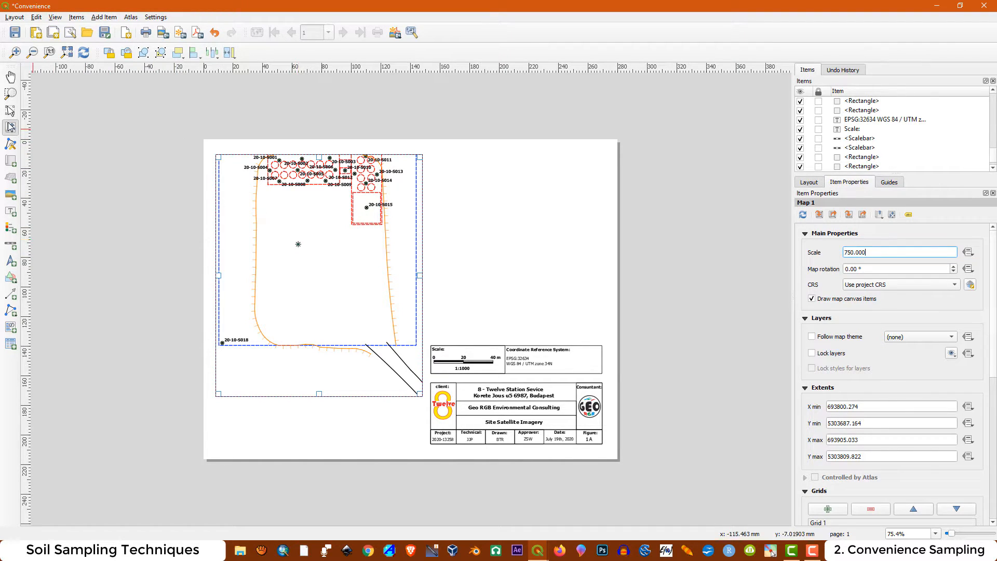
pyautogui.moveTo(316, 239); pyautogui.dragTo(327, 260)
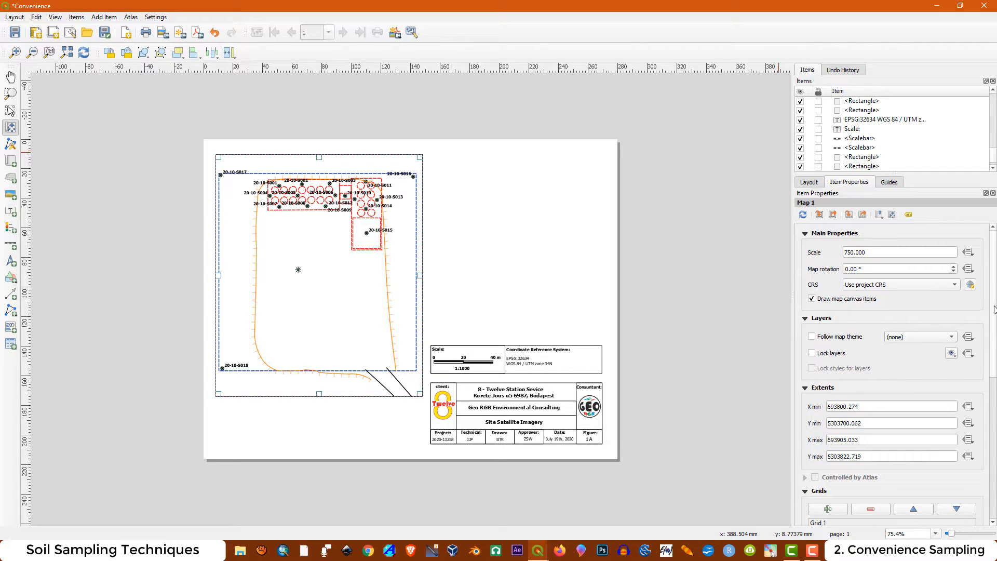
# Set the X and Y intervals of Map 1's grid to 20 map units
pyautogui.scroll(-5, 994, 296)
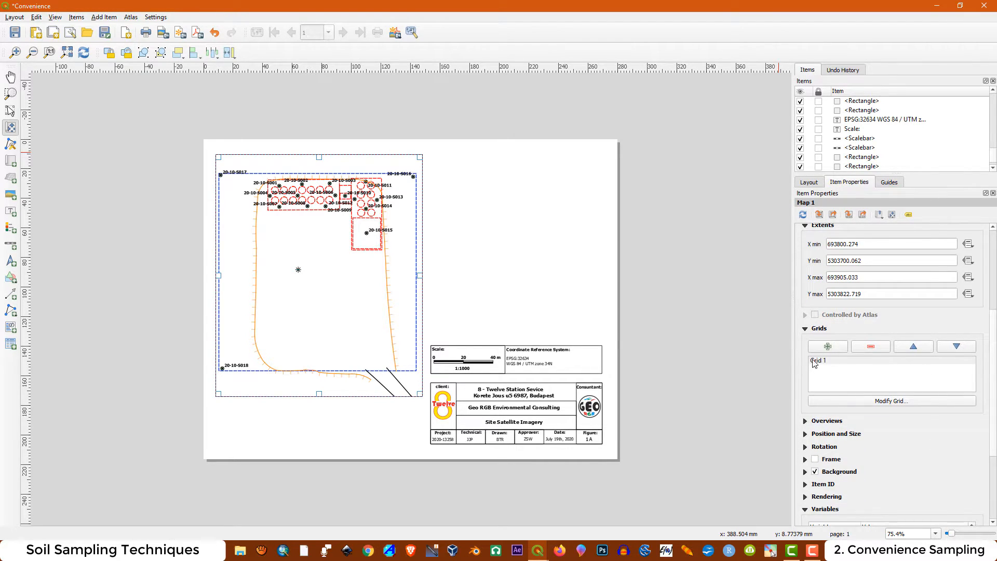
pyautogui.click(814, 363)
pyautogui.click(869, 402)
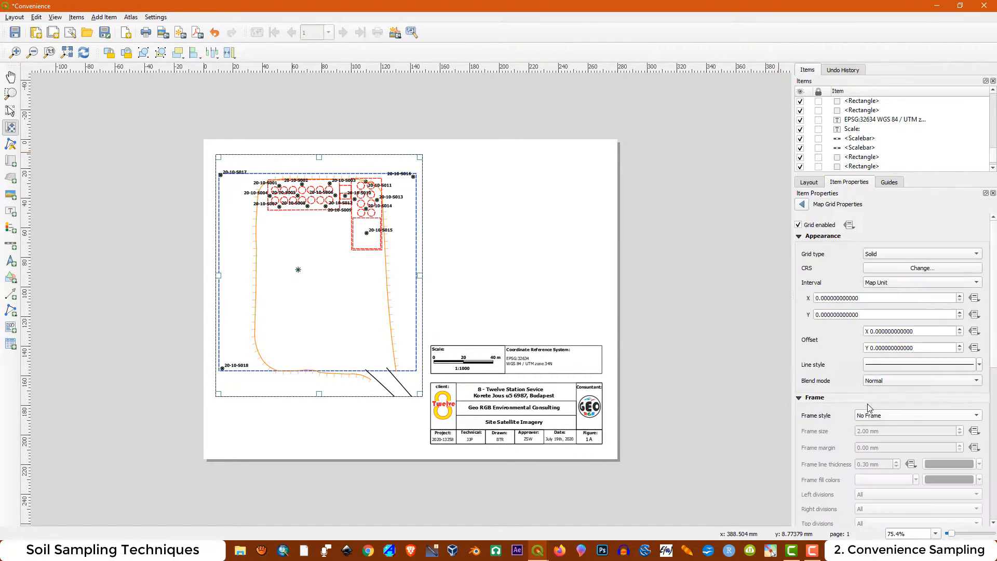
pyautogui.moveTo(859, 297); pyautogui.dragTo(803, 294)
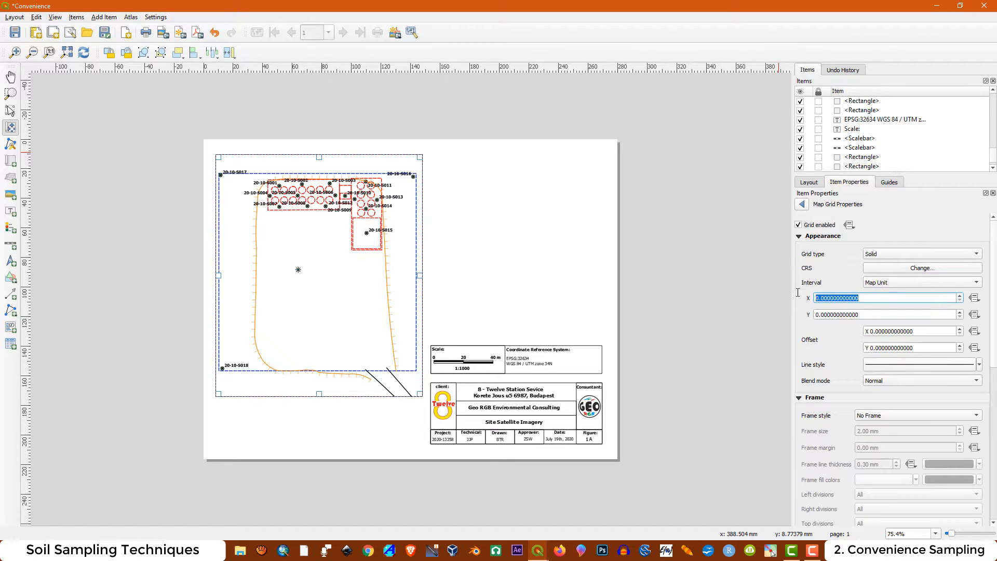
pyautogui.write('20')
pyautogui.press('Return')
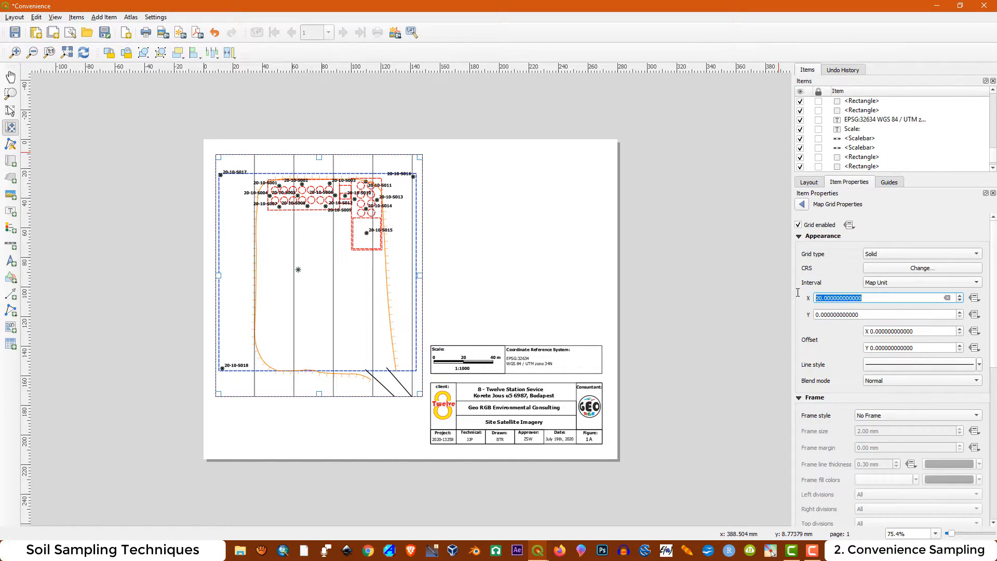
pyautogui.moveTo(857, 316); pyautogui.dragTo(805, 308)
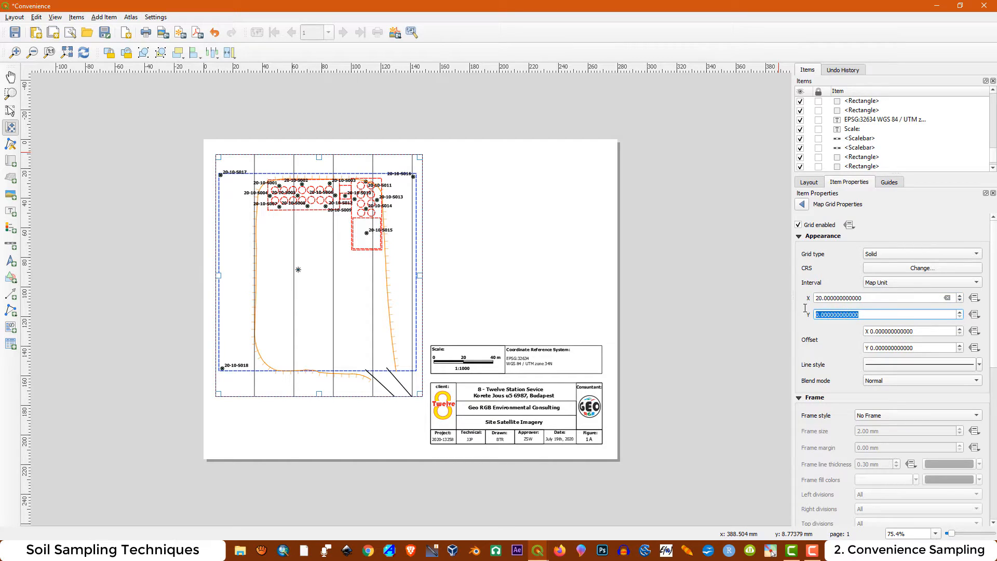
pyautogui.write('20')
pyautogui.press('Return')
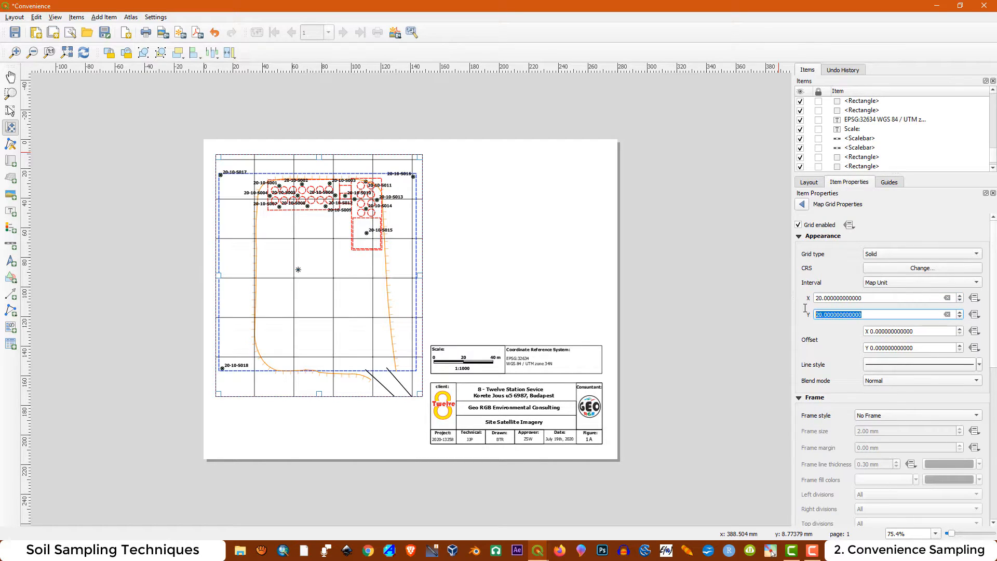
pyautogui.click(771, 551)
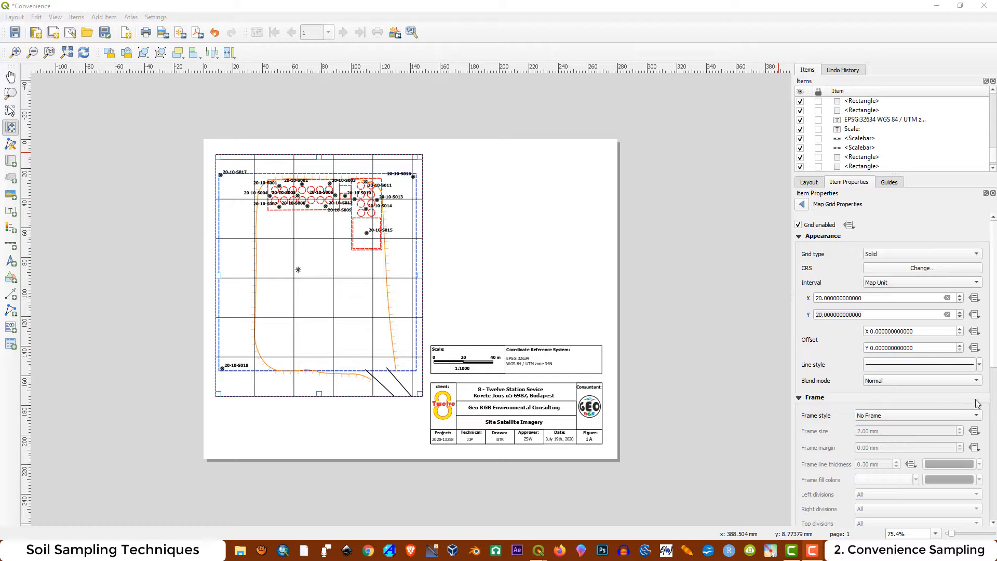
# Style the grid lines of Map 1 as a light grey Dash Line and return to the grid properties
pyautogui.click(979, 365)
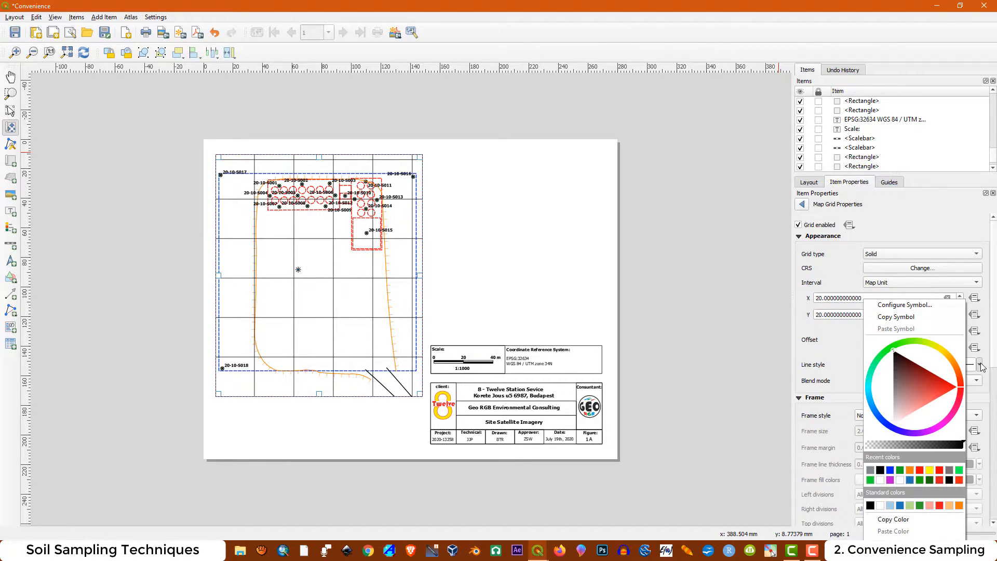
pyautogui.click(933, 306)
pyautogui.click(884, 230)
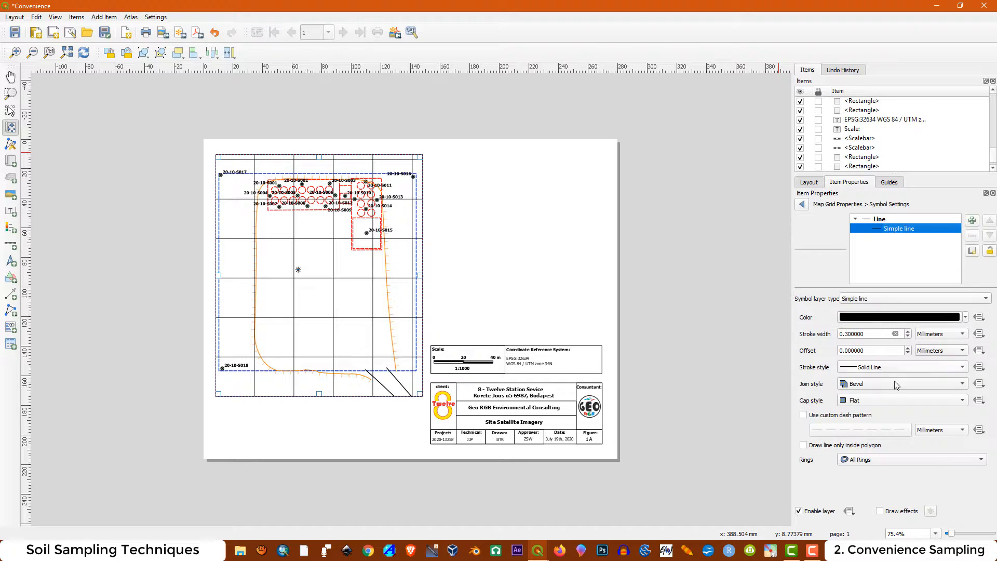
pyautogui.click(876, 367)
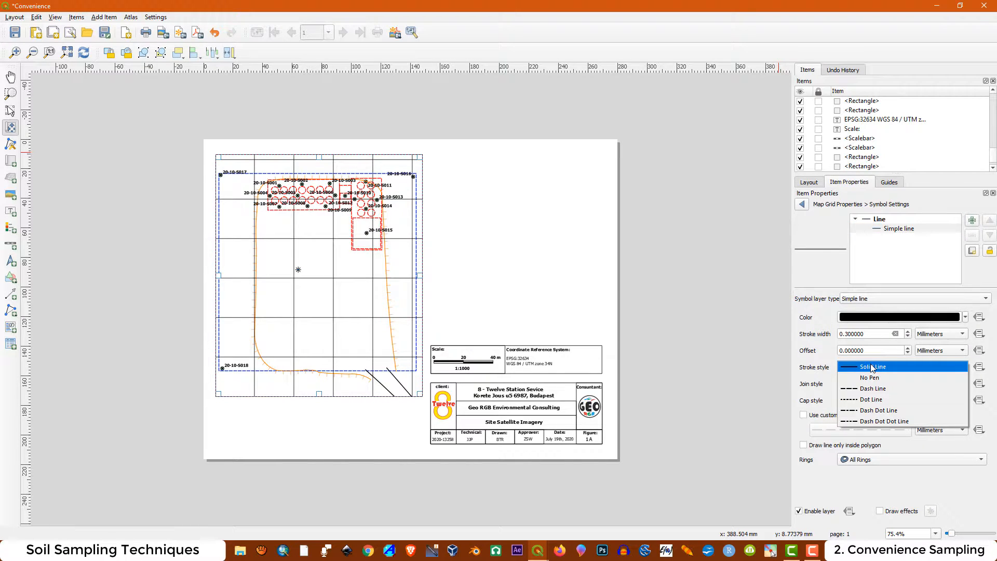
pyautogui.click(878, 390)
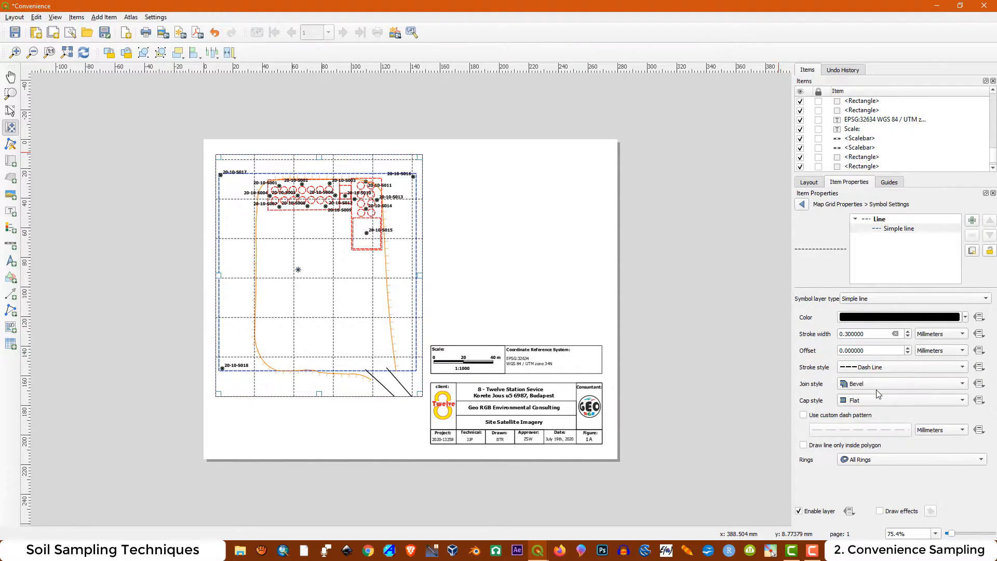
pyautogui.click(964, 318)
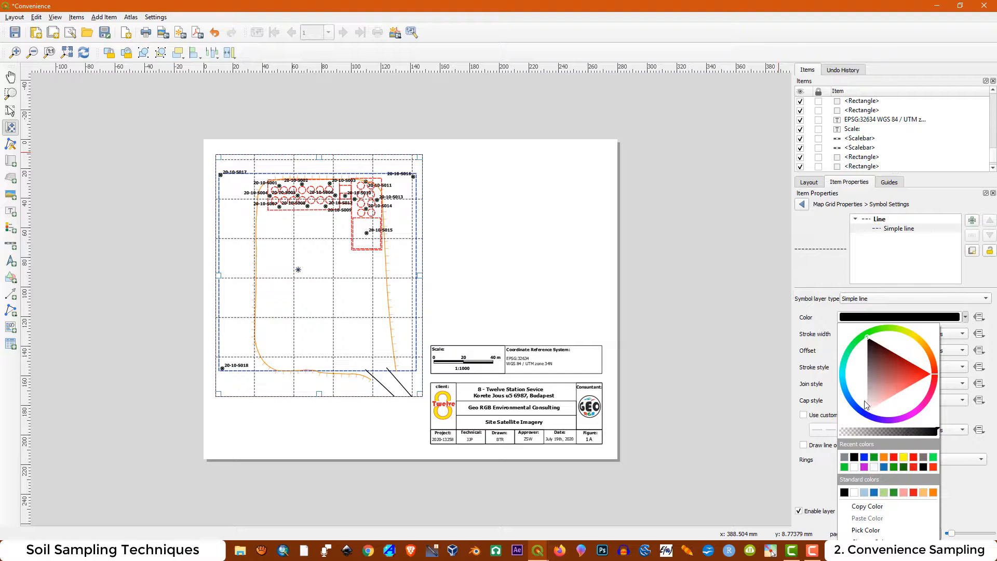
pyautogui.moveTo(866, 405); pyautogui.dragTo(870, 398)
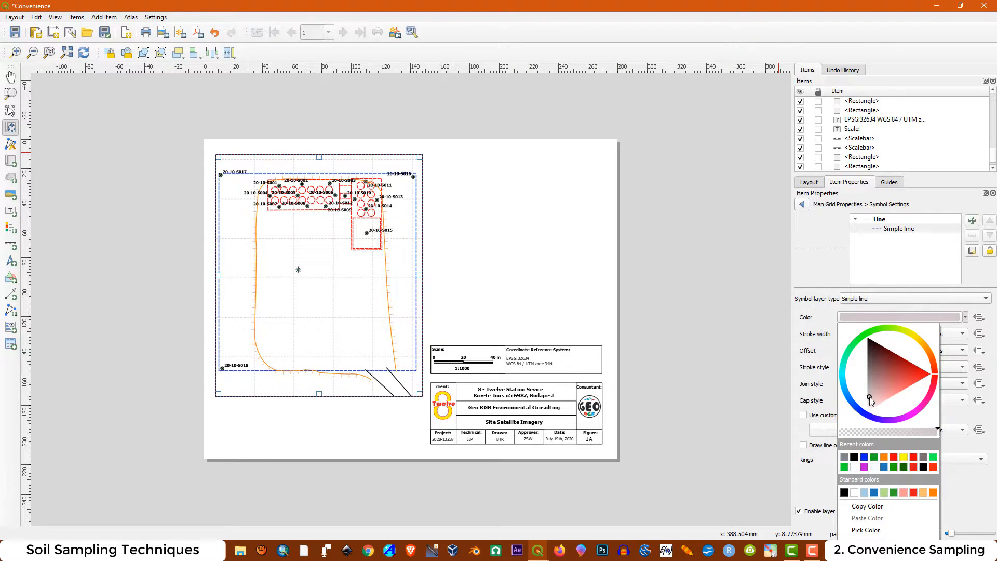
pyautogui.click(822, 312)
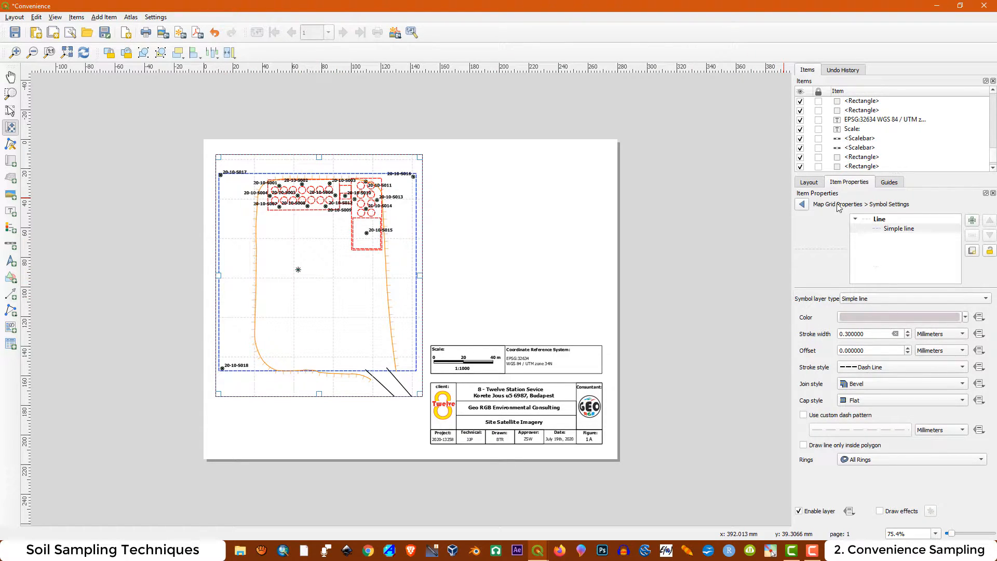
pyautogui.click(812, 183)
pyautogui.click(849, 183)
pyautogui.click(802, 204)
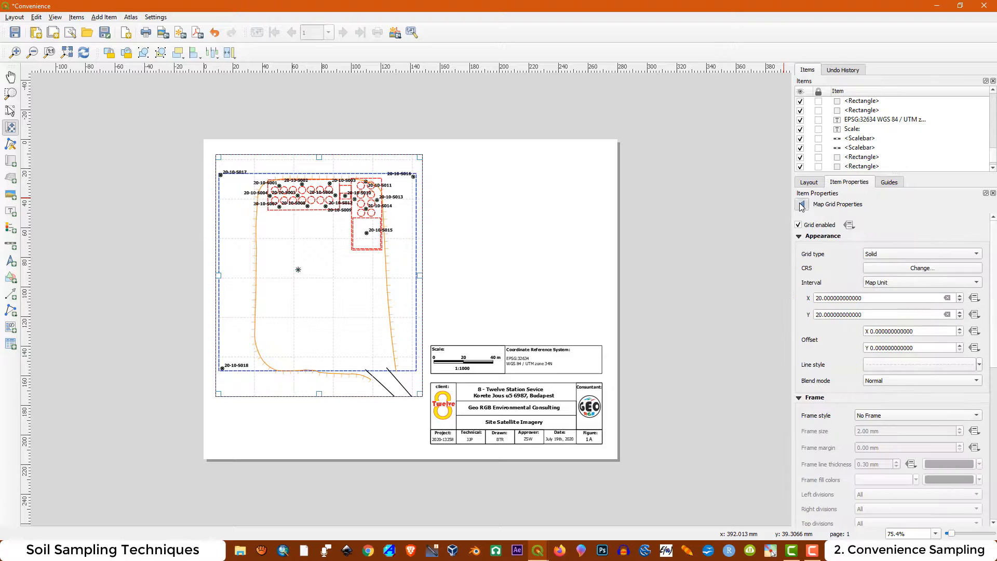
# Enable coordinate drawing on the grid and orient the left and right coordinates as Vertical descending
pyautogui.scroll(-8, 803, 424)
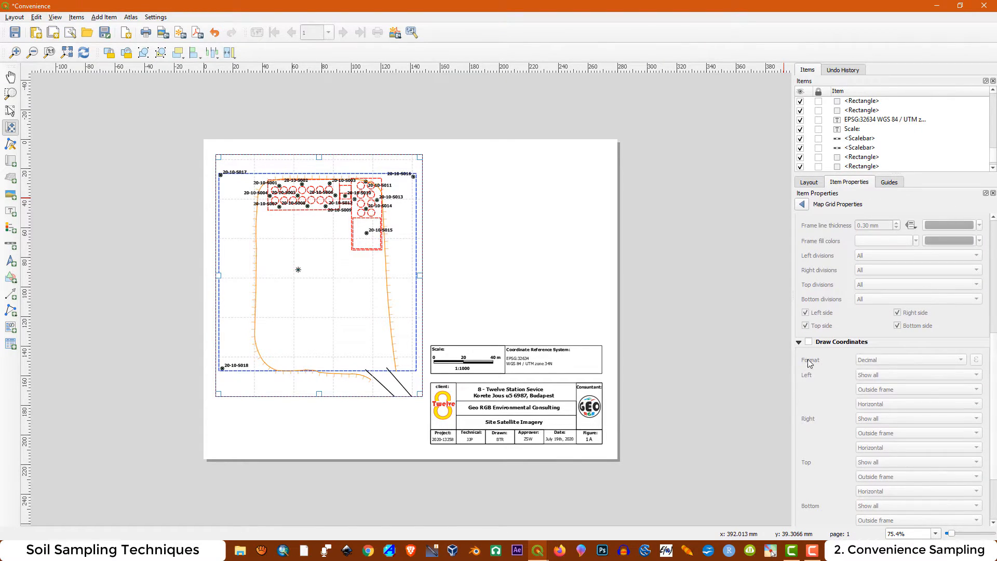
pyautogui.click(809, 342)
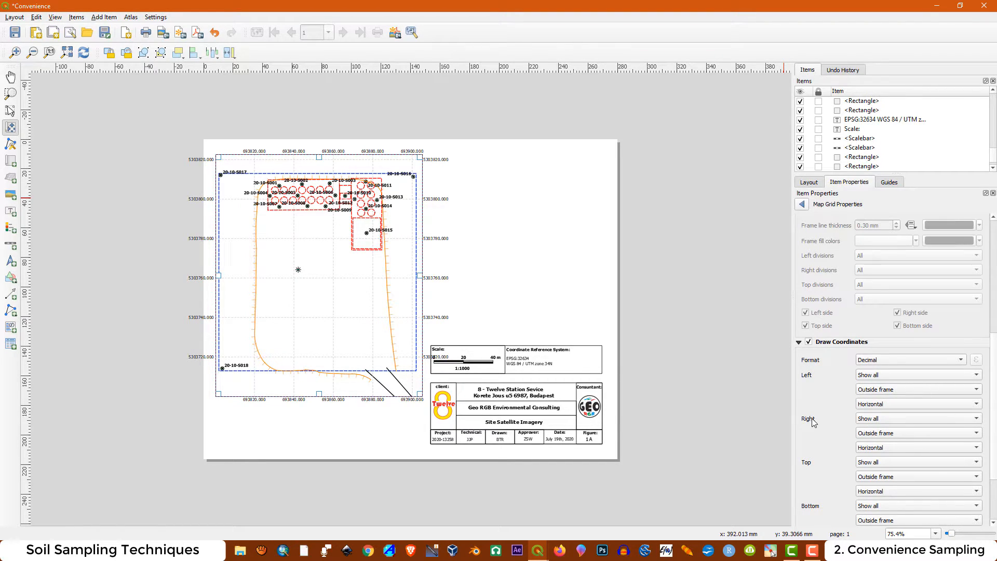
pyautogui.click(873, 406)
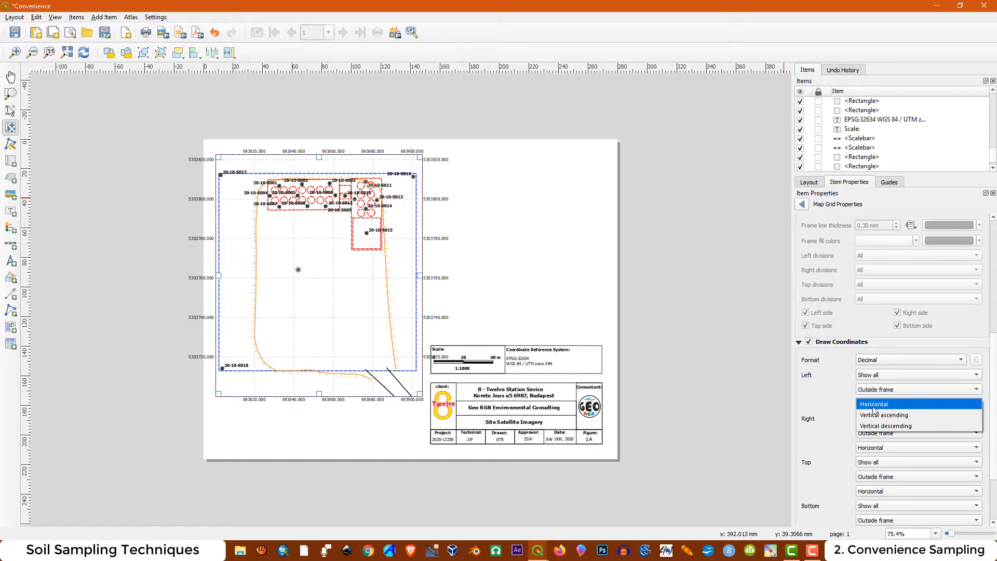
pyautogui.click(871, 427)
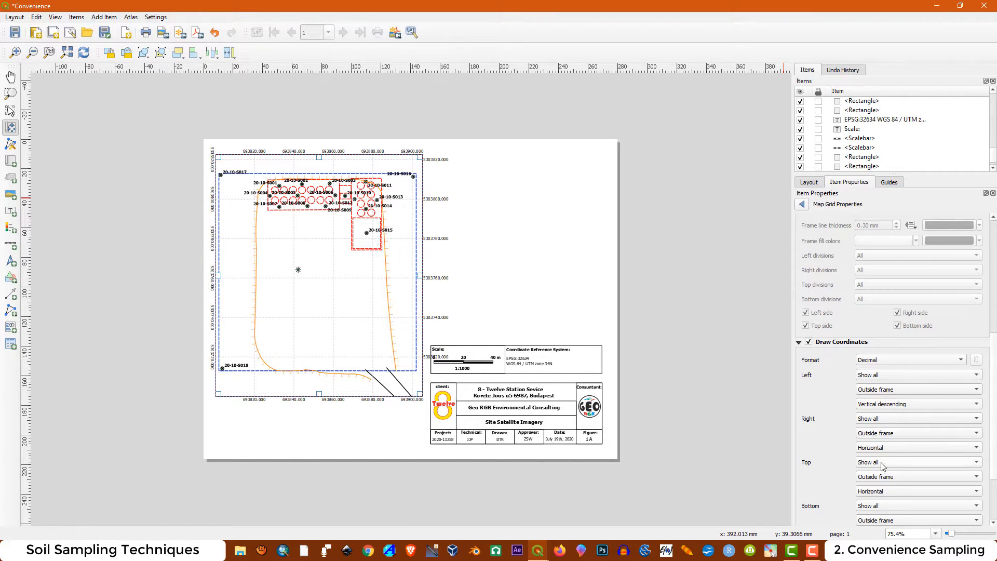
pyautogui.click(875, 448)
pyautogui.click(883, 469)
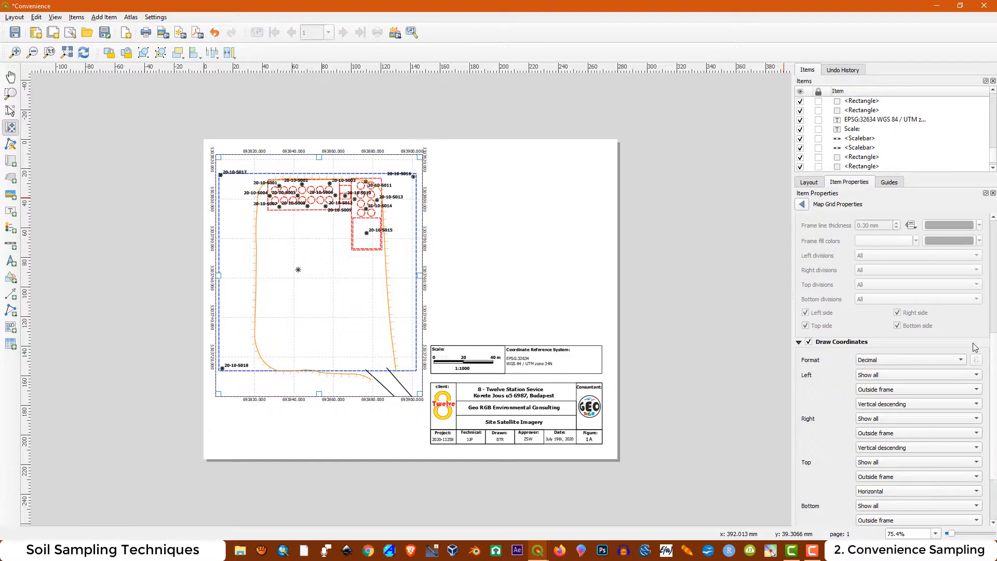
# Set the grid's frame style to Interior and Exterior Ticks
pyautogui.scroll(5, 994, 335)
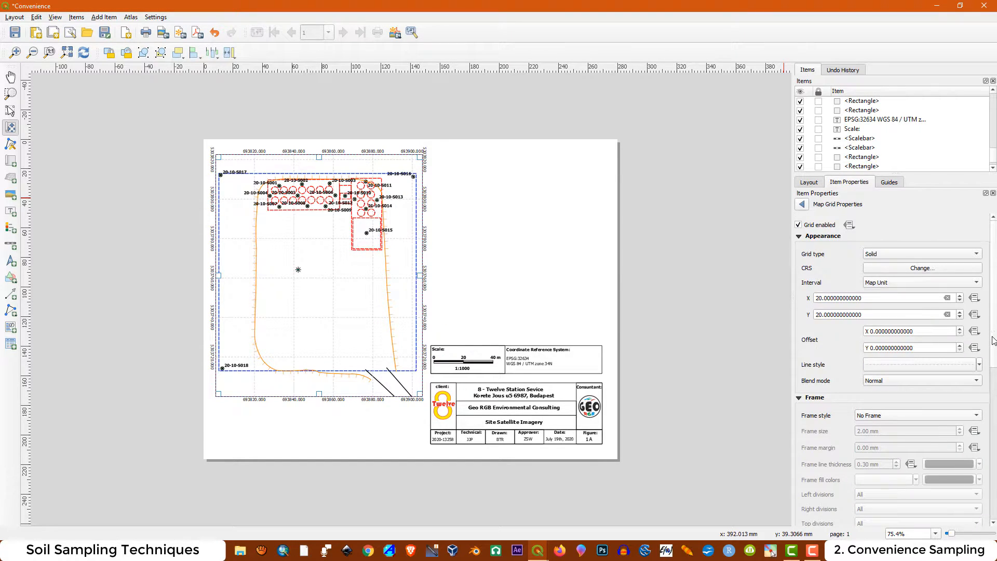
pyautogui.scroll(-4, 994, 339)
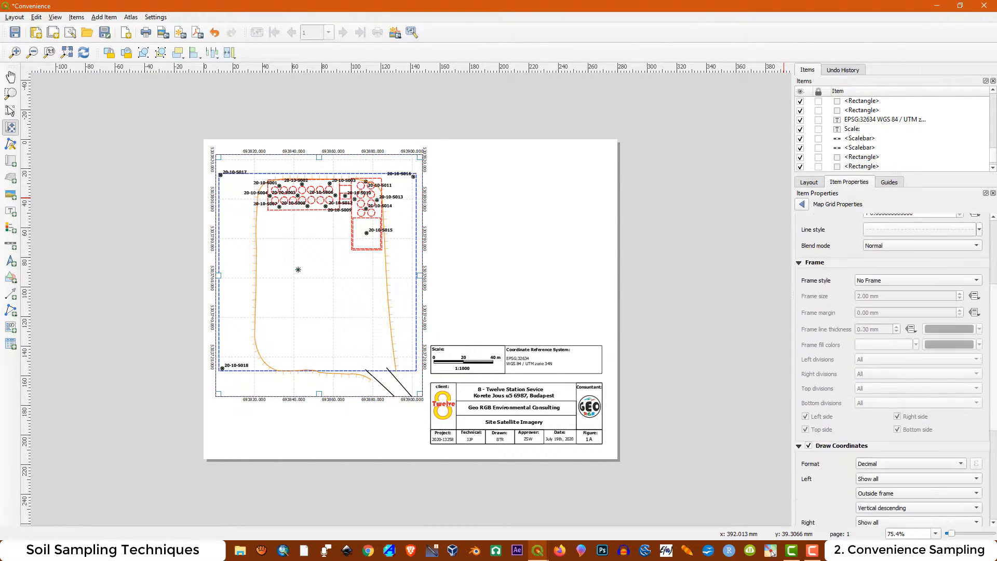
pyautogui.click(977, 281)
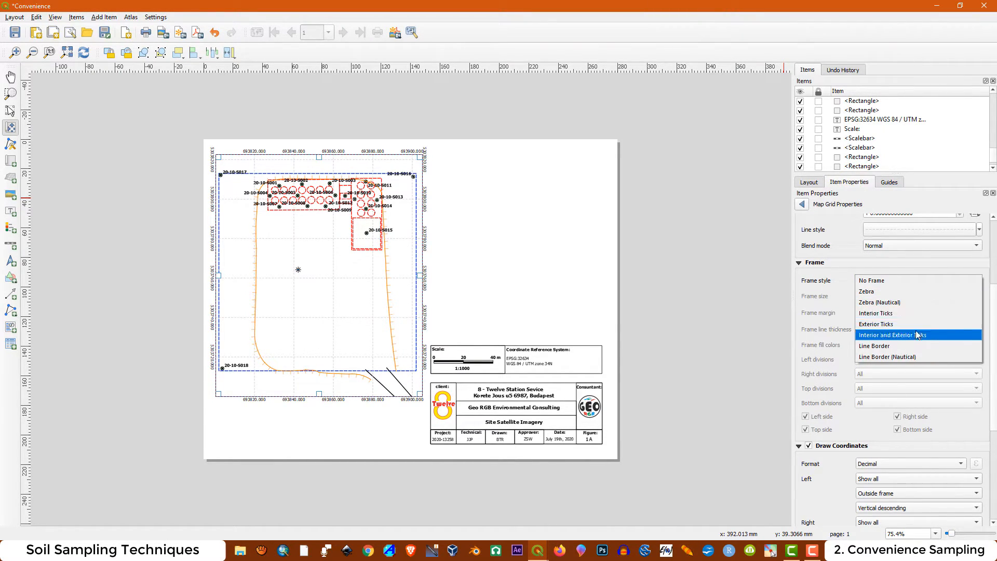
pyautogui.click(886, 337)
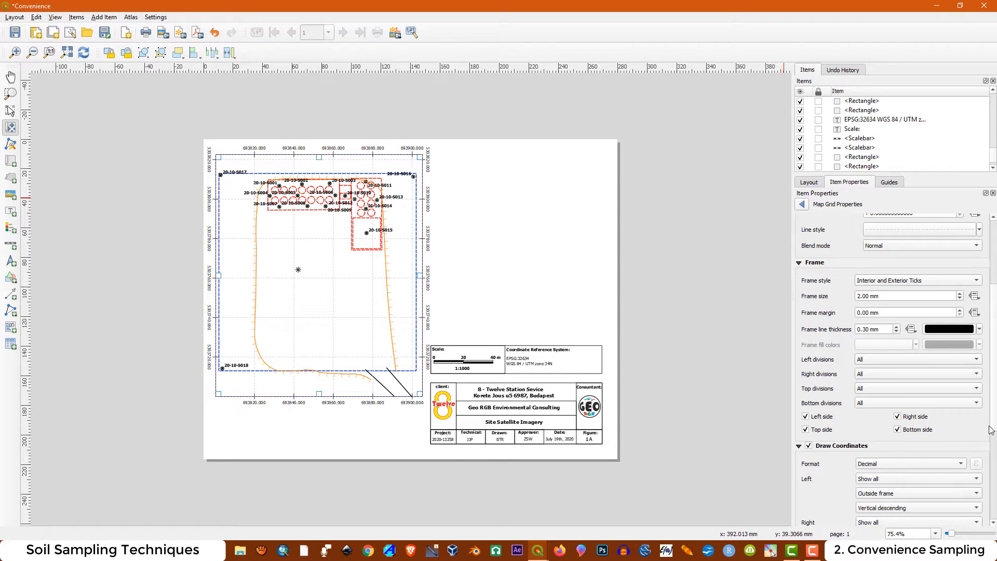
# Set the precision of the grid coordinates to 0 decimals
pyautogui.scroll(-6, 994, 424)
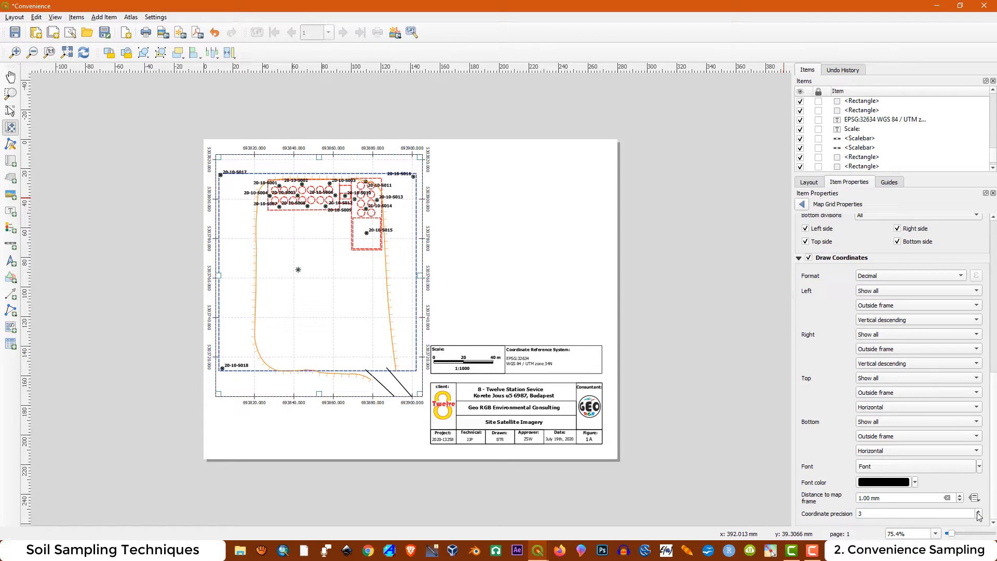
pyautogui.click(978, 512)
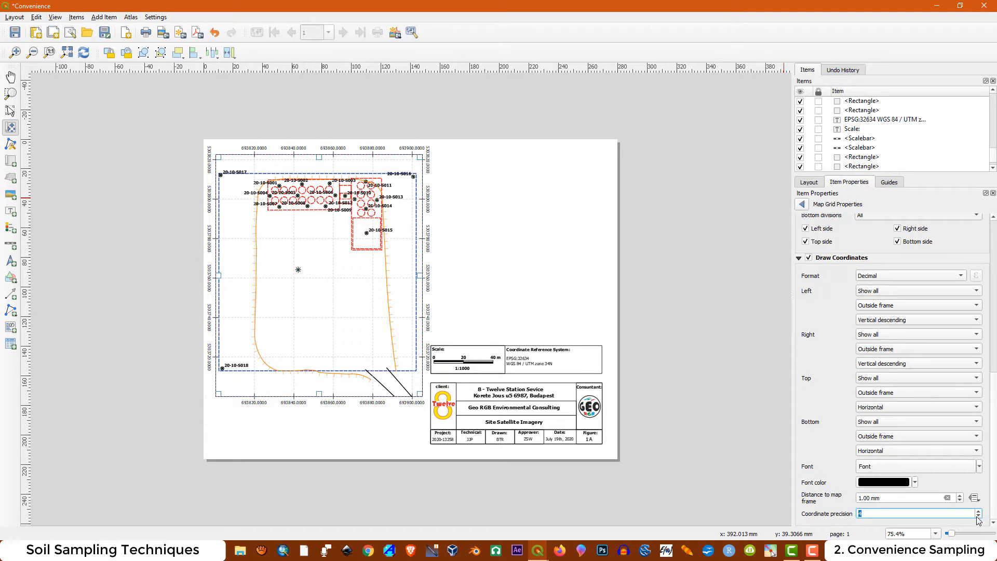
pyautogui.click(979, 517)
pyautogui.click(978, 517)
pyautogui.click(979, 517)
pyautogui.click(978, 516)
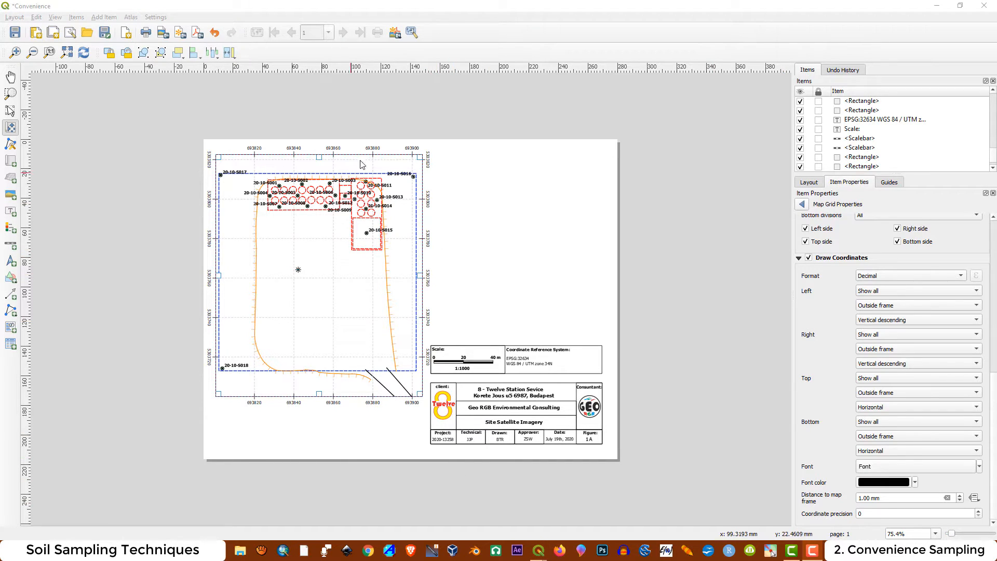
pyautogui.click(993, 380)
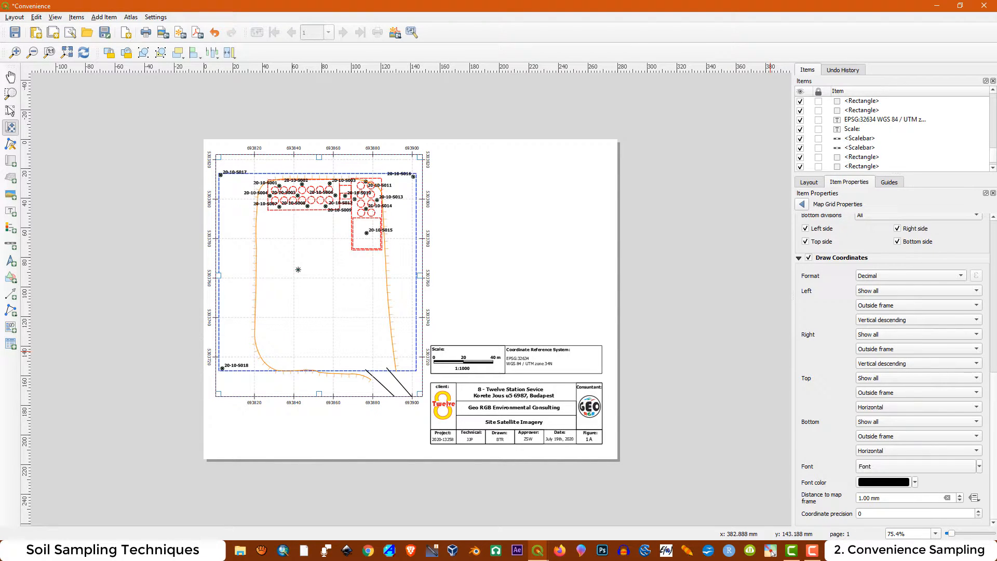
# Make the font of the grid coordinates bold
pyautogui.click(881, 468)
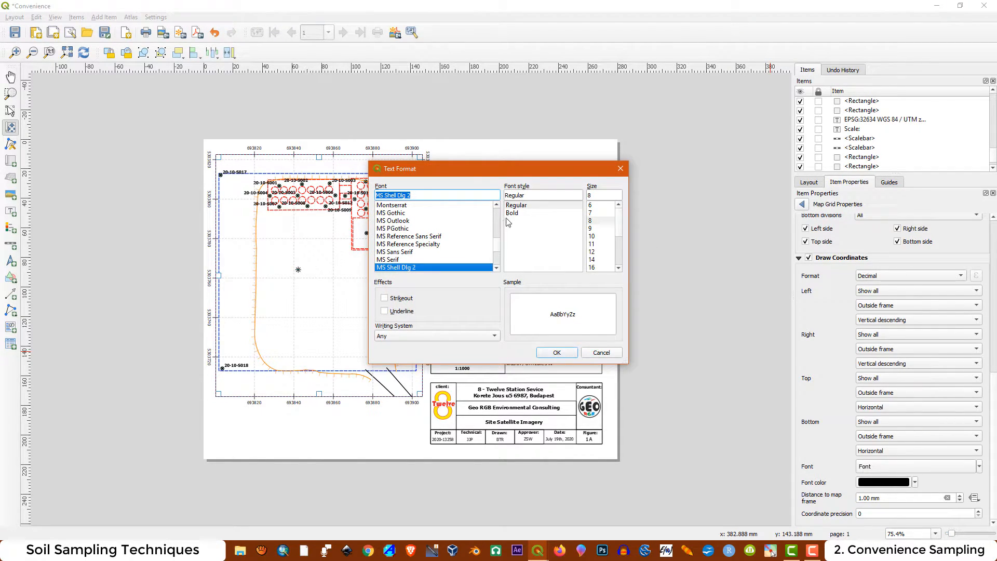
pyautogui.click(509, 214)
pyautogui.click(566, 351)
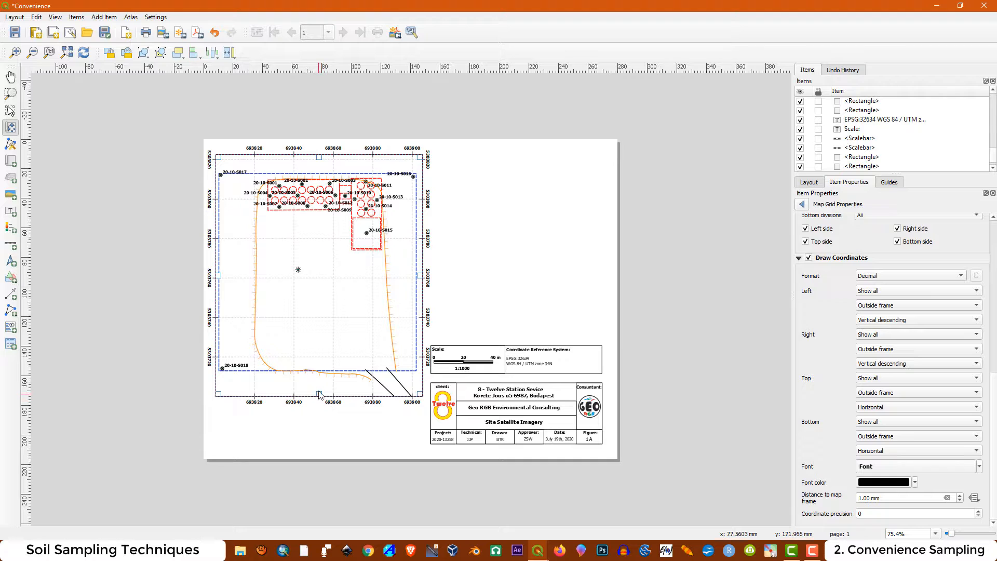
# Shorten Map 1 by raising its lower edge to just below the blue dashed site boundary
pyautogui.press('v')
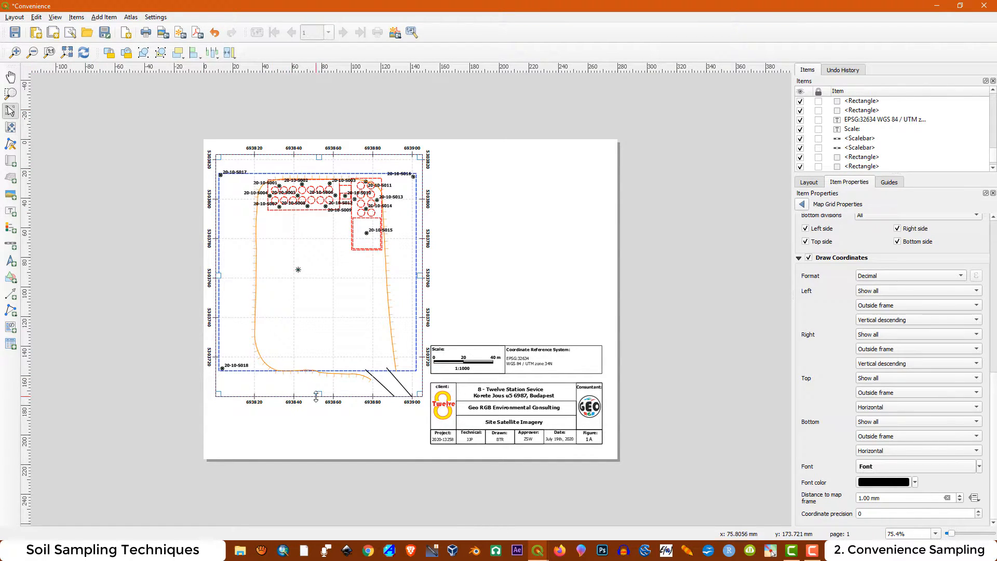
pyautogui.moveTo(319, 394); pyautogui.dragTo(319, 378)
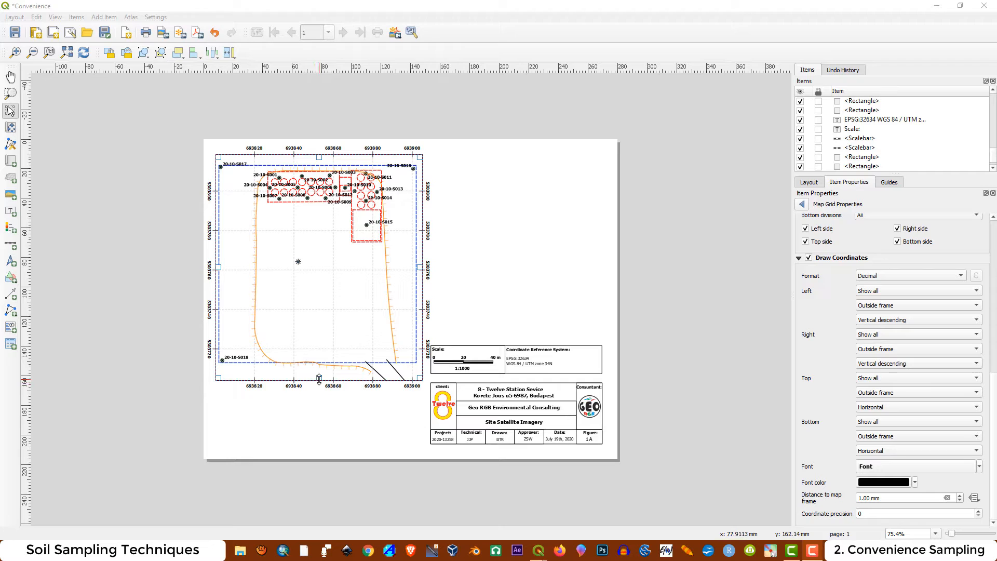
pyautogui.moveTo(319, 379); pyautogui.dragTo(320, 371)
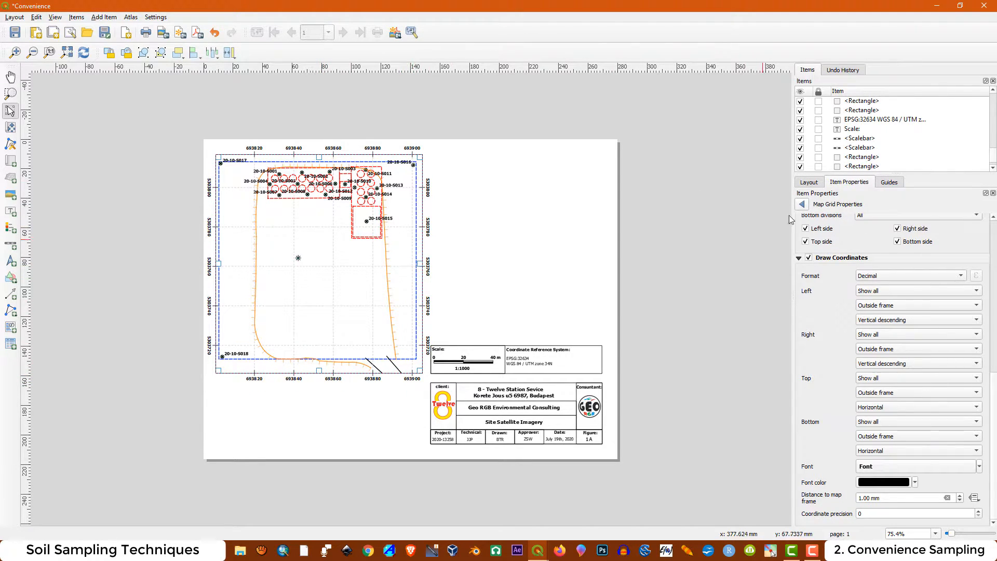
# Shift the whole scale, coordinate reference and title block group a few millimetres to the right on the page
pyautogui.click(802, 204)
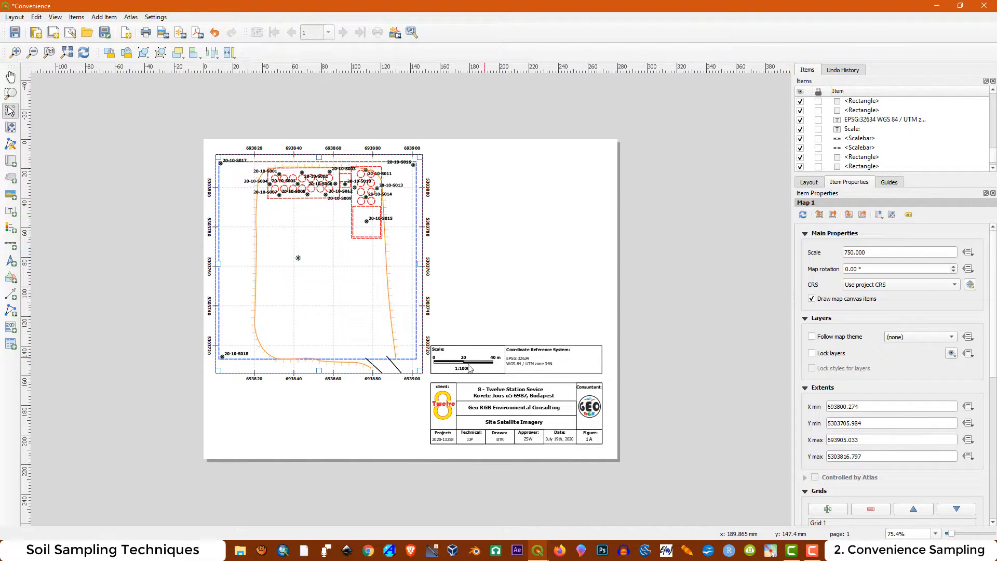
pyautogui.moveTo(614, 334); pyautogui.dragTo(430, 452)
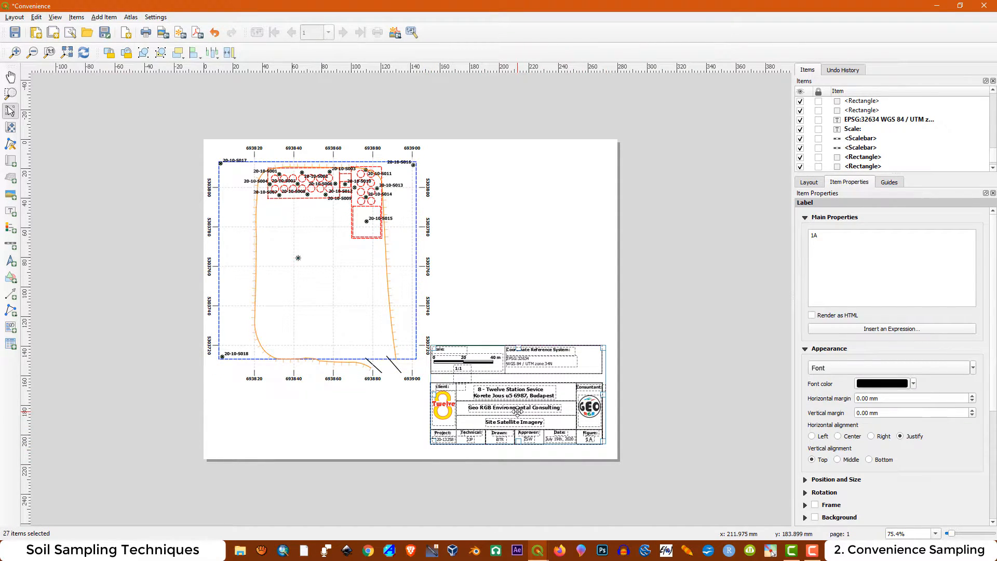
pyautogui.moveTo(517, 410); pyautogui.dragTo(523, 411)
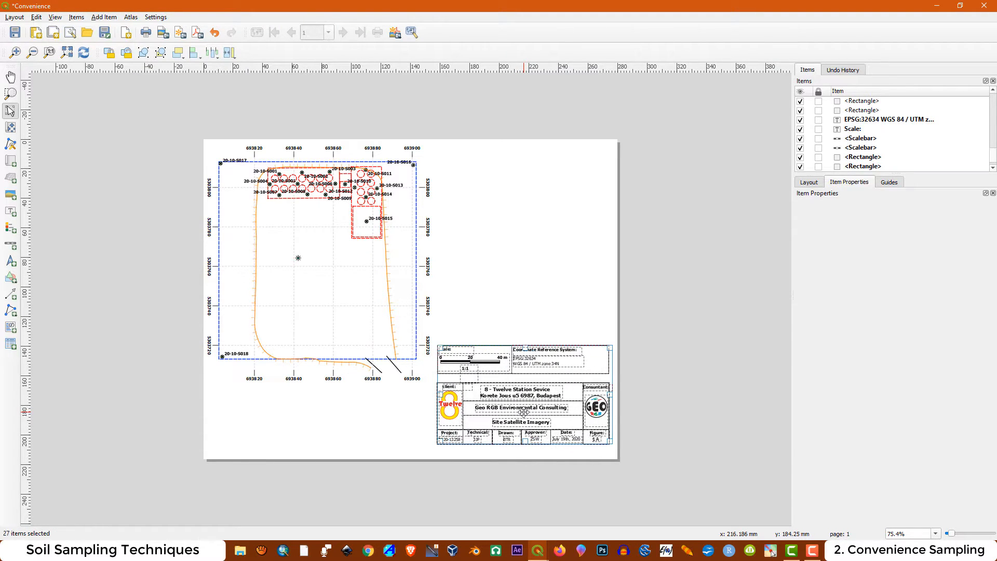
pyautogui.click(519, 313)
# Nudge Map 1 slightly right and down so its grid coordinates sit inside the page edge
pyautogui.click(299, 271)
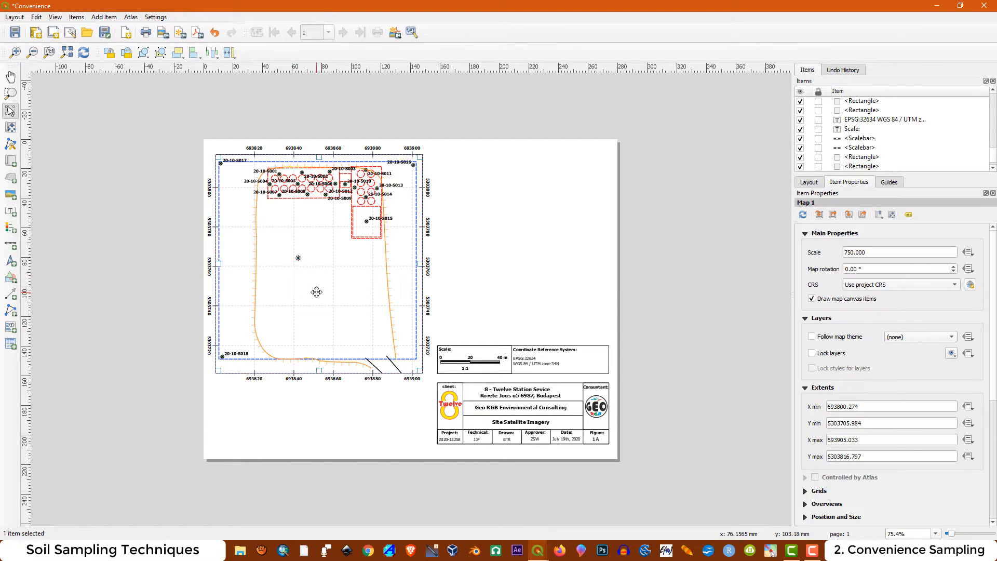
pyautogui.moveTo(317, 291); pyautogui.dragTo(321, 289)
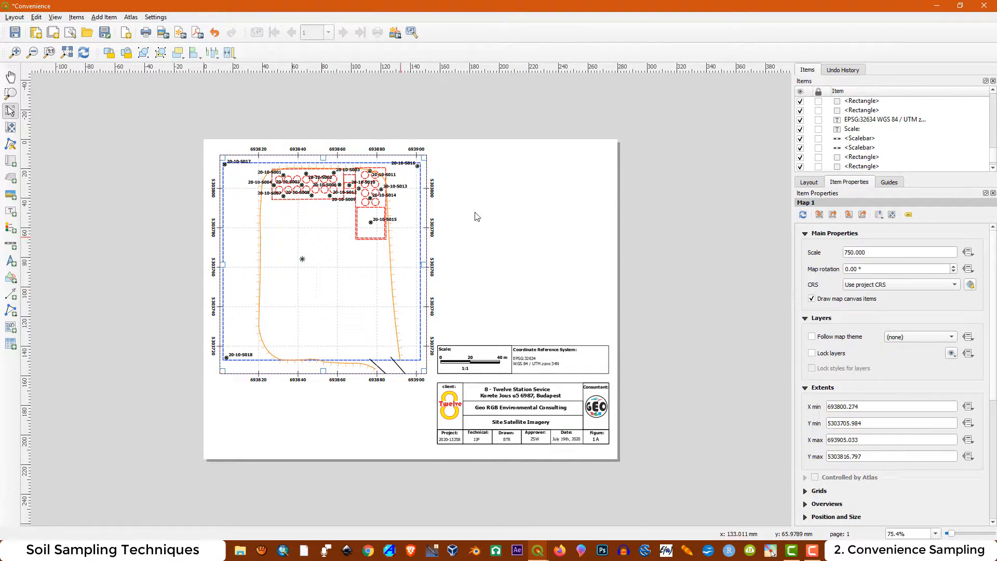
pyautogui.click(541, 213)
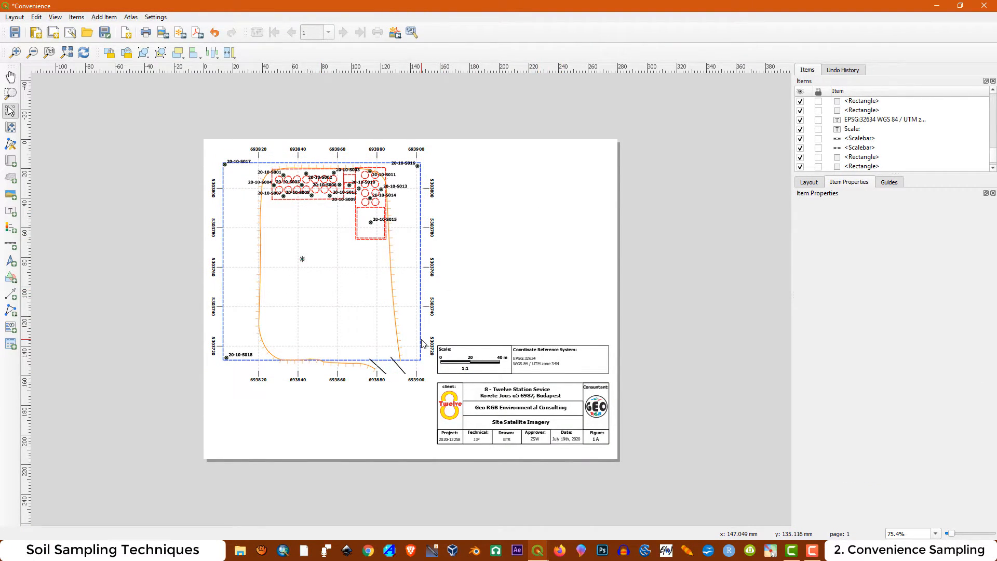
# Enable a frame around Map 1
pyautogui.click(309, 235)
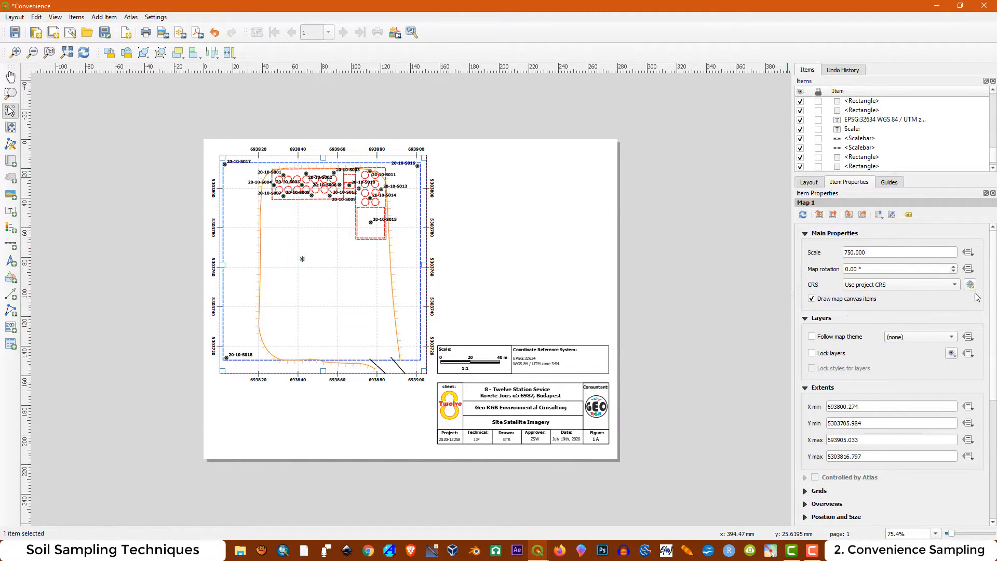
pyautogui.moveTo(993, 291); pyautogui.dragTo(993, 412)
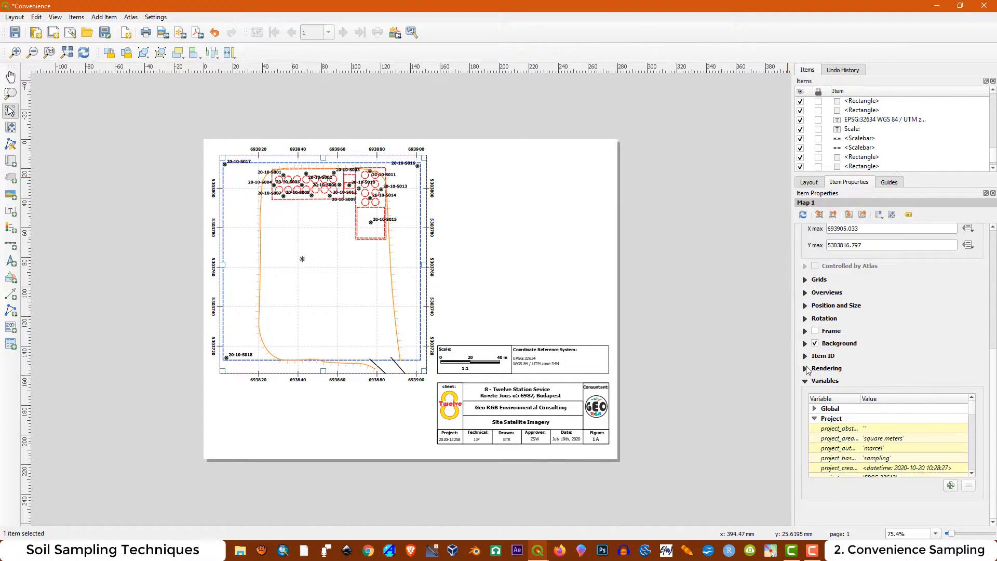
pyautogui.click(815, 331)
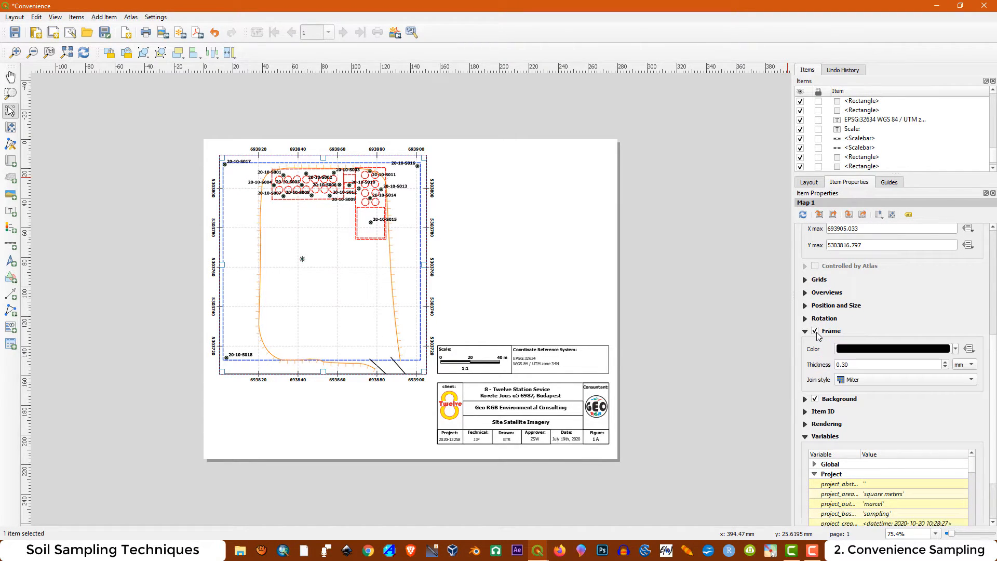
pyautogui.click(503, 208)
pyautogui.click(607, 7)
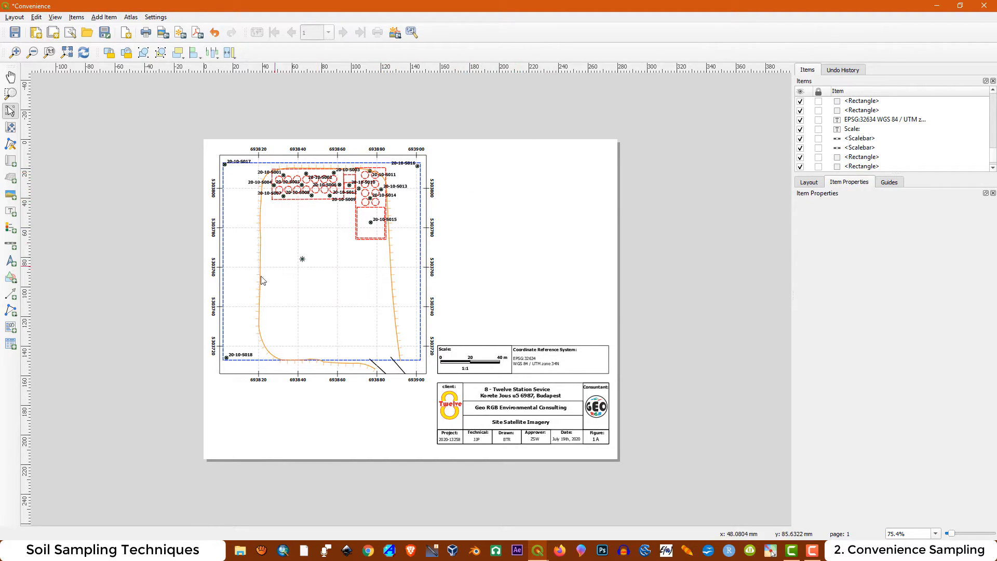
# Add an attribute table in the empty area right of the map, using the samples layer as its source
pyautogui.click(11, 346)
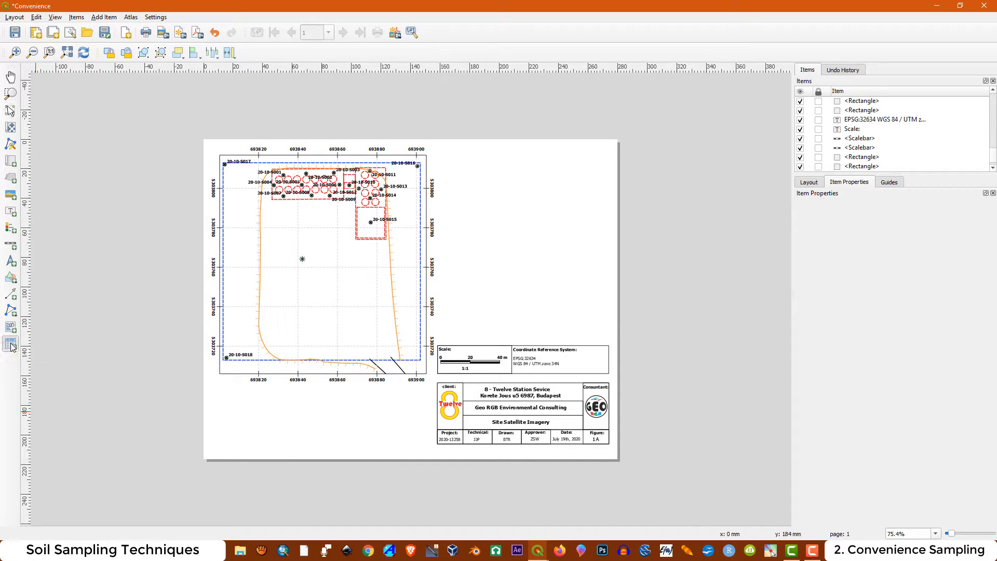
pyautogui.moveTo(475, 155); pyautogui.dragTo(566, 297)
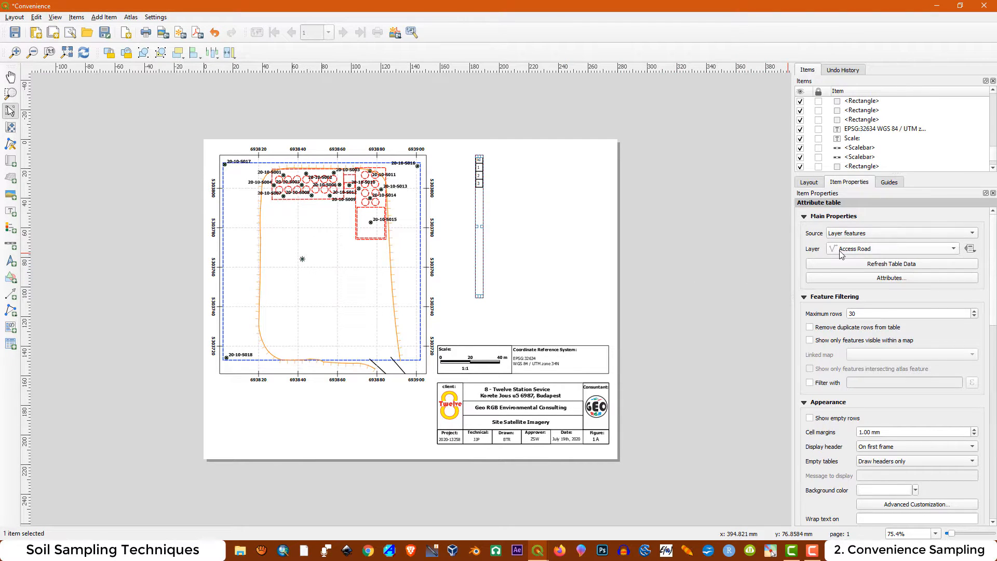
pyautogui.click(859, 252)
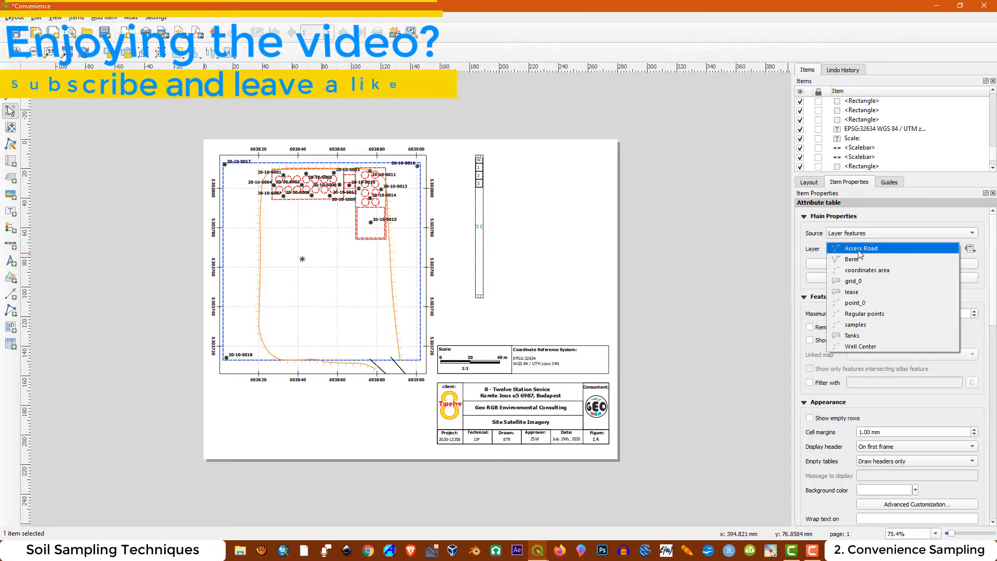
pyautogui.click(860, 325)
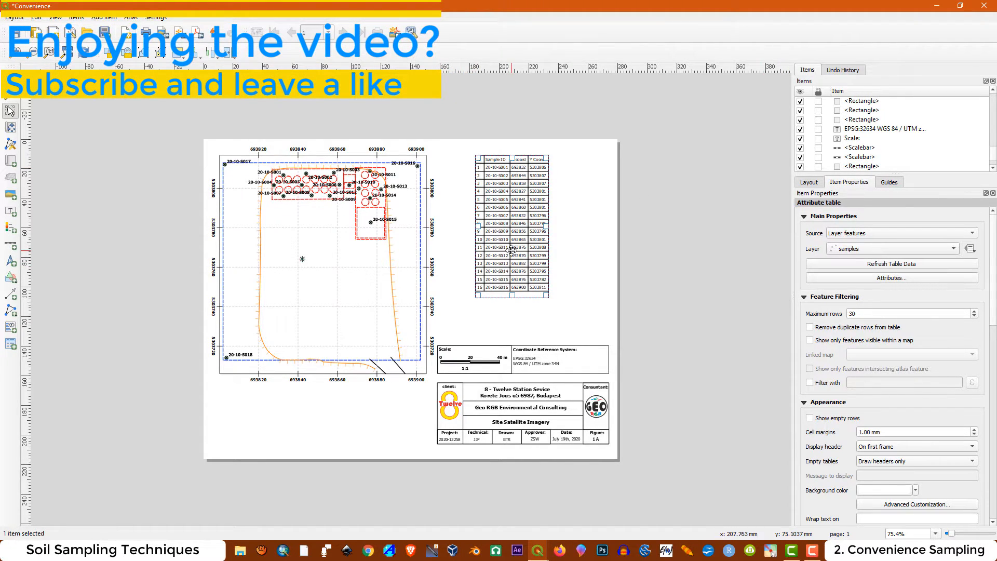
# Move the attribute table slightly down and extend its lower edge to fit all sample rows
pyautogui.moveTo(512, 250); pyautogui.dragTo(512, 254)
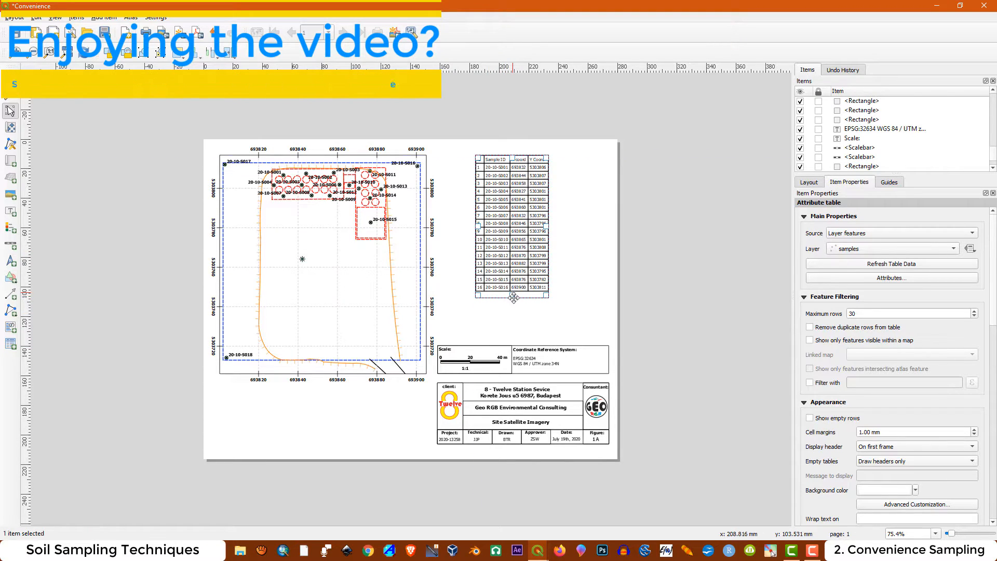
pyautogui.moveTo(513, 297); pyautogui.dragTo(512, 315)
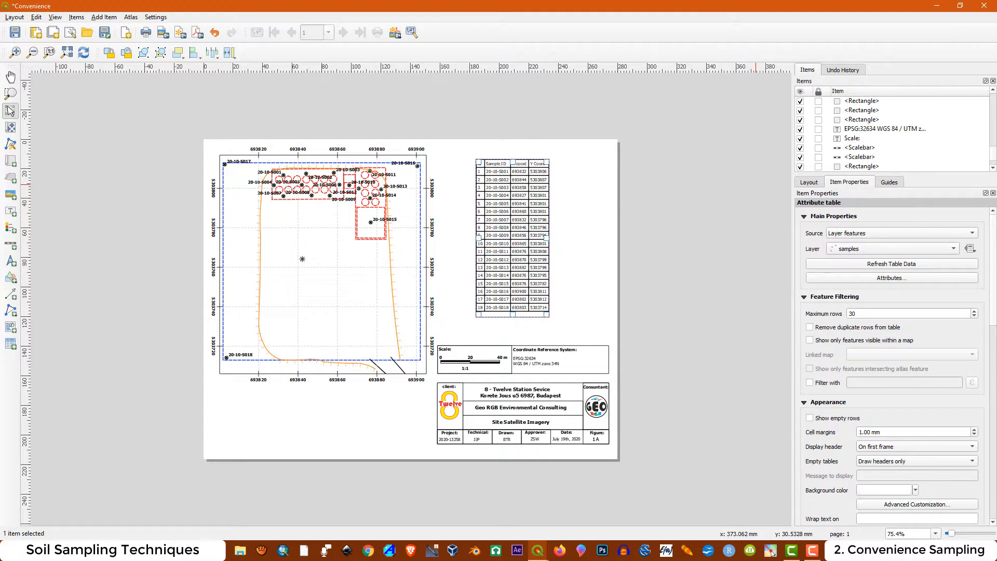
# Set the attribute table's heading font to Bold, size 10
pyautogui.scroll(-9, 865, 403)
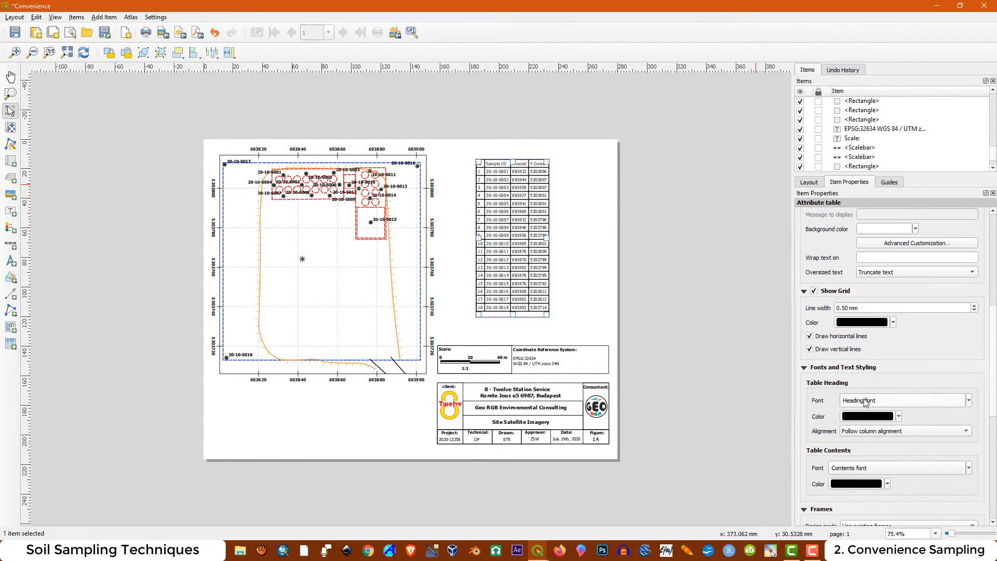
pyautogui.click(866, 404)
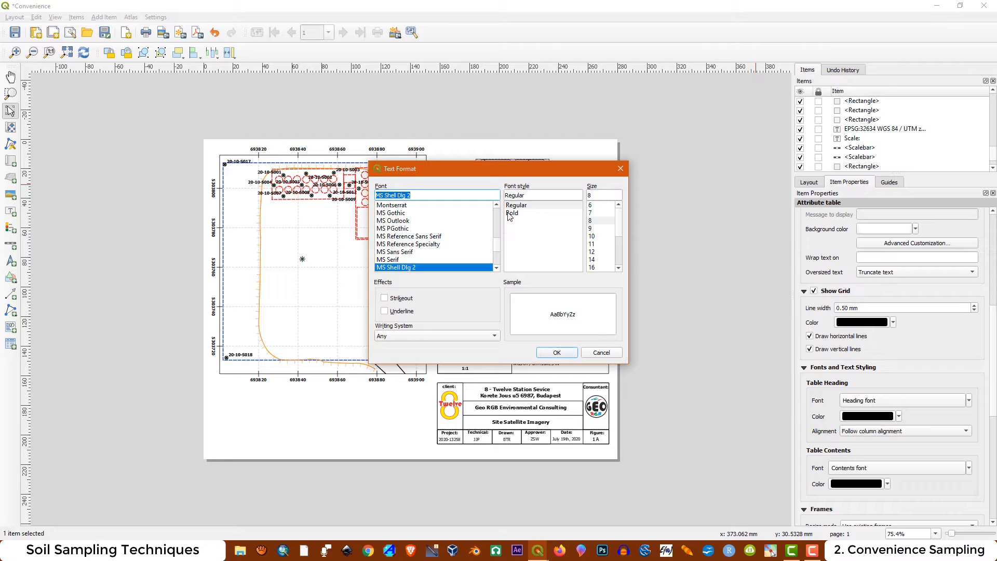
pyautogui.click(510, 214)
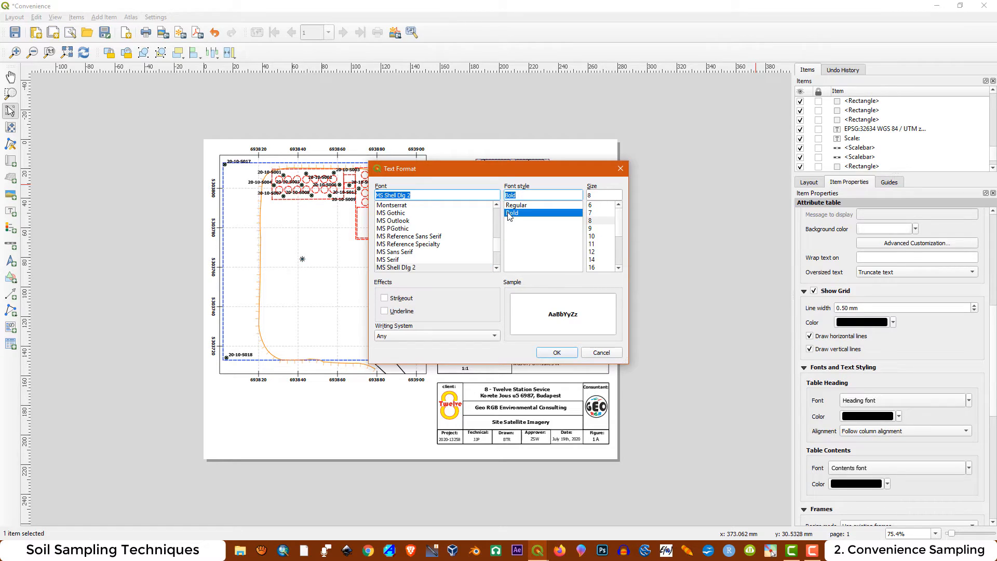
pyautogui.click(595, 237)
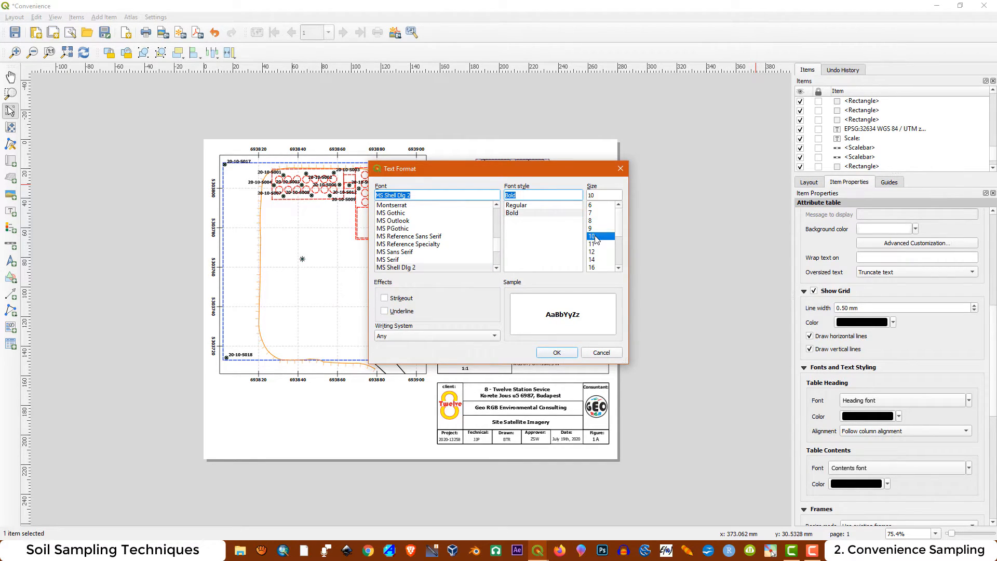
pyautogui.click(556, 353)
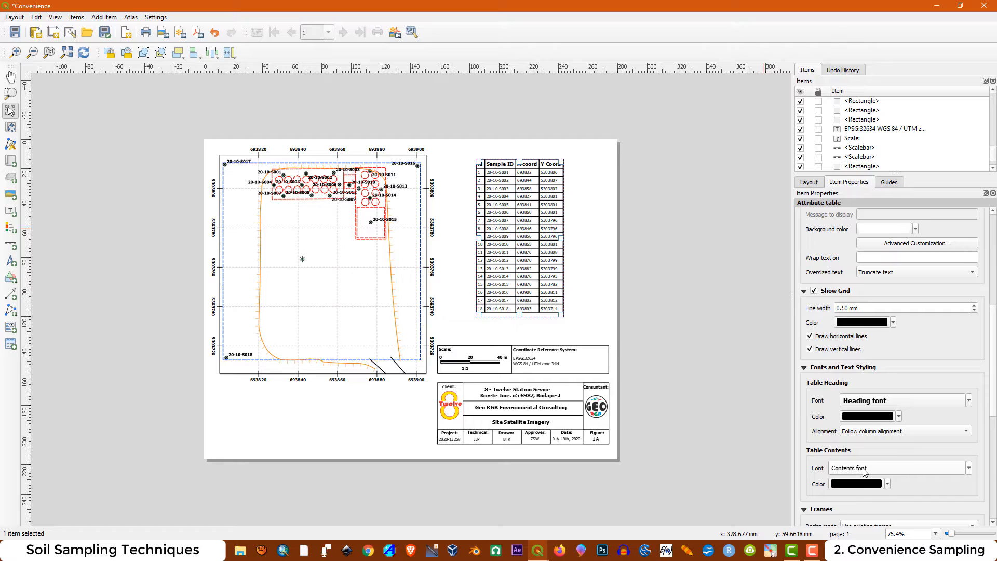
# Set the attribute table's contents font to Bold, size 10
pyautogui.click(864, 469)
pyautogui.click(512, 213)
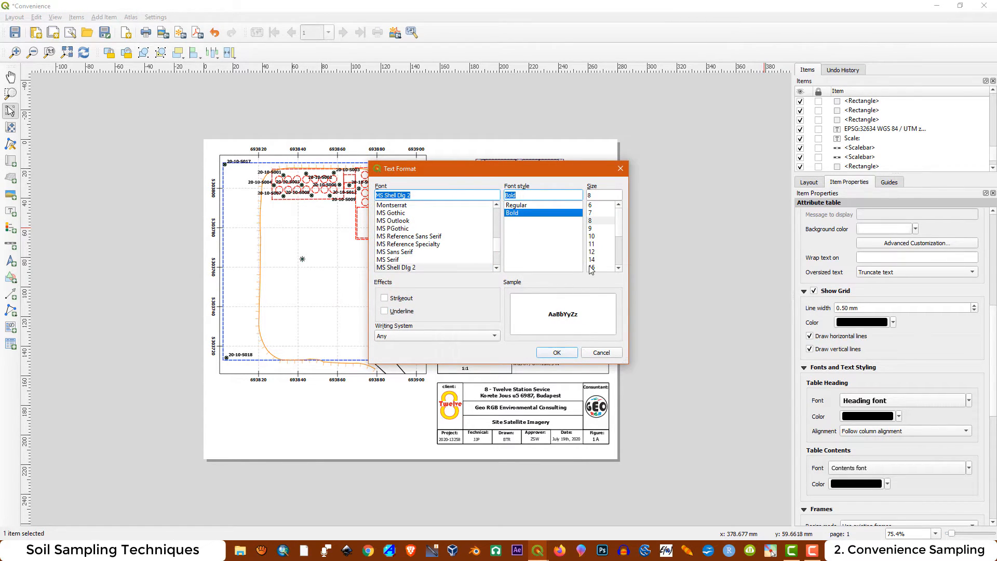
pyautogui.click(593, 238)
pyautogui.click(556, 353)
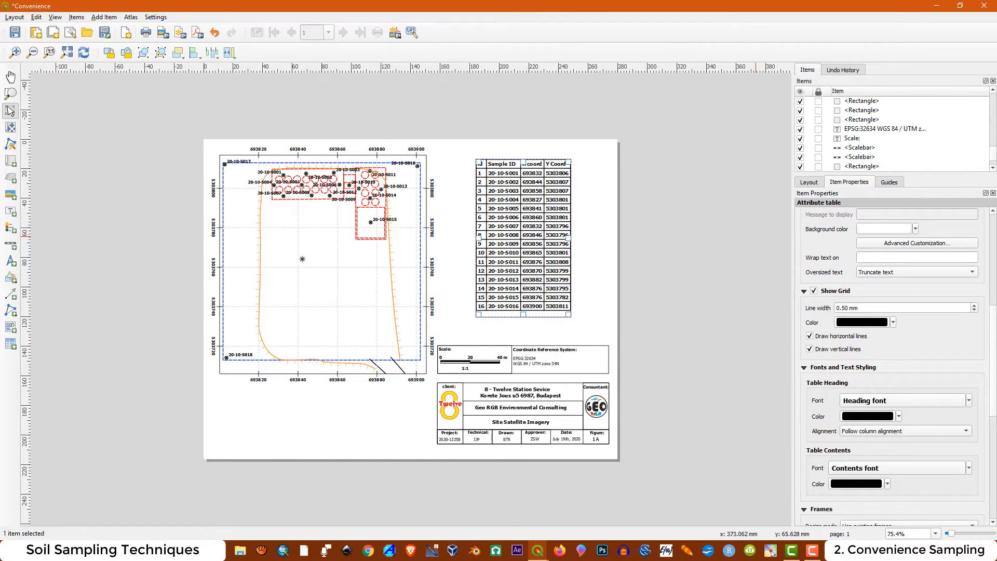
# Reduce the table's contents font size to 8 and move the table slightly right and down above the scale block
pyautogui.click(772, 552)
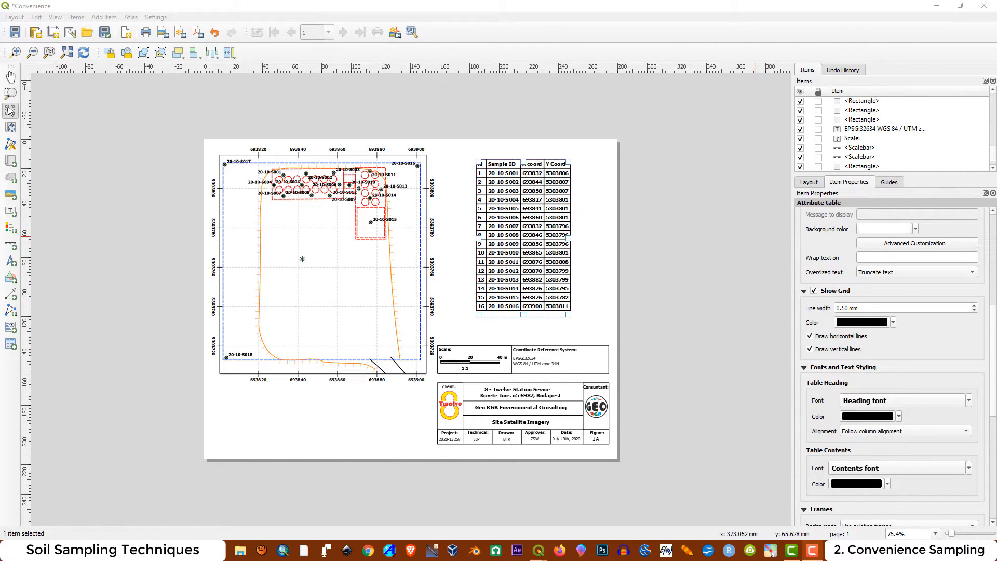
pyautogui.click(600, 237)
pyautogui.click(549, 265)
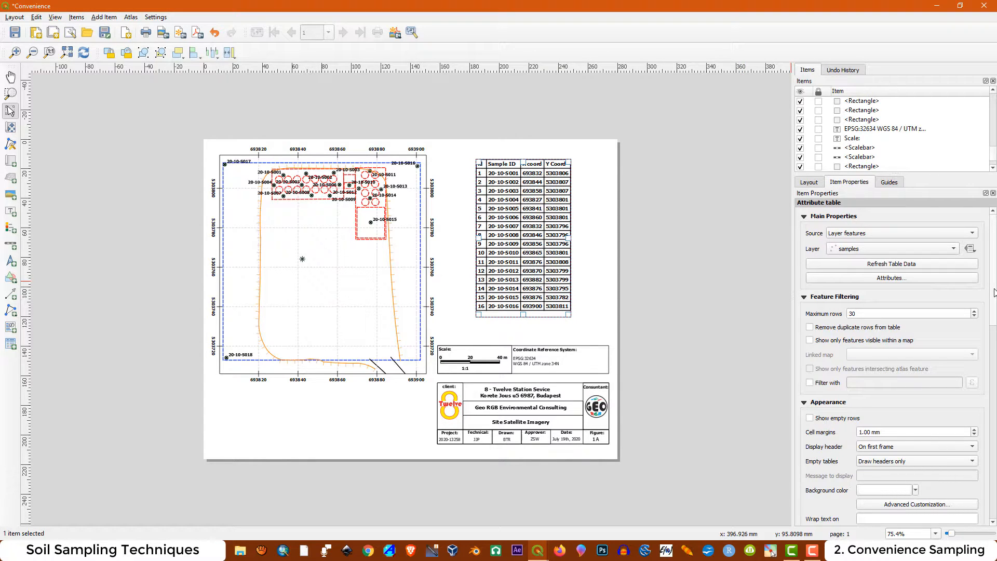
pyautogui.scroll(-10, 901, 433)
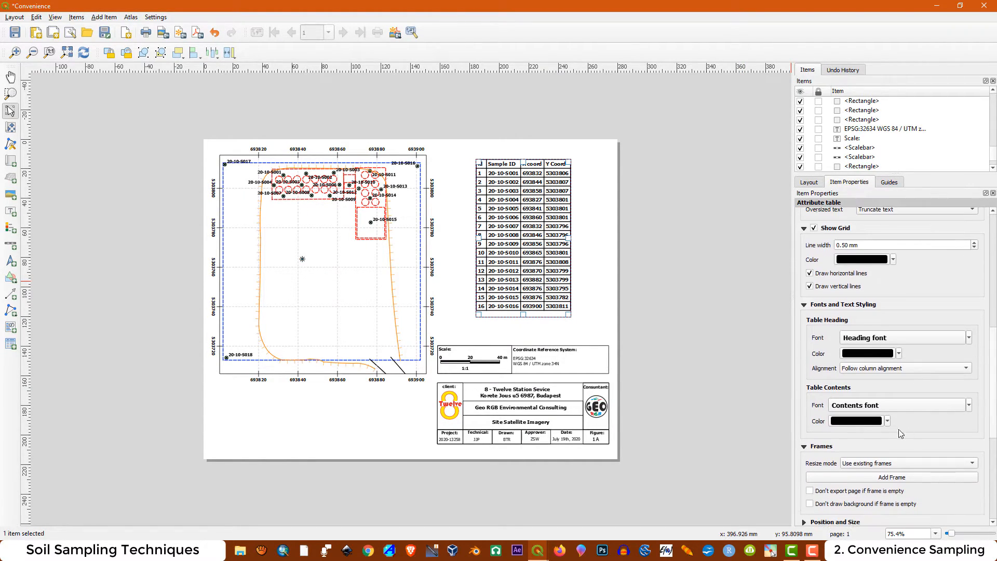
pyautogui.click(898, 406)
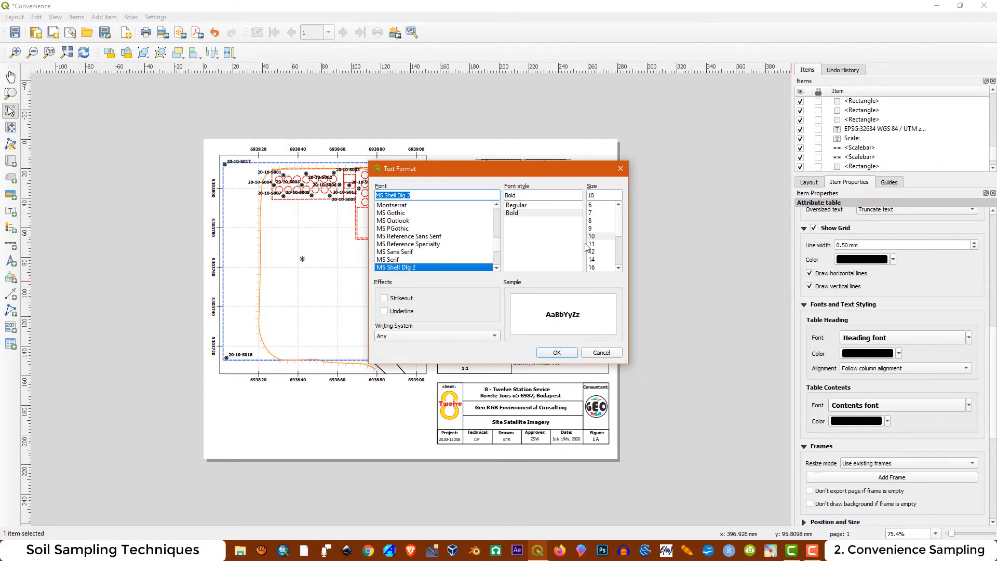
pyautogui.click(590, 220)
pyautogui.click(557, 352)
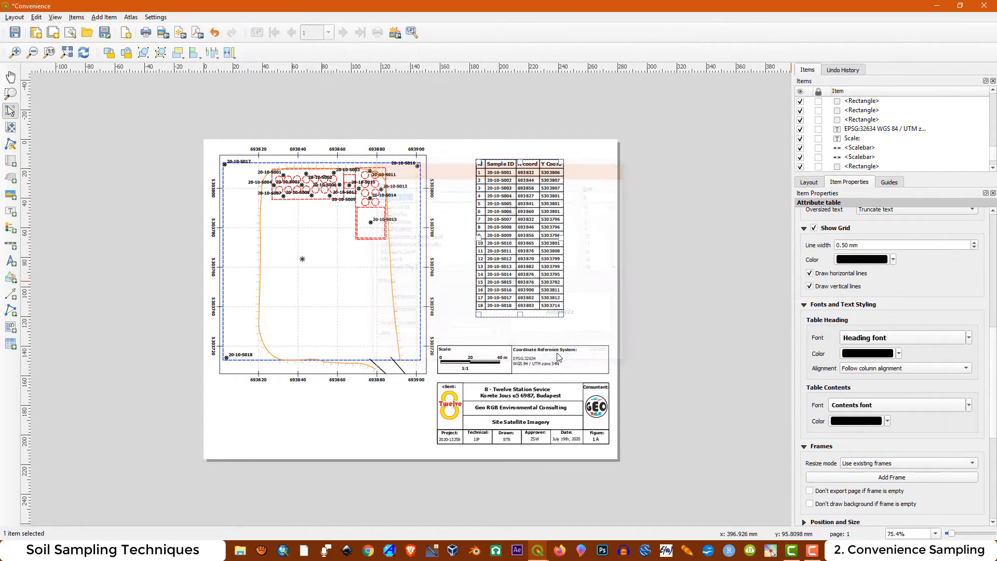
pyautogui.moveTo(518, 233); pyautogui.dragTo(531, 239)
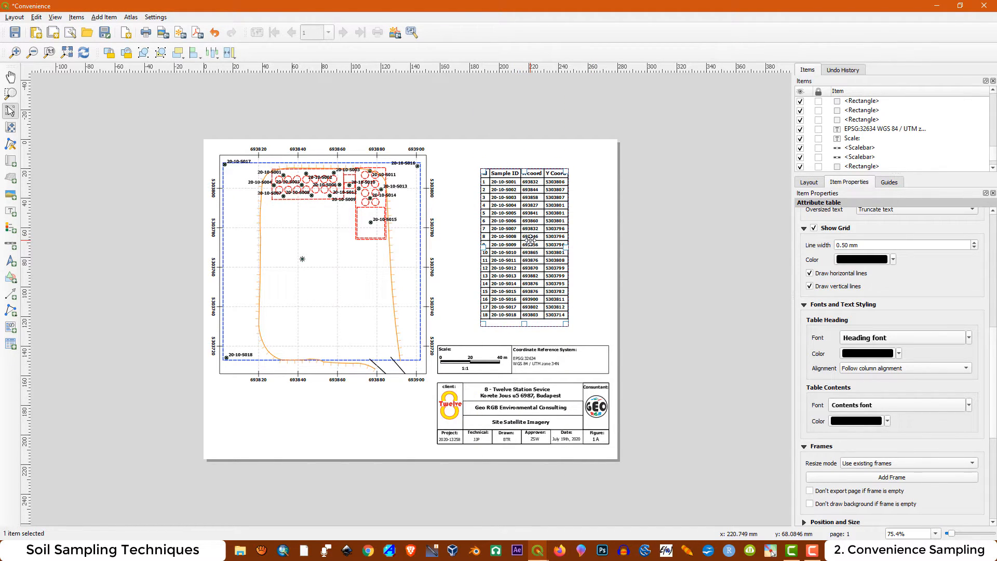
pyautogui.click(592, 255)
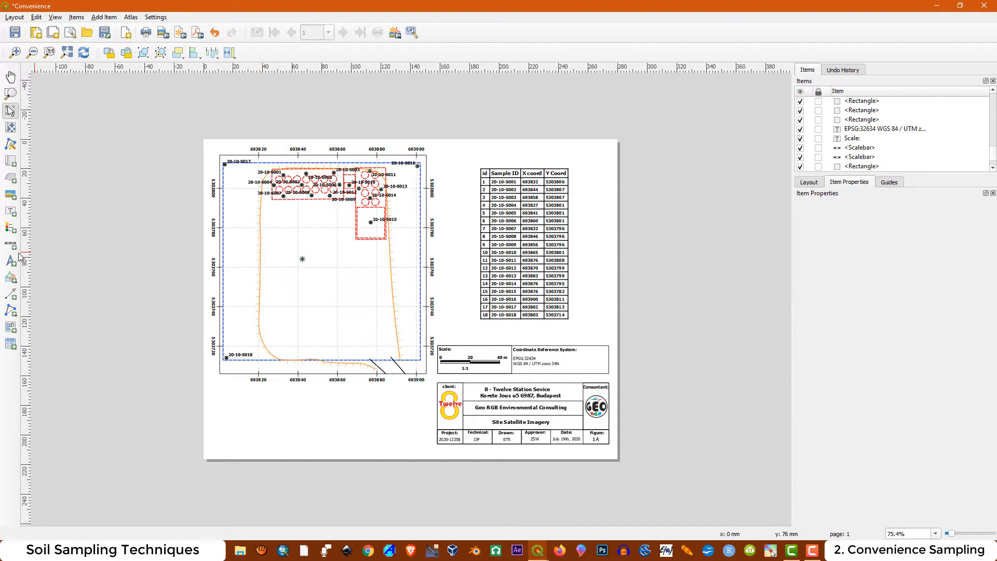
# Add a legend in the empty space below the map, aligned with the map's left edge
pyautogui.click(11, 227)
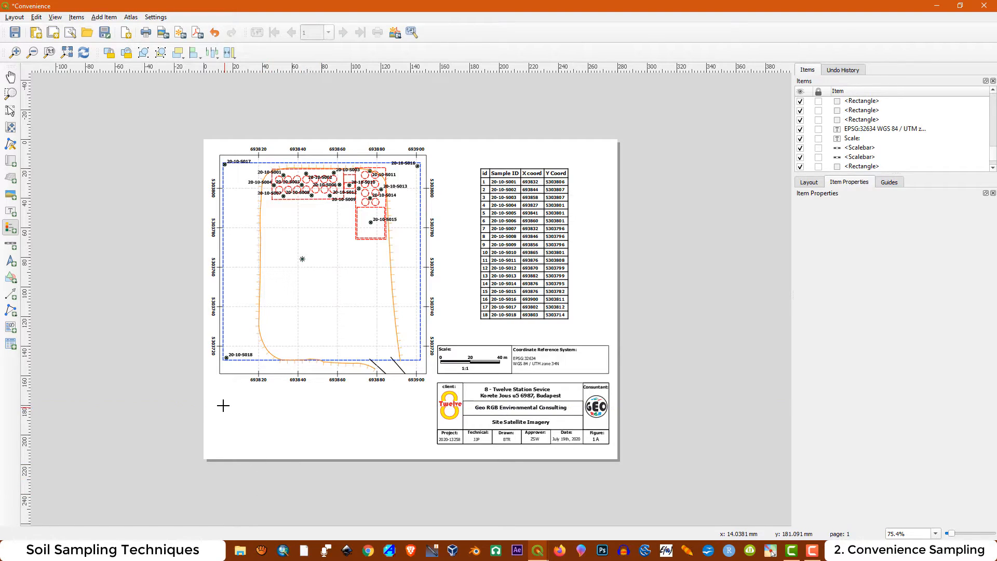
pyautogui.moveTo(220, 394); pyautogui.dragTo(332, 439)
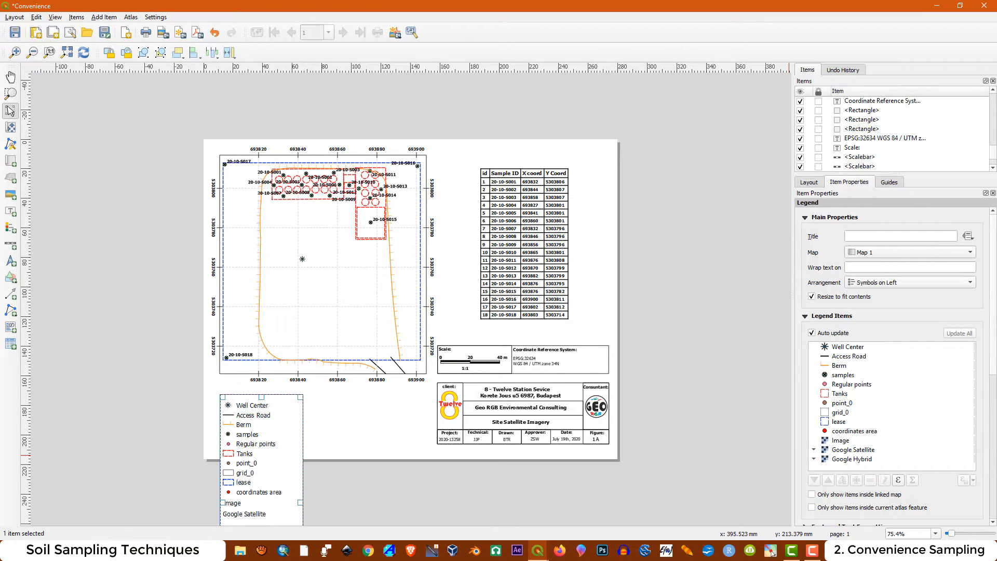
# Limit the legend to items inside the linked map and nudge it up to fit on the page
pyautogui.scroll(-2, 992, 371)
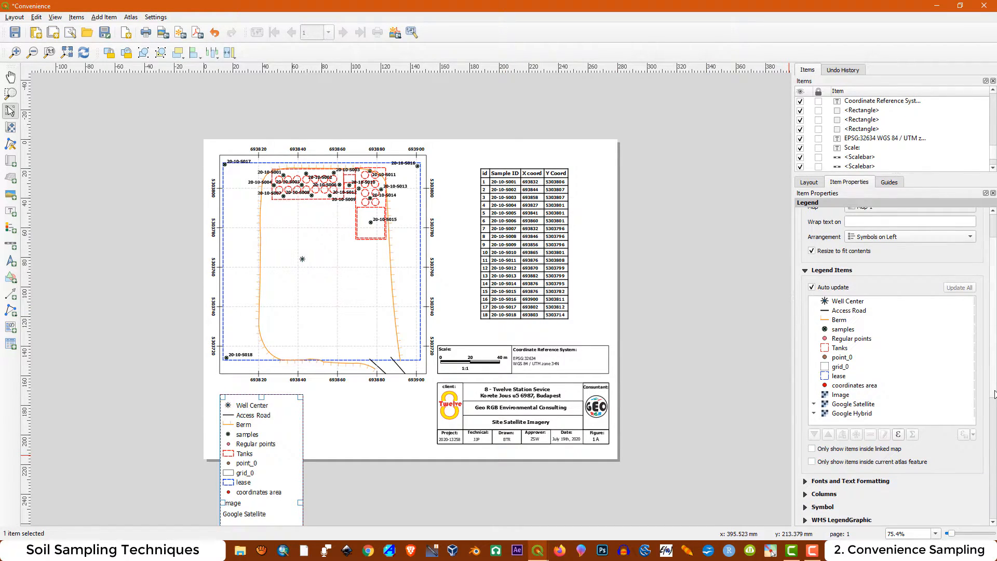
pyautogui.click(811, 450)
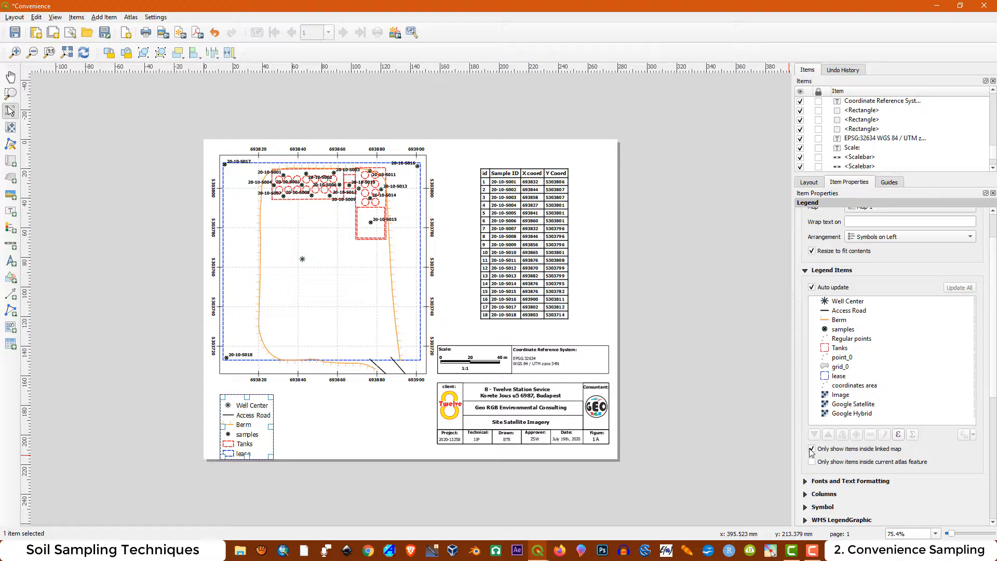
pyautogui.moveTo(248, 428); pyautogui.dragTo(248, 423)
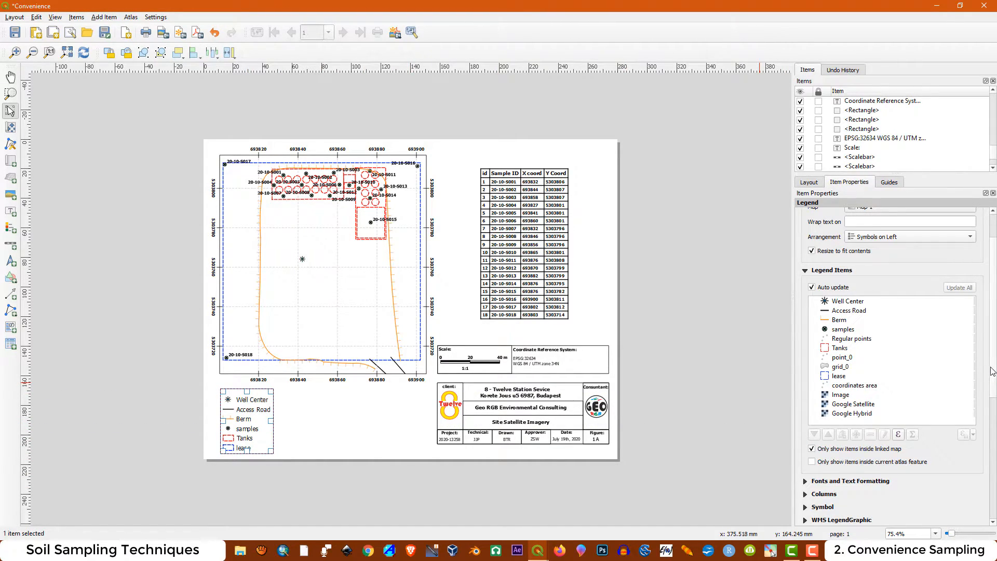
# Arrange the legend in two columns and give it the title "Legend"
pyautogui.scroll(-3, 993, 372)
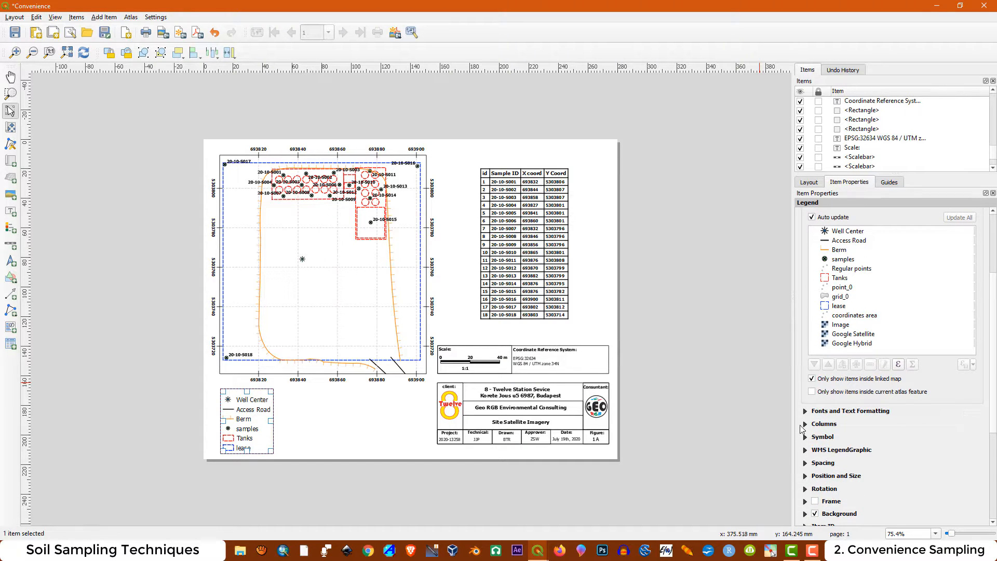
pyautogui.click(806, 425)
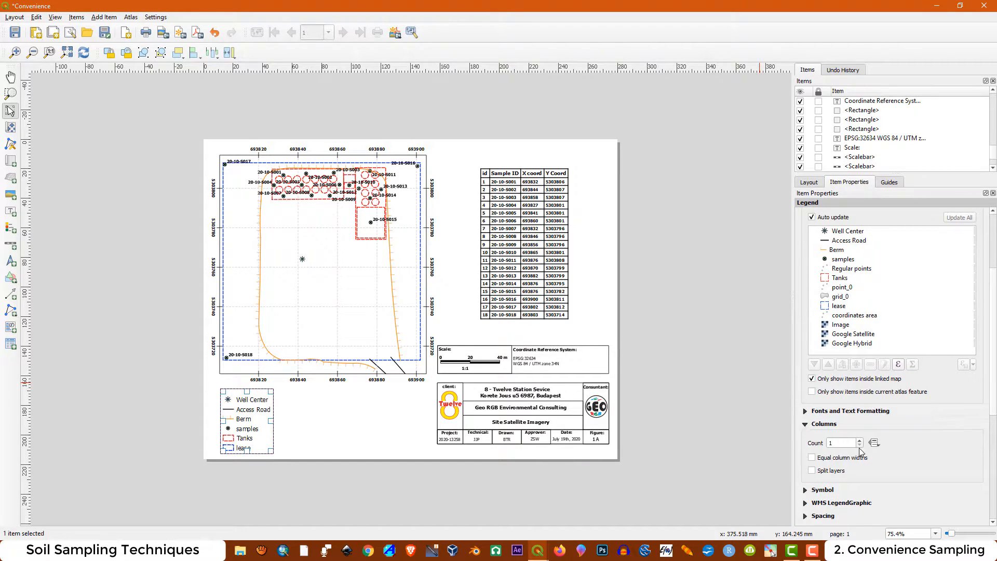
pyautogui.click(860, 441)
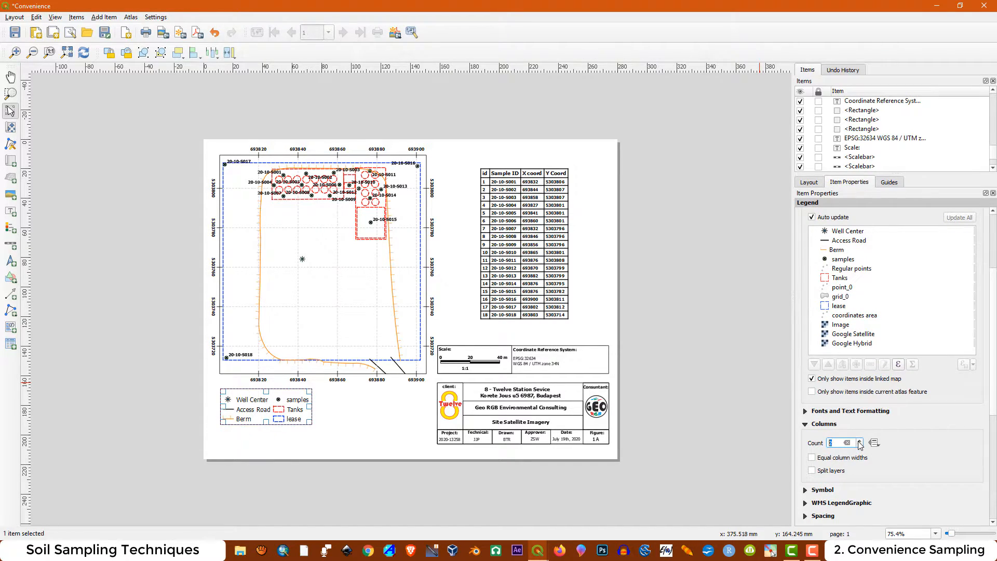
pyautogui.click(322, 408)
pyautogui.click(279, 417)
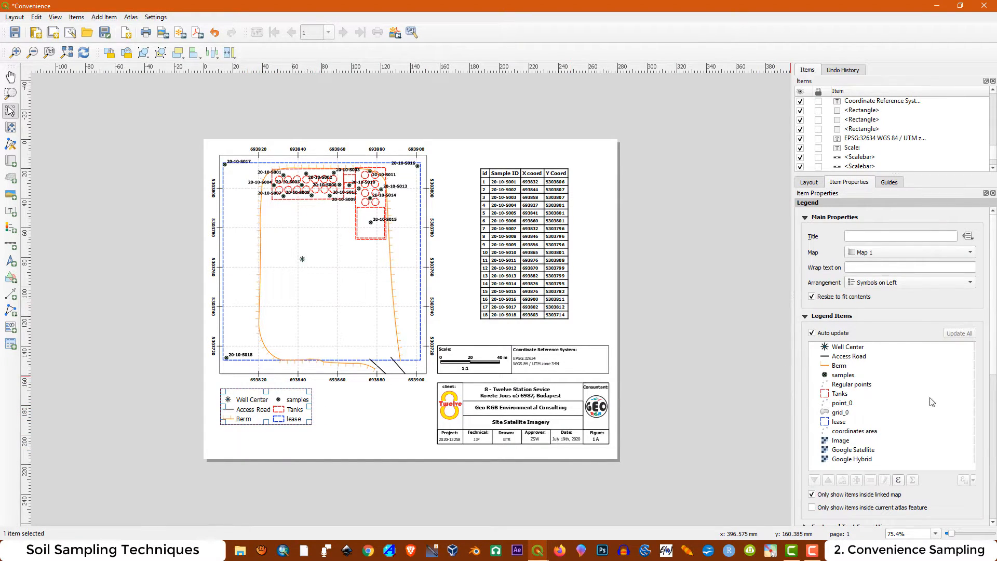
pyautogui.click(863, 235)
pyautogui.write('Legend')
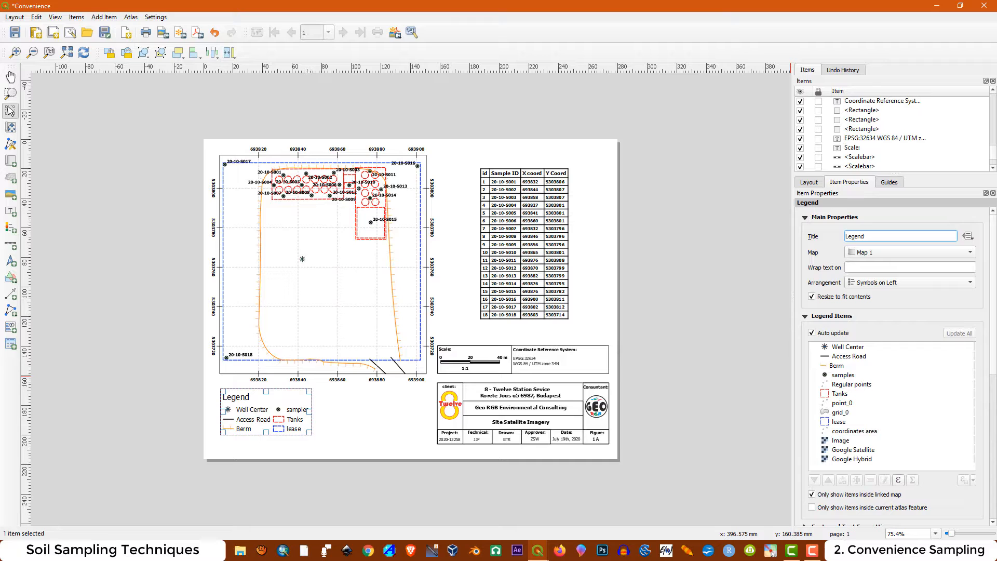
# Set the legend title's font to Bold, size 12
pyautogui.moveTo(993, 315); pyautogui.dragTo(994, 412)
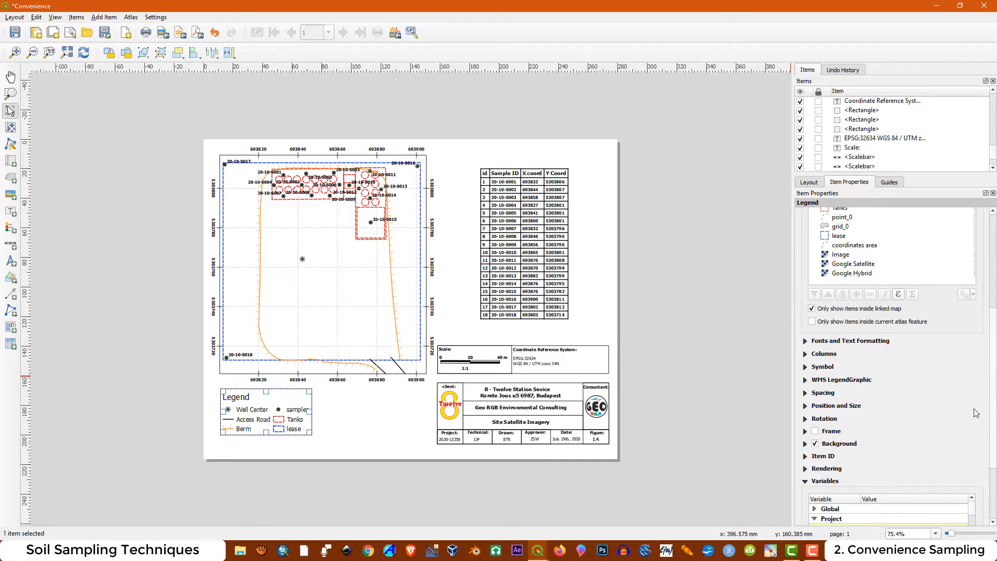
pyautogui.click(806, 405)
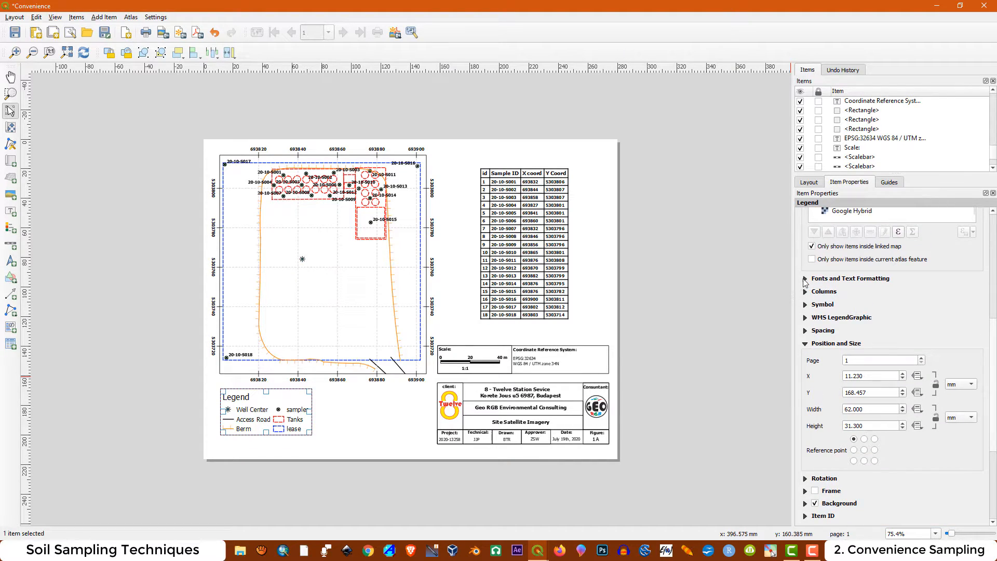
pyautogui.click(805, 279)
pyautogui.click(892, 307)
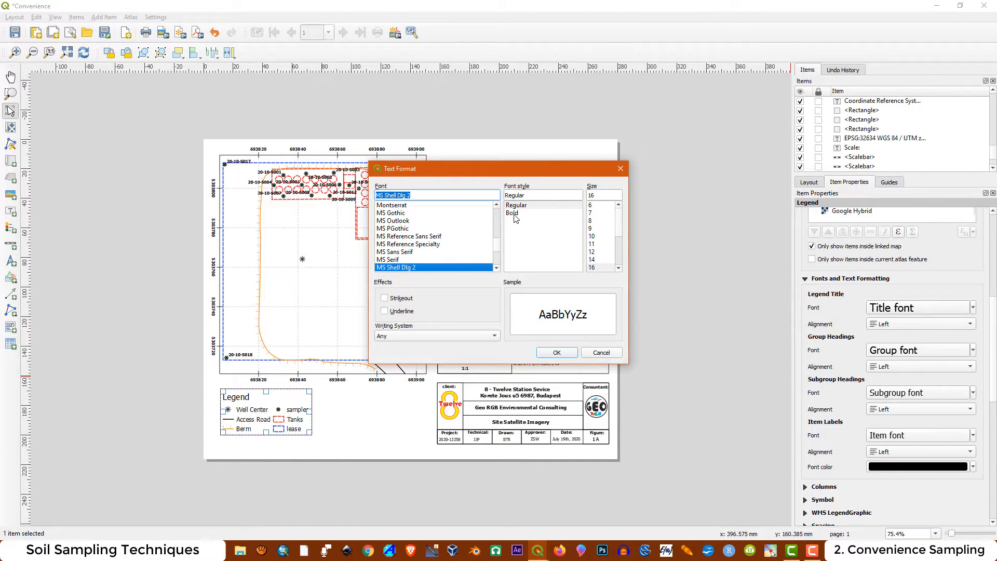
pyautogui.click(513, 213)
pyautogui.click(594, 252)
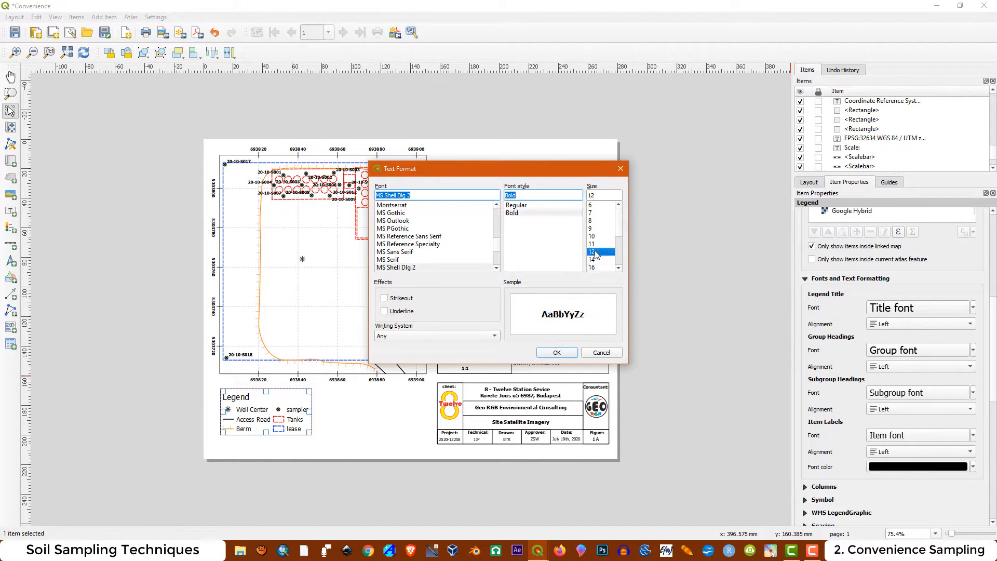
pyautogui.click(559, 356)
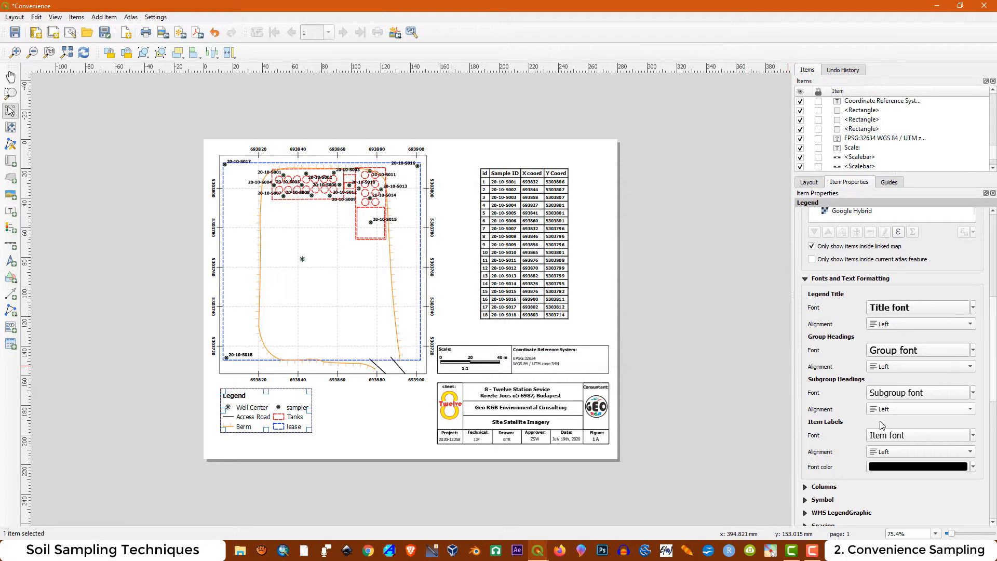
# Set the legend's item label font to Bold, size 10
pyautogui.click(904, 442)
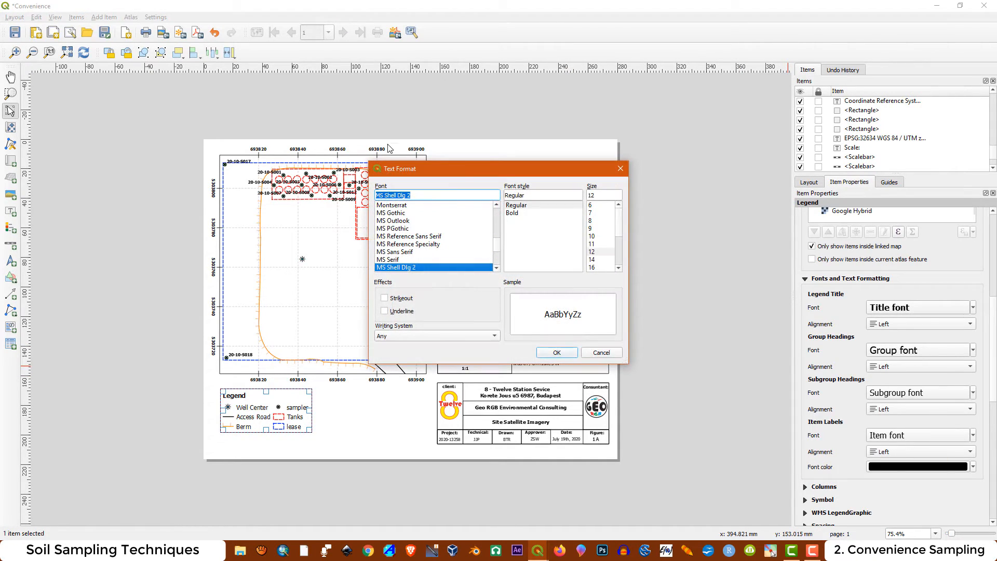
pyautogui.click(512, 214)
pyautogui.click(592, 237)
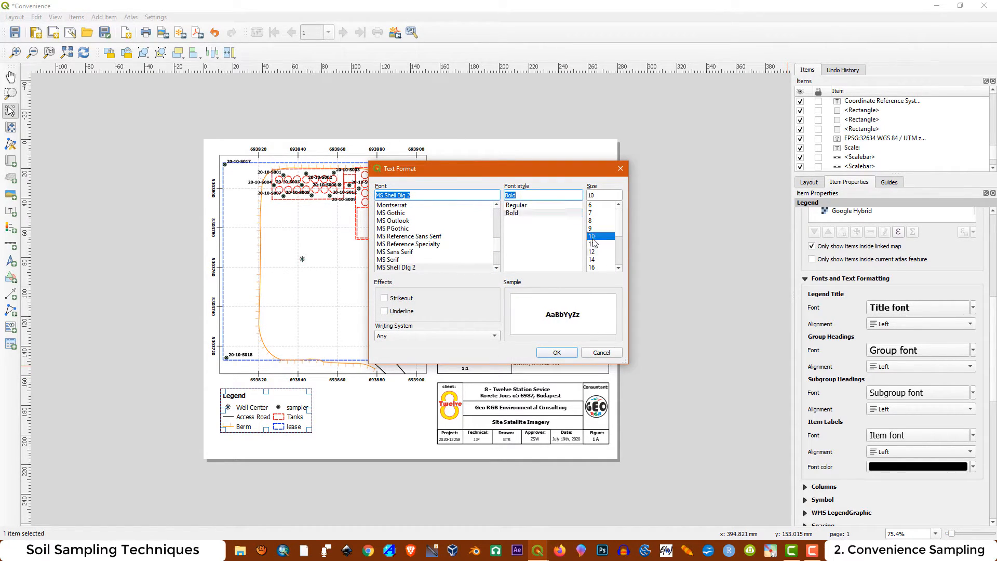
pyautogui.click(557, 353)
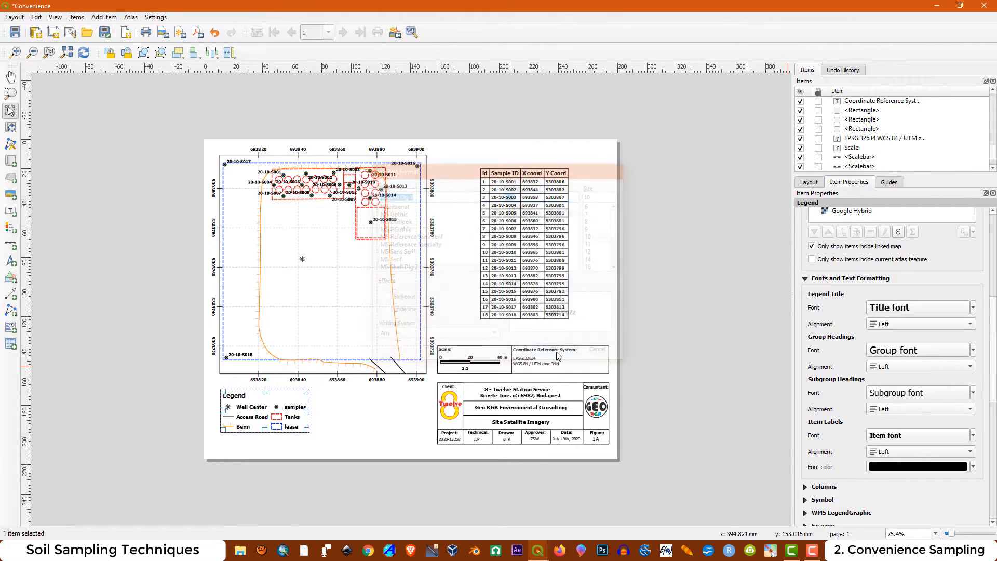
# Switch to the main QGIS project window and rename the Tanks layer as "Former Tank Area"
pyautogui.click(937, 6)
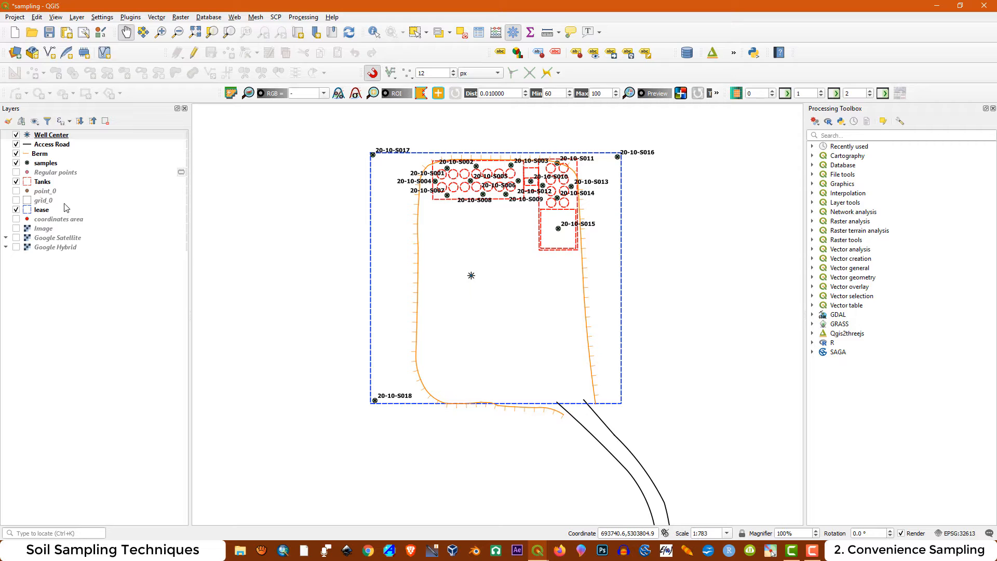
pyautogui.click(45, 185)
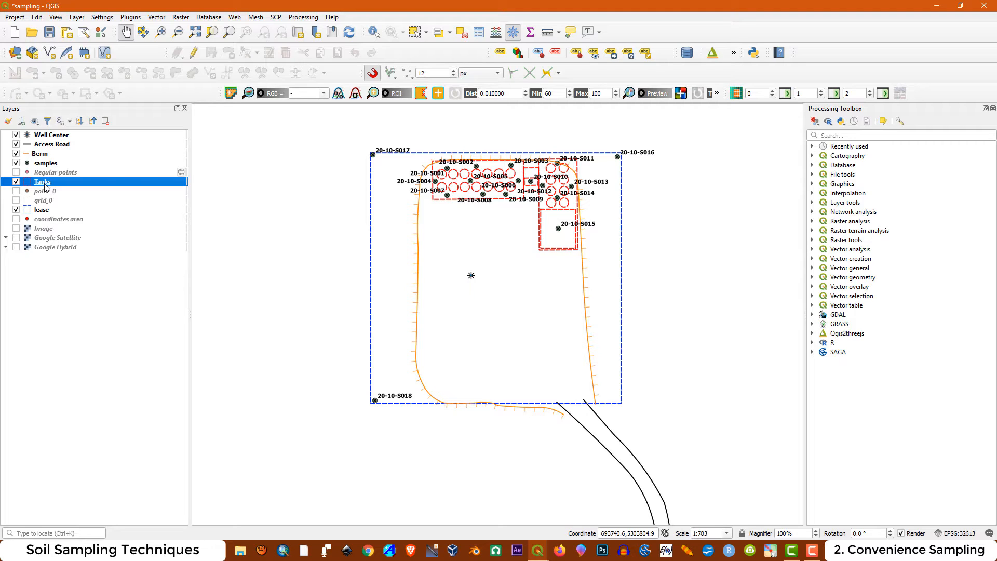
pyautogui.rightClick(45, 185)
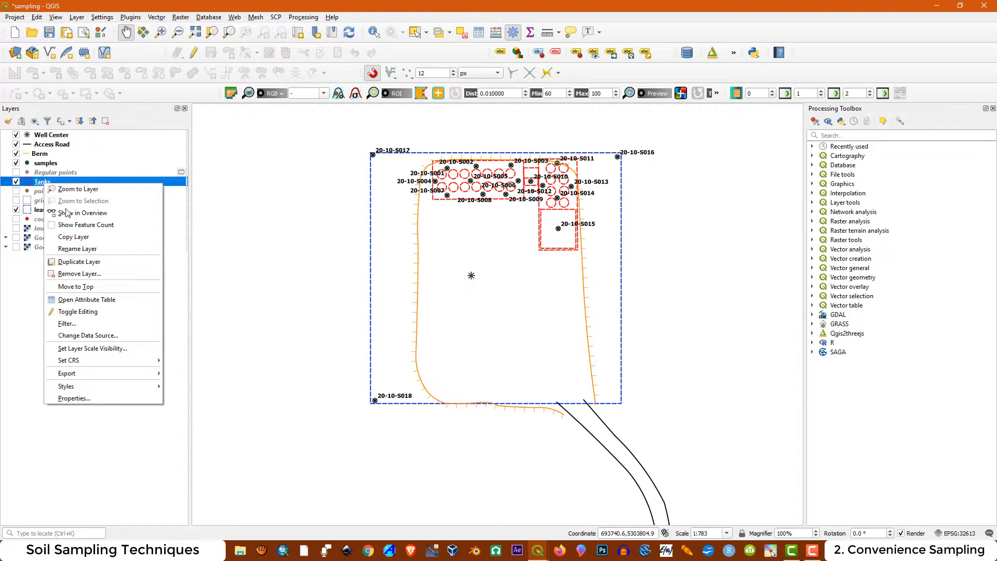
pyautogui.click(77, 249)
pyautogui.write('Former Tank Area')
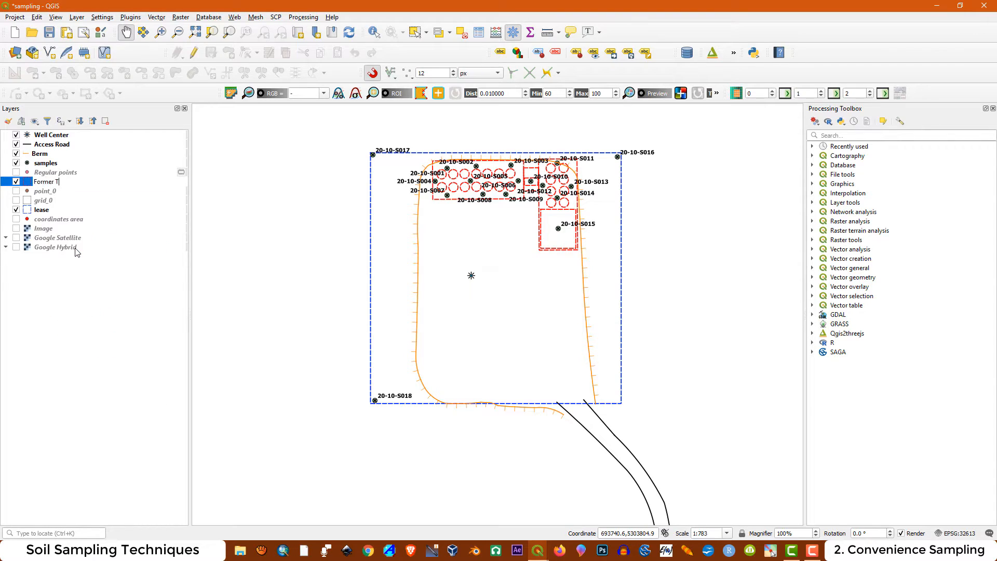
# Rename the samples layer as "Soil Samples" and move it to the top of the layer order
pyautogui.click(56, 163)
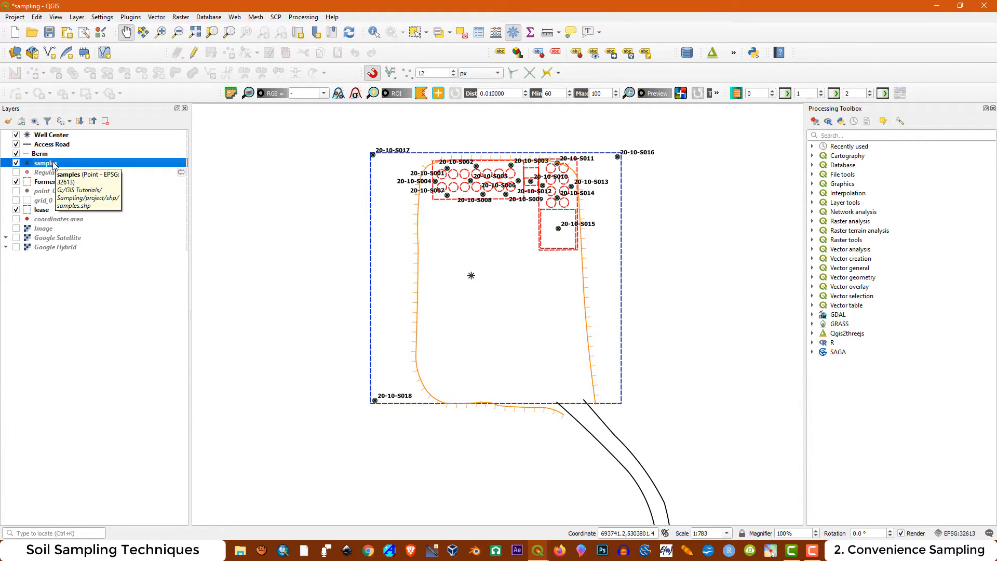
pyautogui.rightClick(53, 164)
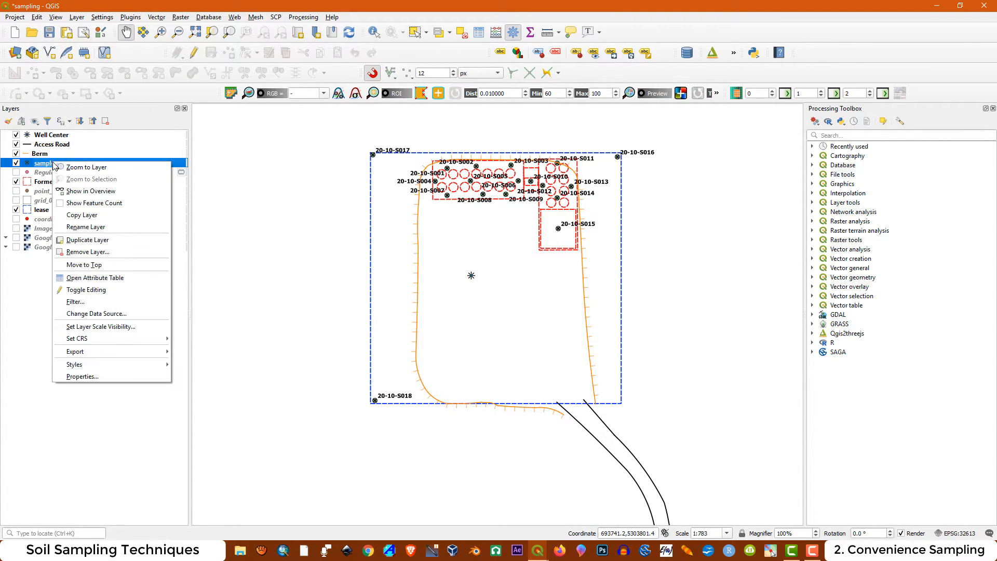
pyautogui.click(94, 228)
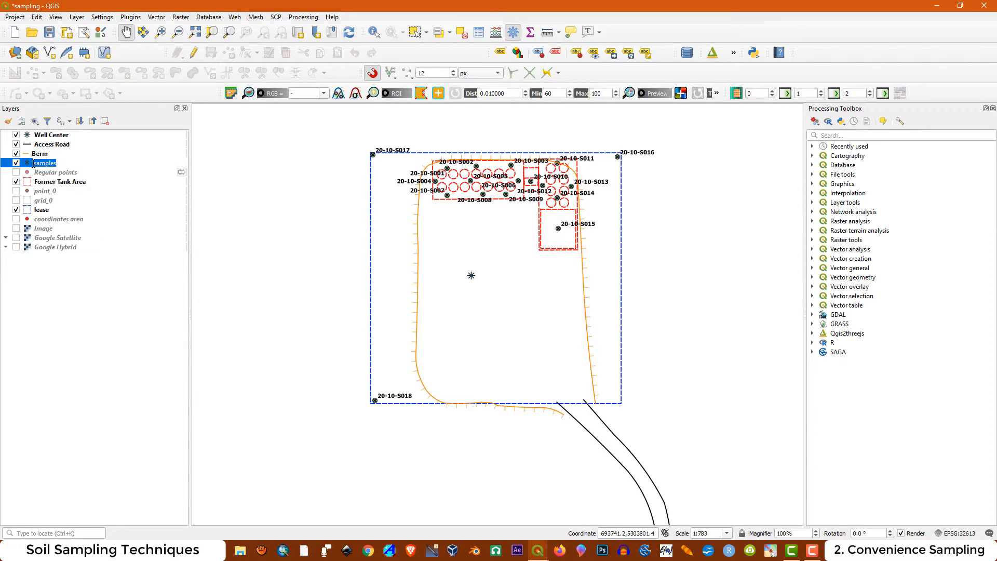
pyautogui.write('Soil Samples')
pyautogui.press('Return')
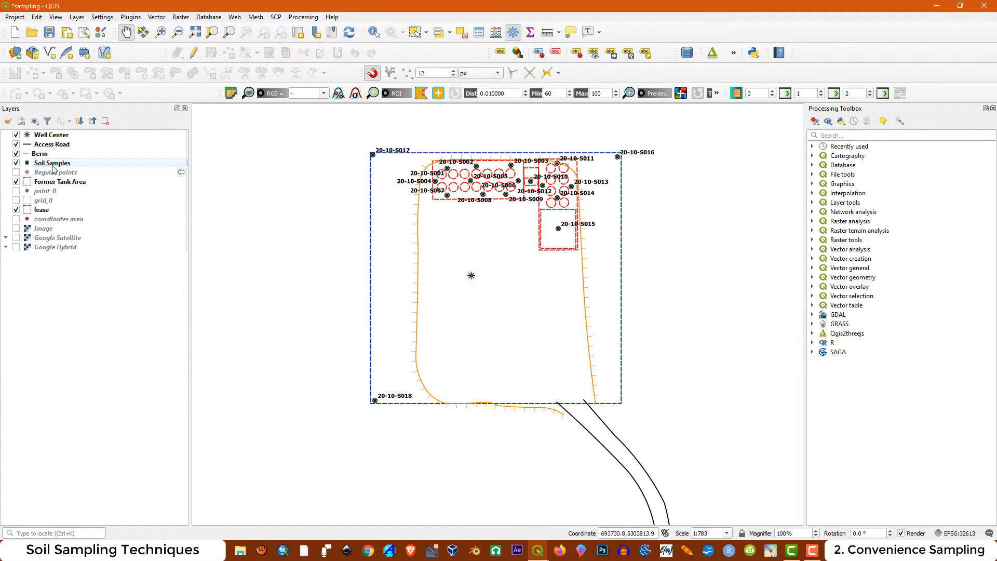
pyautogui.click(53, 165)
pyautogui.moveTo(56, 166); pyautogui.dragTo(52, 132)
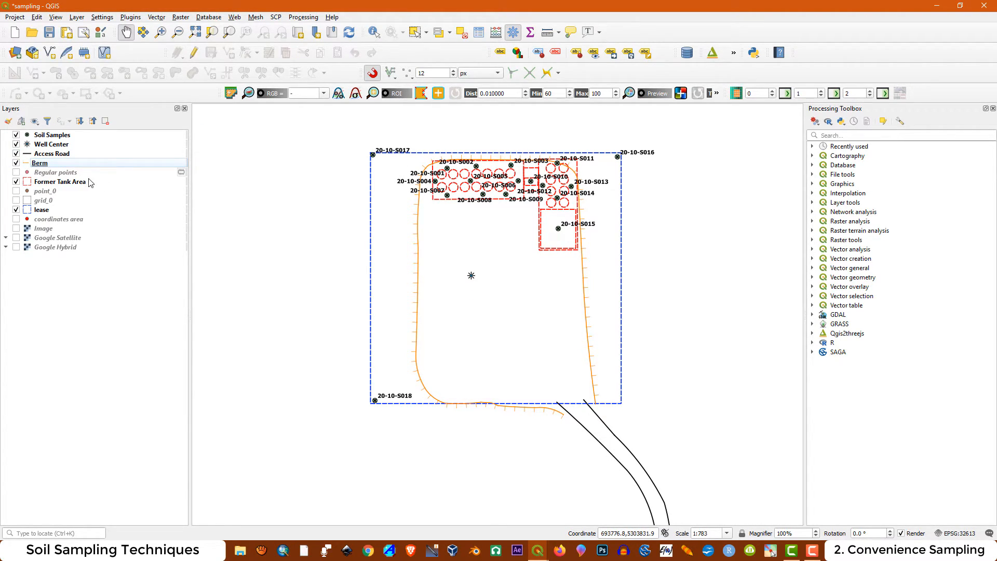
# Turn on the text buffer for the Soil Samples layer's labels and accept the layer properties
pyautogui.rightClick(48, 138)
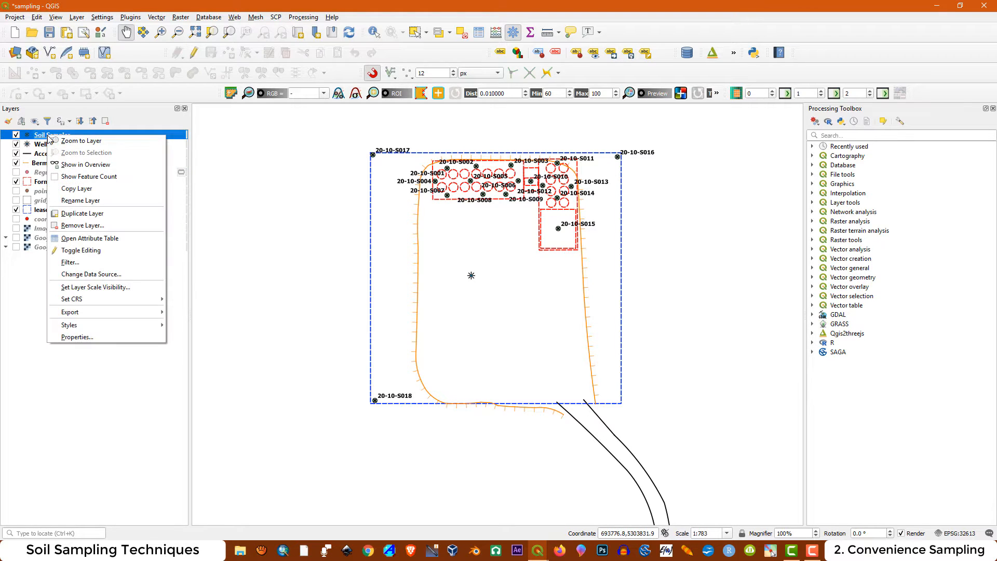
pyautogui.click(85, 338)
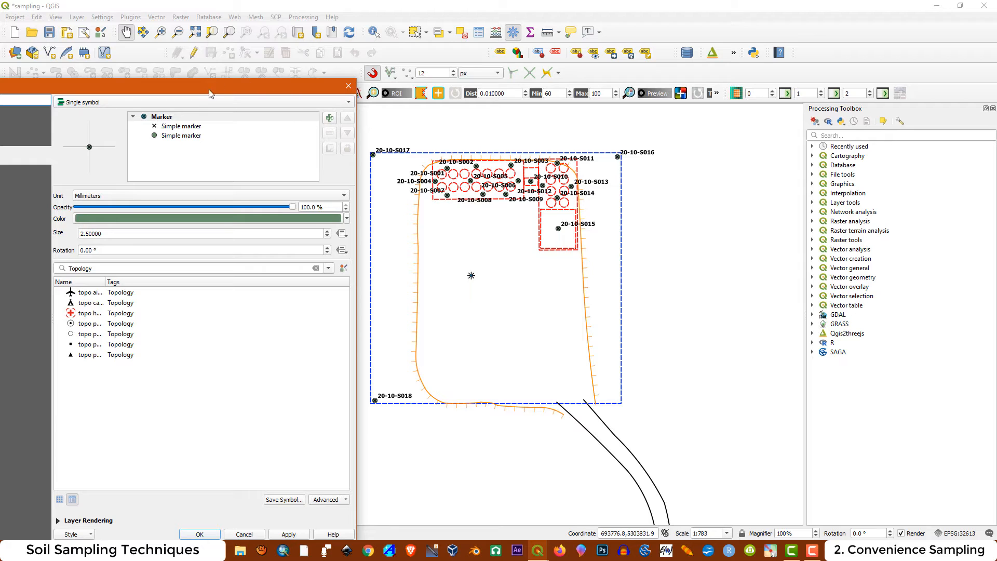
pyautogui.moveTo(210, 93); pyautogui.dragTo(458, 90)
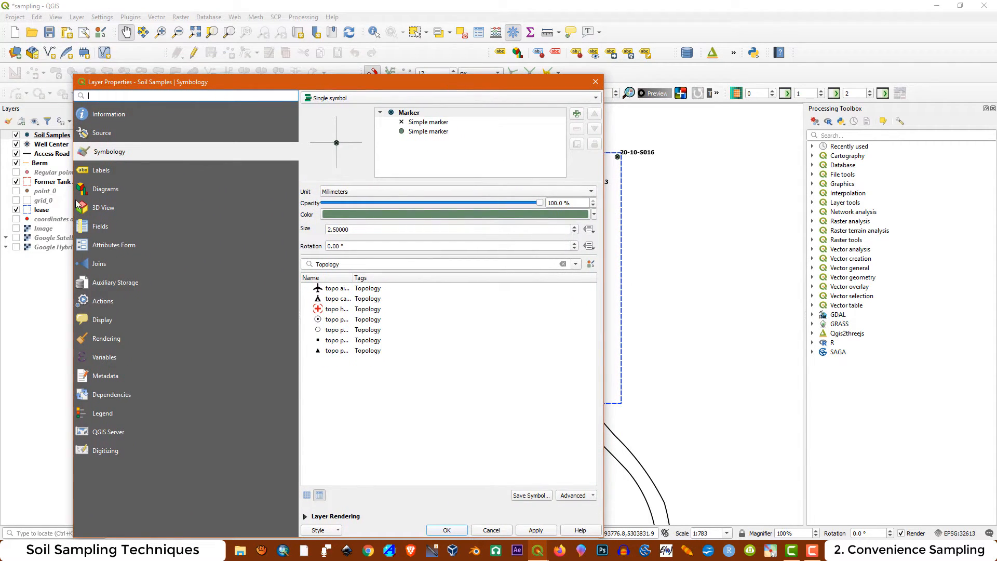
pyautogui.click(101, 171)
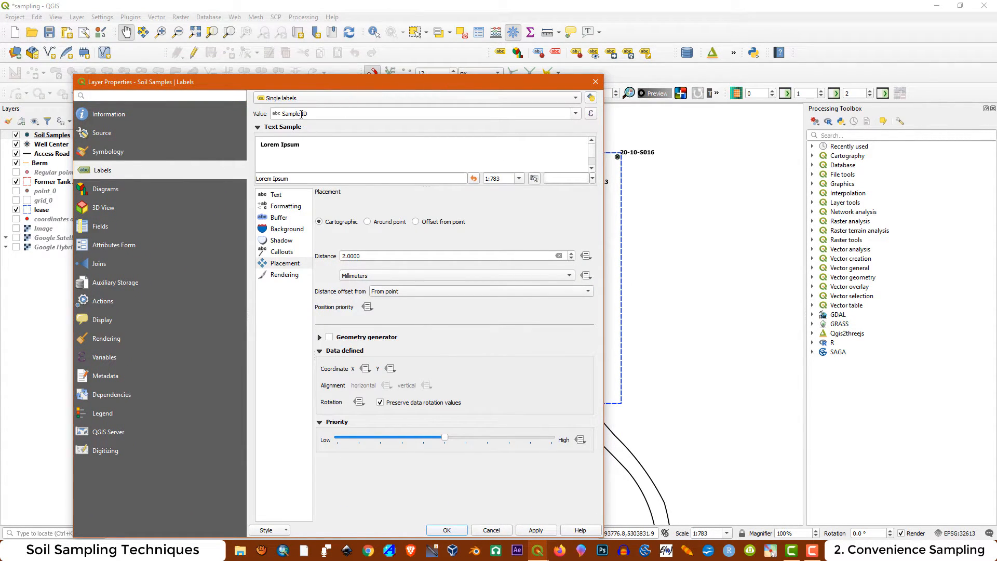
pyautogui.click(279, 218)
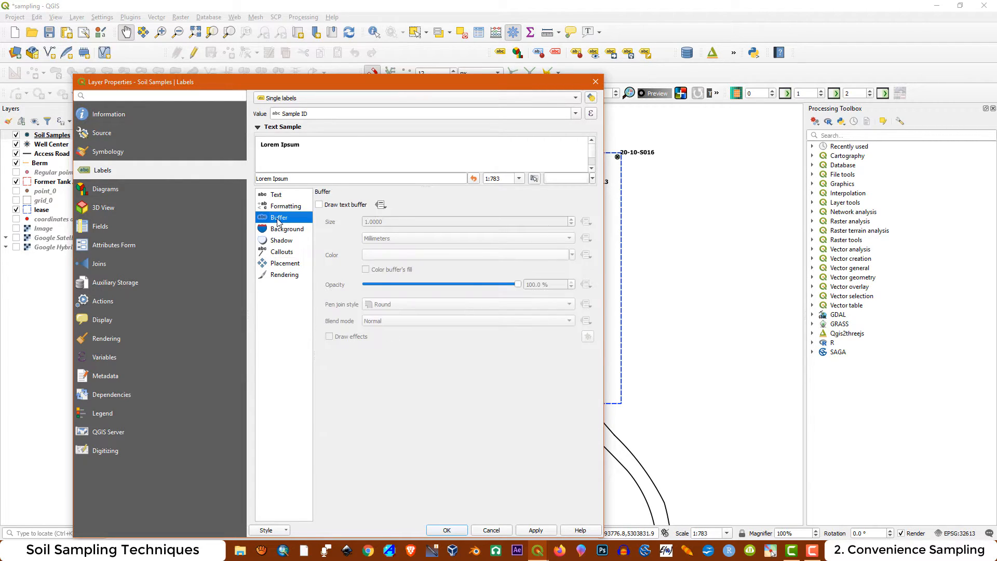
pyautogui.click(319, 205)
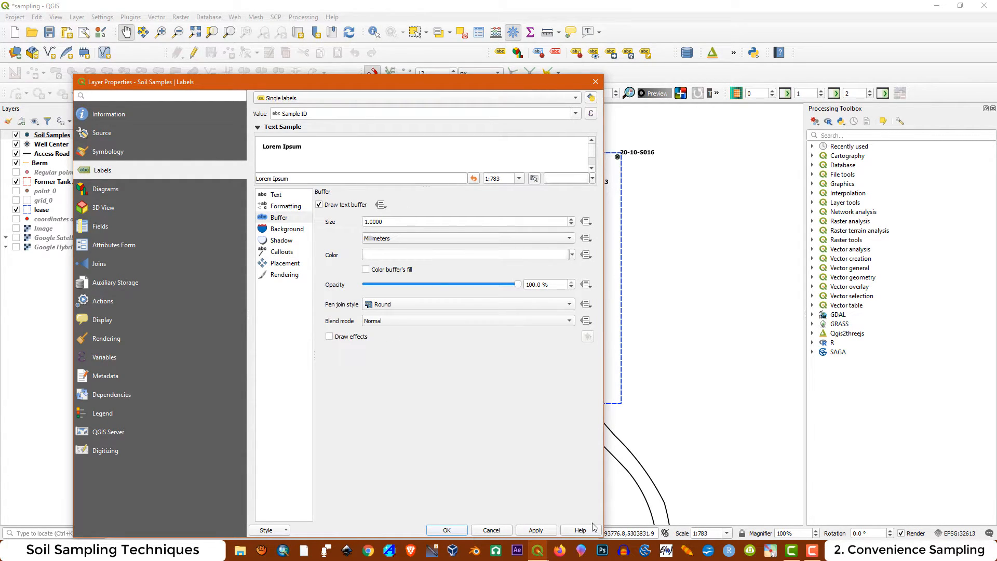
pyautogui.click(447, 530)
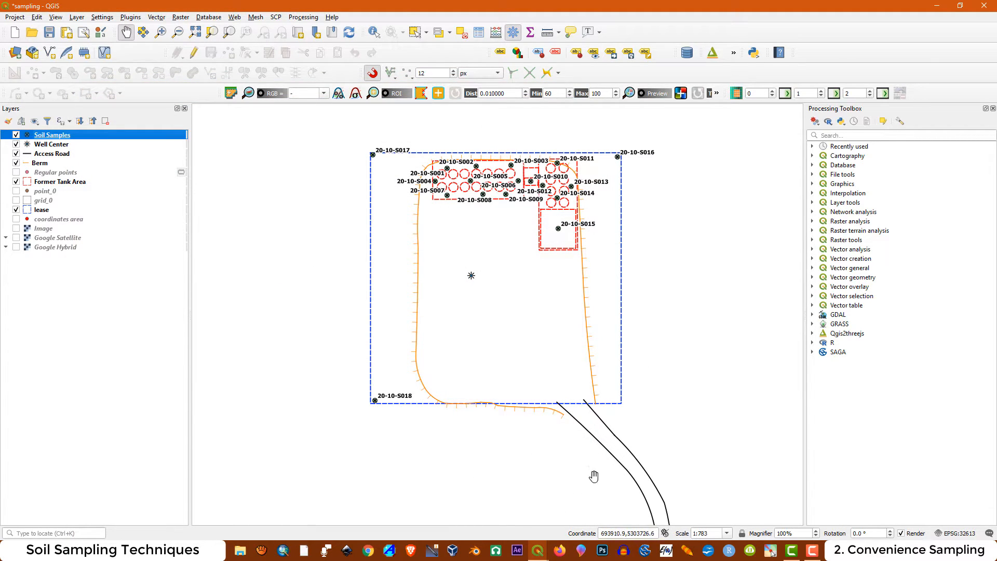
# Switch back to the Convenience layout and refresh it so the map and legend use the updated layers
pyautogui.click(539, 553)
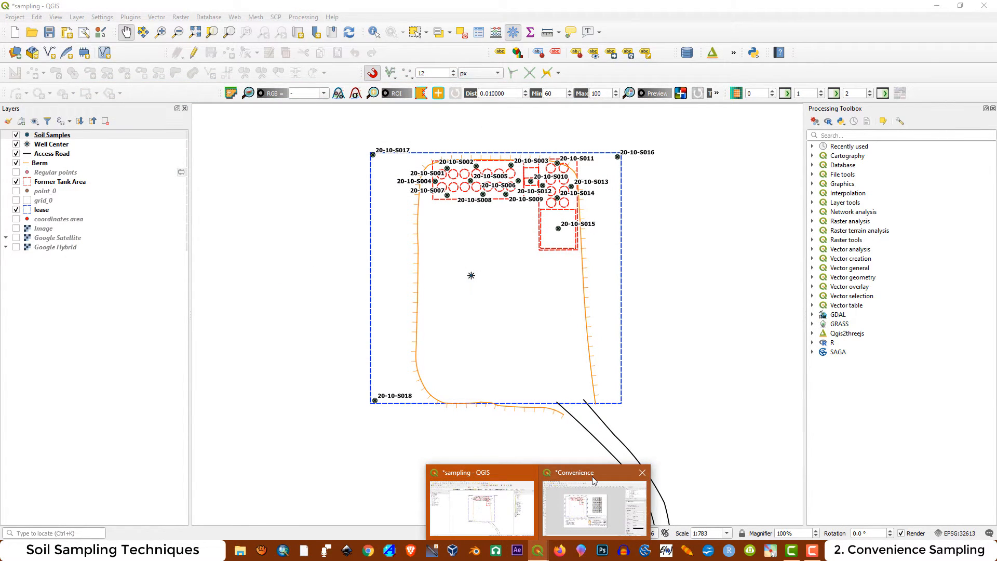
pyautogui.click(594, 480)
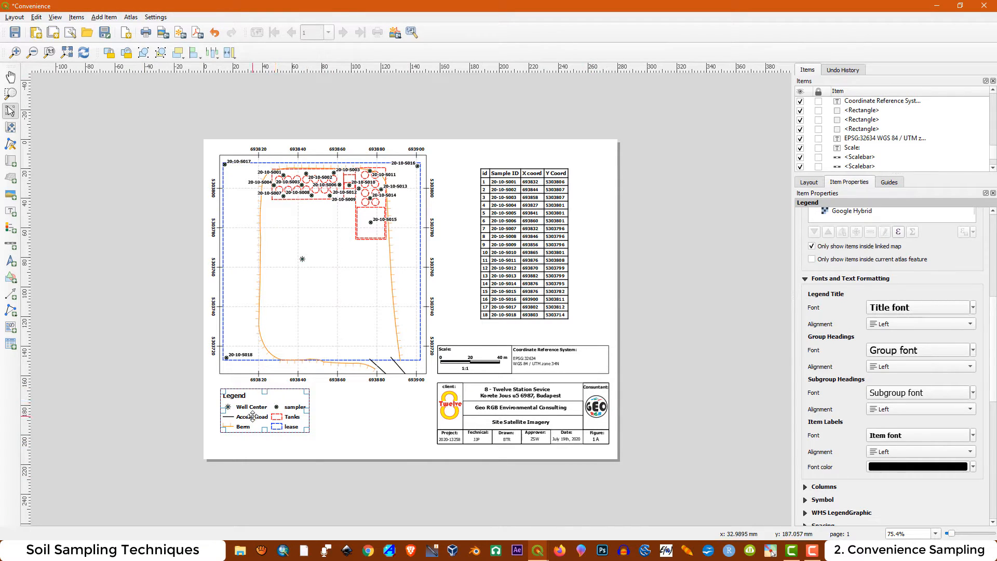
pyautogui.click(84, 54)
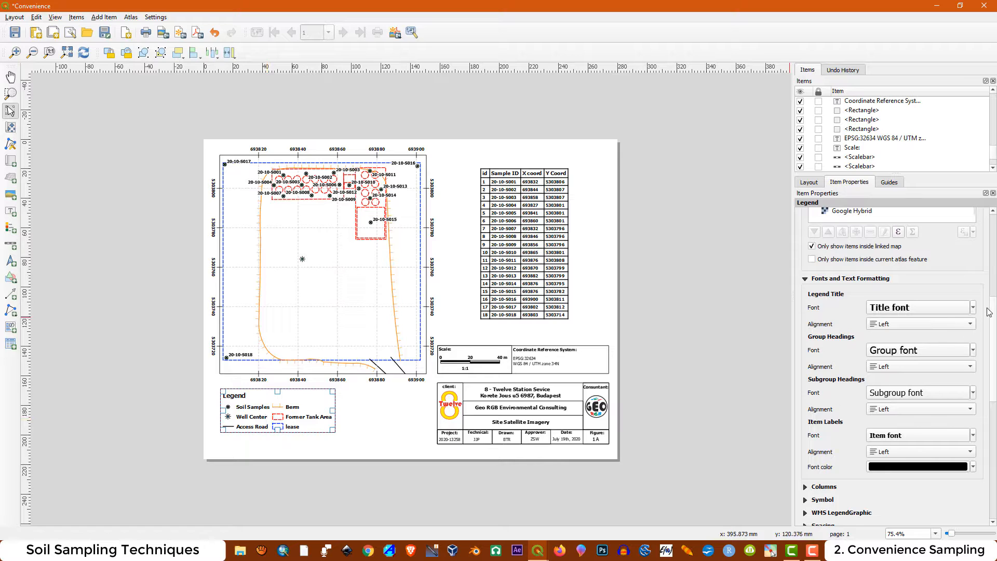
# Enable a frame around the legend, then deselect it
pyautogui.moveTo(991, 313); pyautogui.dragTo(993, 418)
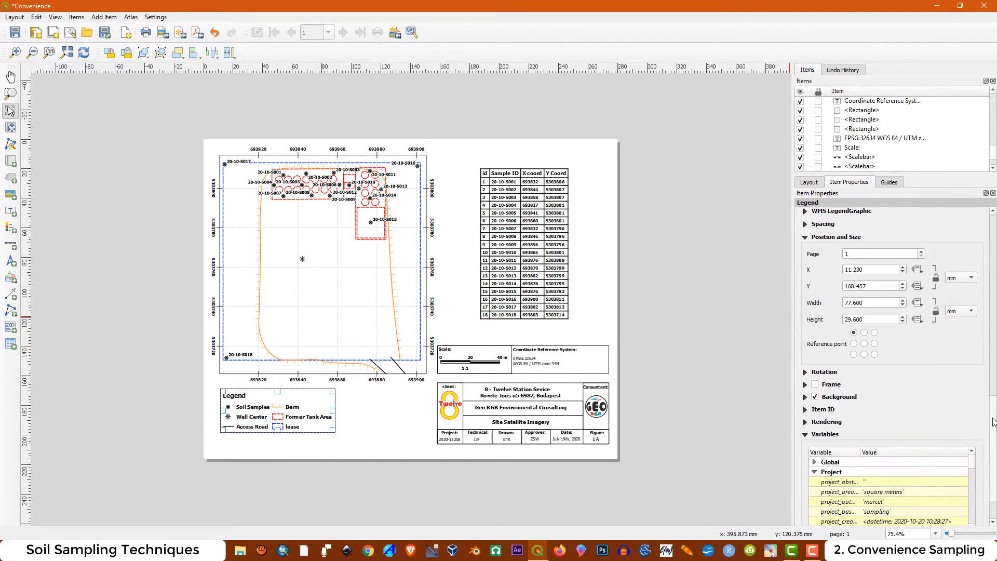
pyautogui.click(815, 384)
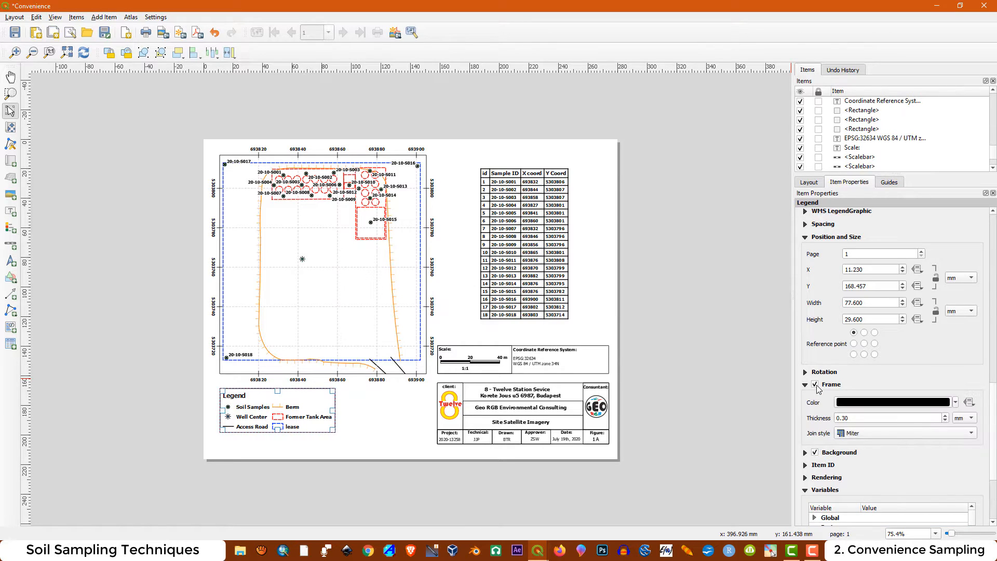
pyautogui.click(289, 447)
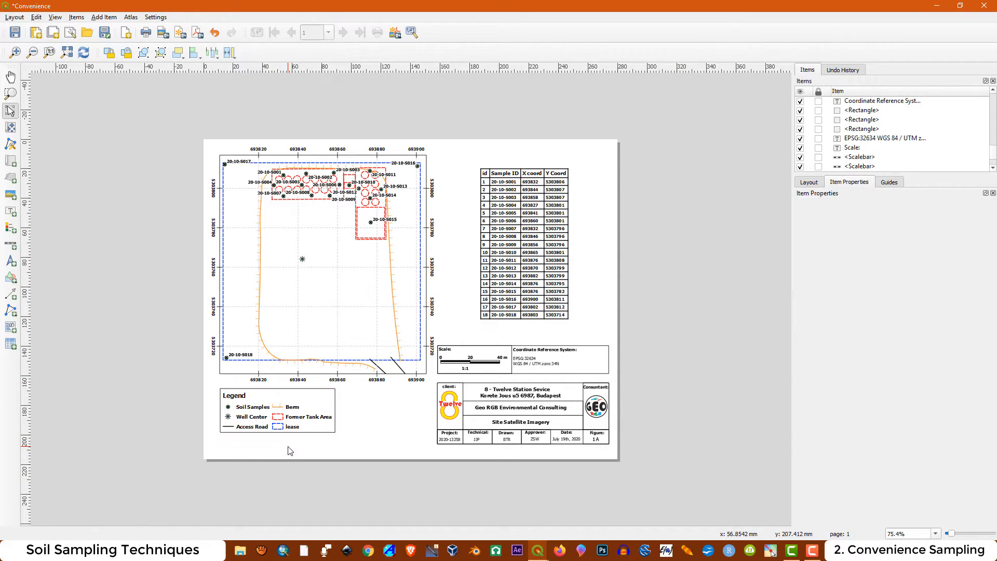
# Add a north arrow to the layout in the gap between the map and the sample coordinates table
pyautogui.click(672, 6)
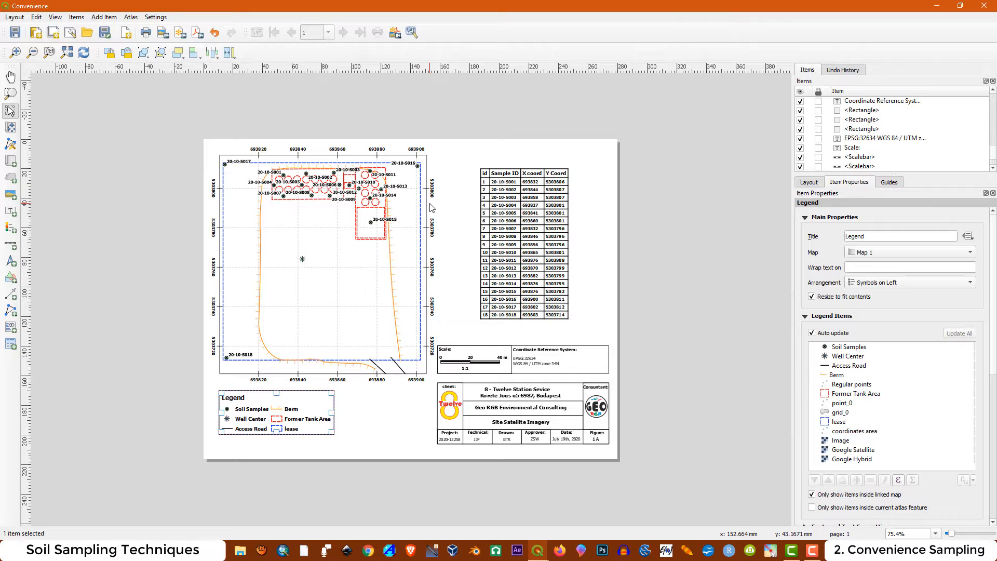
pyautogui.click(10, 261)
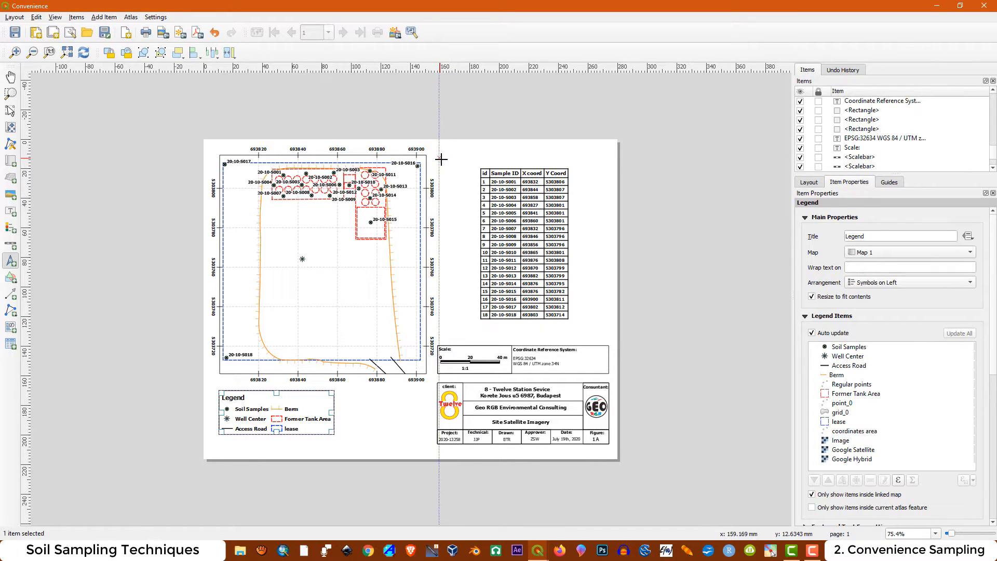
pyautogui.moveTo(444, 157); pyautogui.dragTo(462, 180)
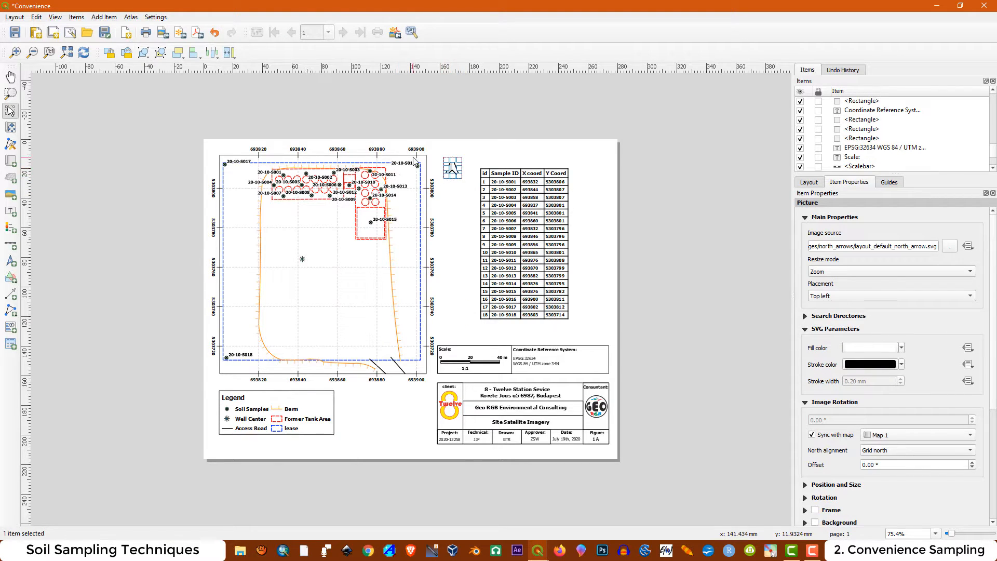
# Shrink the north arrow and place it just outside the upper-right corner of the map frame, then deselect it
pyautogui.scroll(1, 414, 158)
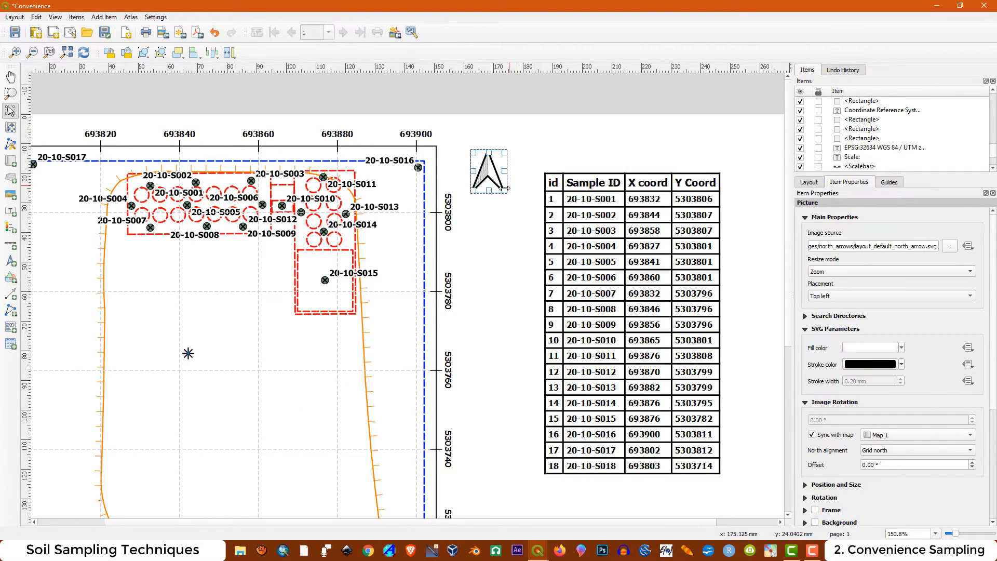
pyautogui.moveTo(505, 192); pyautogui.dragTo(461, 177)
pyautogui.click(489, 181)
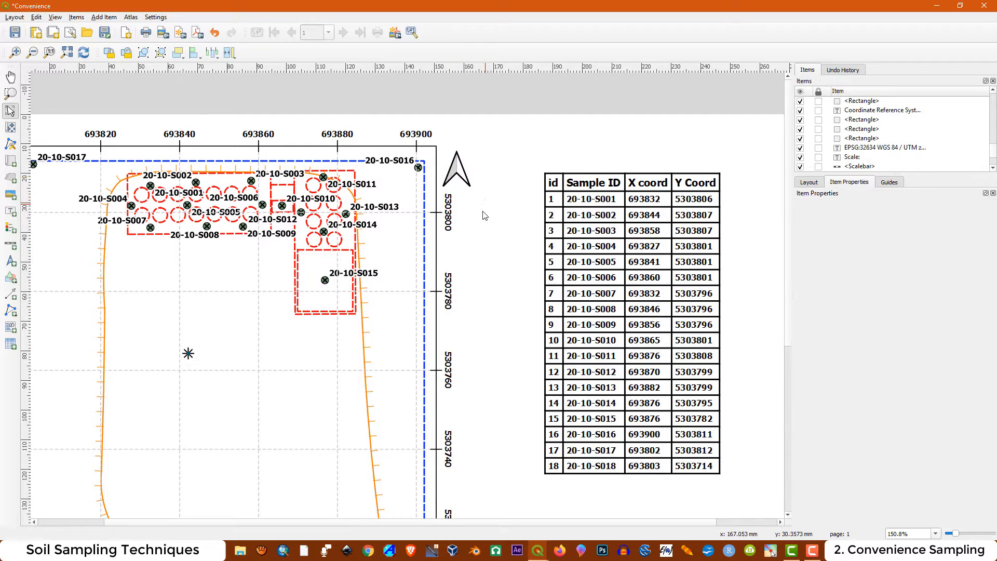
pyautogui.hotkey('ctrl', '-')
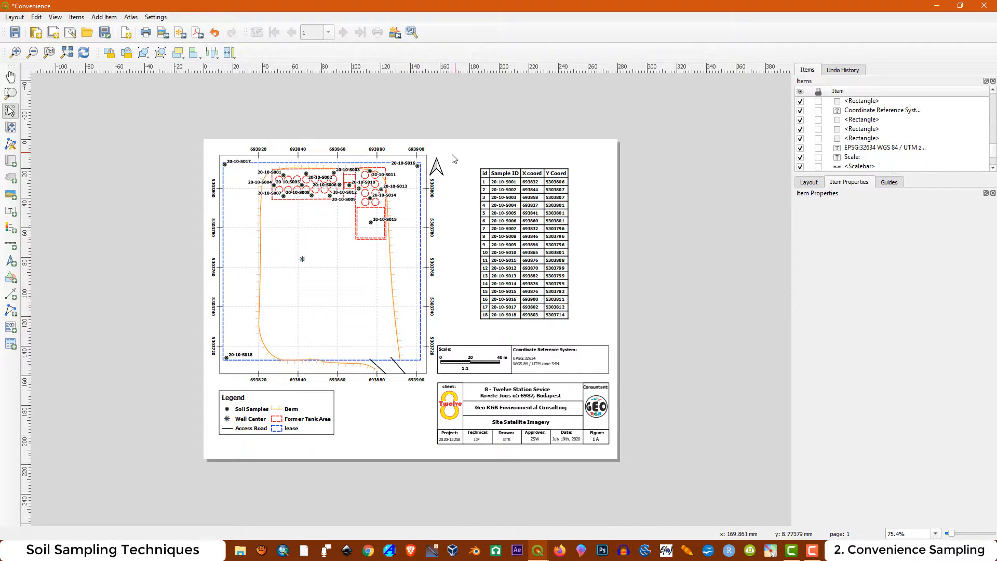
pyautogui.click(436, 170)
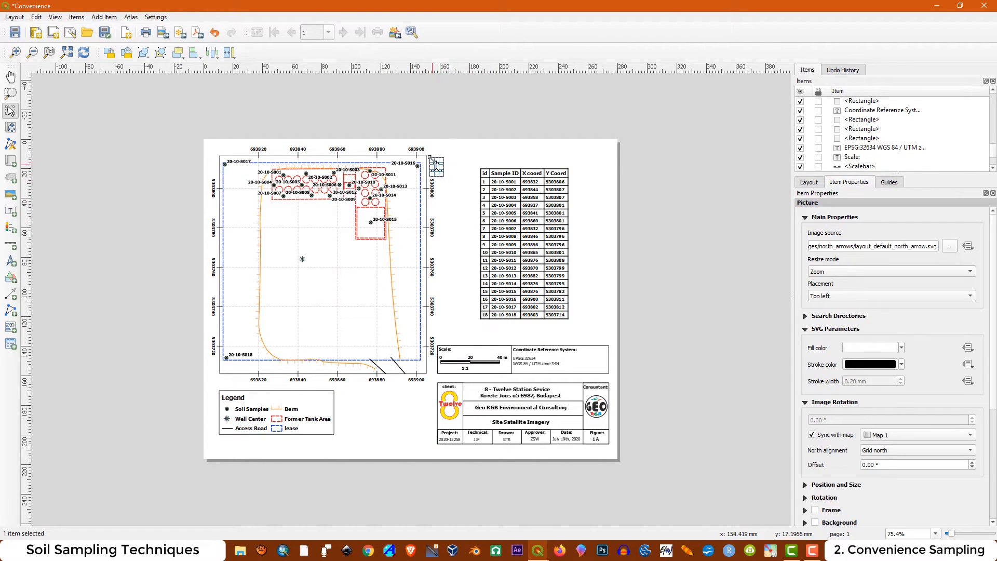
pyautogui.scroll(2, 431, 158)
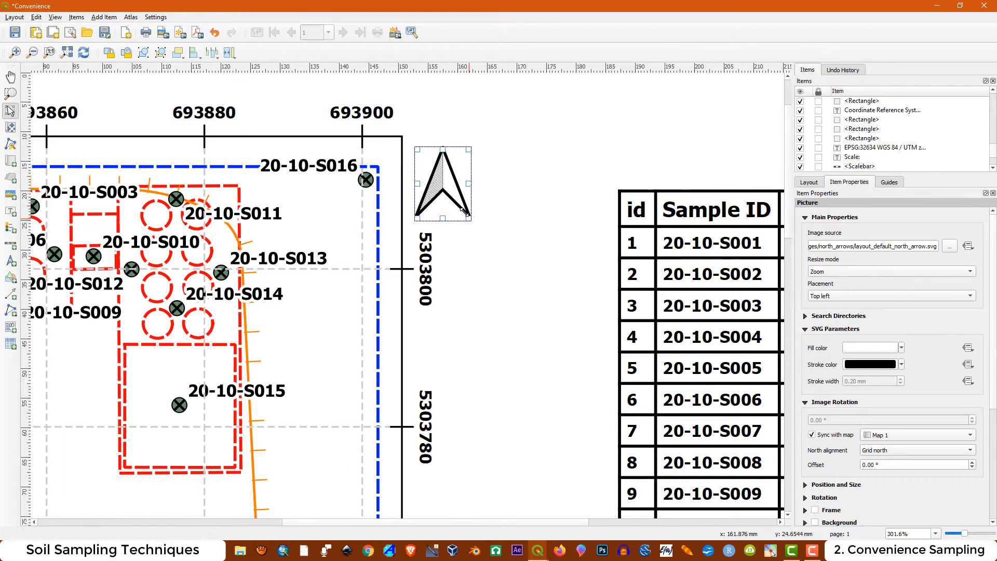
pyautogui.moveTo(464, 212); pyautogui.dragTo(458, 200)
pyautogui.moveTo(436, 184); pyautogui.dragTo(431, 188)
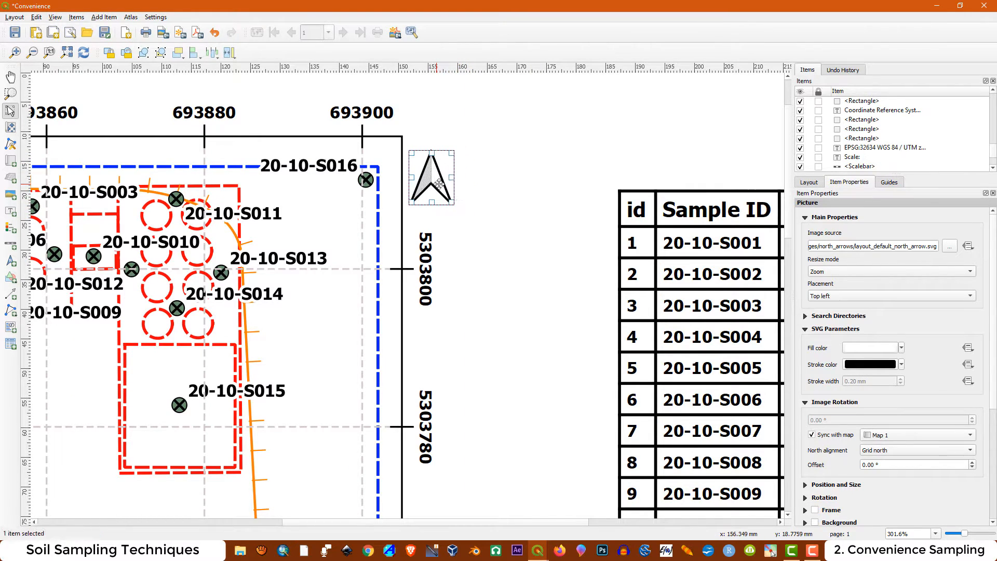
pyautogui.click(471, 177)
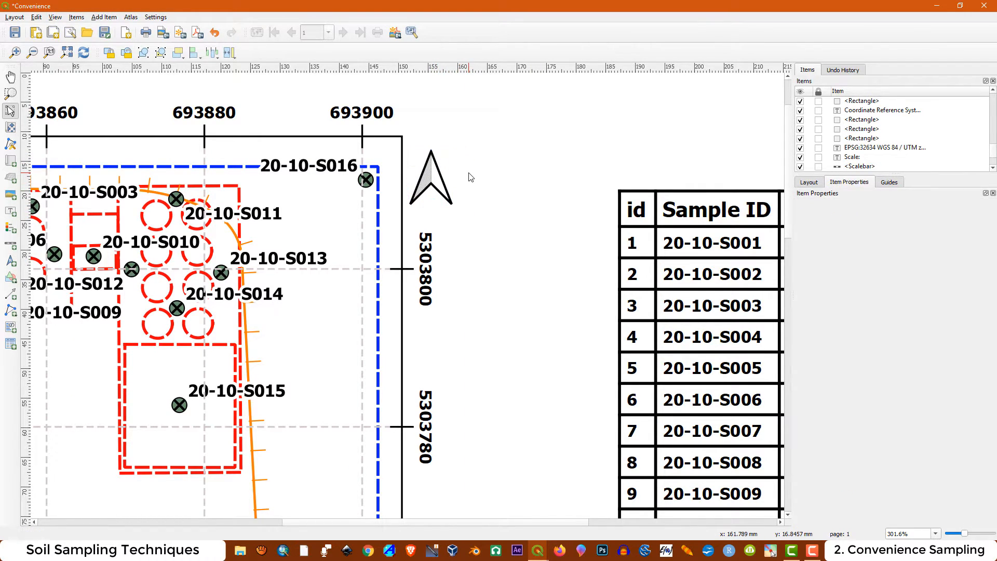
# Add a label reading "N", shrink its box to fit and place it directly above the north arrow
pyautogui.click(11, 211)
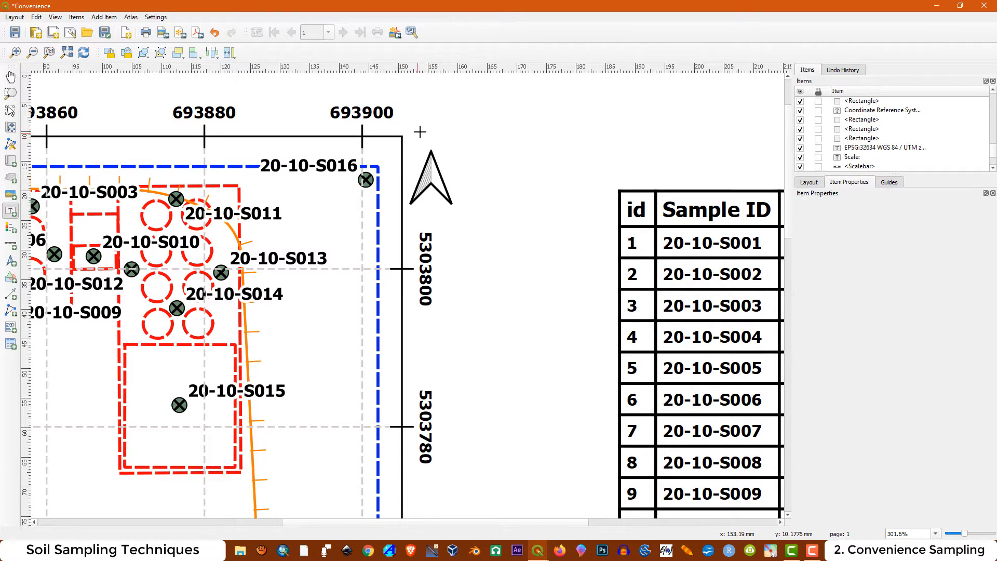
pyautogui.moveTo(422, 130); pyautogui.dragTo(545, 154)
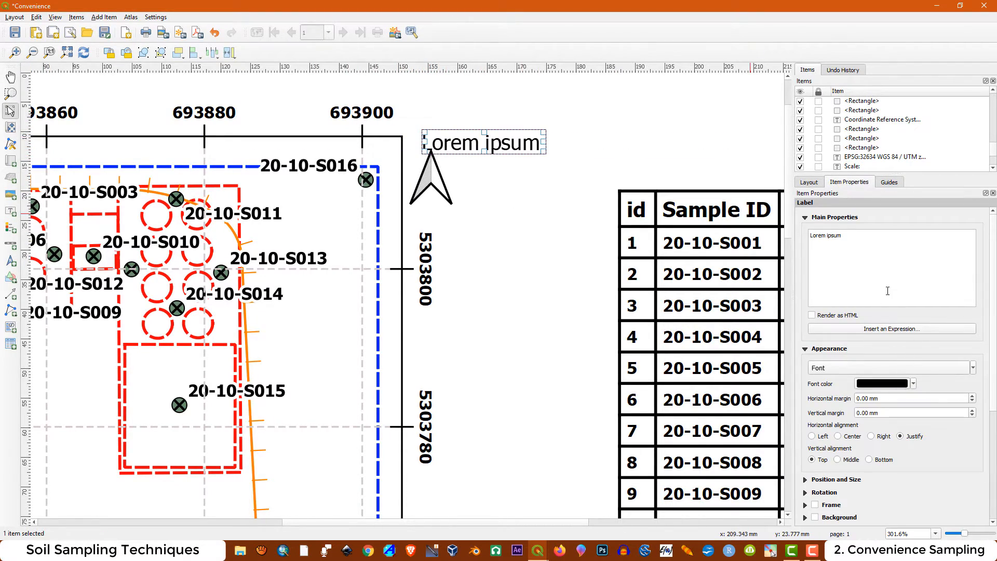
pyautogui.click(848, 241)
pyautogui.hotkey('ctrl', 'a')
pyautogui.write('N')
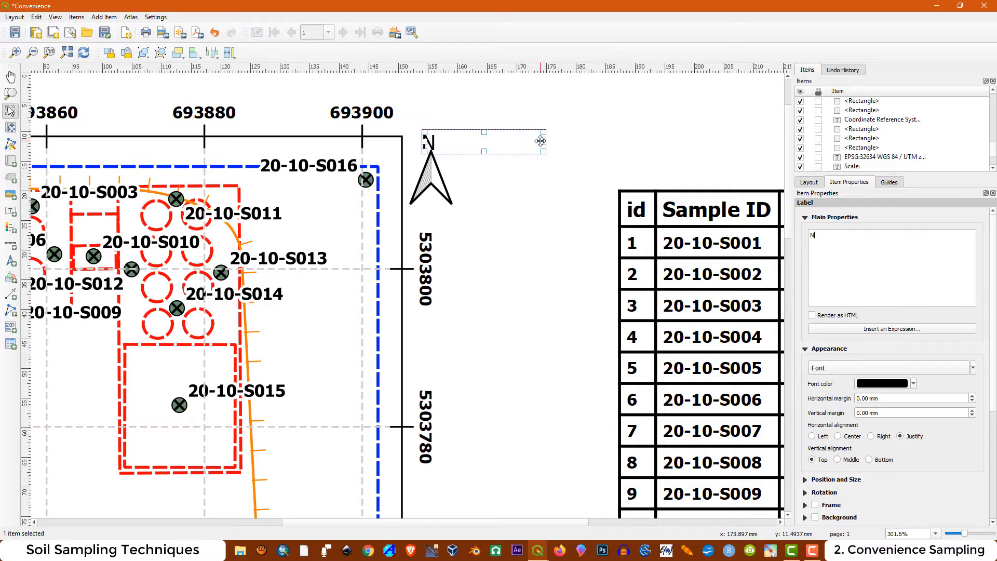
pyautogui.moveTo(543, 141); pyautogui.dragTo(434, 135)
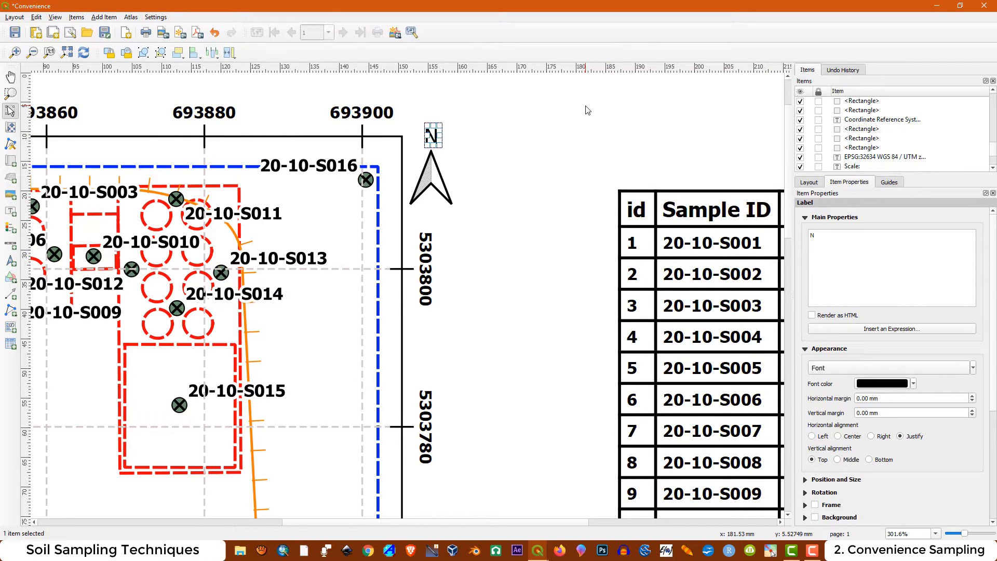
pyautogui.scroll(-1, 586, 106)
pyautogui.click(539, 148)
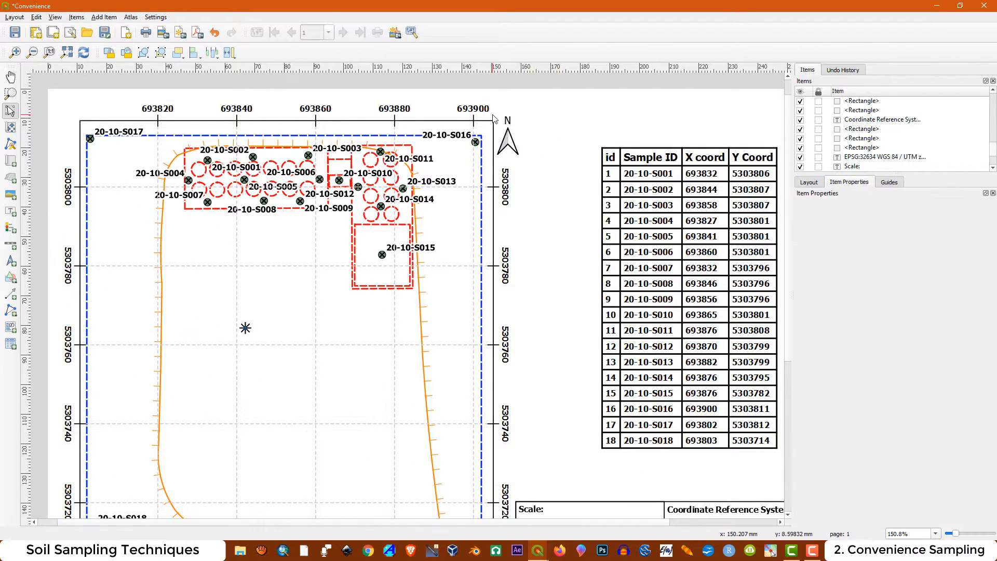
# Link the double-box scale bar to Map 1 and set its fixed segment width to 15 units
pyautogui.scroll(-1, 491, 112)
pyautogui.scroll(-1, 473, 312)
pyautogui.scroll(1, 448, 347)
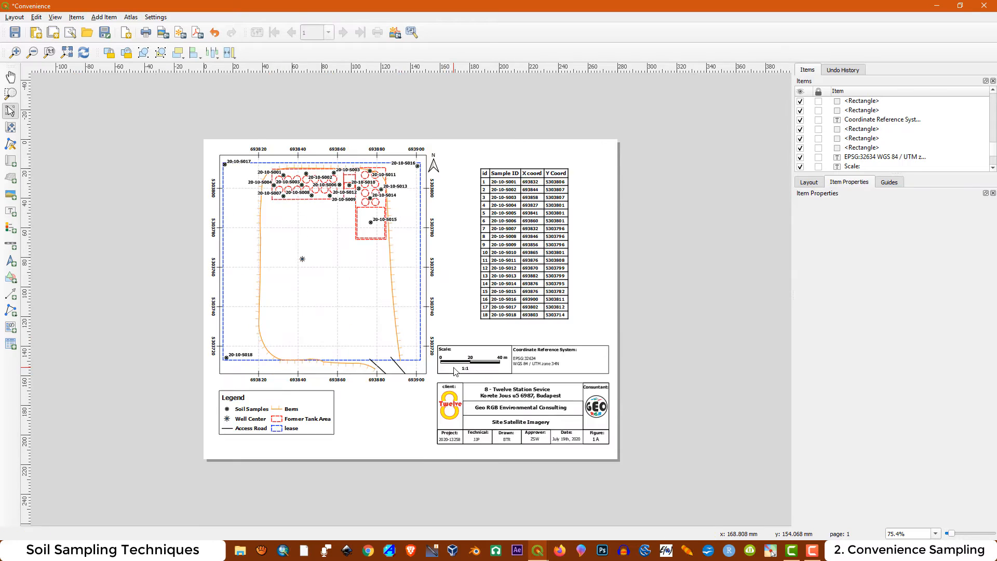
pyautogui.scroll(1, 457, 371)
pyautogui.scroll(1, 498, 375)
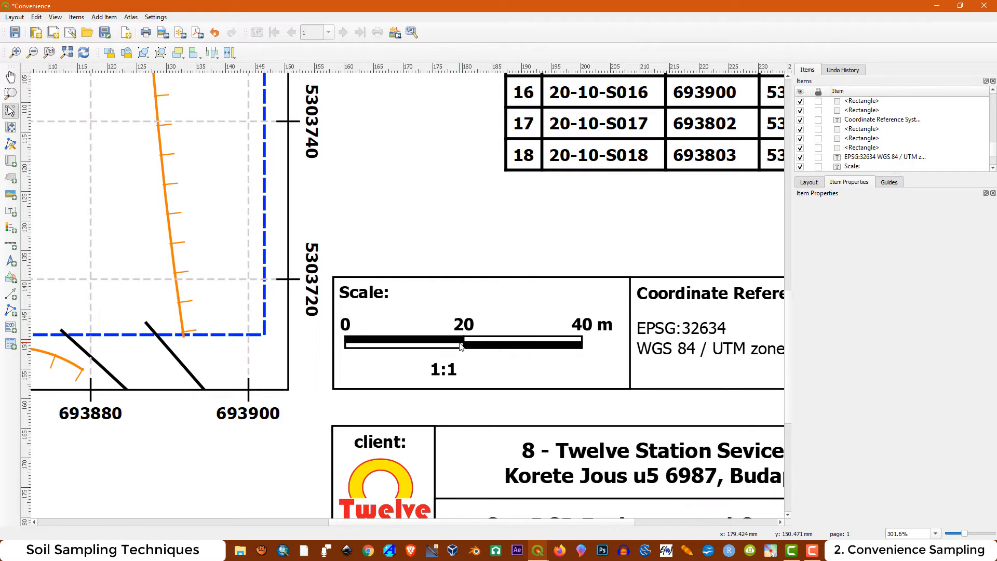
pyautogui.click(459, 342)
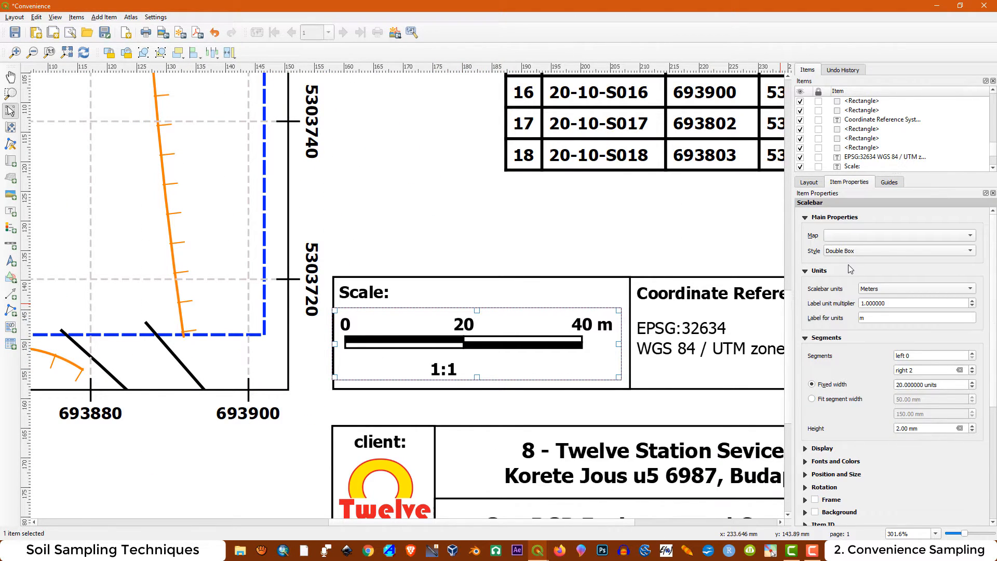
pyautogui.click(830, 235)
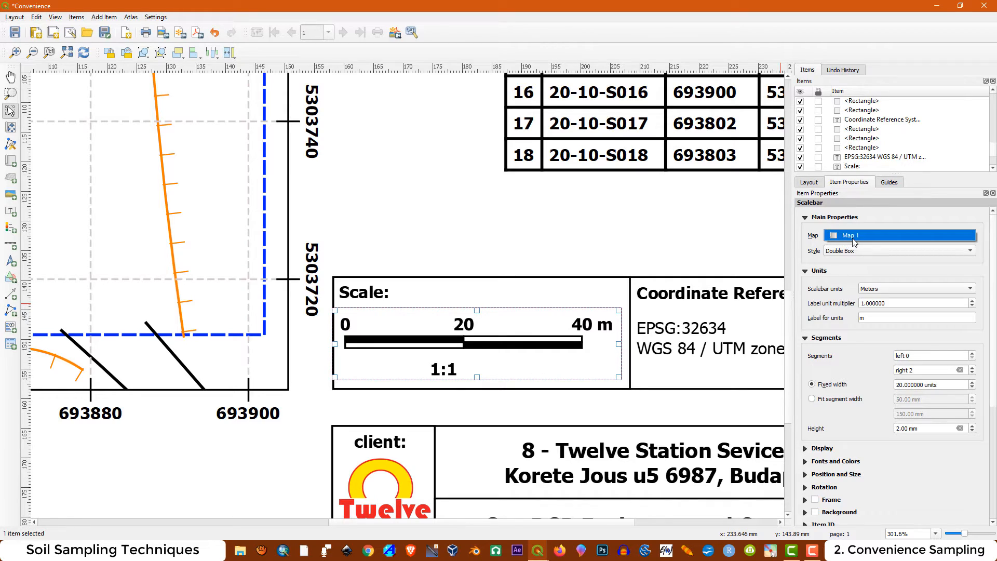
pyautogui.click(854, 237)
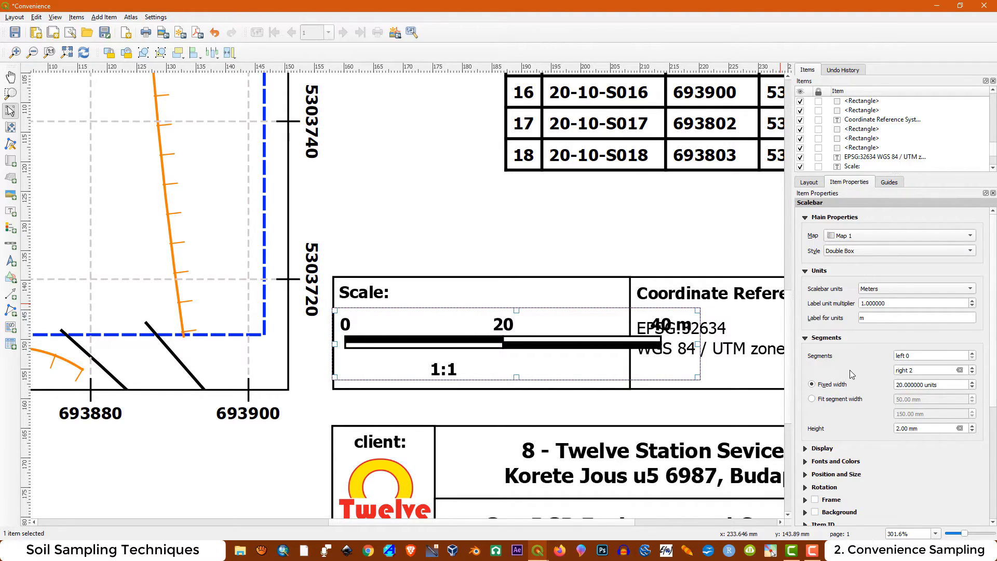
pyautogui.moveTo(939, 384); pyautogui.dragTo(877, 382)
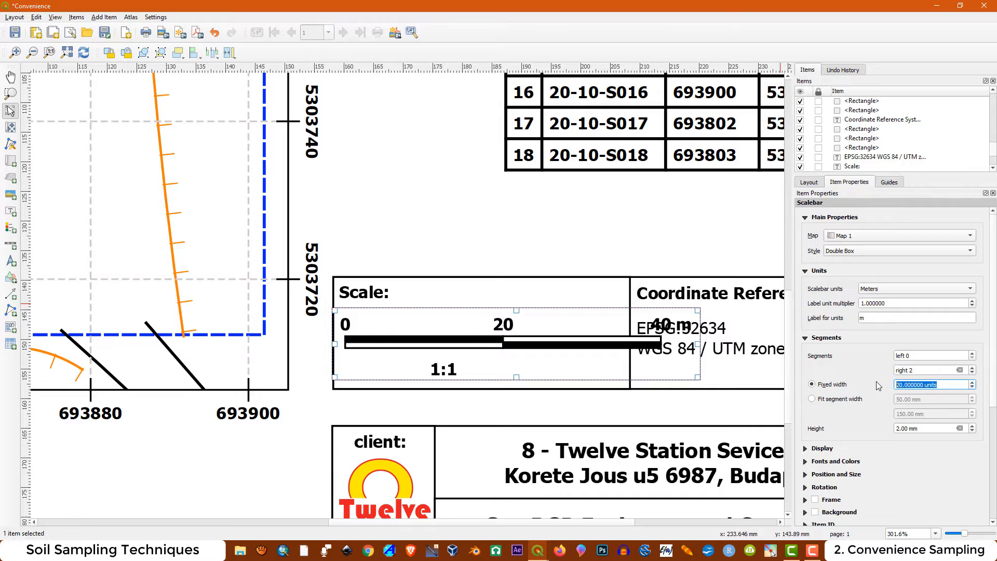
pyautogui.write('15')
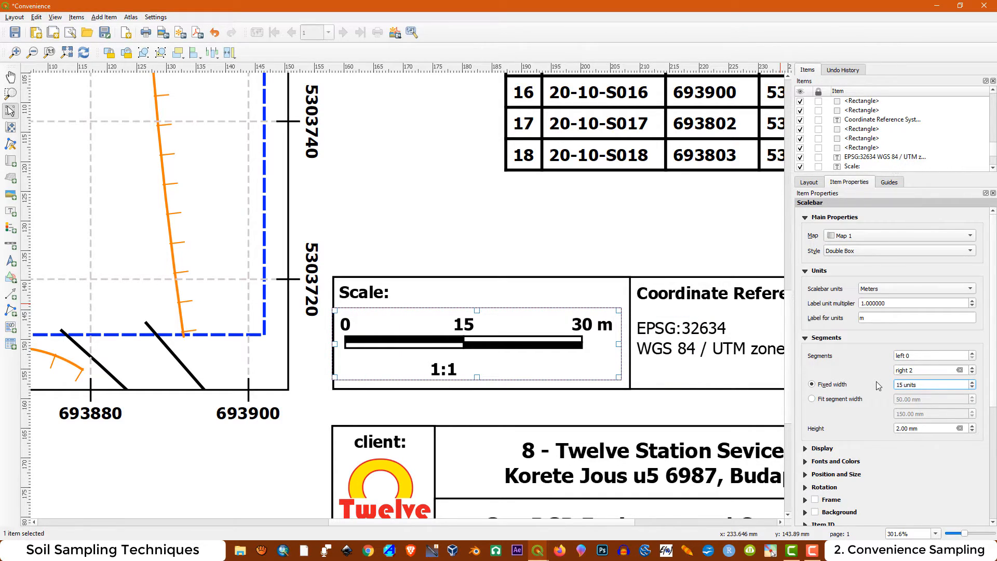
# Delete the numeric 1:1 scale below the scale bar
pyautogui.click(504, 267)
pyautogui.click(456, 380)
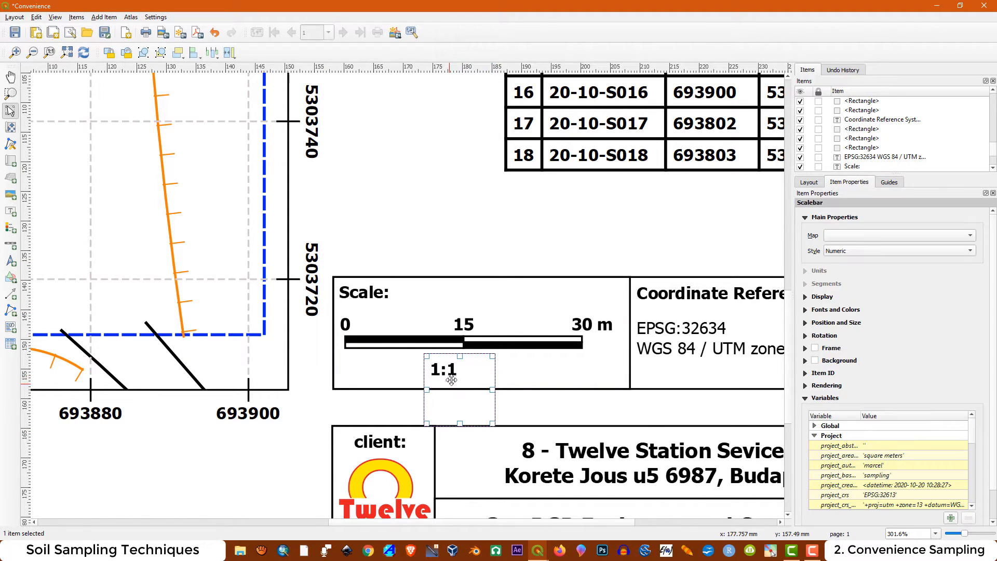
pyautogui.press('Delete')
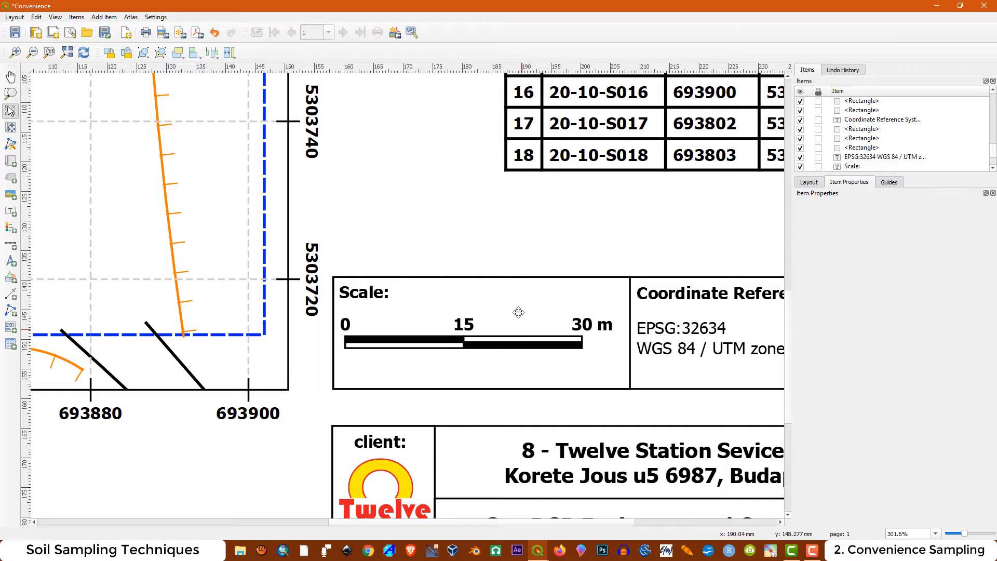
# Set the UTM zone in the coordinate reference system label to 13N
pyautogui.scroll(-1, 495, 287)
pyautogui.click(644, 317)
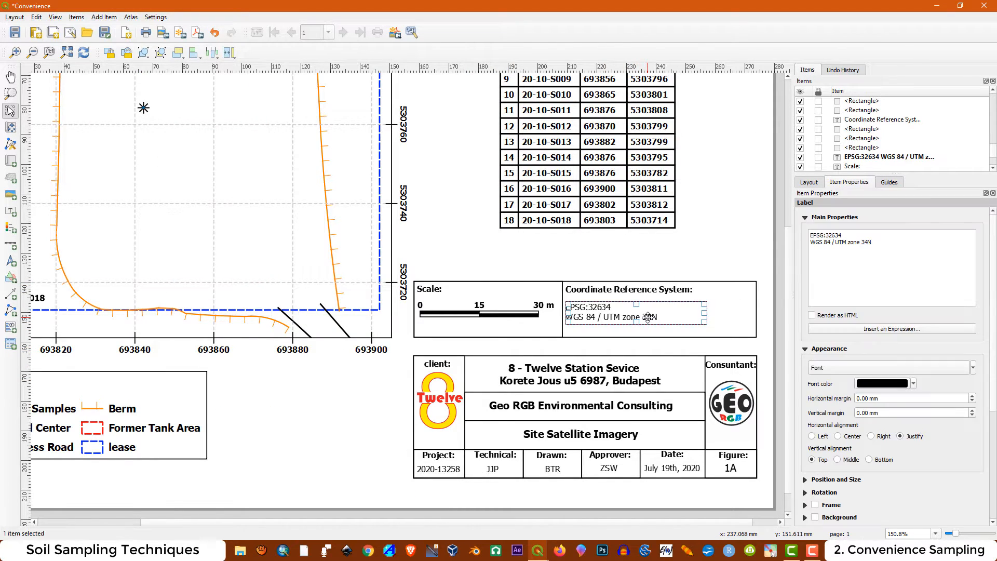
pyautogui.rightClick(863, 241)
pyautogui.click(860, 244)
pyautogui.write('13')
# Switch to the main QGIS project window and open the Image layer's properties
pyautogui.click(538, 554)
pyautogui.click(491, 471)
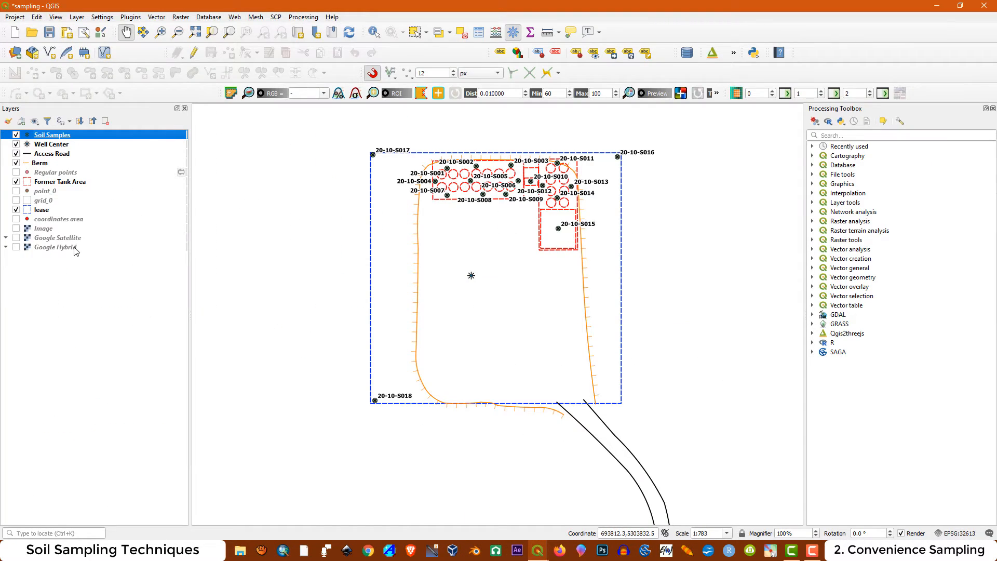
pyautogui.click(34, 230)
pyautogui.rightClick(44, 230)
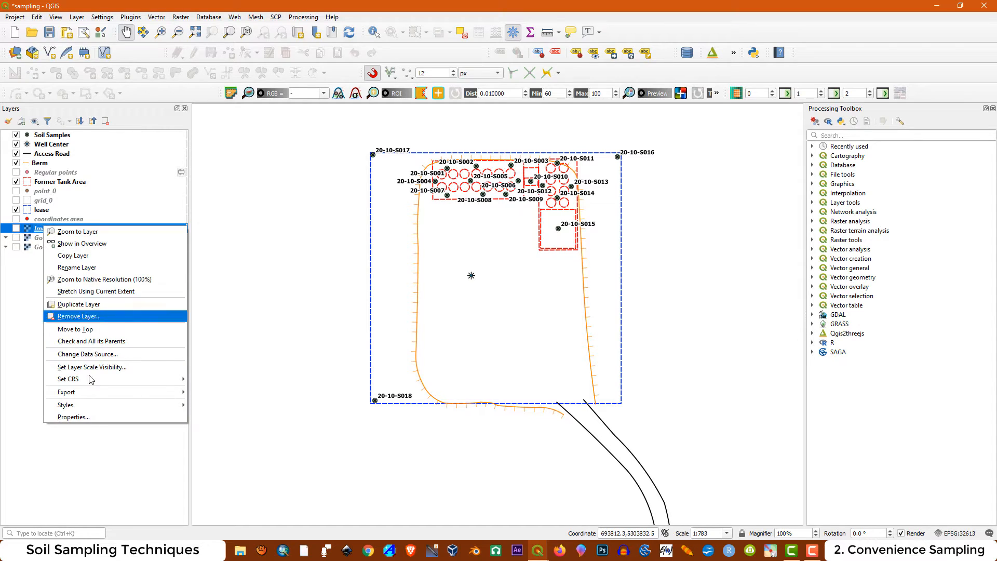
pyautogui.click(86, 421)
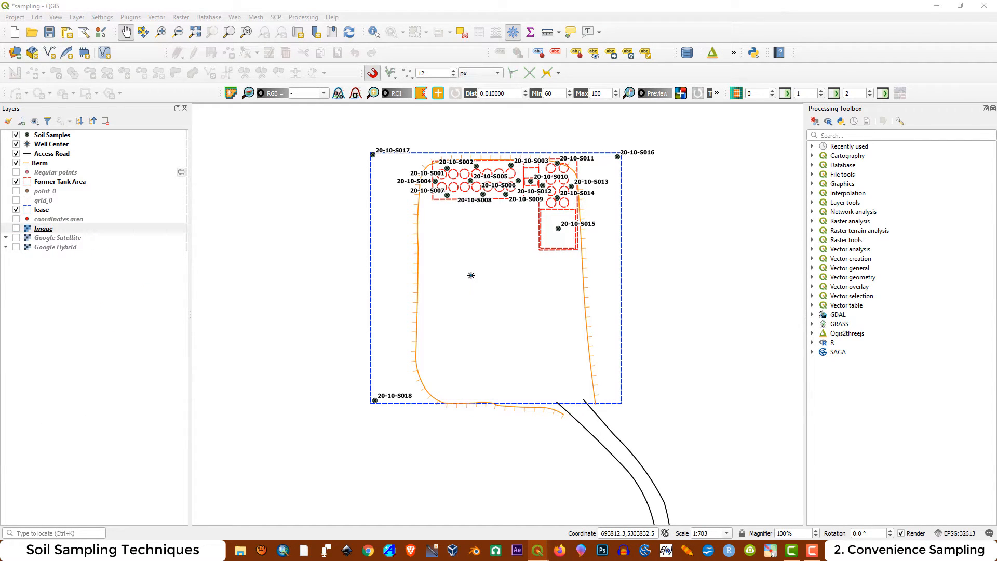
pyautogui.moveTo(583, 78); pyautogui.dragTo(425, 100)
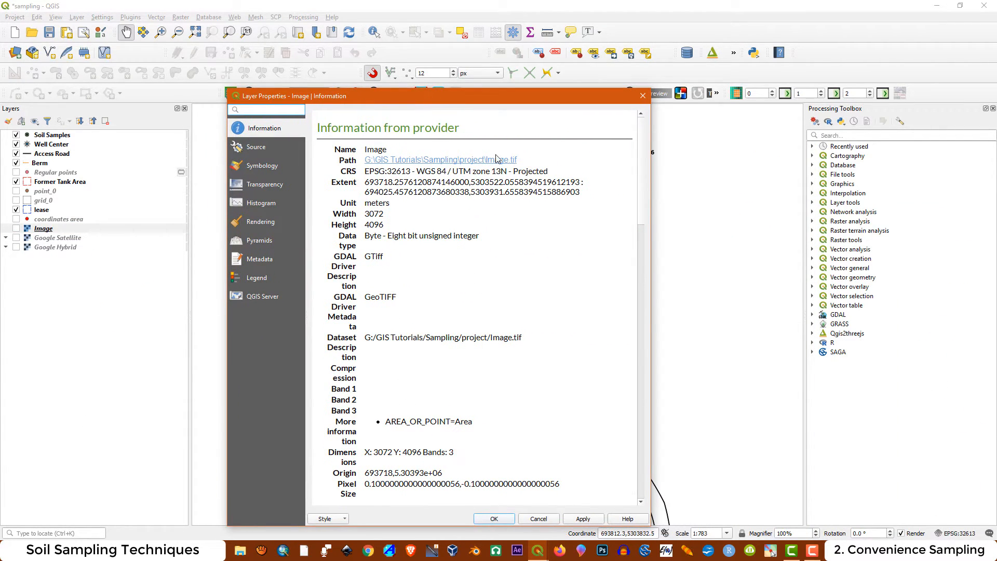
# Copy the EPSG number 32613 from the Image layer's CRS information and close the layer properties
pyautogui.click(479, 198)
pyautogui.moveTo(410, 172); pyautogui.dragTo(387, 171)
pyautogui.rightClick(388, 173)
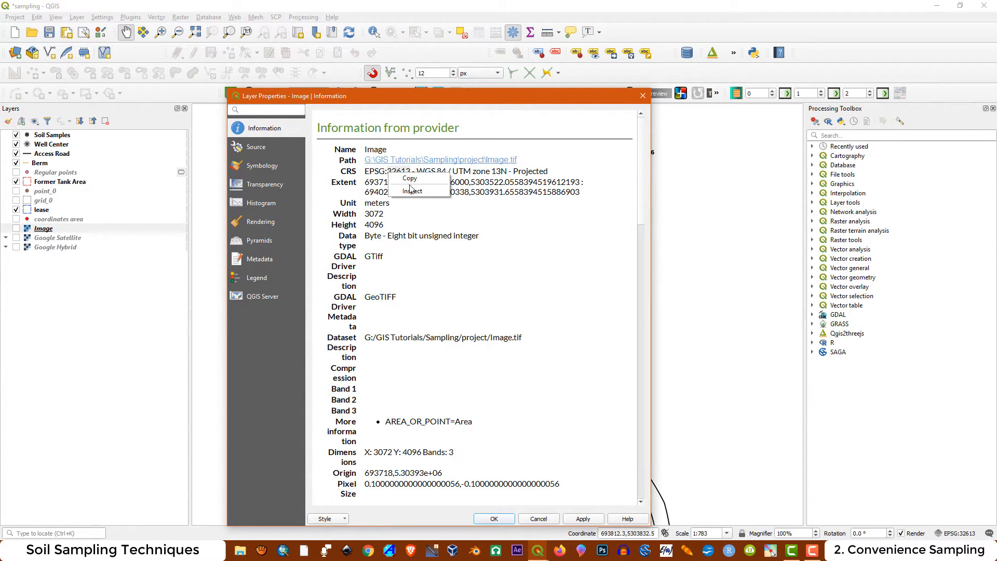
pyautogui.click(410, 178)
pyautogui.click(643, 96)
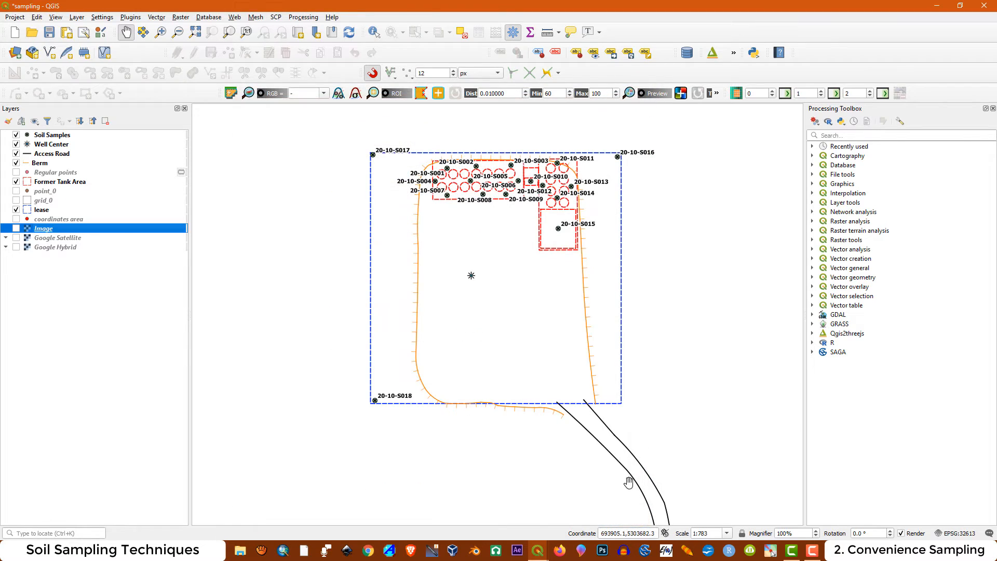
# Switch back to the Convenience layout, replace the label's EPSG number with the copied 32613 and move the label slightly up
pyautogui.moveTo(538, 551)
pyautogui.click(591, 482)
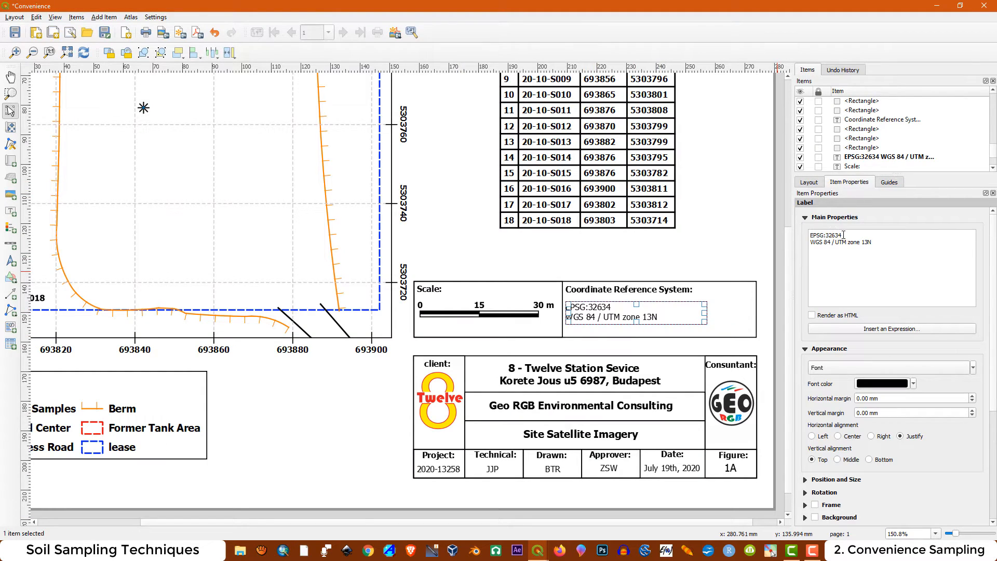
pyautogui.moveTo(843, 235); pyautogui.dragTo(834, 235)
pyautogui.rightClick(827, 234)
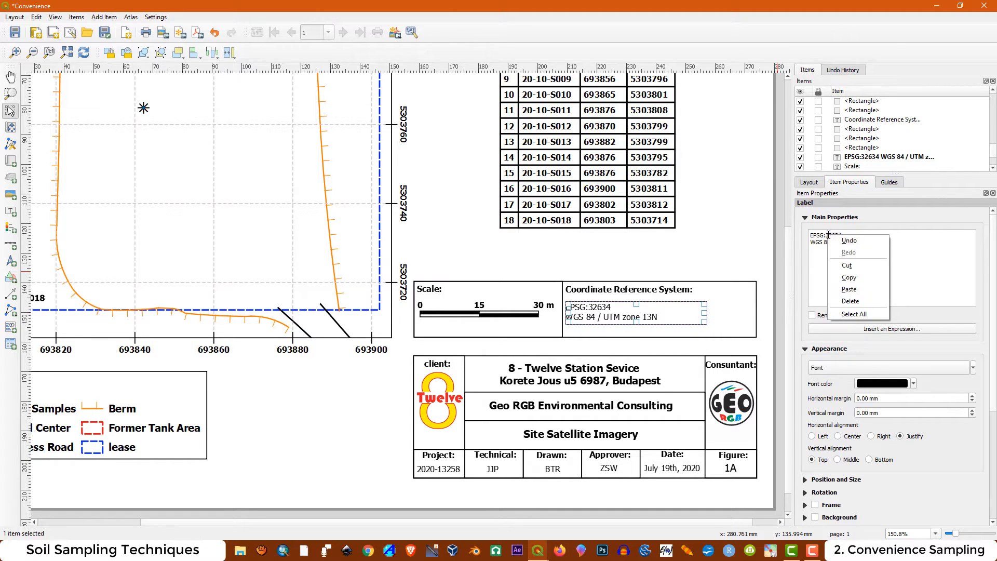
pyautogui.click(859, 290)
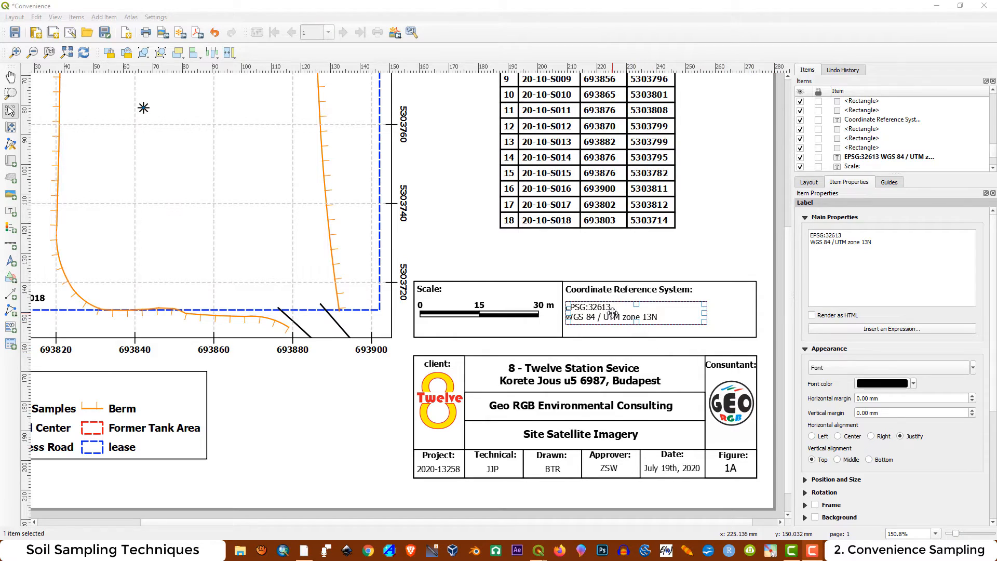
pyautogui.moveTo(608, 314); pyautogui.dragTo(623, 299)
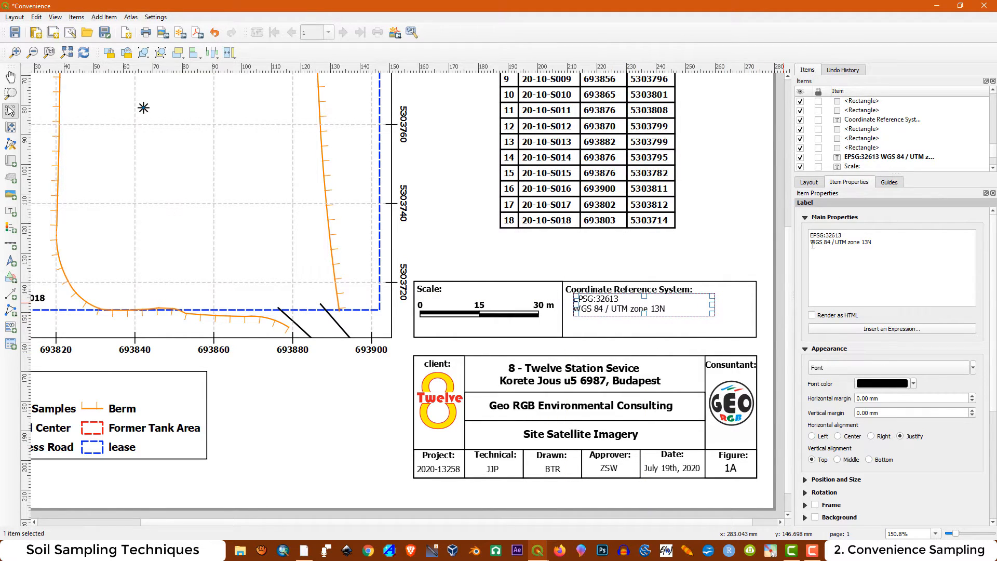
# Join the EPSG code and UTM zone into one line of text and shorten the frame of the Coordinate Reference System heading
pyautogui.press('BackSpace')
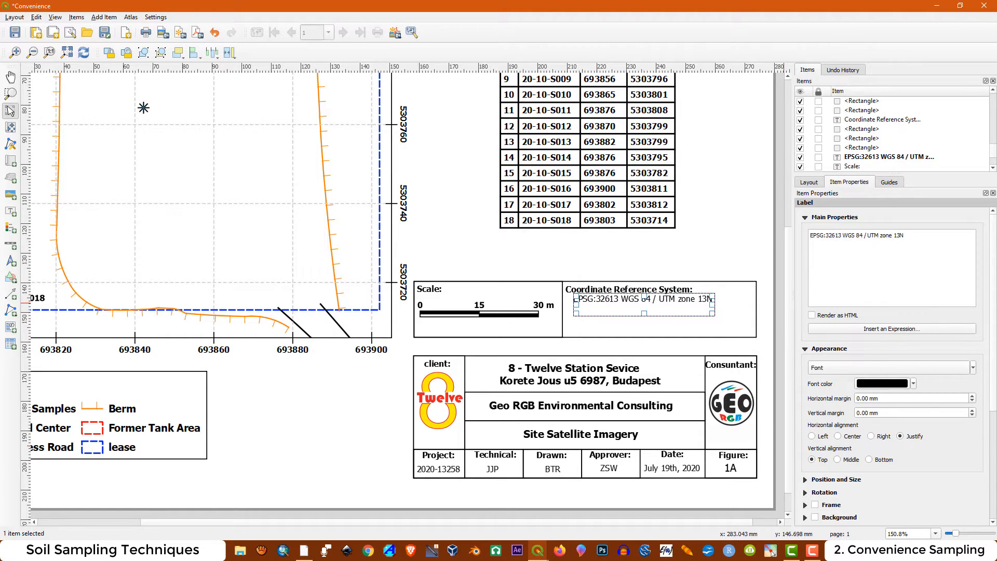
pyautogui.click(598, 304)
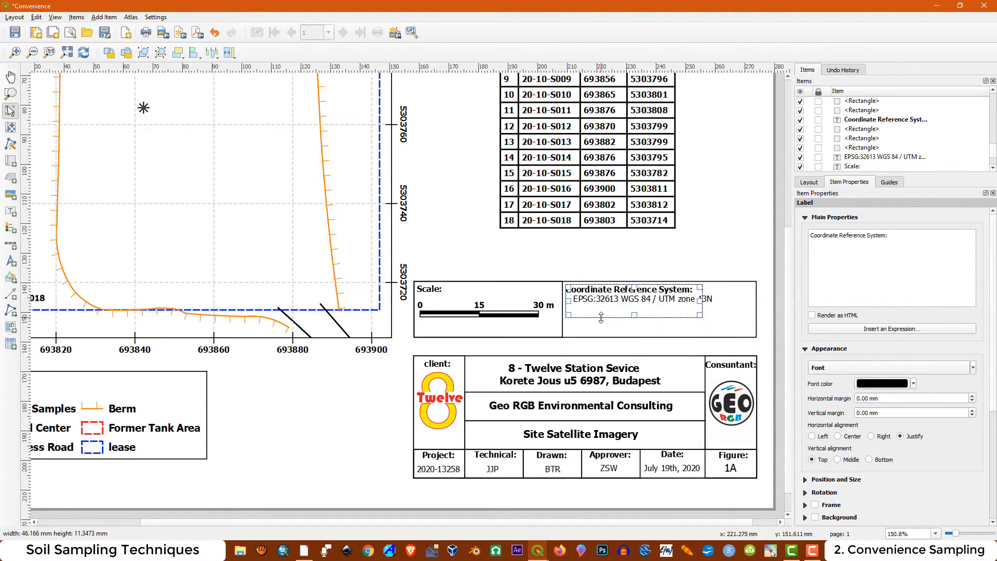
pyautogui.moveTo(611, 288); pyautogui.dragTo(669, 254)
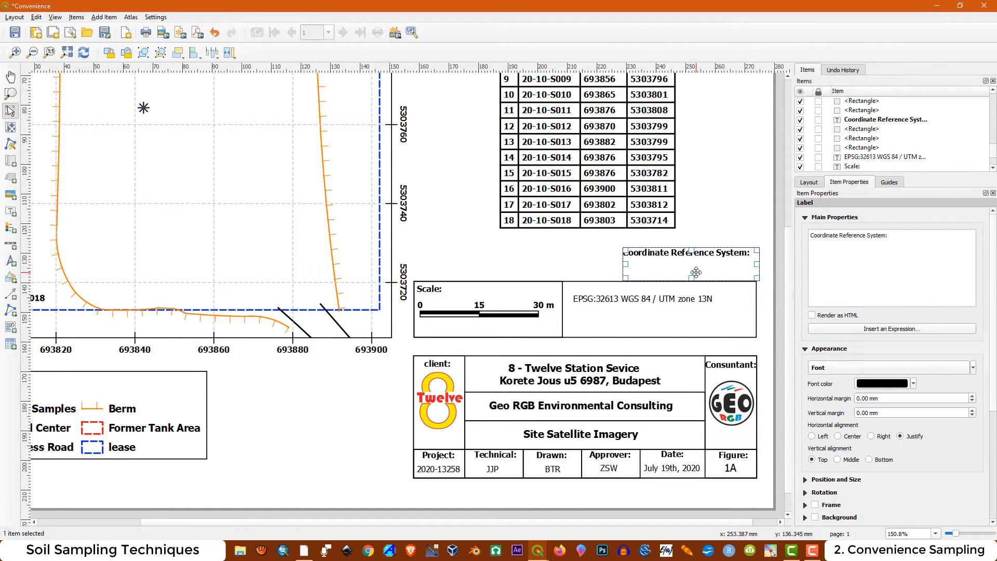
pyautogui.hotkey('ctrl', 'z')
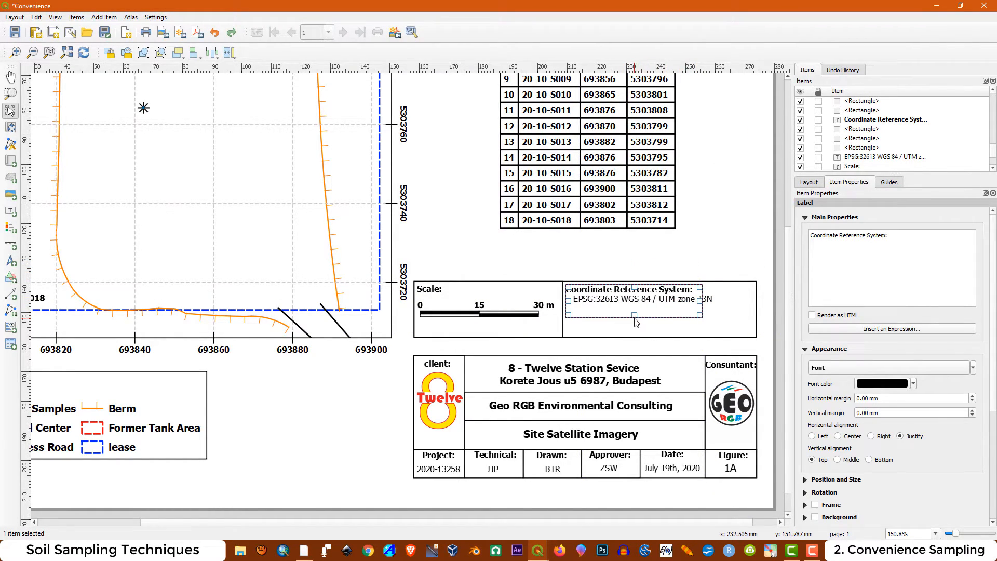
pyautogui.moveTo(636, 312); pyautogui.dragTo(678, 314)
# Move the EPSG:32613 label up and slightly left, directly under the Coordinate Reference System heading
pyautogui.click(703, 302)
pyautogui.scroll(1, 592, 308)
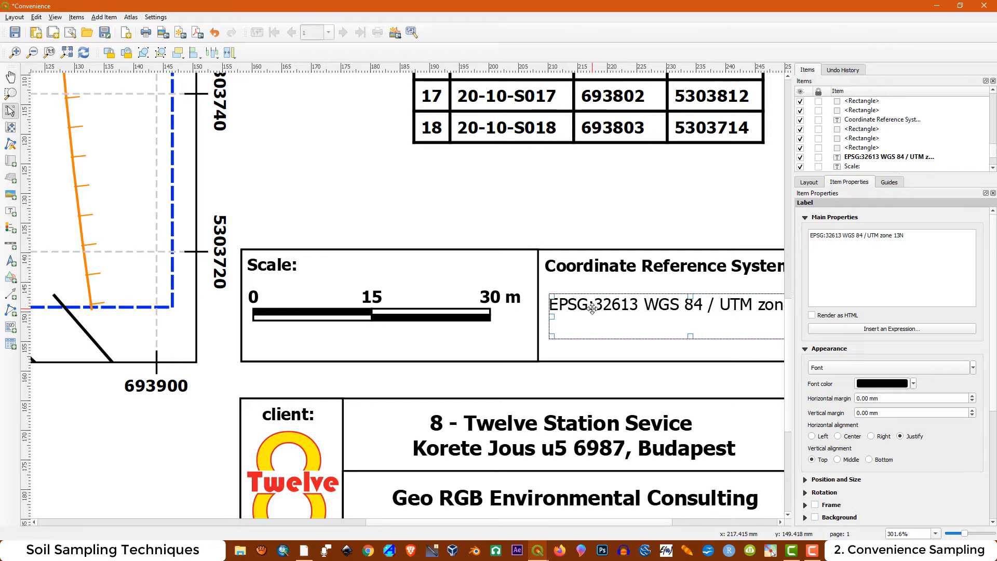
pyautogui.moveTo(592, 308); pyautogui.dragTo(586, 274)
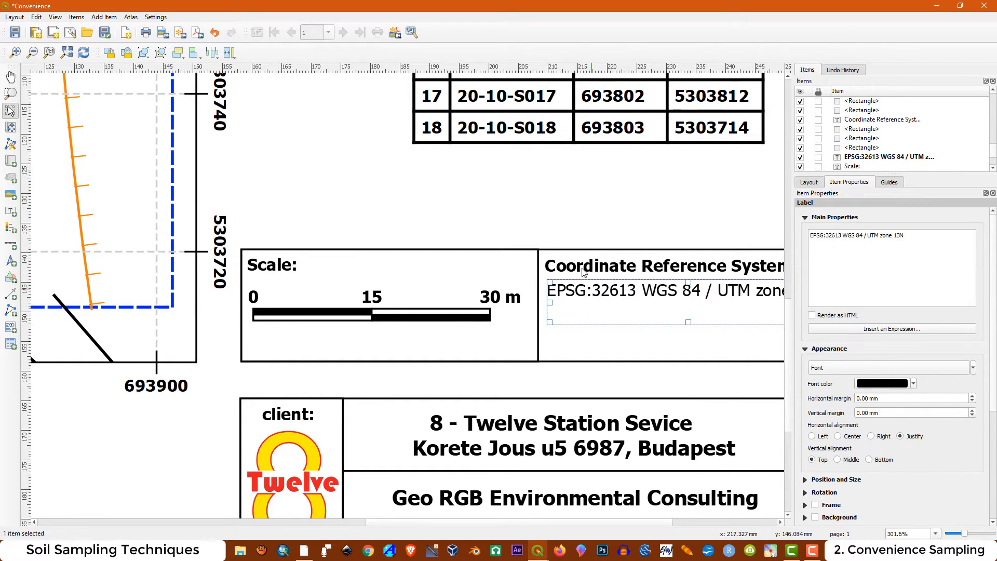
pyautogui.scroll(-2, 586, 274)
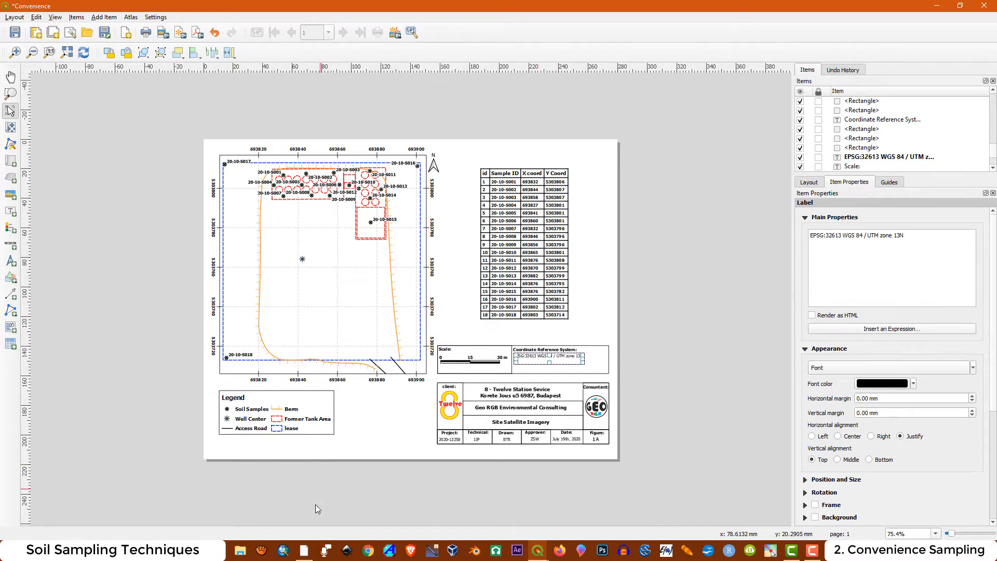
# Switch to Google Earth Pro to check the satellite imagery date and return to the Convenience layout
pyautogui.click(305, 550)
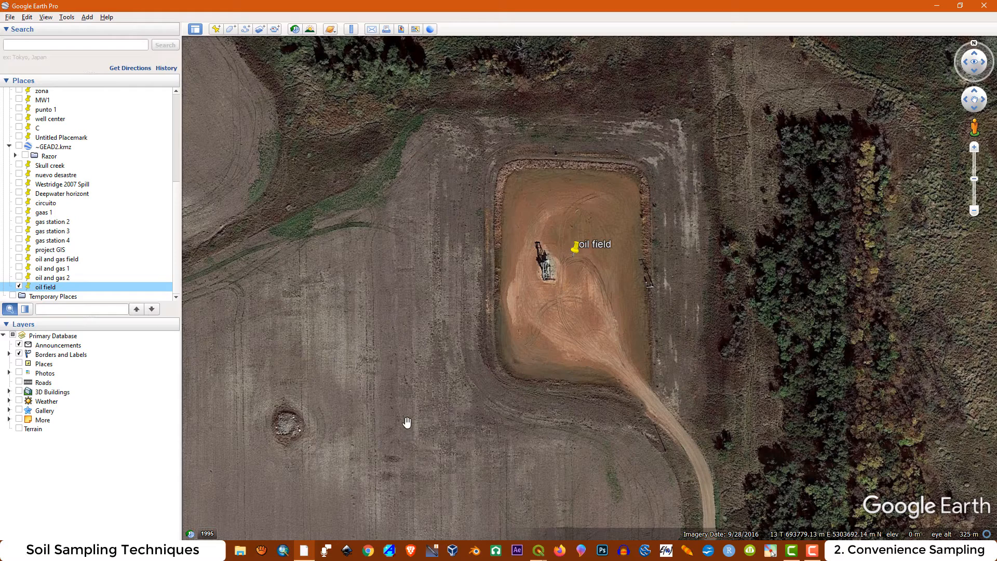
pyautogui.click(538, 550)
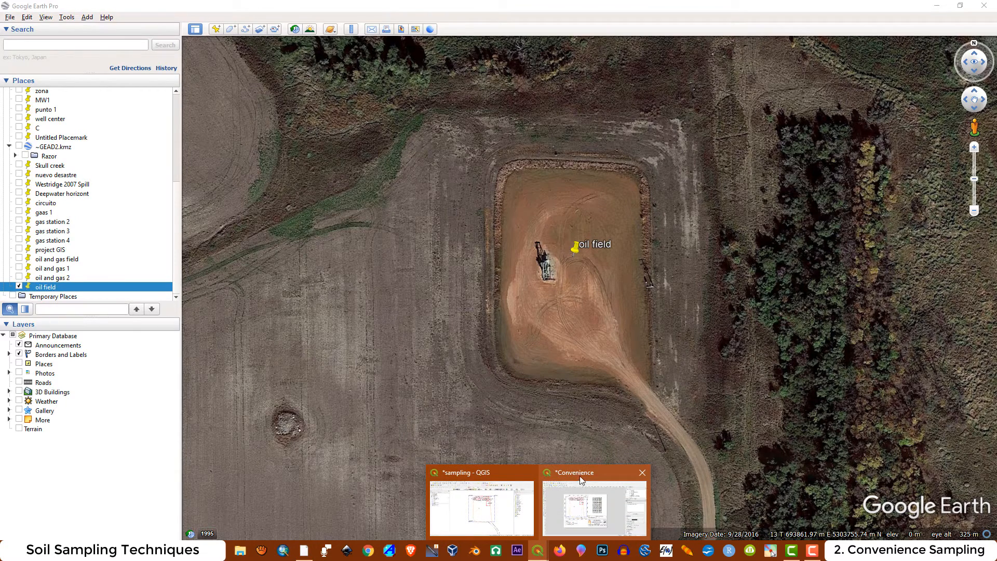
pyautogui.click(581, 478)
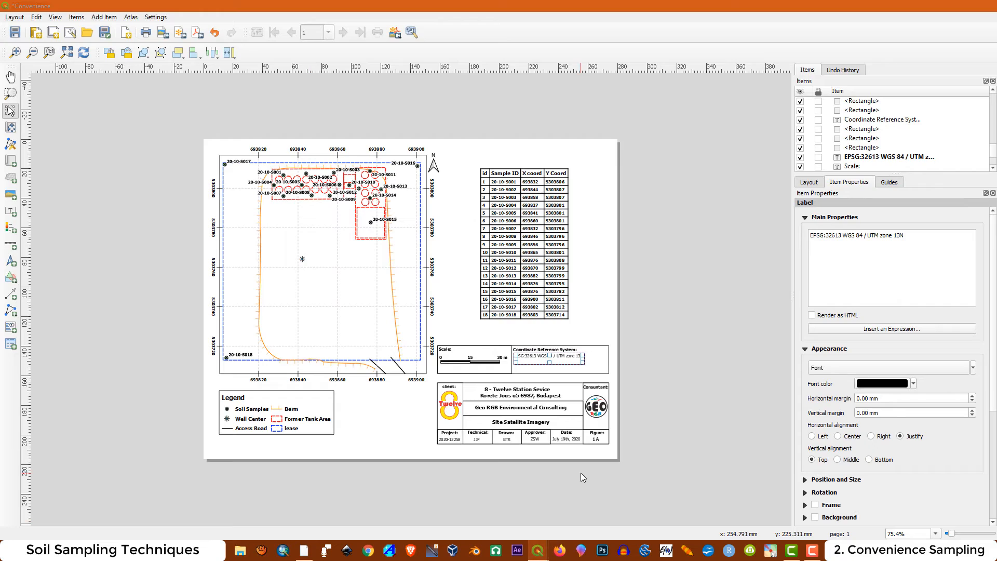
# Duplicate the Coordinate Reference System heading, place the copy below the EPSG label and change its text to "Note:"
pyautogui.click(525, 370)
pyautogui.click(671, 388)
pyautogui.scroll(2, 542, 357)
pyautogui.click(542, 329)
pyautogui.hotkey('ctrl', 'c')
pyautogui.hotkey('ctrl', 'v')
pyautogui.moveTo(647, 339); pyautogui.dragTo(478, 377)
pyautogui.moveTo(890, 236); pyautogui.dragTo(811, 236)
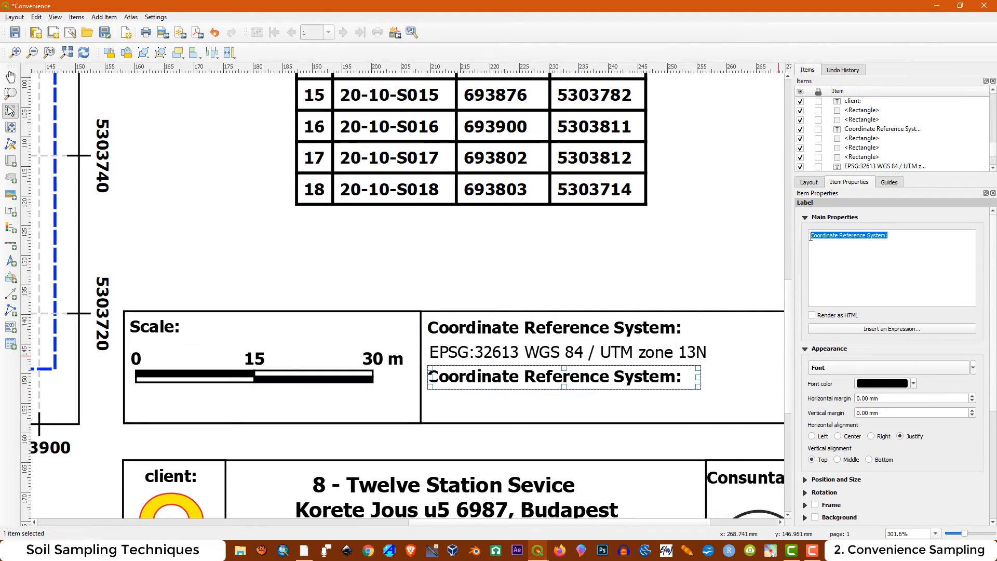
pyautogui.write('Note:')
pyautogui.click(556, 276)
# Add a label under Note: reading "Access Road and Berm were digitized from the Google Earth satellite image from 9/28/2016"
pyautogui.click(11, 211)
pyautogui.moveTo(432, 392); pyautogui.dragTo(732, 416)
pyautogui.moveTo(844, 236); pyautogui.dragTo(812, 236)
pyautogui.hotkey('ctrl', 'v')
# Widen the digitizing note's frame to nearly the box's right border, move it up and set its font size to 6
pyautogui.click(889, 368)
pyautogui.click(556, 358)
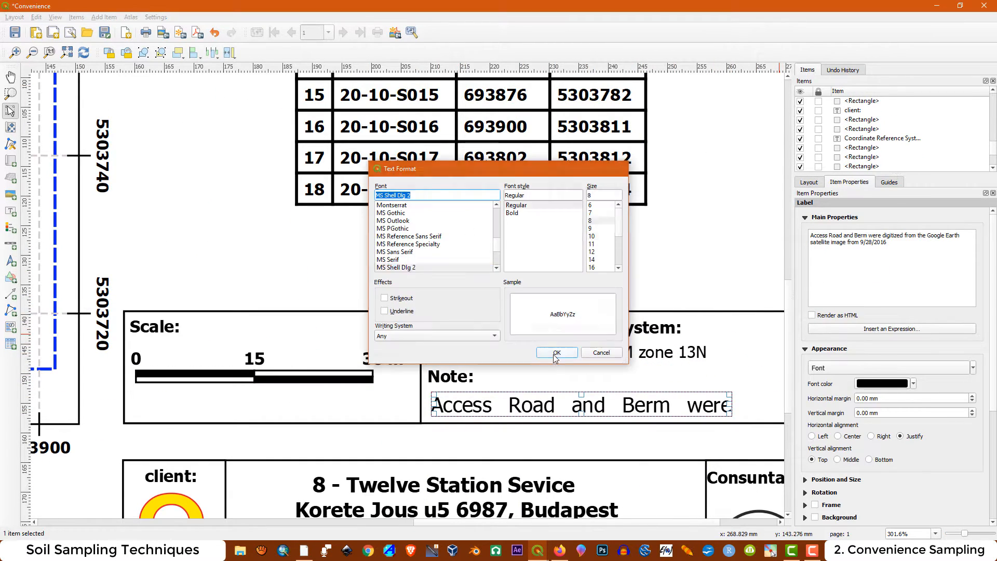
pyautogui.moveTo(637, 316); pyautogui.dragTo(710, 316)
pyautogui.moveTo(525, 305); pyautogui.dragTo(525, 298)
pyautogui.click(877, 368)
pyautogui.click(590, 205)
pyautogui.click(557, 354)
# Reduce the EPSG:32613 WGS 84 / UTM zone 13N label's font size to match the note text
pyautogui.click(452, 265)
pyautogui.click(878, 368)
pyautogui.click(557, 353)
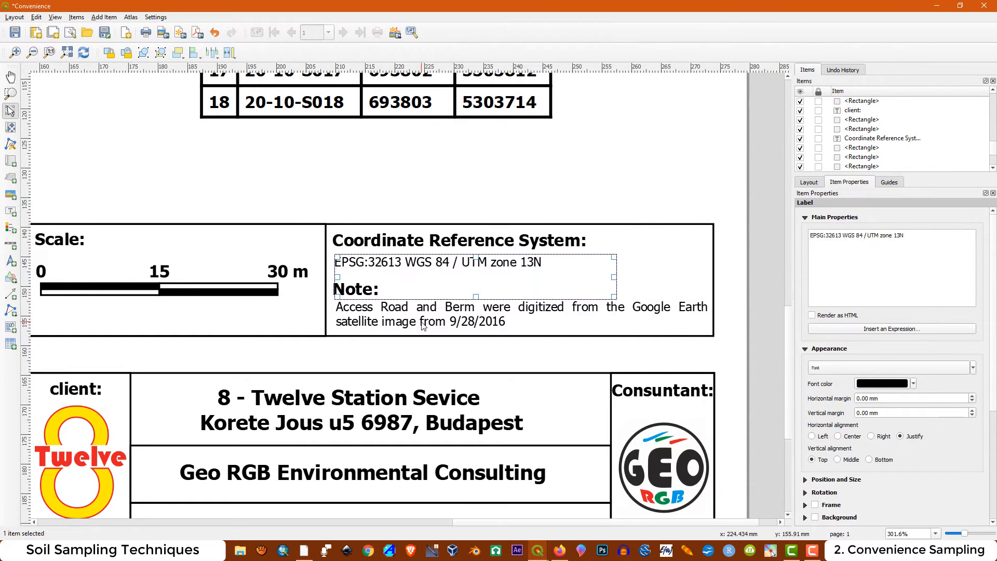
pyautogui.click(423, 326)
pyautogui.click(573, 270)
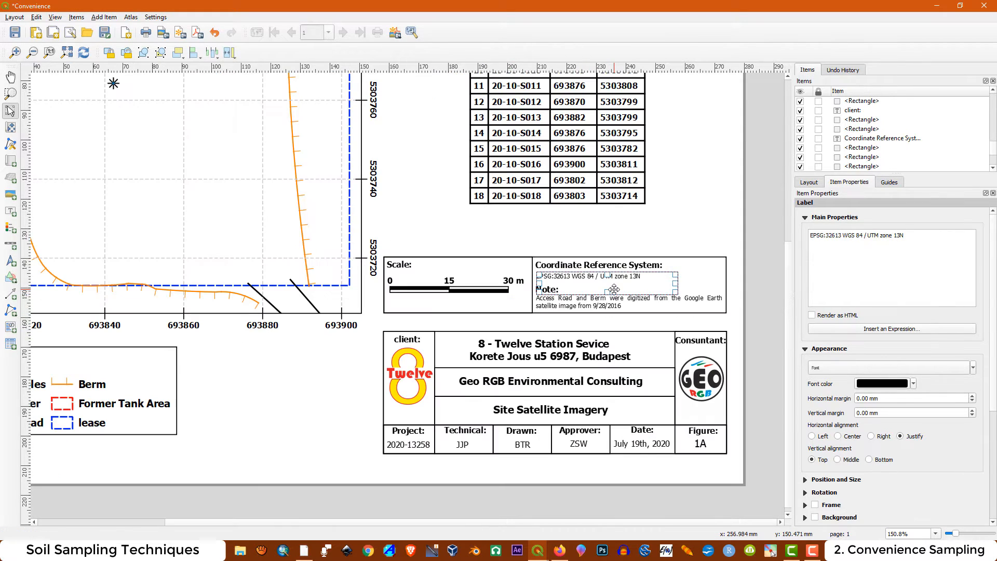
pyautogui.scroll(-1, 612, 289)
pyautogui.scroll(-1, 625, 289)
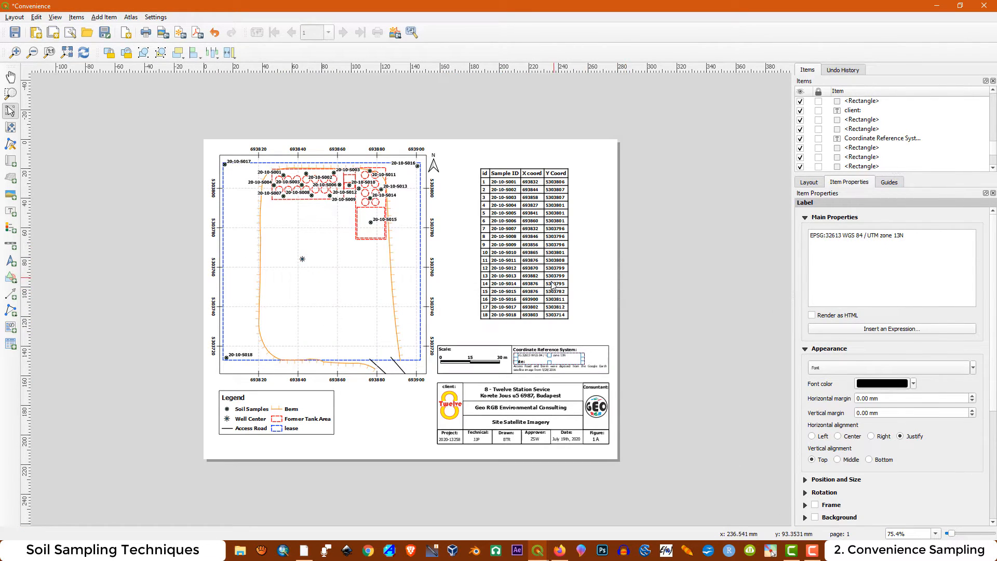
pyautogui.click(307, 550)
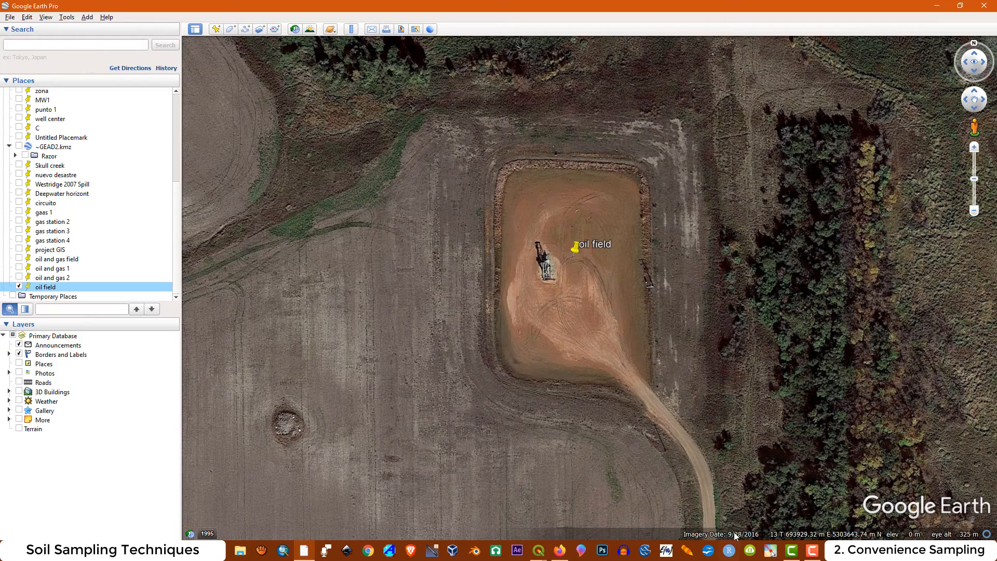
pyautogui.click(772, 553)
pyautogui.click(812, 551)
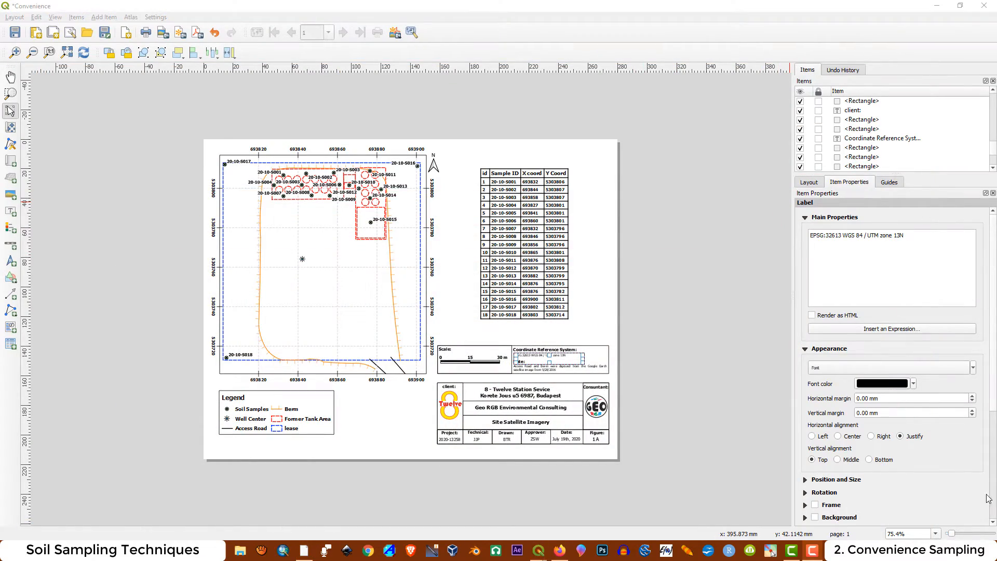
# Delete the label with the client's station name and address from the title block
pyautogui.scroll(1, 524, 439)
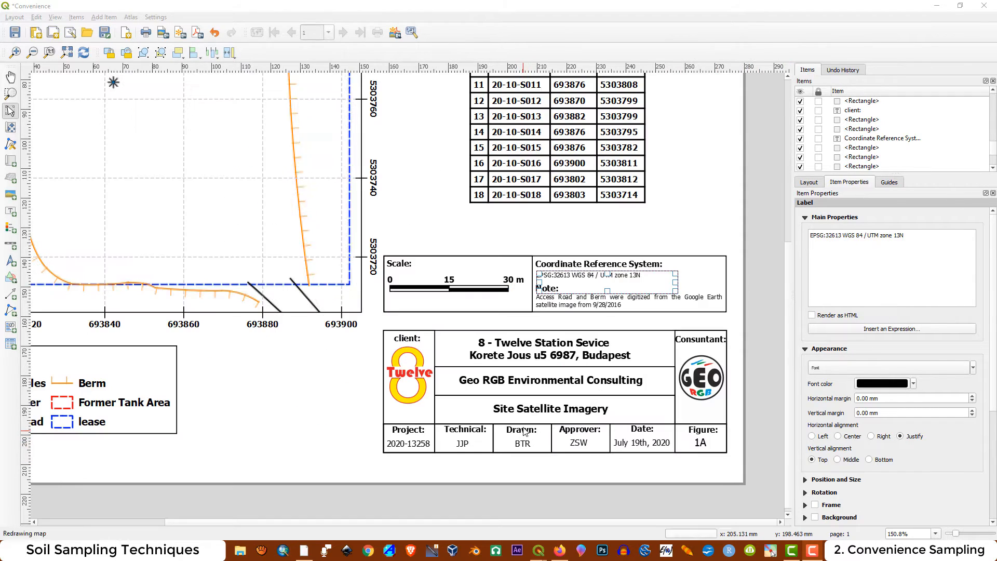
pyautogui.click(570, 358)
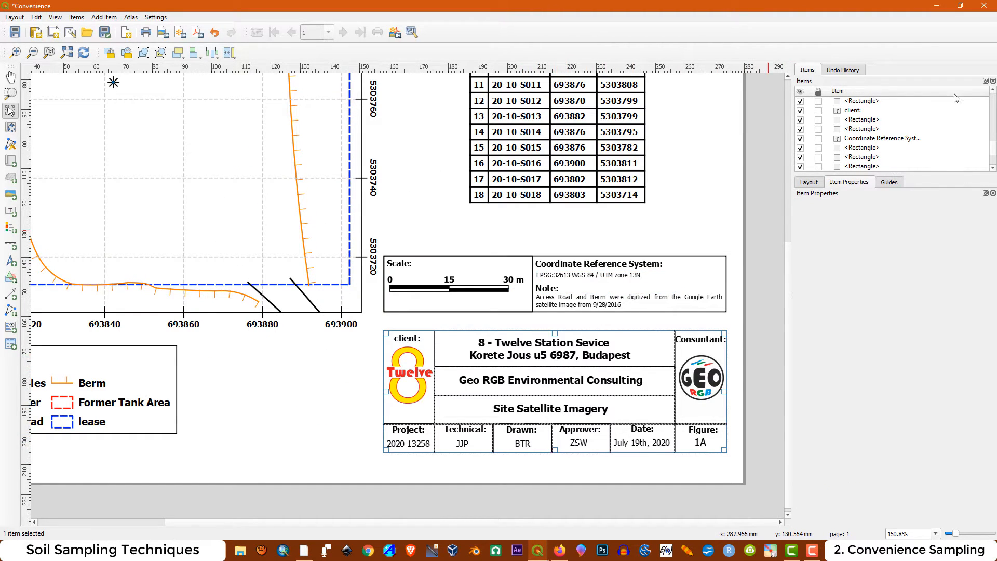
pyautogui.scroll(-2, 907, 139)
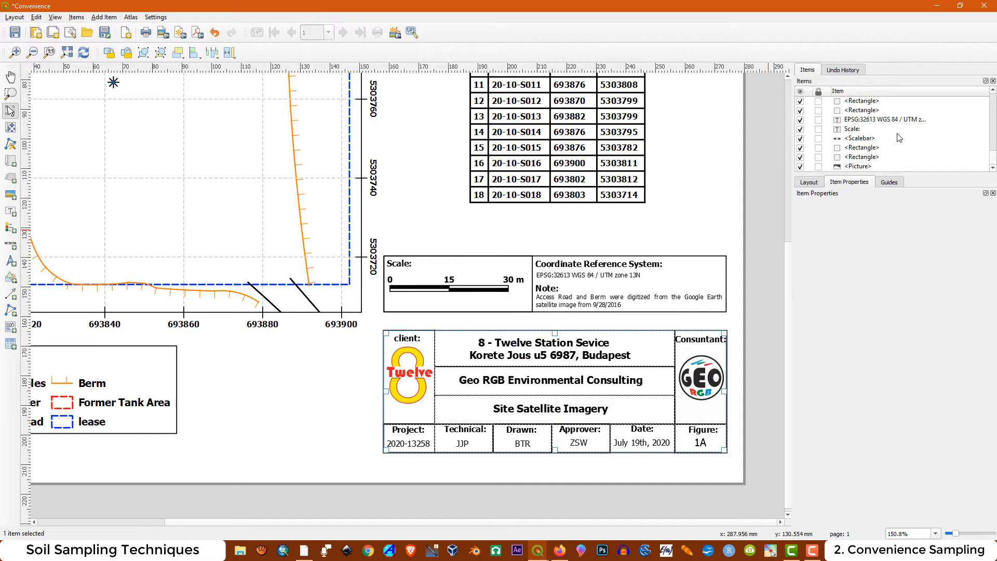
pyautogui.moveTo(994, 159); pyautogui.dragTo(996, 131)
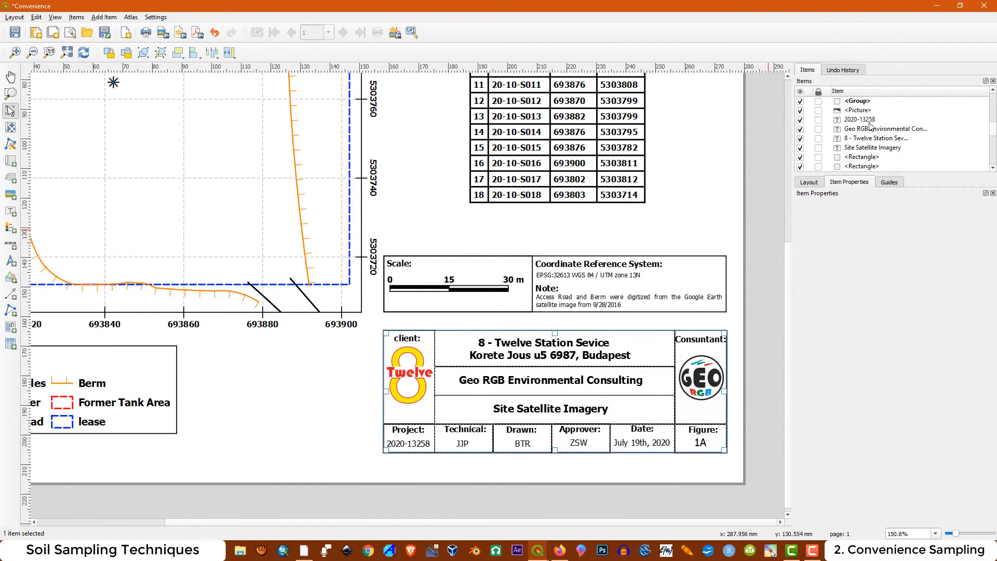
pyautogui.click(865, 139)
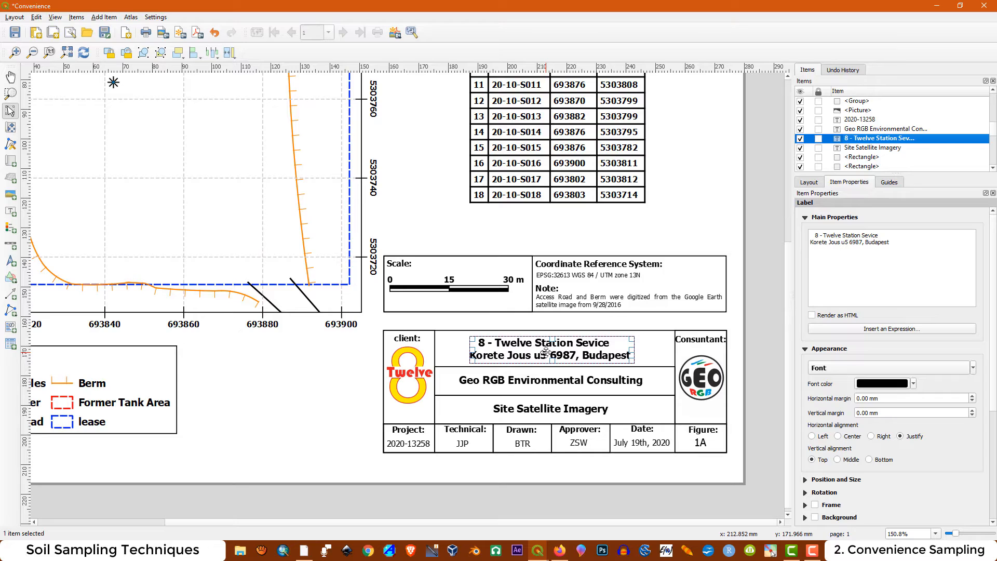
pyautogui.press('Delete')
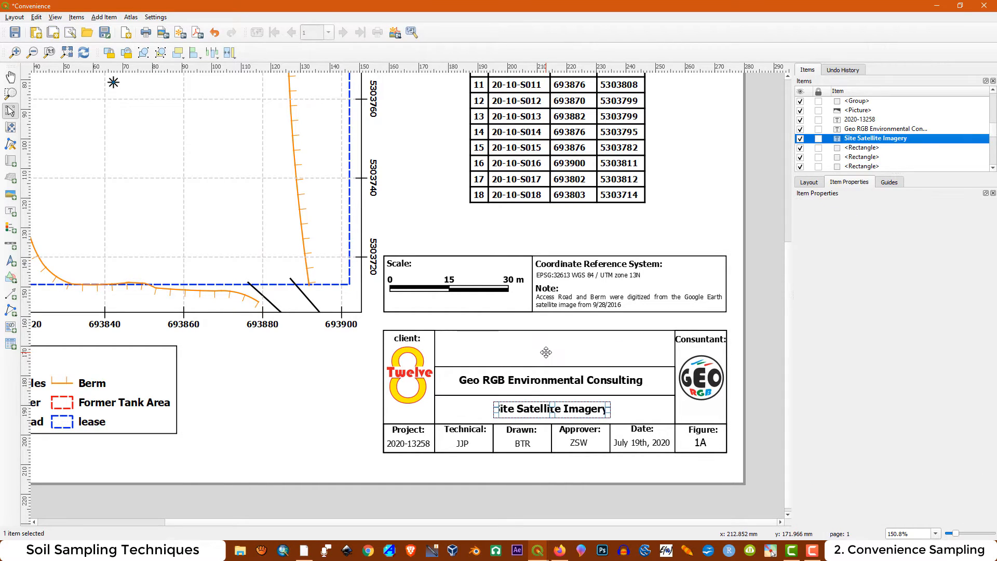
# Replace the title block text "Site Satellite Imagery" with "Soil Sampling"
pyautogui.click(546, 408)
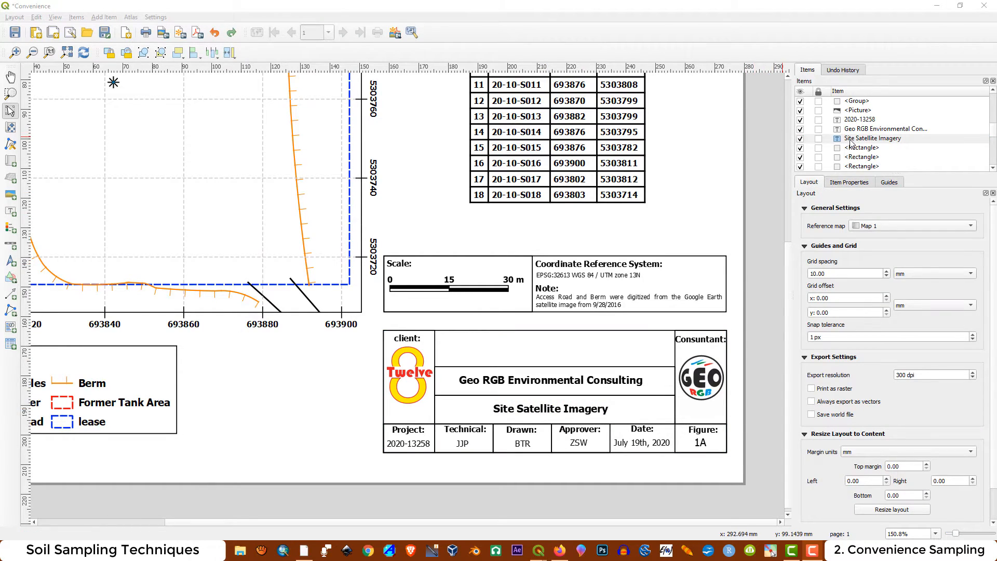
pyautogui.rightClick(851, 139)
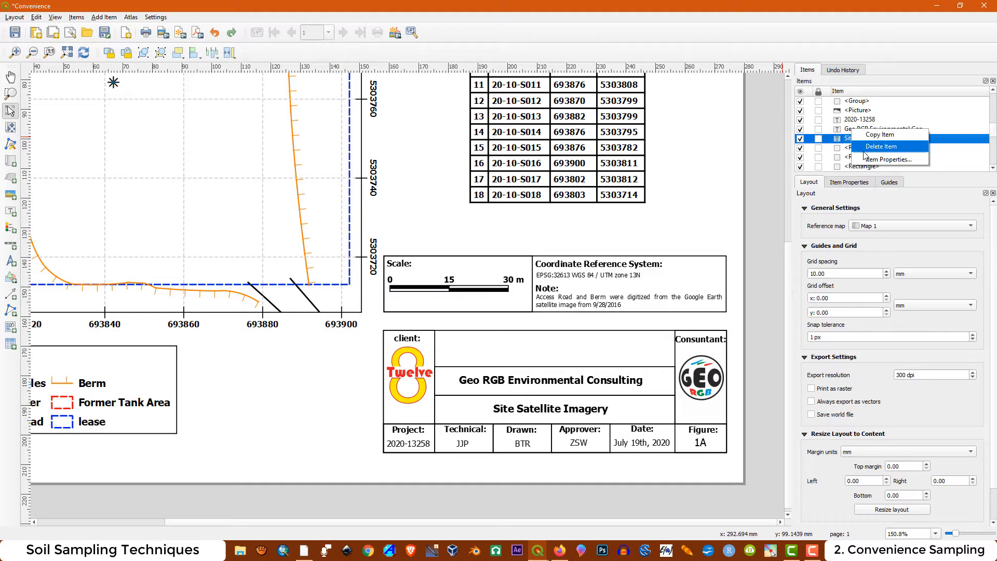
pyautogui.click(870, 160)
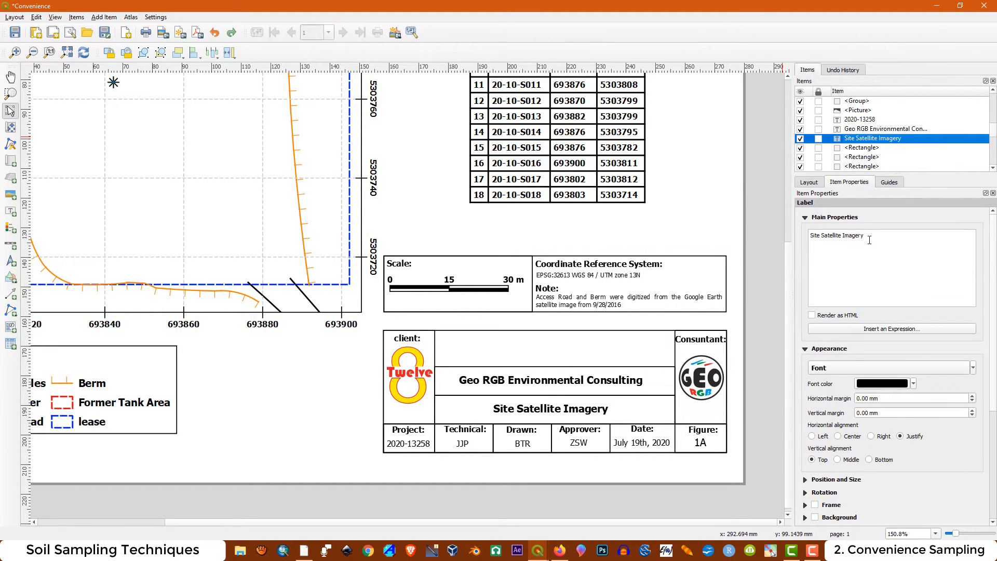
pyautogui.moveTo(869, 240); pyautogui.dragTo(803, 234)
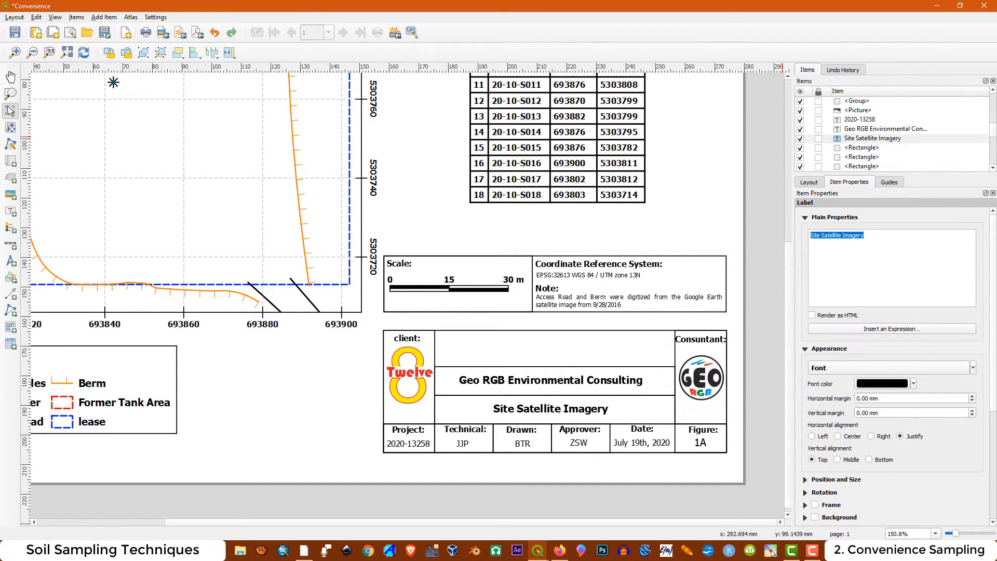
pyautogui.write('Soil Sampling')
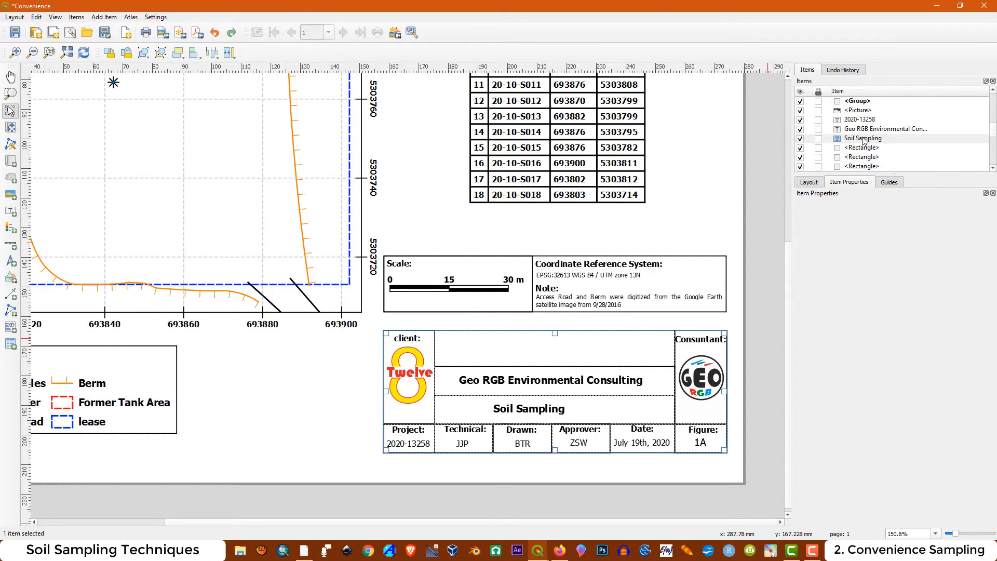
# Try to move the Soil Sampling label within the title block, and undo the resulting shift of the frame group
pyautogui.click(854, 139)
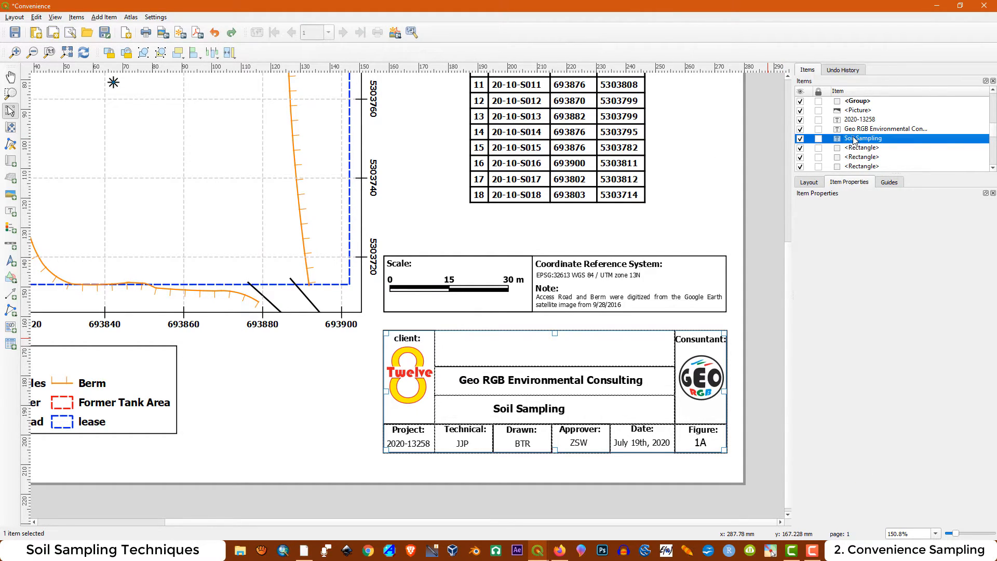
pyautogui.click(530, 410)
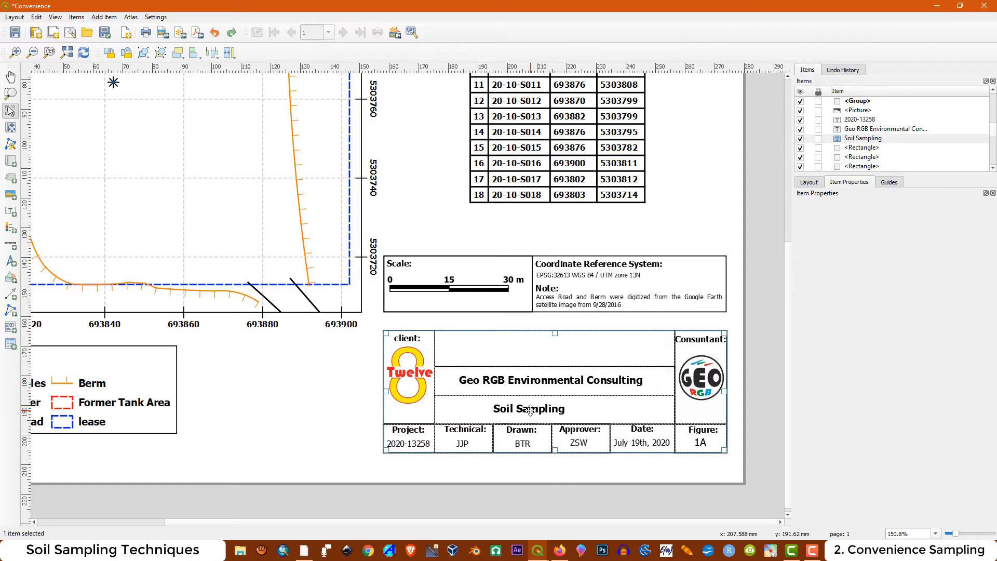
pyautogui.doubleClick(530, 411)
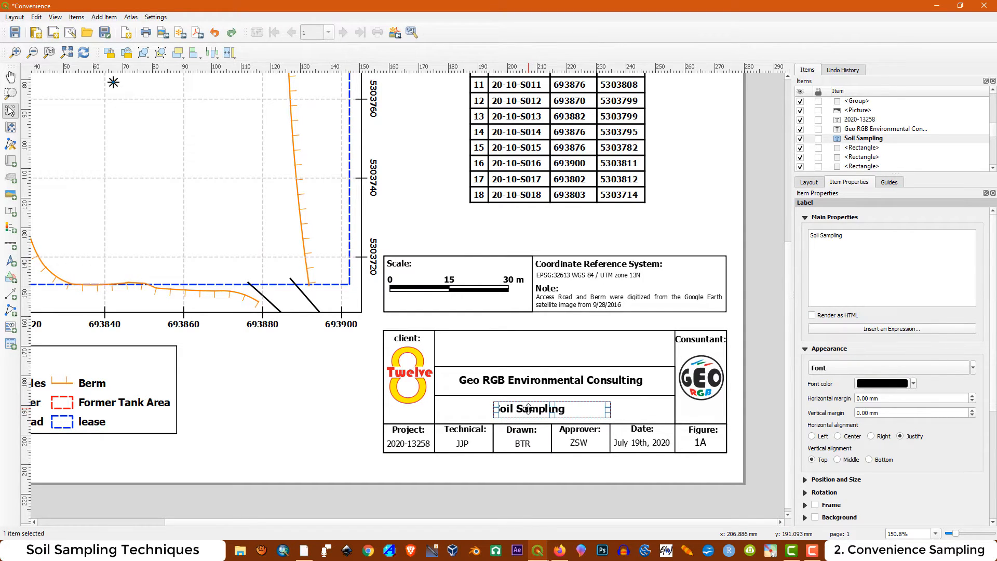
pyautogui.moveTo(529, 409); pyautogui.dragTo(557, 379)
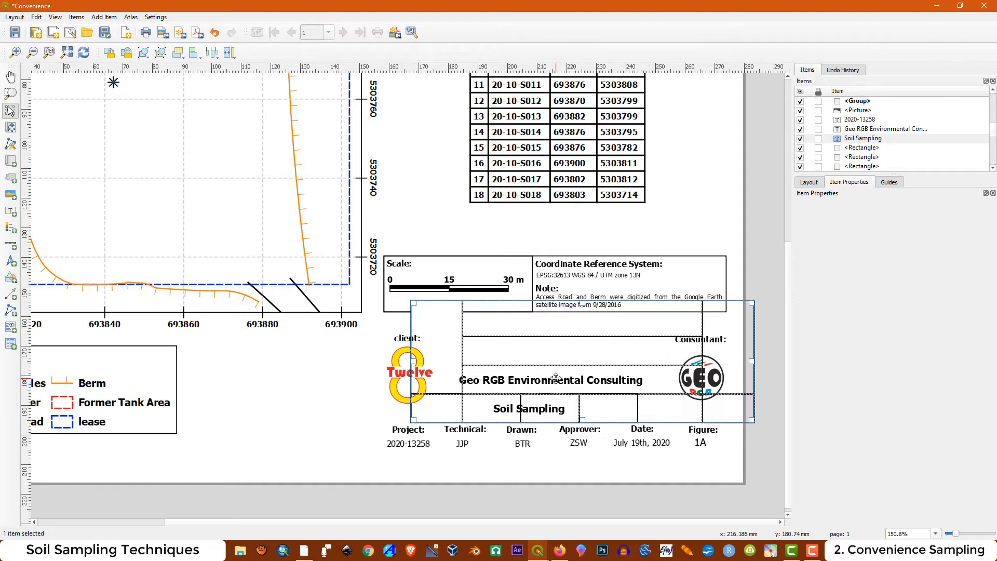
pyautogui.hotkey('ctrl', 'z')
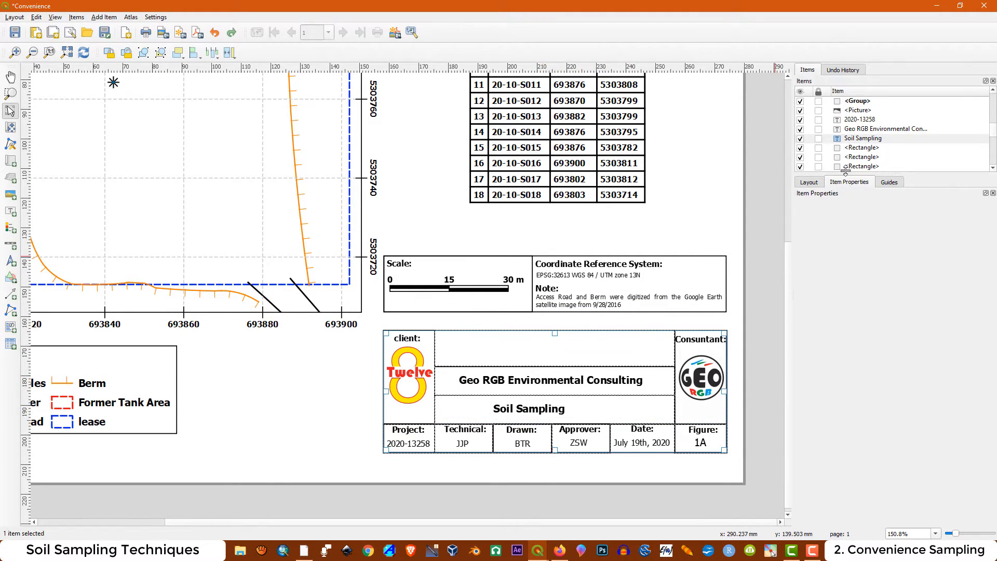
# Raise the Soil Sampling label above the title block's frame group in the stacking order and select it on the page
pyautogui.moveTo(862, 139); pyautogui.dragTo(868, 99)
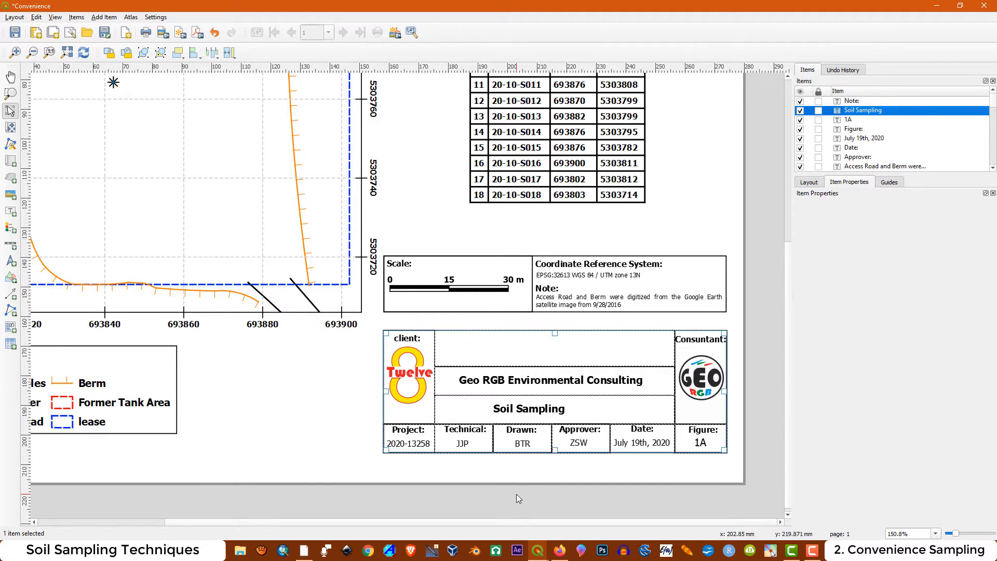
pyautogui.click(543, 413)
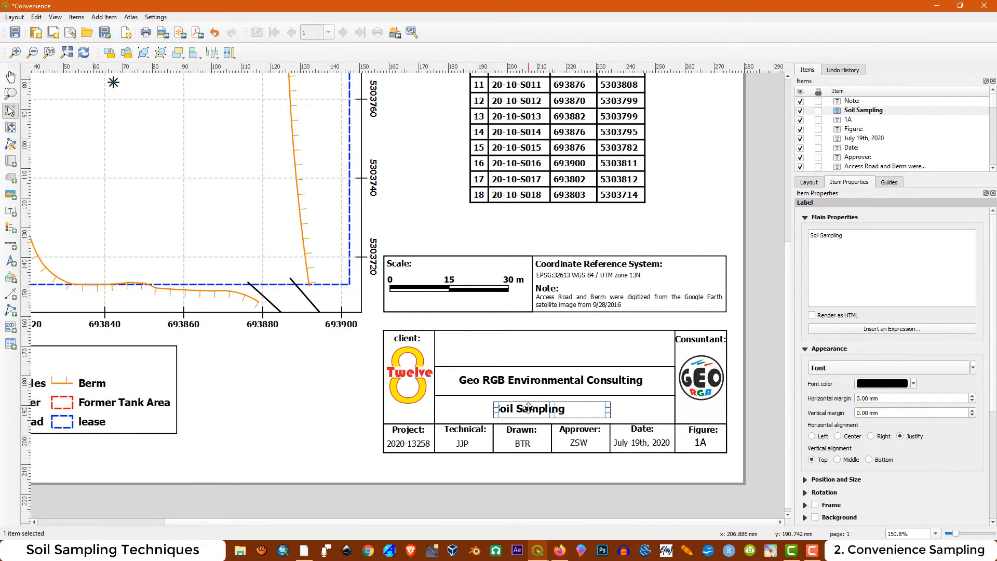
# Center the Soil Sampling label in its title block row below the consulting company name, adjust its box, and deselect it
pyautogui.moveTo(528, 408); pyautogui.dragTo(545, 408)
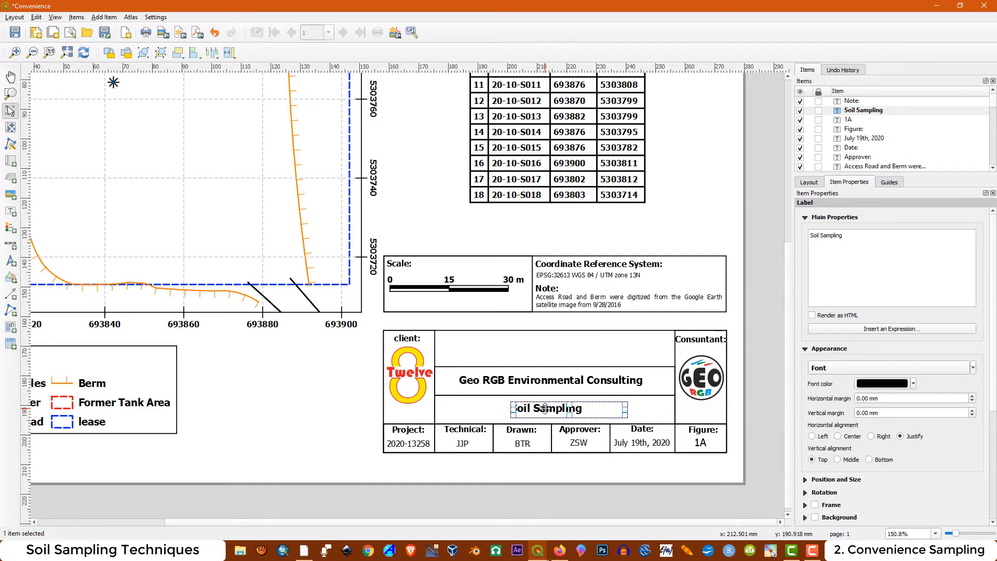
pyautogui.moveTo(625, 410); pyautogui.dragTo(544, 408)
pyautogui.click(338, 420)
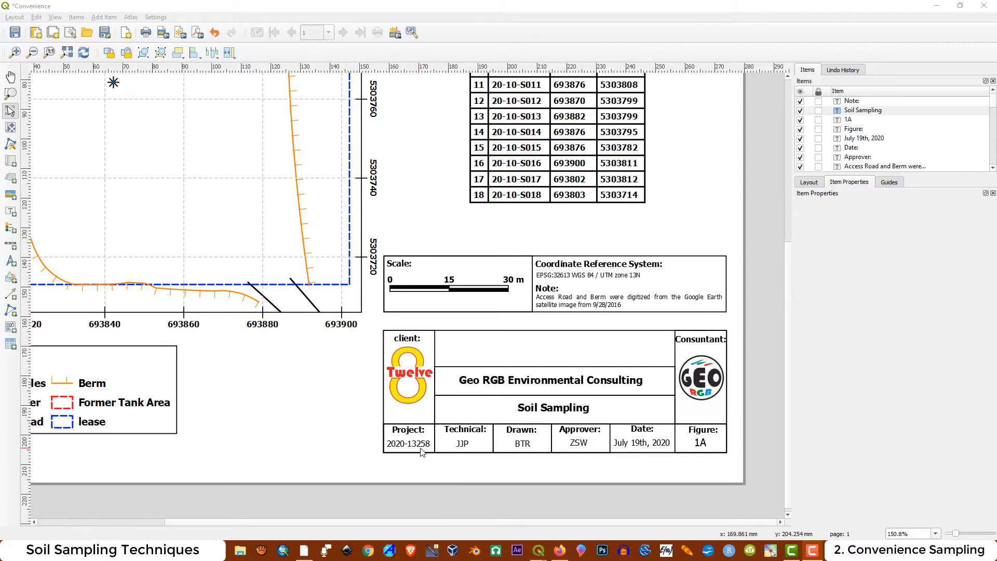
# Export the whole layout to the project folder as Convenience.pdf with the default PDF export options
pyautogui.scroll(-1, 704, 437)
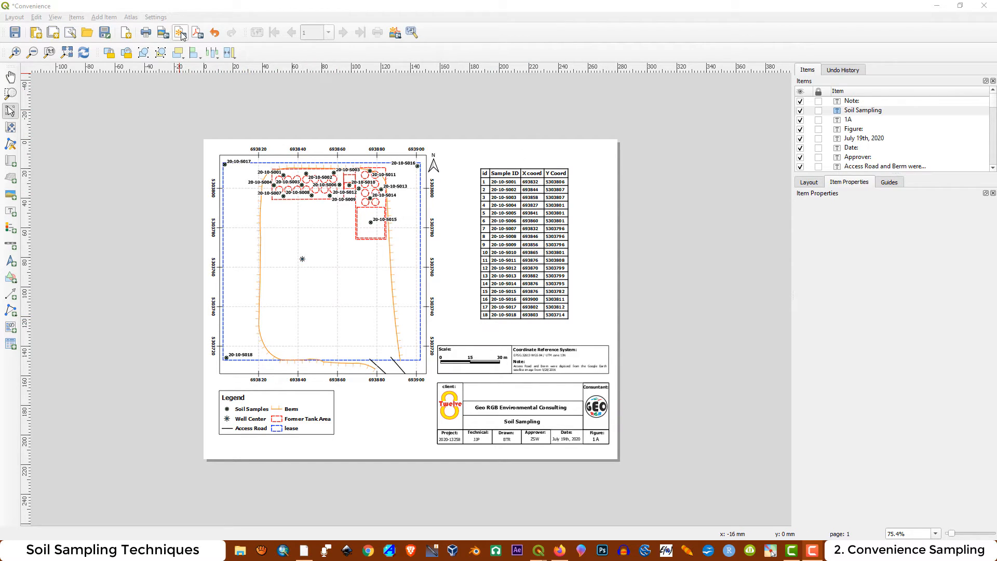
pyautogui.click(197, 32)
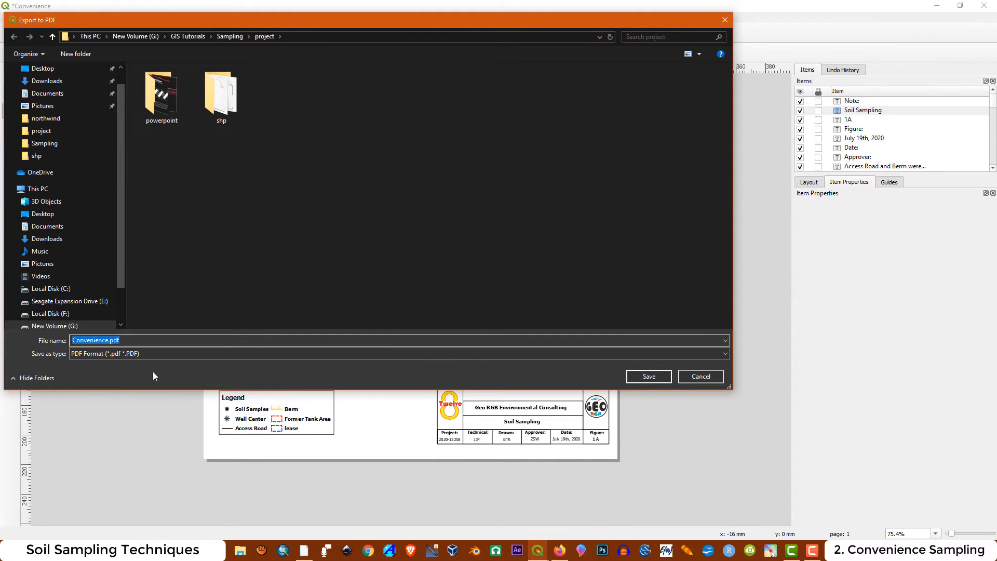
pyautogui.click(650, 375)
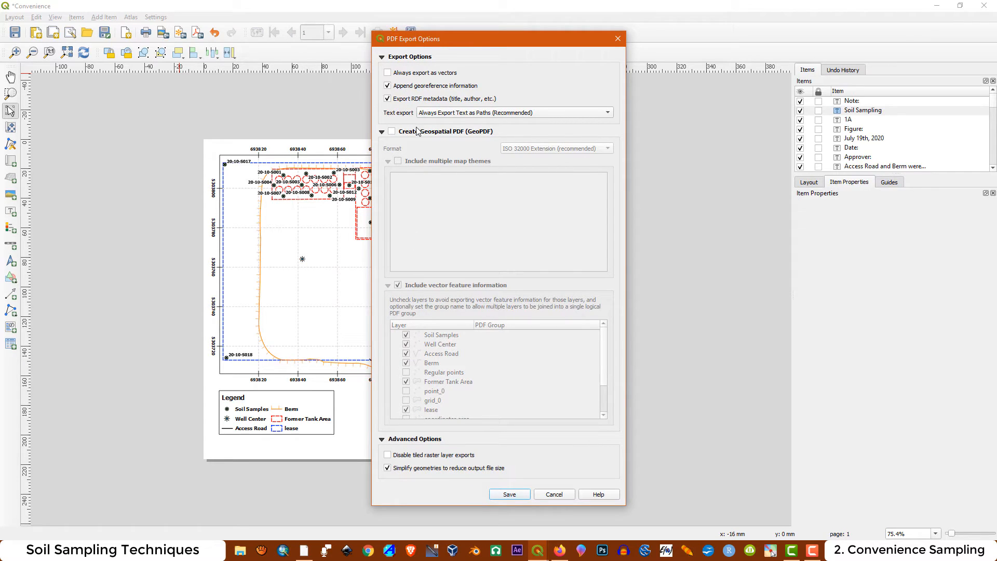
pyautogui.click(509, 495)
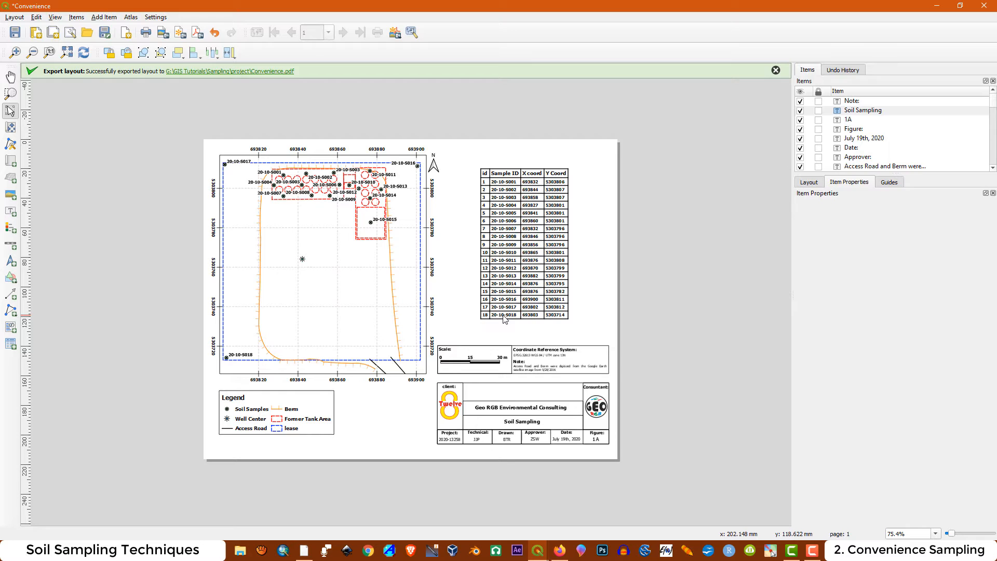
# Open the exported Convenience.pdf in Adobe Acrobat Reader, examine the sample labels around the tank area at 200%, and close it
pyautogui.click(221, 74)
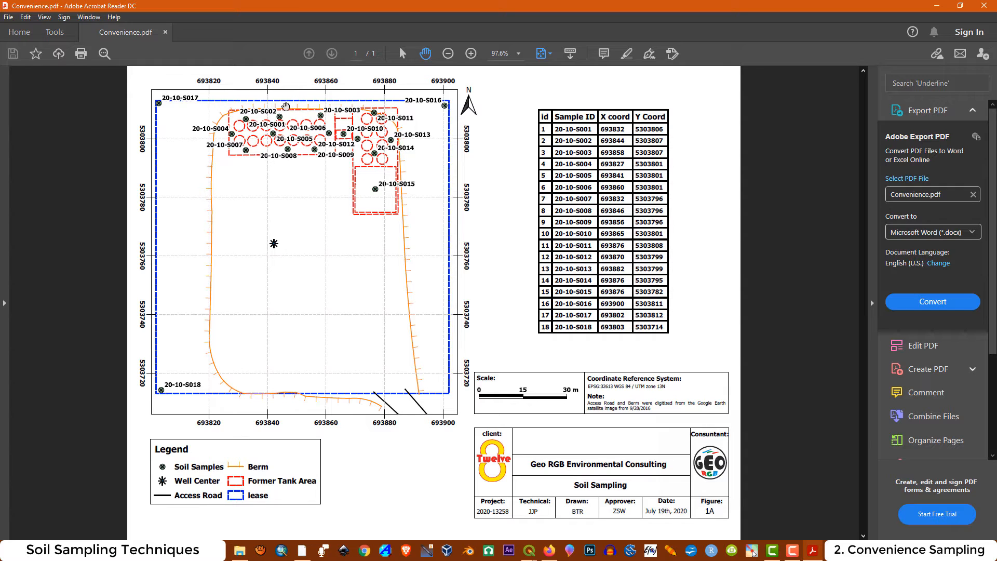
pyautogui.click(472, 53)
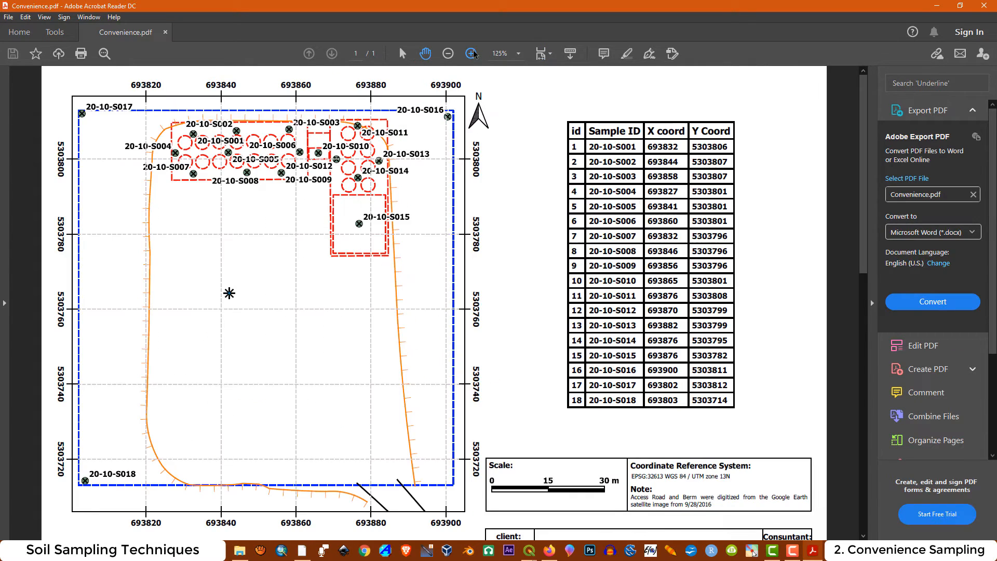
pyautogui.click(472, 54)
pyautogui.click(471, 53)
pyautogui.click(472, 53)
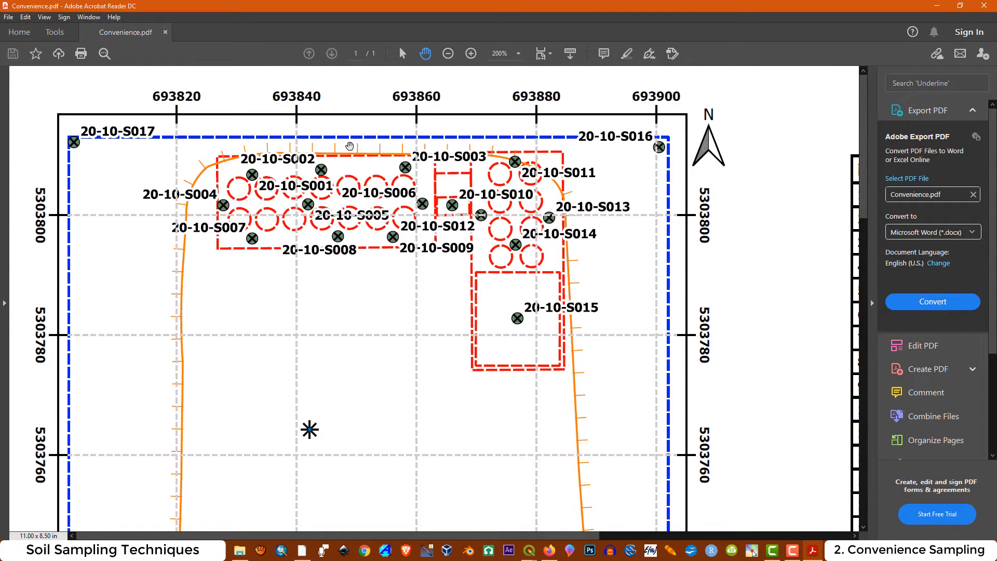
pyautogui.scroll(-1, 350, 146)
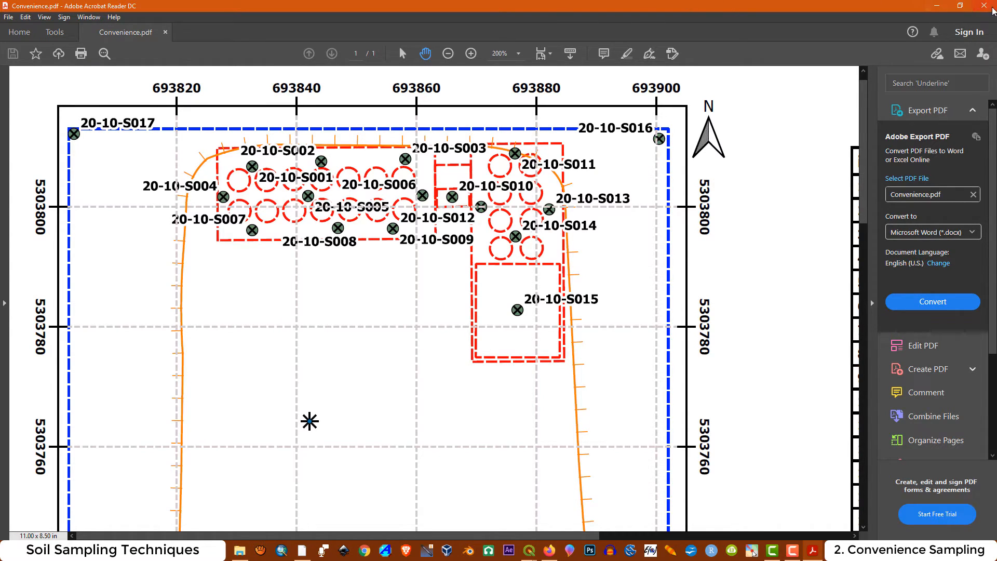
pyautogui.click(984, 6)
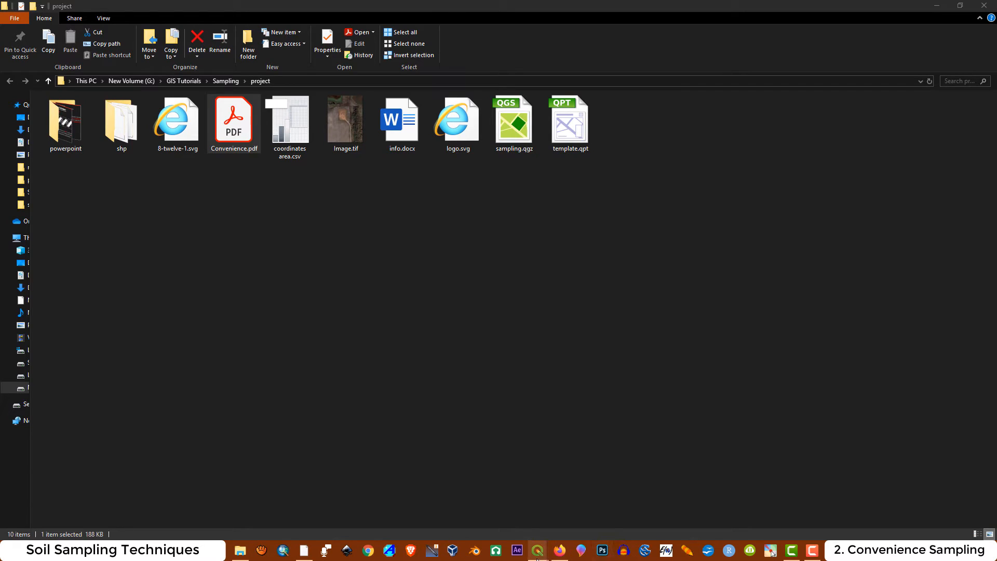
# Switch to the main QGIS sampling project and set the Soil Samples label placement distance to 1 mm
pyautogui.moveTo(535, 558)
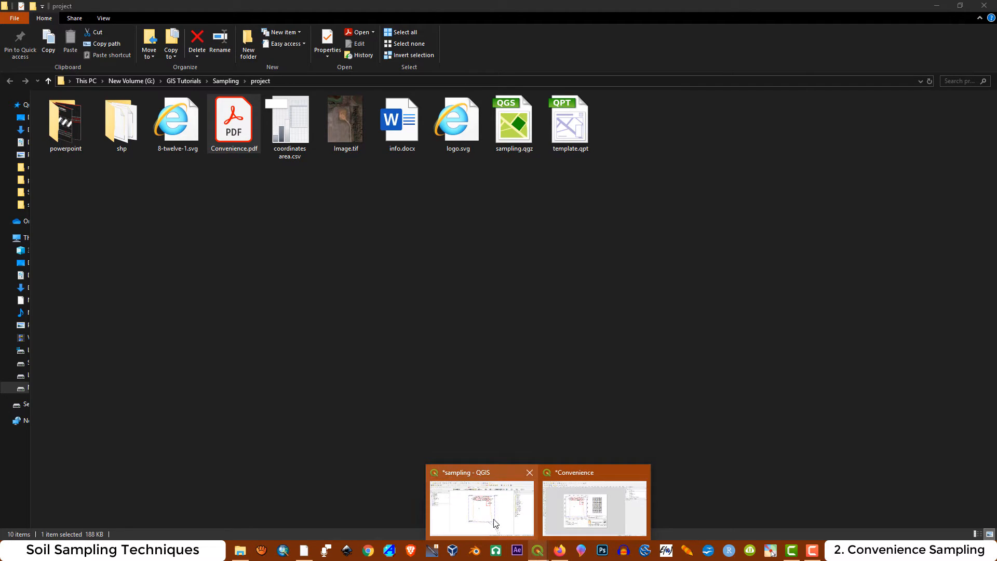
pyautogui.click(482, 501)
pyautogui.rightClick(41, 136)
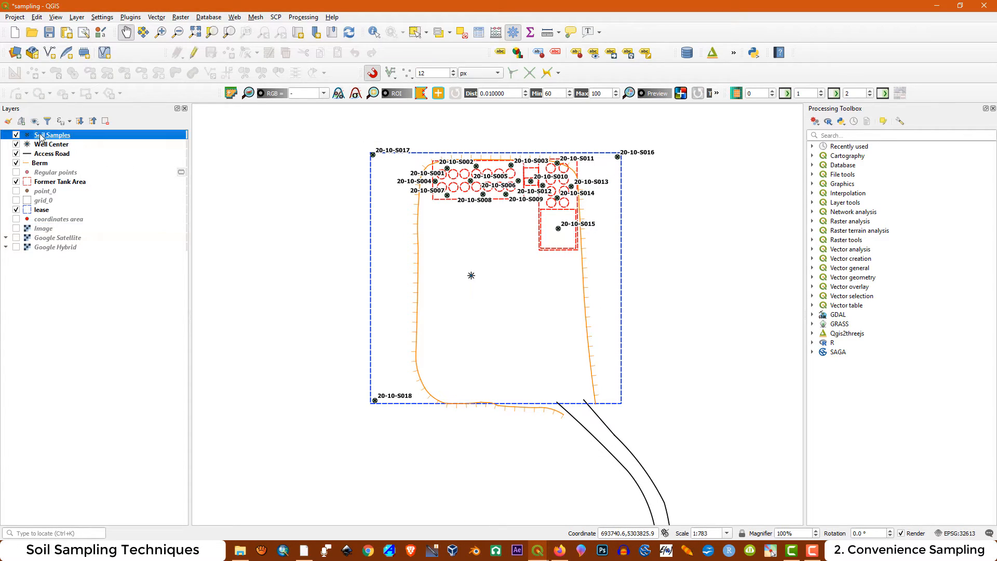
pyautogui.click(76, 339)
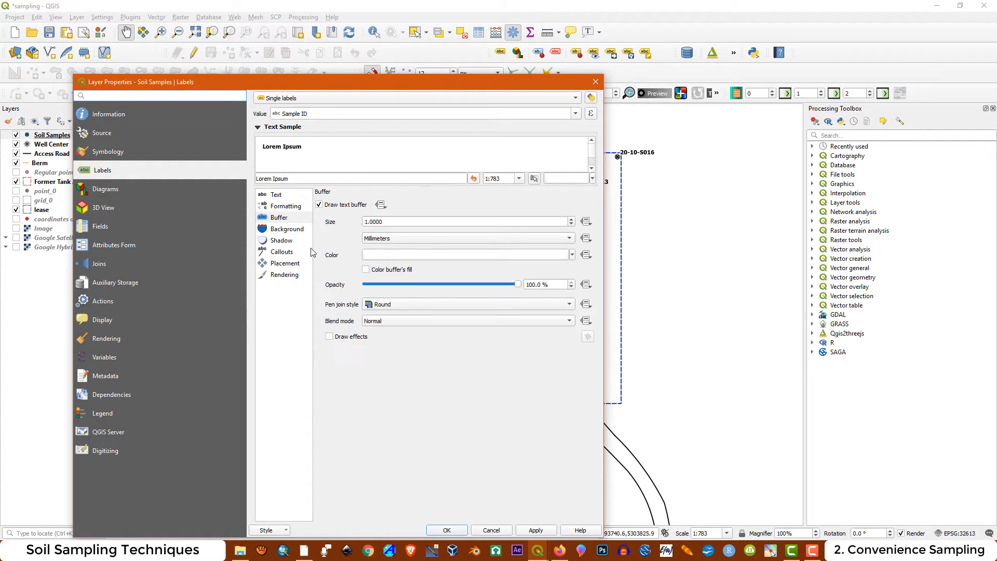
pyautogui.click(284, 263)
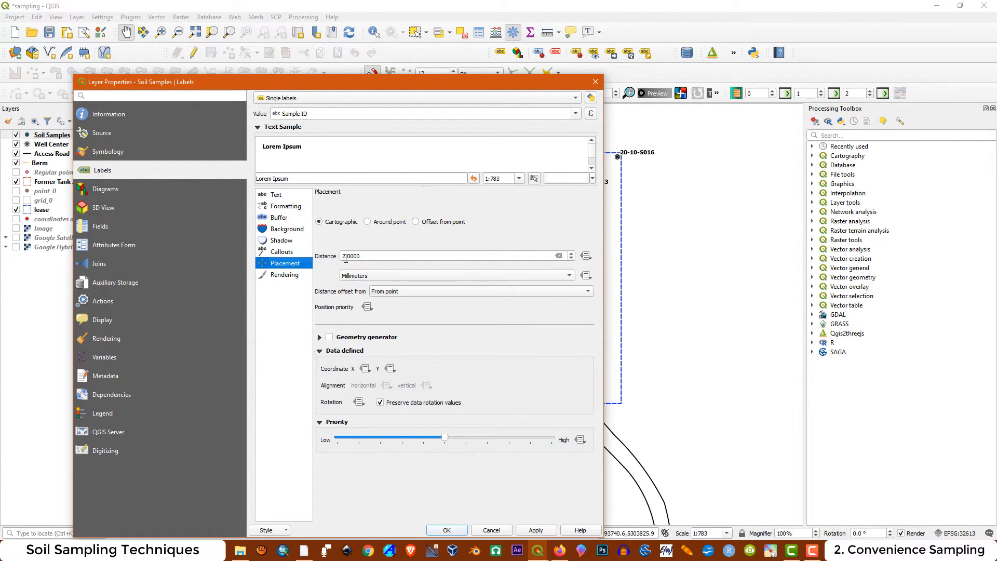
pyautogui.moveTo(346, 258); pyautogui.dragTo(341, 259)
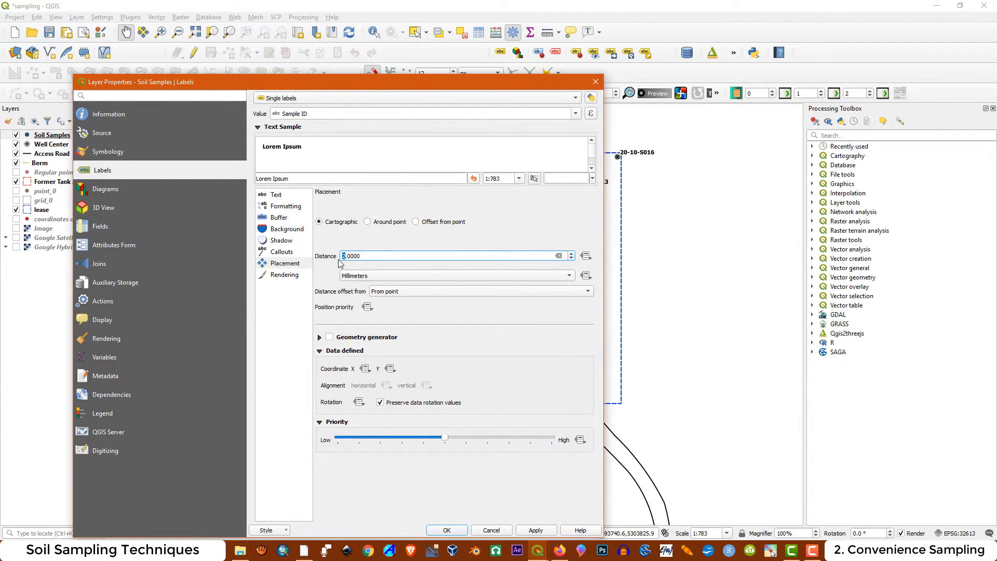
pyautogui.click(543, 534)
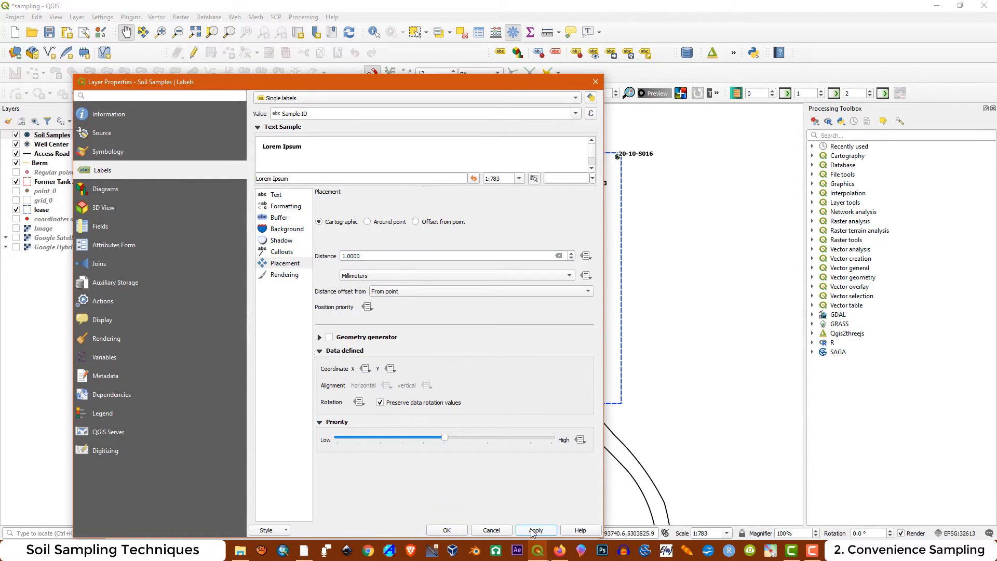
pyautogui.click(454, 531)
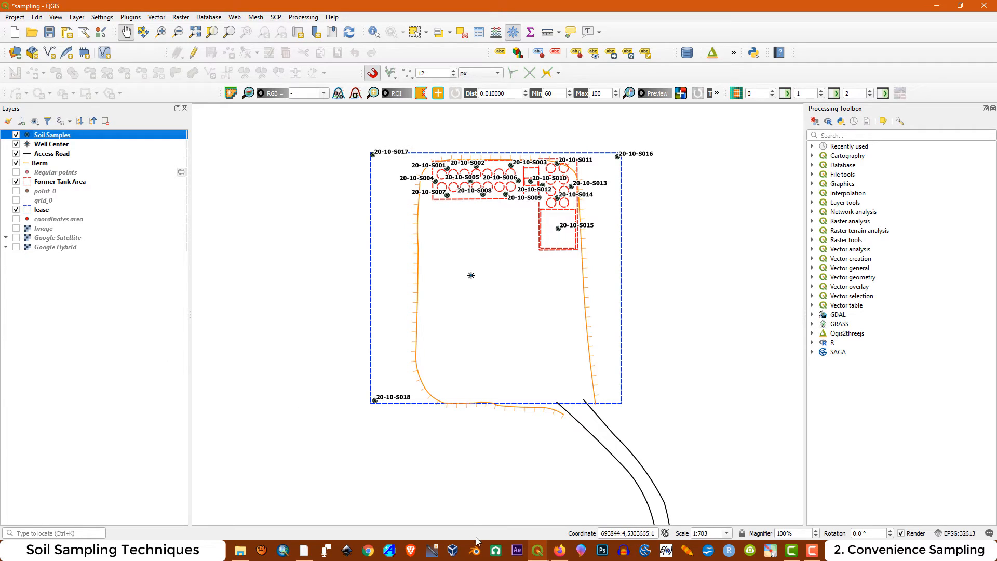
# Refresh the Convenience layout and export it to PDF again, replacing the existing Convenience.pdf with the default export options
pyautogui.moveTo(538, 553)
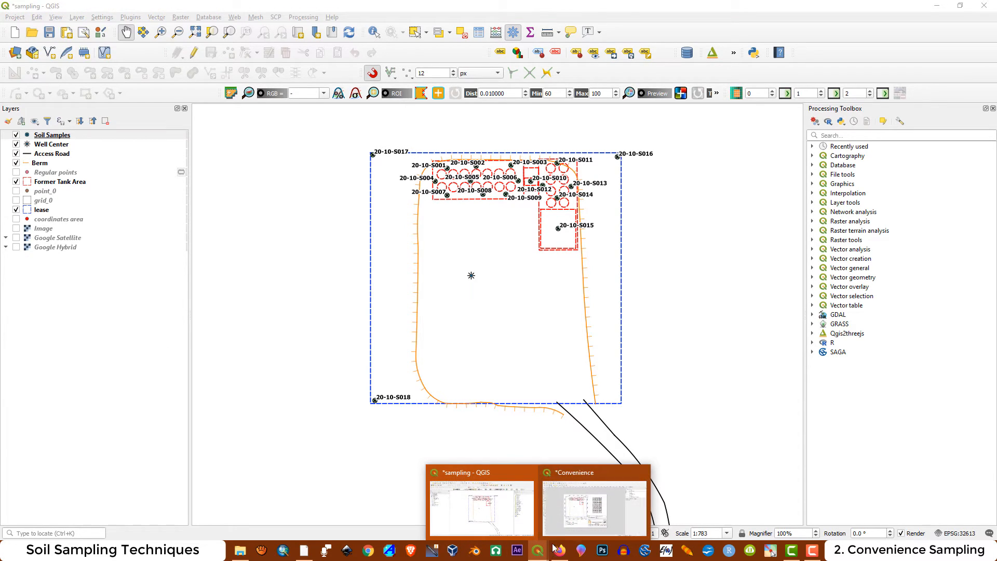
pyautogui.click(582, 475)
pyautogui.click(84, 53)
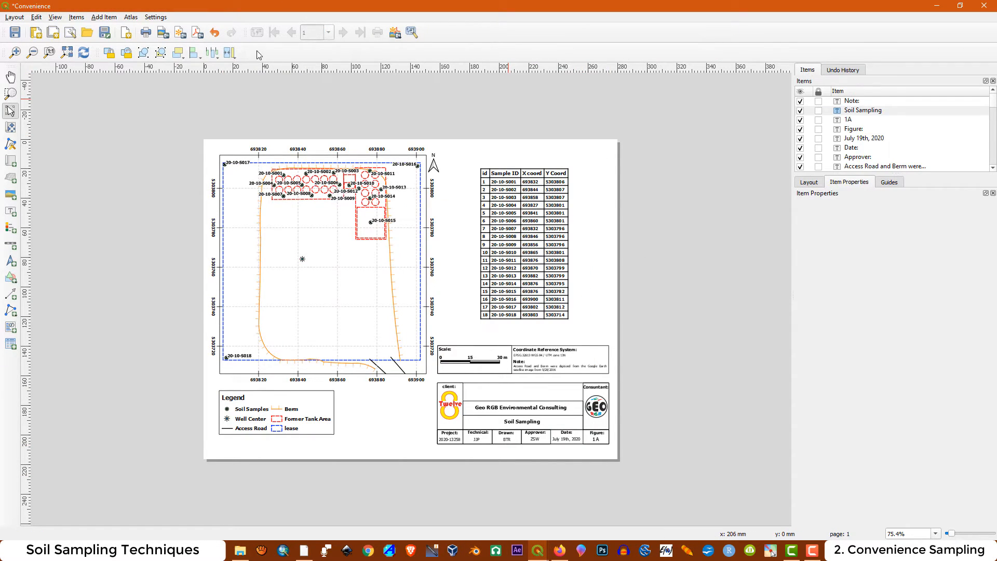
pyautogui.click(198, 33)
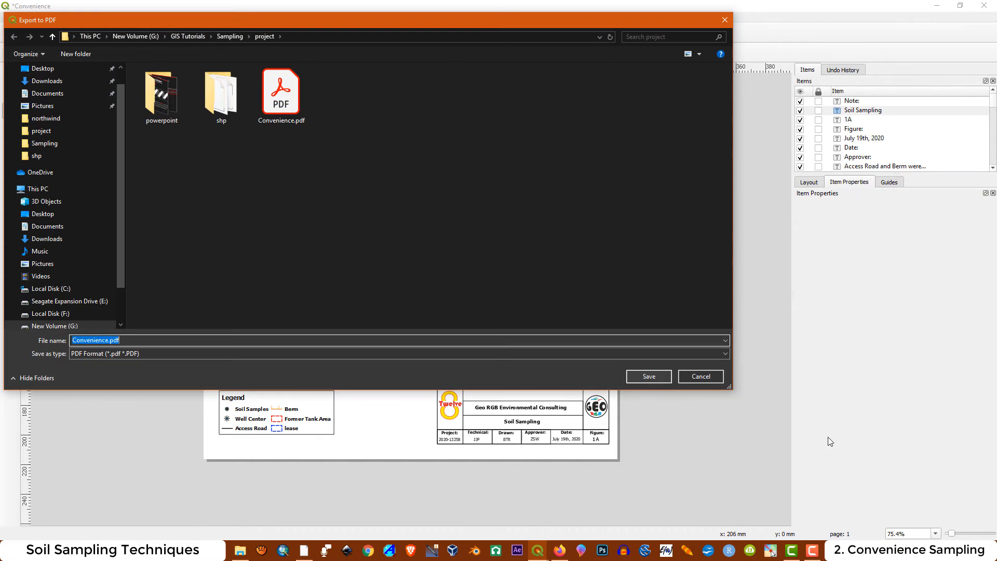
pyautogui.click(646, 376)
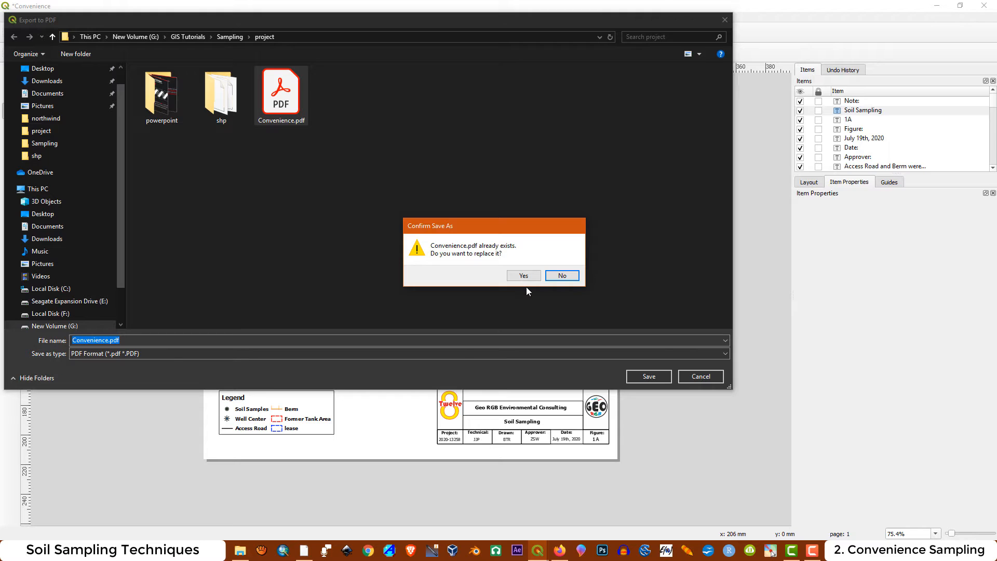
pyautogui.click(525, 276)
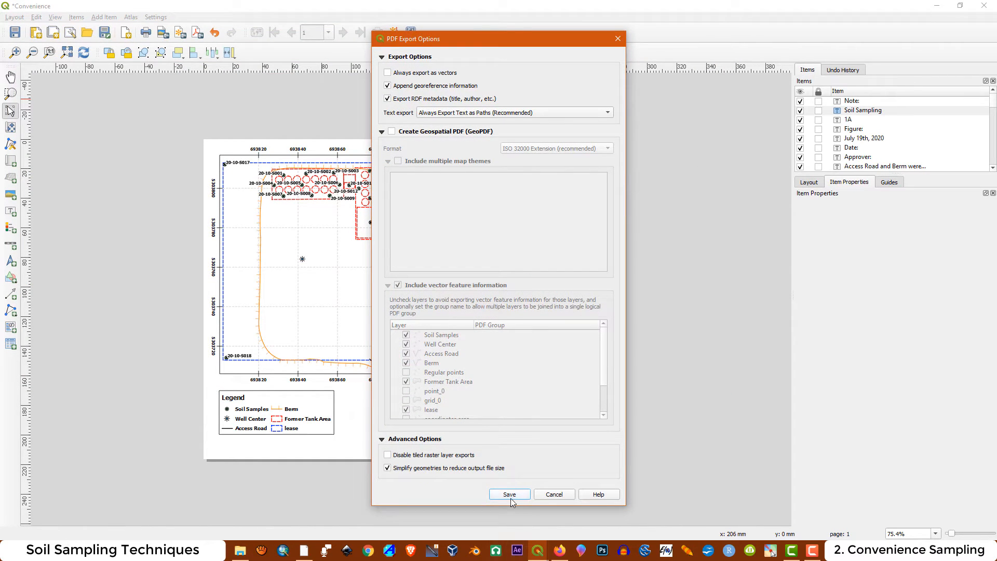
pyautogui.click(510, 496)
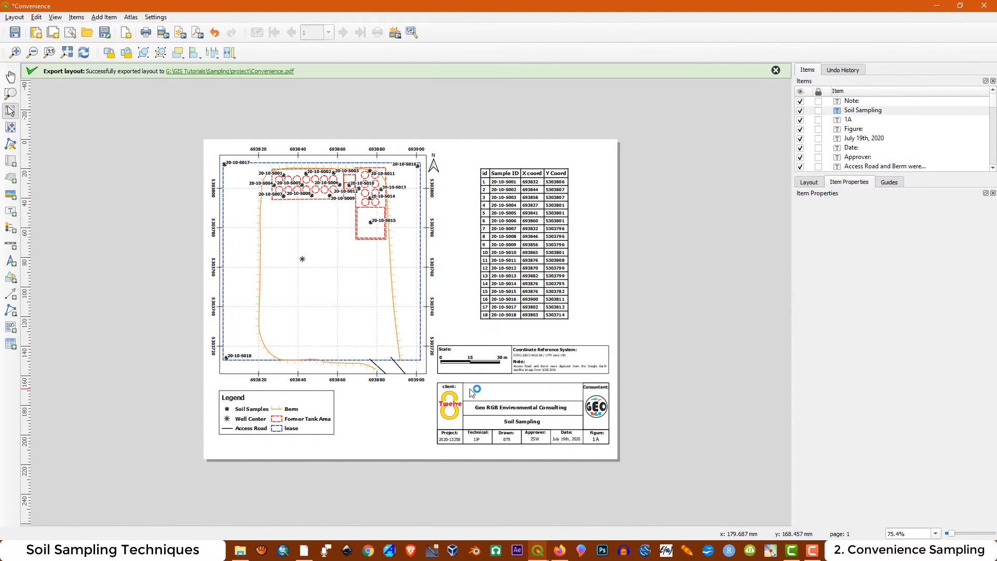
# Open the re-exported Convenience.pdf in Adobe Acrobat Reader, examine the sample labels up close and the full page, and close it
pyautogui.click(195, 72)
pyautogui.doubleClick(233, 135)
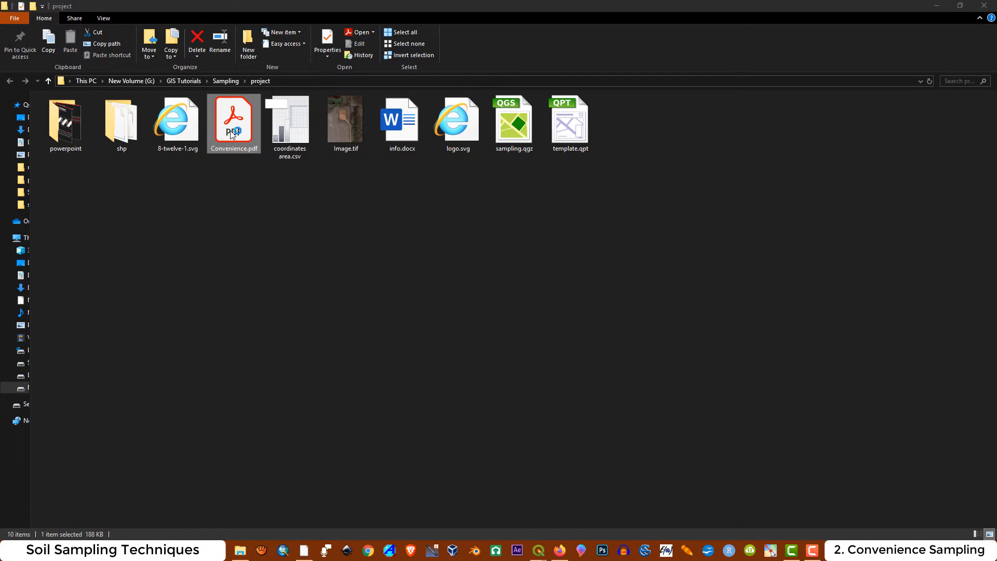
pyautogui.click(467, 58)
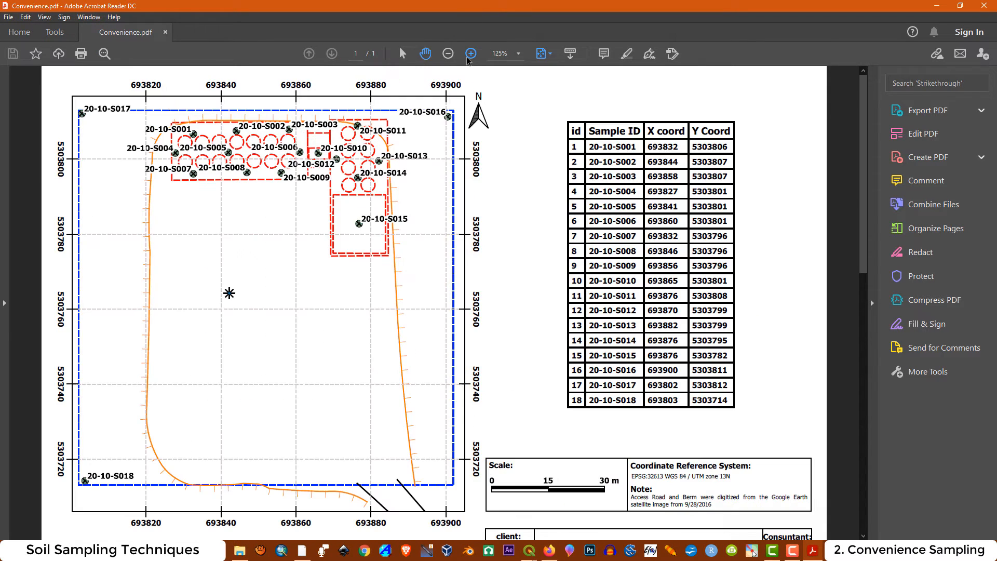
pyautogui.click(467, 58)
pyautogui.click(467, 58)
pyautogui.click(467, 58)
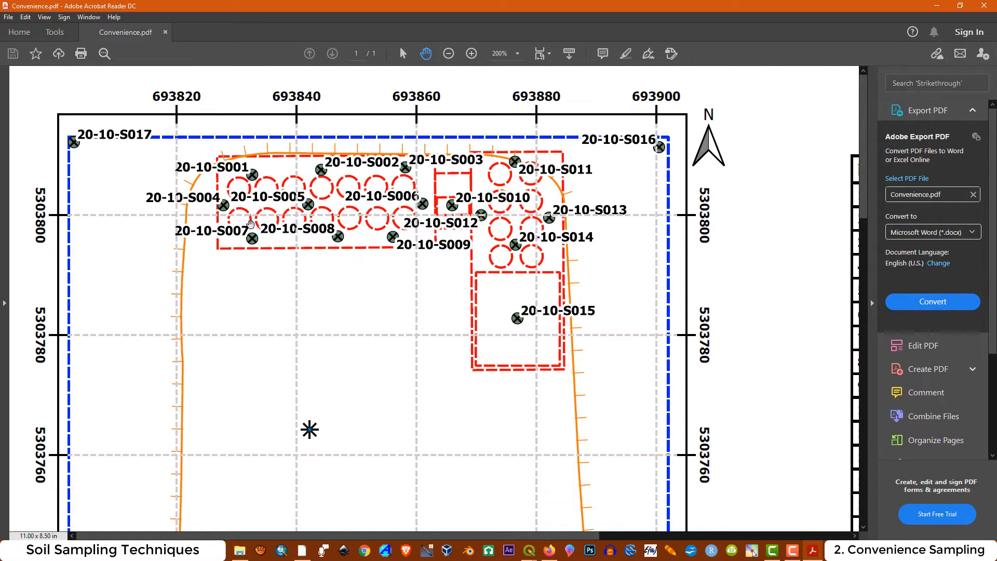
pyautogui.click(449, 54)
pyautogui.click(449, 55)
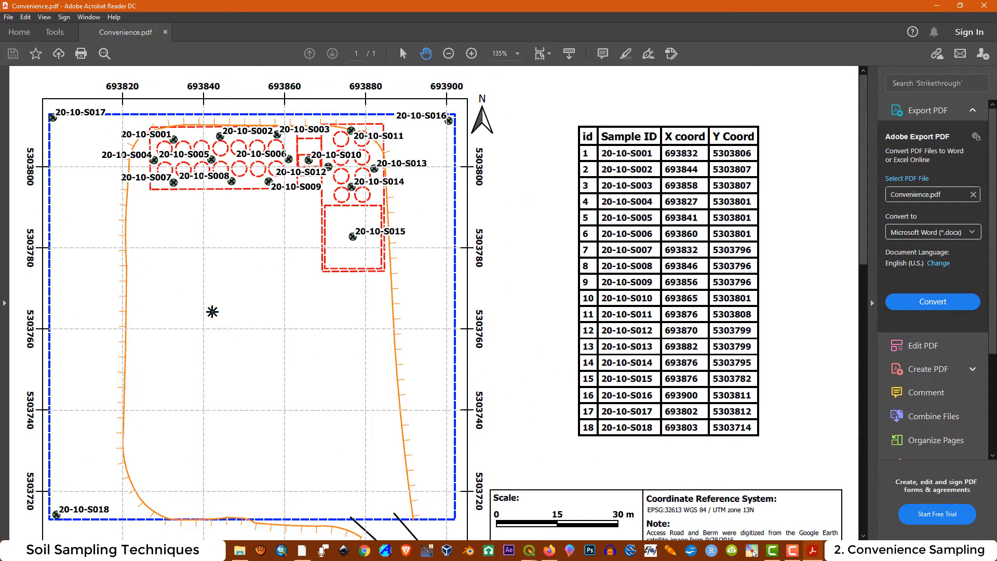
pyautogui.click(452, 53)
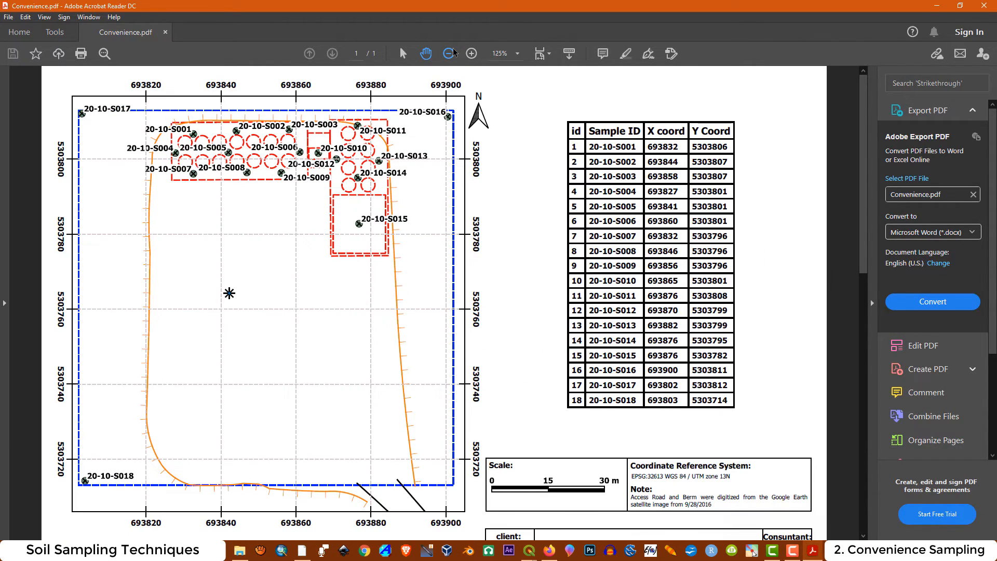
pyautogui.click(452, 53)
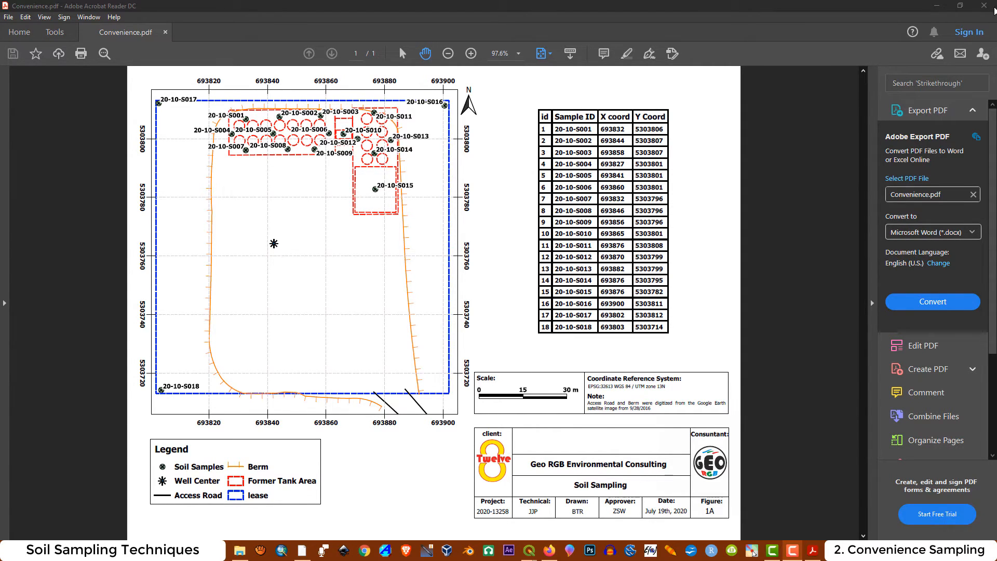
pyautogui.click(985, 5)
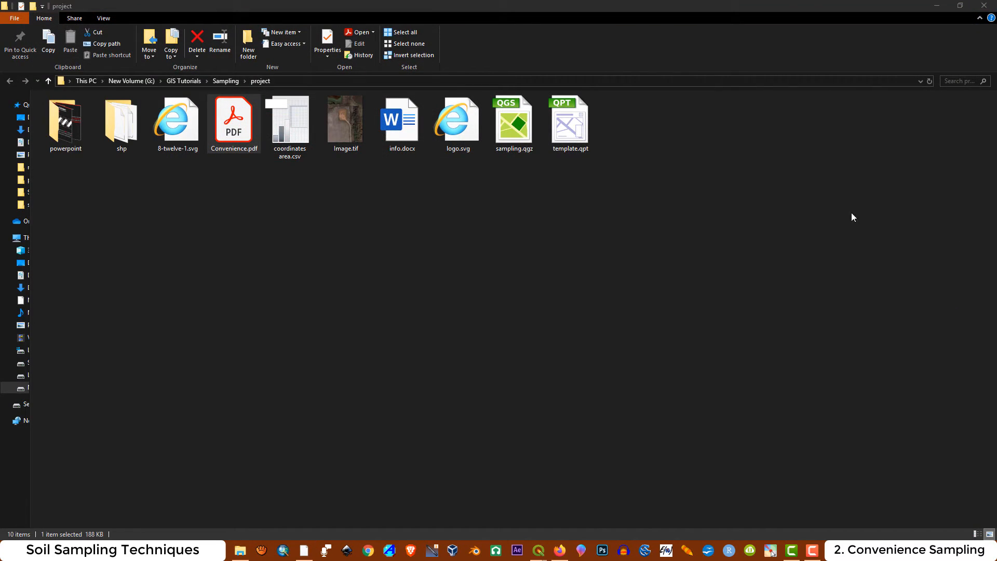
# Return to the Convenience layout in QGIS and set the coordinates table's grid line width to 0.30 mm
pyautogui.moveTo(538, 555)
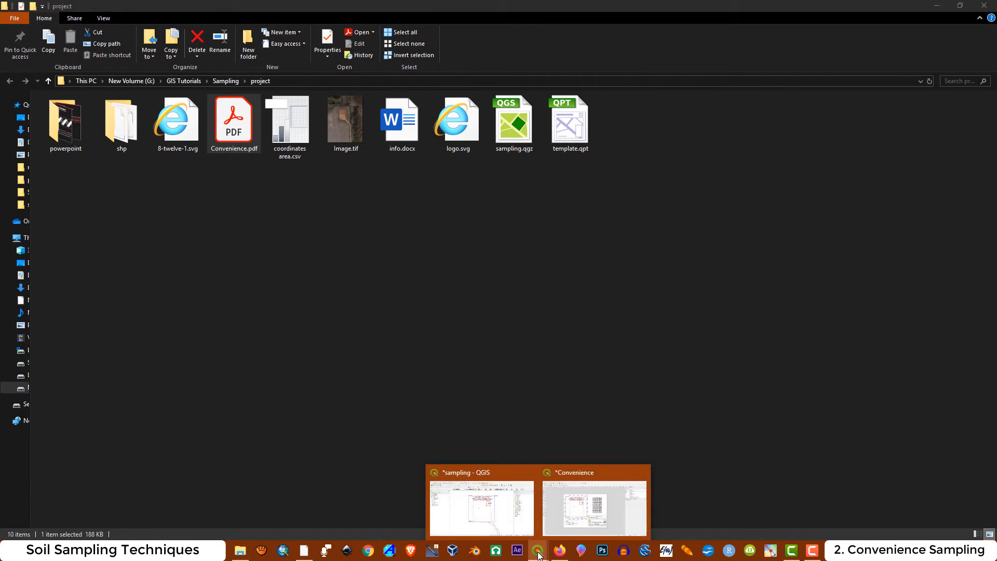
pyautogui.click(581, 466)
pyautogui.click(544, 237)
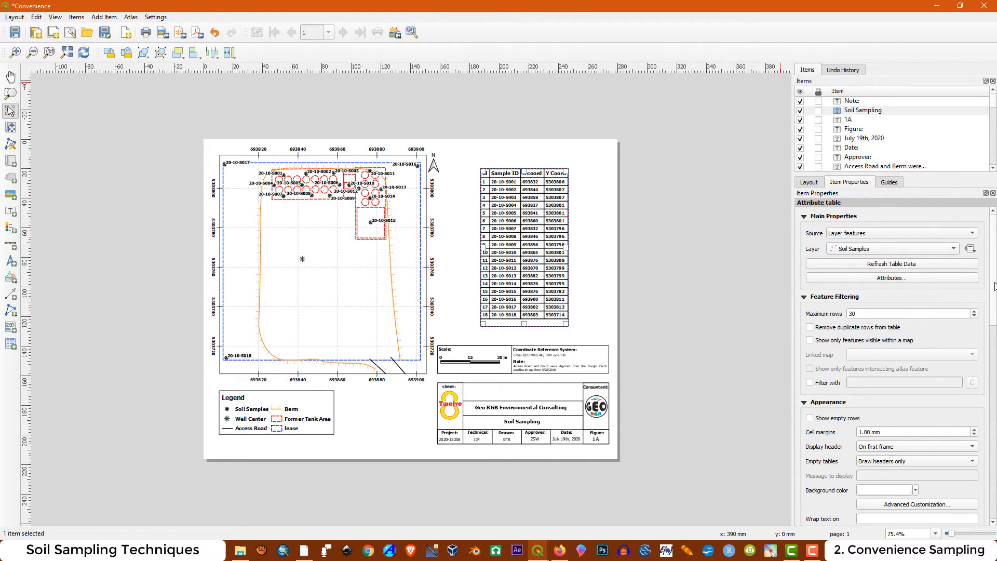
pyautogui.scroll(-5, 995, 359)
pyautogui.scroll(-1, 909, 379)
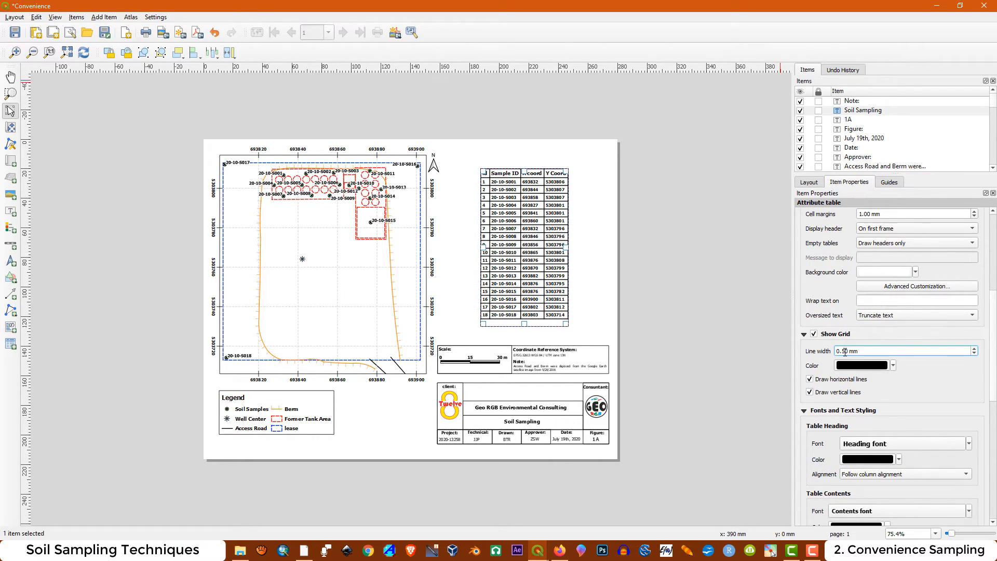
pyautogui.write('3')
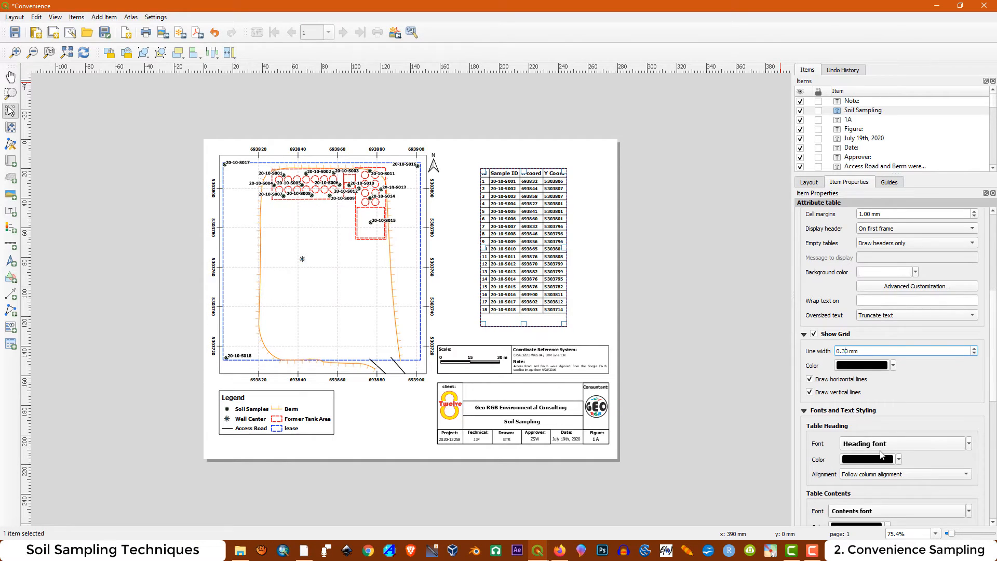
# Deselect the coordinates table and export the layout to PDF, replacing the existing Convenience.pdf with the default export options
pyautogui.click(727, 284)
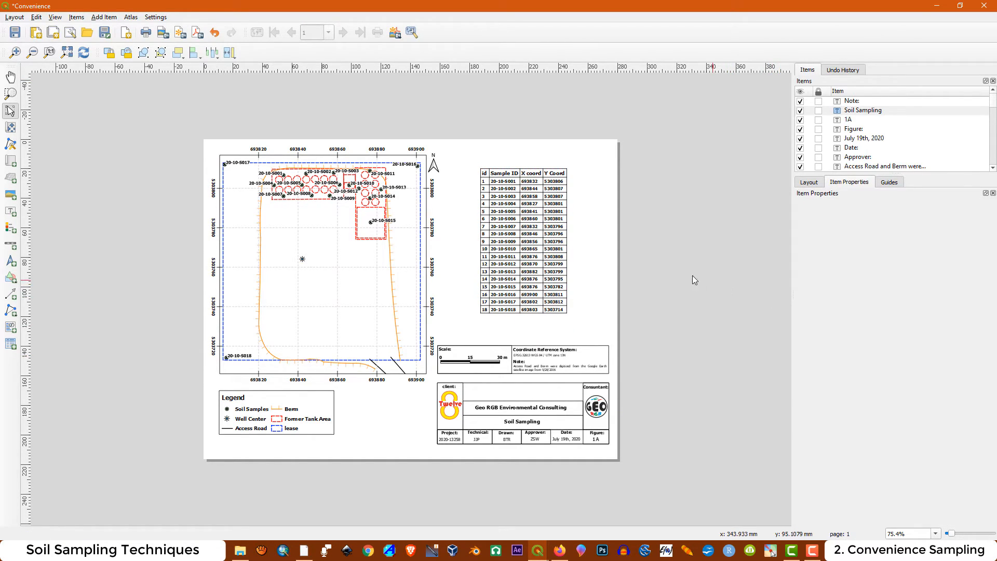
pyautogui.click(197, 32)
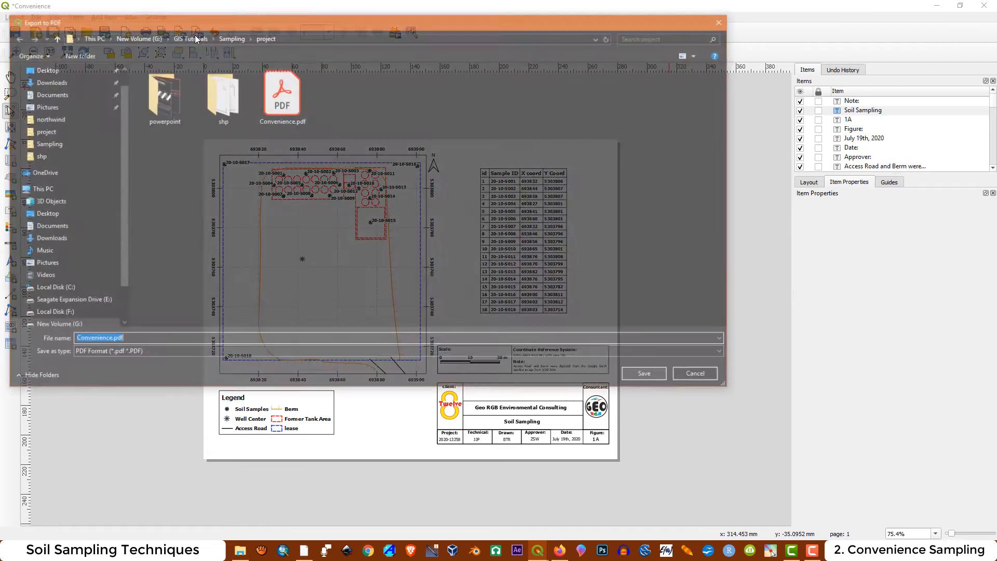
pyautogui.click(281, 97)
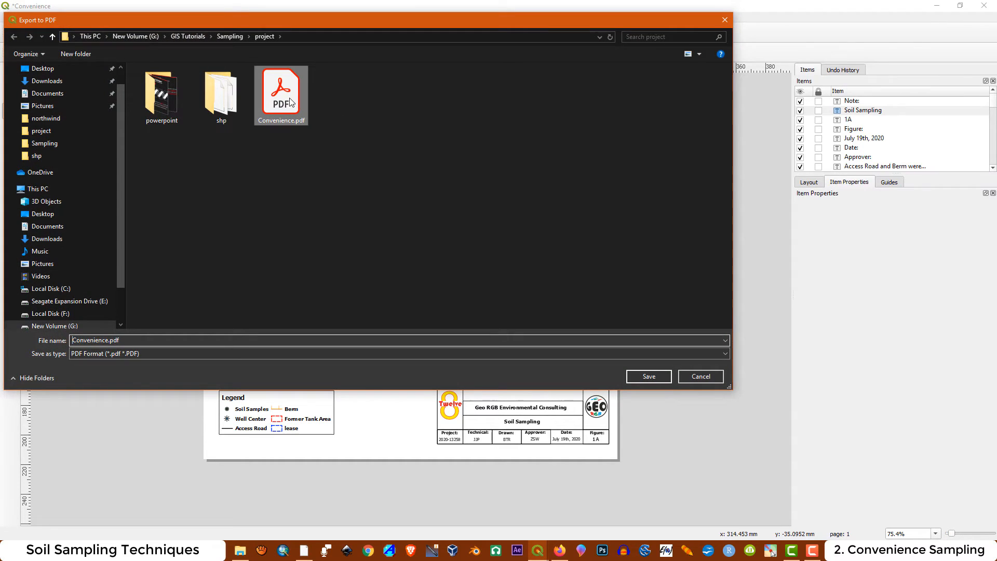
pyautogui.click(667, 382)
pyautogui.click(521, 274)
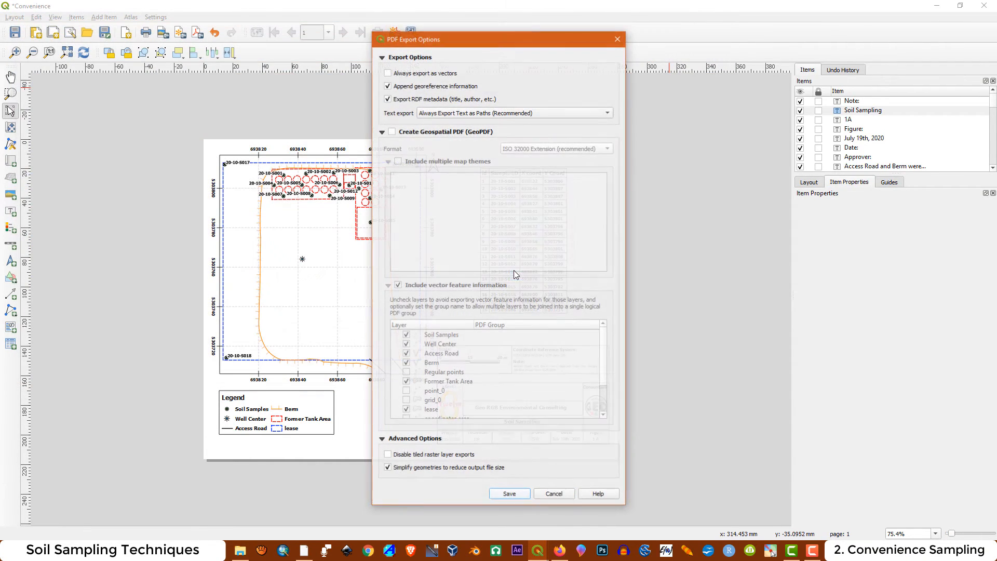
pyautogui.click(516, 497)
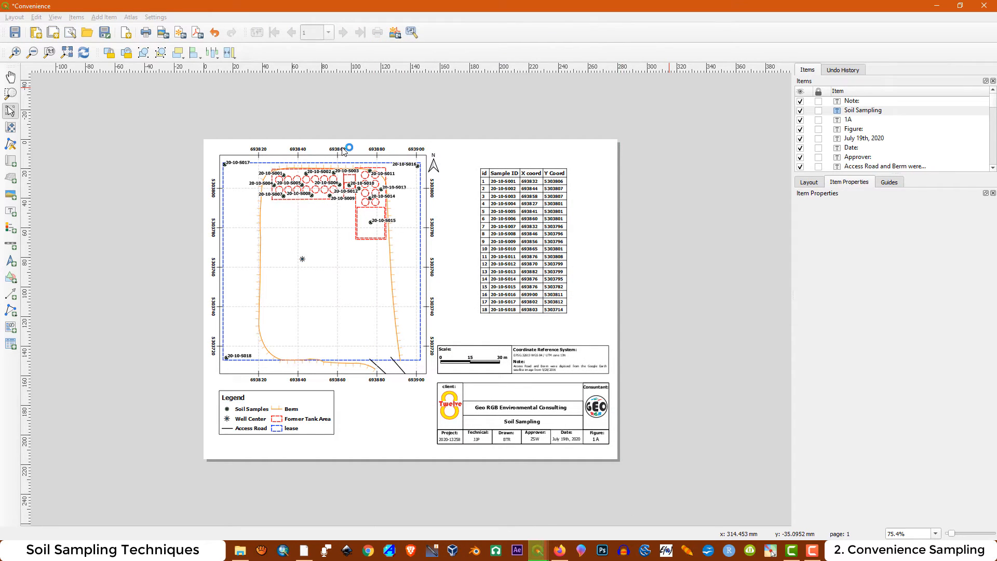
# Open the project folder and the re-exported Convenience.pdf in Adobe Acrobat Reader, examine the full page, and close it
pyautogui.click(262, 71)
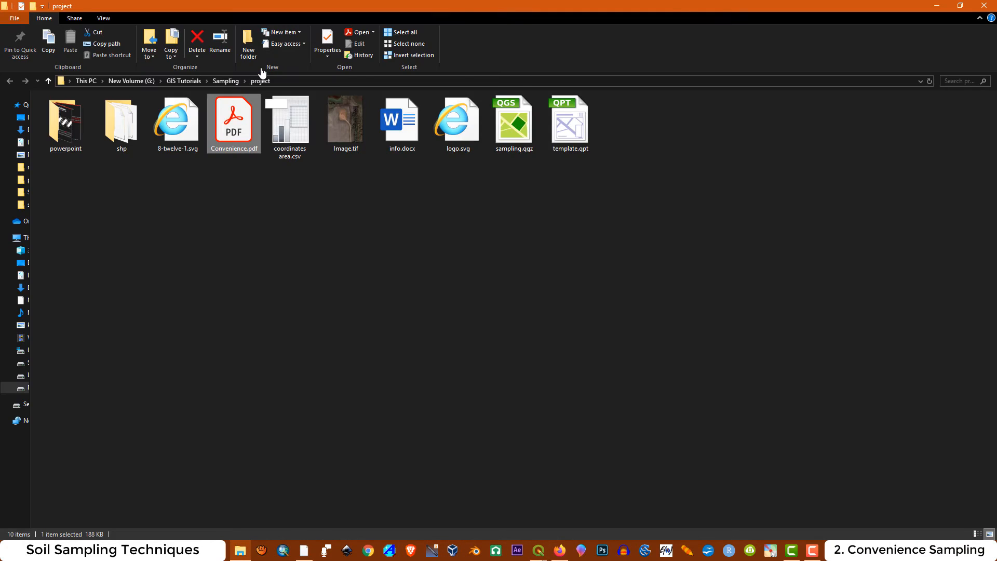
pyautogui.doubleClick(224, 137)
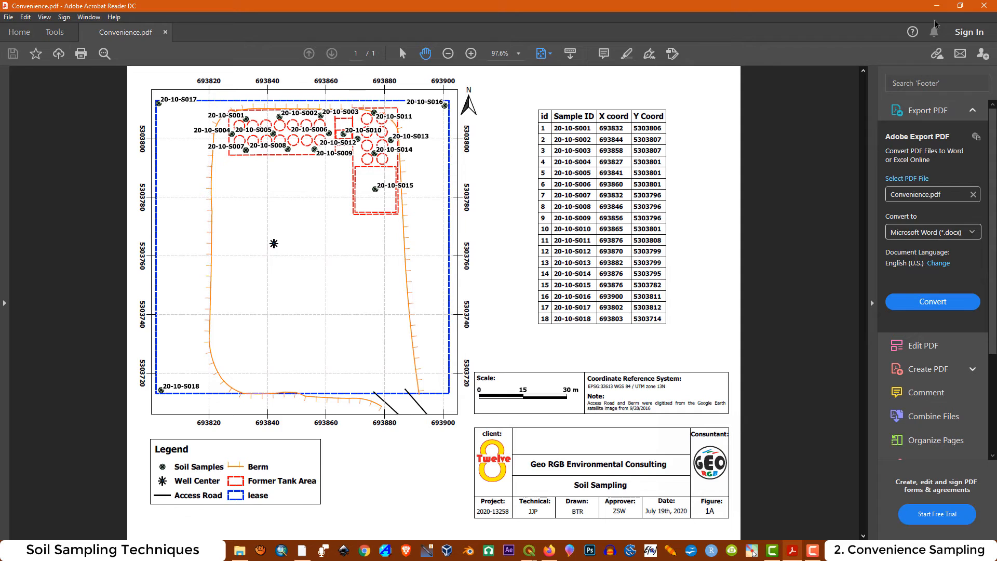
pyautogui.click(981, 7)
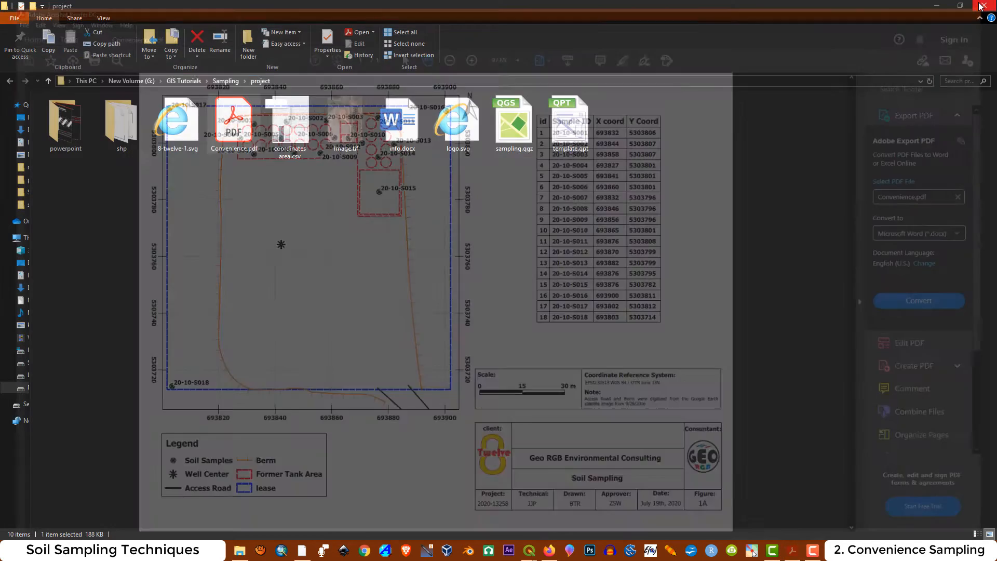
# Switch to the main QGIS sampling project, turn on the Image layer and set its global opacity to 80%
pyautogui.moveTo(544, 555)
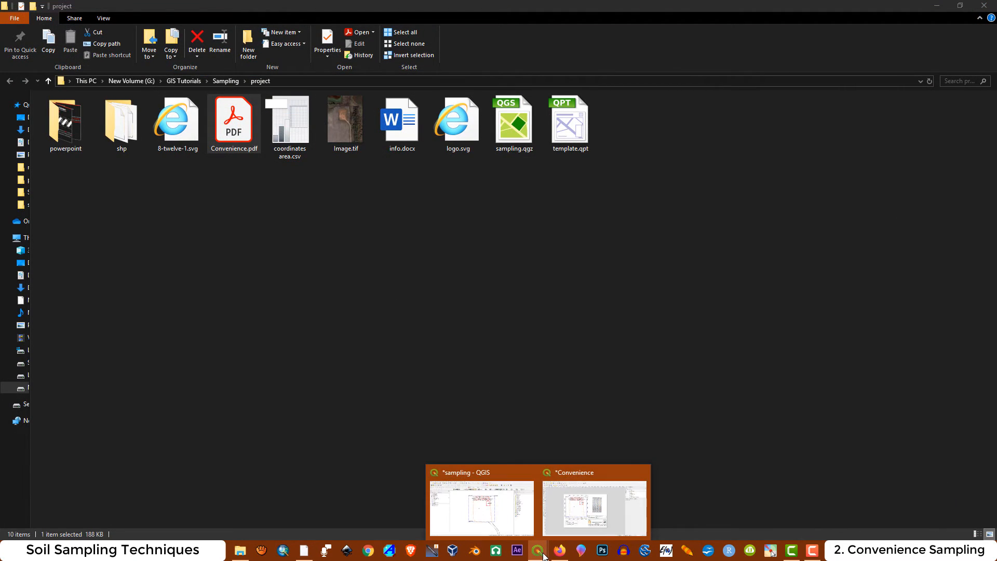
pyautogui.click(482, 475)
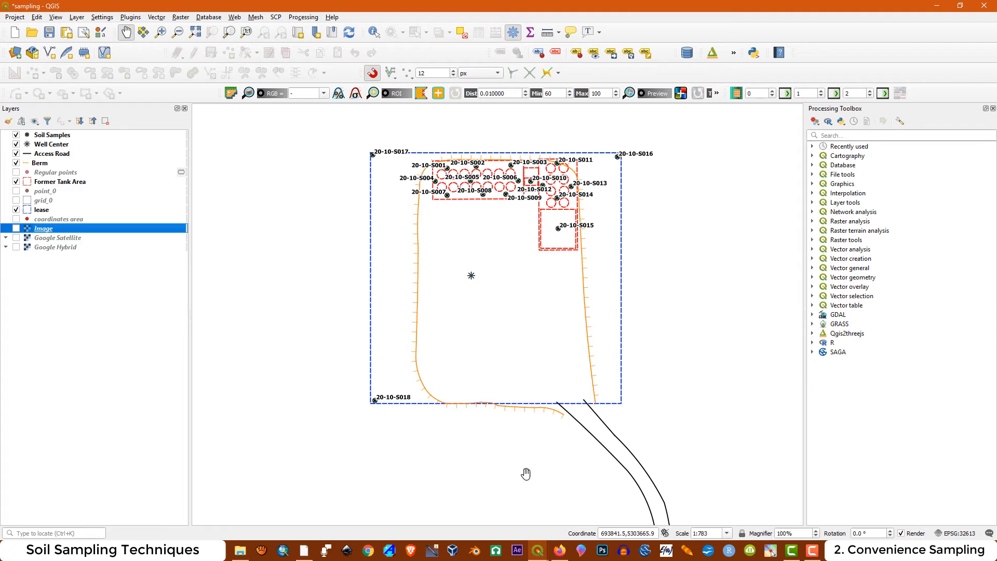
pyautogui.click(16, 229)
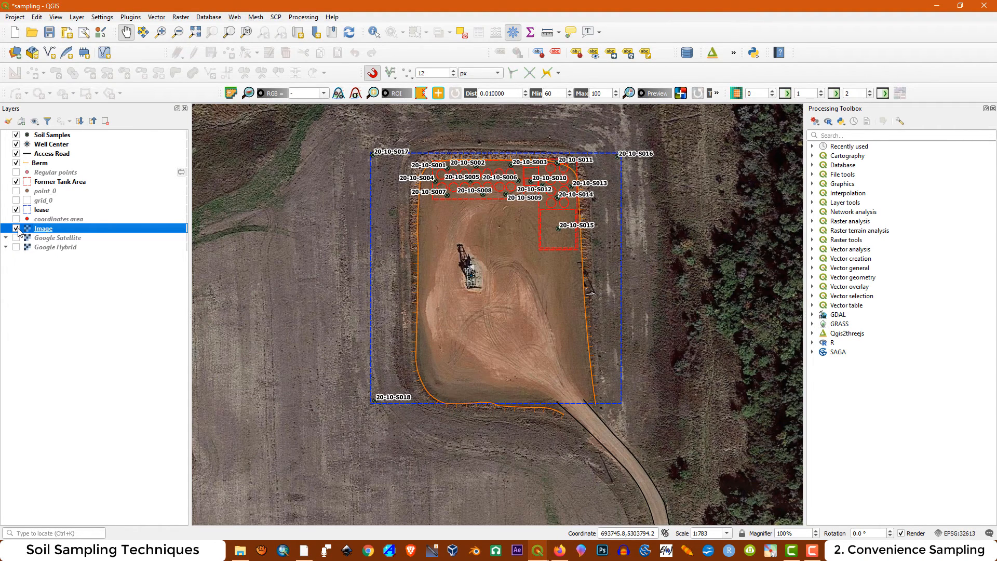
pyautogui.doubleClick(50, 229)
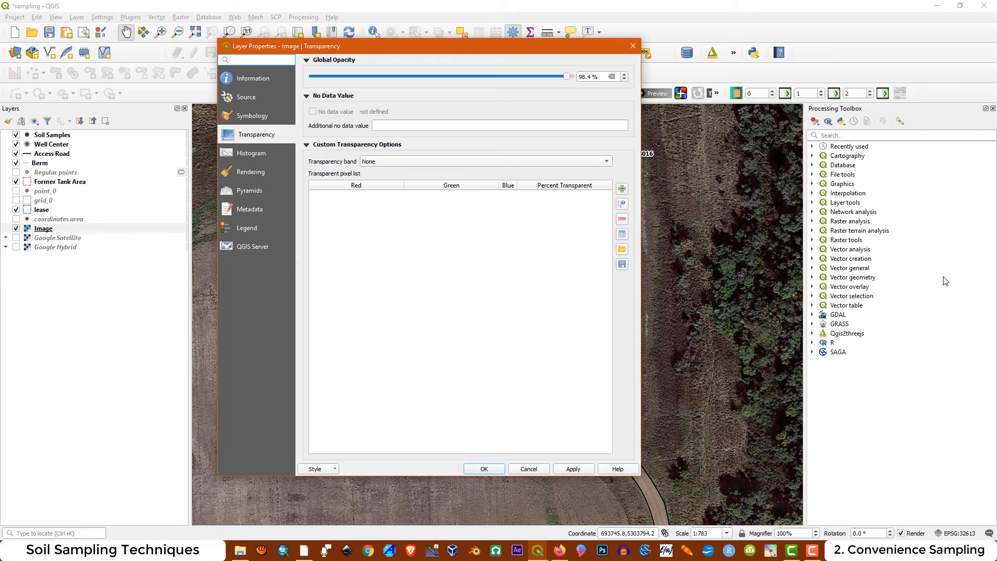
pyautogui.moveTo(595, 77); pyautogui.dragTo(554, 82)
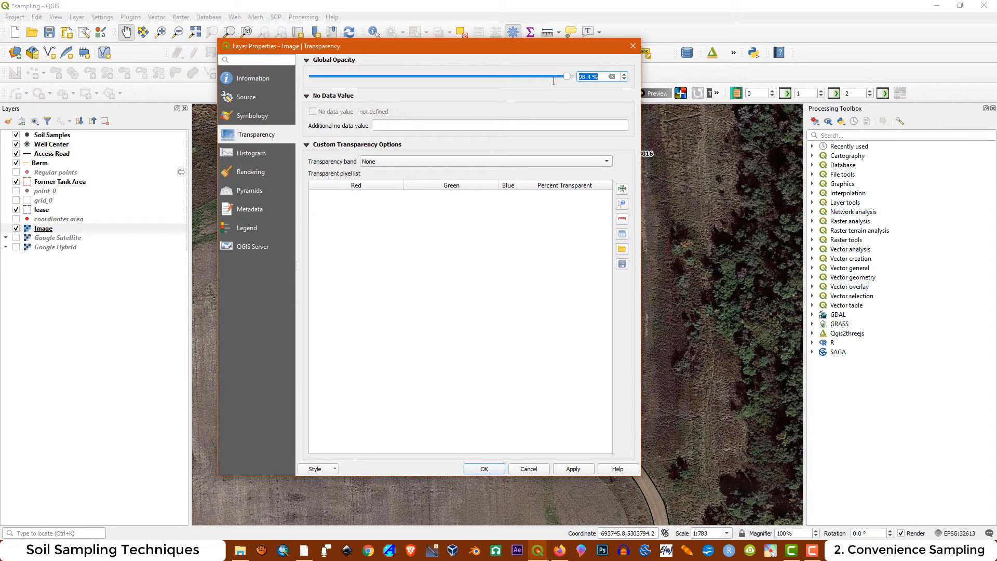
pyautogui.write('80')
pyautogui.click(573, 469)
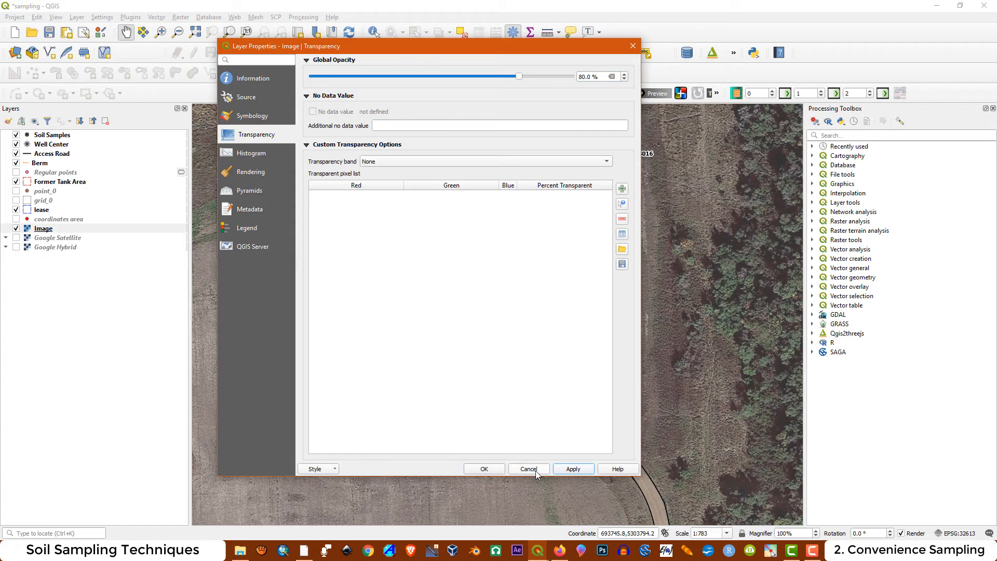
pyautogui.click(484, 468)
# Set the text buffer size of the Soil Samples labels to 0.5 mm
pyautogui.click(55, 136)
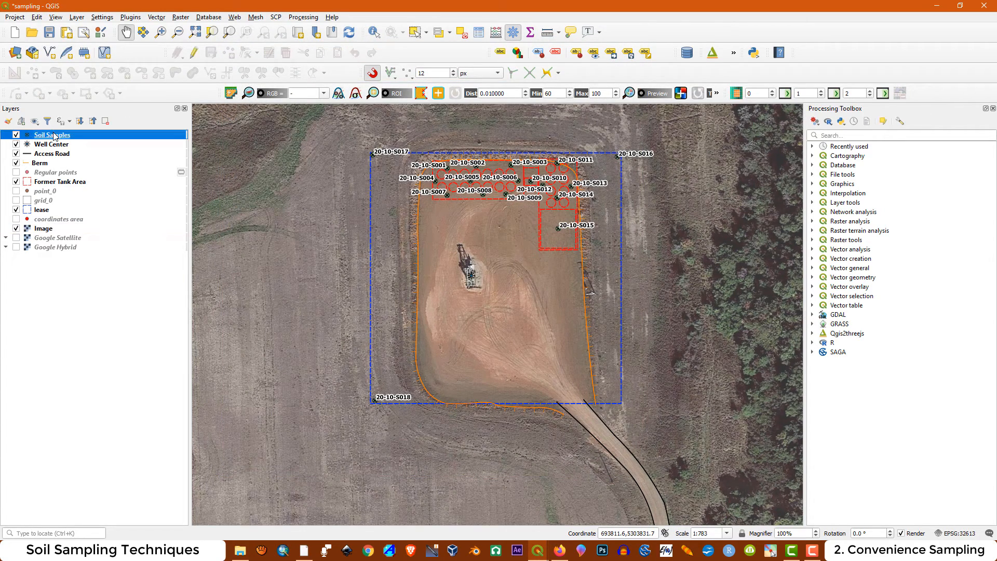
pyautogui.doubleClick(54, 136)
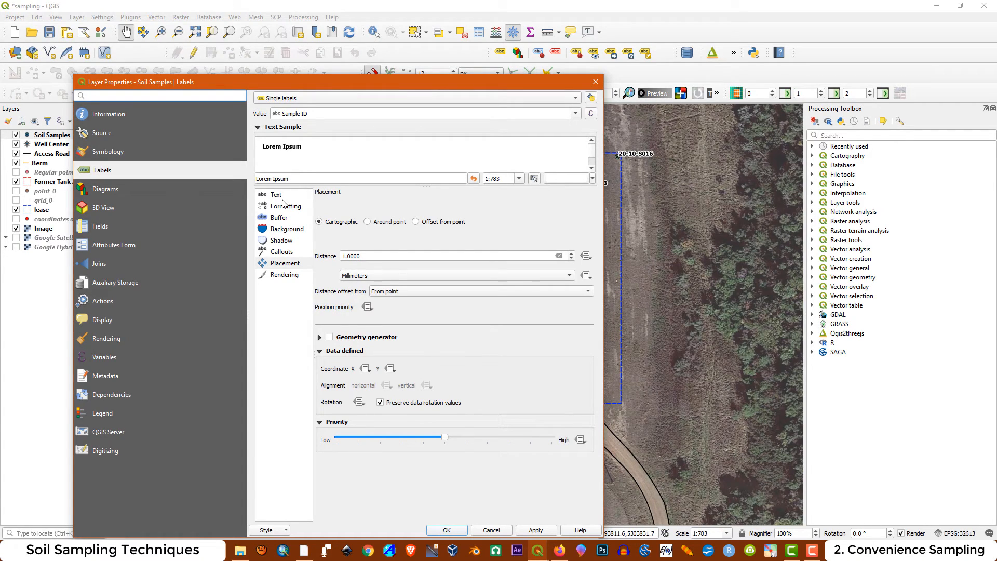
pyautogui.click(283, 219)
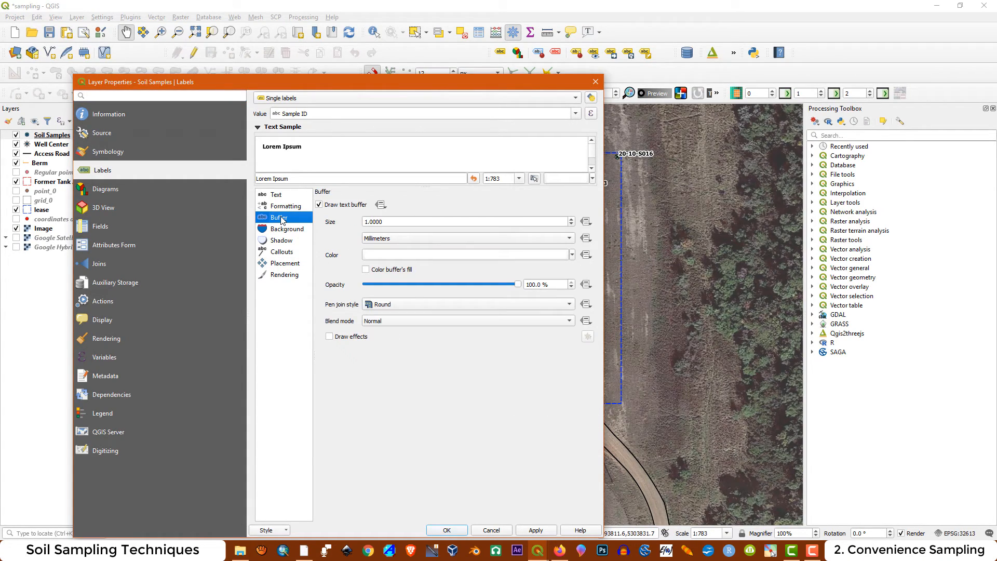
pyautogui.doubleClick(389, 221)
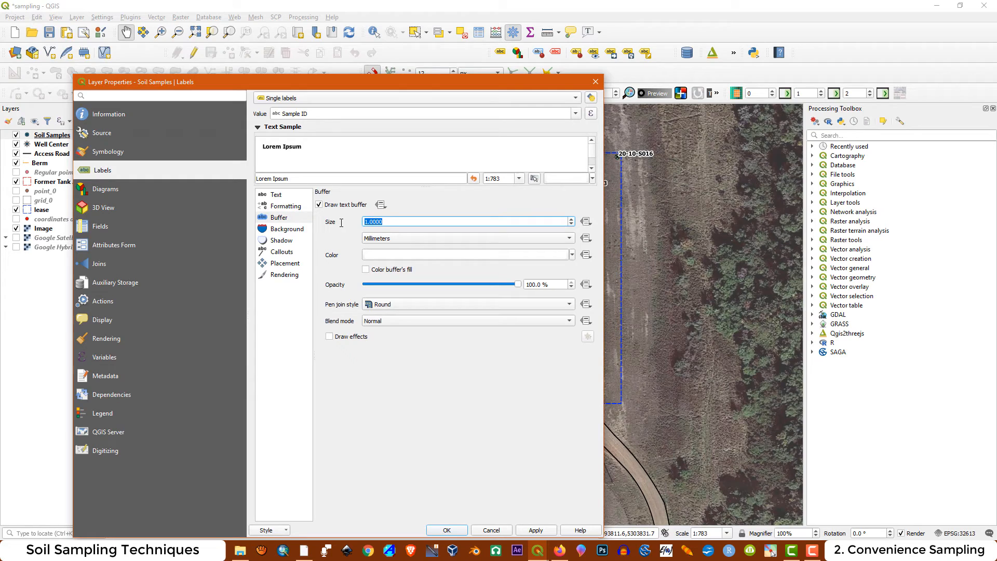
pyautogui.write('0.5')
pyautogui.click(540, 532)
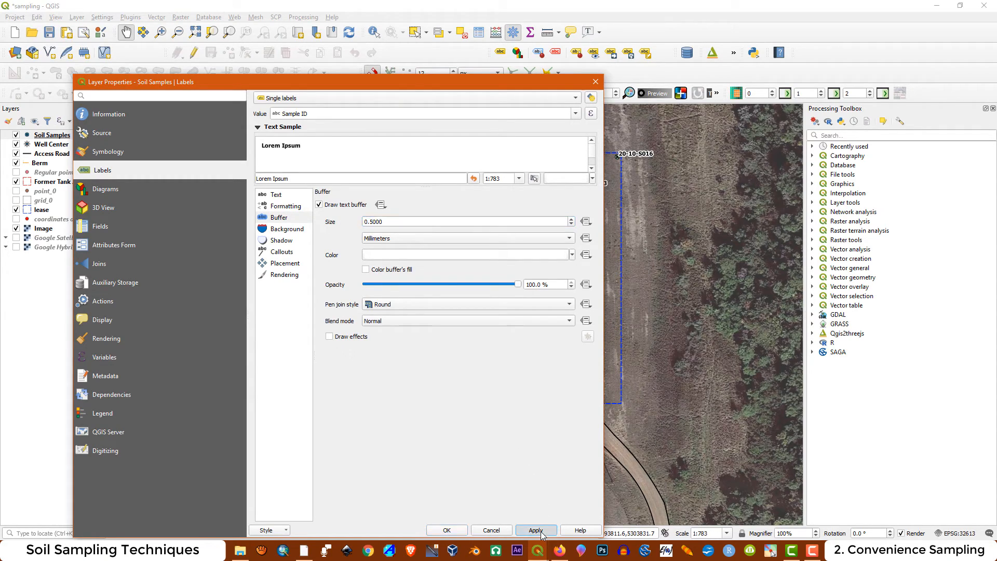
# Set the text size of the Soil Samples labels to 6 points
pyautogui.click(277, 195)
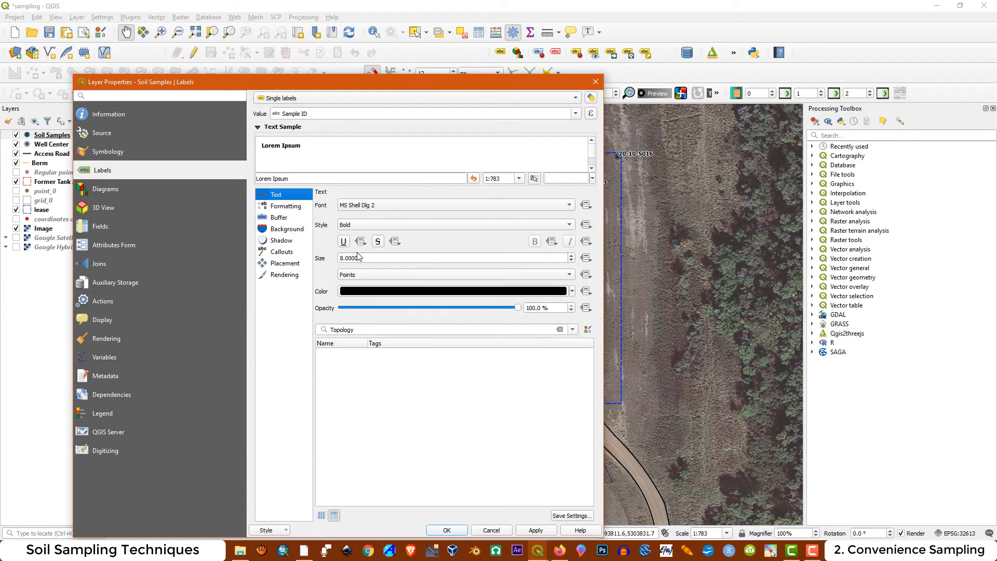
pyautogui.moveTo(369, 260); pyautogui.dragTo(305, 258)
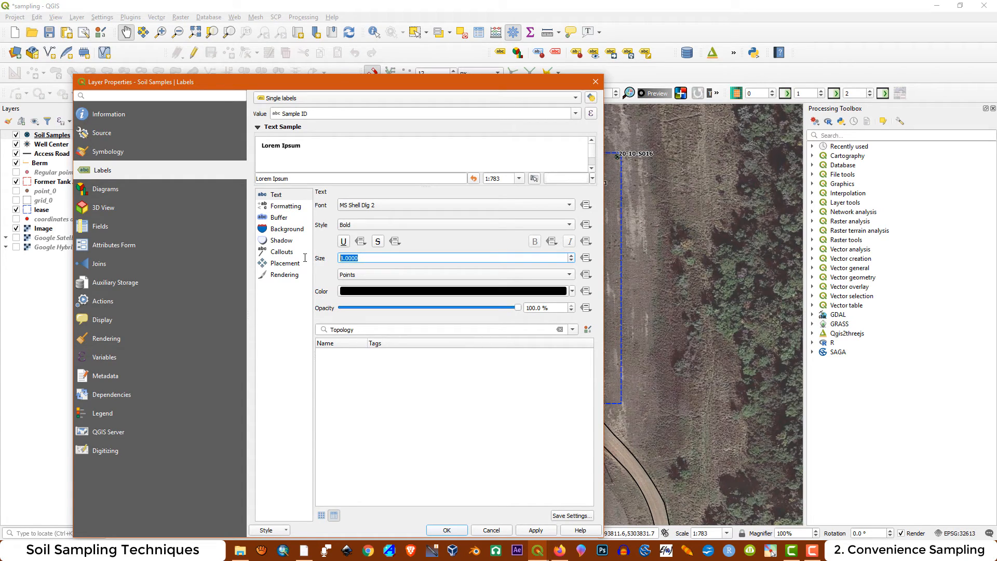
pyautogui.write('6')
pyautogui.click(536, 530)
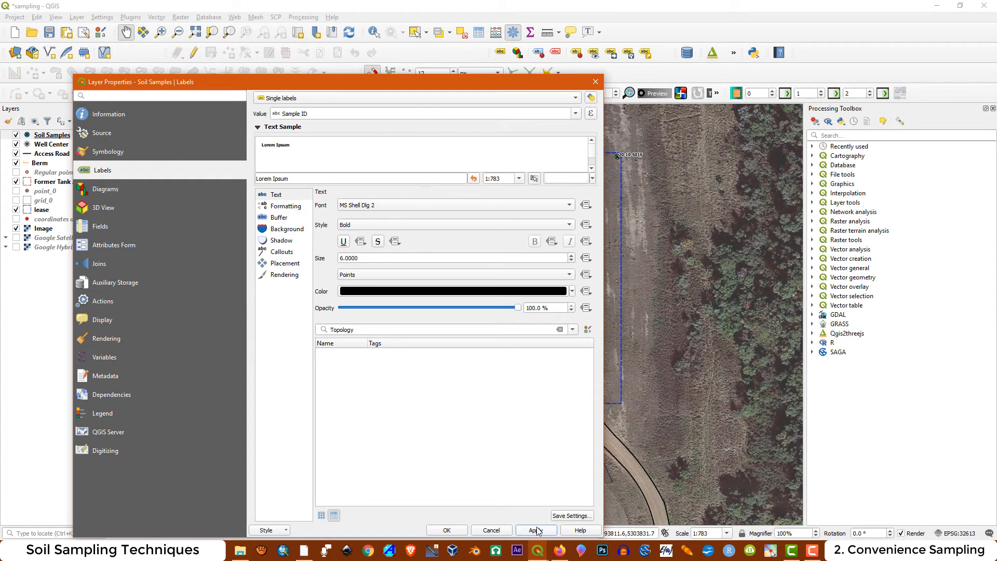
# Set the Soil Samples label placement distance to 1.5 mm and close the layer properties
pyautogui.click(278, 264)
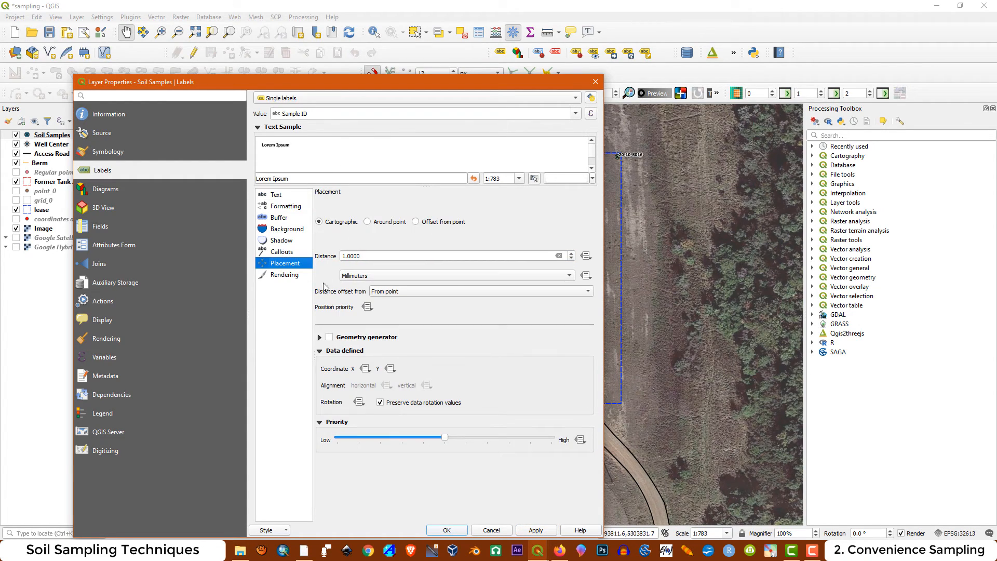
pyautogui.click(346, 256)
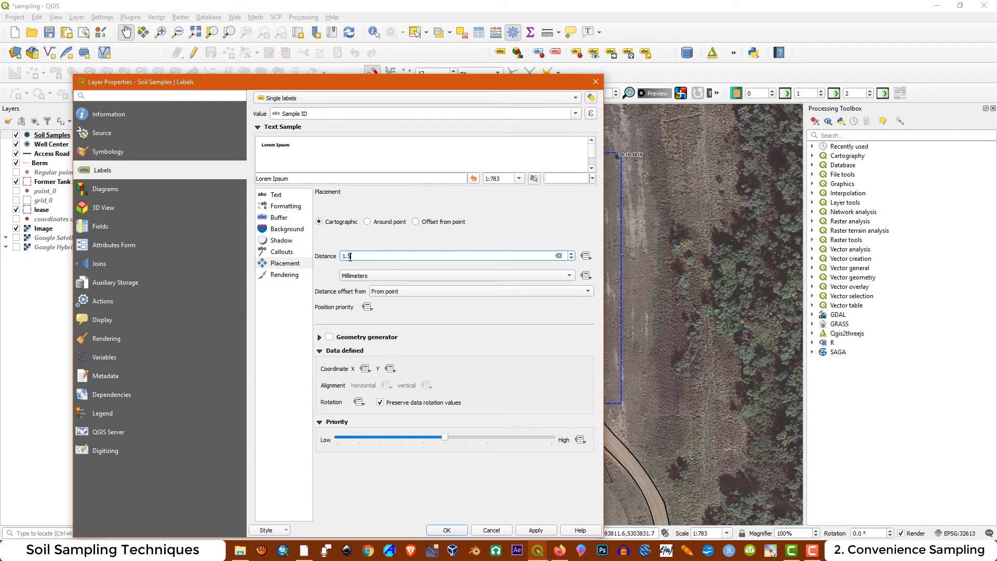
pyautogui.click(538, 533)
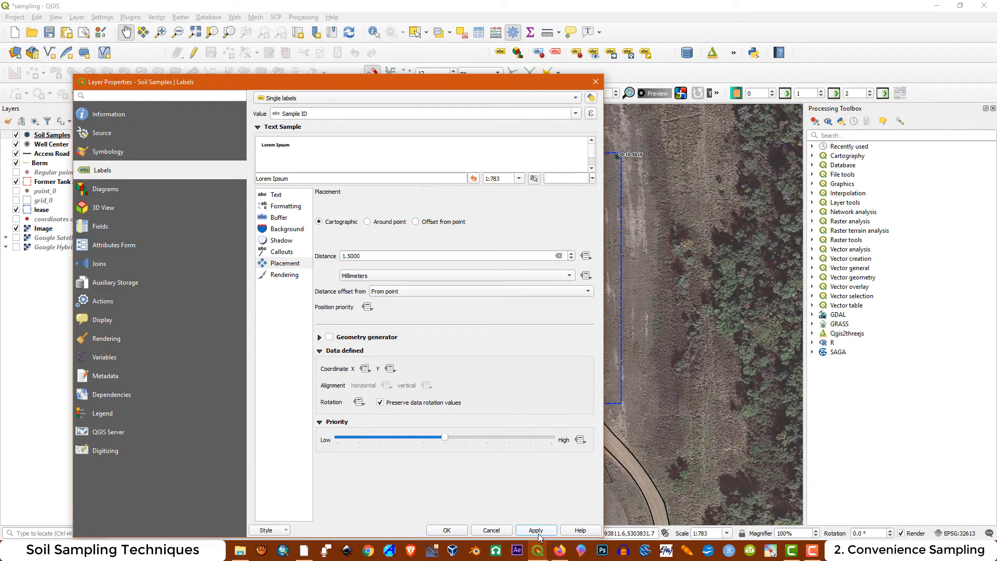
pyautogui.click(447, 531)
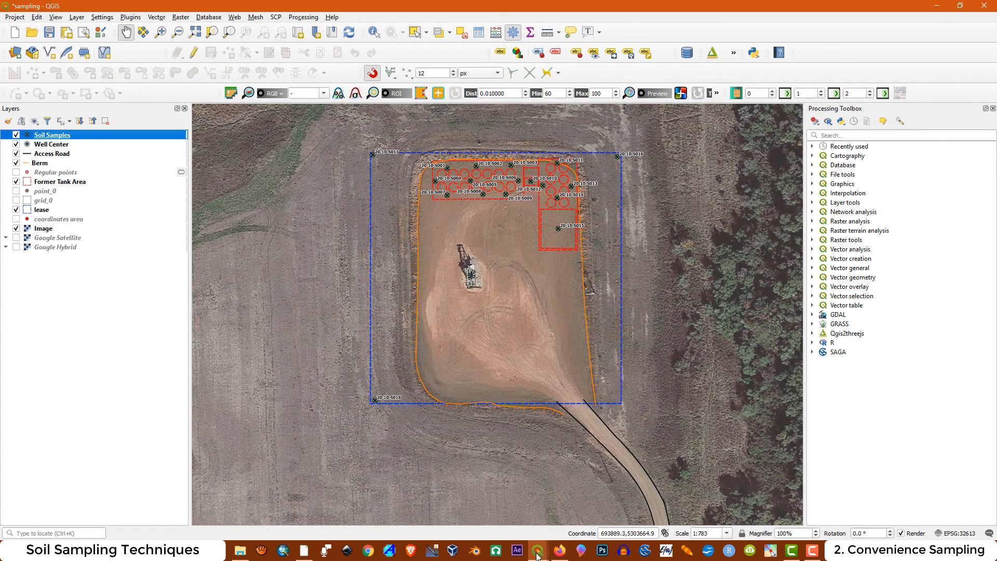
# Return to the Convenience layout and refresh it so the map shows the imagery and restyled labels
pyautogui.moveTo(538, 550)
pyautogui.click(590, 477)
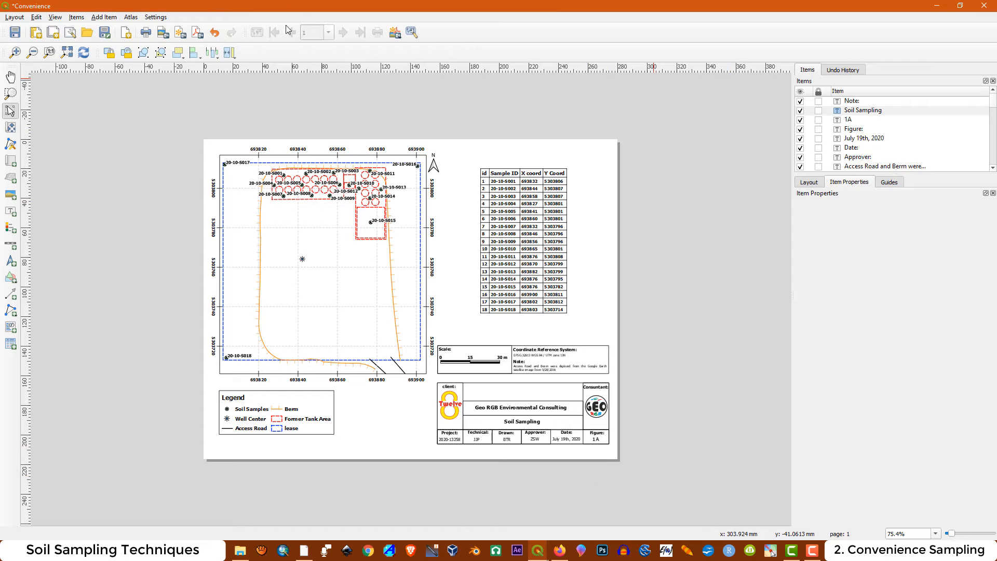
pyautogui.click(83, 54)
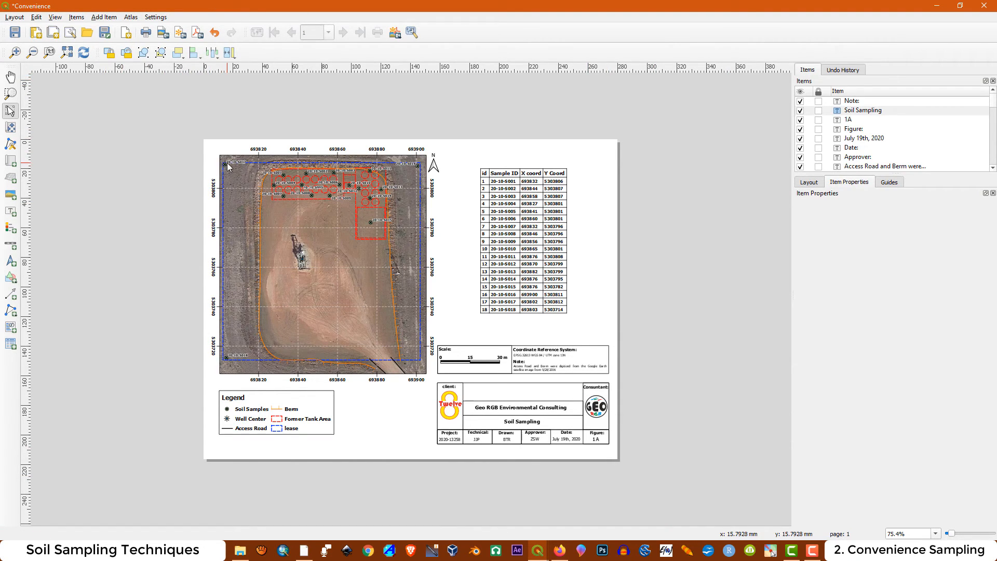
# Export the layout with imagery as a separate PDF named Convenience1.pdf in the project folder, using the default export options
pyautogui.click(198, 33)
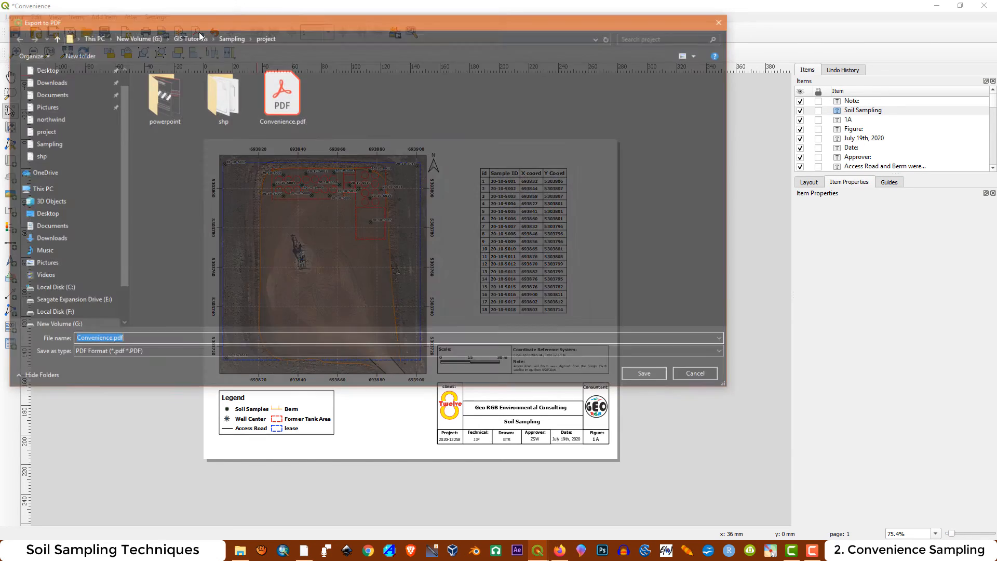
pyautogui.click(297, 106)
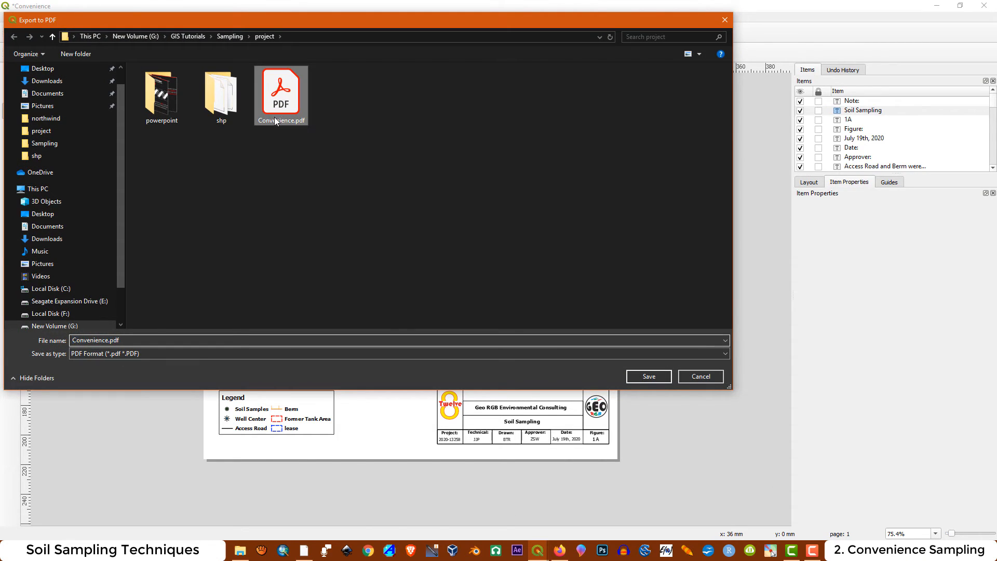
pyautogui.click(105, 344)
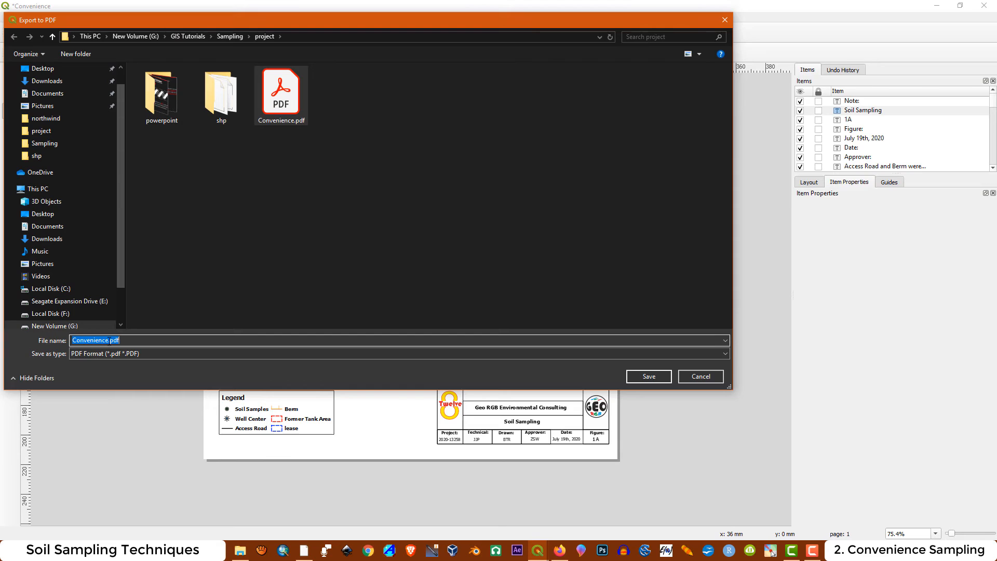
pyautogui.click(110, 341)
pyautogui.write('1')
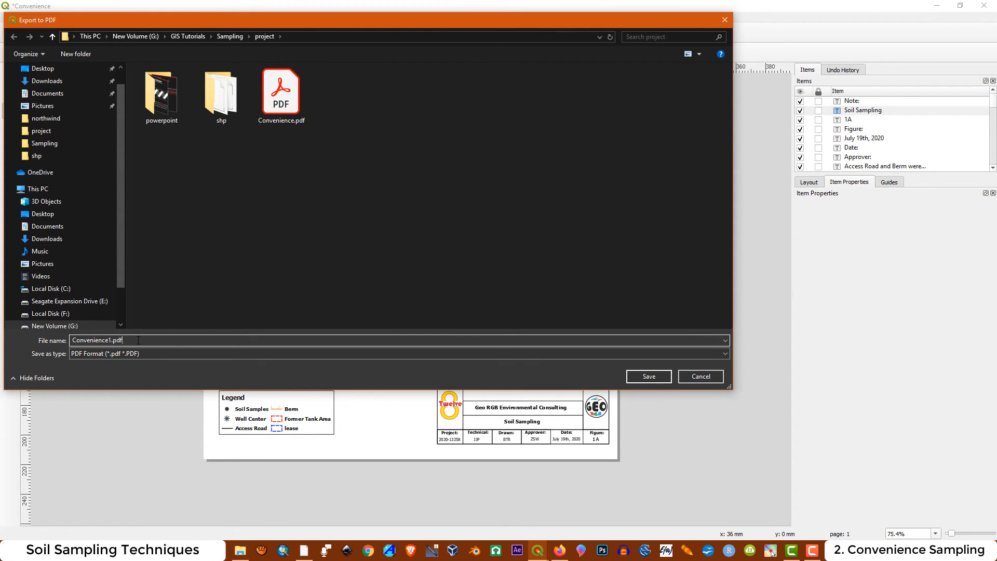
pyautogui.click(633, 377)
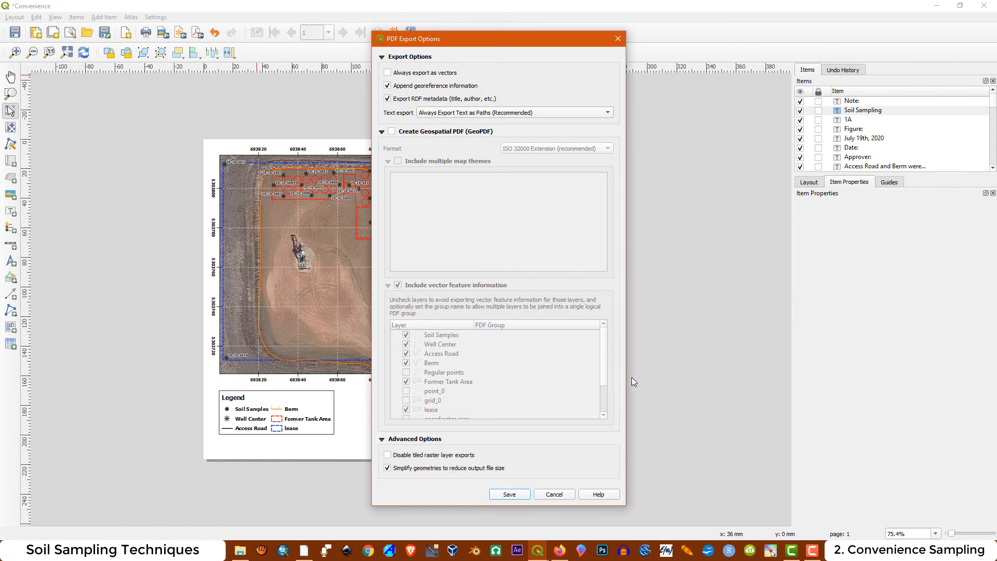
pyautogui.click(503, 496)
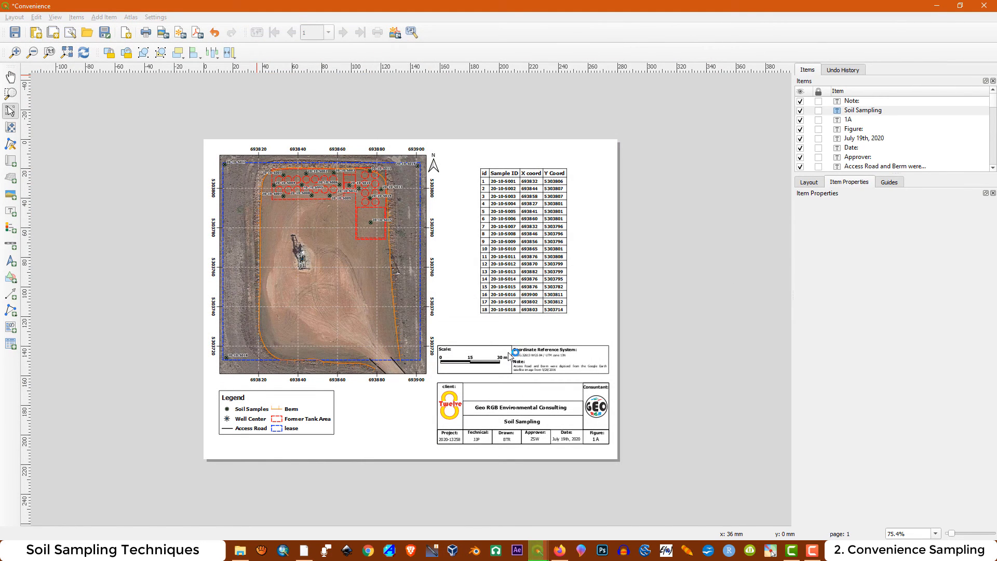
# Open Convenience1.pdf in Adobe Acrobat Reader and examine the sample labels over the imagery up close, then the full page
pyautogui.click(242, 72)
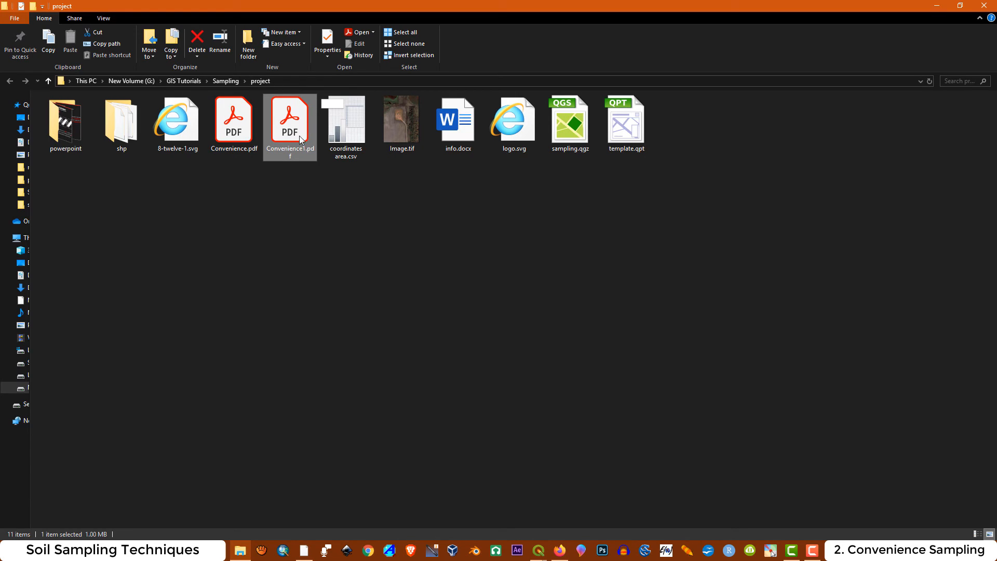
pyautogui.doubleClick(300, 139)
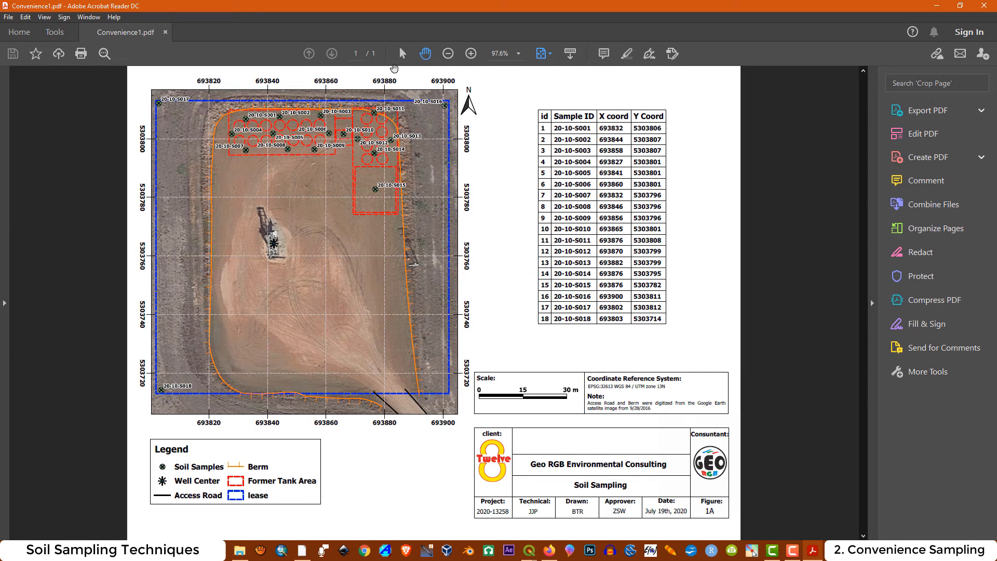
pyautogui.click(472, 56)
pyautogui.click(472, 56)
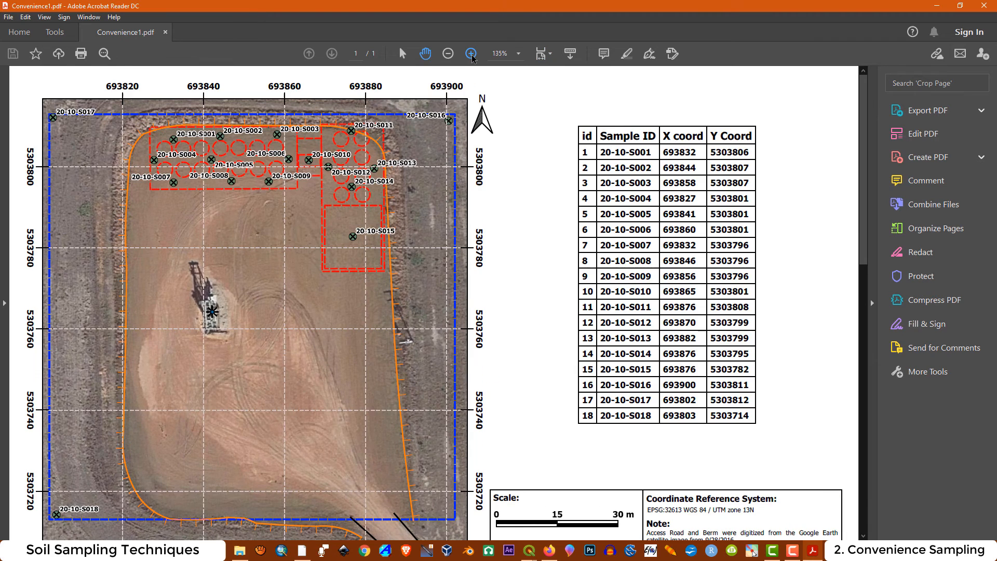
pyautogui.click(472, 56)
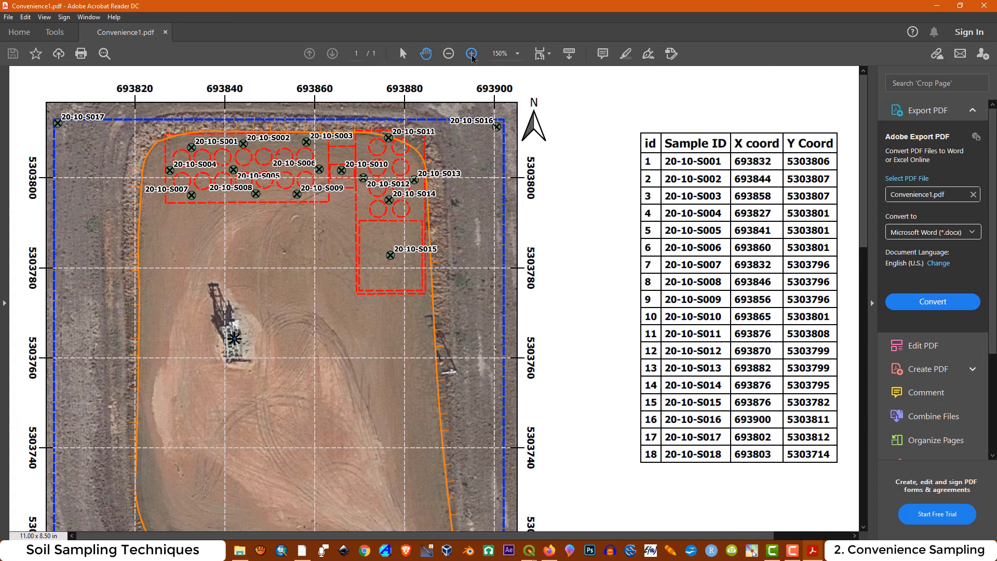
pyautogui.click(448, 54)
pyautogui.click(448, 54)
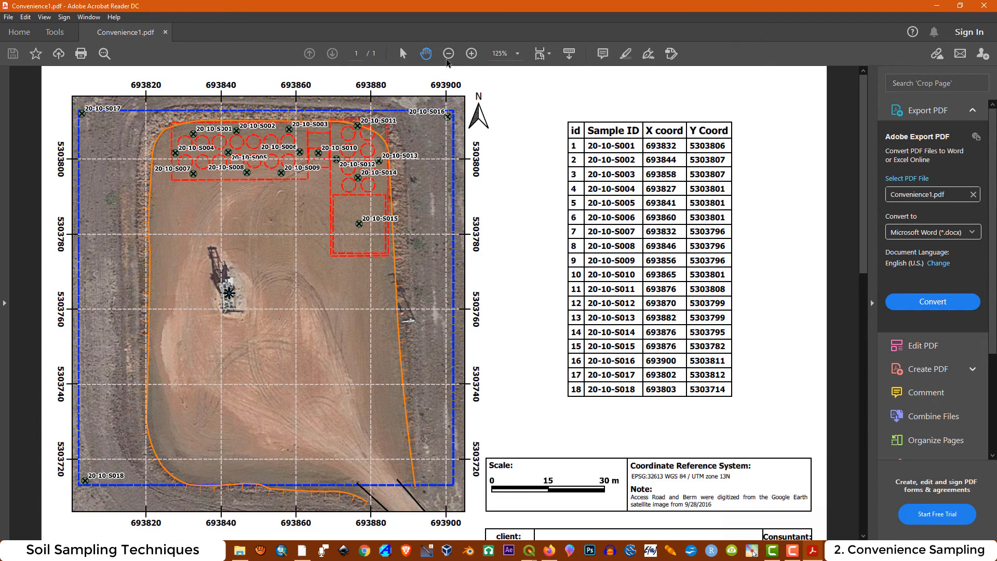
pyautogui.hotkey('ctrl', '0')
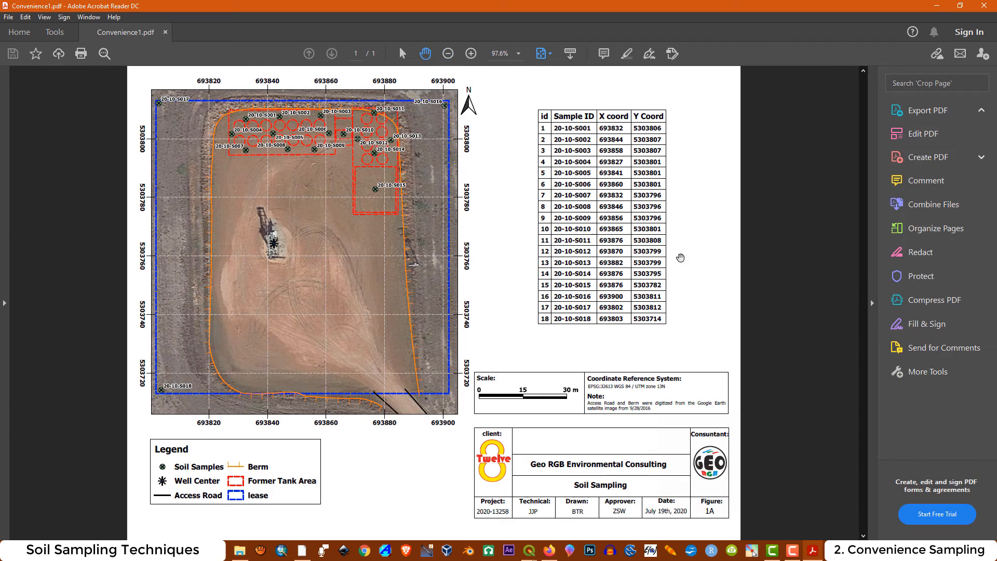